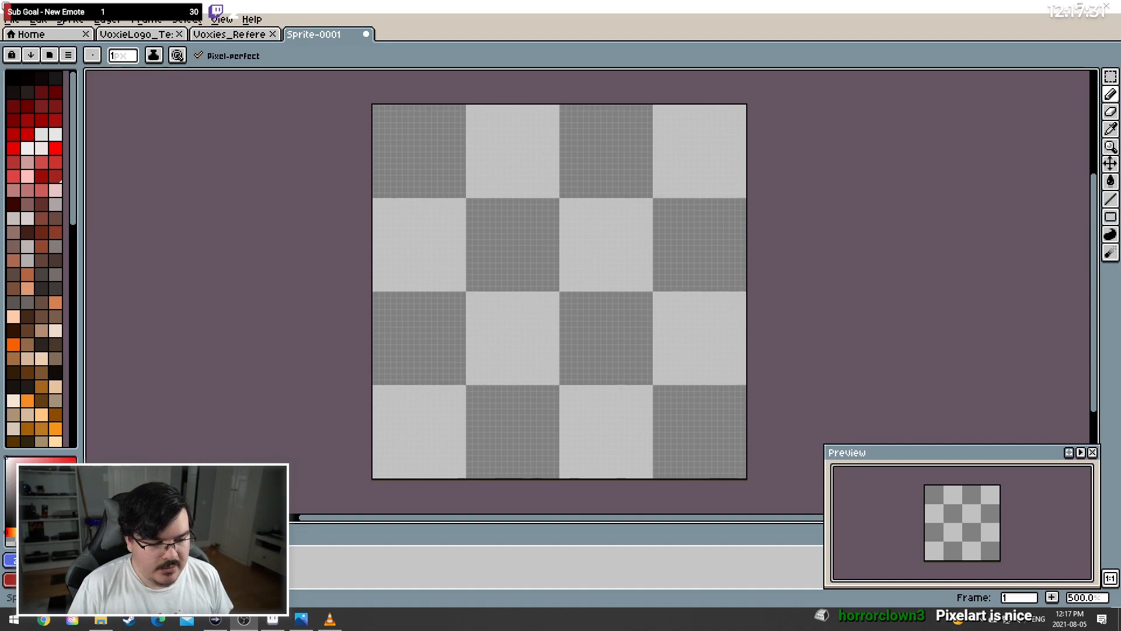
# Try the Line tool with a steep blue diagonal near the canvas's upper-right corner, and undo it
pyautogui.click(1110, 199)
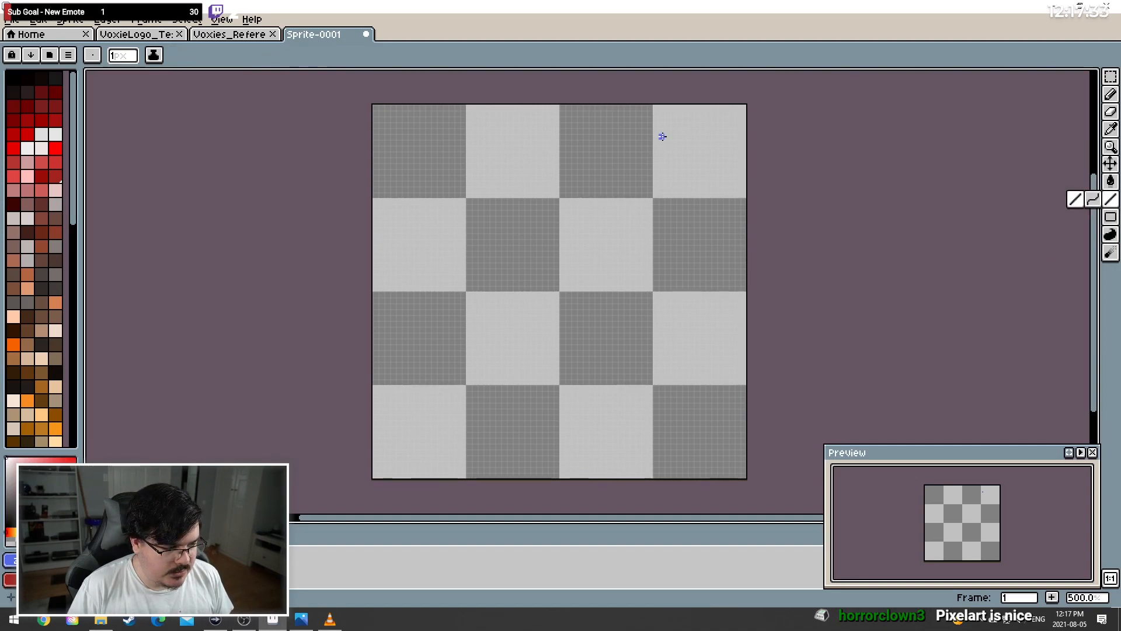
pyautogui.moveTo(661, 139)
pyautogui.mouseDown()
pyautogui.moveTo(597, 311)
pyautogui.moveTo(630, 412)
pyautogui.moveTo(620, 440)
pyautogui.moveTo(699, 456)
pyautogui.moveTo(687, 467)
pyautogui.moveTo(636, 456)
pyautogui.moveTo(611, 170)
pyautogui.moveTo(690, 241)
pyautogui.moveTo(666, 278)
pyautogui.moveTo(693, 300)
pyautogui.moveTo(676, 350)
pyautogui.moveTo(668, 300)
pyautogui.moveTo(695, 300)
pyautogui.moveTo(705, 321)
pyautogui.mouseUp()
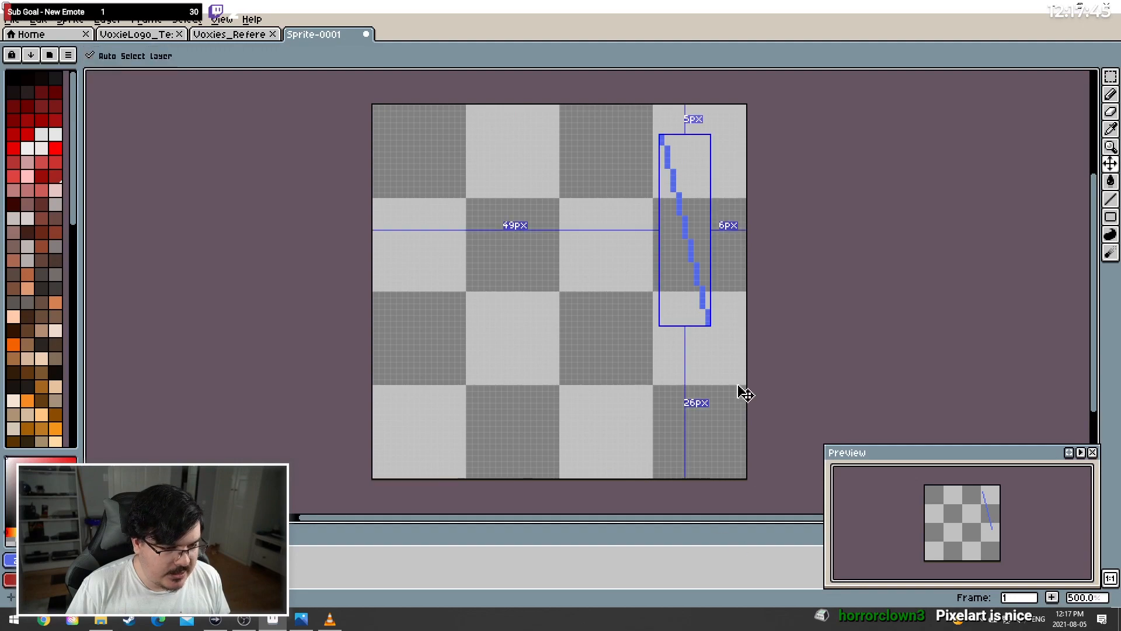
pyautogui.hotkey('ctrl', 'z')
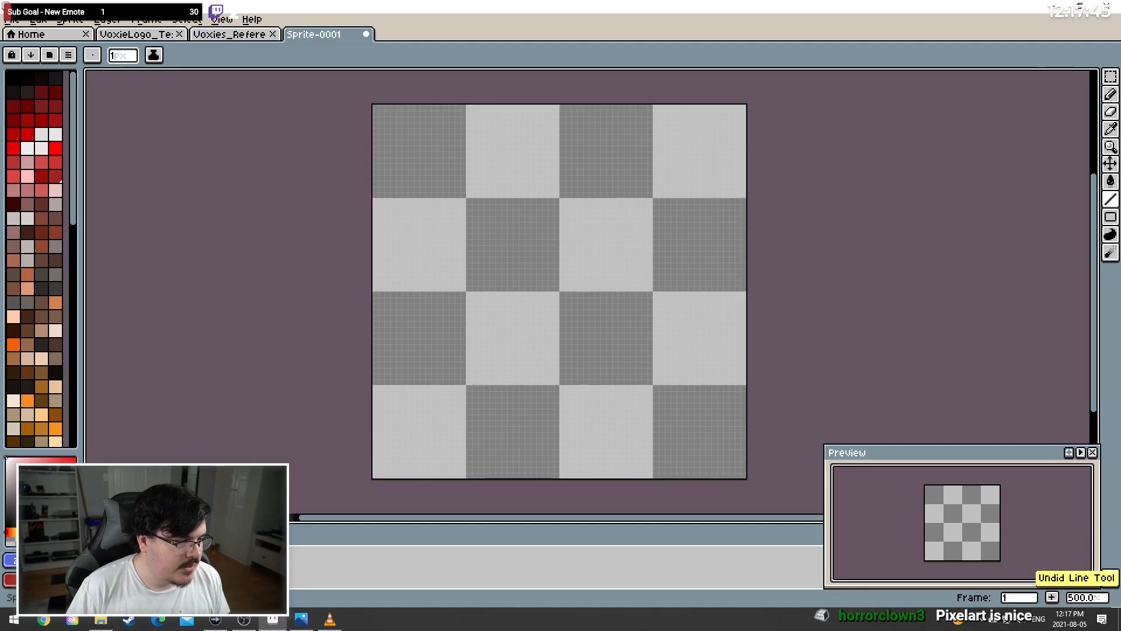
# Try the Contour tool with a filled blue freeform shape in the middle of the canvas, and undo it
pyautogui.click(1109, 234)
pyautogui.moveTo(527, 194)
pyautogui.mouseDown()
pyautogui.moveTo(575, 167)
pyautogui.moveTo(599, 357)
pyautogui.mouseUp()
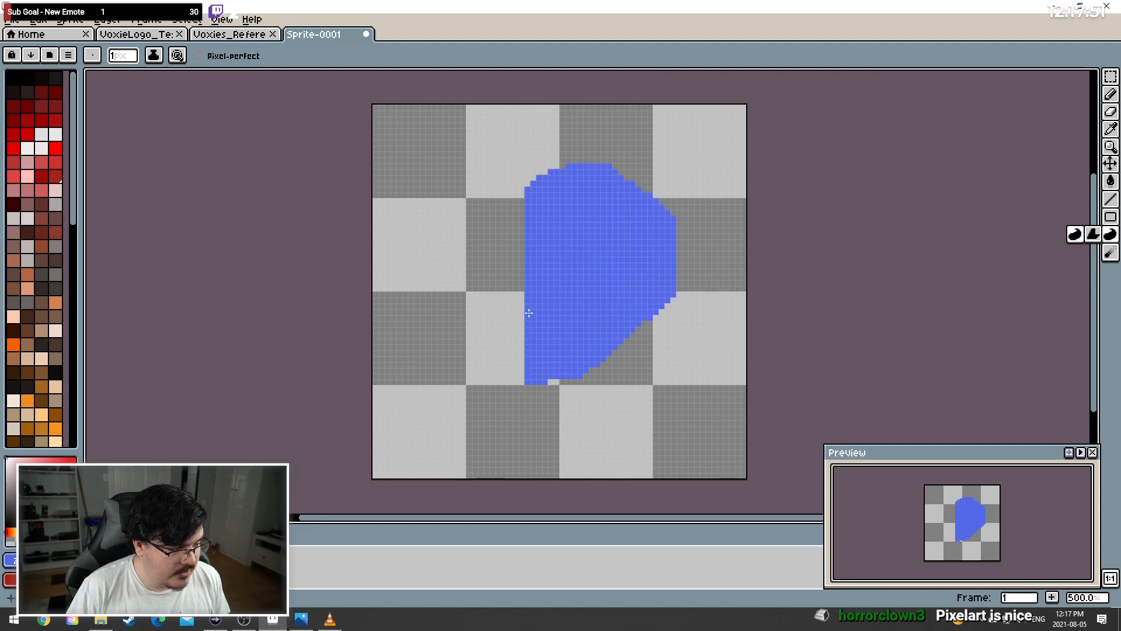
pyautogui.hotkey('ctrl', 'z')
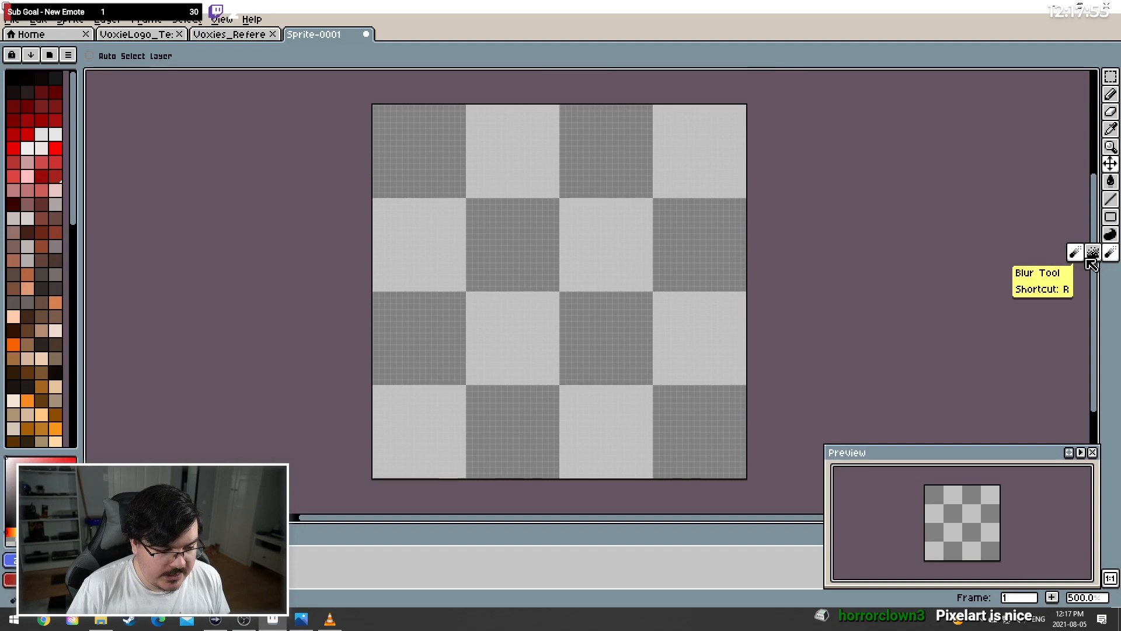
# Try the 1 px Pencil tool in red with a short stroke at the canvas's upper-right corner, and undo it
pyautogui.click(1111, 254)
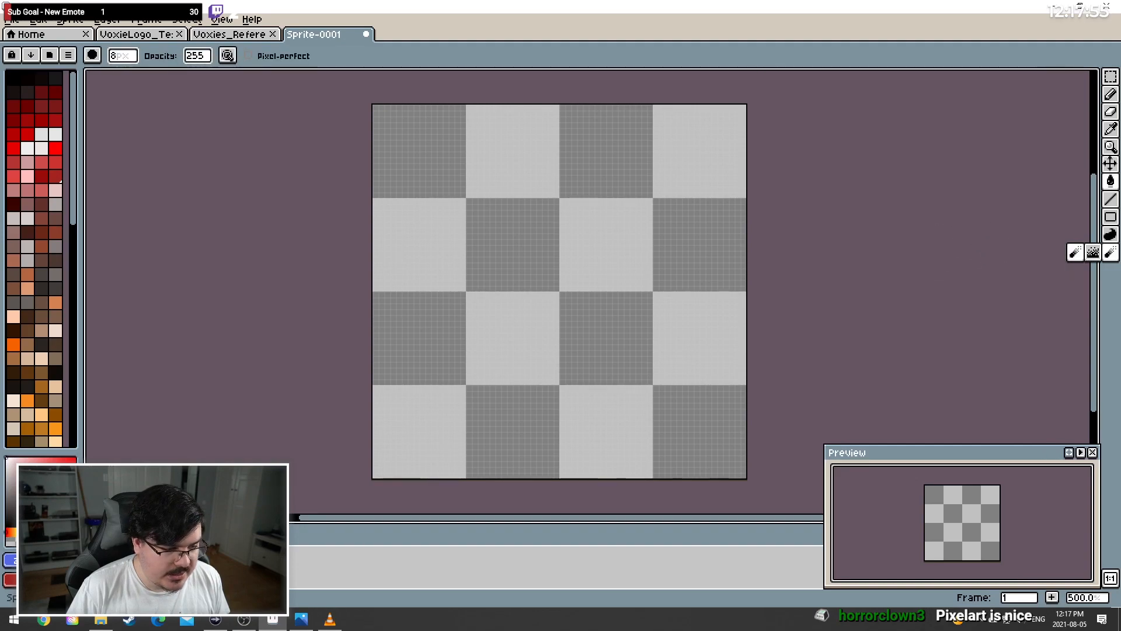
pyautogui.click(1111, 94)
pyautogui.click(56, 149)
pyautogui.moveTo(712, 105); pyautogui.dragTo(744, 105)
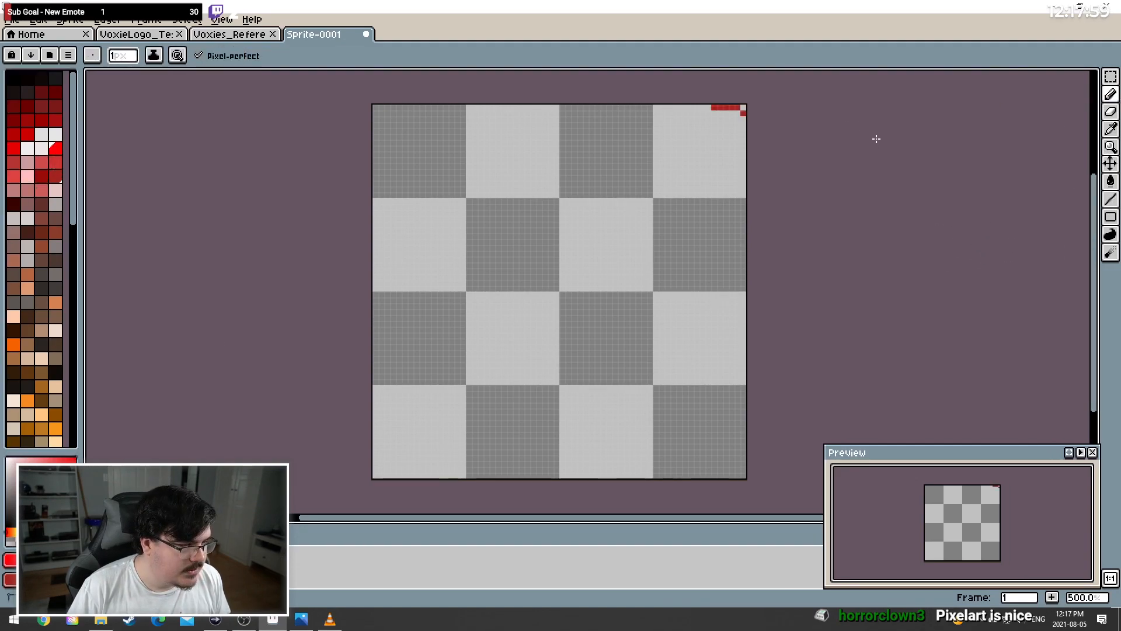
pyautogui.hotkey('ctrl', 'z')
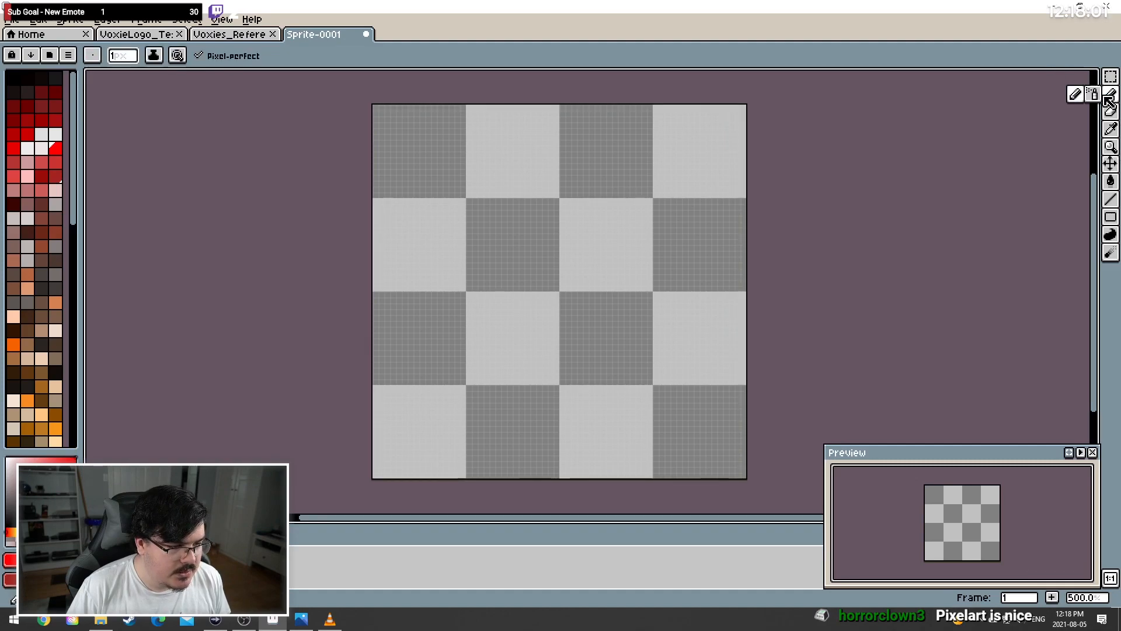
# Spray a large, round, bright red patch over the upper-left part of the canvas with the Spray tool
pyautogui.click(1111, 129)
pyautogui.click(1110, 112)
pyautogui.moveTo(1111, 93); pyautogui.dragTo(1092, 97)
pyautogui.moveTo(503, 202)
pyautogui.mouseDown()
pyautogui.moveTo(459, 215)
pyautogui.moveTo(487, 241)
pyautogui.moveTo(493, 235)
pyautogui.mouseUp()
pyautogui.hotkey('ctrl', 'z')
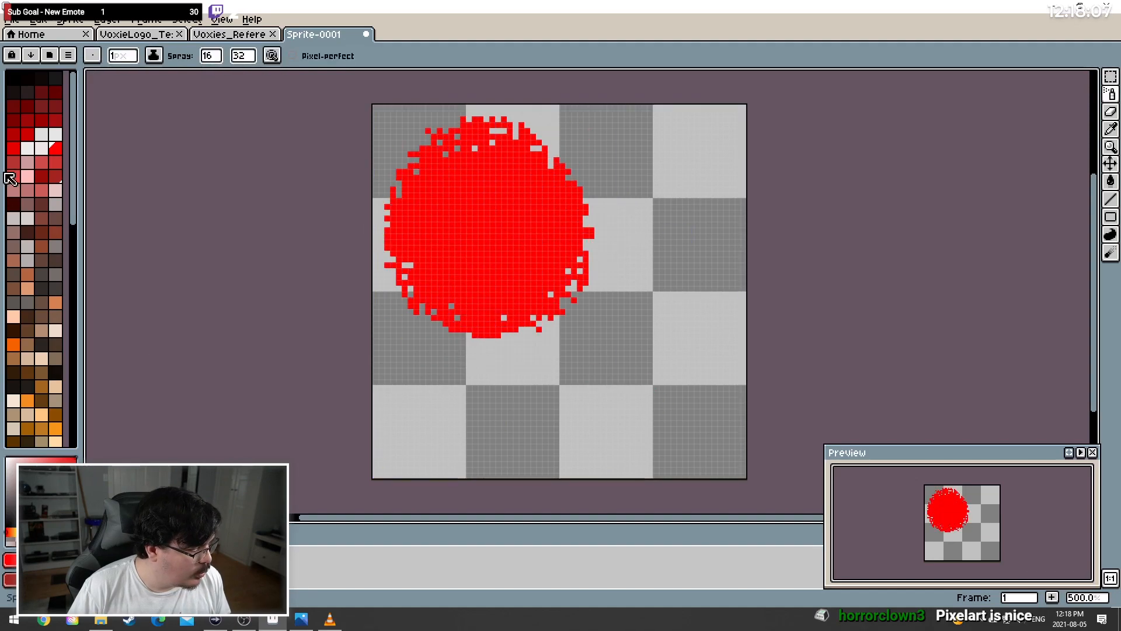
# Spray a large cyan patch that overlaps the lower-right side of the red one
pyautogui.scroll(-8, 25, 112)
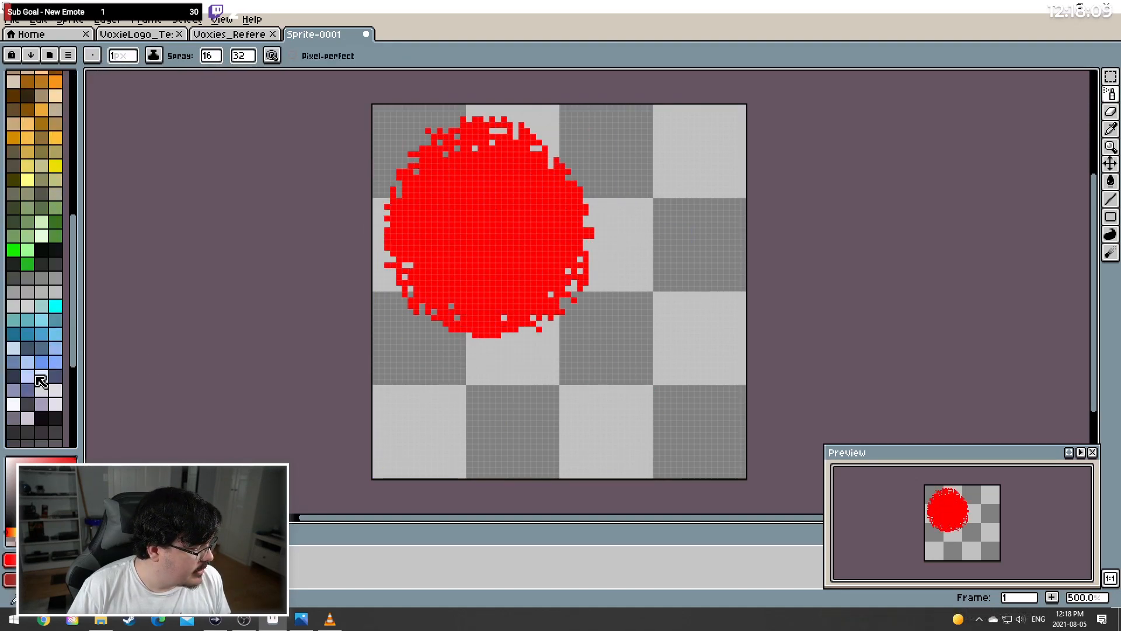
pyautogui.scroll(-3, 41, 380)
pyautogui.click(56, 267)
pyautogui.moveTo(596, 351)
pyautogui.mouseDown()
pyautogui.moveTo(596, 312)
pyautogui.moveTo(604, 323)
pyautogui.moveTo(557, 267)
pyautogui.moveTo(549, 272)
pyautogui.moveTo(519, 221)
pyautogui.moveTo(478, 228)
pyautogui.moveTo(535, 280)
pyautogui.moveTo(501, 287)
pyautogui.moveTo(500, 257)
pyautogui.moveTo(504, 233)
pyautogui.moveTo(543, 216)
pyautogui.moveTo(573, 230)
pyautogui.moveTo(548, 221)
pyautogui.moveTo(547, 194)
pyautogui.moveTo(530, 253)
pyautogui.moveTo(549, 272)
pyautogui.moveTo(491, 264)
pyautogui.moveTo(421, 321)
pyautogui.mouseUp()
# Soften the boundary between the red and cyan patches with the 8 px Blur tool at opacity 255
pyautogui.click(1074, 252)
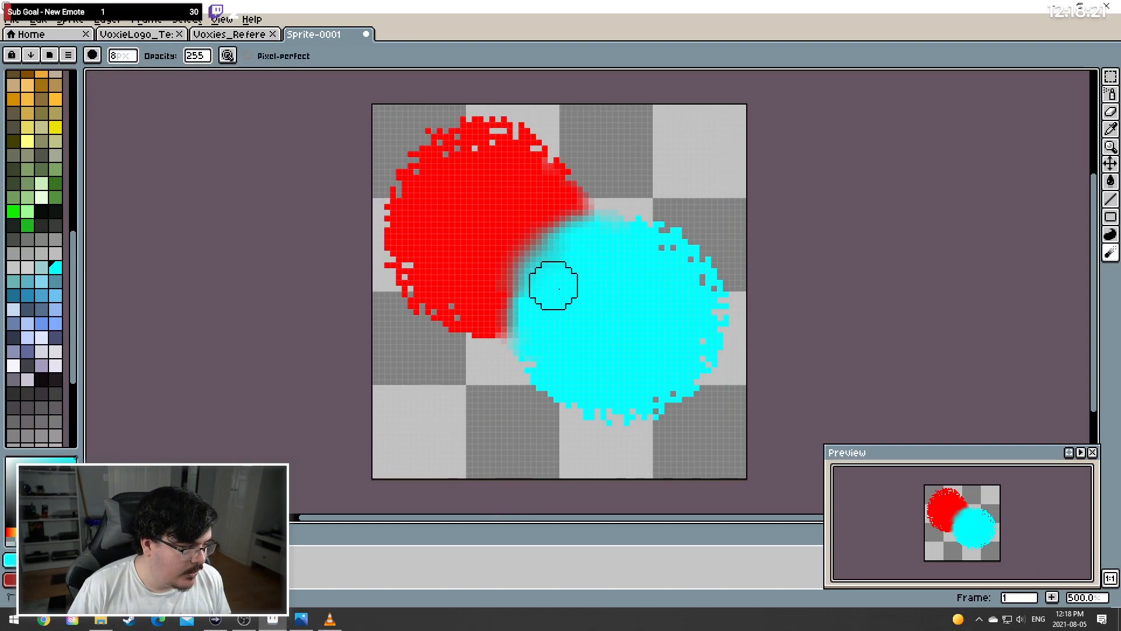
pyautogui.moveTo(536, 269)
pyautogui.mouseDown()
pyautogui.moveTo(475, 291)
pyautogui.moveTo(491, 302)
pyautogui.mouseUp()
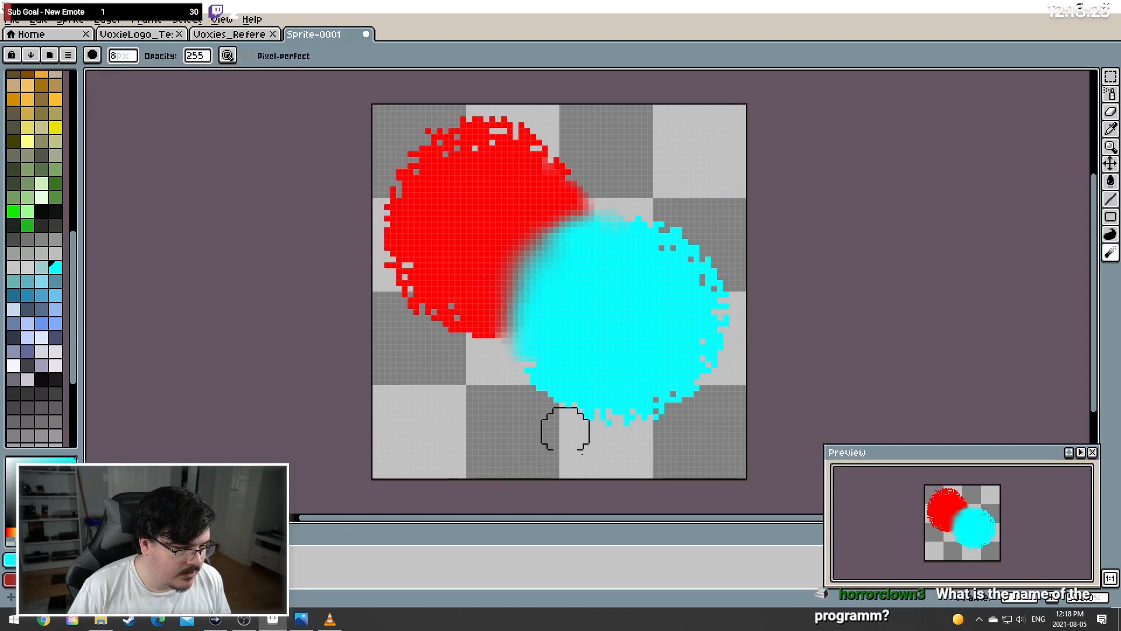
pyautogui.press('ctrl')
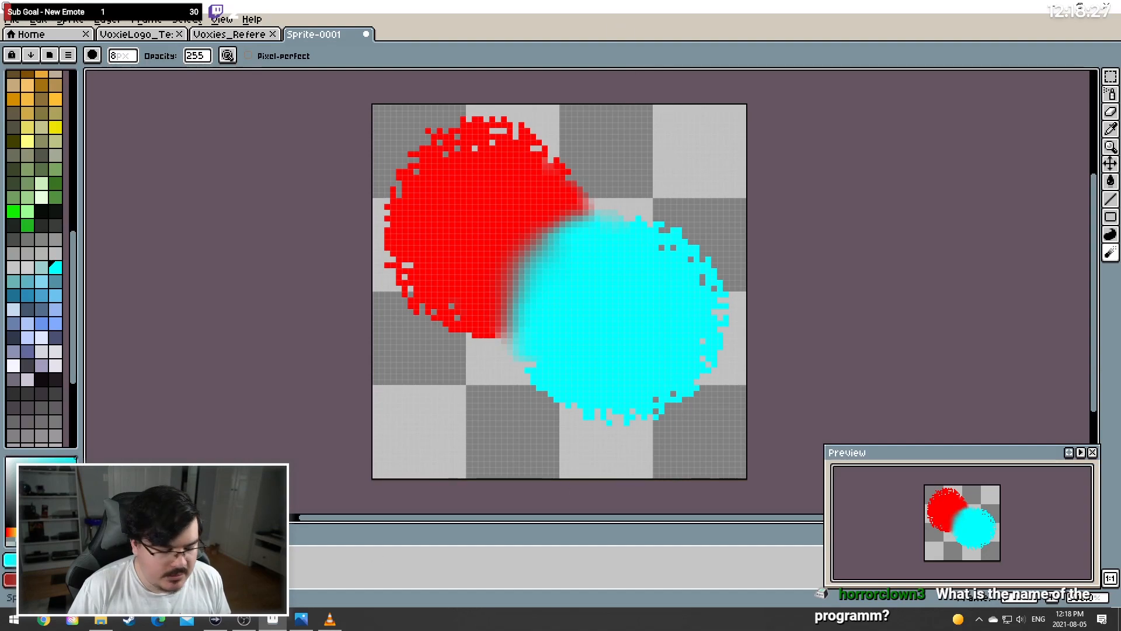
# Switch to Steam and open the store page of Aseprite from its library entry
pyautogui.click(131, 620)
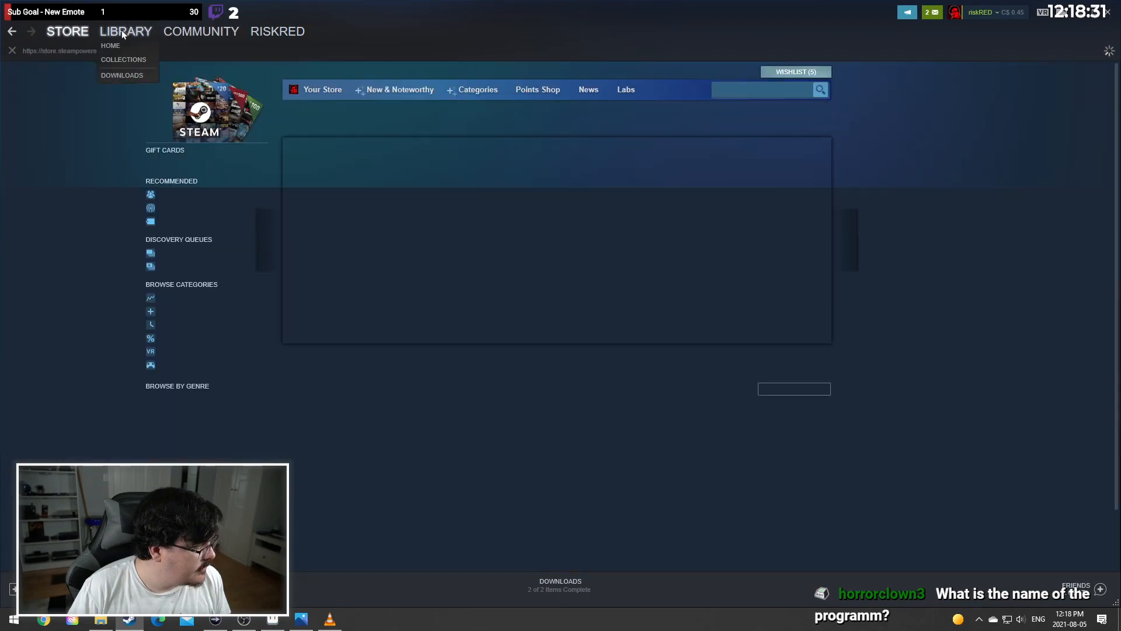
pyautogui.click(122, 30)
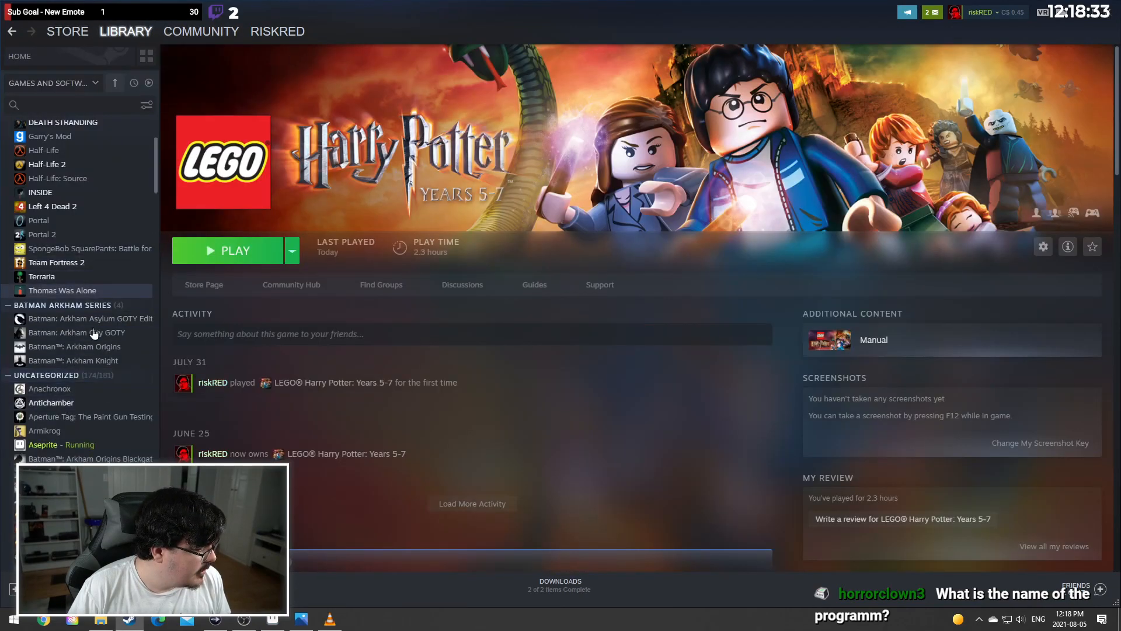
pyautogui.click(82, 445)
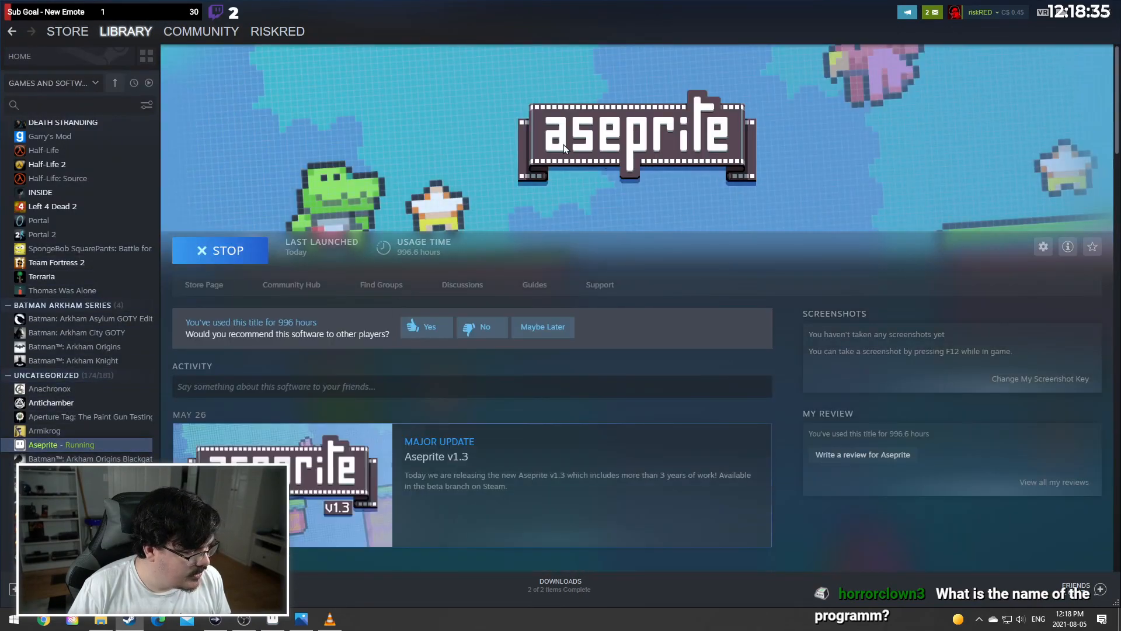
pyautogui.click(227, 288)
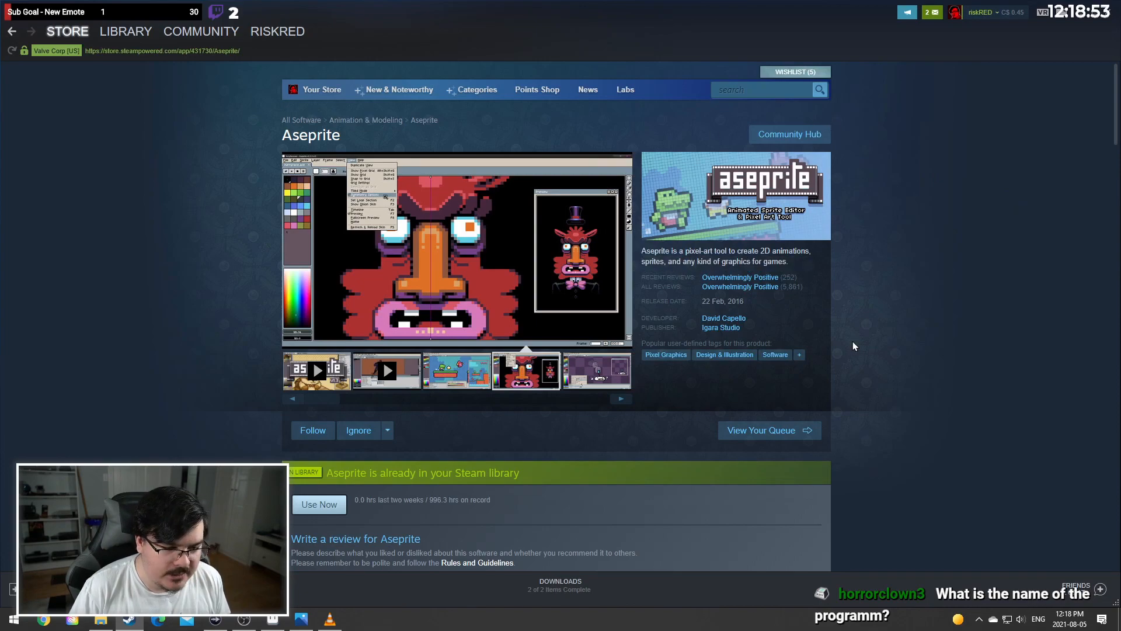
# Look through Aseprite's store page for price, features and requirements, play its second video, and close the Steam window
pyautogui.scroll(-9, 930, 397)
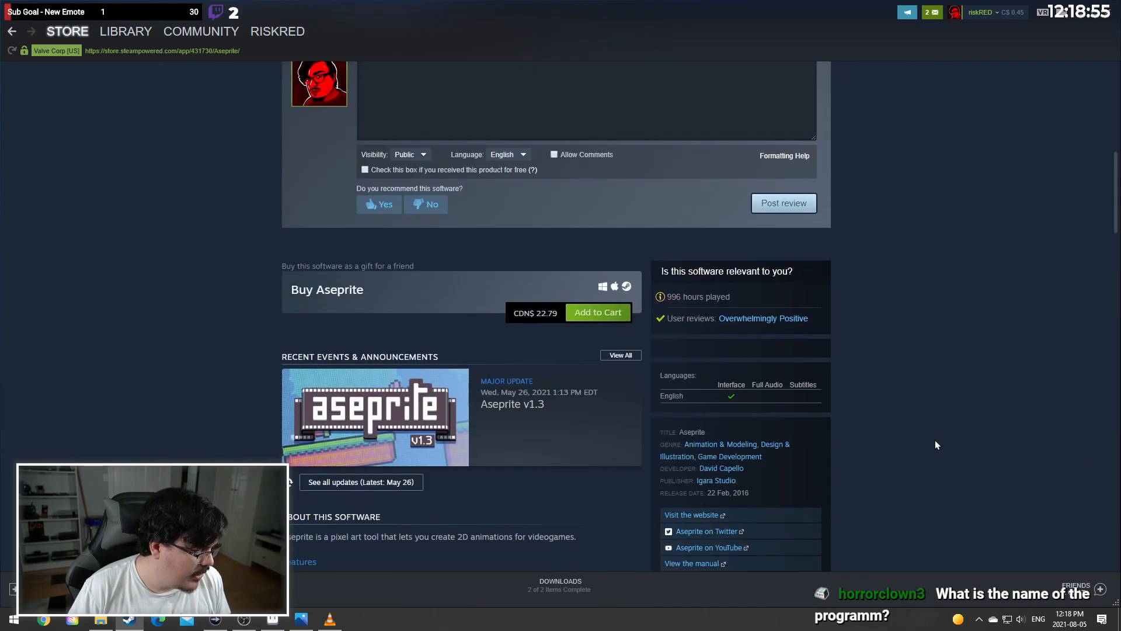
pyautogui.scroll(-2, 949, 429)
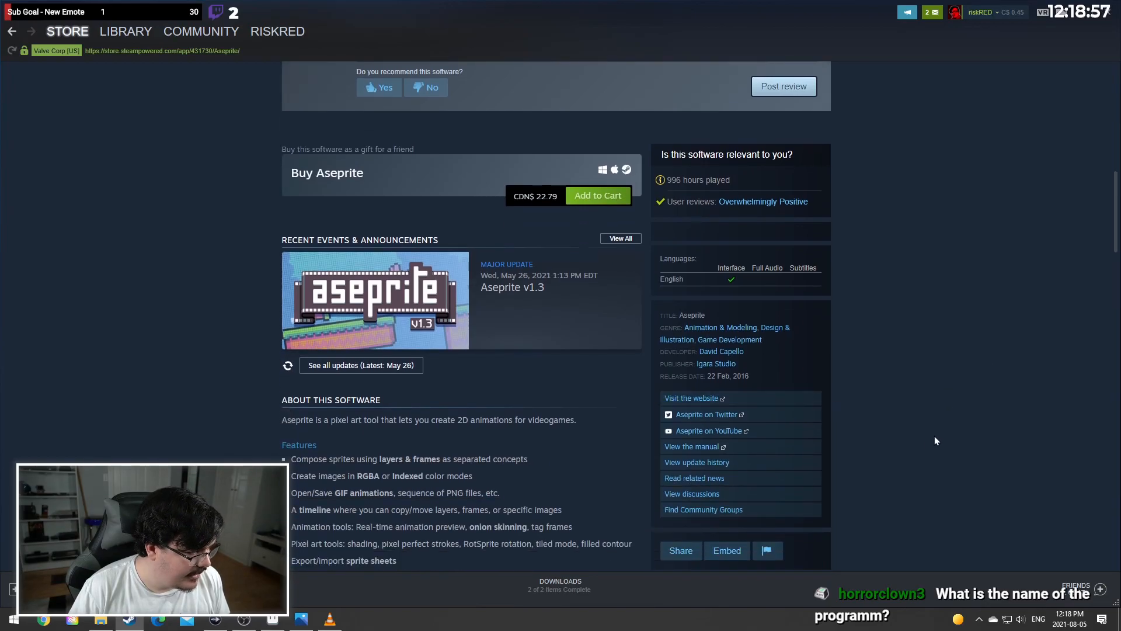
pyautogui.scroll(-8, 934, 440)
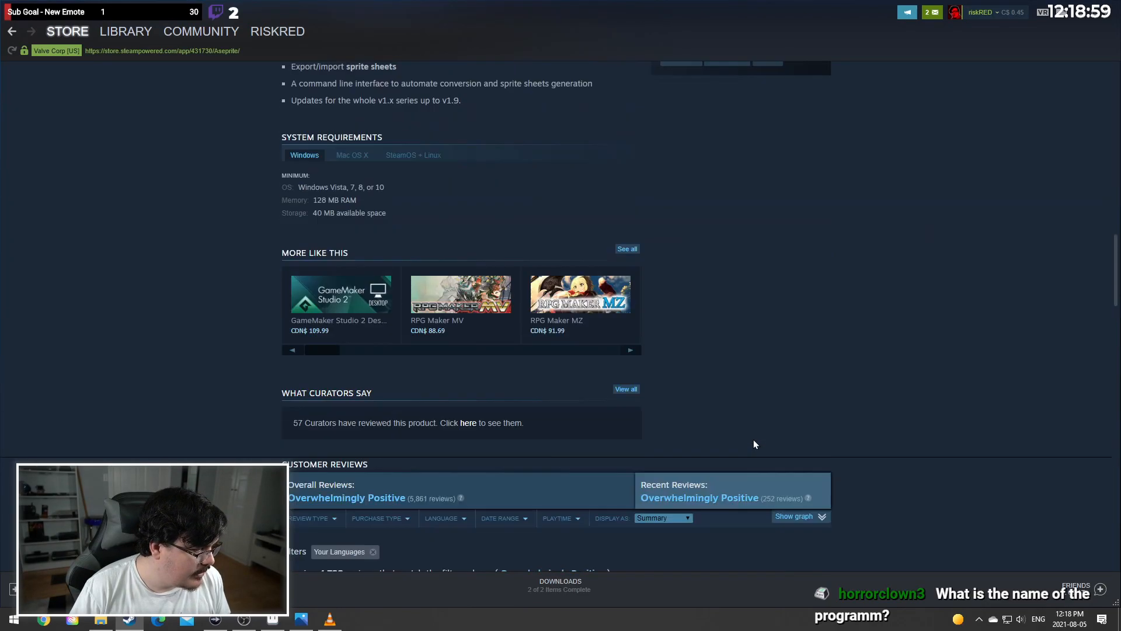
pyautogui.scroll(20, 753, 444)
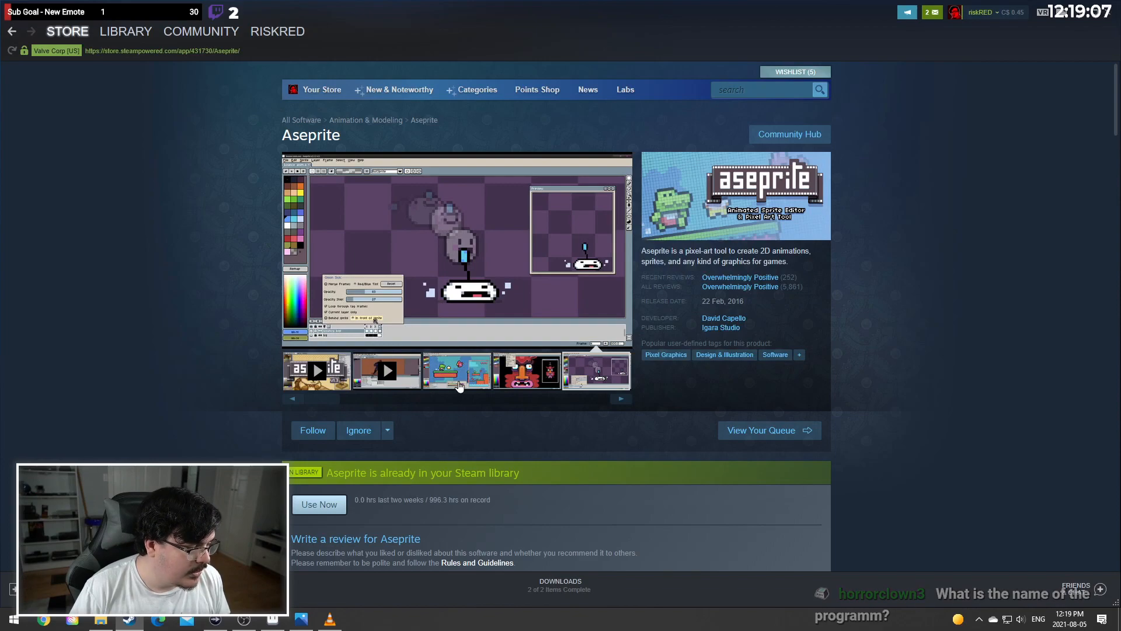
pyautogui.click(386, 370)
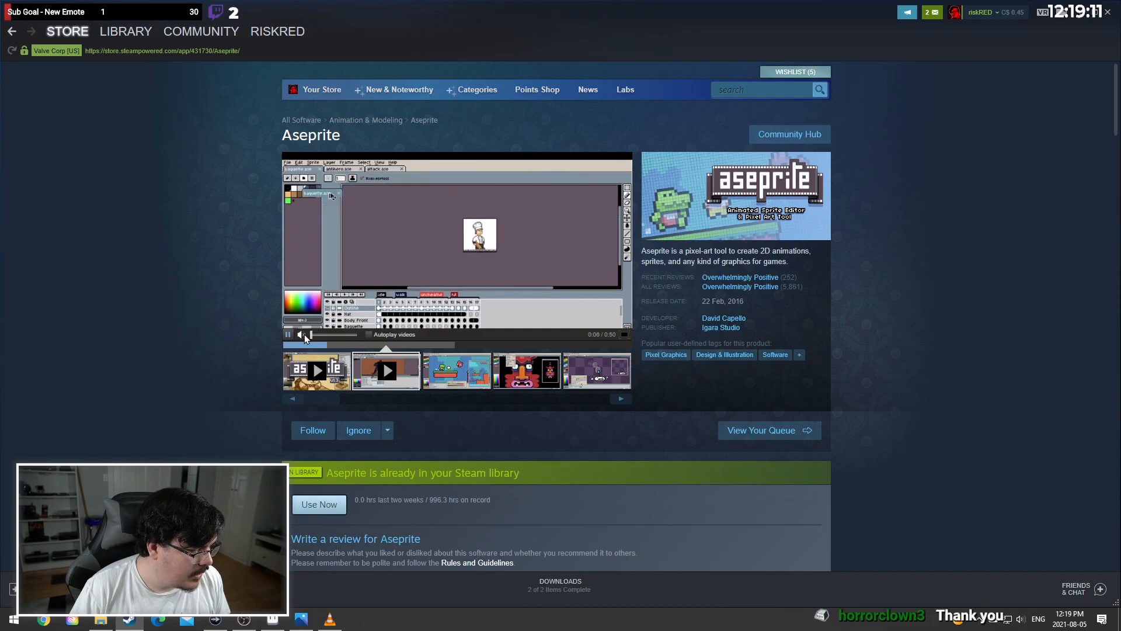
pyautogui.click(302, 334)
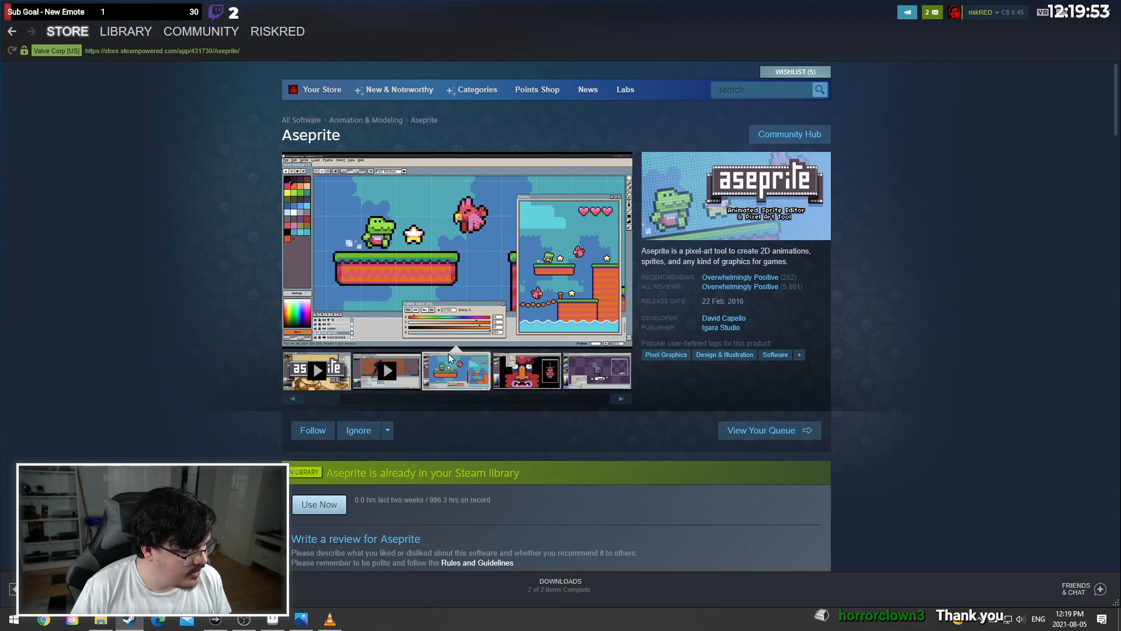
pyautogui.click(124, 30)
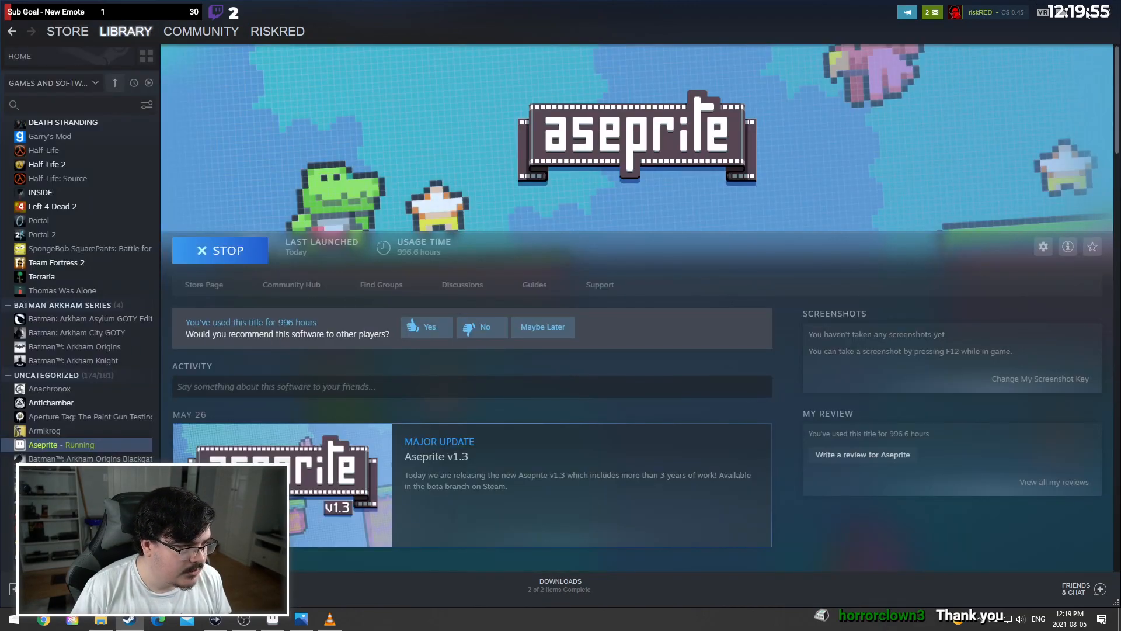
pyautogui.click(1108, 12)
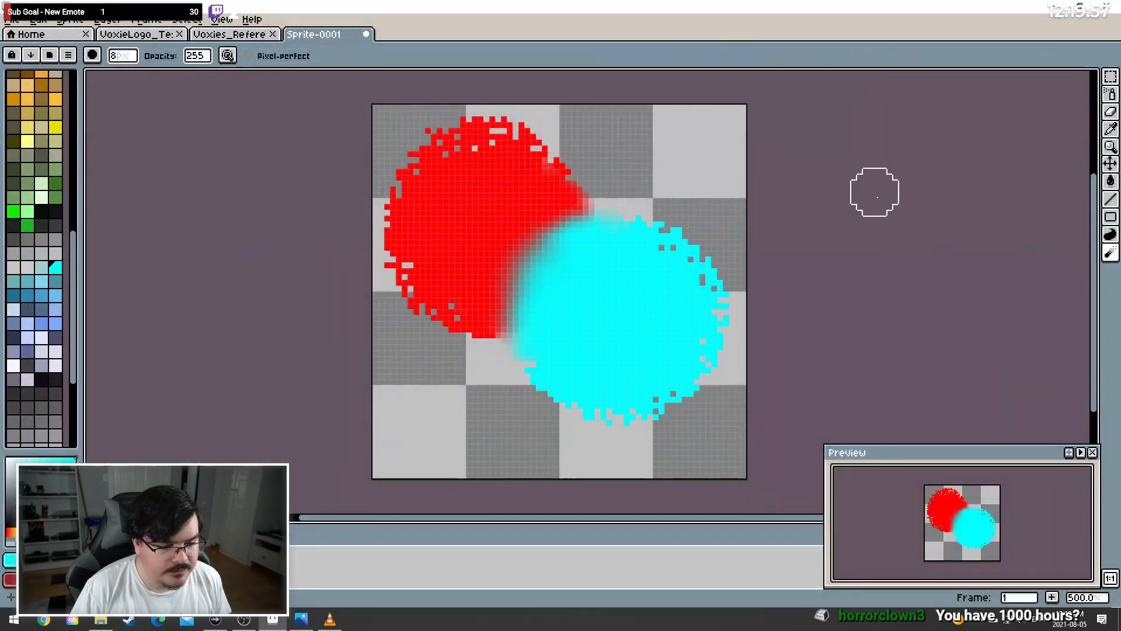
# Reopen the Steam library, check the usage times of Aseprite and Sam & Max Save the World, and return to the sprite
pyautogui.click(130, 622)
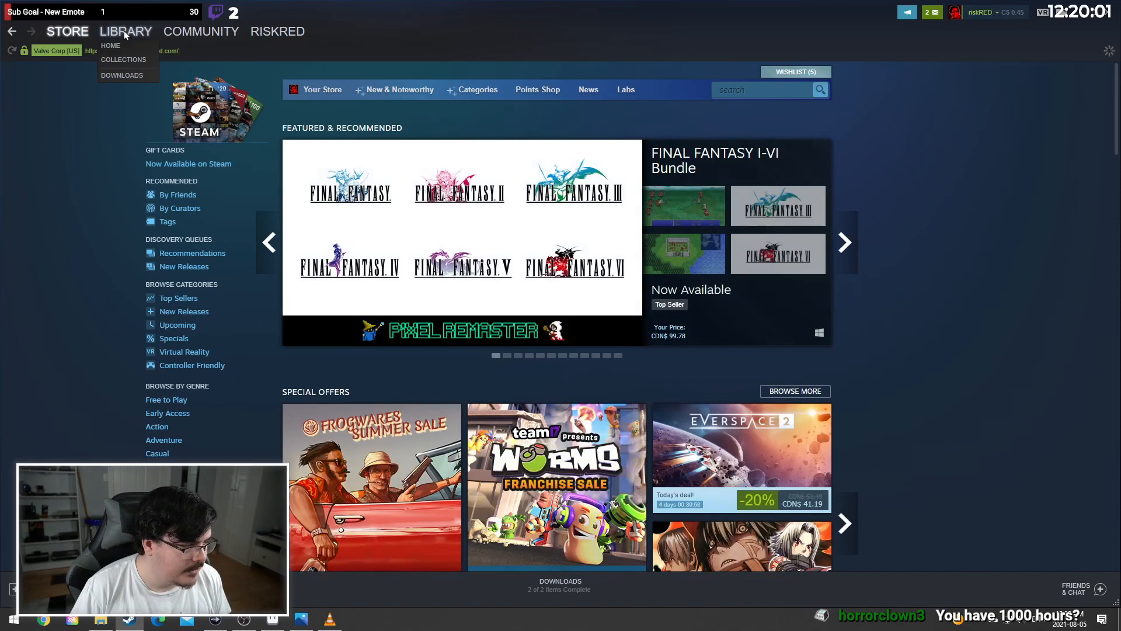
pyautogui.click(124, 30)
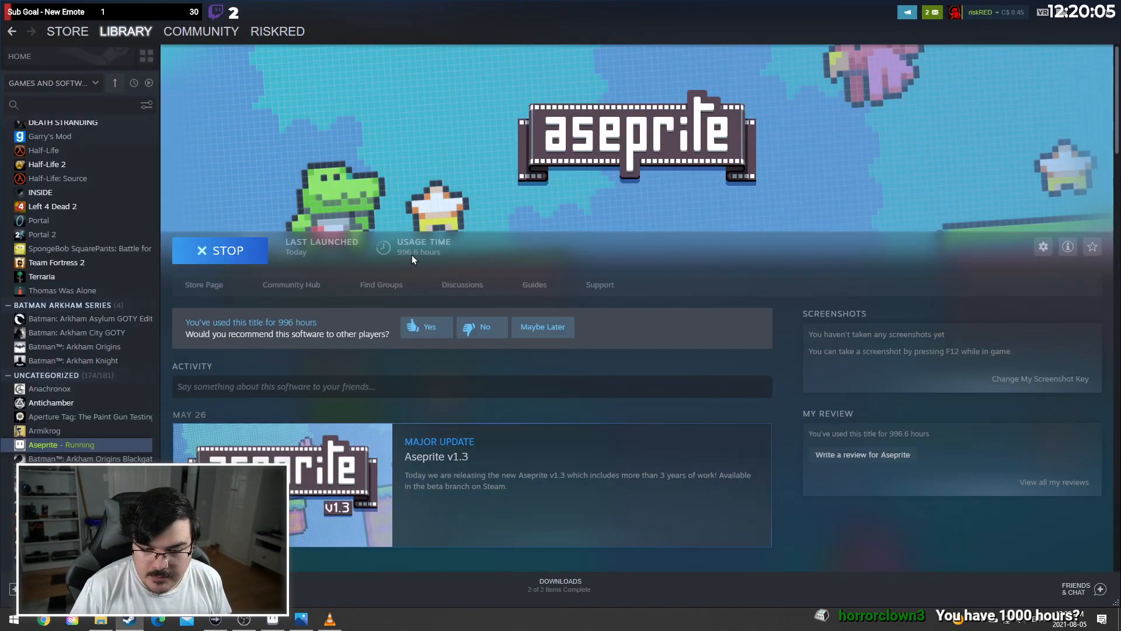
pyautogui.moveTo(146, 35)
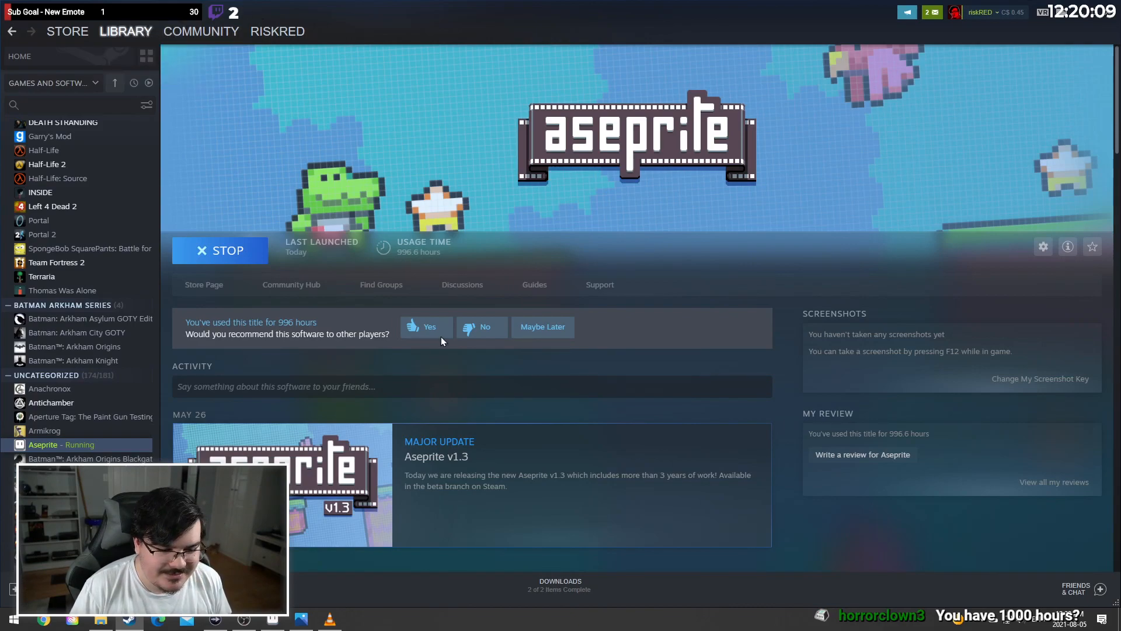
pyautogui.click(124, 30)
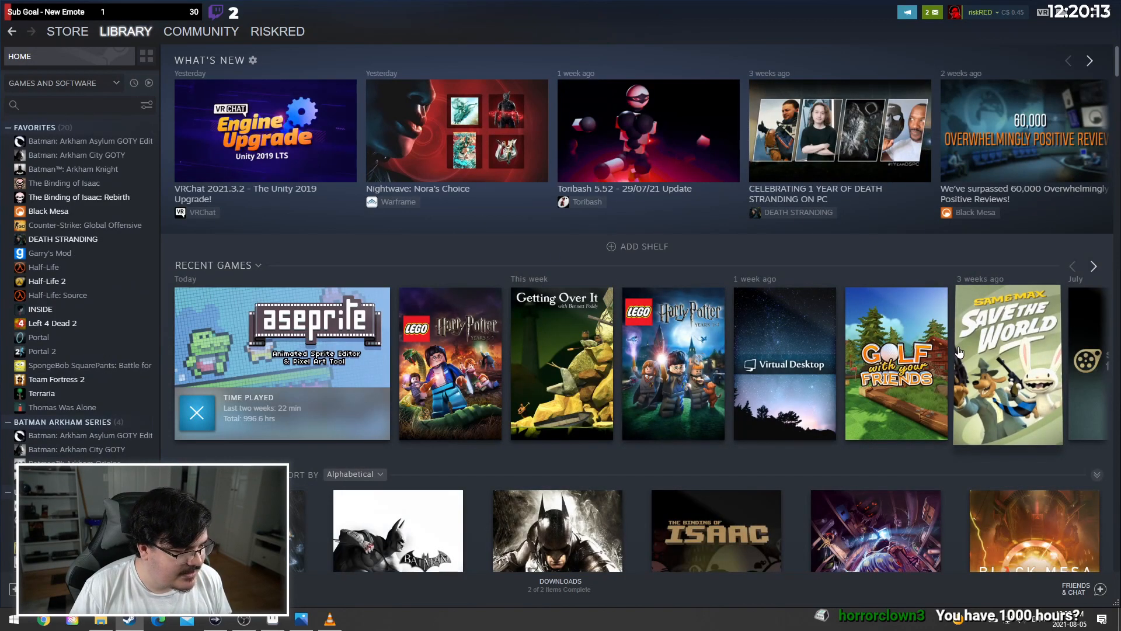
pyautogui.click(1008, 362)
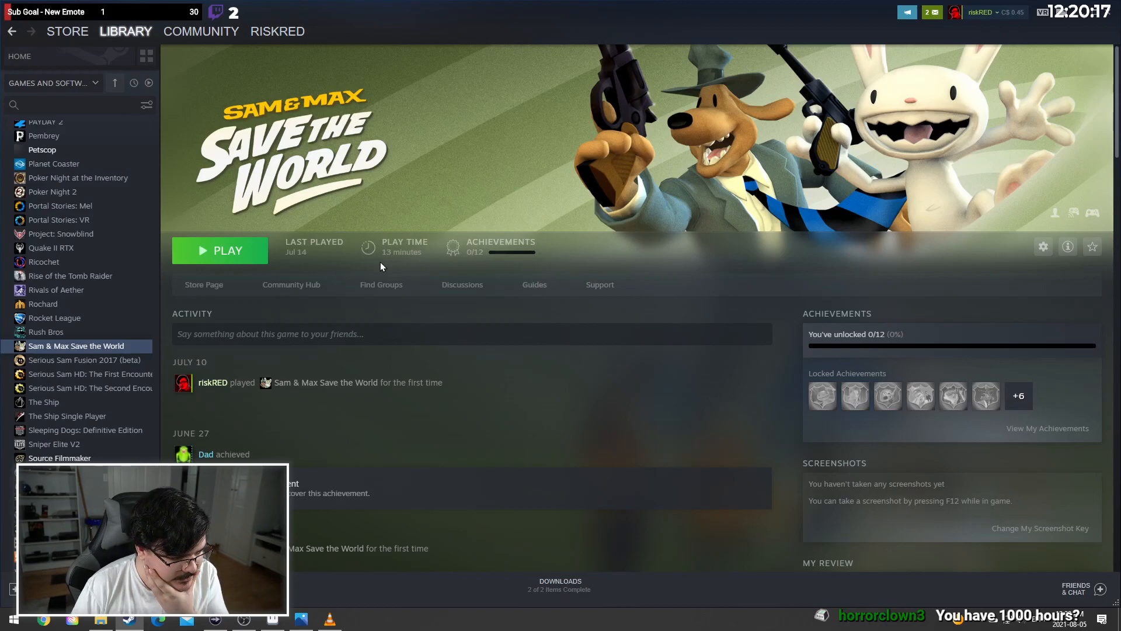
pyautogui.click(1090, 14)
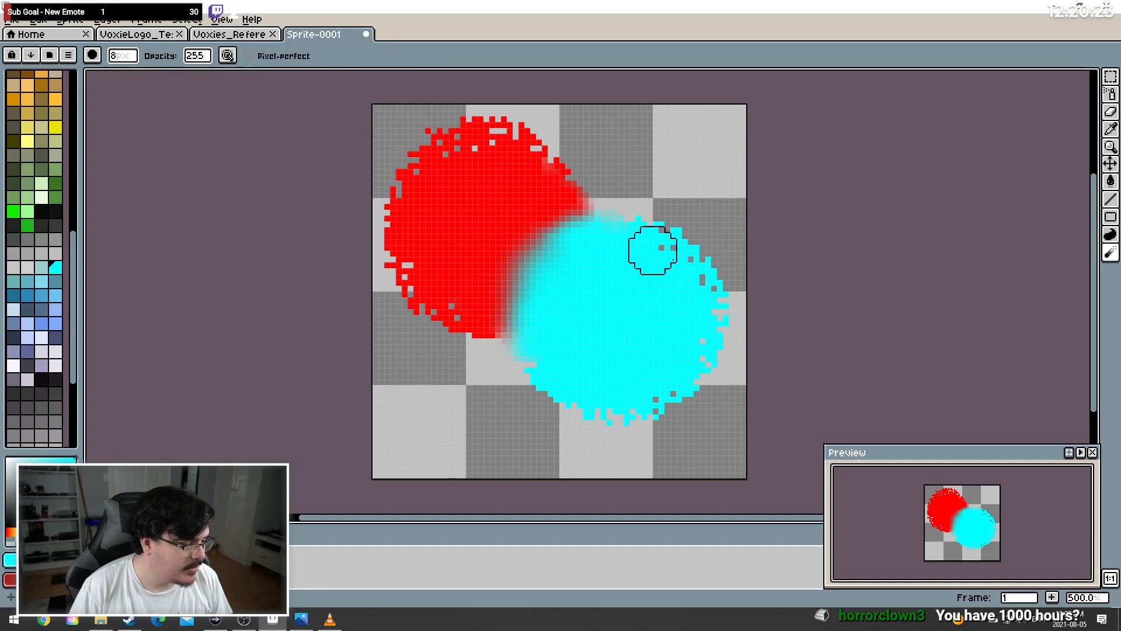
# Undo all the spray and blur strokes on the sprite, and restore the extended colour palette
pyautogui.hotkey('ctrl', 'z')
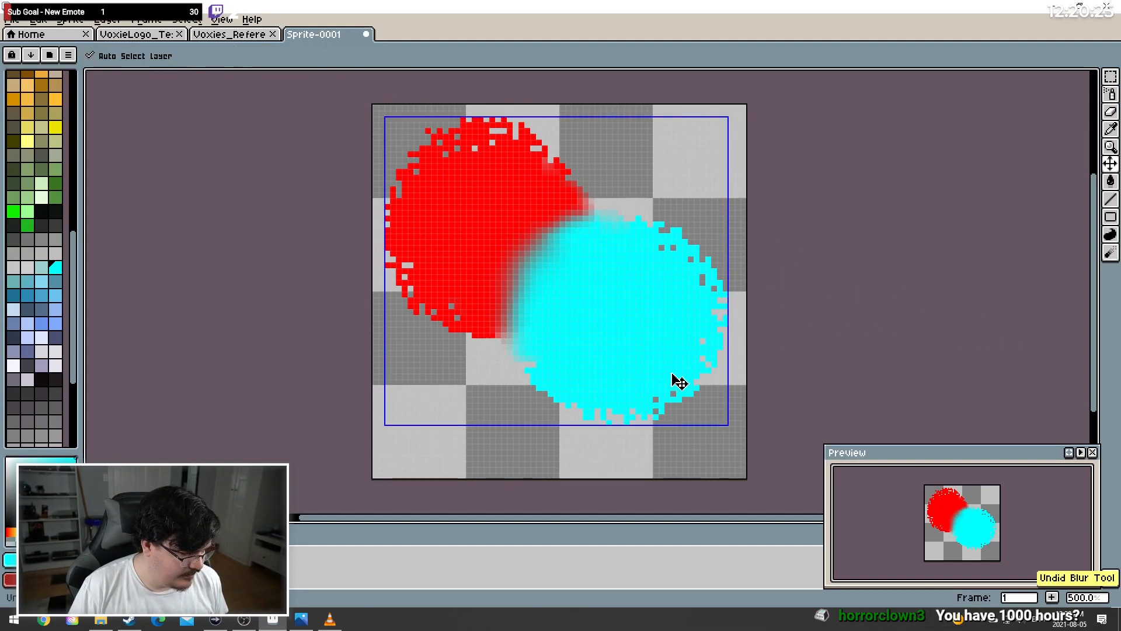
pyautogui.hotkey('ctrl', 'z')
pyautogui.hotkey('ctrl', 'z')
pyautogui.hotkey('ctrl', 'z')
pyautogui.hotkey('ctrl', 'z')
pyautogui.hotkey('ctrl', 'z')
pyautogui.hotkey('ctrl', 'z')
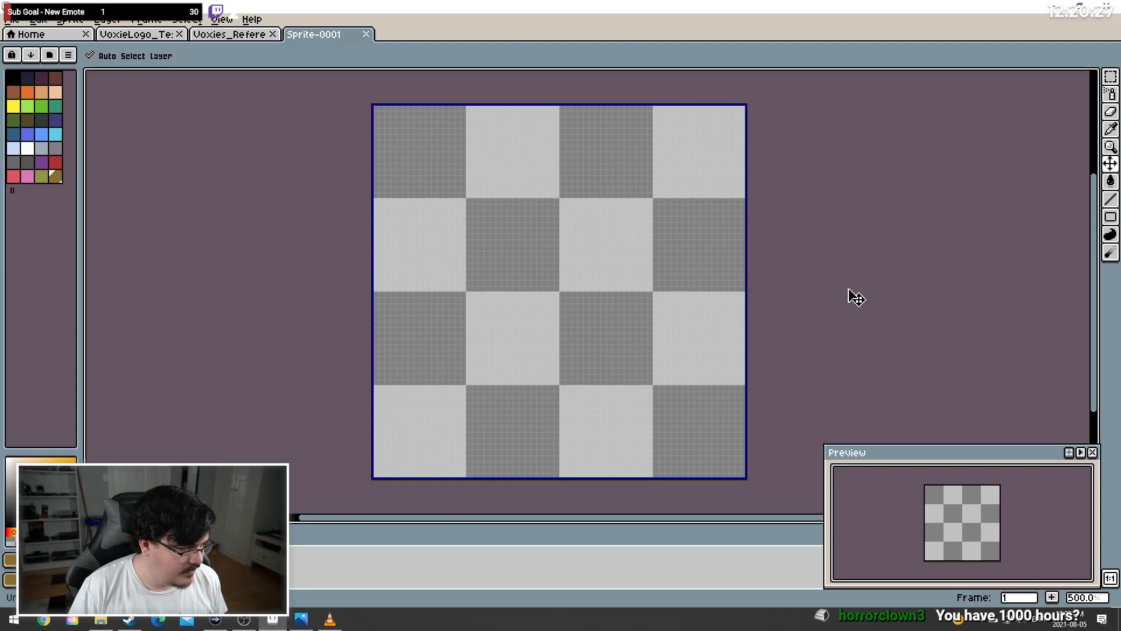
pyautogui.click(39, 20)
pyautogui.click(47, 40)
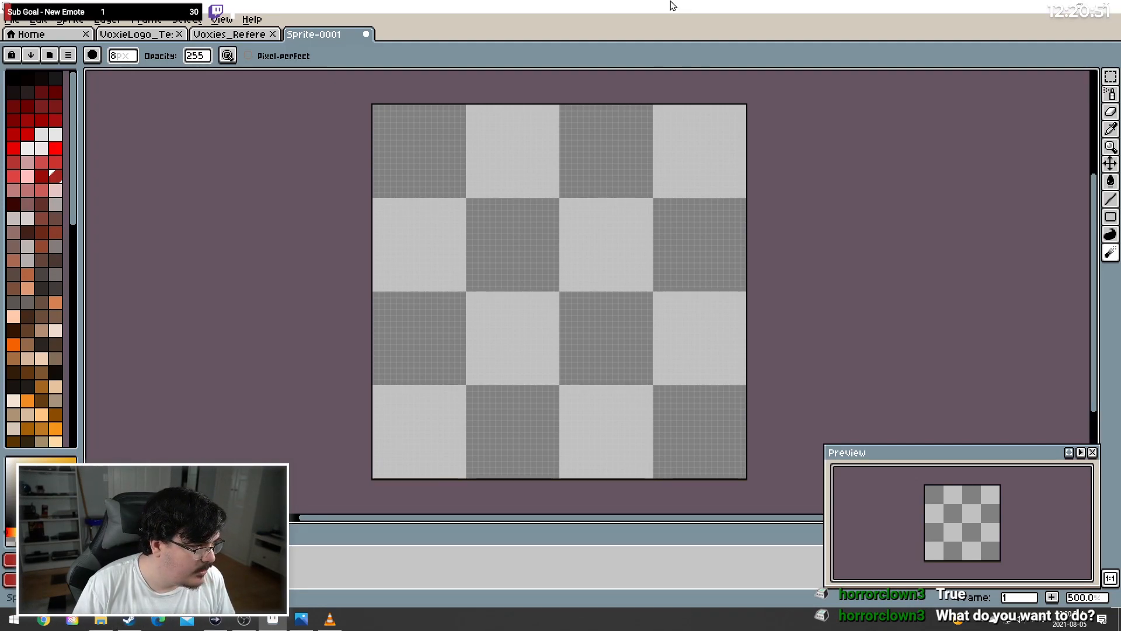
# Switch to the web browser and bring the OpenSea page of Cool Cat #917 onto the shared screen
pyautogui.click(160, 620)
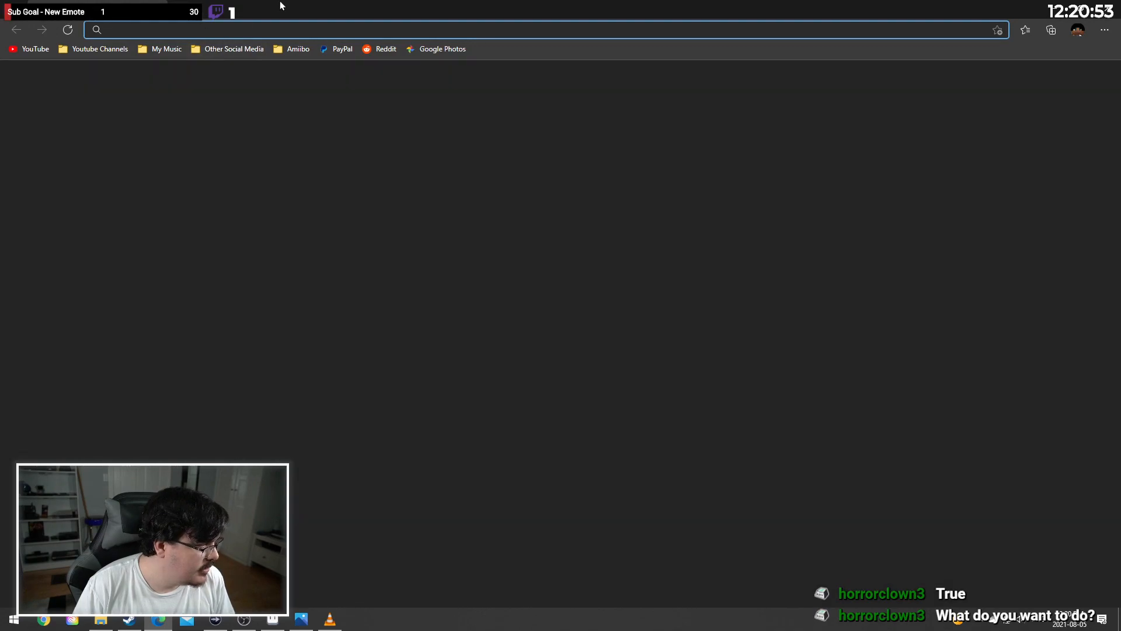
pyautogui.moveTo(281, 5); pyautogui.dragTo(1120, 245)
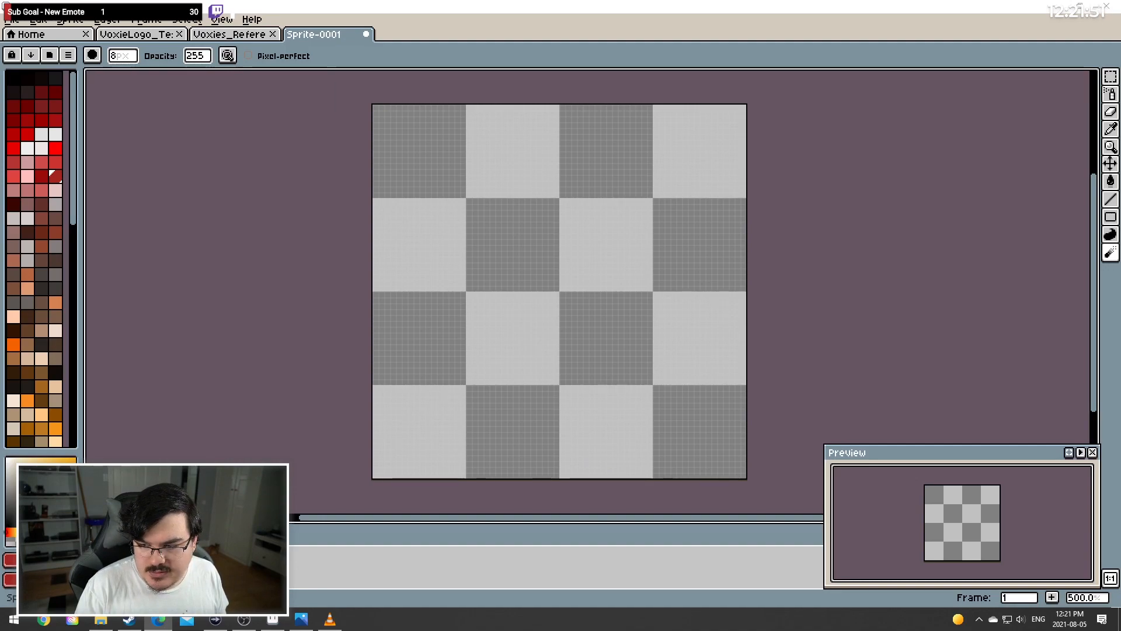
pyautogui.moveTo(1120, 467); pyautogui.dragTo(708, 1)
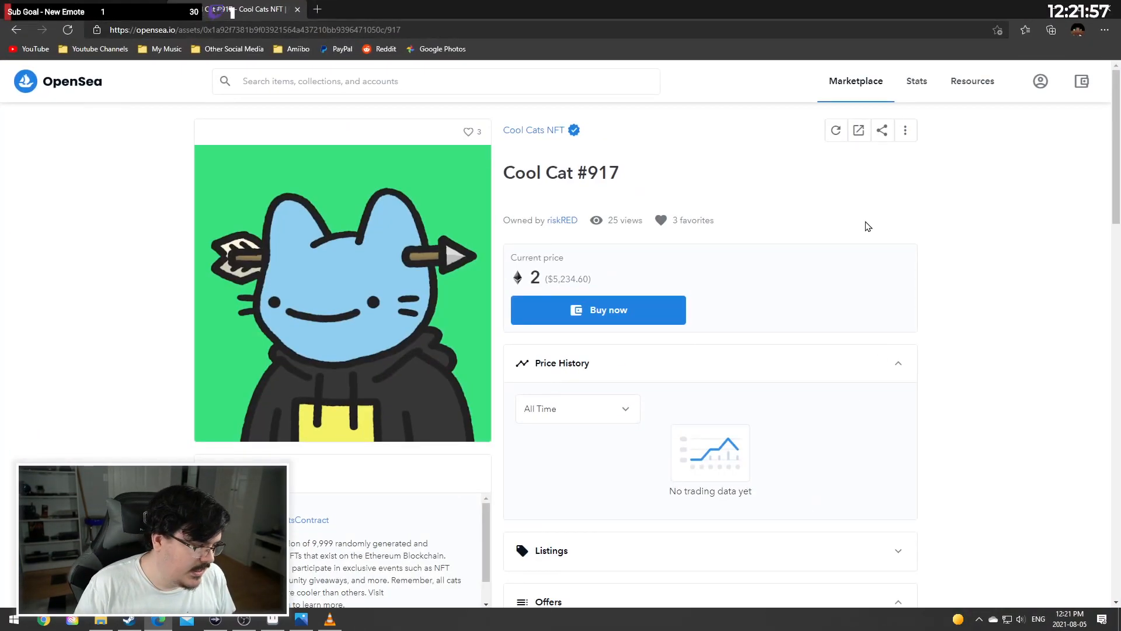
# Look over the Cool Cat #917 listing and highlight its current price in ether and in dollars
pyautogui.scroll(-3, 877, 225)
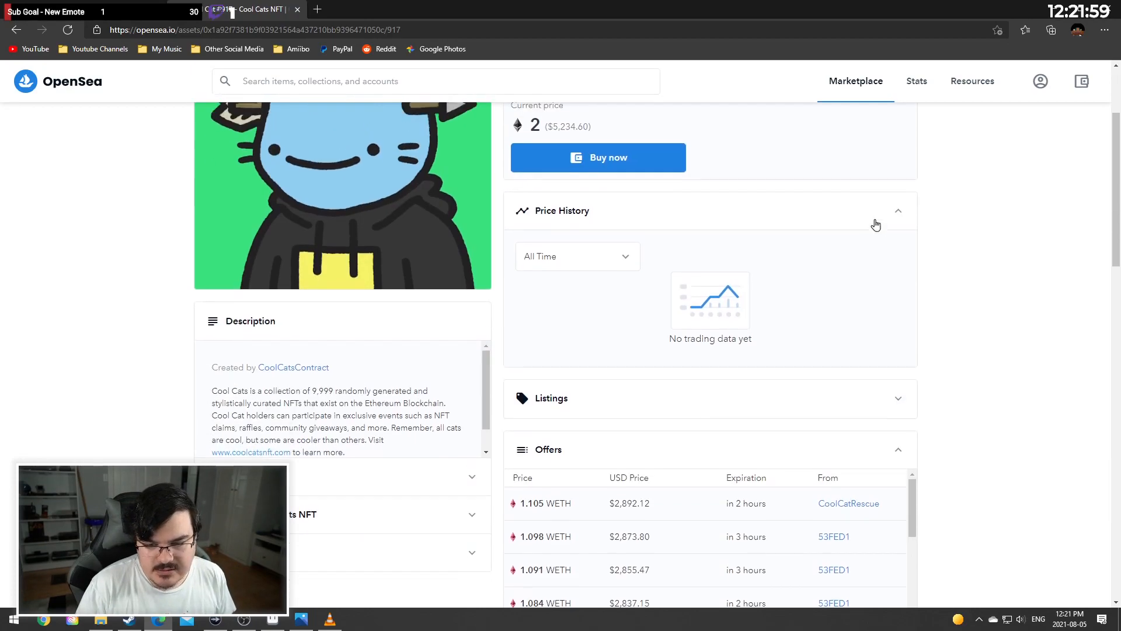
pyautogui.scroll(3, 878, 225)
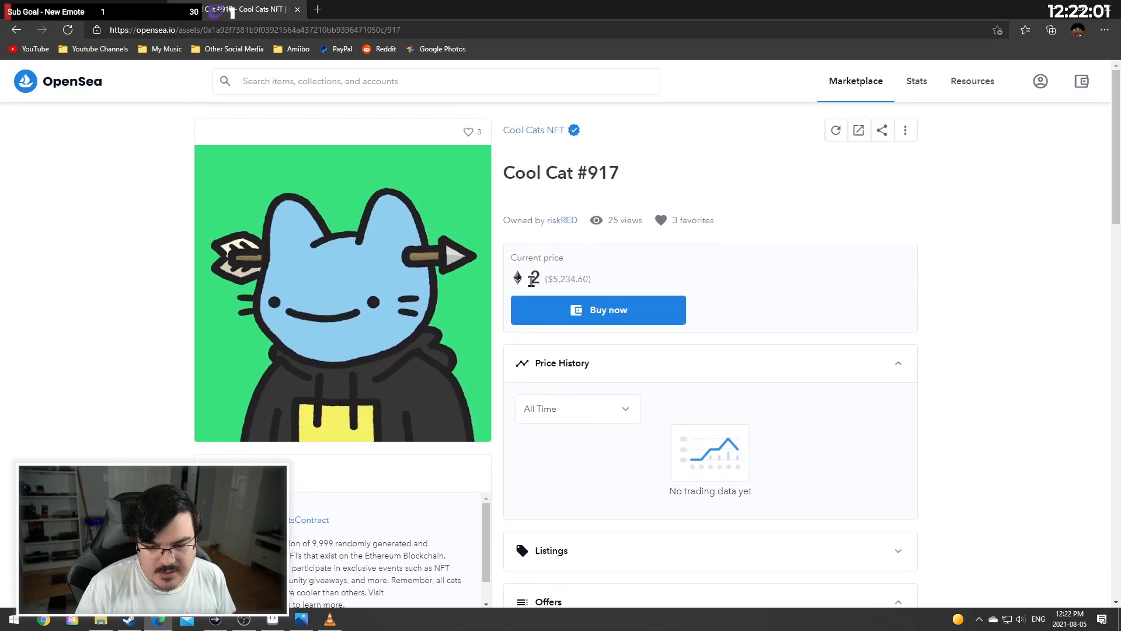
pyautogui.moveTo(529, 276)
pyautogui.mouseDown()
pyautogui.moveTo(579, 277)
pyautogui.moveTo(530, 278)
pyautogui.mouseUp()
pyautogui.click(798, 204)
pyautogui.doubleClick(587, 281)
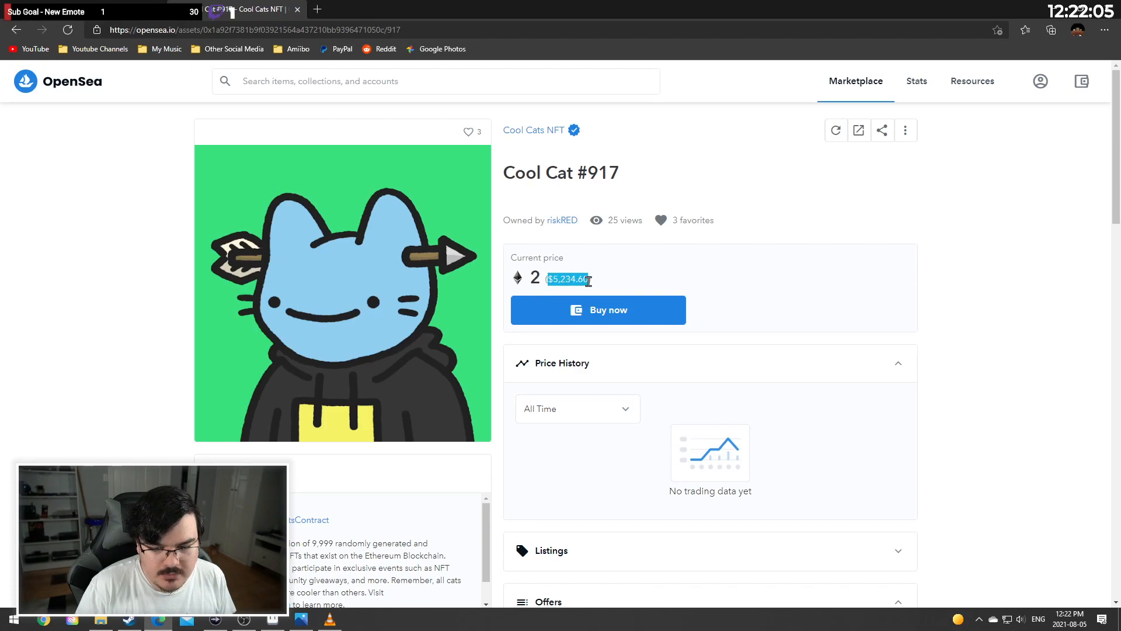
pyautogui.click(684, 275)
# Examine the offers on Cool Cat #917, highlight the highest WETH bid, and return to the artwork and price
pyautogui.scroll(-8, 795, 227)
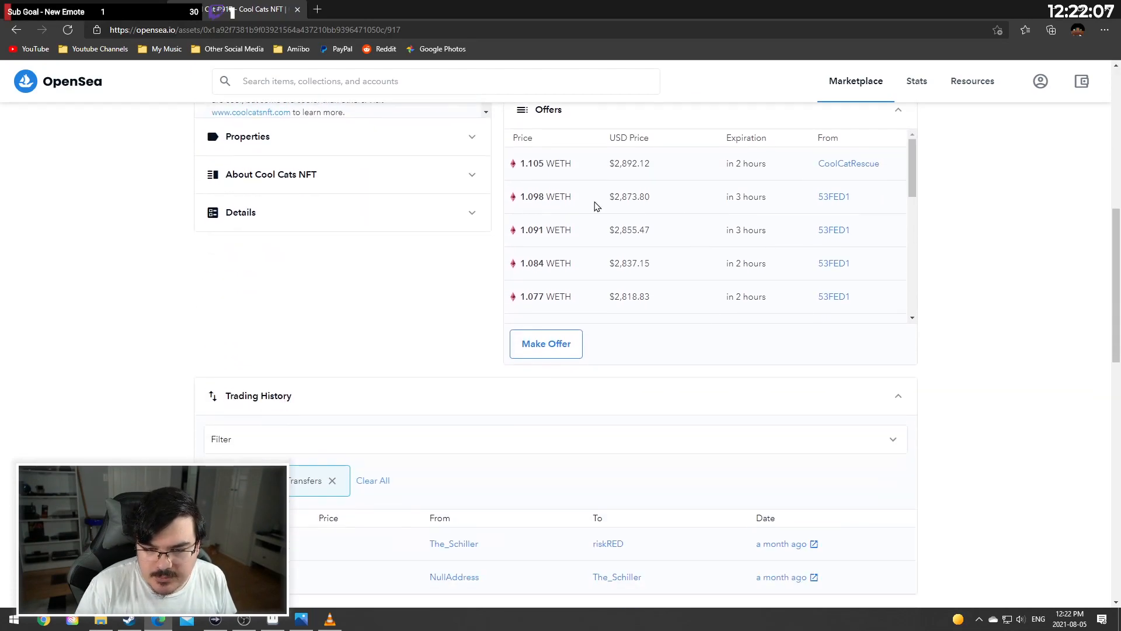
pyautogui.moveTo(523, 165); pyautogui.dragTo(610, 172)
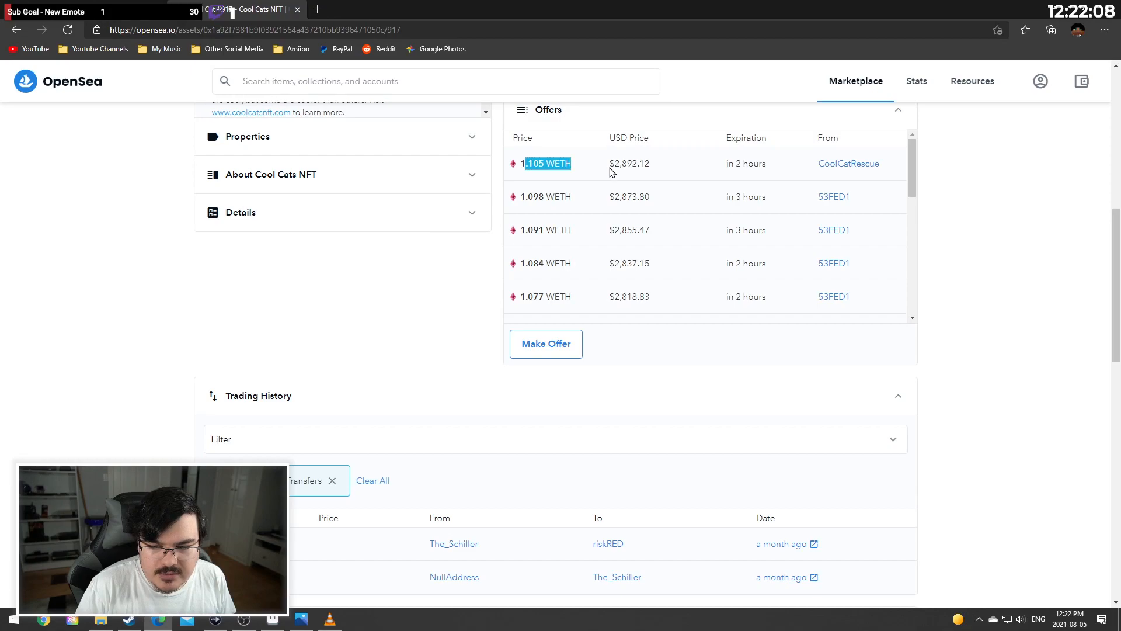
pyautogui.click(672, 176)
pyautogui.scroll(3, 669, 224)
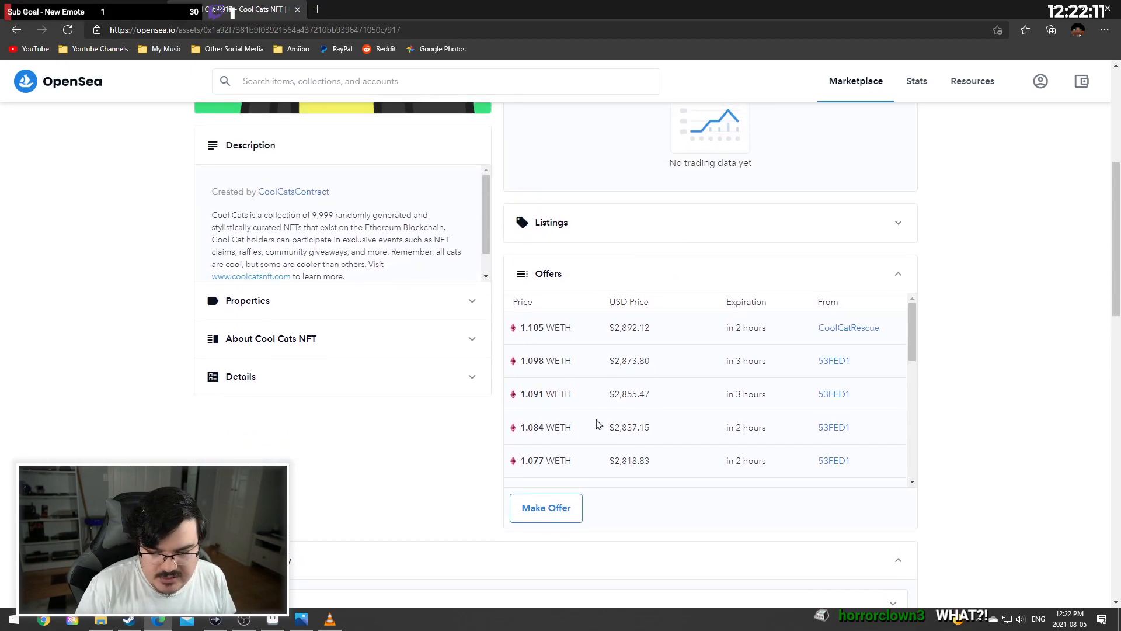
pyautogui.click(589, 332)
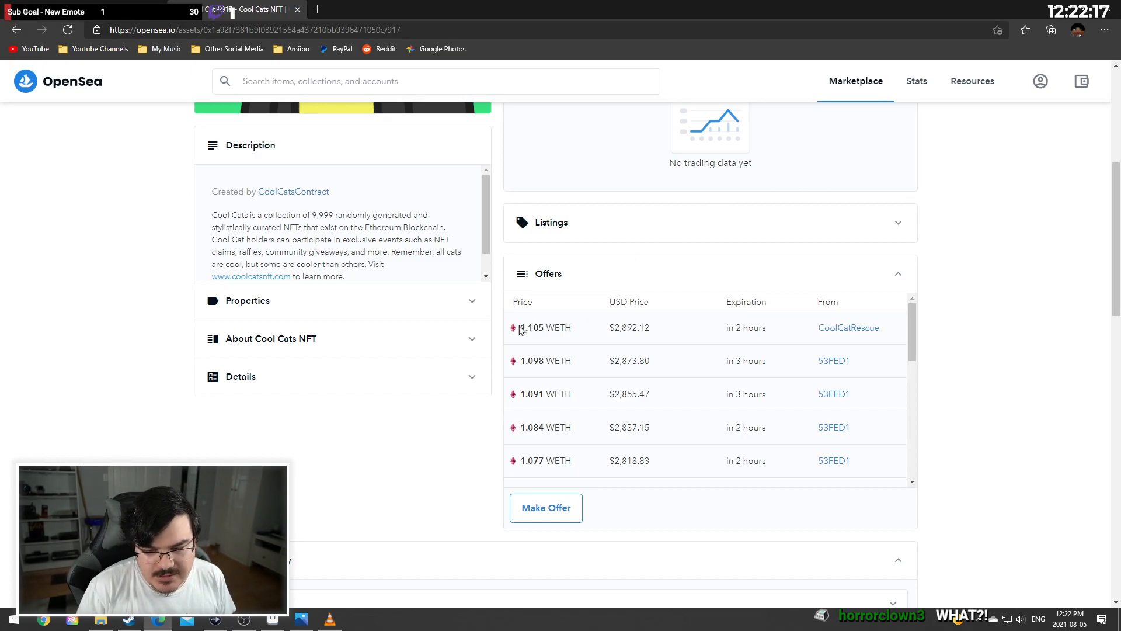
pyautogui.moveTo(518, 326); pyautogui.dragTo(554, 330)
pyautogui.scroll(4, 841, 207)
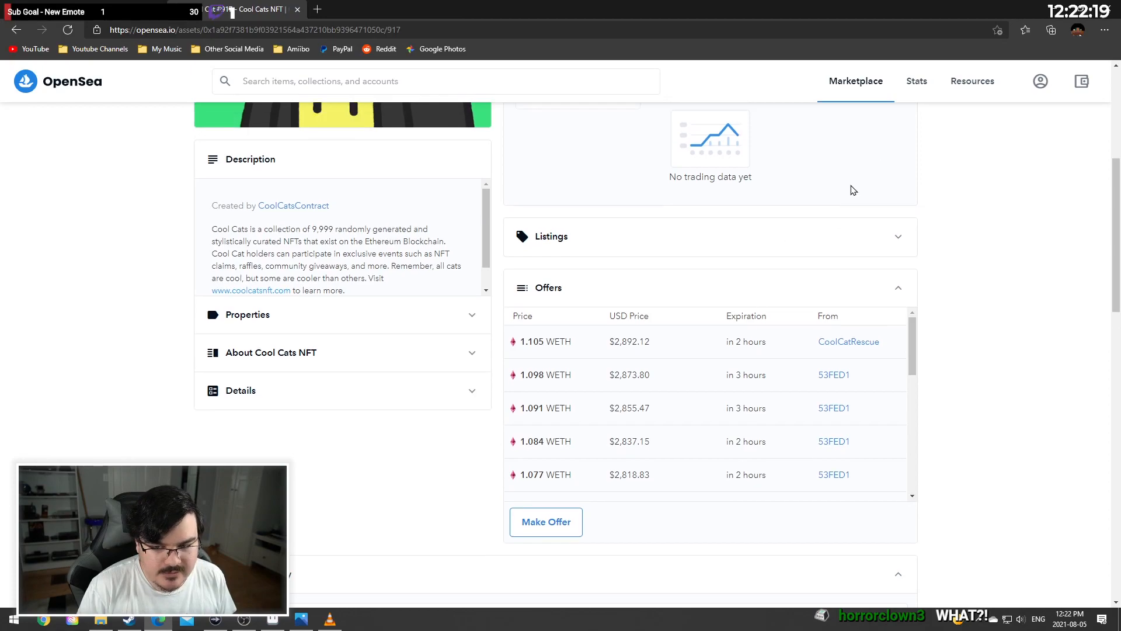
pyautogui.scroll(2, 951, 315)
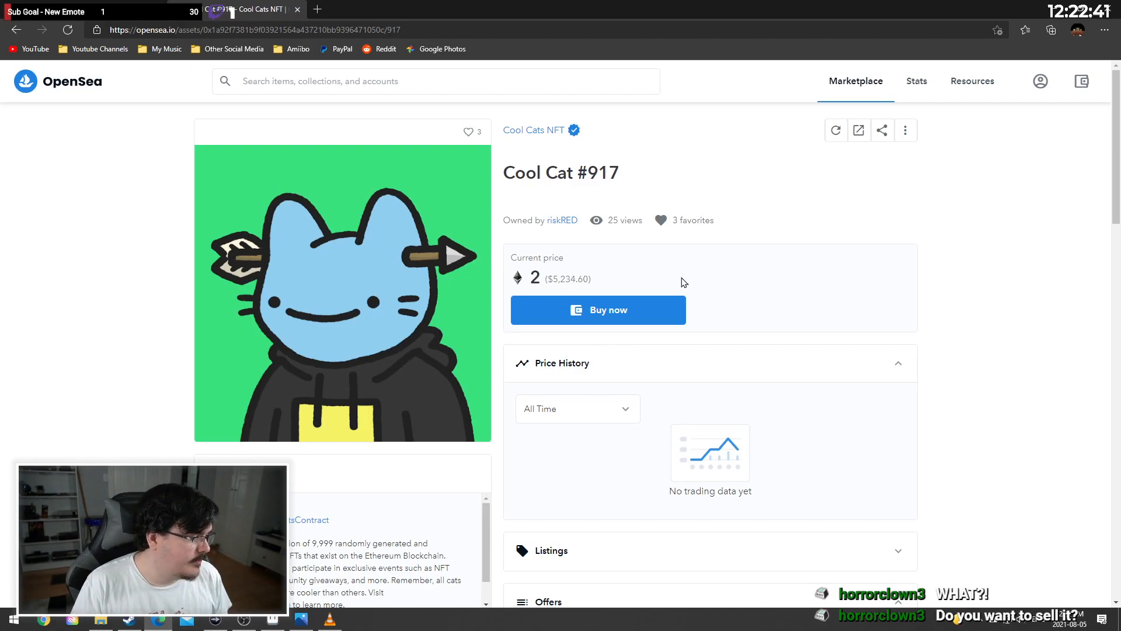
# Read through the full offers list of Cool Cat #917 with its prices and expirations, and minimize the browser
pyautogui.scroll(-8, 680, 283)
pyautogui.scroll(7, 259, 325)
pyautogui.scroll(1, 259, 325)
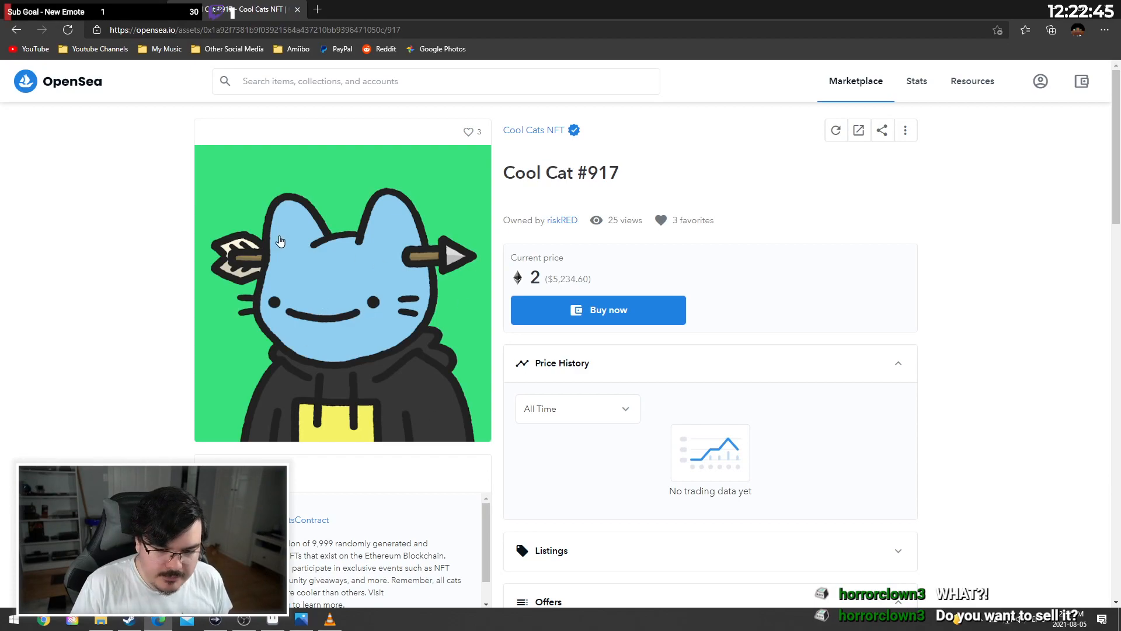
pyautogui.scroll(-5, 576, 280)
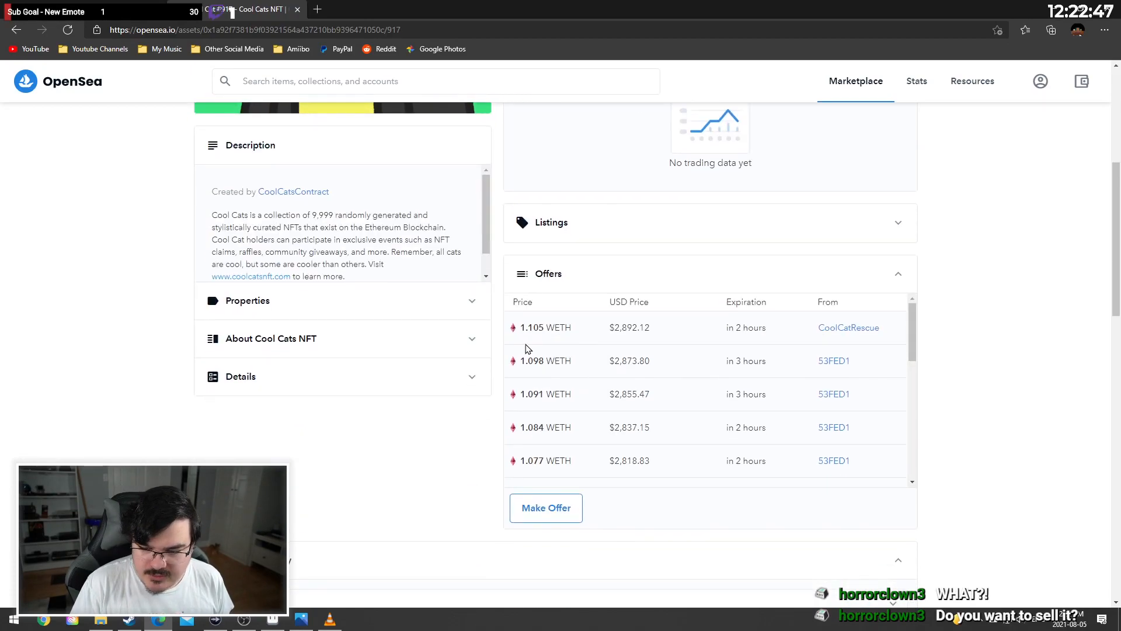
pyautogui.scroll(-4, 718, 362)
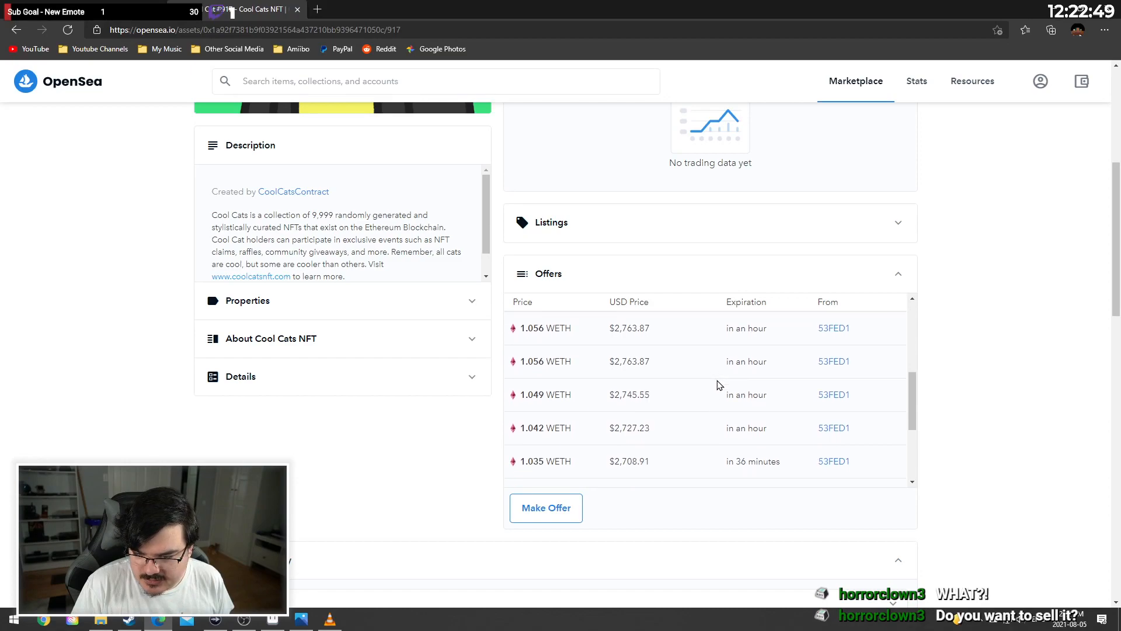
pyautogui.scroll(-2, 601, 408)
pyautogui.scroll(3, 643, 426)
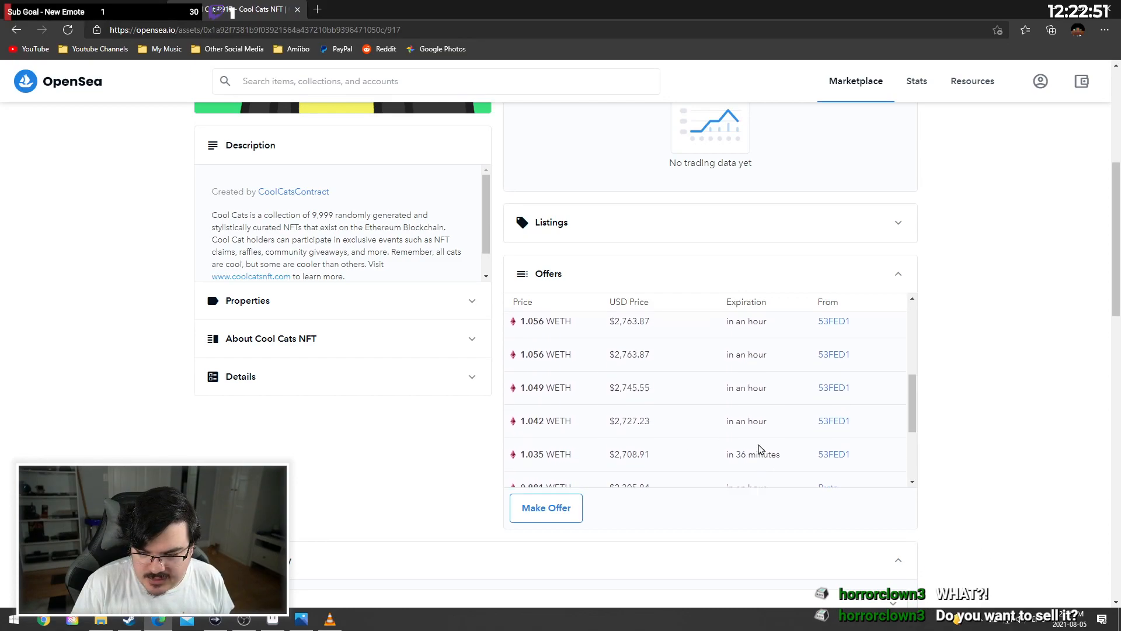
pyautogui.scroll(5, 749, 445)
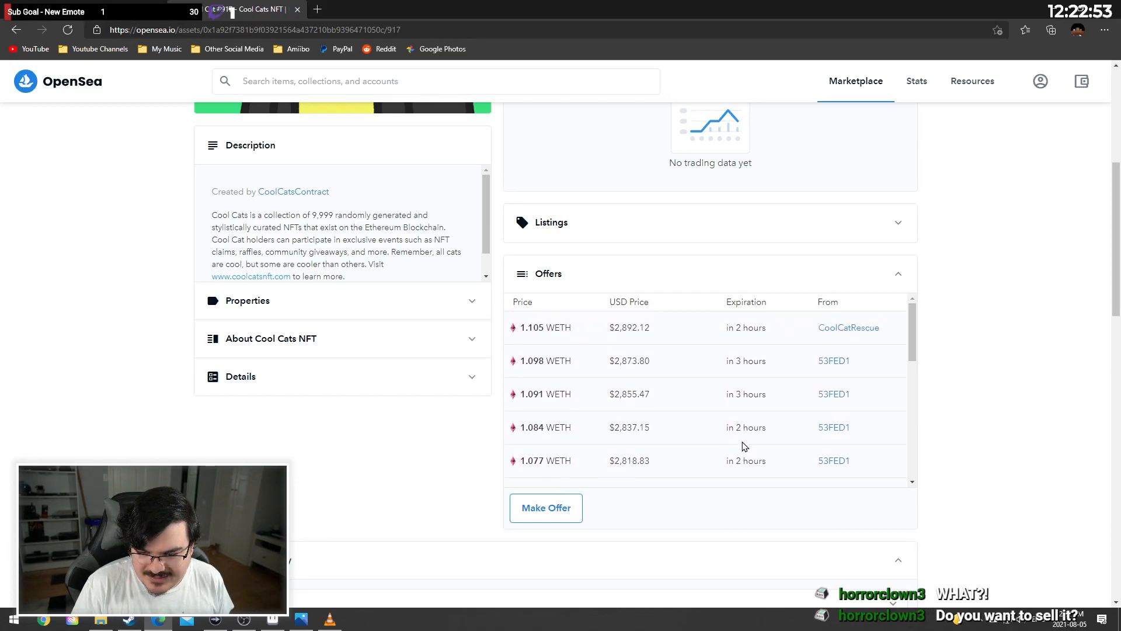
pyautogui.scroll(-3, 745, 370)
pyautogui.scroll(3, 734, 386)
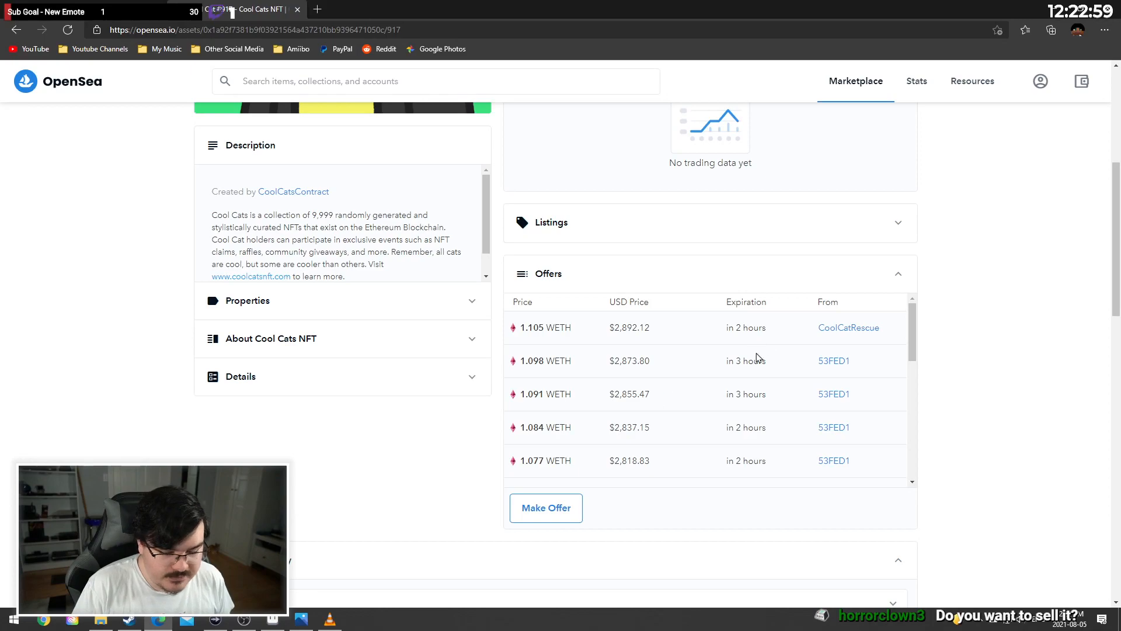
pyautogui.scroll(5, 849, 341)
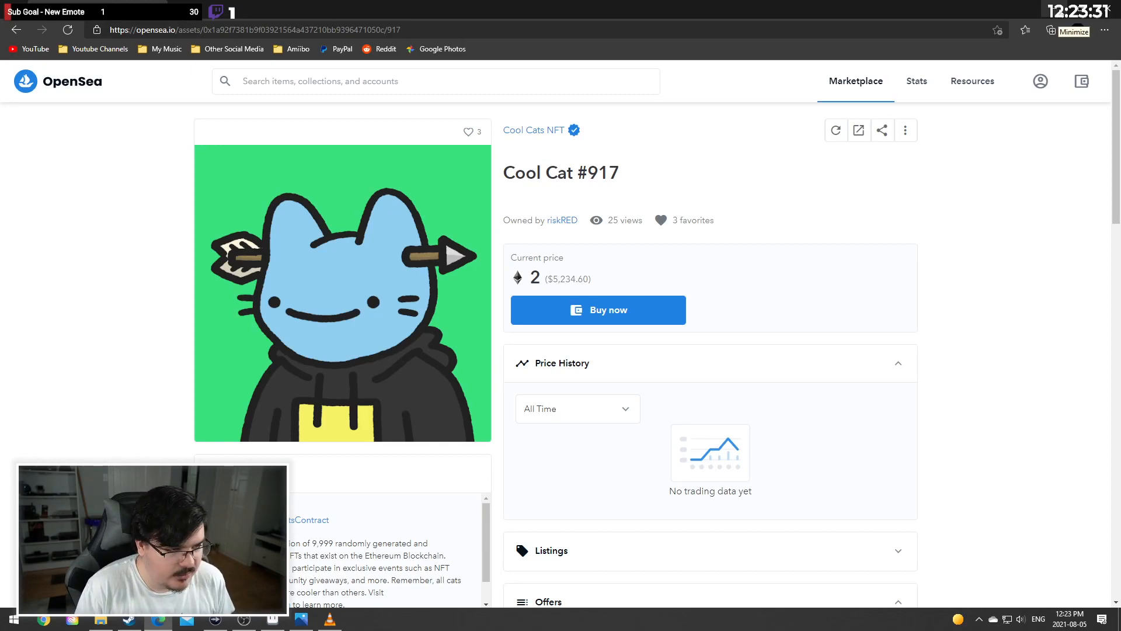
pyautogui.click(1056, 9)
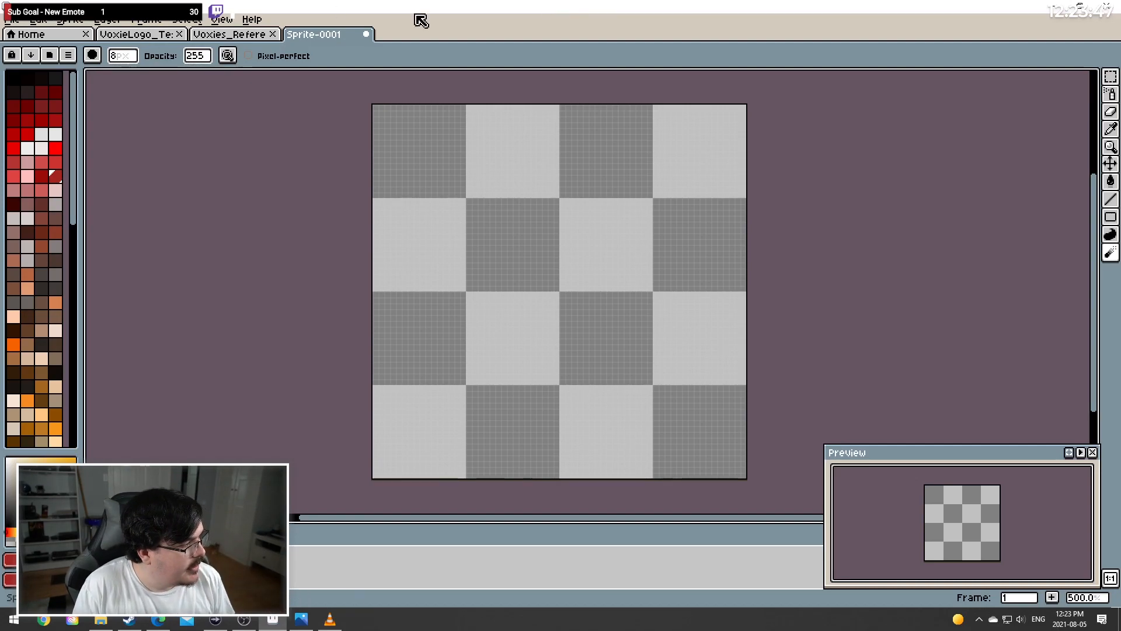
# View the Voxie logo sprite, and switch to the Voxies reference sprite with the sunglasses cube at 400% zoom
pyautogui.click(140, 36)
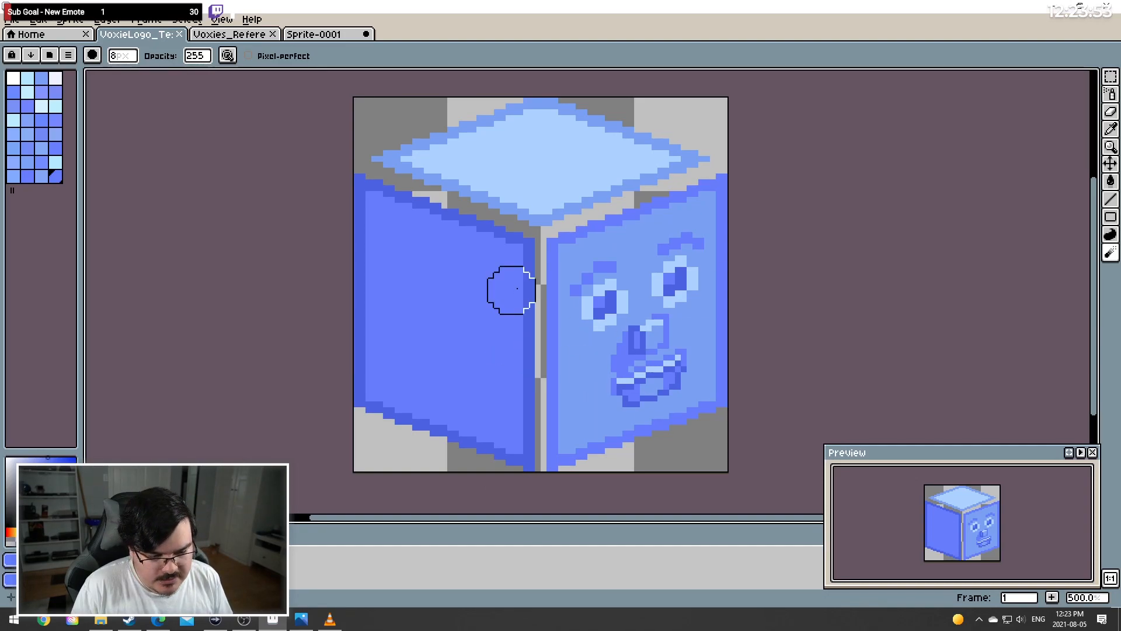
pyautogui.scroll(-1, 594, 332)
pyautogui.scroll(1, 525, 317)
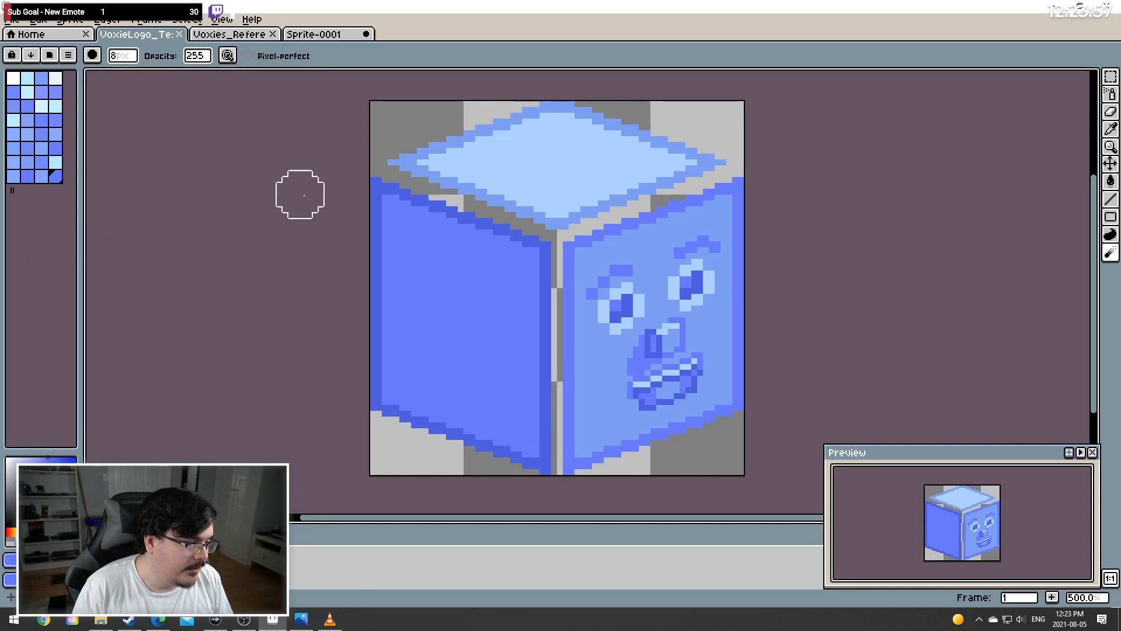
pyautogui.click(234, 36)
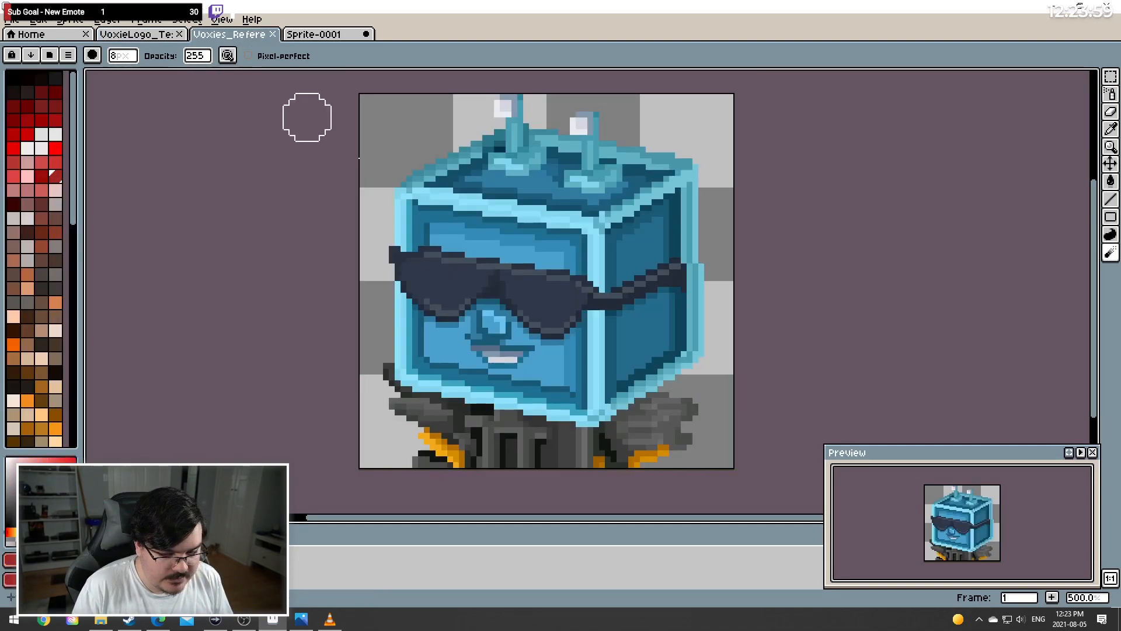
pyautogui.scroll(-1, 493, 324)
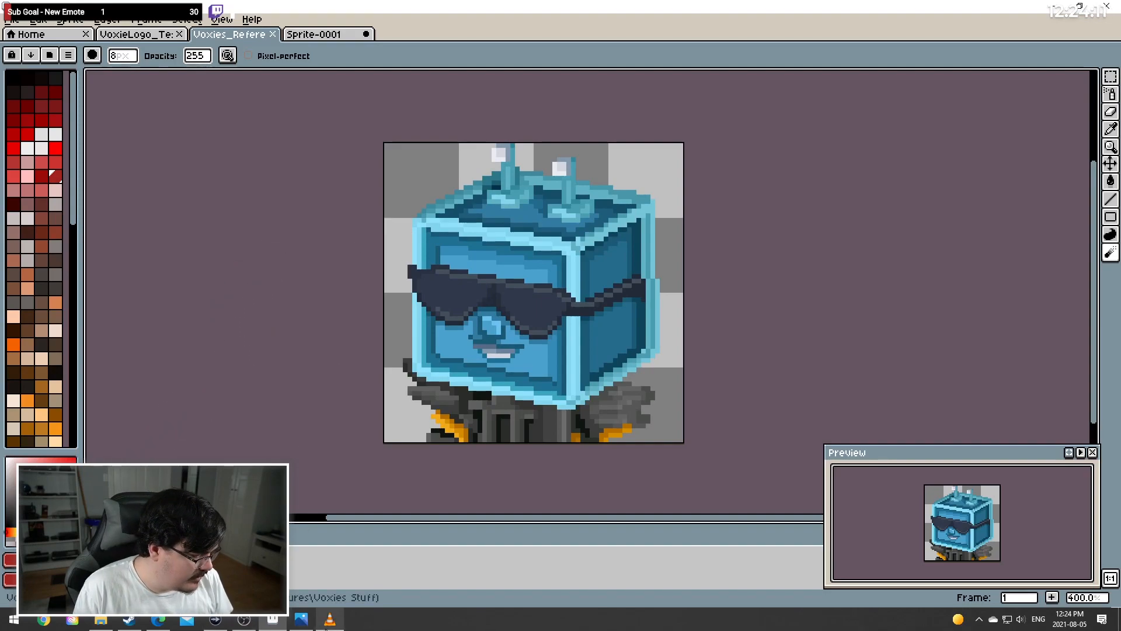
# View the blue dolphin boss image in Photos, close it, and bring up the custom-binding-of-isaac-sprites folder in File Explorer
pyautogui.click(302, 619)
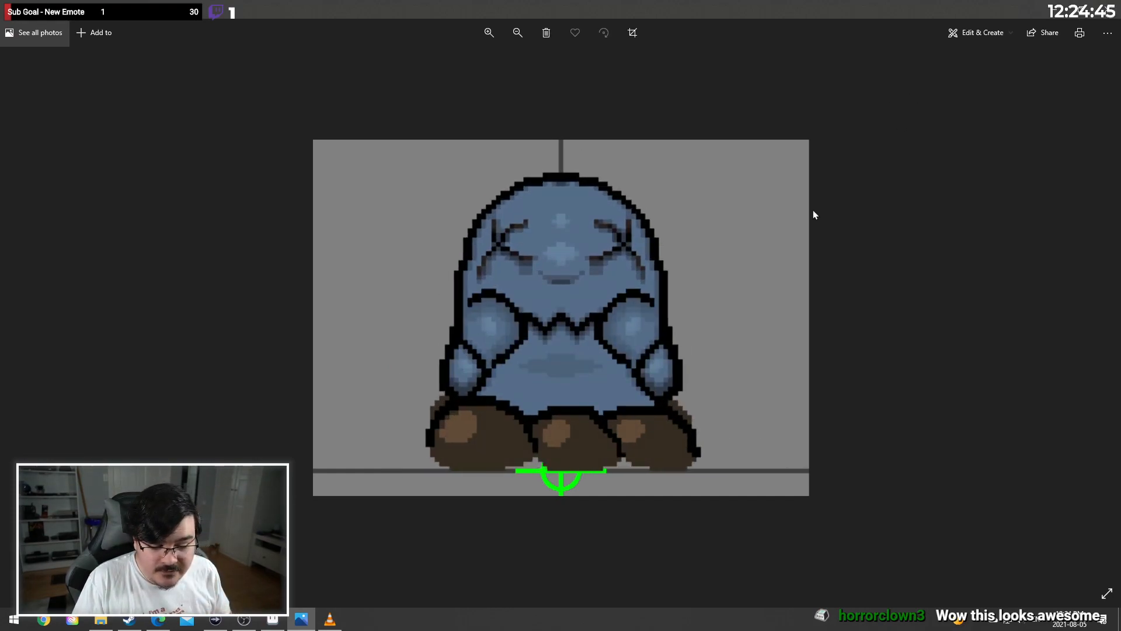
pyautogui.click(1108, 7)
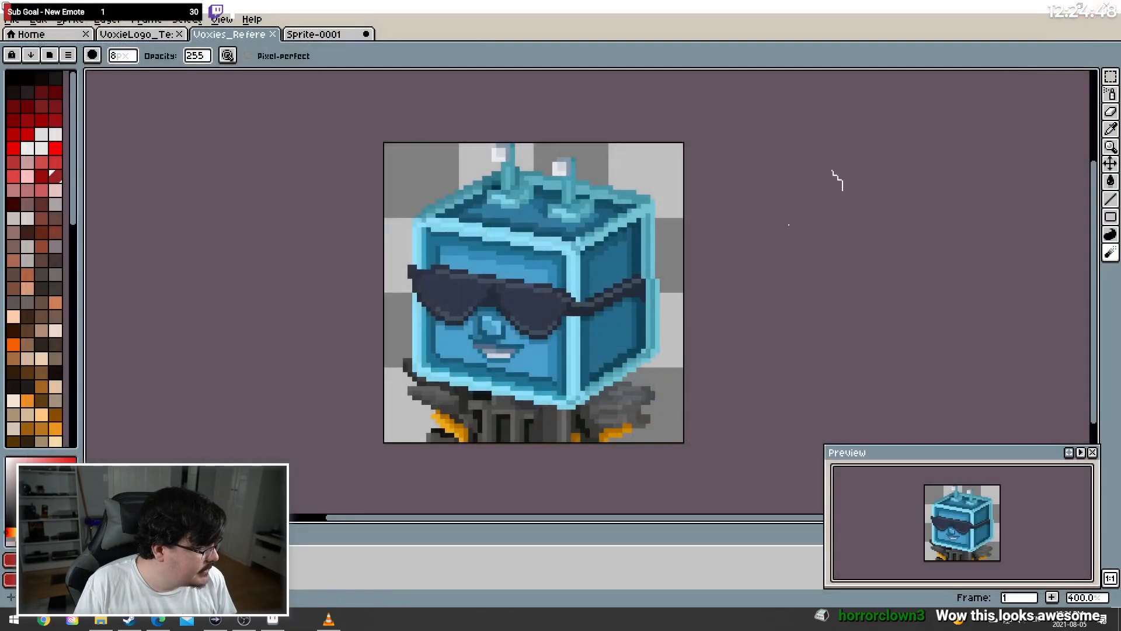
pyautogui.click(99, 620)
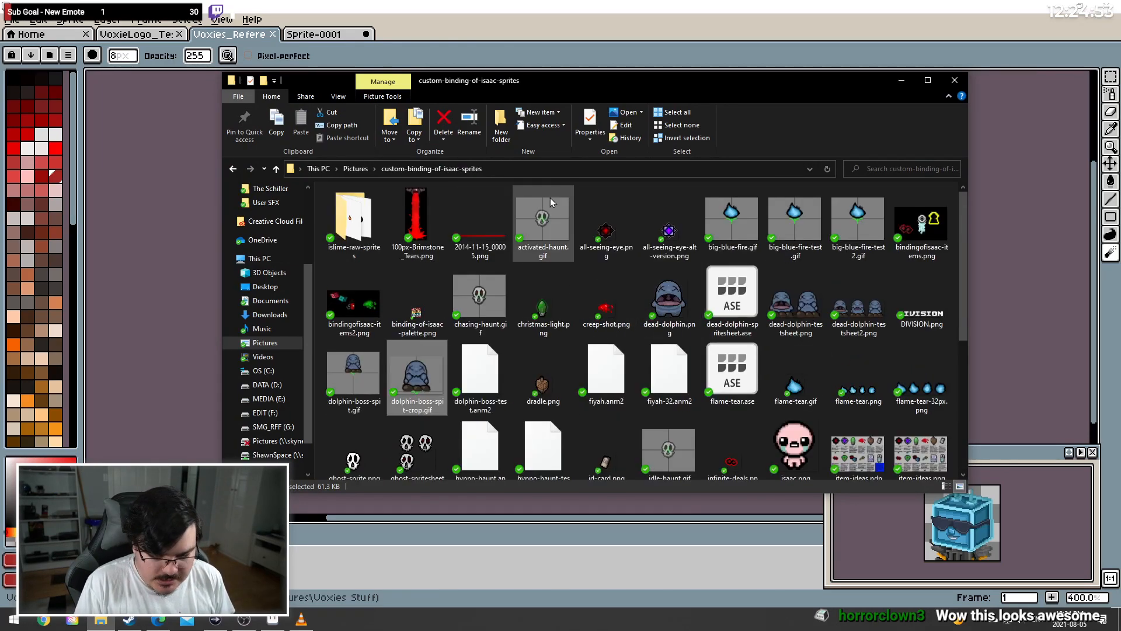
pyautogui.moveTo(681, 84); pyautogui.dragTo(727, 69)
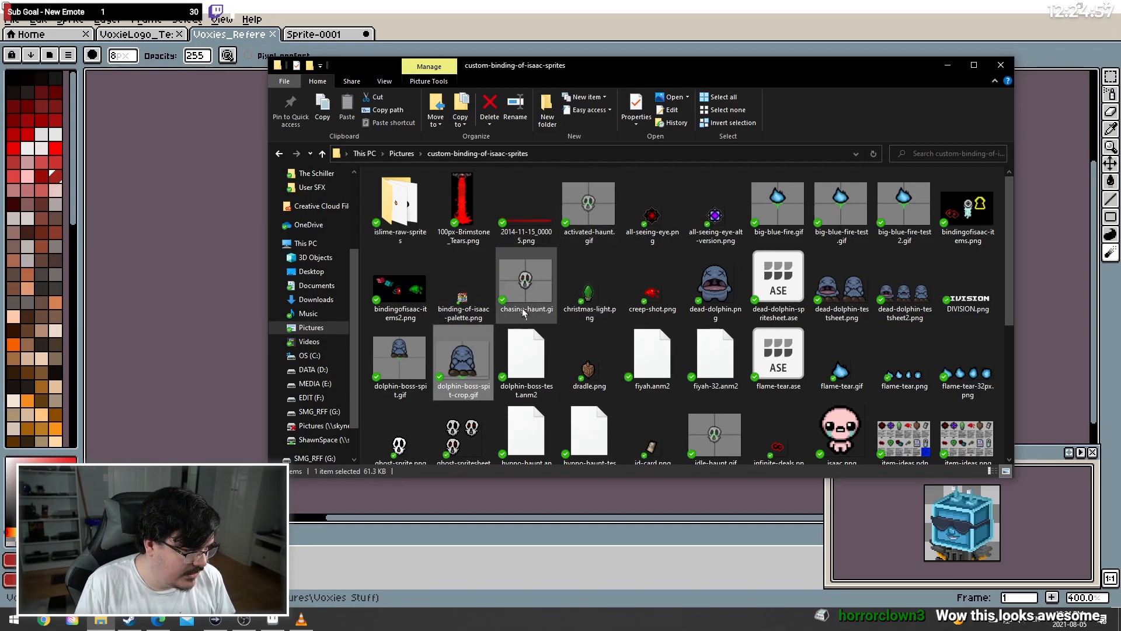
# View the animations activated-haunt.gif and chasing-haunt.gif one after the other, closing each viewer window
pyautogui.click(596, 227)
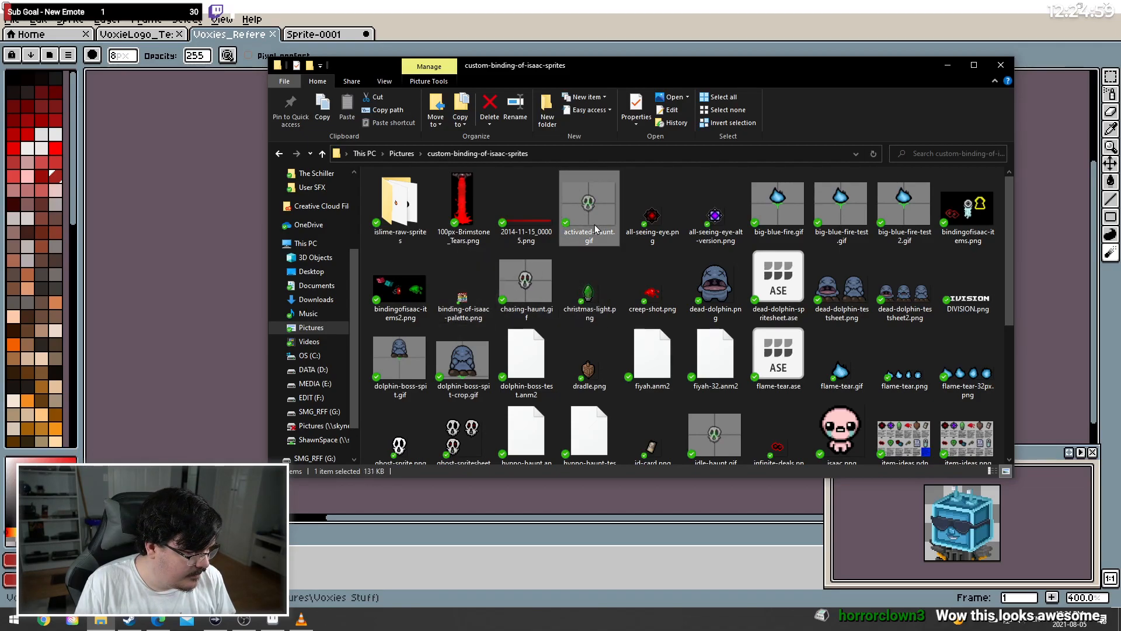
pyautogui.doubleClick(596, 227)
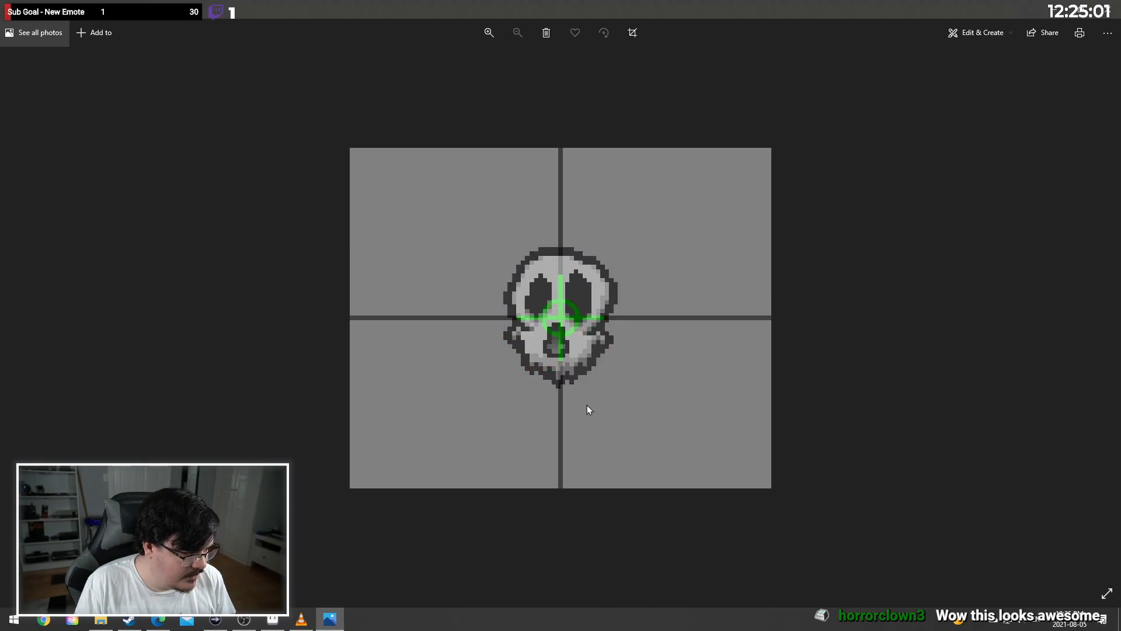
pyautogui.click(1106, 8)
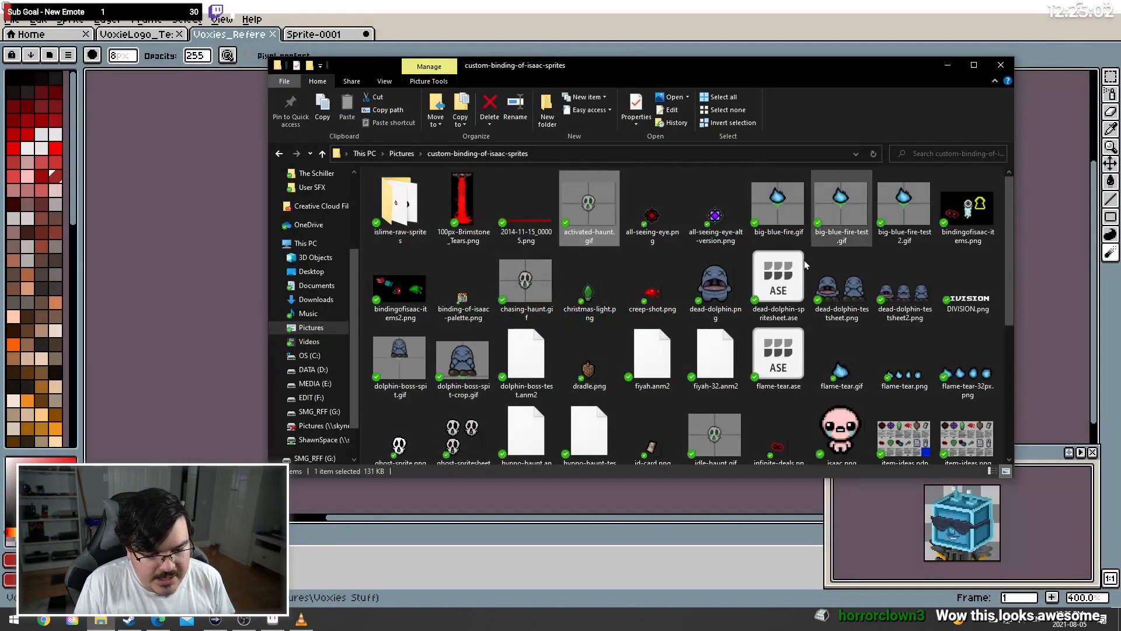
pyautogui.doubleClick(548, 301)
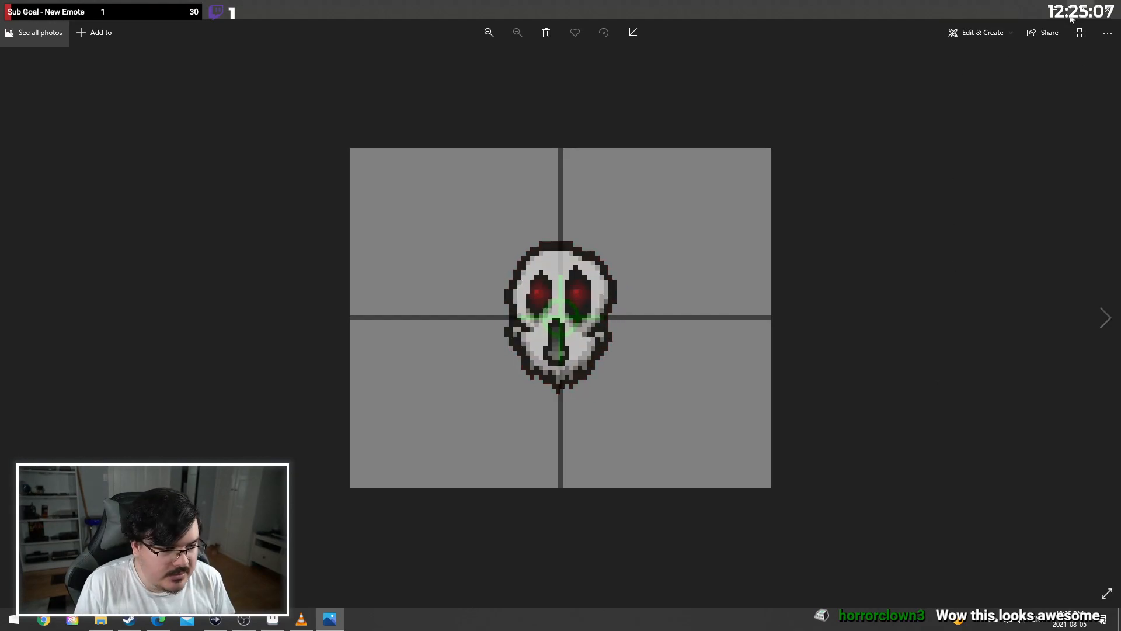
pyautogui.click(1107, 8)
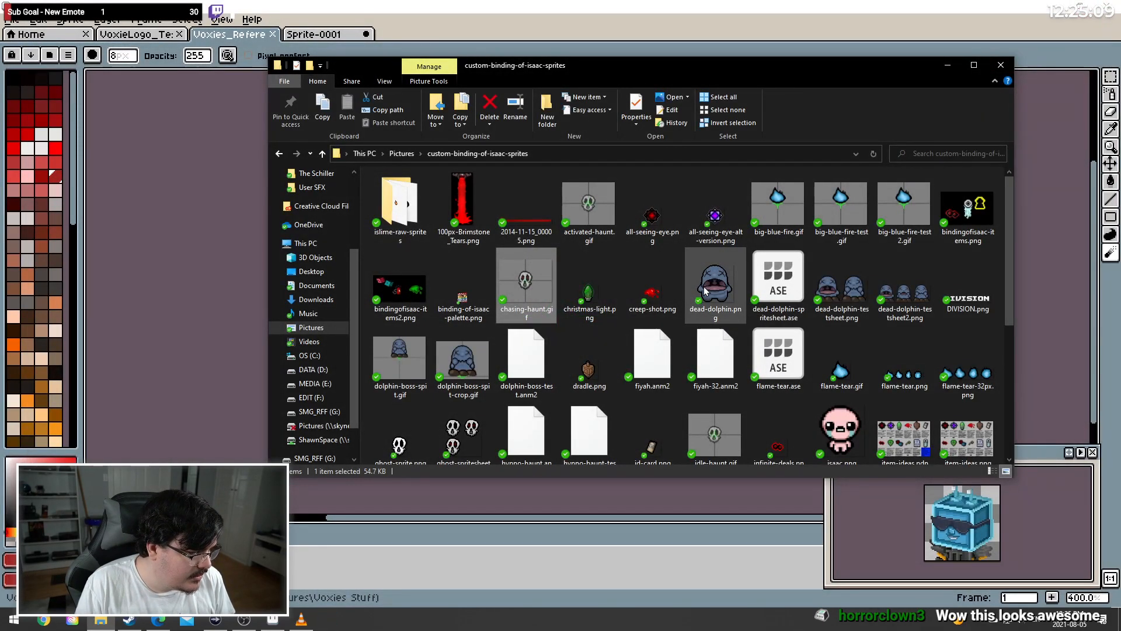
# View the blue outline sketch sprite-drawing-test-original.png enlarged in Photos, and close the viewer
pyautogui.scroll(-5, 697, 310)
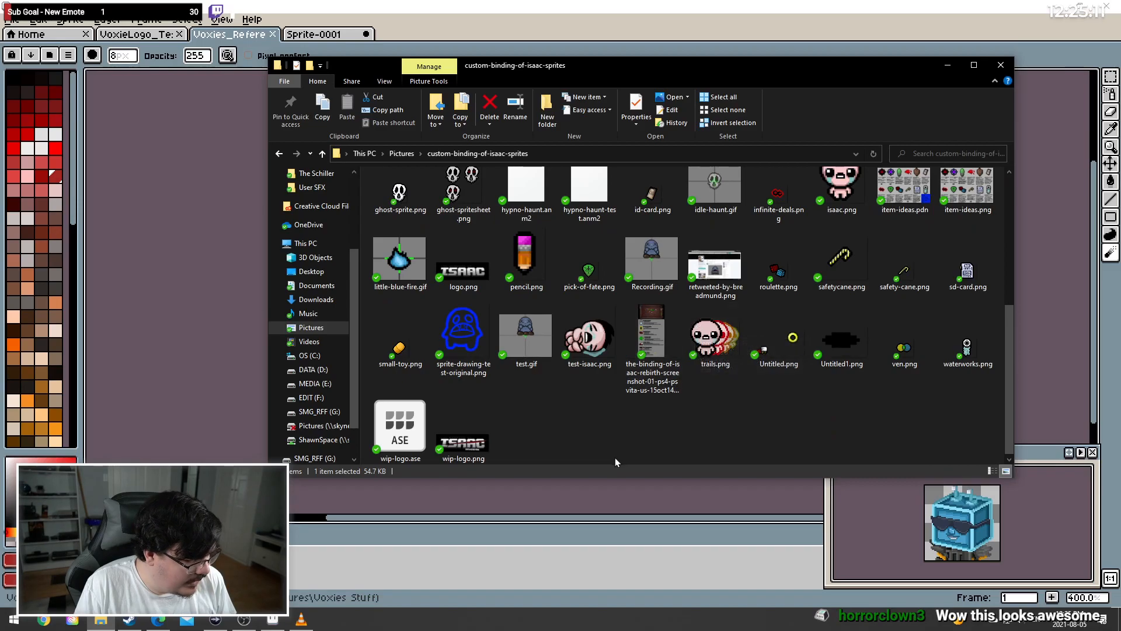
pyautogui.click(477, 323)
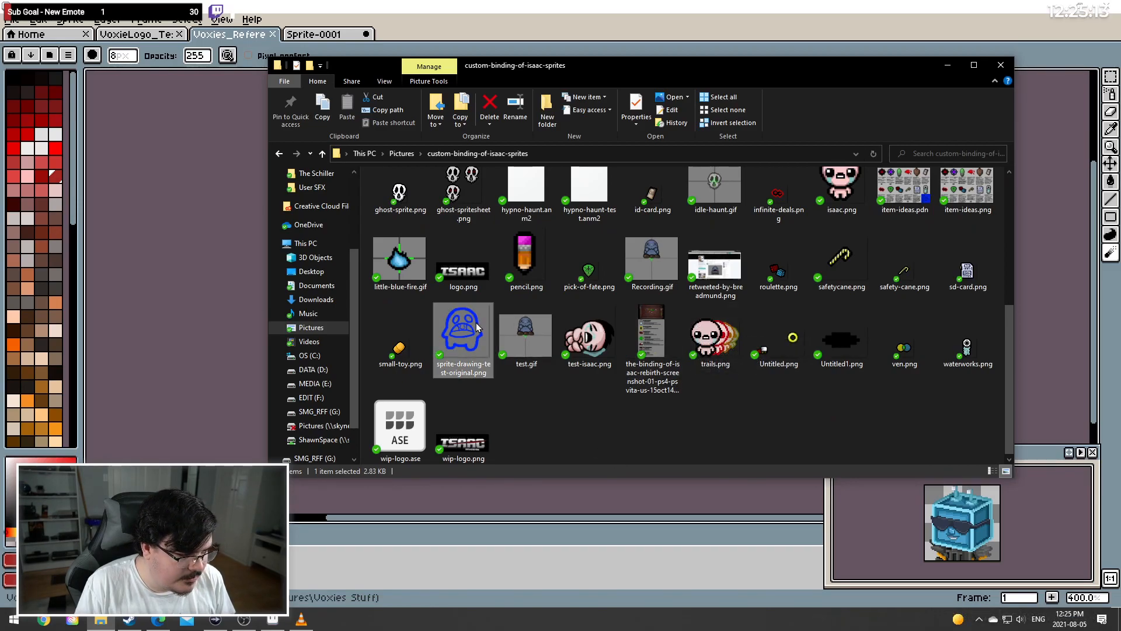
pyautogui.doubleClick(476, 323)
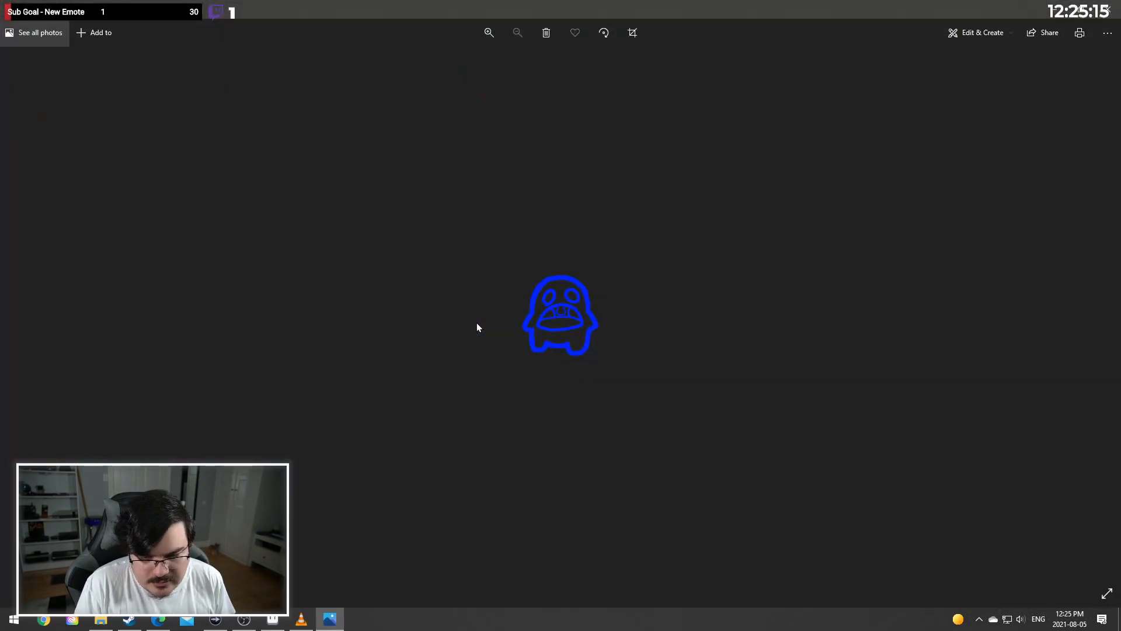
pyautogui.scroll(3, 564, 336)
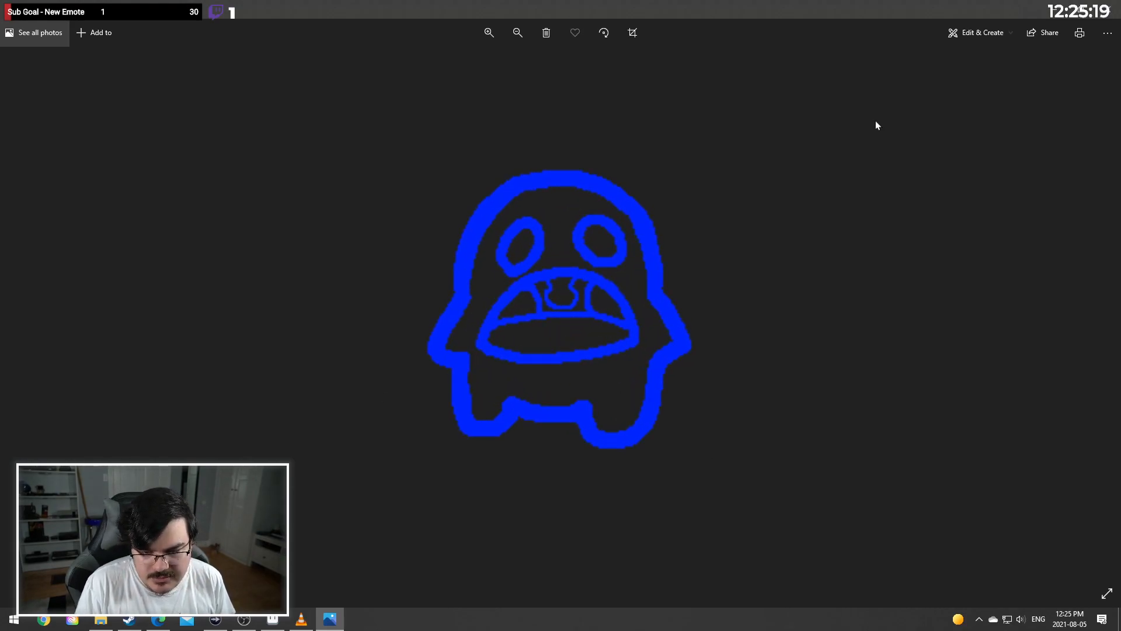
pyautogui.click(1108, 9)
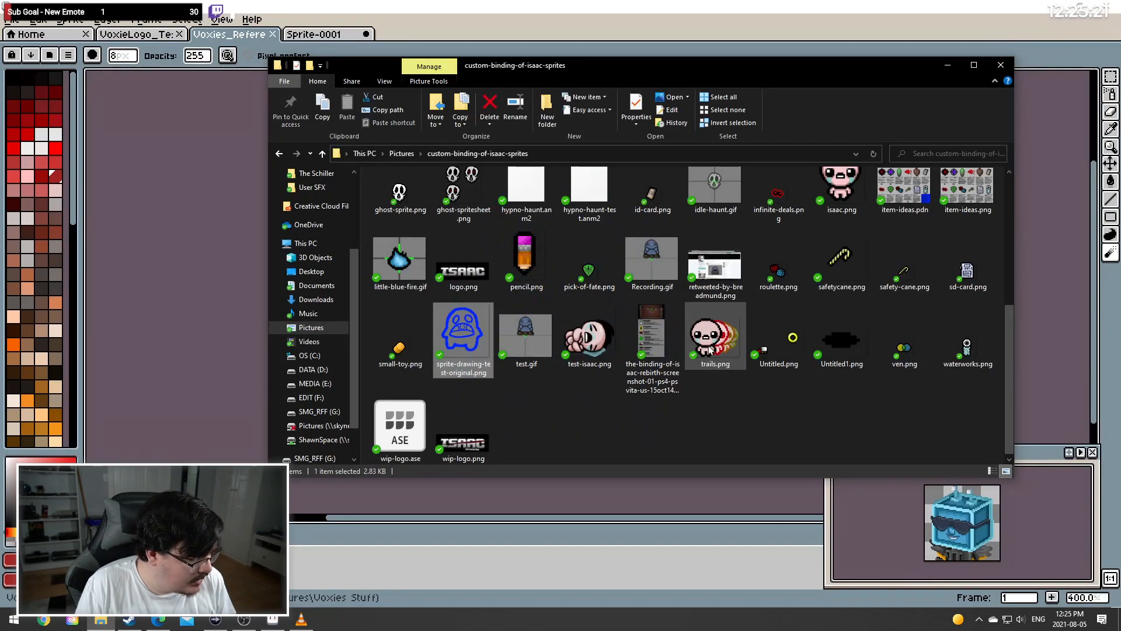
# View the flame-tear.gif animation from the same folder enlarged in Photos, and close the viewer
pyautogui.scroll(1, 534, 391)
pyautogui.scroll(3, 534, 391)
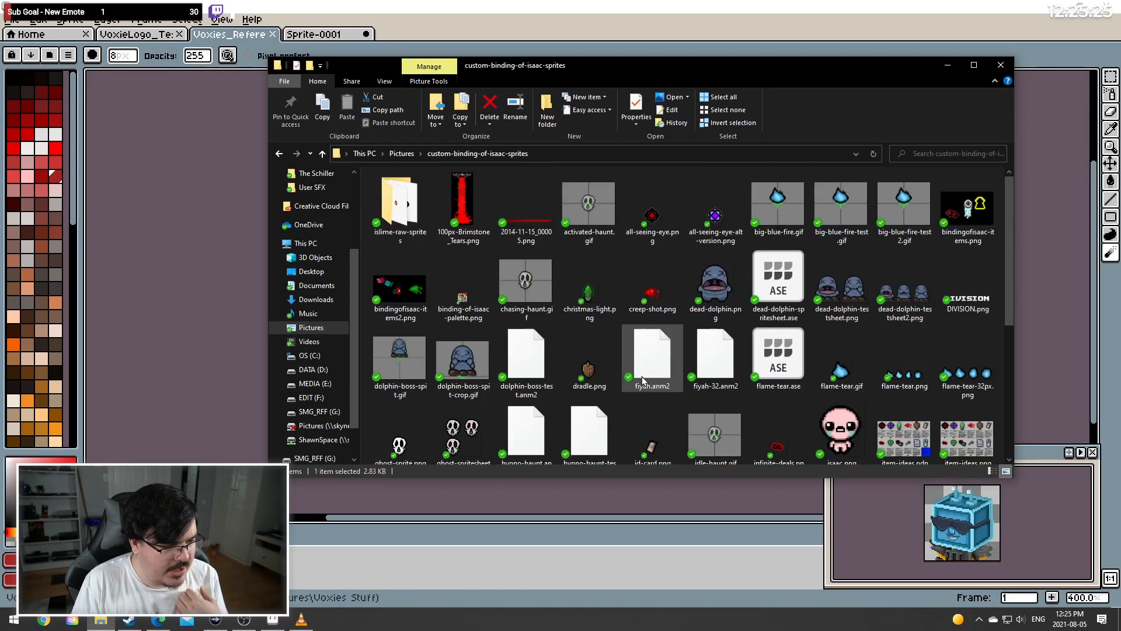
pyautogui.moveTo(642, 380)
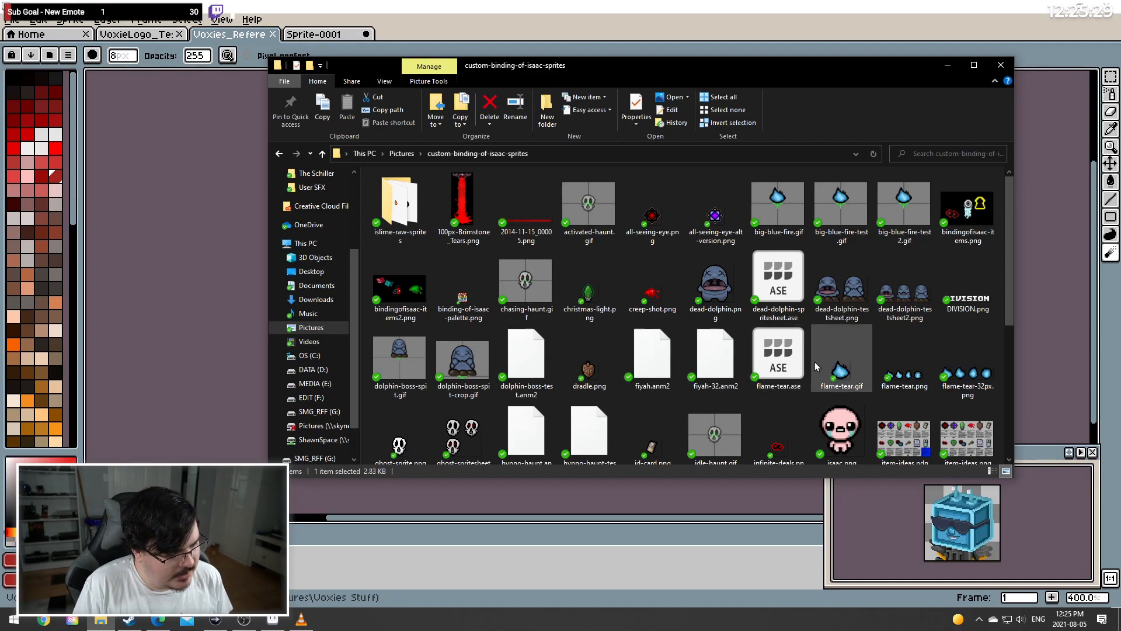
pyautogui.click(846, 377)
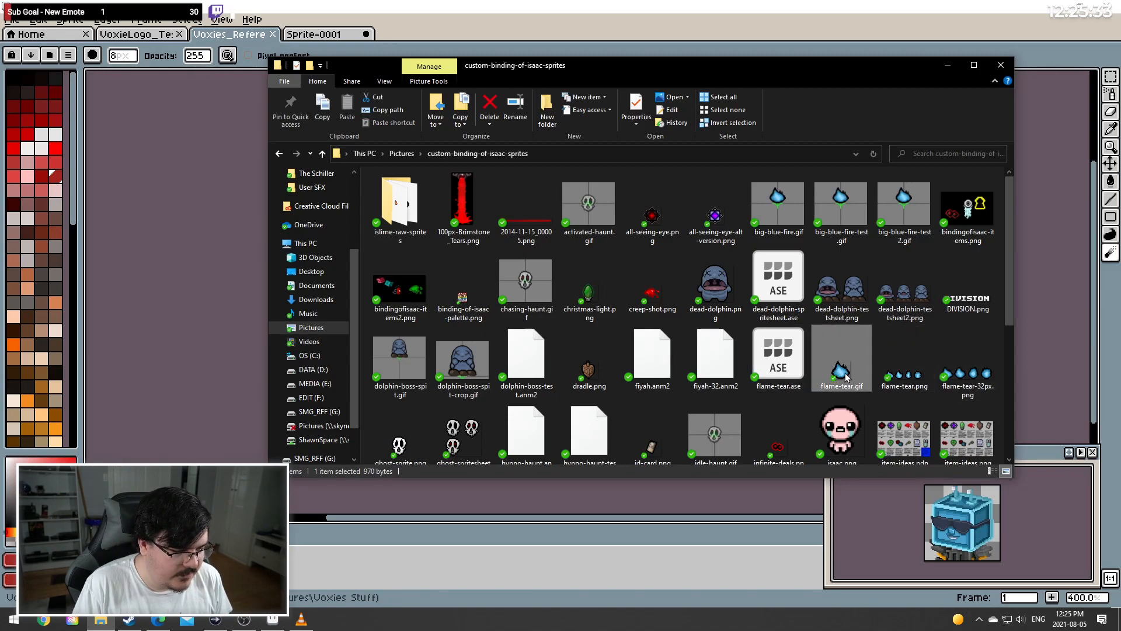
pyautogui.doubleClick(846, 377)
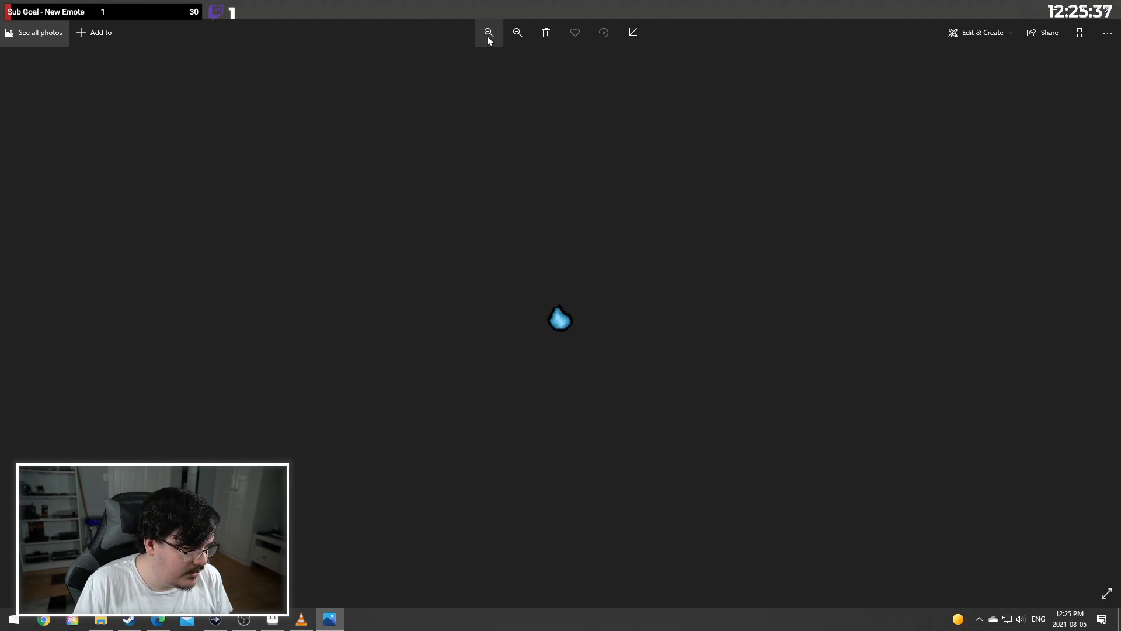
pyautogui.click(488, 33)
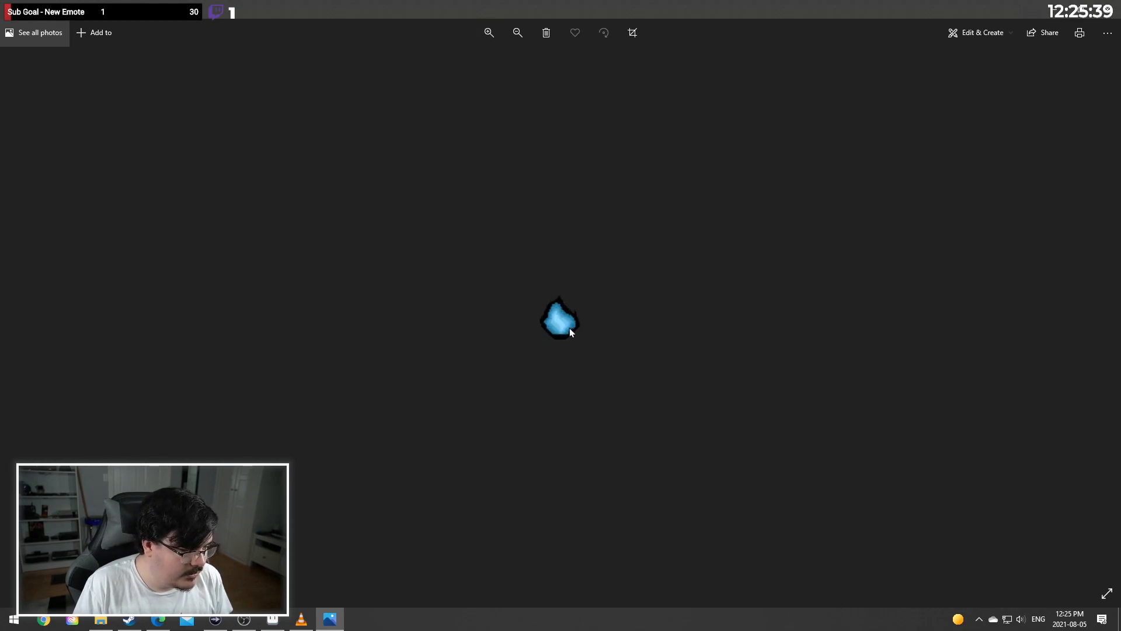
pyautogui.click(1107, 9)
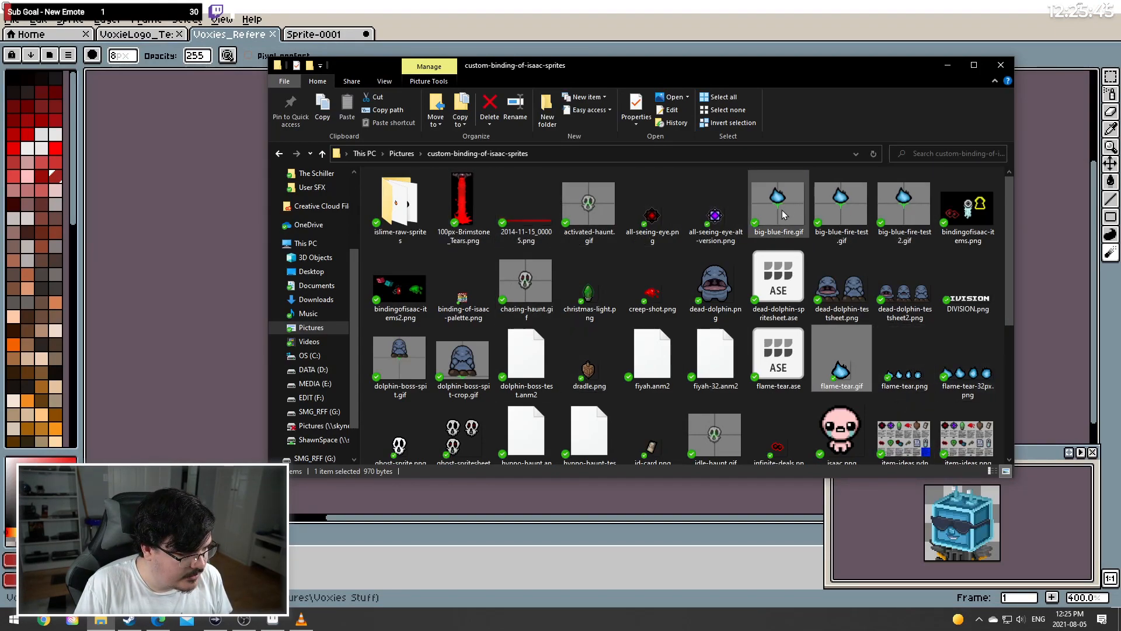
# View flame-tear_twitchemote_big.gif from the islime-raw-sprites subfolder enlarged, close it, and return to the custom-binding-of-isaac-sprites folder
pyautogui.doubleClick(411, 206)
pyautogui.click(664, 287)
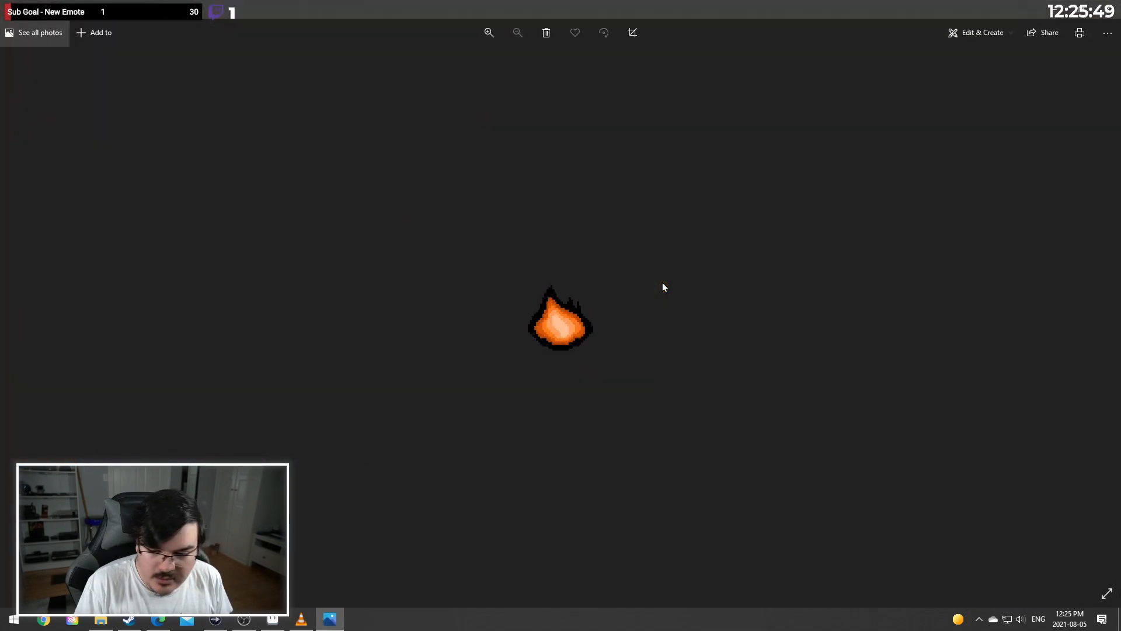
pyautogui.scroll(2, 546, 344)
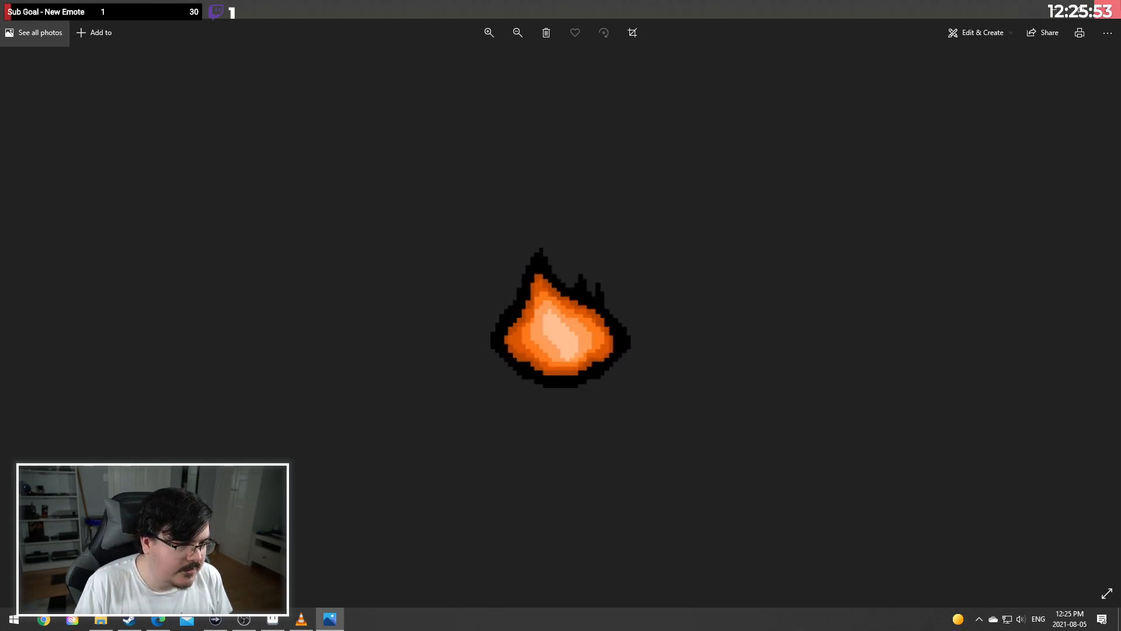
pyautogui.click(1108, 9)
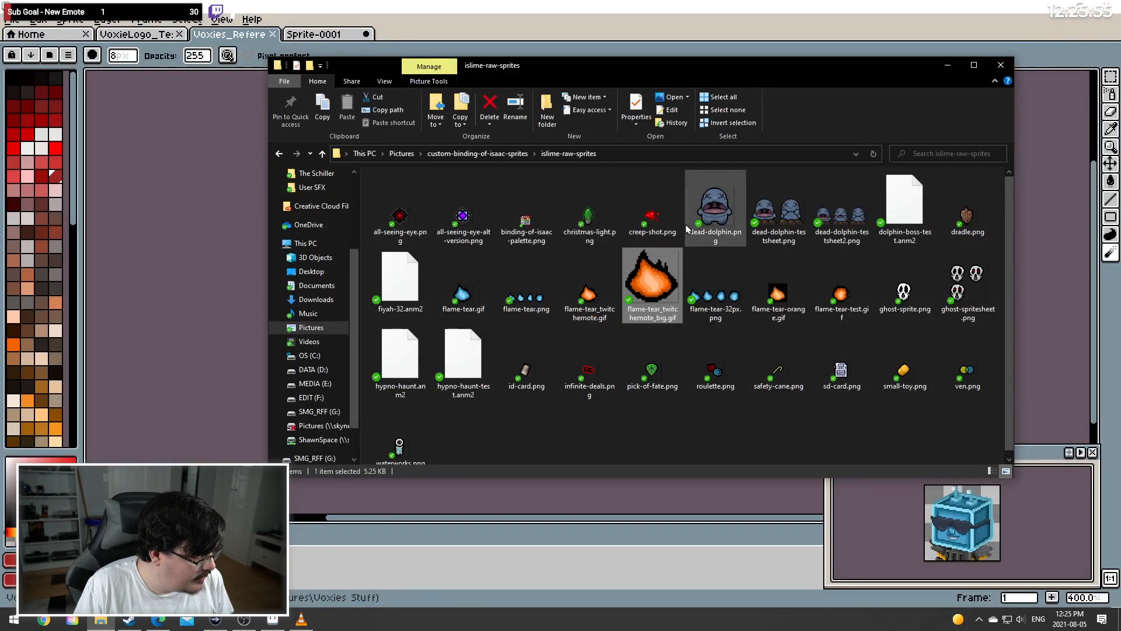
pyautogui.scroll(-1, 715, 460)
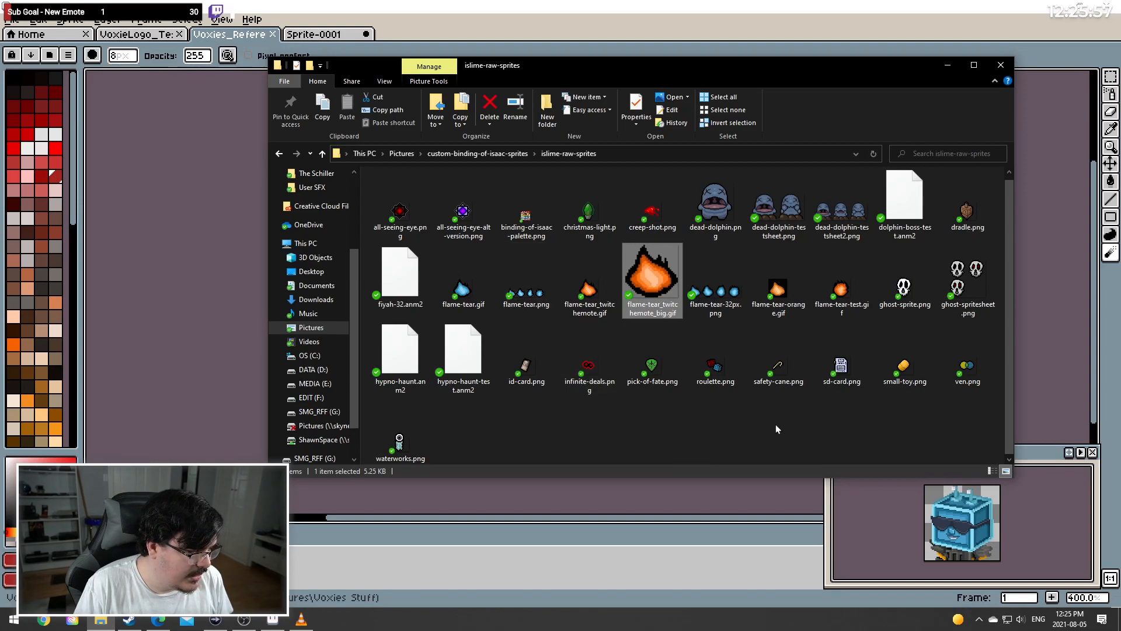
pyautogui.click(279, 153)
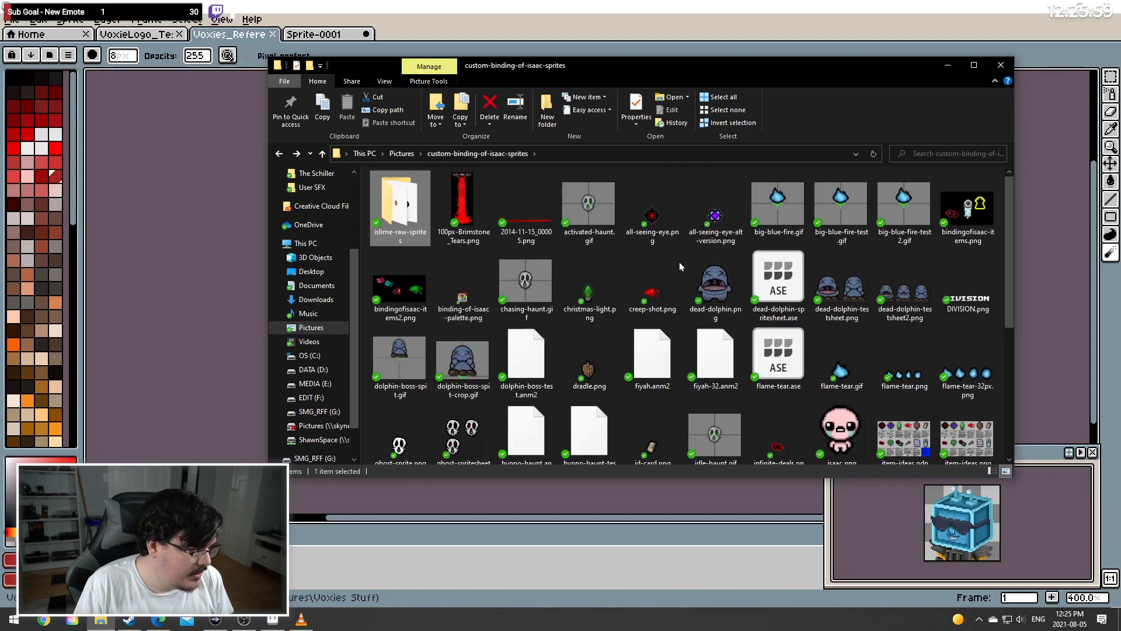
# Read through the custom item descriptions in item-ideas.png, and close the viewer
pyautogui.scroll(-1, 847, 369)
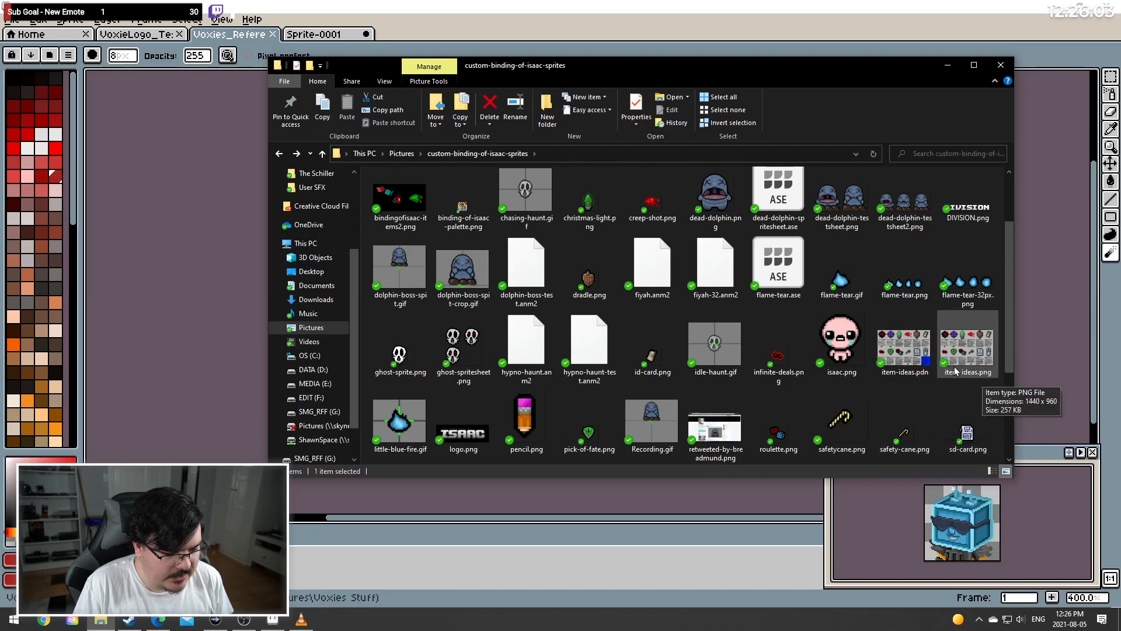
pyautogui.doubleClick(956, 370)
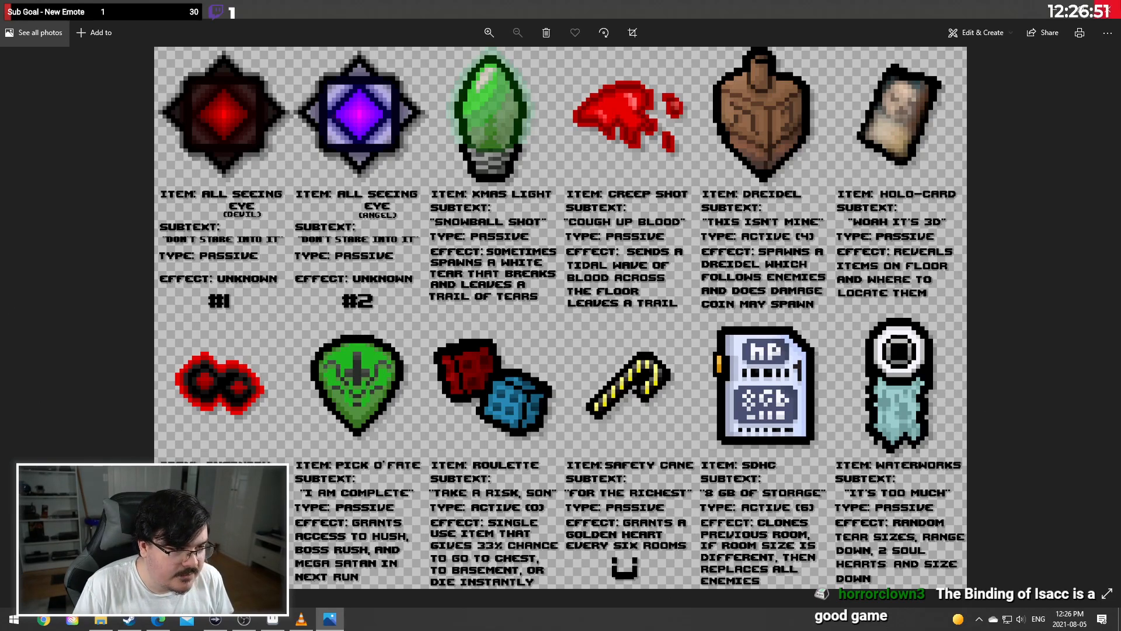
pyautogui.click(1108, 10)
# View the pencil.png sprite enlarged in Photos, and close the viewer
pyautogui.scroll(-3, 643, 362)
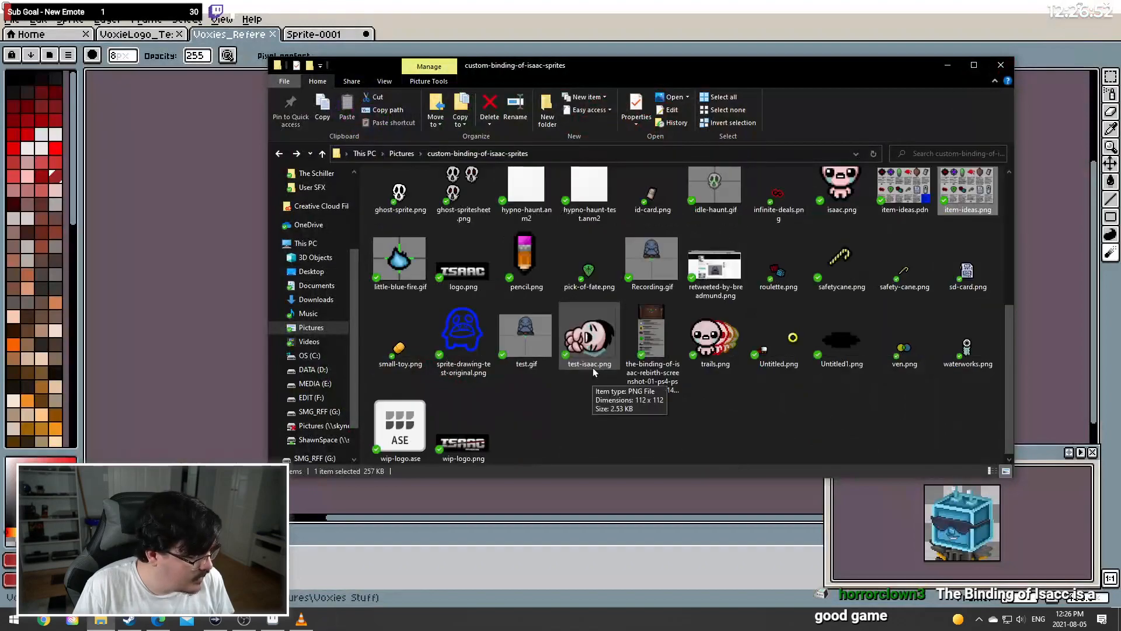
pyautogui.doubleClick(543, 257)
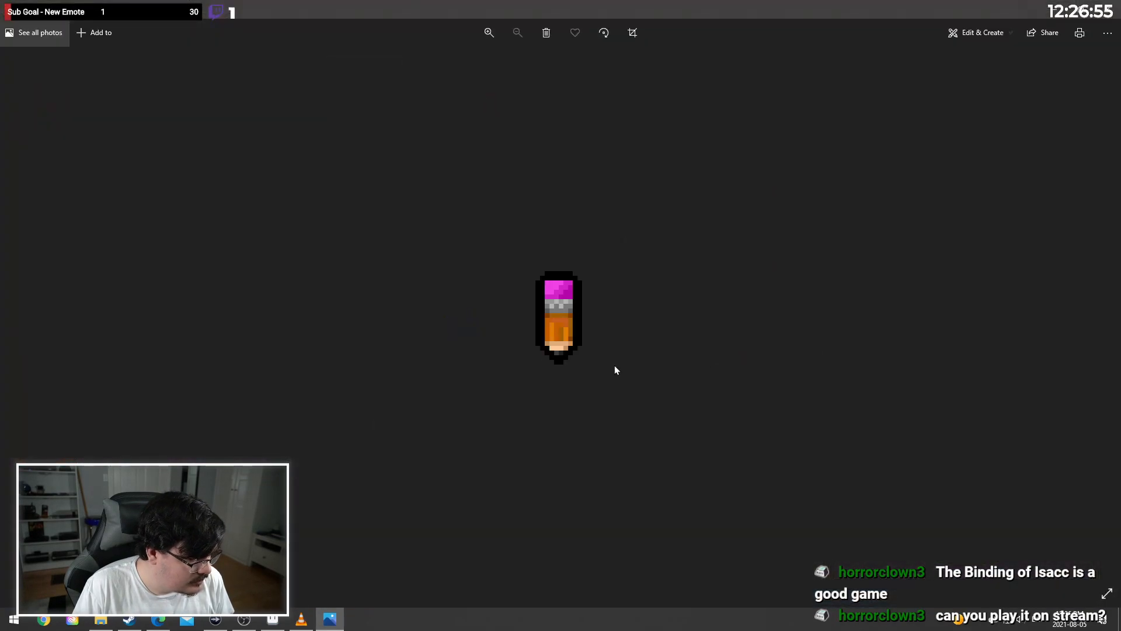
pyautogui.scroll(2, 572, 308)
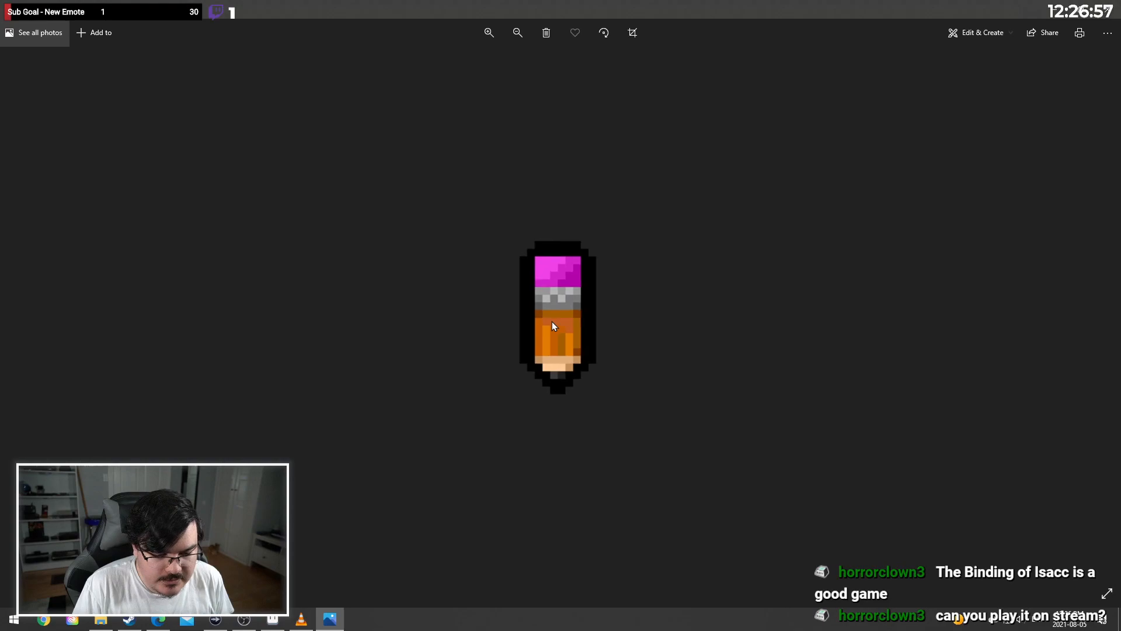
pyautogui.scroll(-3, 552, 321)
pyautogui.click(1108, 10)
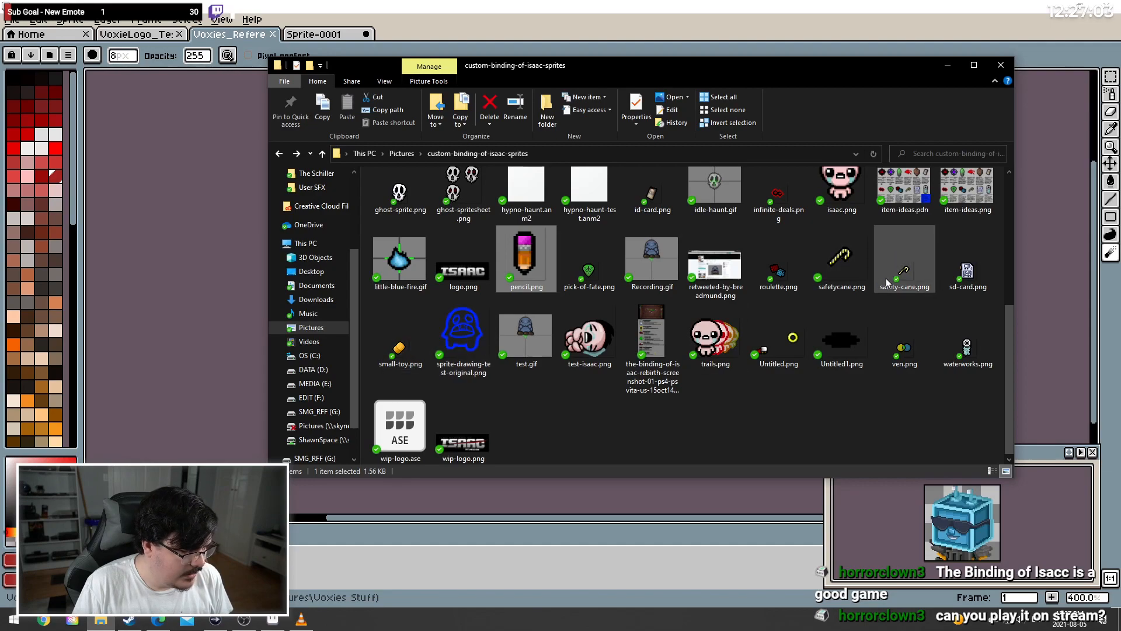
# Open the islime-raw-sprites subfolder, view dead-dolphin.png enlarged, and close the viewer
pyautogui.scroll(3, 860, 341)
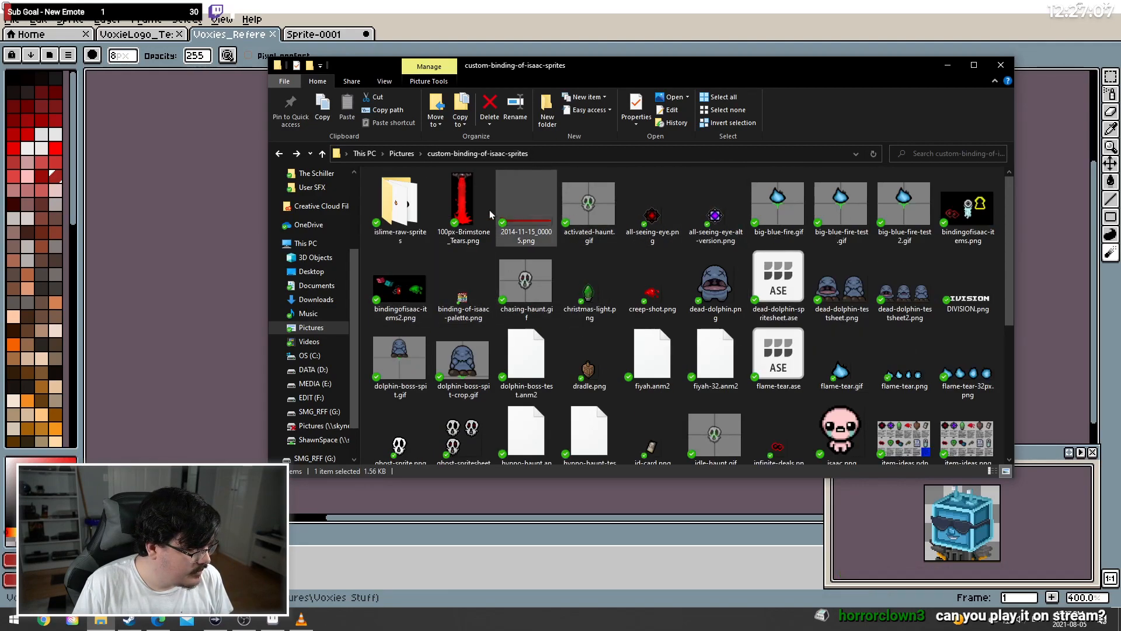
pyautogui.doubleClick(390, 193)
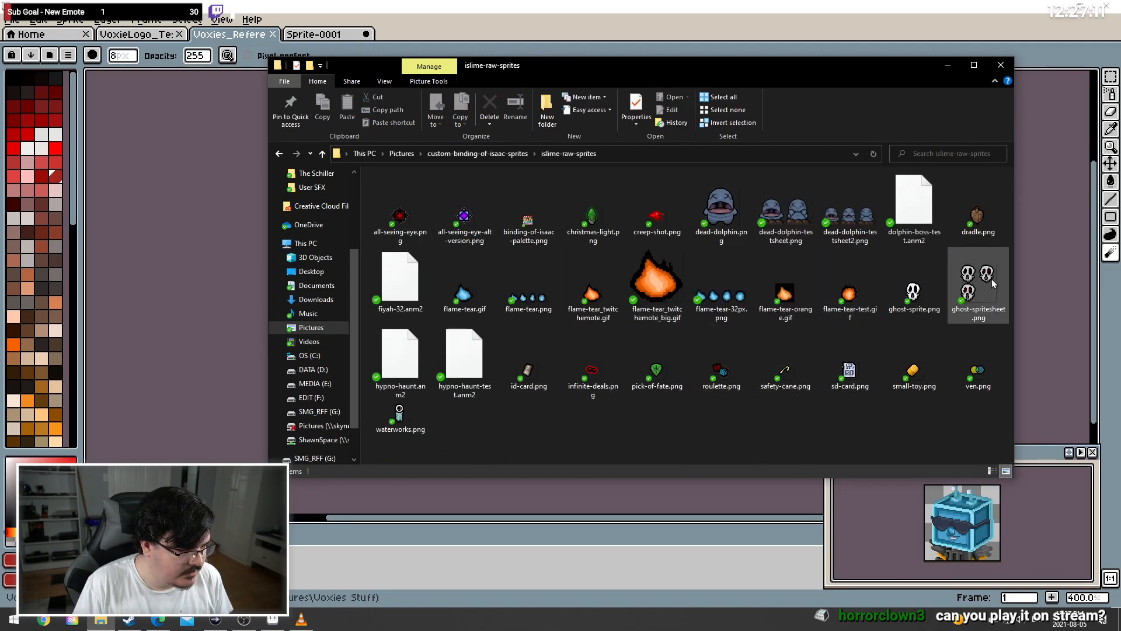
pyautogui.doubleClick(724, 205)
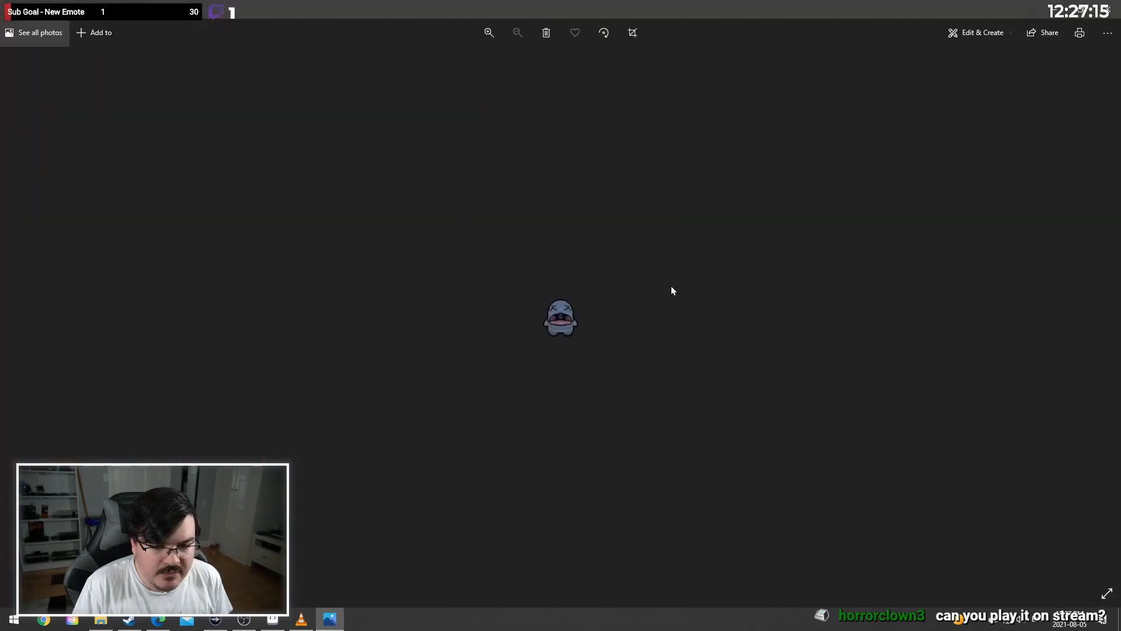
pyautogui.scroll(3, 562, 319)
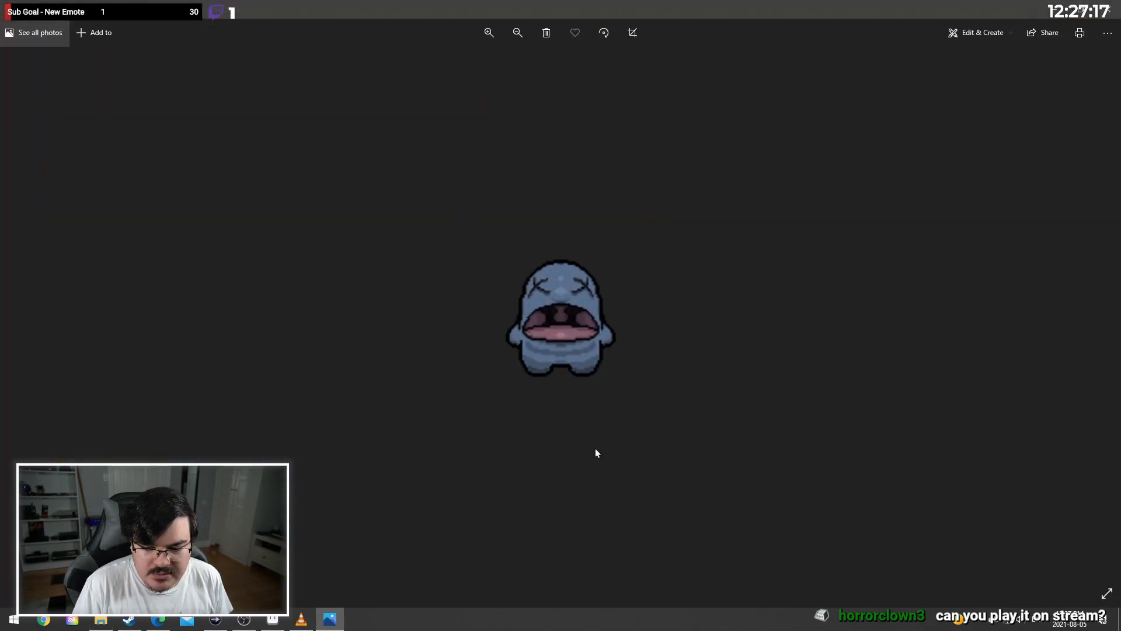
pyautogui.click(1117, 5)
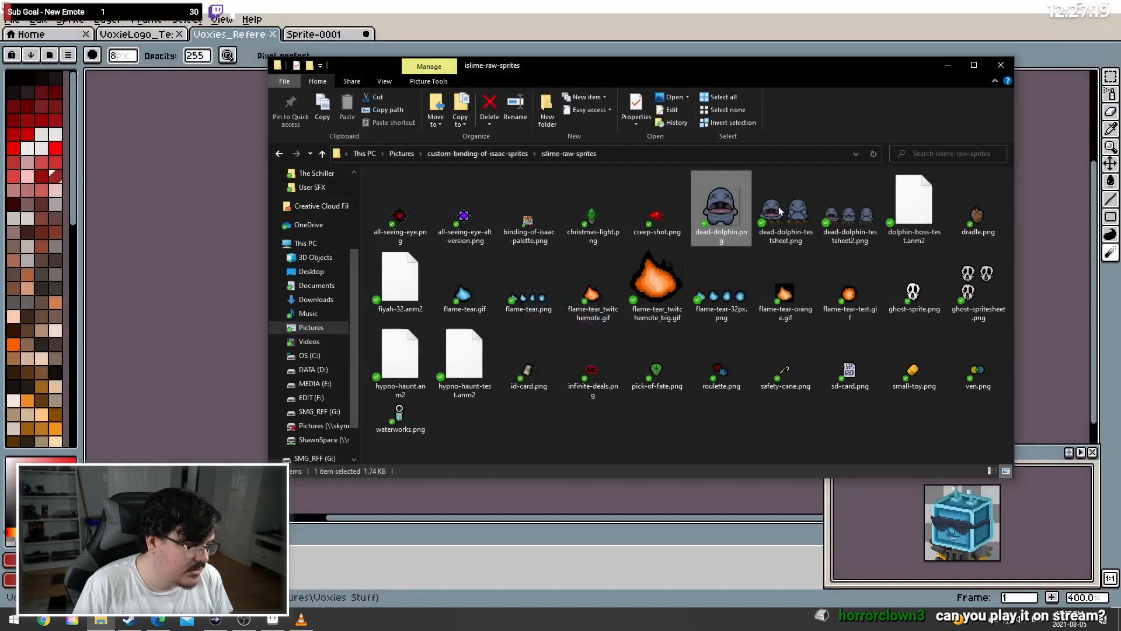
# Leave the sprite folders, close File Explorer, and switch to the blank Sprite-0001 canvas in Aseprite
pyautogui.click(279, 153)
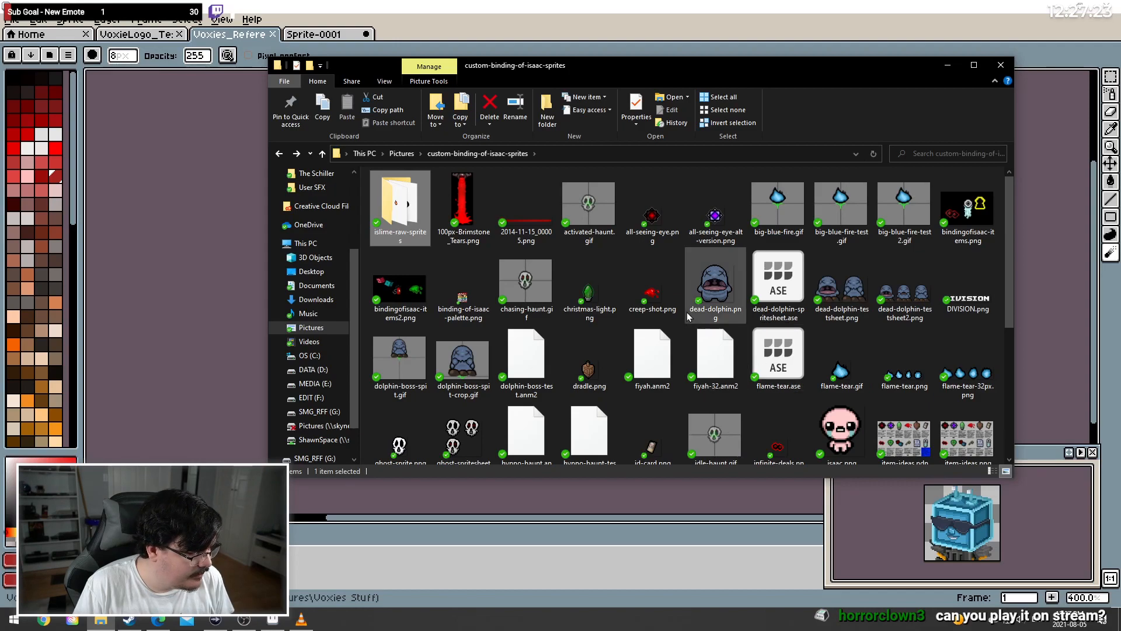
pyautogui.click(279, 155)
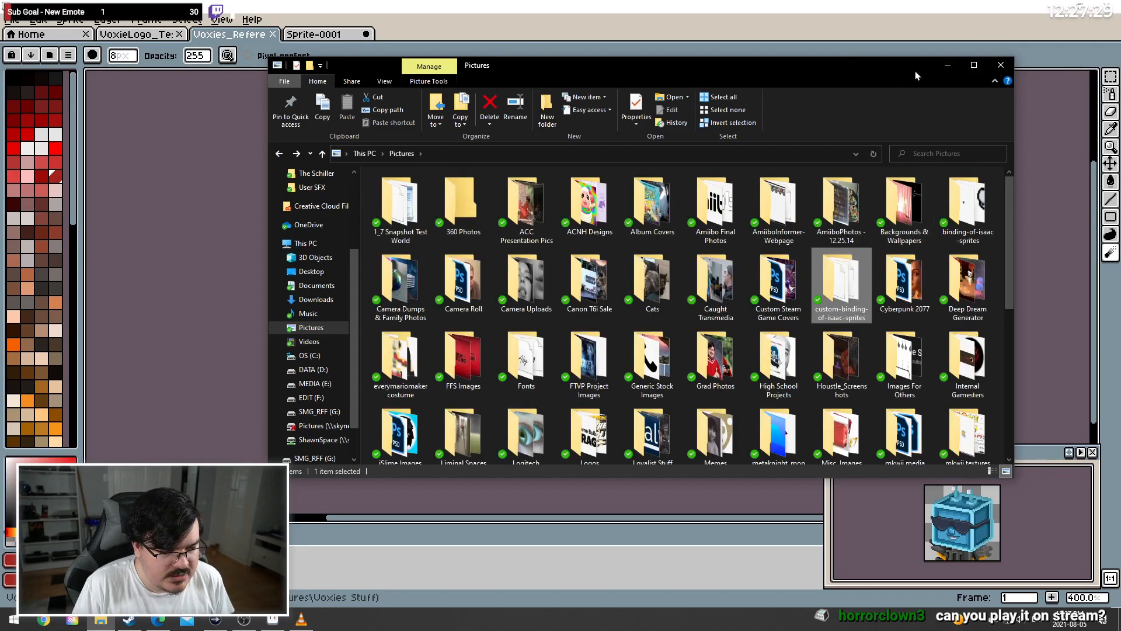
pyautogui.click(1001, 65)
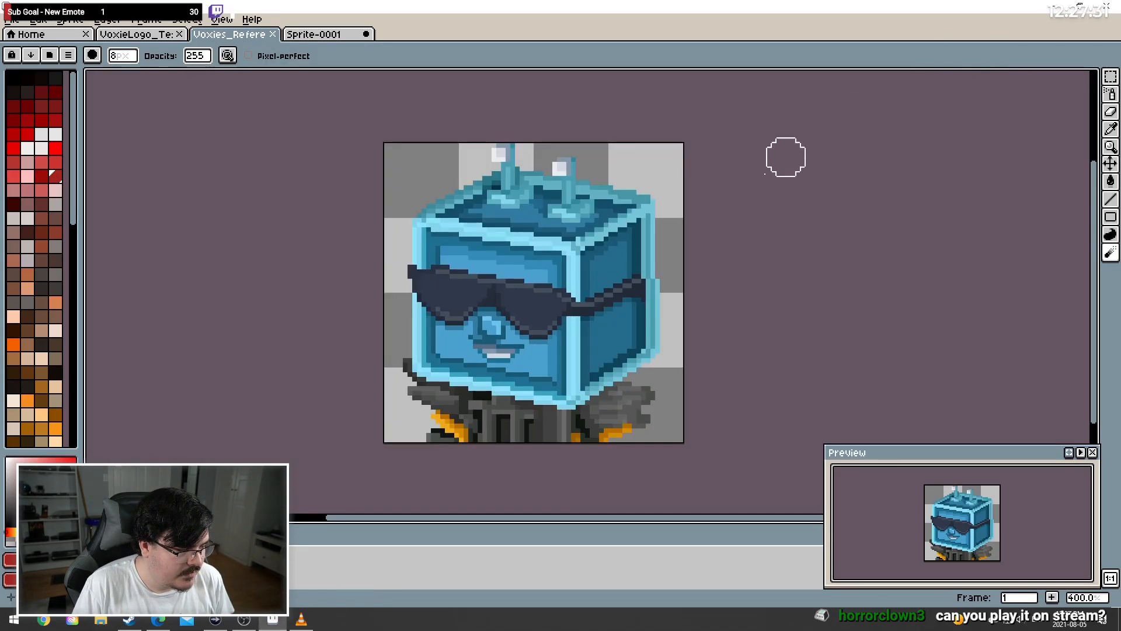
pyautogui.click(341, 34)
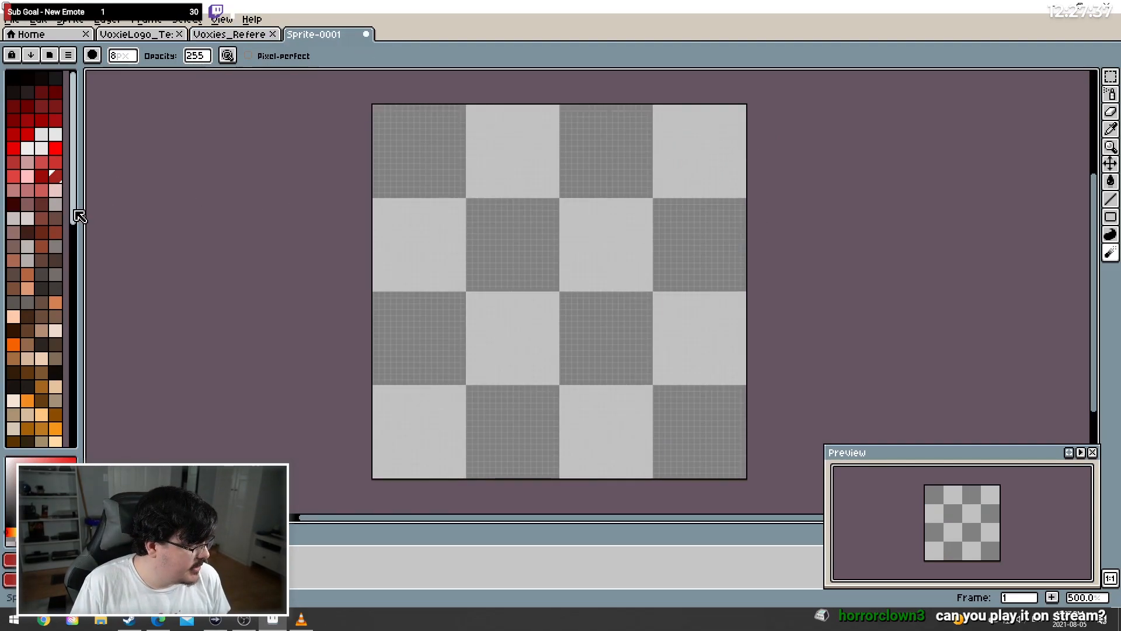
# Look through the palette colours, sort the palette by hue, and examine the resulting colour order
pyautogui.moveTo(78, 216); pyautogui.dragTo(47, 107)
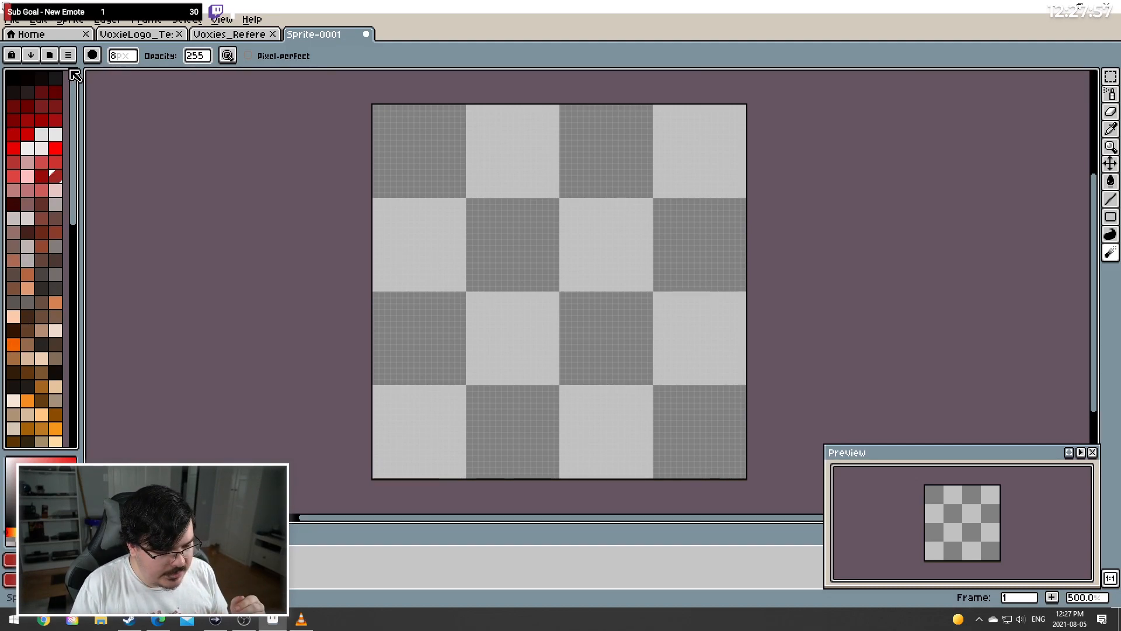
pyautogui.scroll(-3, 33, 156)
pyautogui.scroll(-10, 33, 155)
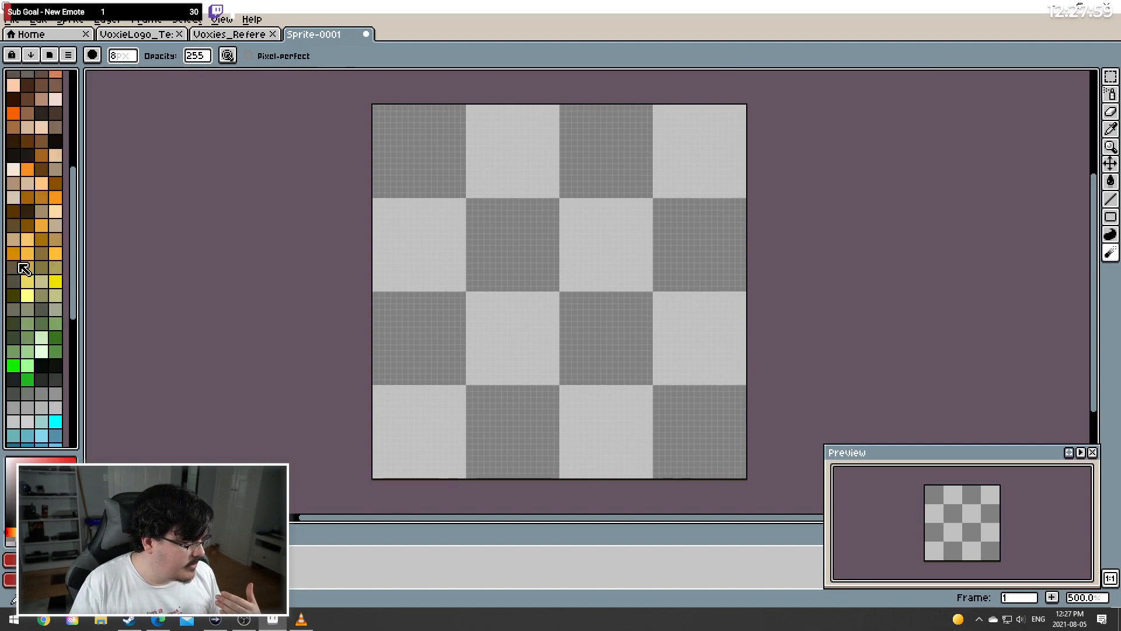
pyautogui.scroll(5, 28, 87)
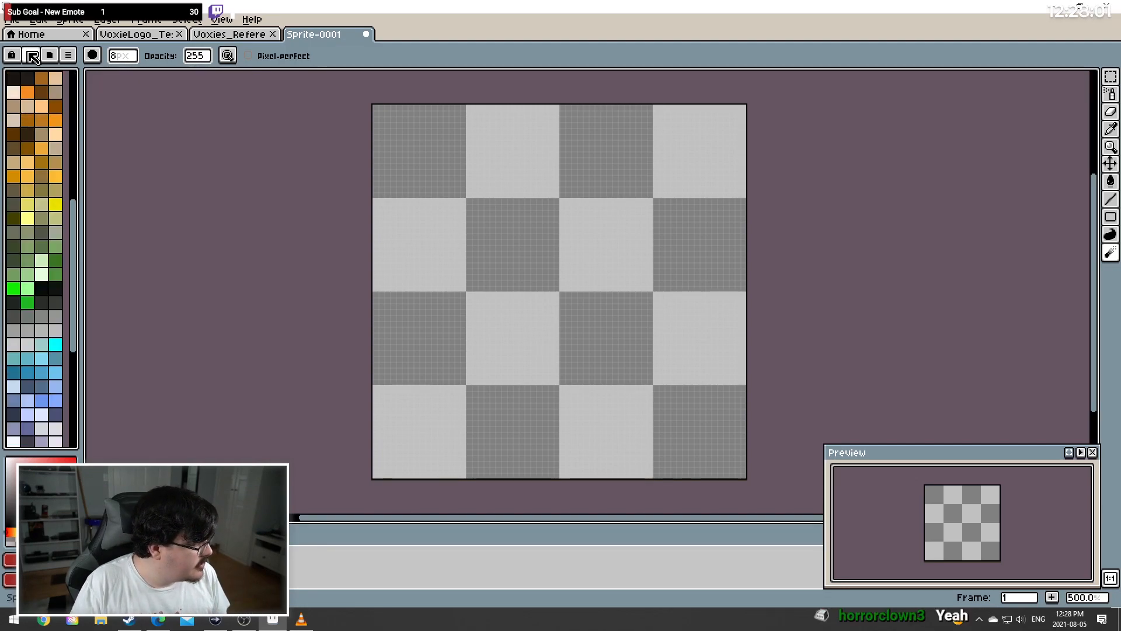
pyautogui.click(30, 55)
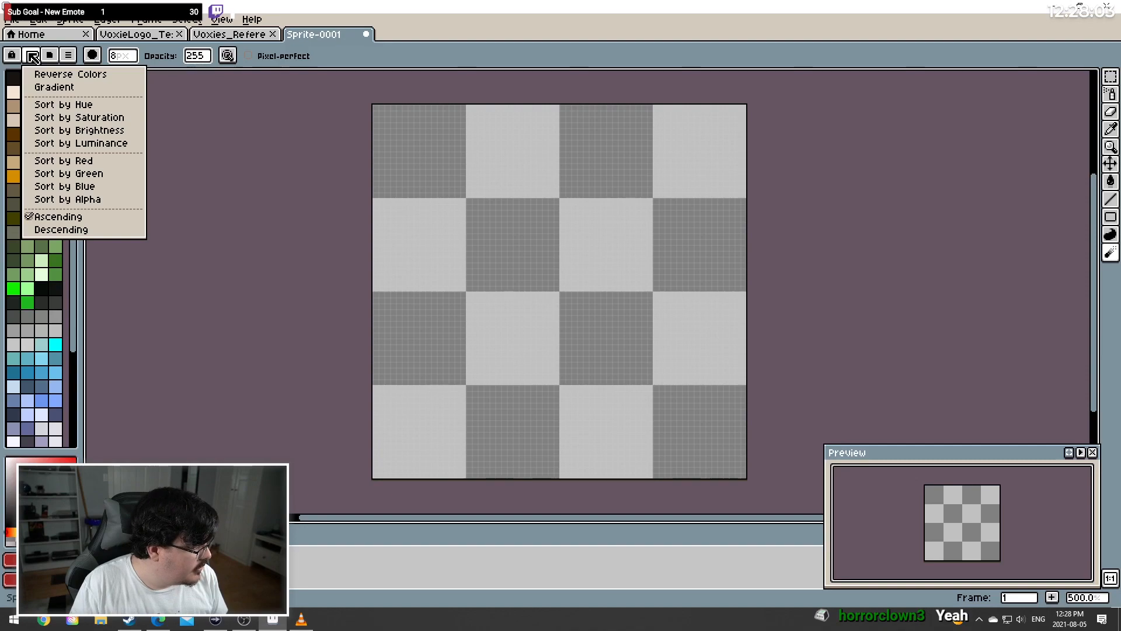
pyautogui.click(41, 104)
pyautogui.scroll(5, 43, 259)
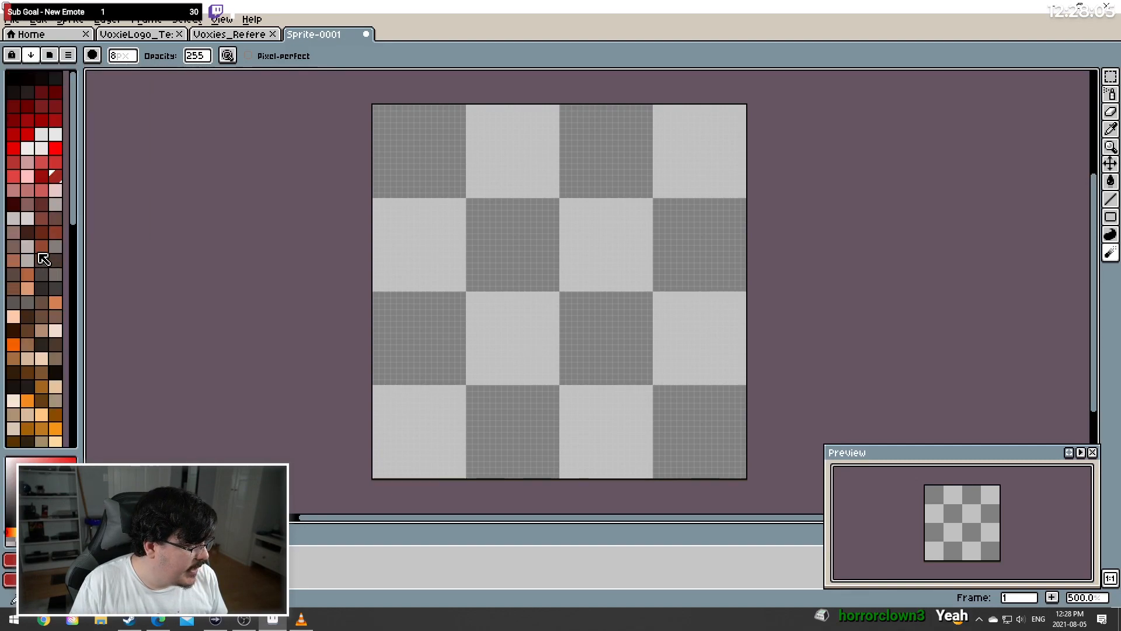
pyautogui.scroll(-8, 23, 117)
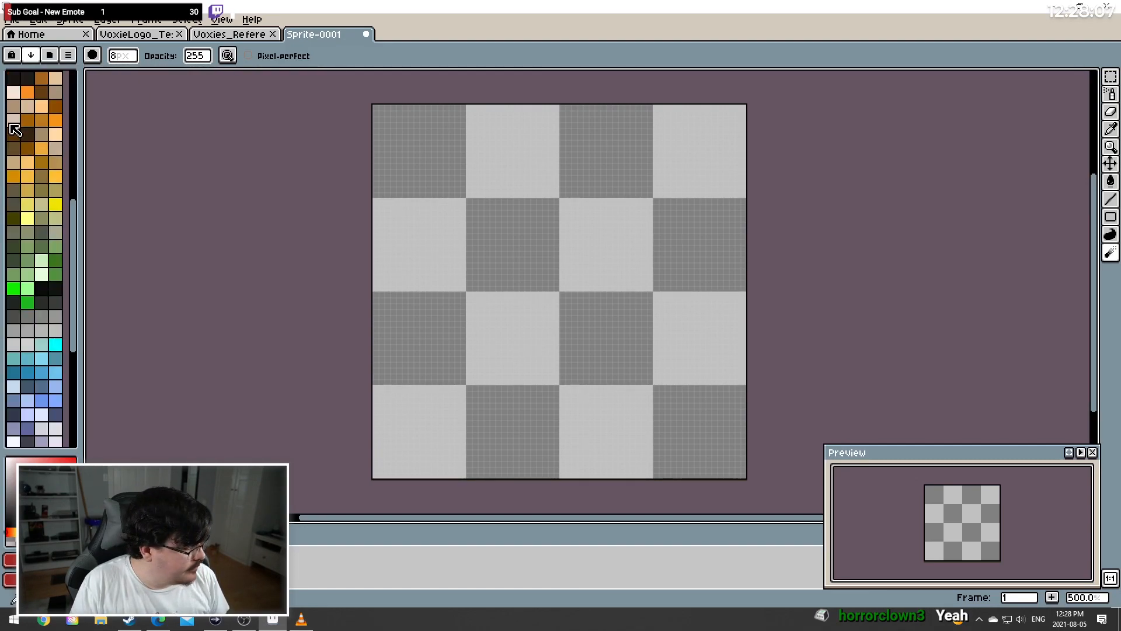
pyautogui.scroll(-4, 14, 129)
pyautogui.scroll(10, 23, 113)
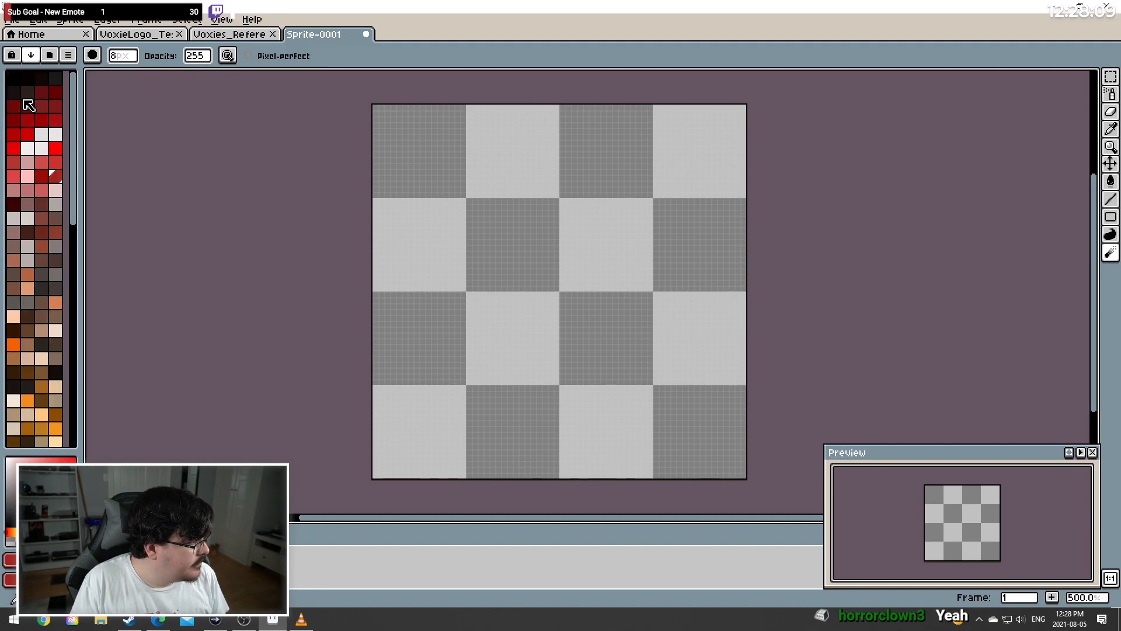
# Sort the palette by saturation and look through the reordered colours from start to end
pyautogui.click(31, 55)
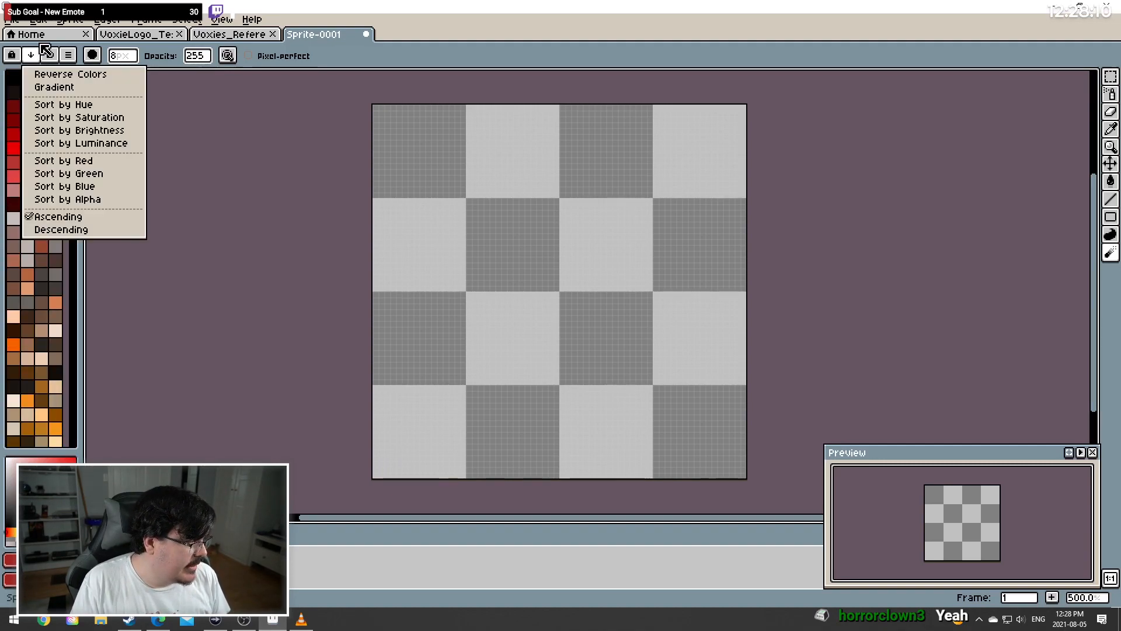
pyautogui.click(95, 118)
pyautogui.scroll(-10, 33, 242)
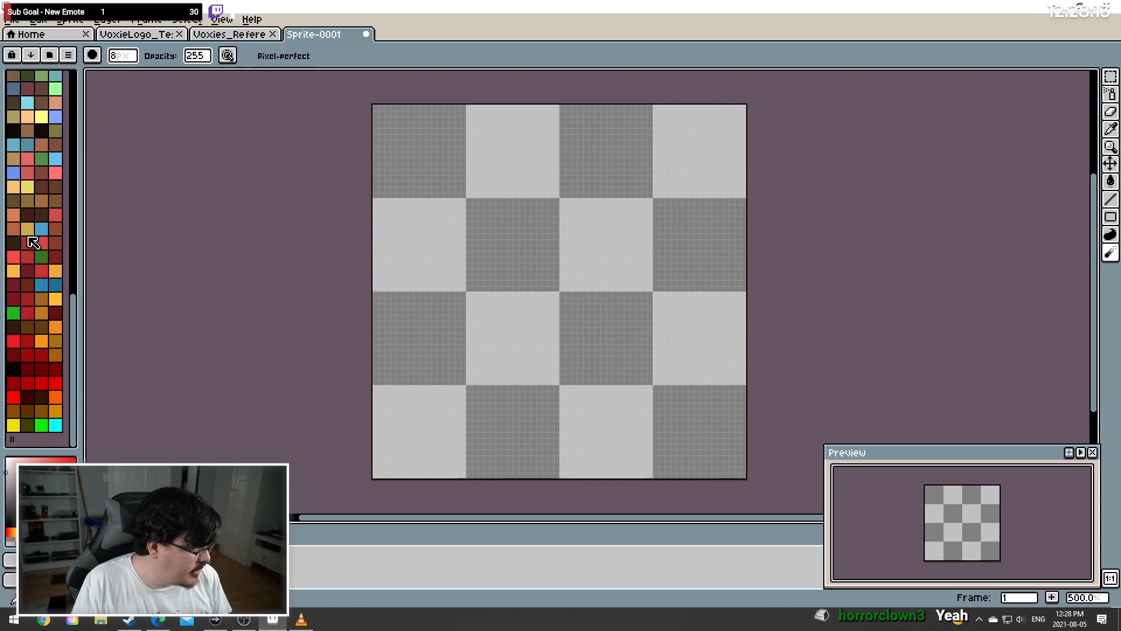
pyautogui.scroll(15, 33, 242)
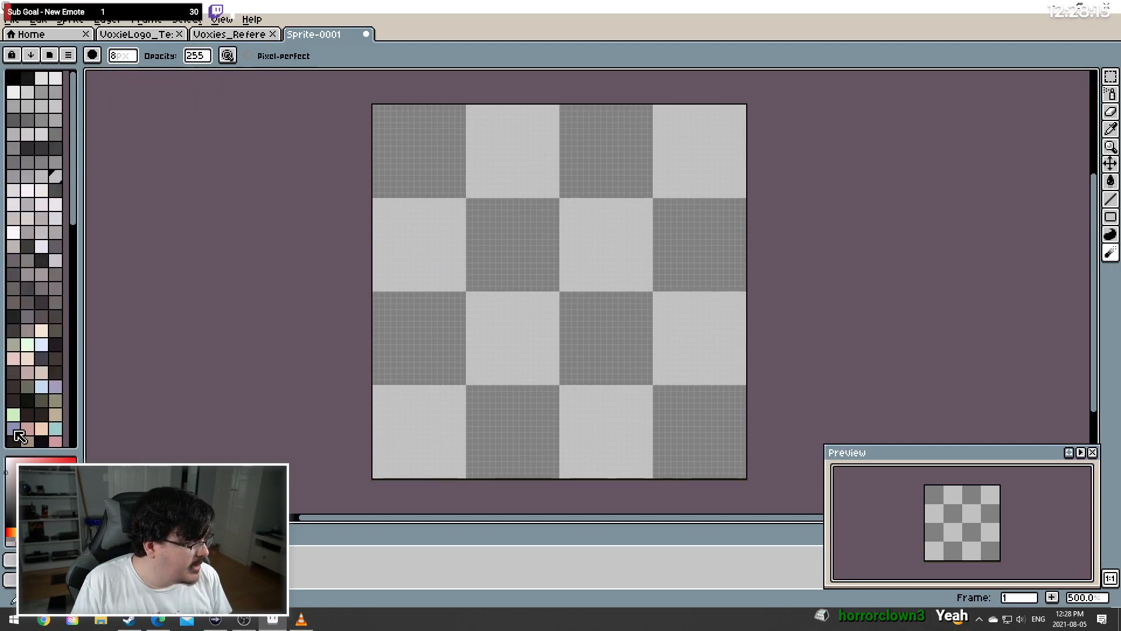
# Sort the palette by brightness and look through the reordered colours from dark to light
pyautogui.click(31, 56)
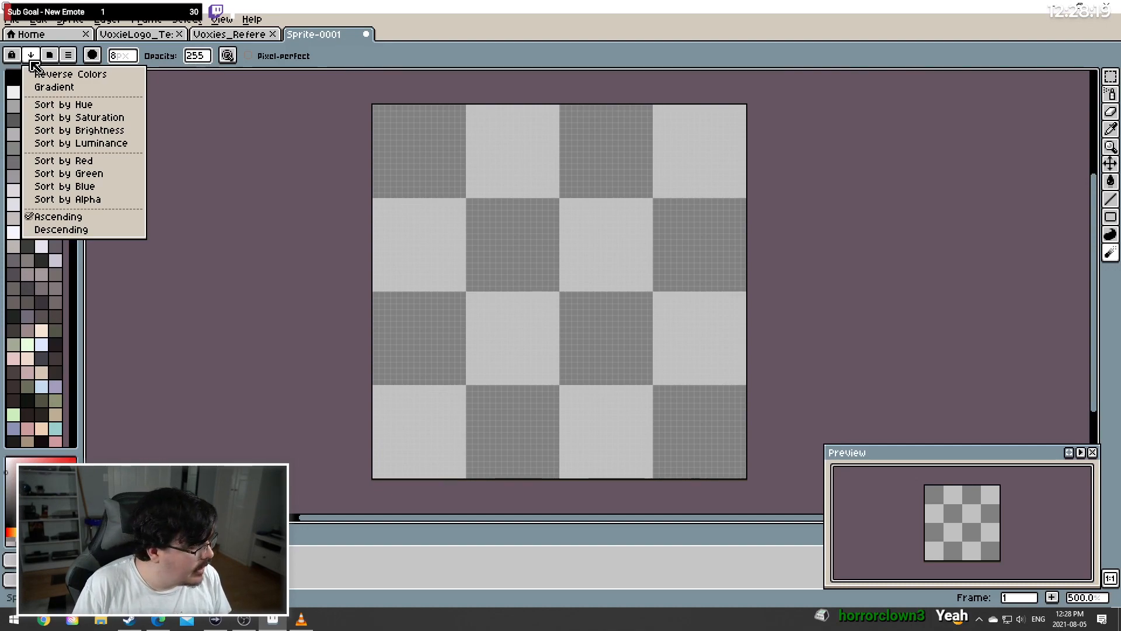
pyautogui.click(71, 130)
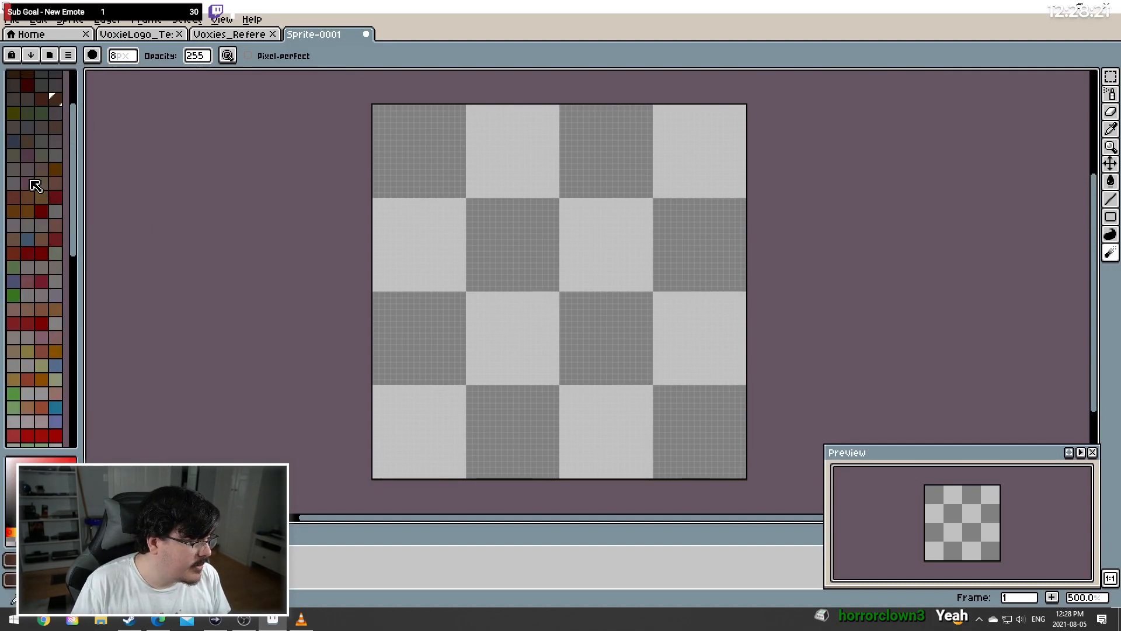
pyautogui.scroll(-10, 29, 175)
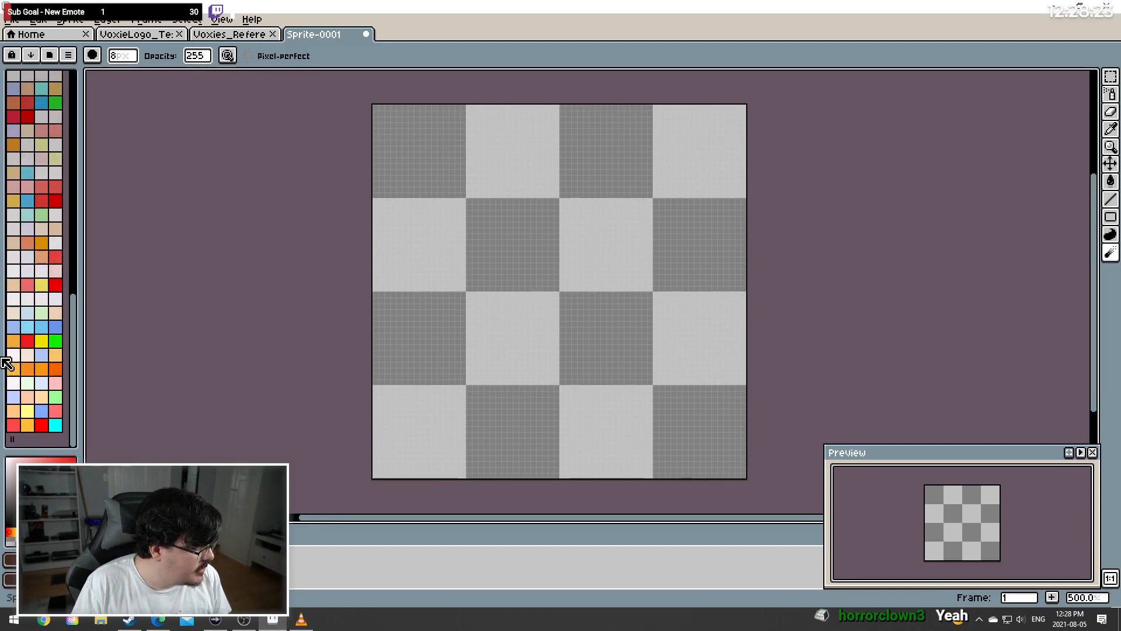
pyautogui.scroll(6, 24, 356)
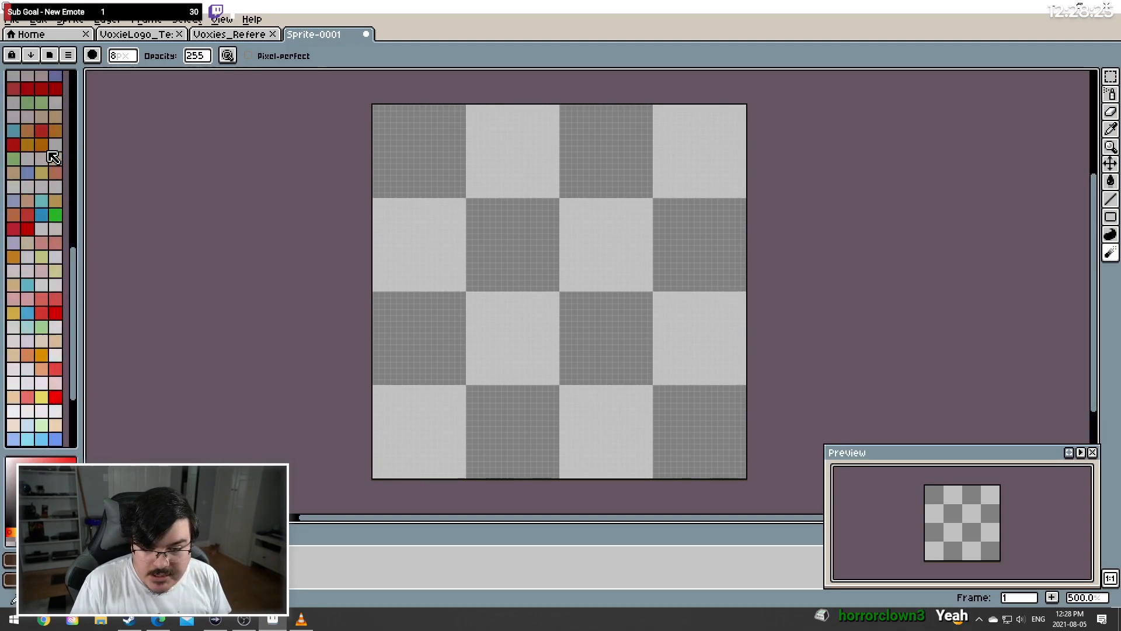
pyautogui.scroll(8, 50, 152)
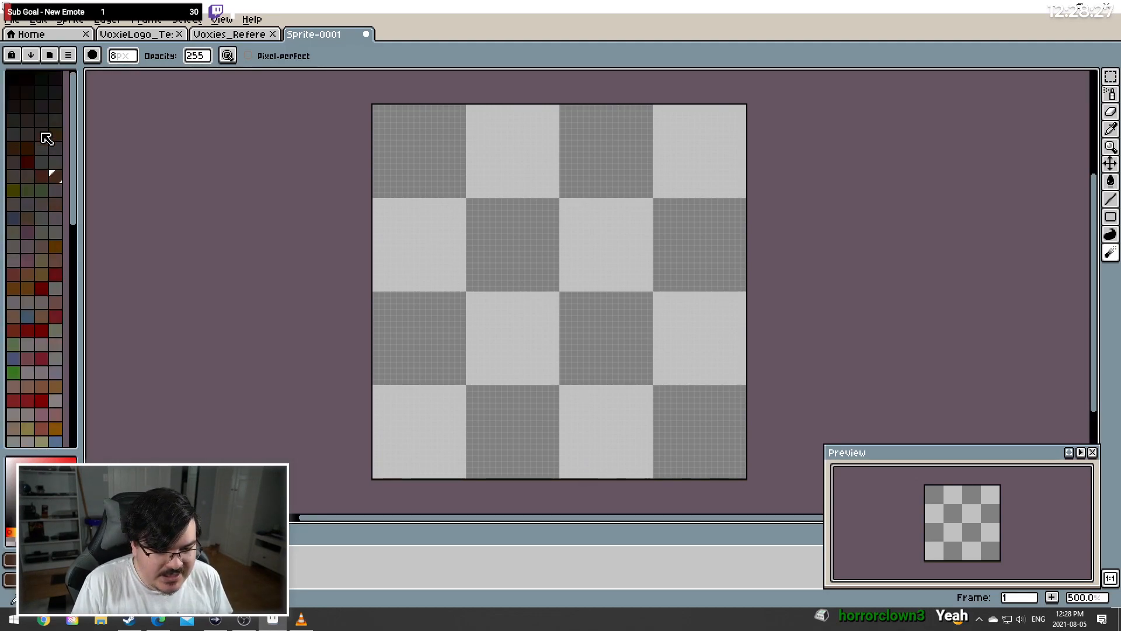
# Sort the palette by luminance and look through the reordered colours
pyautogui.click(30, 55)
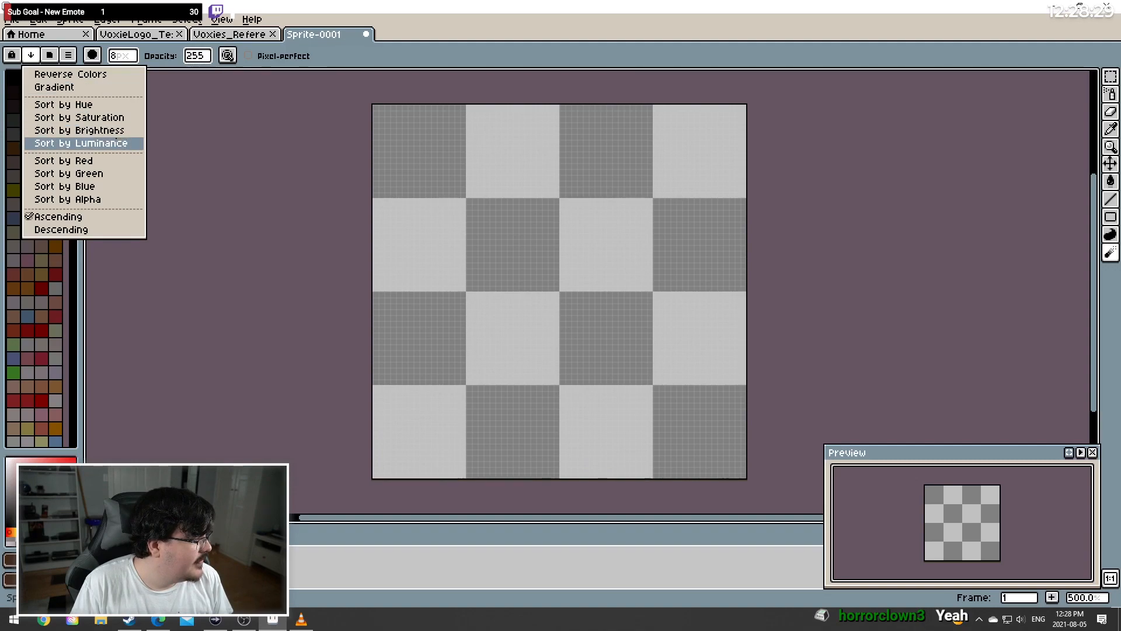
pyautogui.click(80, 143)
pyautogui.scroll(-10, 52, 257)
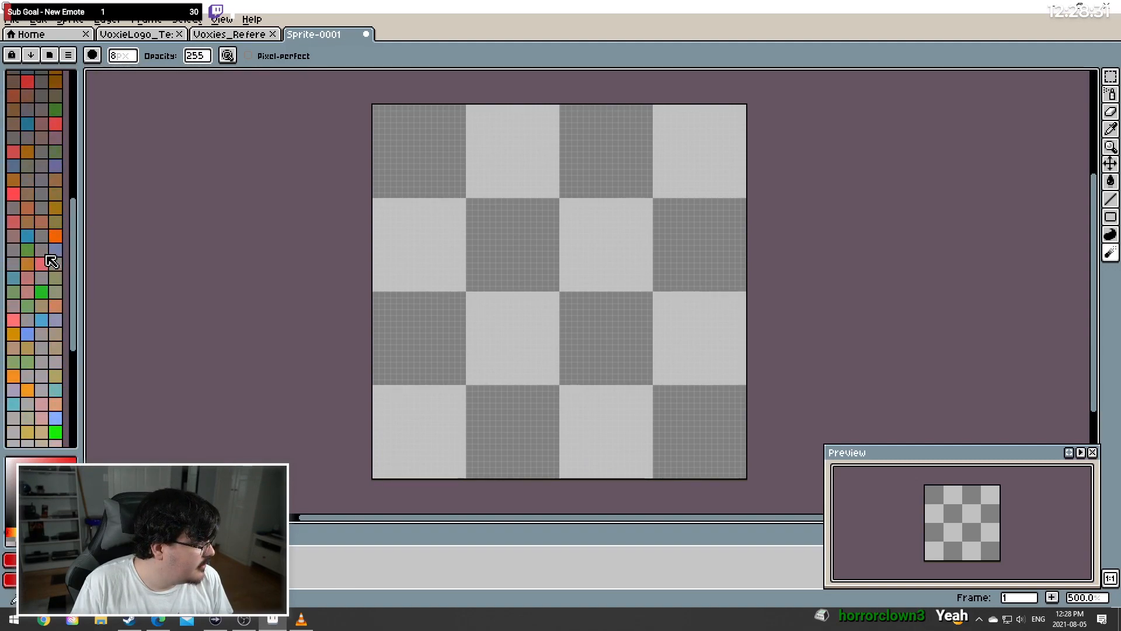
pyautogui.scroll(10, 51, 262)
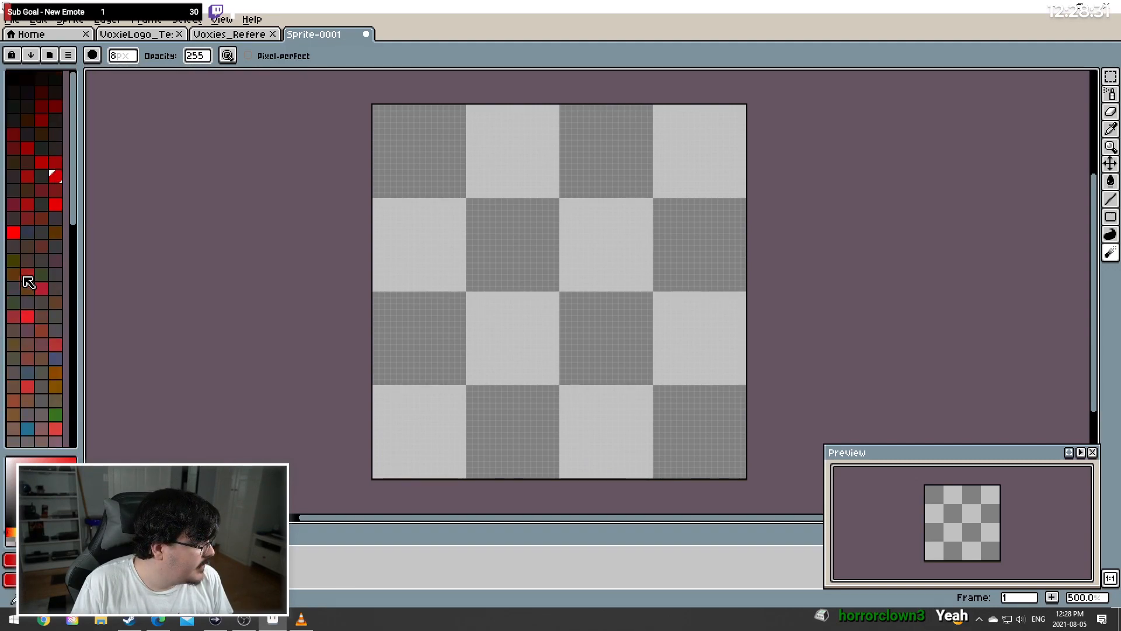
# Re-sort the palette by hue and look through its full range, from the first reds to the last swatches
pyautogui.click(32, 56)
pyautogui.click(107, 105)
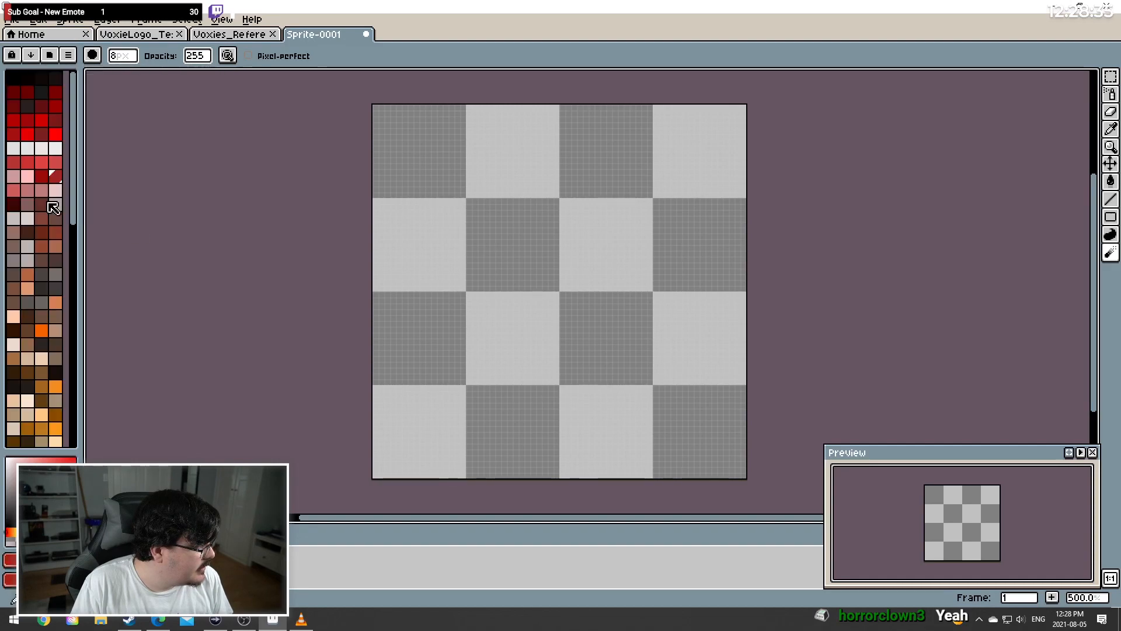
pyautogui.scroll(-8, 50, 216)
pyautogui.scroll(8, 48, 225)
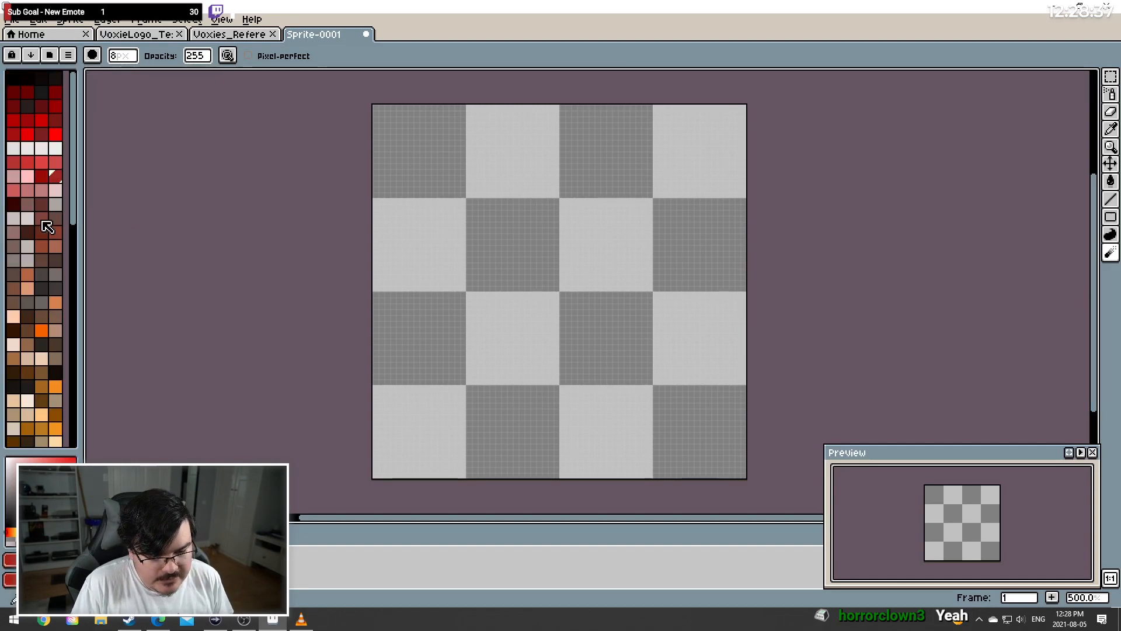
pyautogui.scroll(-8, 47, 234)
pyautogui.scroll(8, 47, 231)
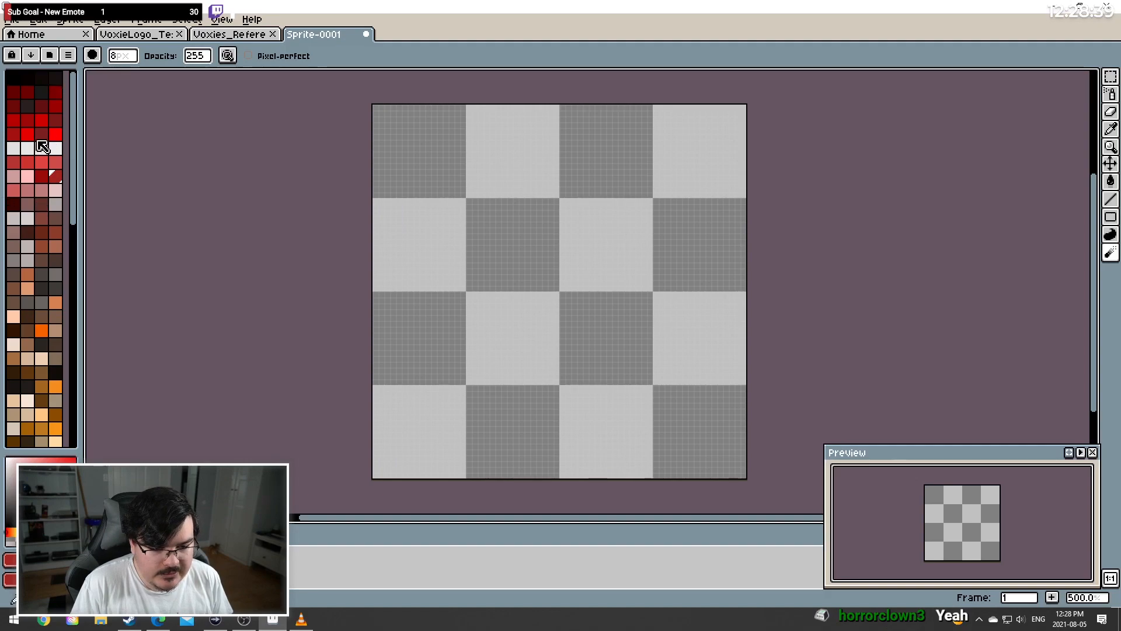
pyautogui.scroll(-8, 14, 245)
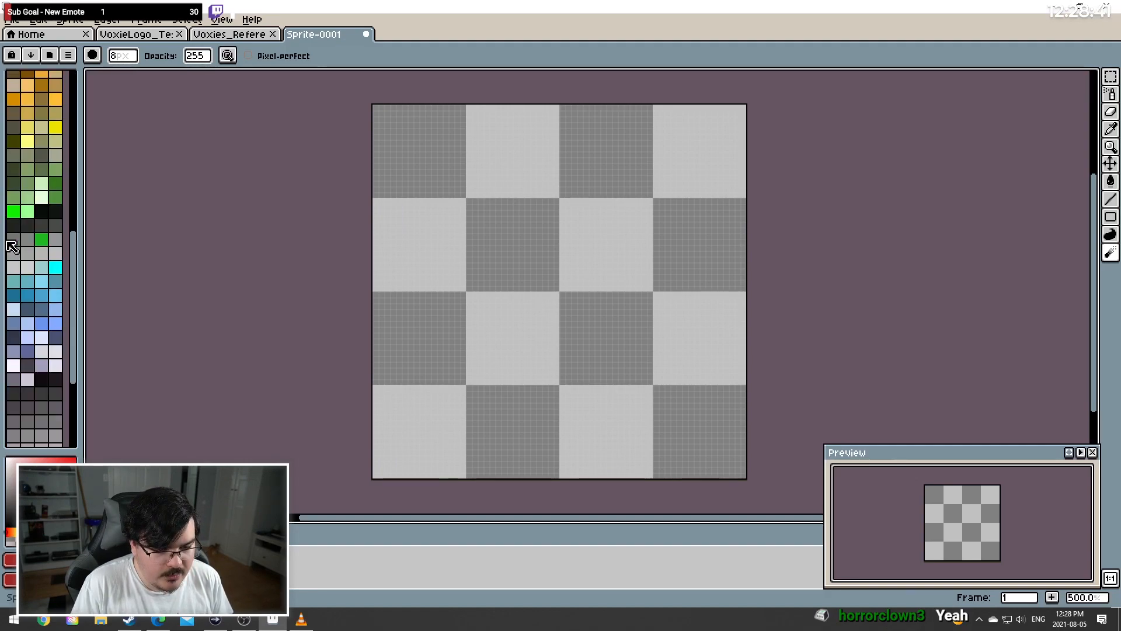
pyautogui.scroll(-5, 50, 380)
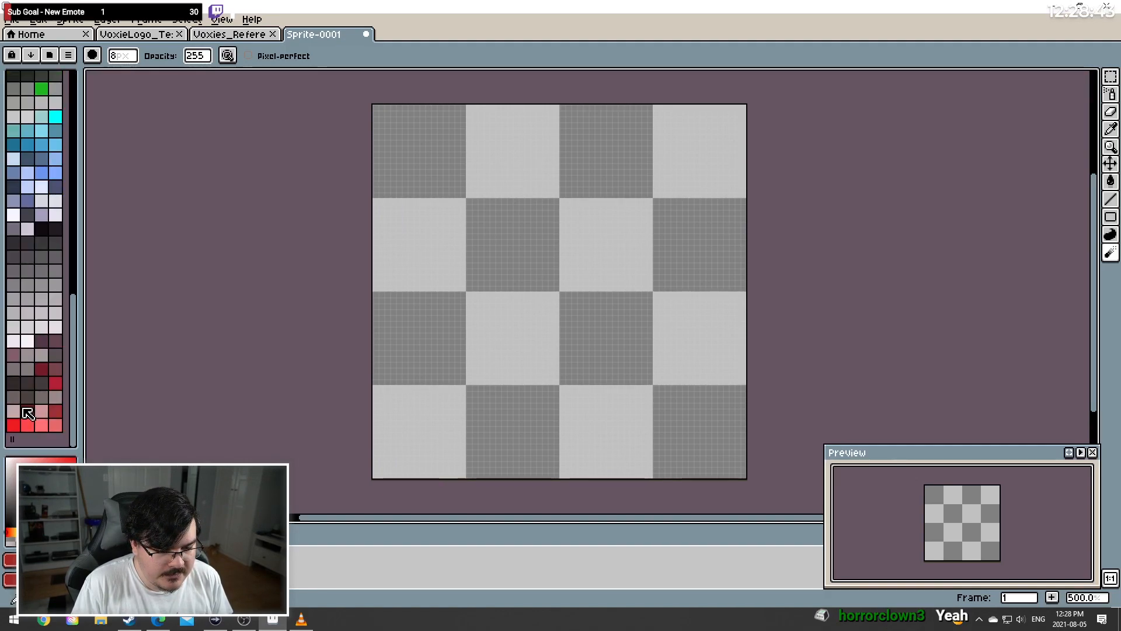
pyautogui.scroll(10, 55, 338)
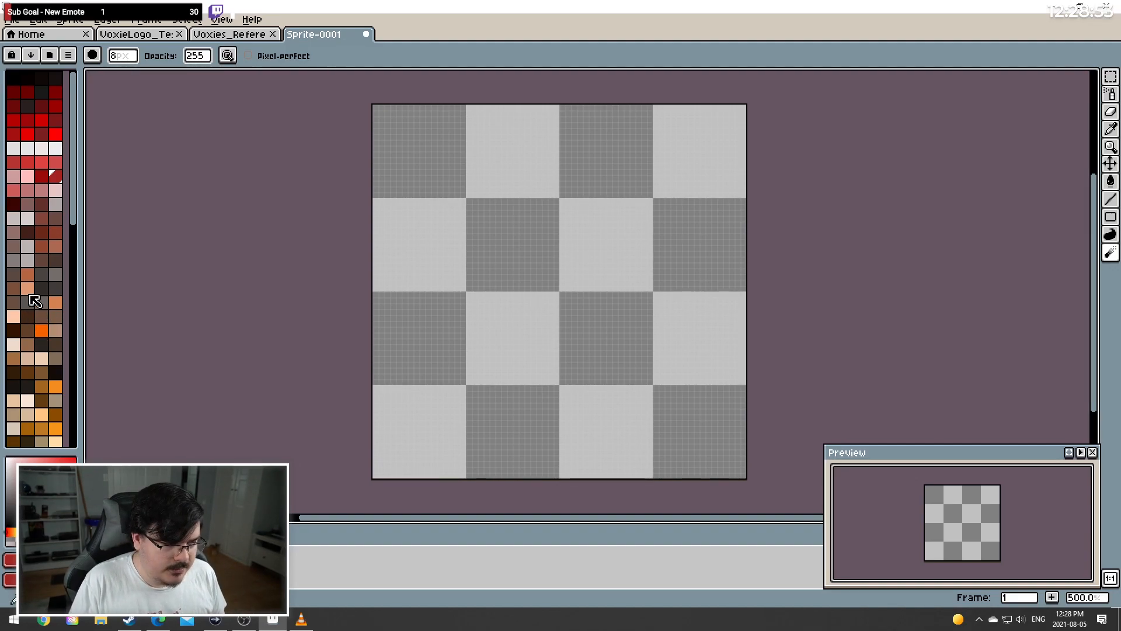
# Pick a light blue swatch from the palette's blues as the foreground colour
pyautogui.scroll(-3, 45, 361)
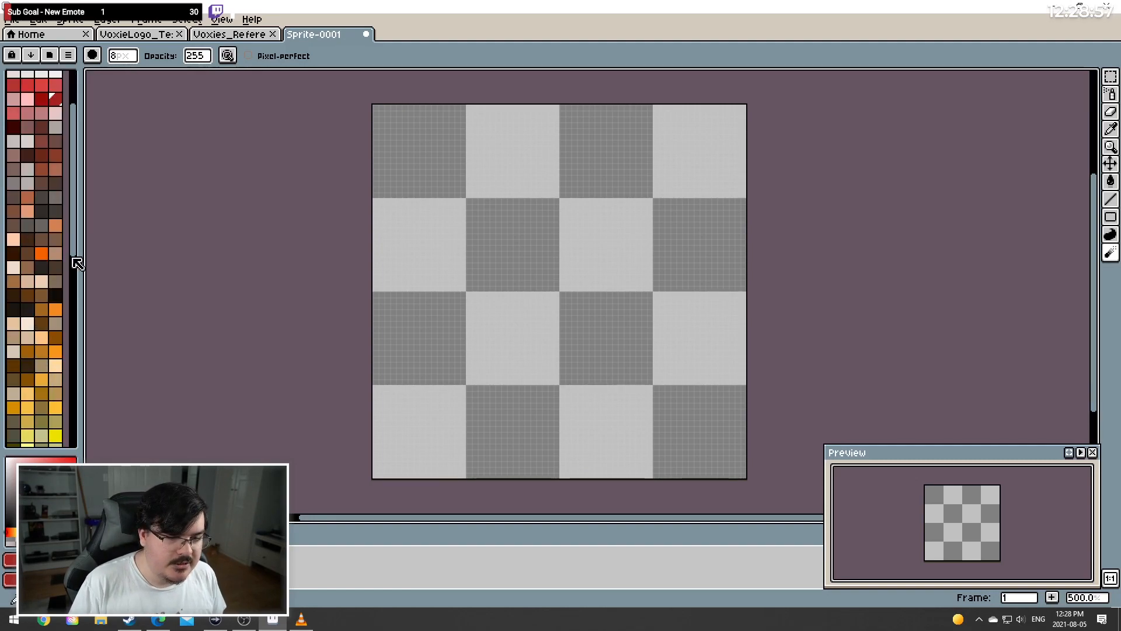
pyautogui.scroll(-10, 45, 263)
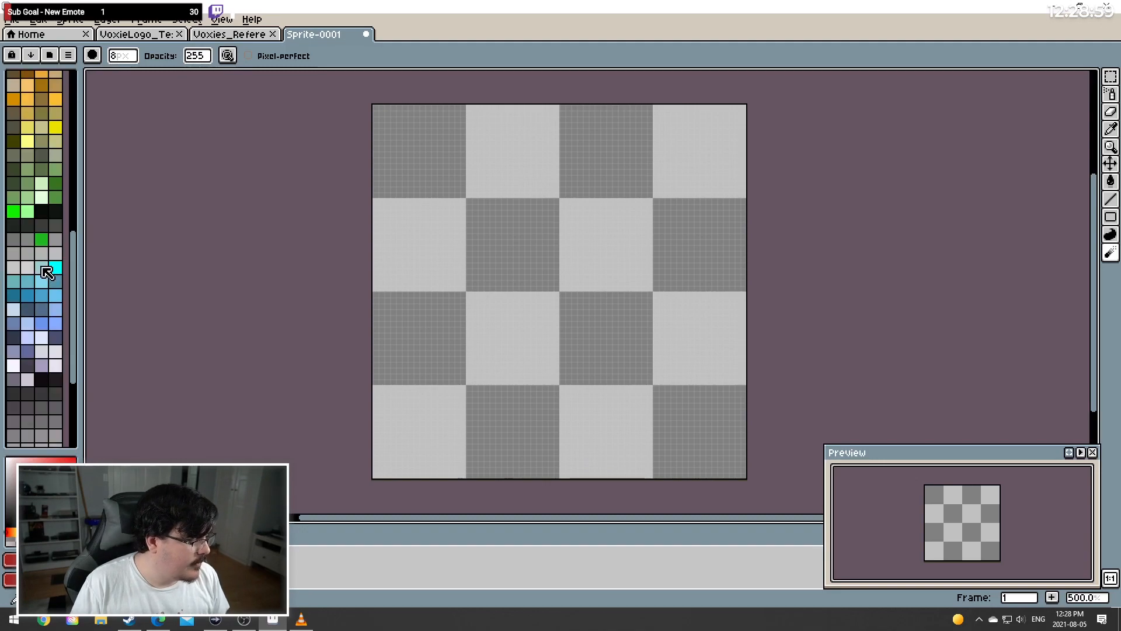
pyautogui.click(43, 285)
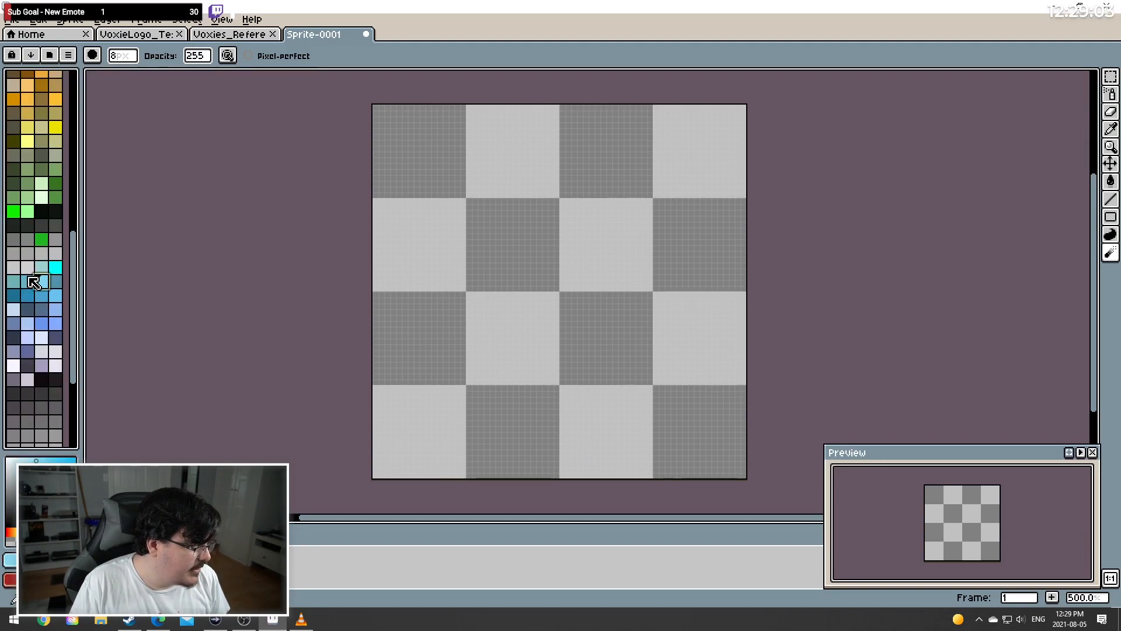
pyautogui.scroll(3, 47, 299)
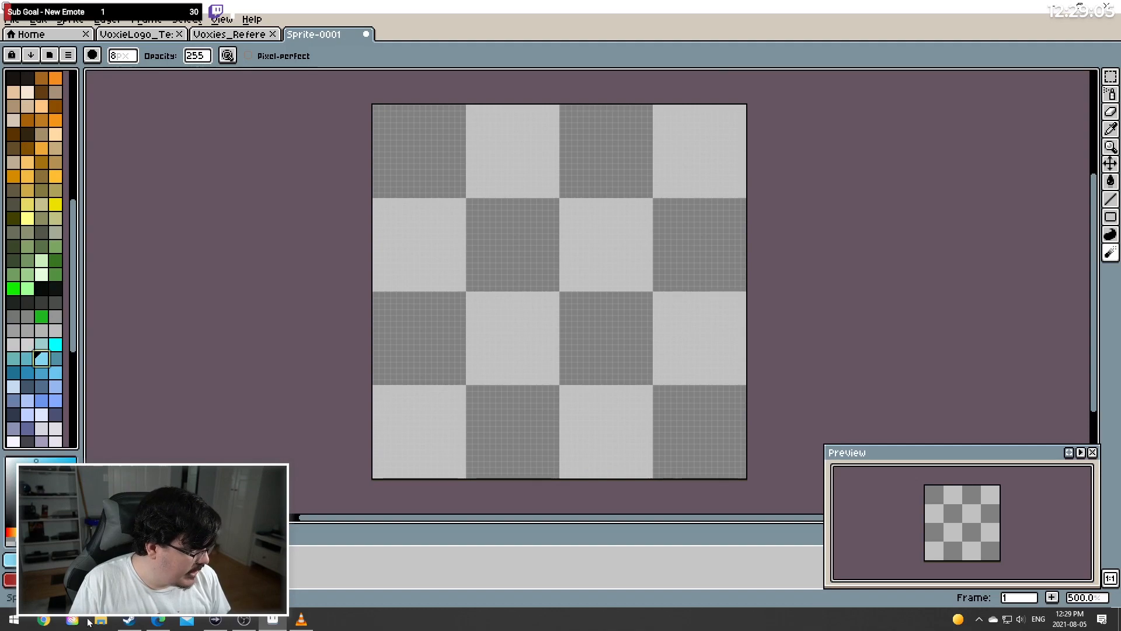
# Check the Cool Cat #917 reference on OpenSea, return to Aseprite, and set a bright mint green foreground colour
pyautogui.click(158, 620)
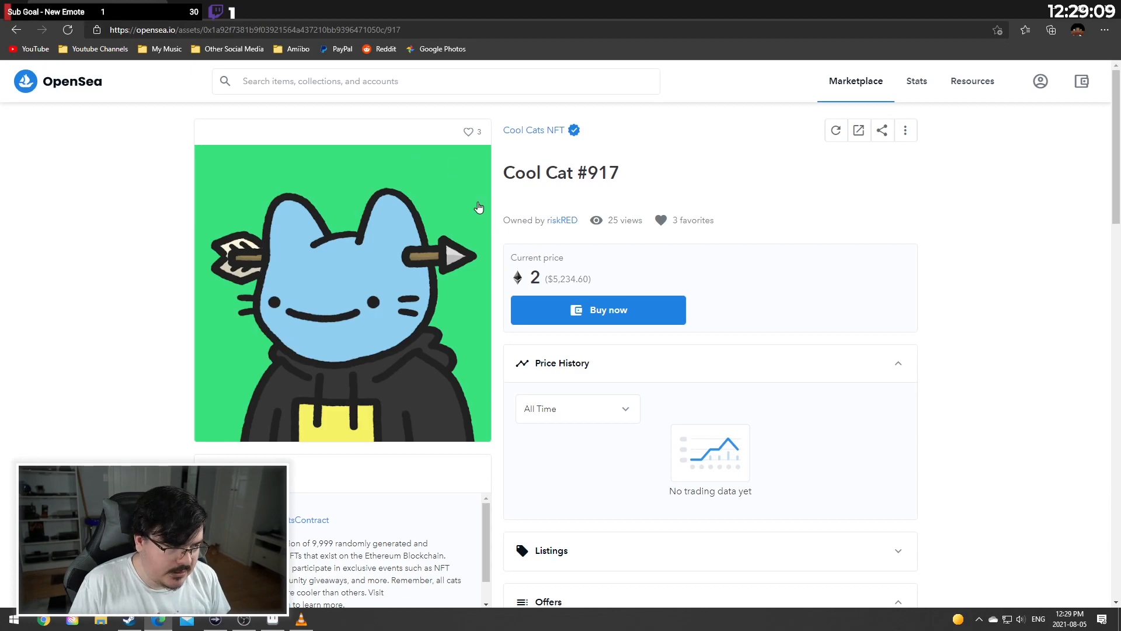
pyautogui.click(1054, 6)
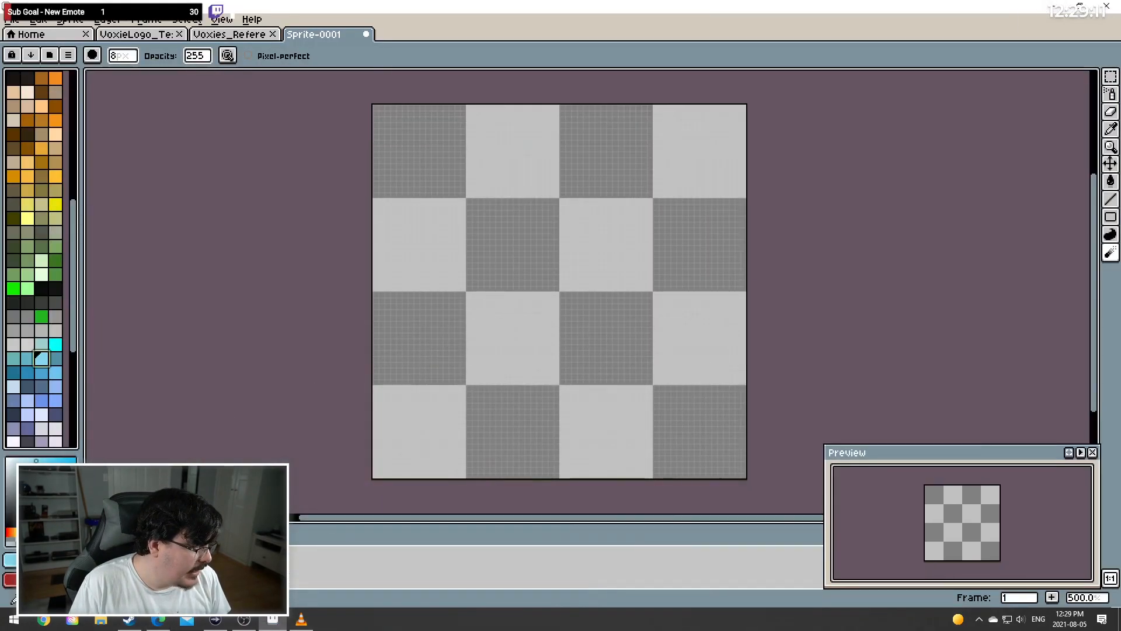
pyautogui.click(27, 344)
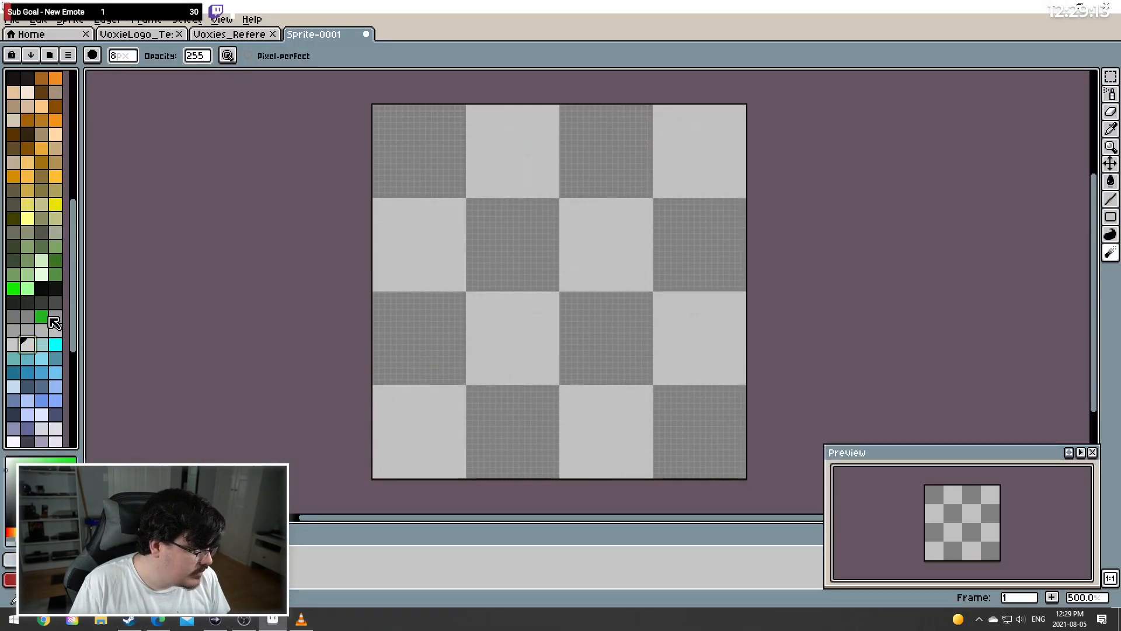
pyautogui.click(56, 331)
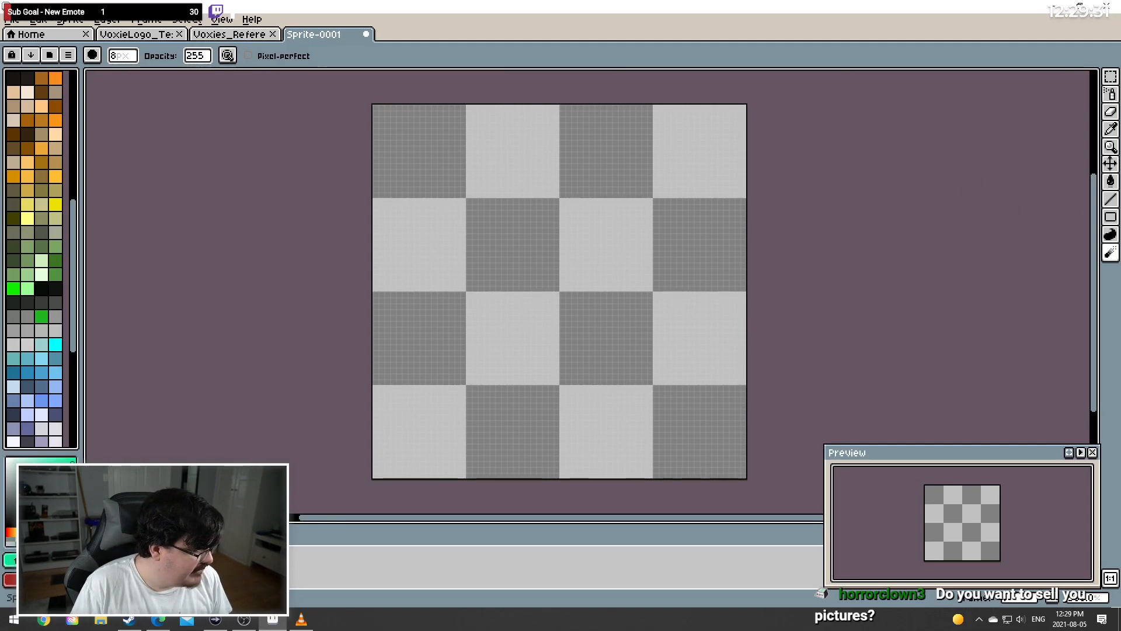
# Select the Paint Bucket tool, close the mail window, and switch to the Cool Cat #917 page in the browser
pyautogui.click(1109, 182)
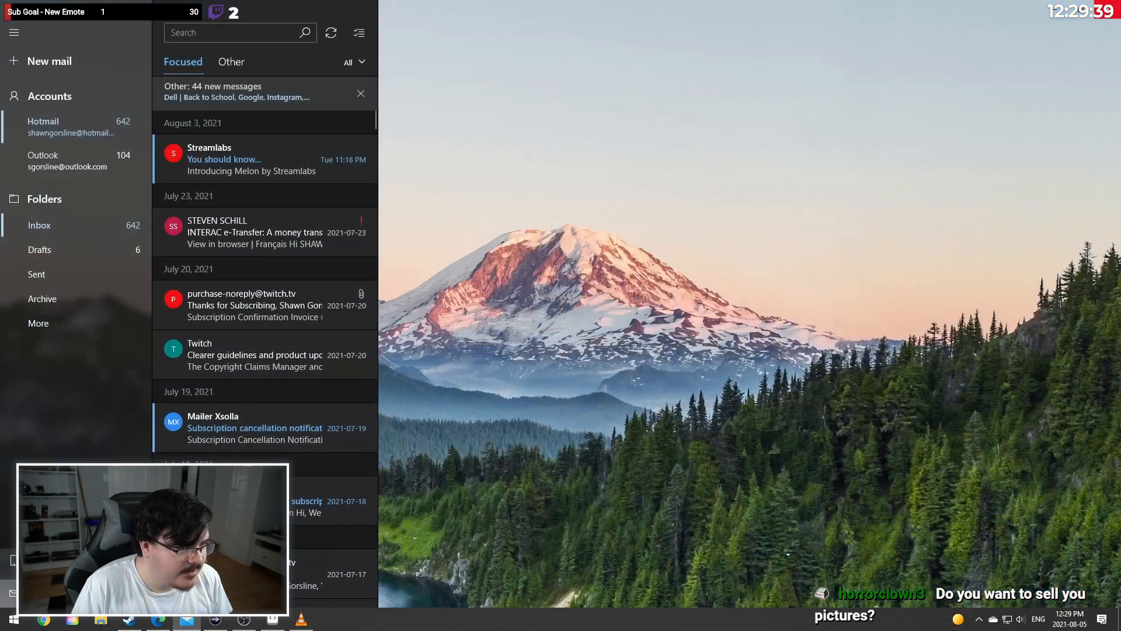
pyautogui.click(1108, 7)
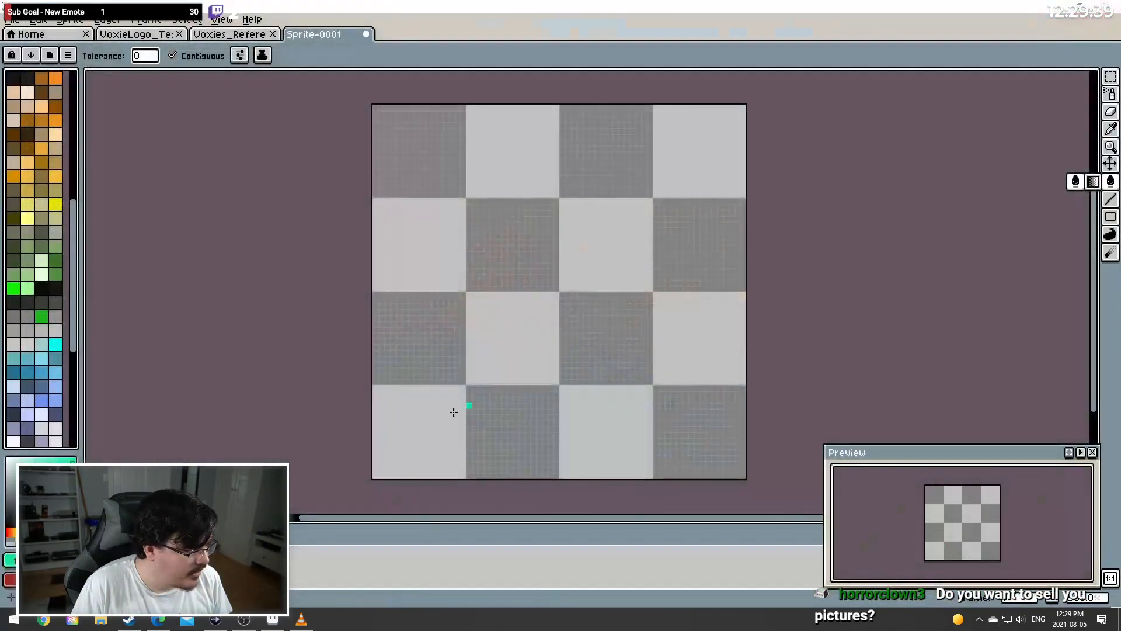
pyautogui.click(160, 621)
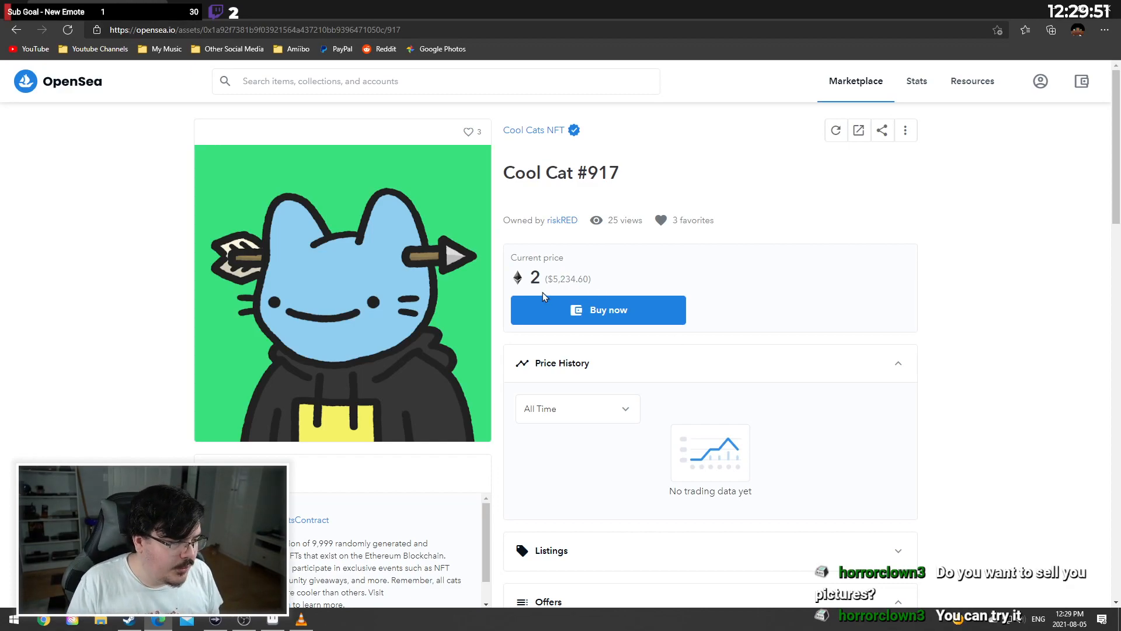
# Look over the Cool Cat #917 page down to its price history and offers, and return to Aseprite
pyautogui.scroll(-10, 718, 275)
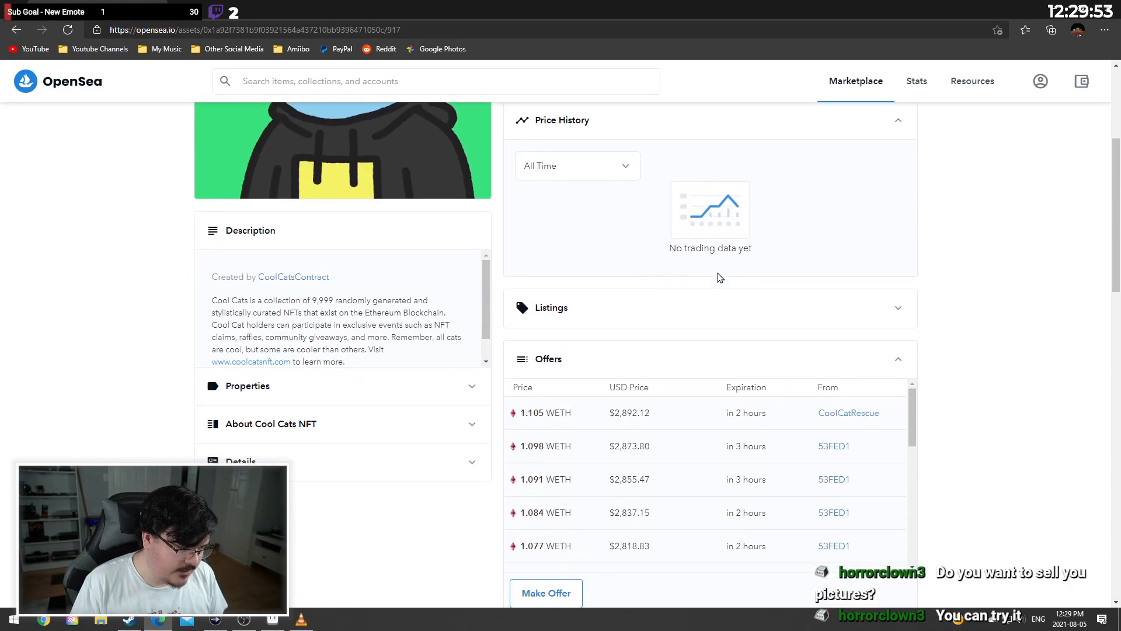
pyautogui.scroll(10, 616, 382)
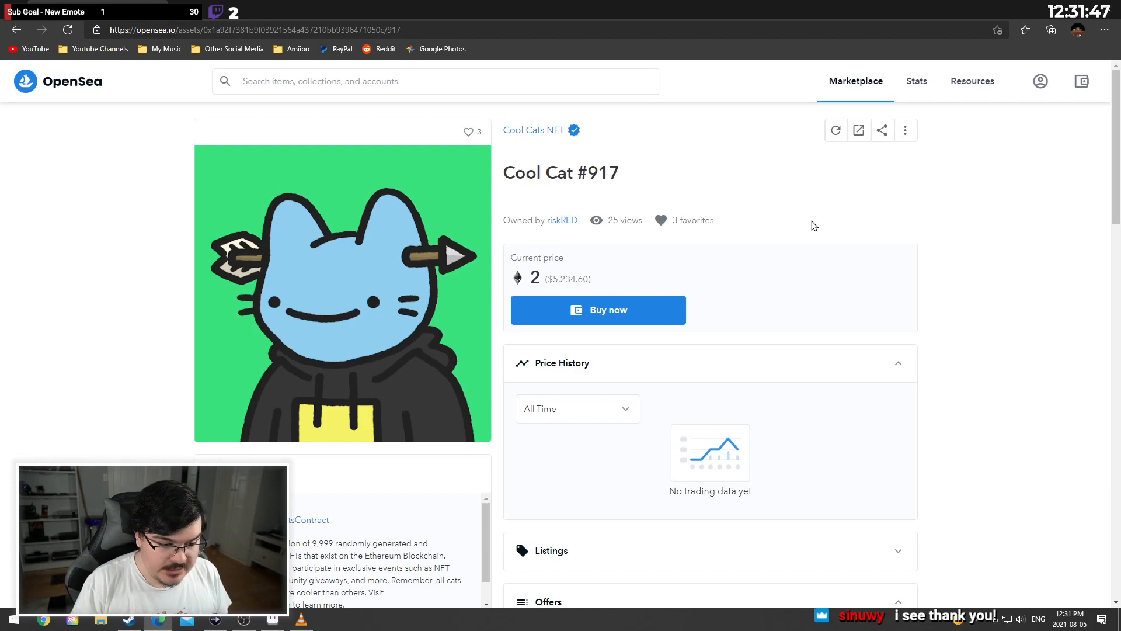
pyautogui.scroll(-3, 814, 225)
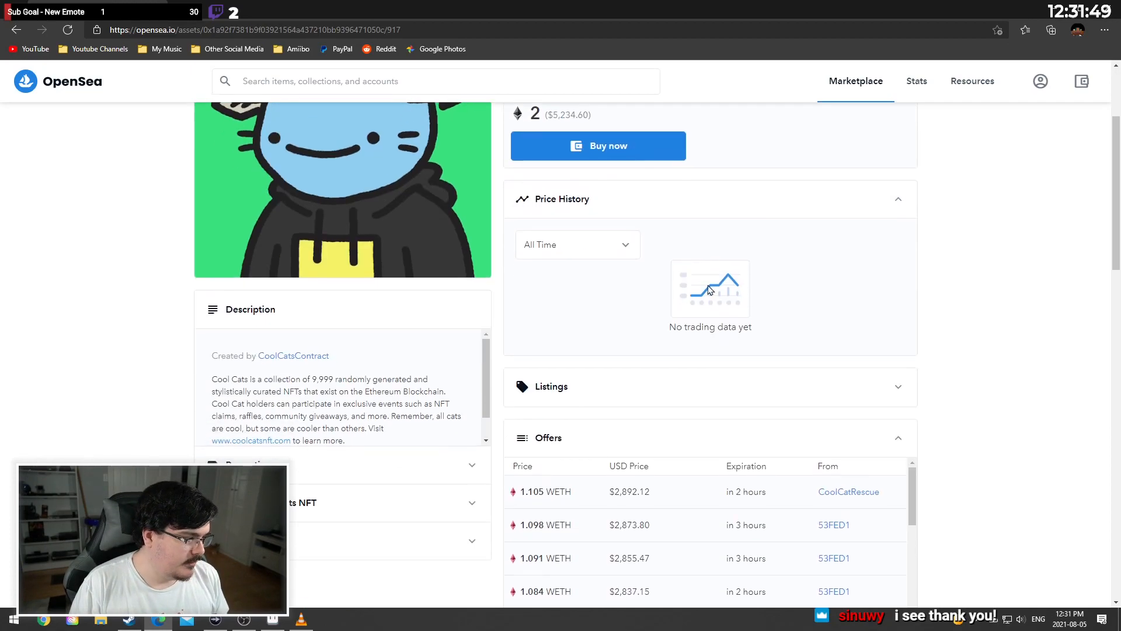
pyautogui.scroll(3, 888, 310)
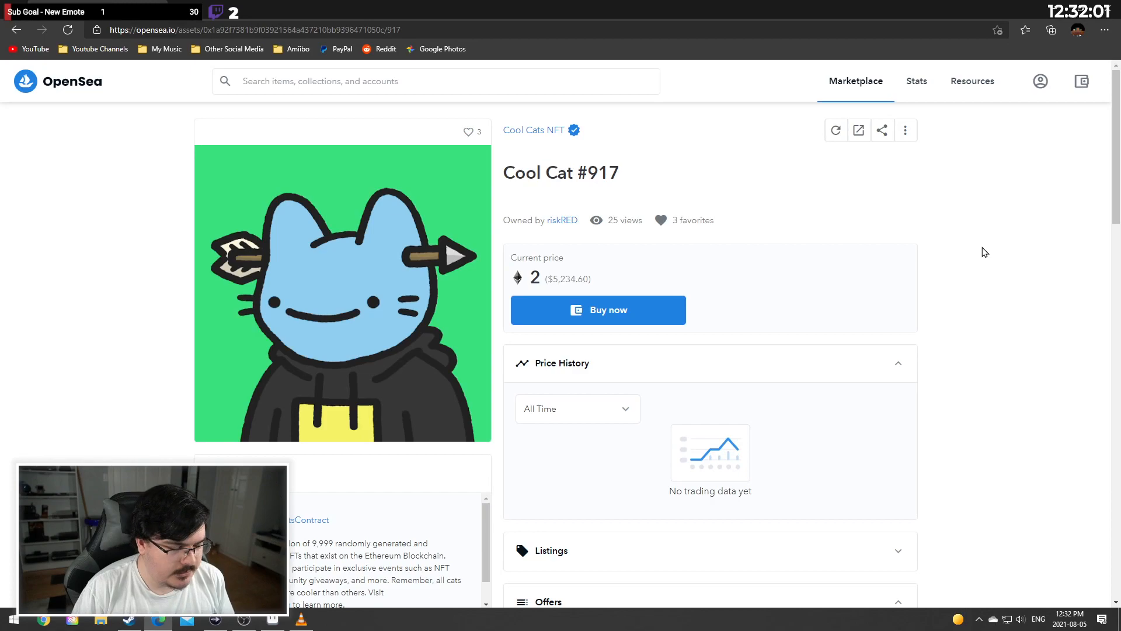
pyautogui.scroll(-3, 986, 260)
pyautogui.scroll(3, 987, 286)
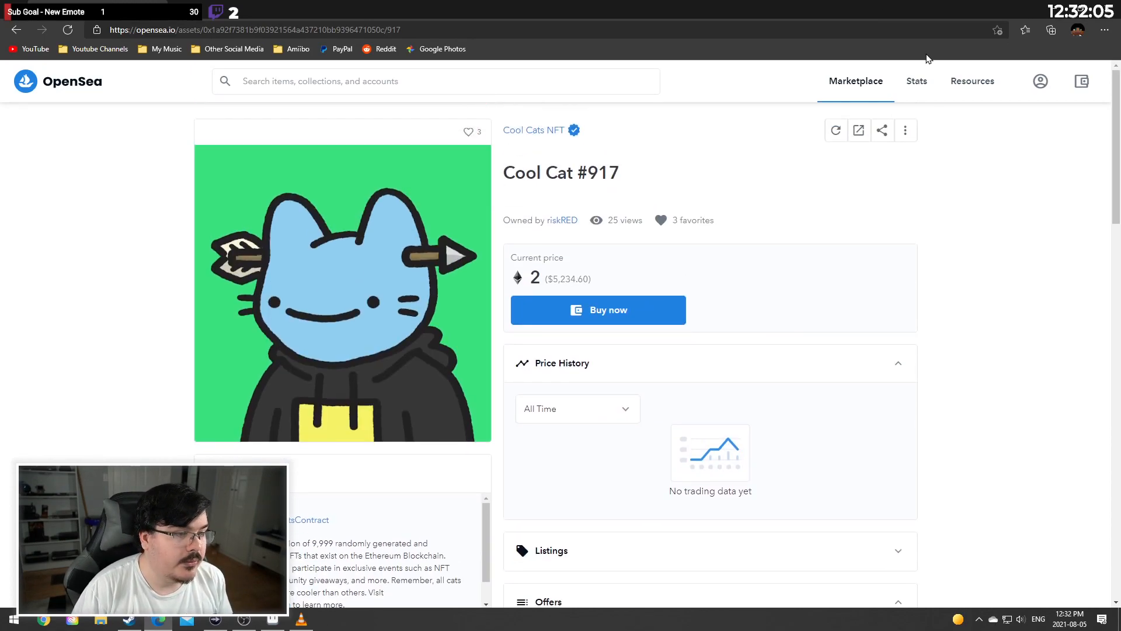
pyautogui.click(1055, 7)
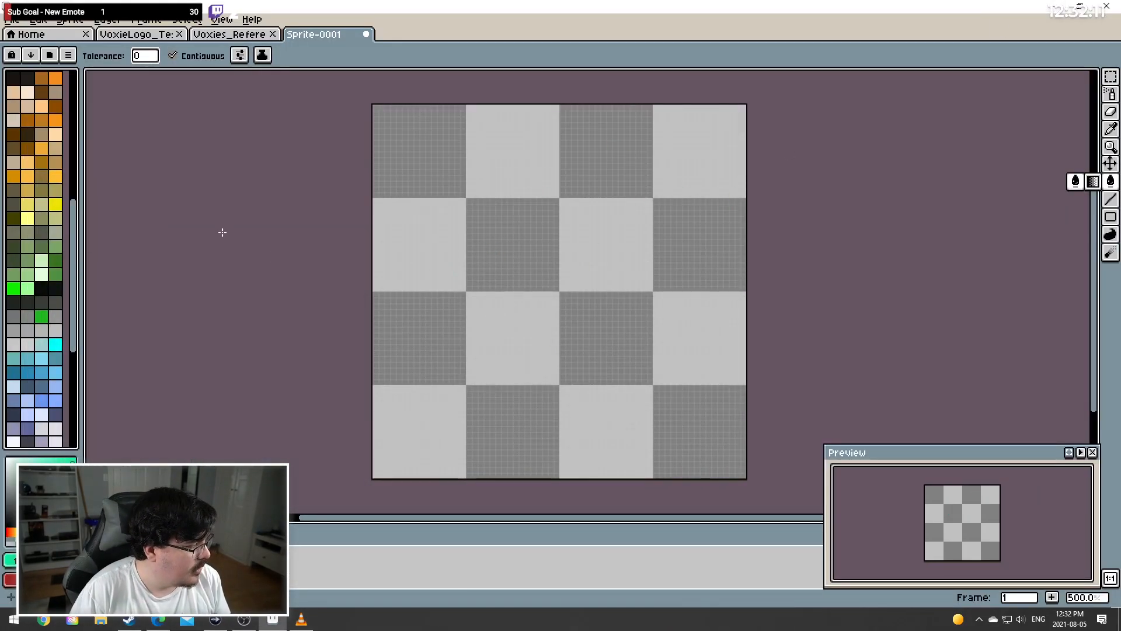
# Fill the whole blank canvas with the mint green foreground colour using the Paint Bucket tool
pyautogui.scroll(-3, 39, 100)
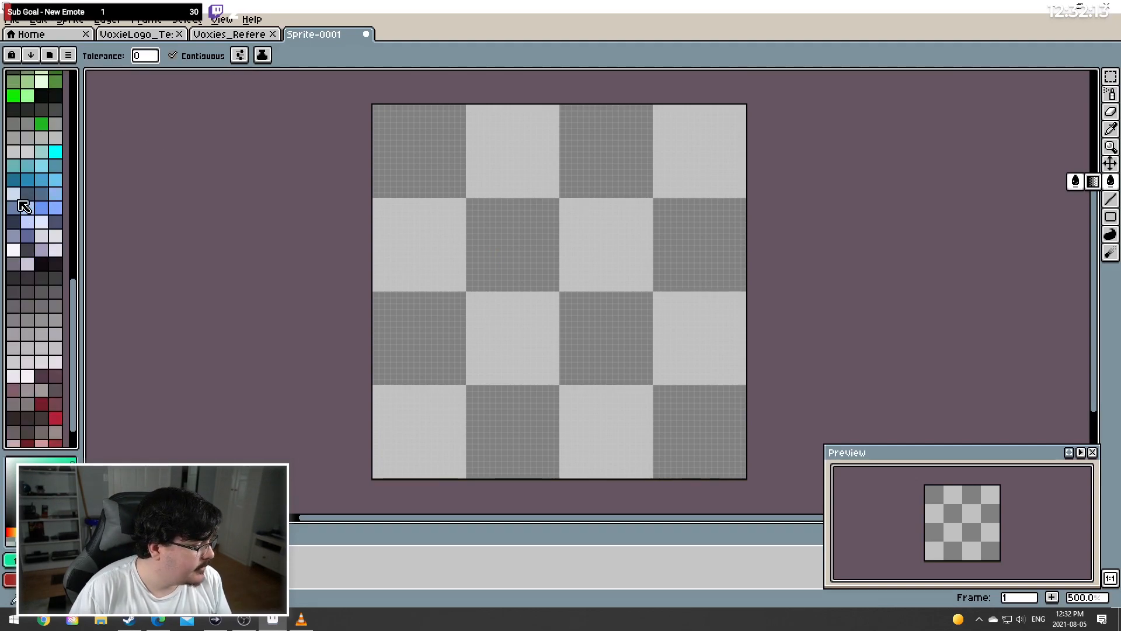
pyautogui.click(1092, 181)
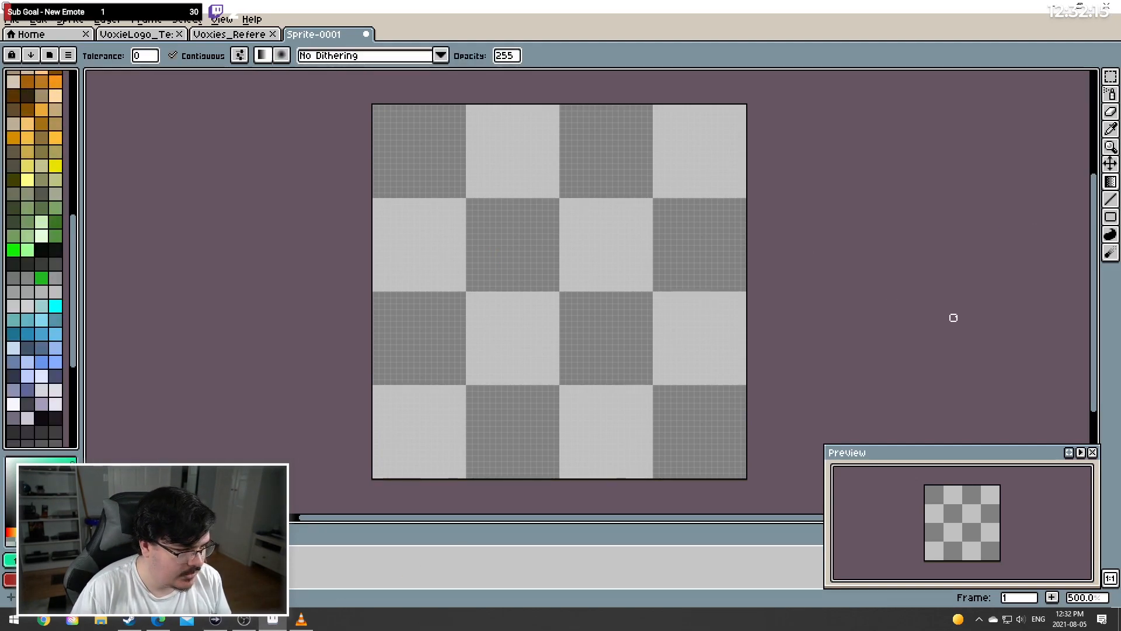
pyautogui.click(1115, 111)
pyautogui.click(1111, 182)
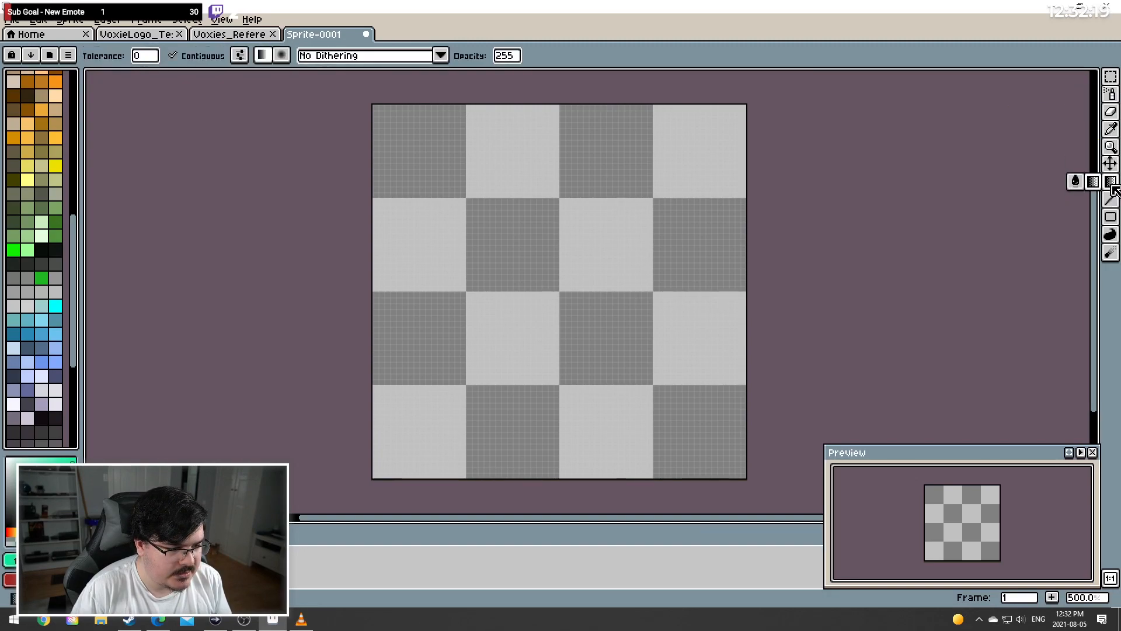
pyautogui.click(1075, 182)
pyautogui.click(536, 465)
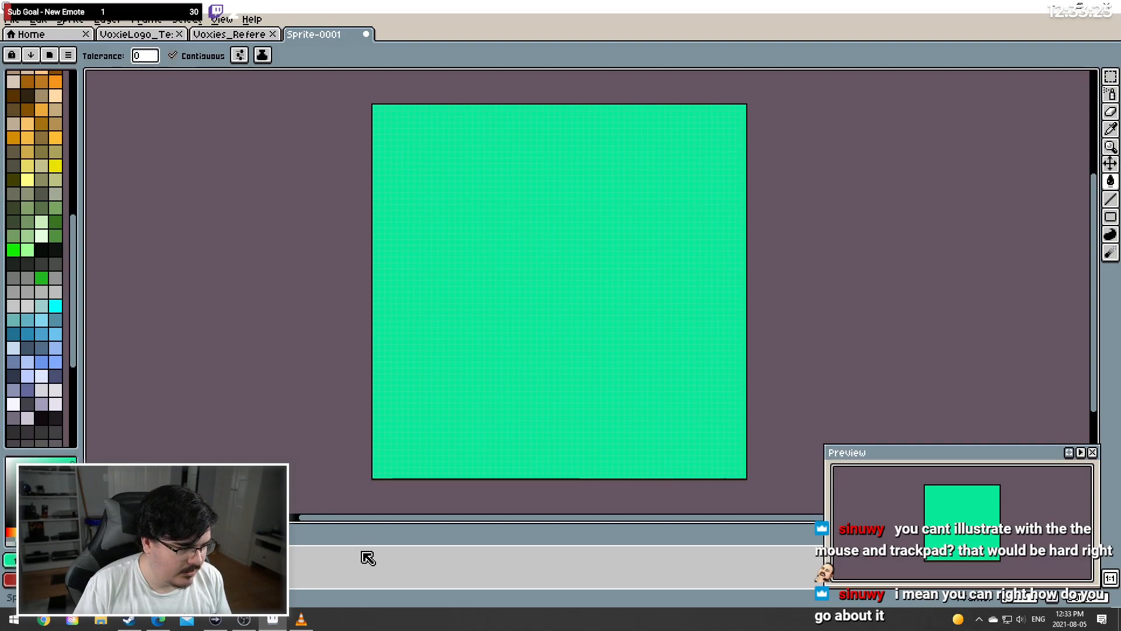
# Try filling the canvas with a dark brown swatch, and undo the fill
pyautogui.click(28, 96)
pyautogui.click(397, 209)
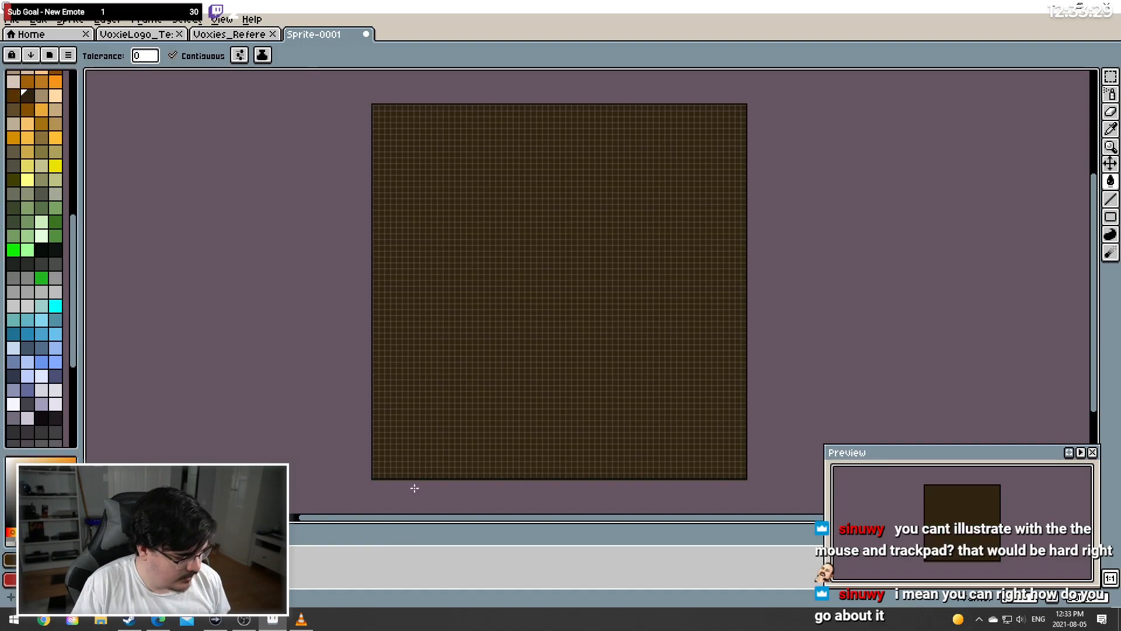
pyautogui.hotkey('ctrl', 'z')
# Try long 1 px dark brown strokes across the upper part of the canvas with the Pencil tool, undoing each one
pyautogui.press('b')
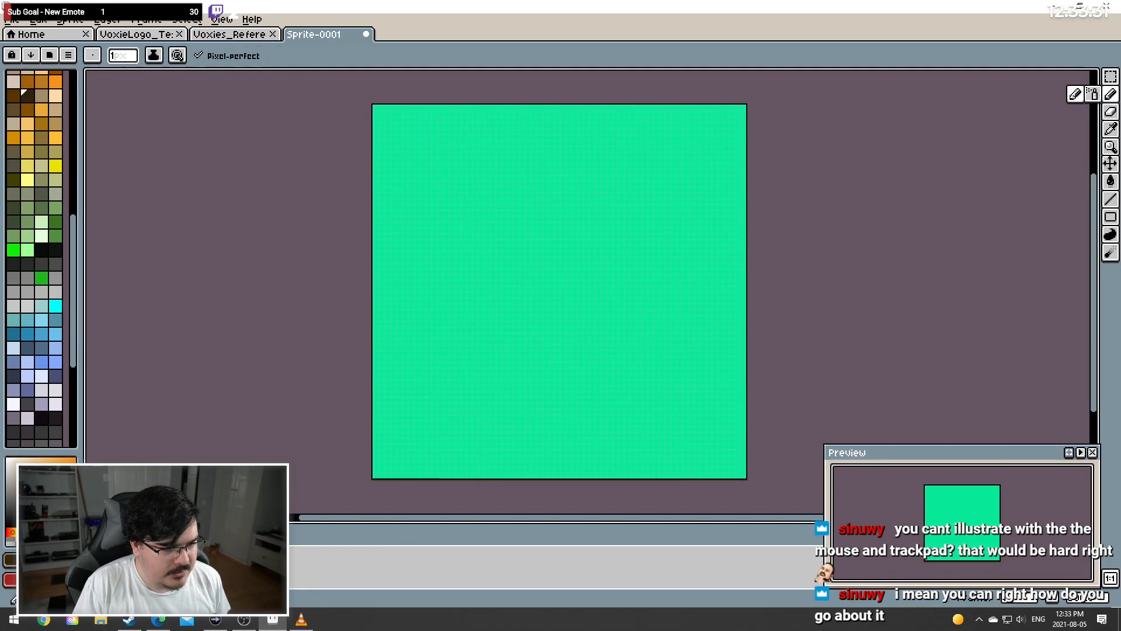
pyautogui.moveTo(476, 178); pyautogui.dragTo(744, 177)
pyautogui.hotkey('ctrl', 'z')
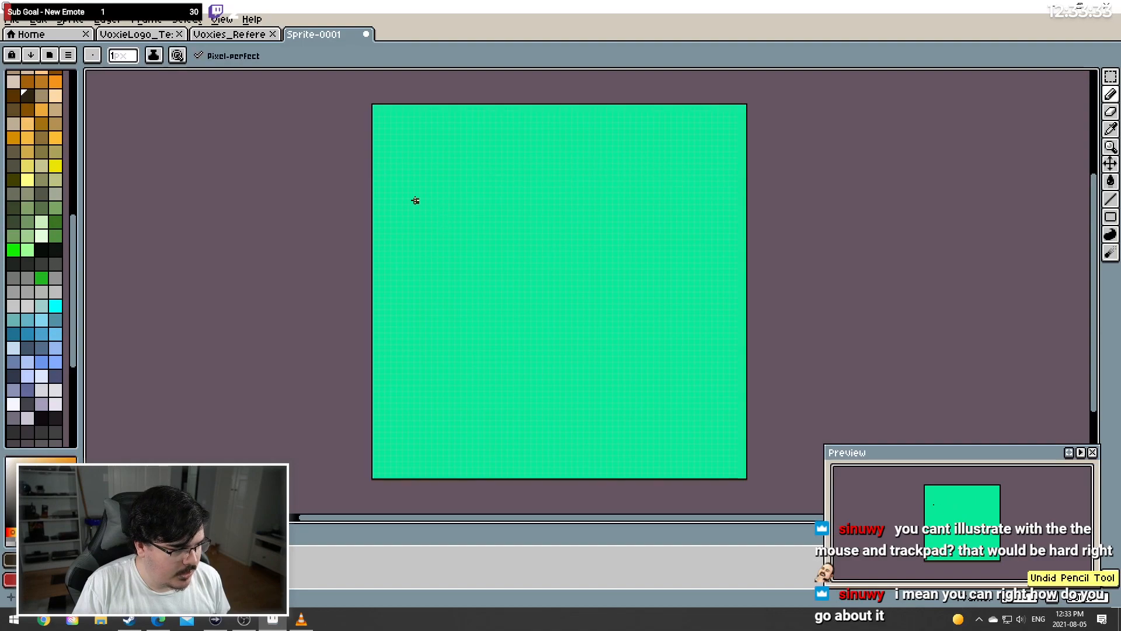
pyautogui.moveTo(397, 207); pyautogui.dragTo(746, 208)
pyautogui.hotkey('ctrl', 'z')
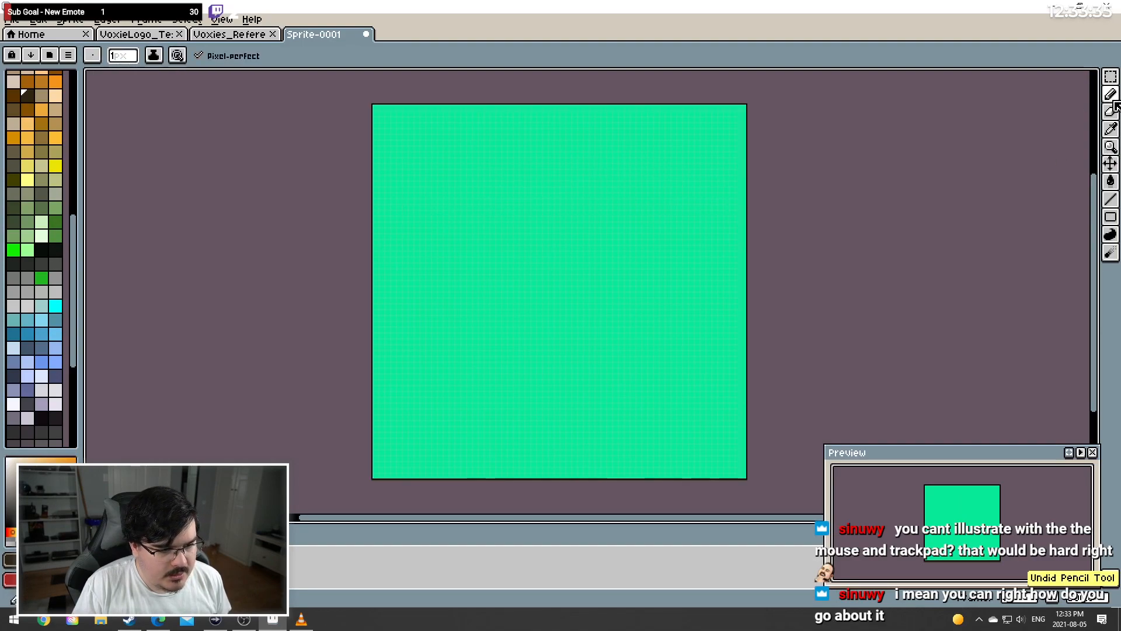
pyautogui.click(597, 206)
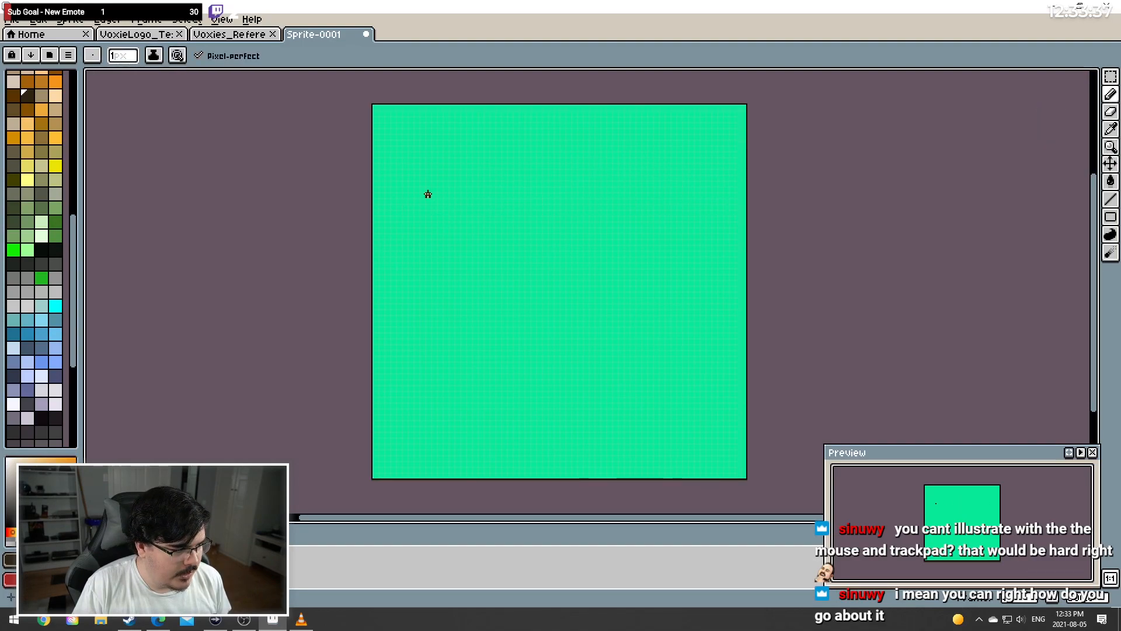
pyautogui.moveTo(411, 200)
pyautogui.mouseDown()
pyautogui.moveTo(617, 181)
pyautogui.moveTo(738, 212)
pyautogui.mouseUp()
pyautogui.click(498, 458)
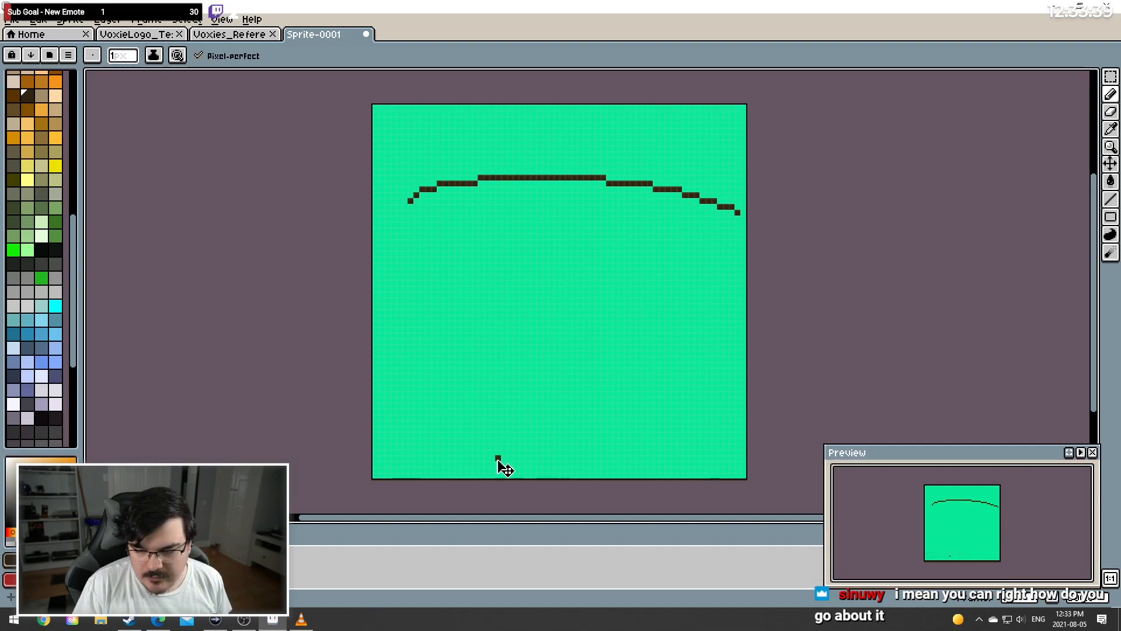
pyautogui.hotkey('ctrl', 'z')
pyautogui.hotkey('ctrl', 'z')
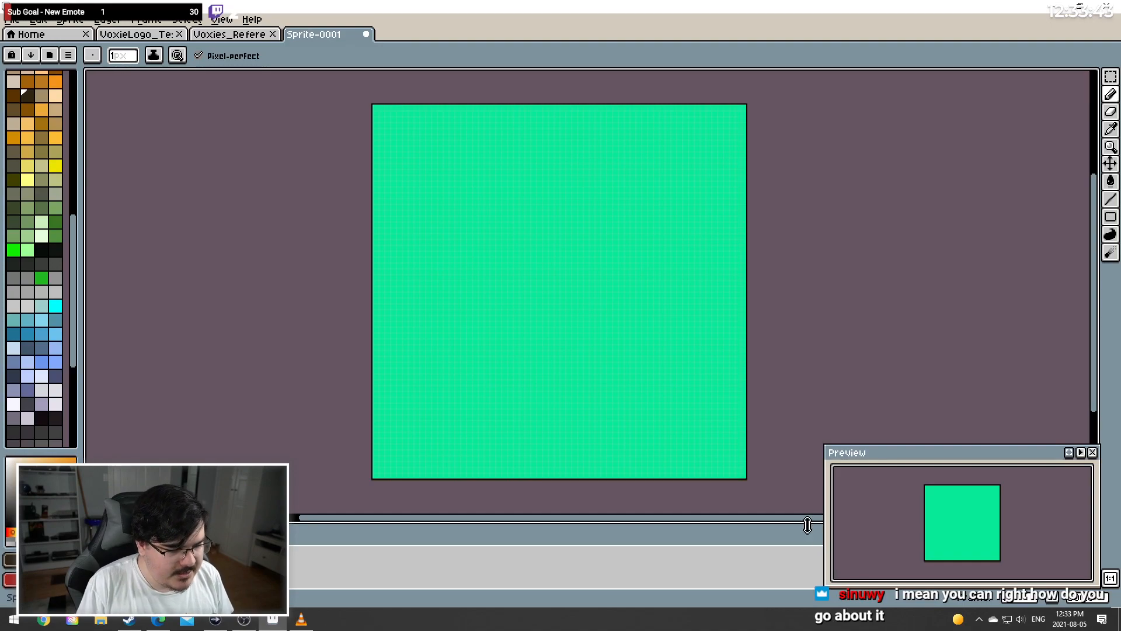
# Try freehand Pencil curves and a large, nearly closed circle on the green canvas, undoing every stroke
pyautogui.click(504, 148)
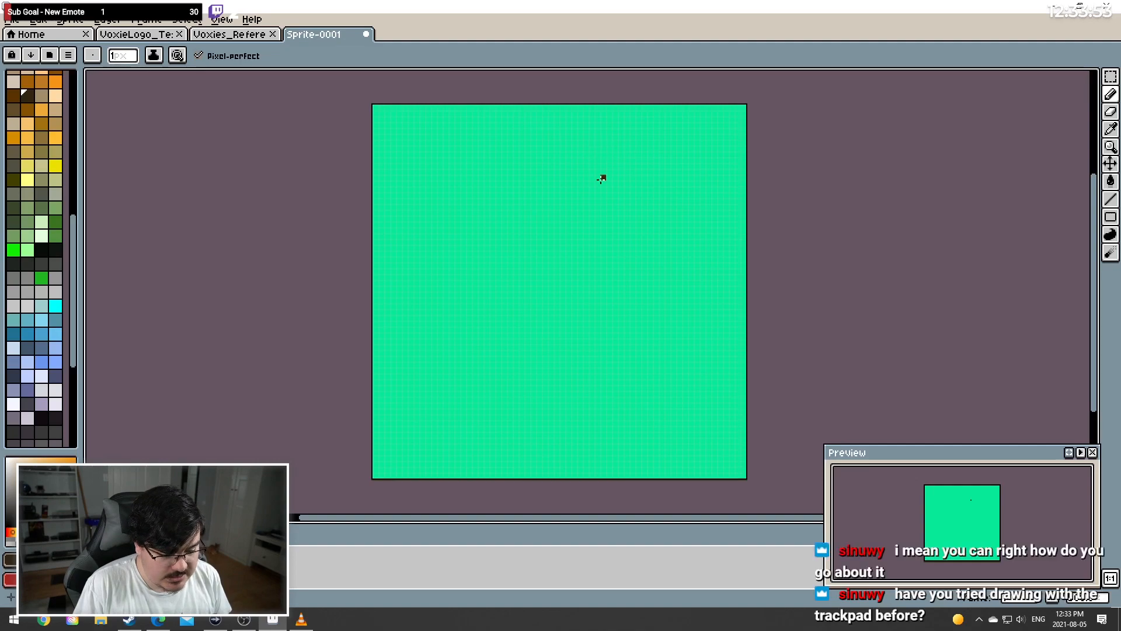
pyautogui.moveTo(521, 171)
pyautogui.mouseDown()
pyautogui.moveTo(580, 166)
pyautogui.moveTo(642, 224)
pyautogui.moveTo(615, 259)
pyautogui.mouseUp()
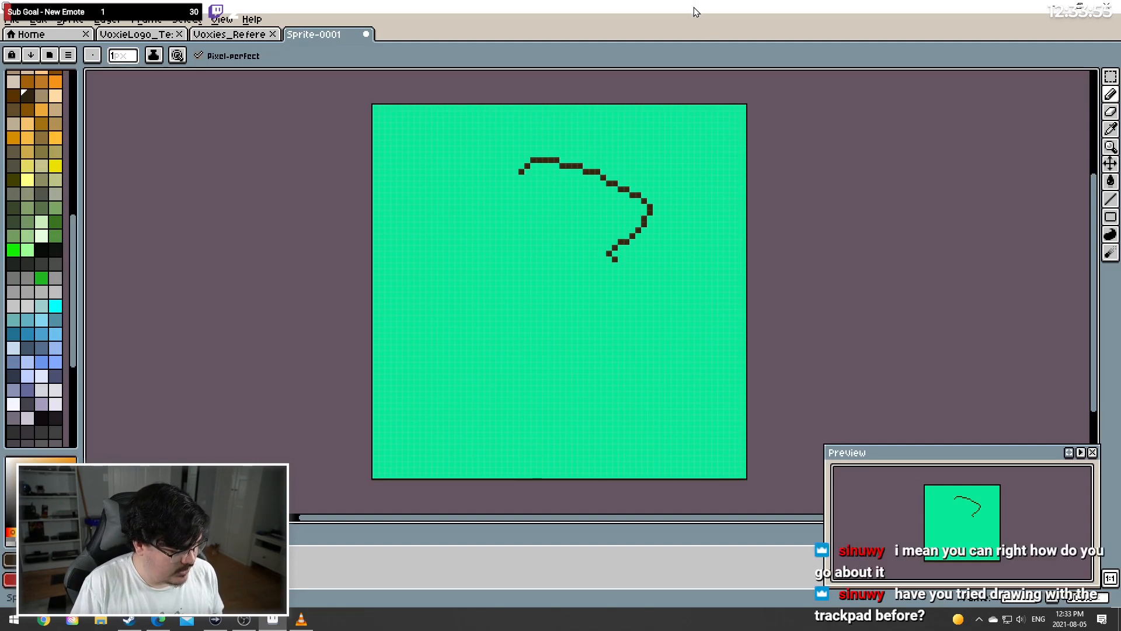
pyautogui.hotkey('ctrl', 'z')
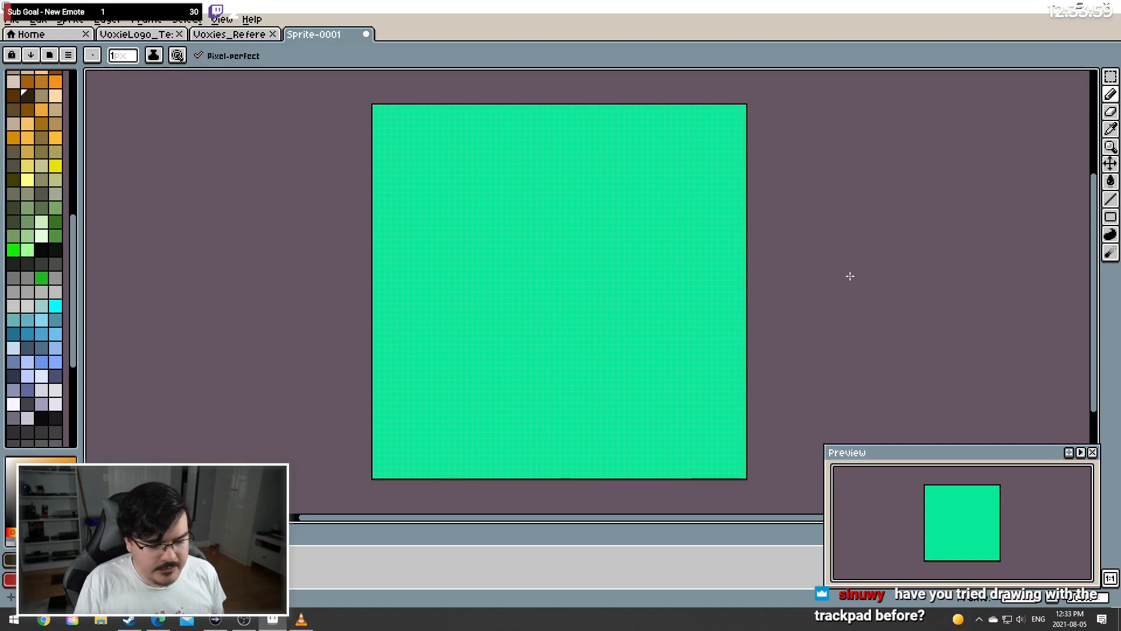
pyautogui.click(585, 282)
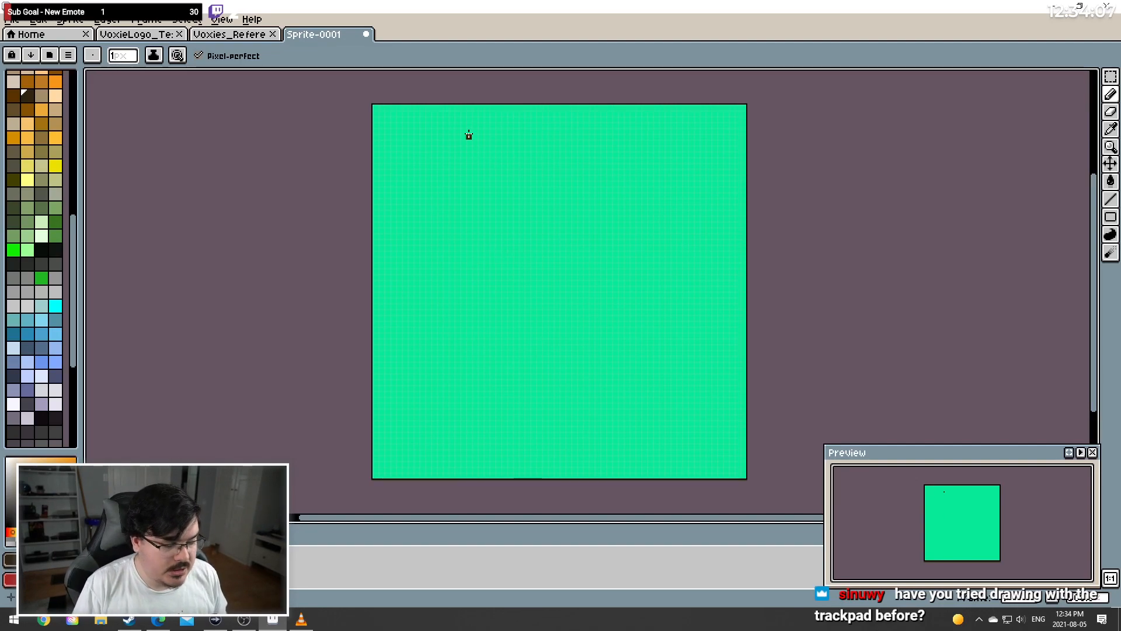
pyautogui.moveTo(433, 166)
pyautogui.mouseDown()
pyautogui.moveTo(456, 152)
pyautogui.moveTo(590, 142)
pyautogui.moveTo(692, 207)
pyautogui.moveTo(613, 403)
pyautogui.moveTo(415, 379)
pyautogui.moveTo(428, 232)
pyautogui.mouseUp()
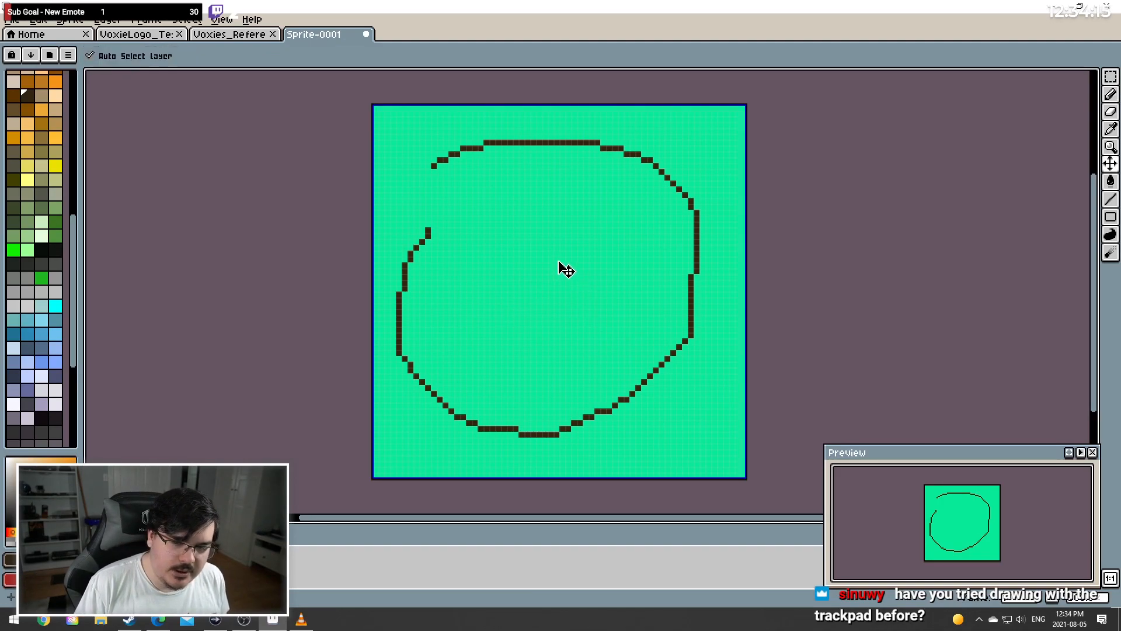
pyautogui.hotkey('ctrl', 'z')
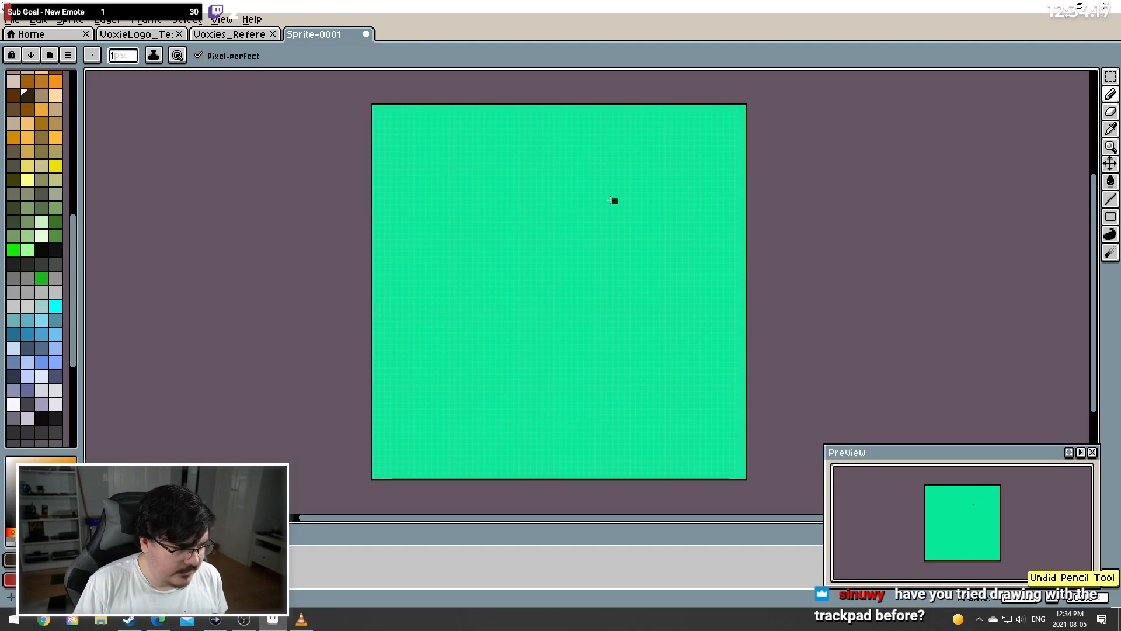
pyautogui.moveTo(408, 163)
pyautogui.mouseDown()
pyautogui.moveTo(560, 243)
pyautogui.moveTo(518, 335)
pyautogui.mouseUp()
pyautogui.hotkey('ctrl', 'z')
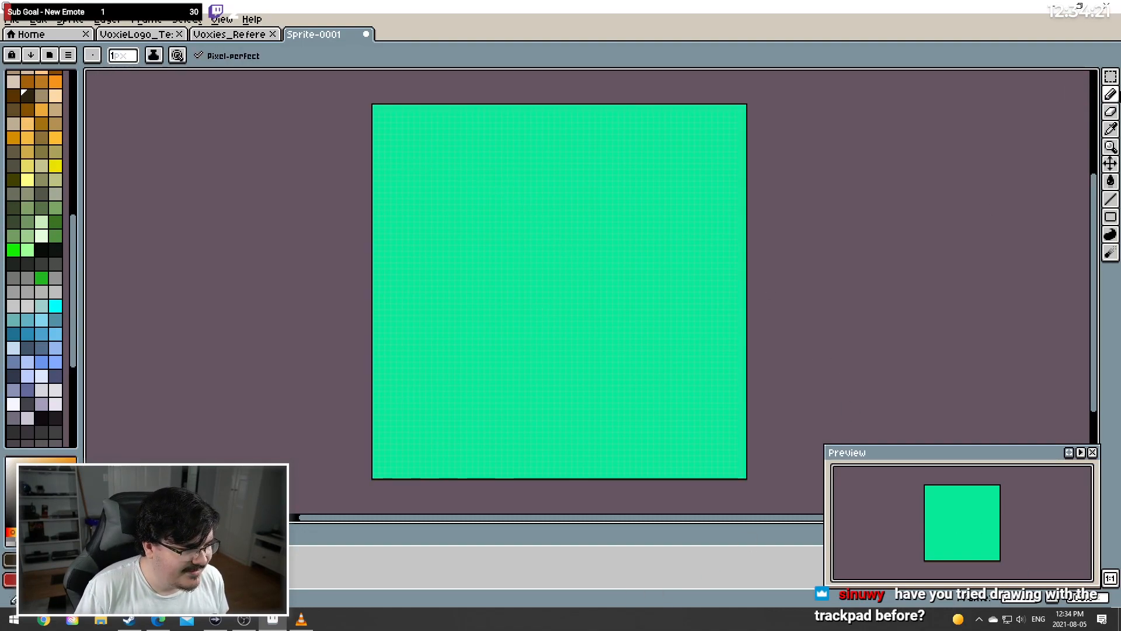
pyautogui.moveTo(520, 146)
pyautogui.mouseDown()
pyautogui.moveTo(657, 207)
pyautogui.moveTo(638, 240)
pyautogui.moveTo(507, 353)
pyautogui.moveTo(516, 358)
pyautogui.moveTo(538, 242)
pyautogui.mouseUp()
pyautogui.hotkey('ctrl', 'z')
pyautogui.hotkey('ctrl', 'z')
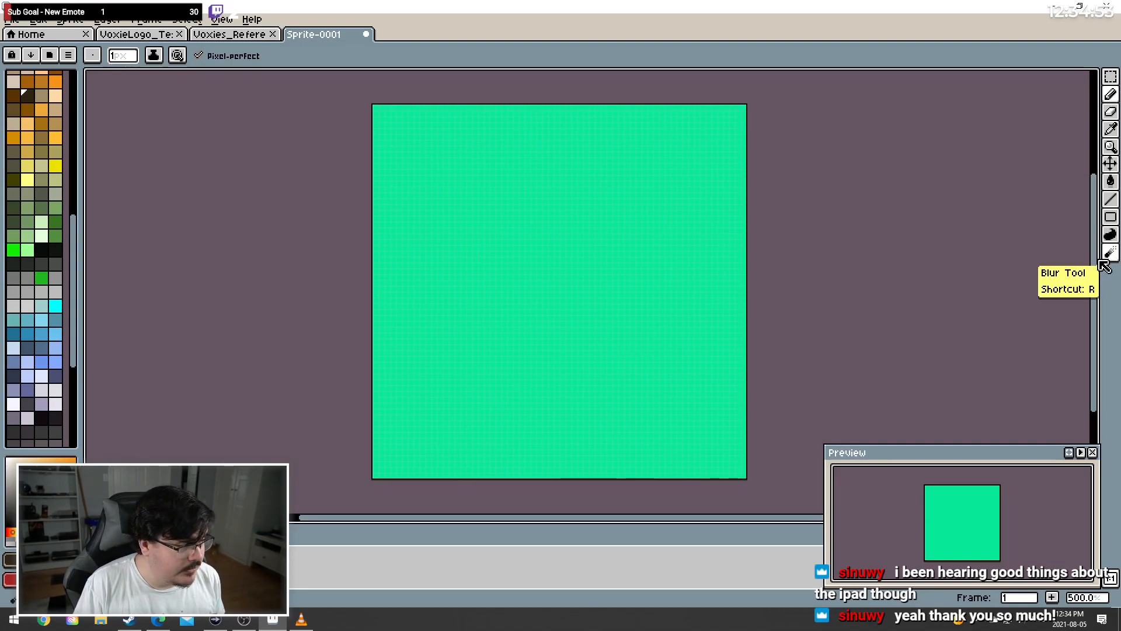
# Pick the near-black swatch below the palette's pale purples as the foreground colour
pyautogui.click(41, 417)
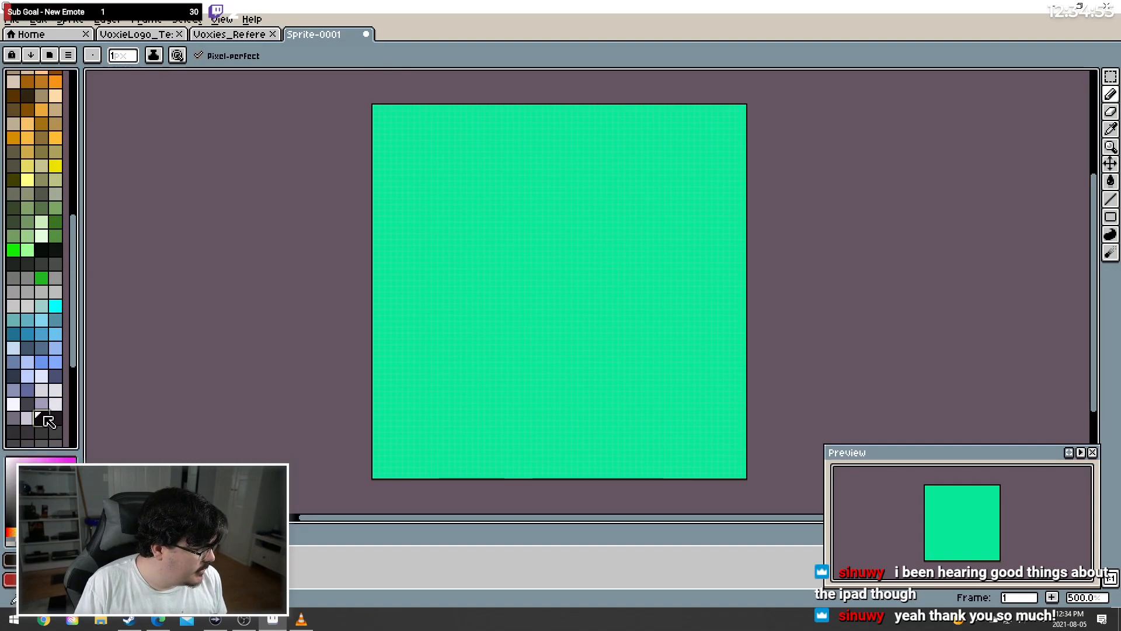
pyautogui.click(696, 324)
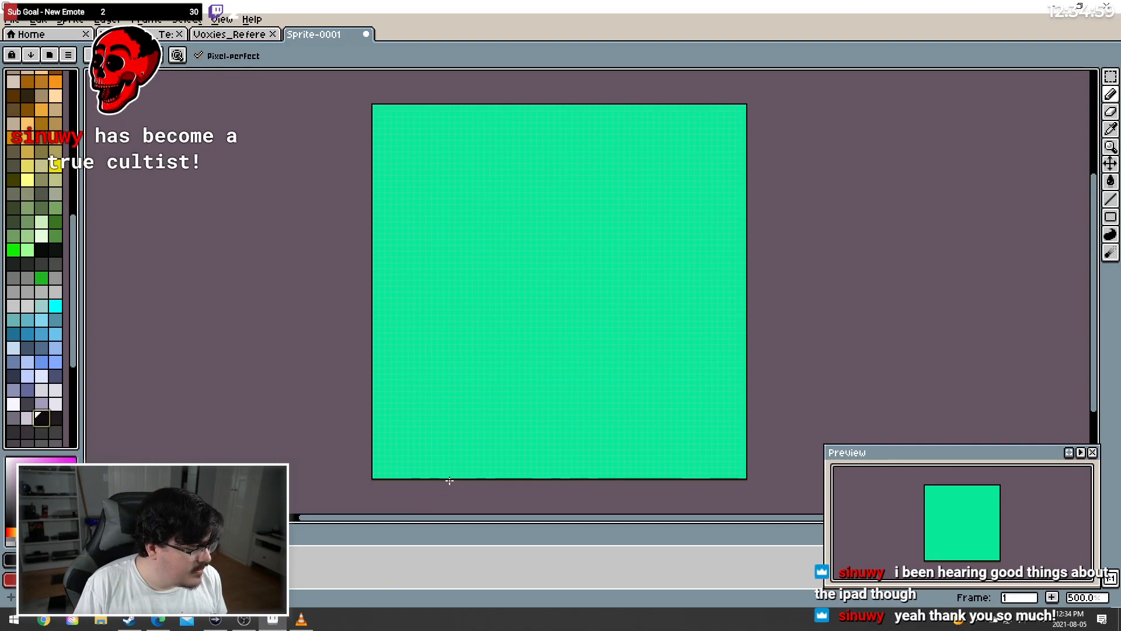
pyautogui.click(481, 452)
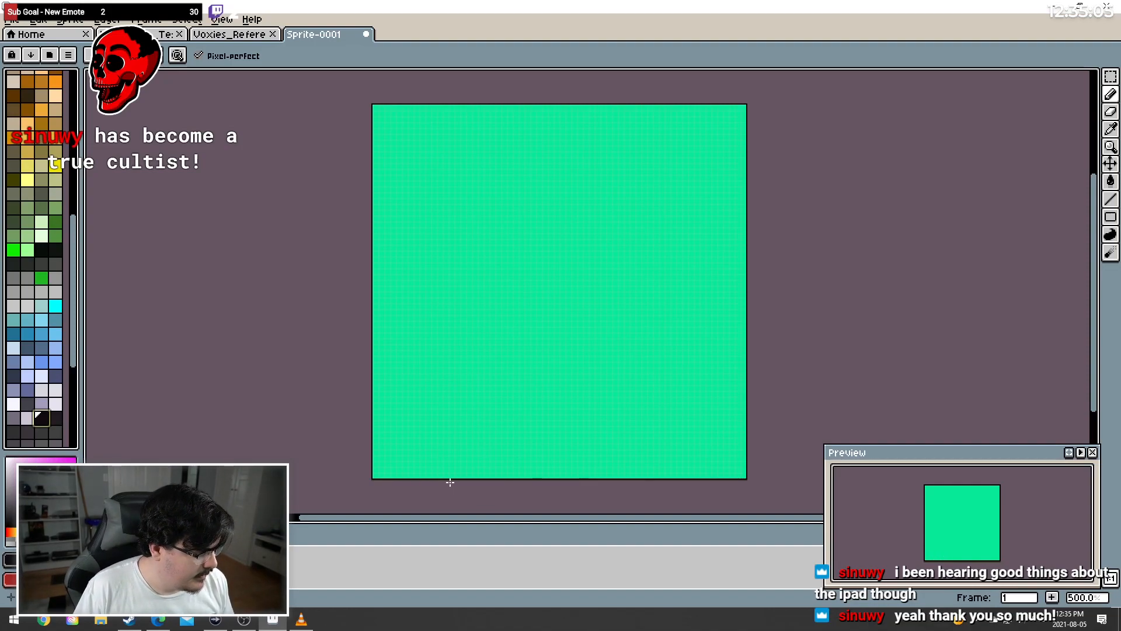
# Bring up the browser window with the Cool Cat reference and move it off this screen, leaving the Aseprite canvas clear
pyautogui.click(134, 623)
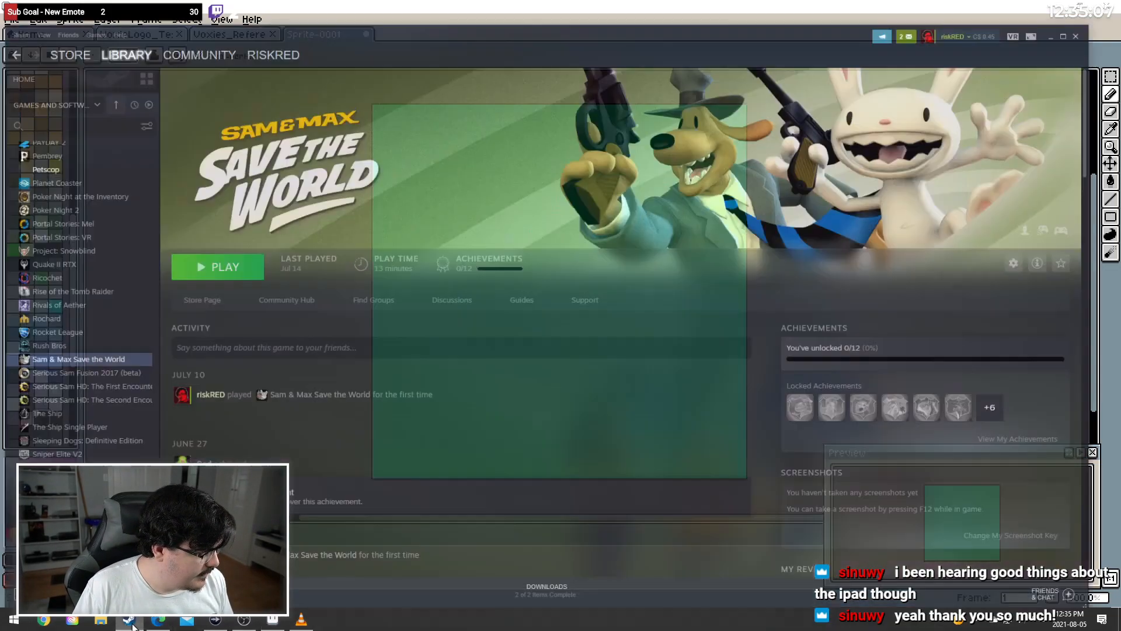
pyautogui.click(134, 624)
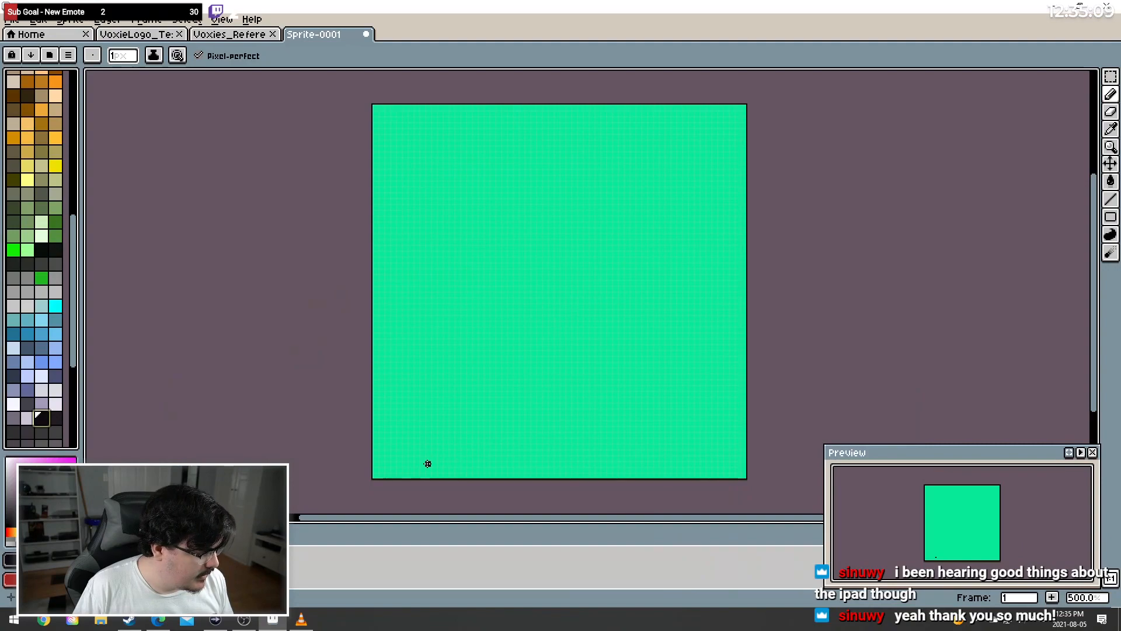
pyautogui.click(158, 620)
pyautogui.moveTo(614, 14); pyautogui.dragTo(1120, 151)
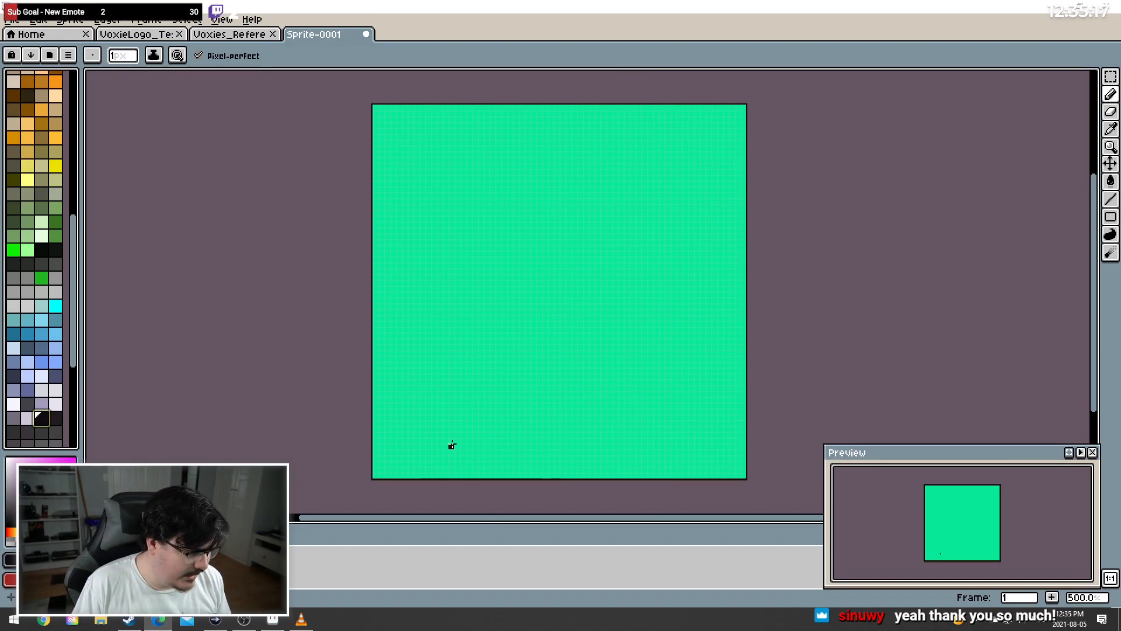
pyautogui.click(449, 469)
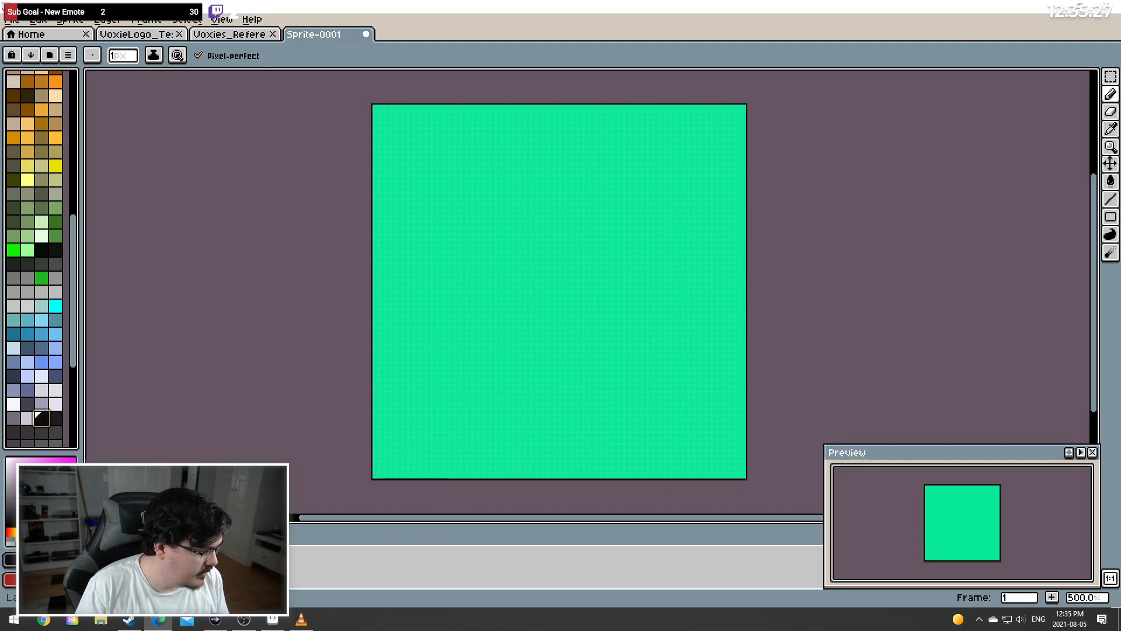
# Add a new layer above the mint green background layer
pyautogui.click(118, 22)
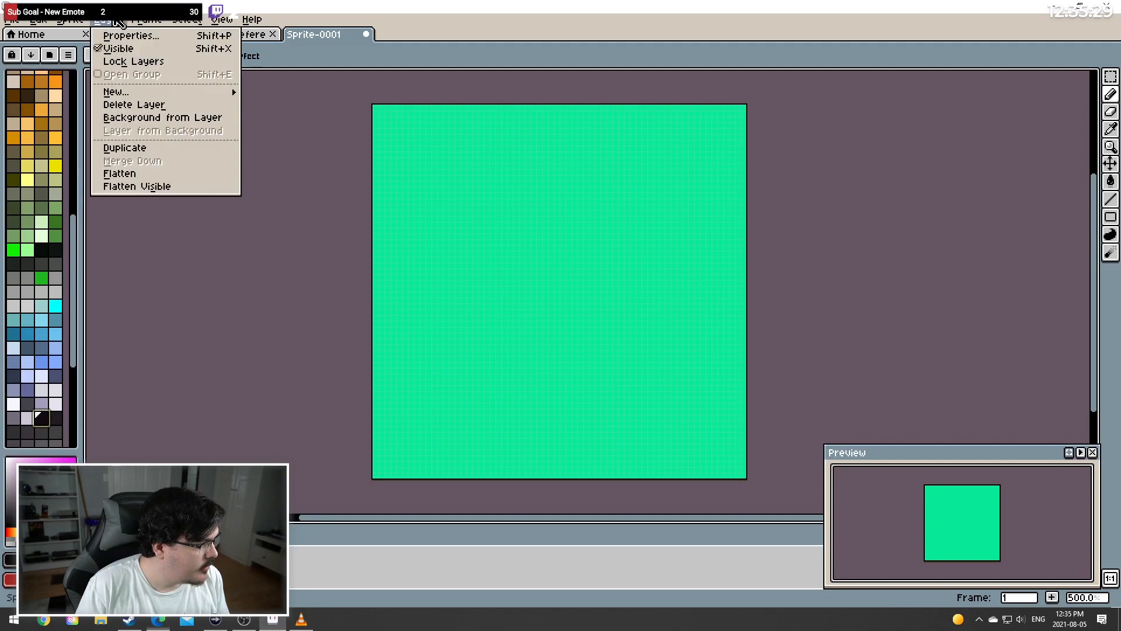
pyautogui.moveTo(201, 94)
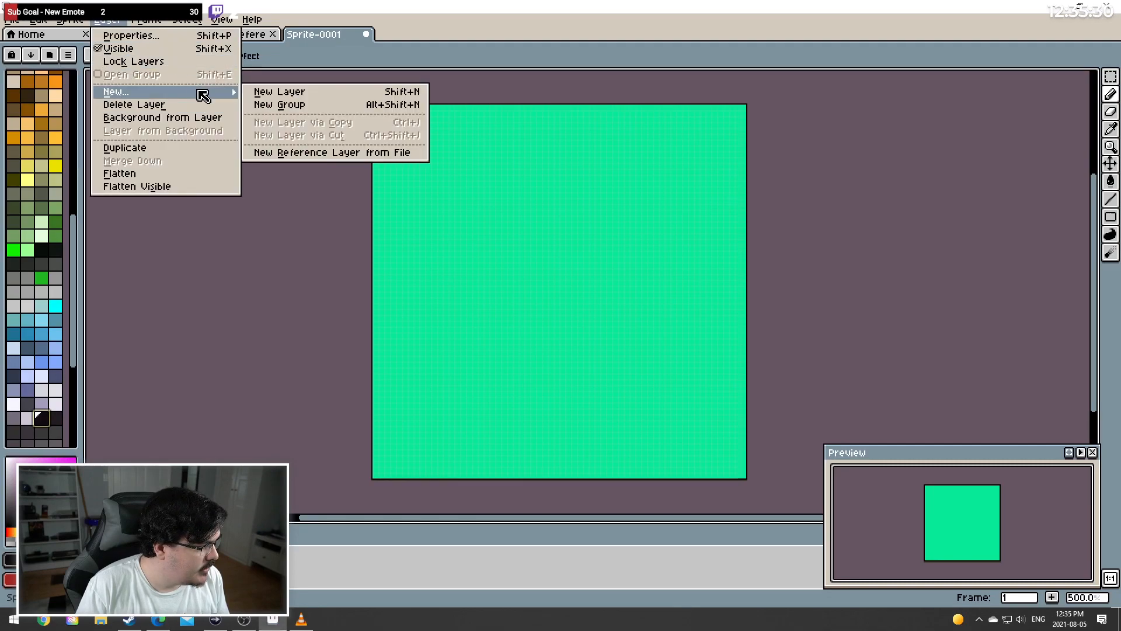
pyautogui.click(303, 92)
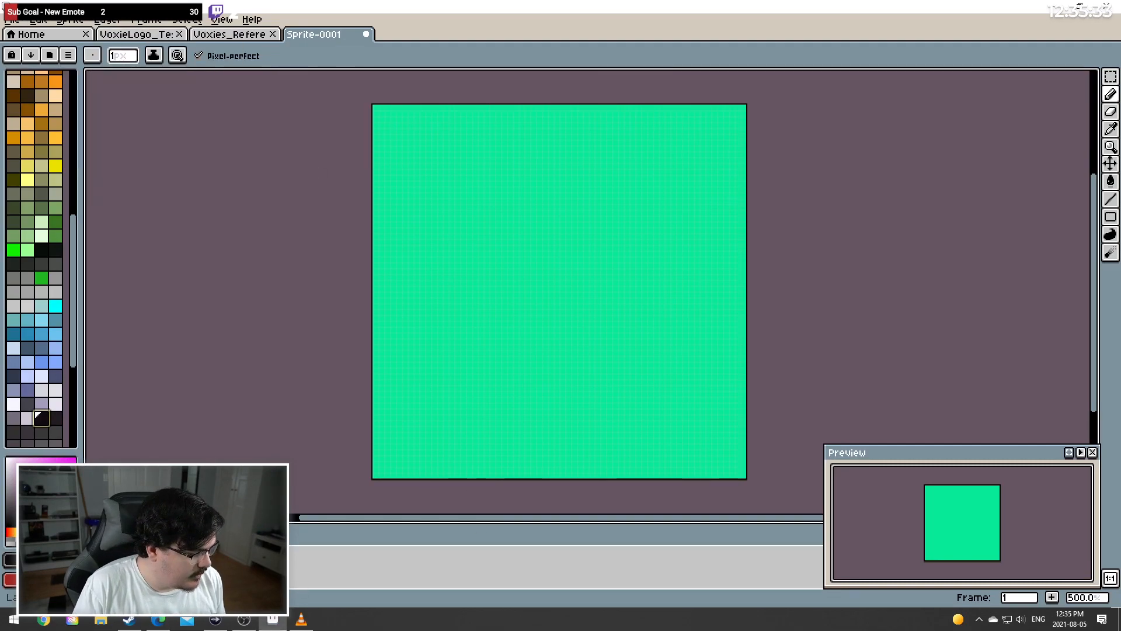
pyautogui.click(475, 404)
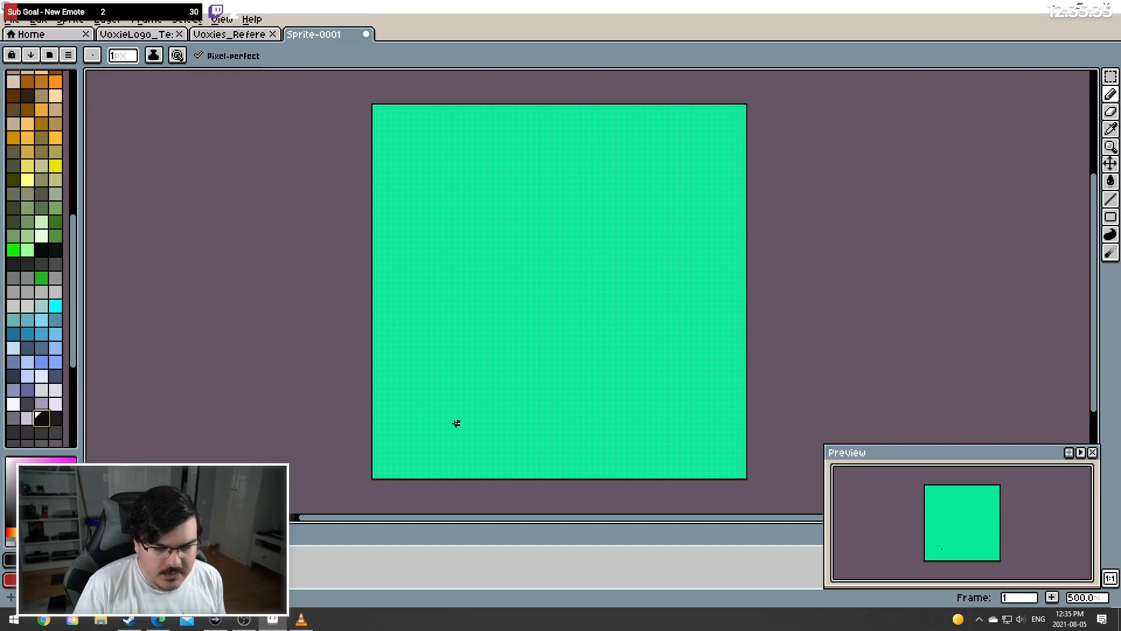
pyautogui.hotkey('ctrl', 'z')
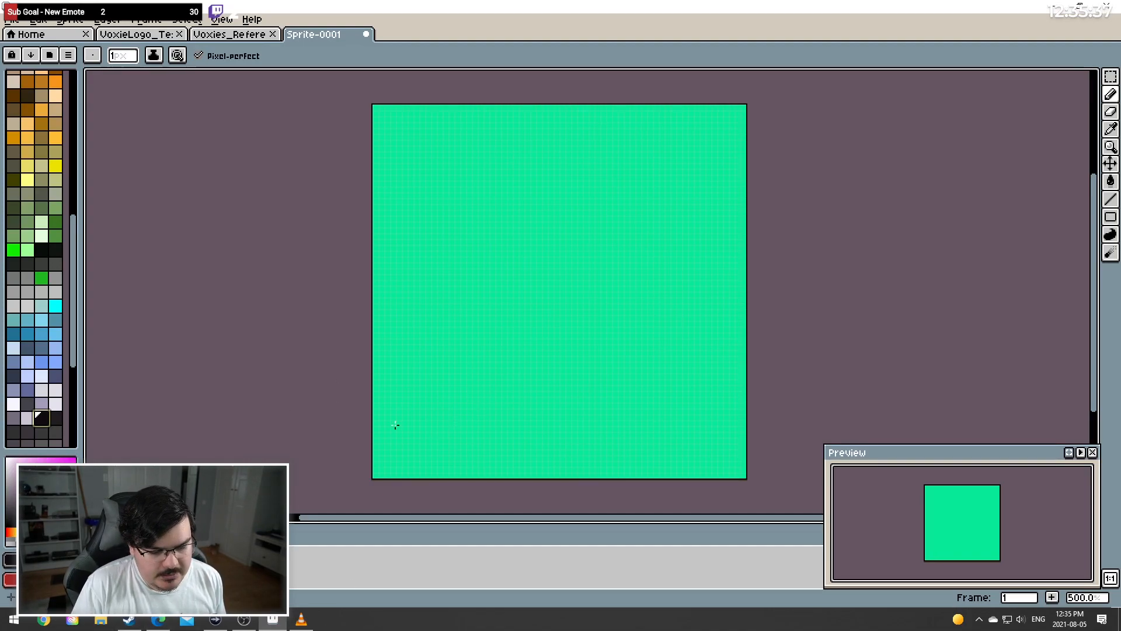
pyautogui.click(434, 474)
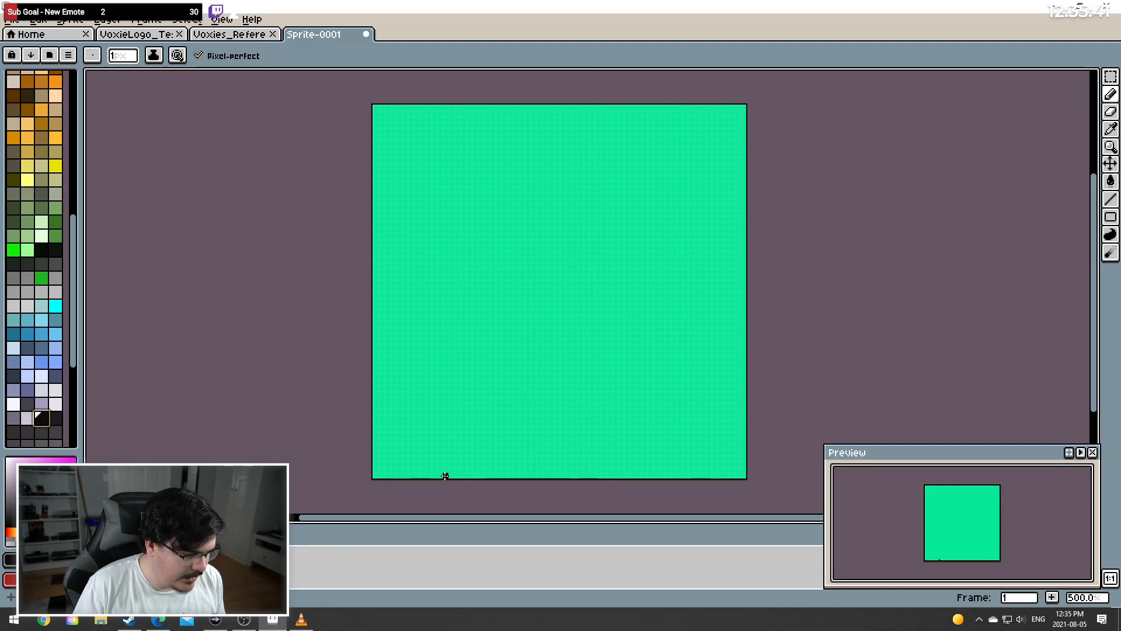
pyautogui.moveTo(445, 447); pyautogui.dragTo(491, 327)
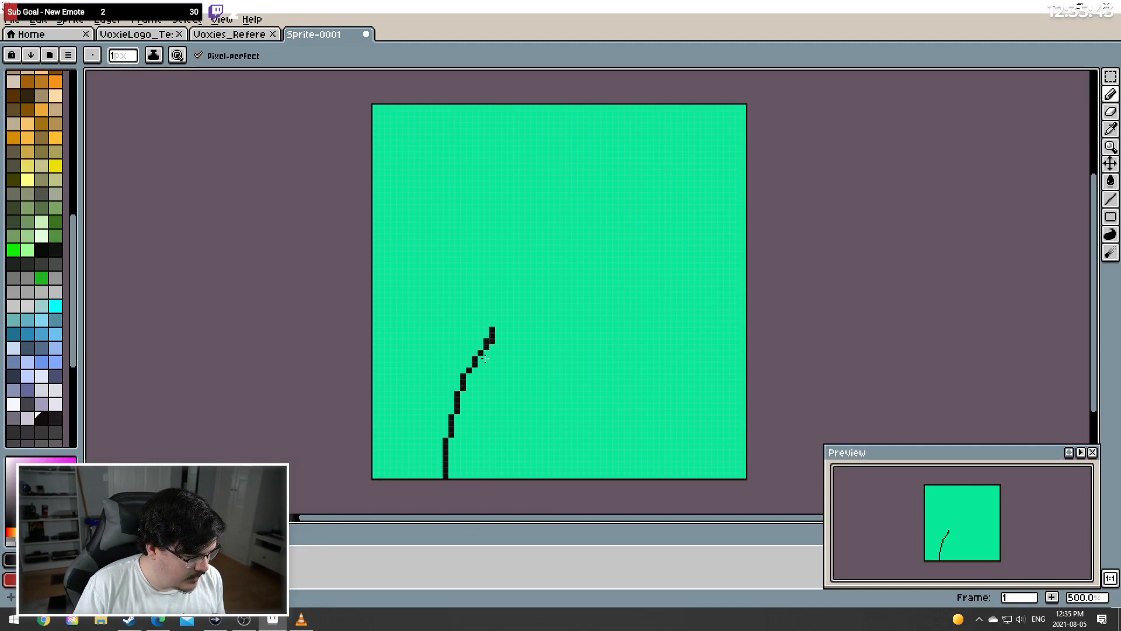
pyautogui.hotkey('ctrl', 'z')
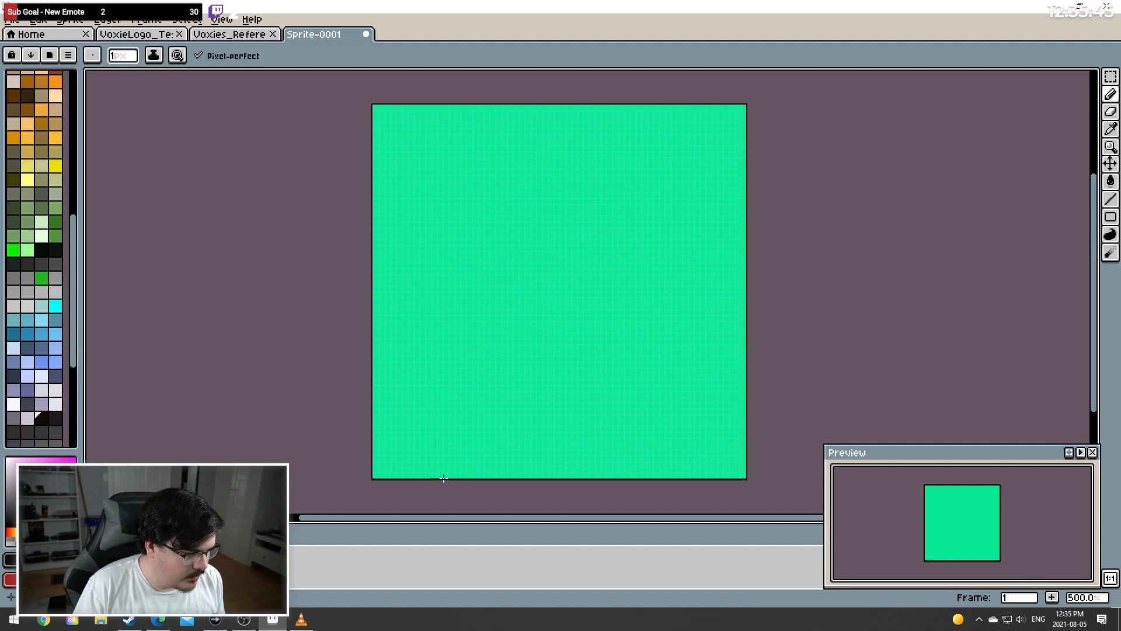
pyautogui.moveTo(445, 475)
pyautogui.mouseDown()
pyautogui.moveTo(461, 369)
pyautogui.moveTo(488, 328)
pyautogui.mouseUp()
pyautogui.hotkey('ctrl', 'z')
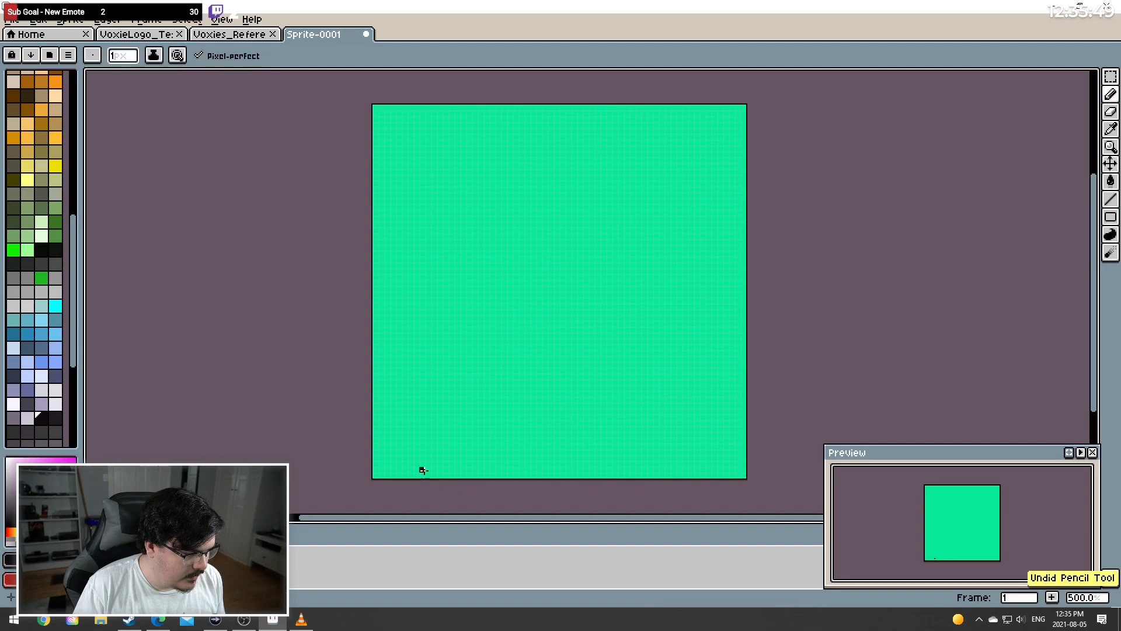
pyautogui.moveTo(434, 475)
pyautogui.mouseDown()
pyautogui.moveTo(450, 382)
pyautogui.moveTo(465, 356)
pyautogui.mouseUp()
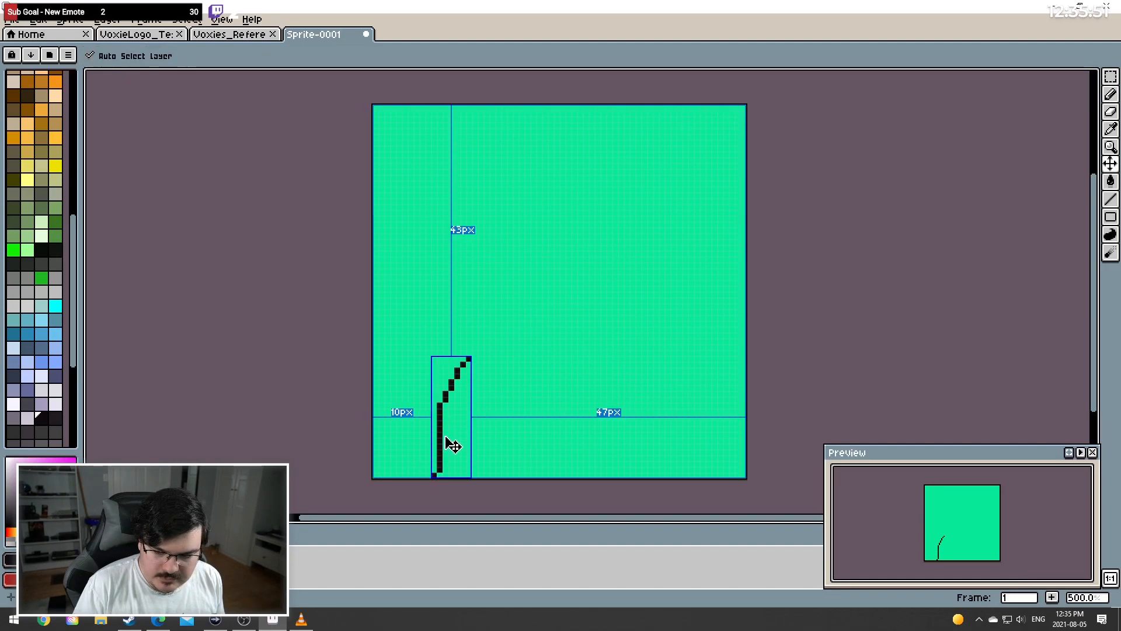
pyautogui.hotkey('ctrl', 'z')
# Draw the cat's left shoulder in near-black Pencil, curving up from the canvas's bottom edge to a small hooked fold at the neck
pyautogui.click(439, 476)
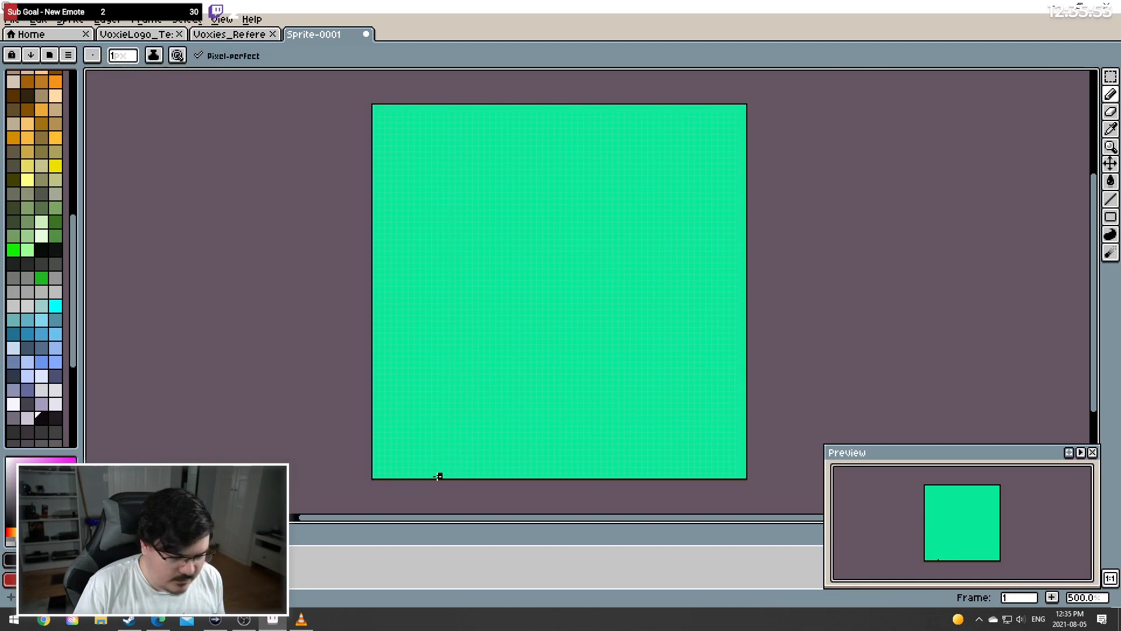
pyautogui.moveTo(439, 475)
pyautogui.mouseDown()
pyautogui.moveTo(449, 415)
pyautogui.moveTo(492, 347)
pyautogui.moveTo(469, 344)
pyautogui.moveTo(495, 335)
pyautogui.mouseUp()
pyautogui.hotkey('ctrl', 'z')
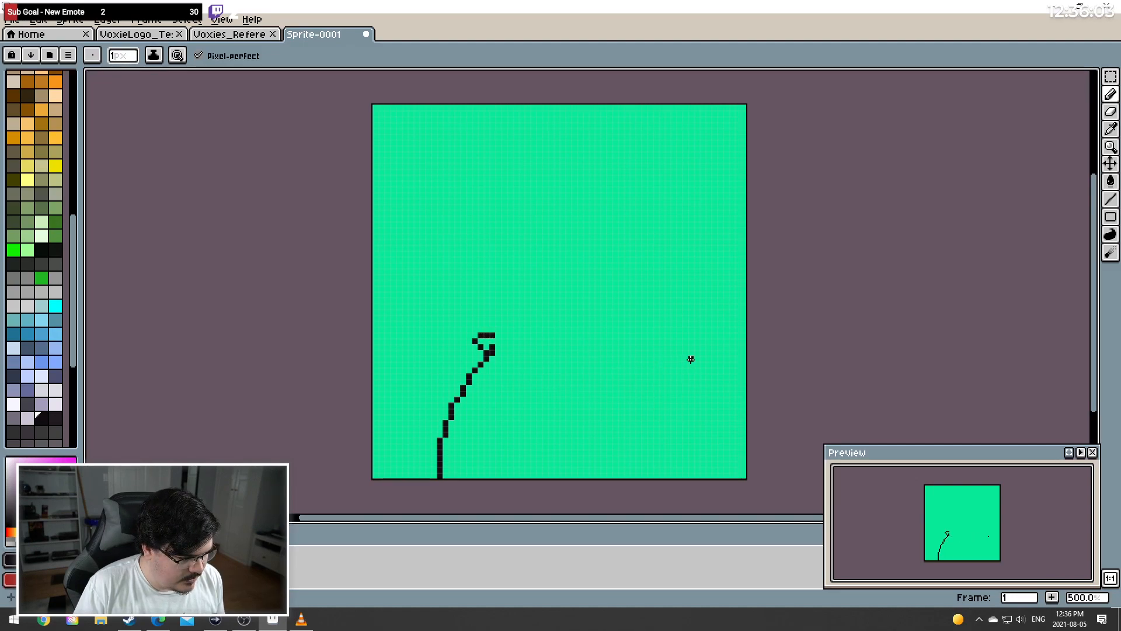
# Draw the matching right shoulder curve down to the canvas's bottom edge and add a zigzag collar fold above it
pyautogui.moveTo(690, 359)
pyautogui.mouseDown()
pyautogui.moveTo(726, 400)
pyautogui.moveTo(733, 476)
pyautogui.mouseUp()
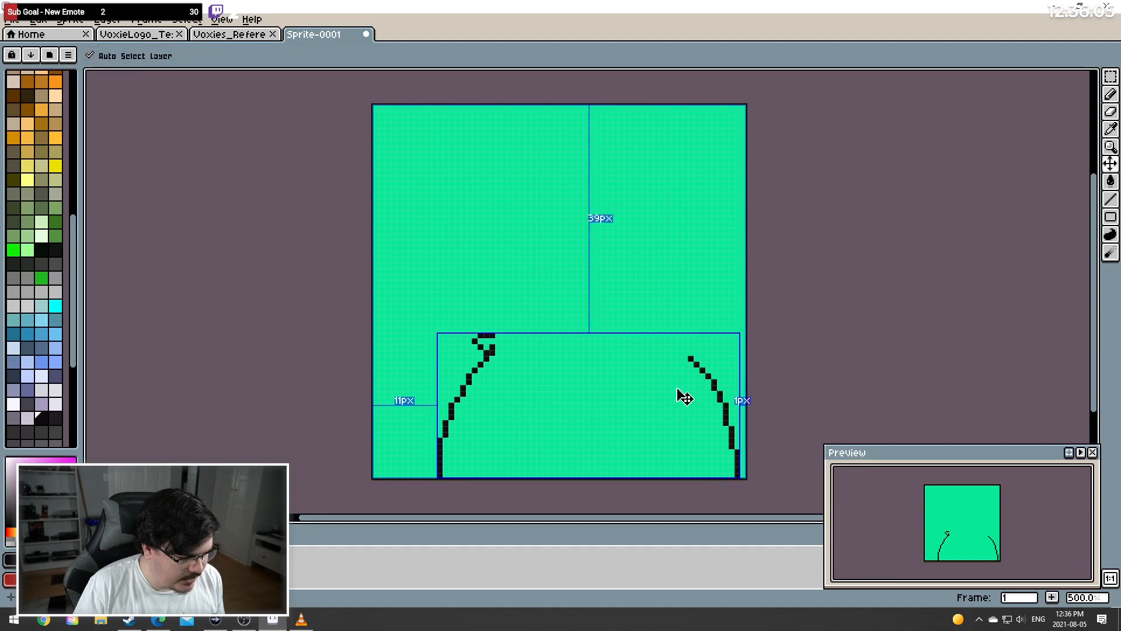
pyautogui.hotkey('ctrl', 'z')
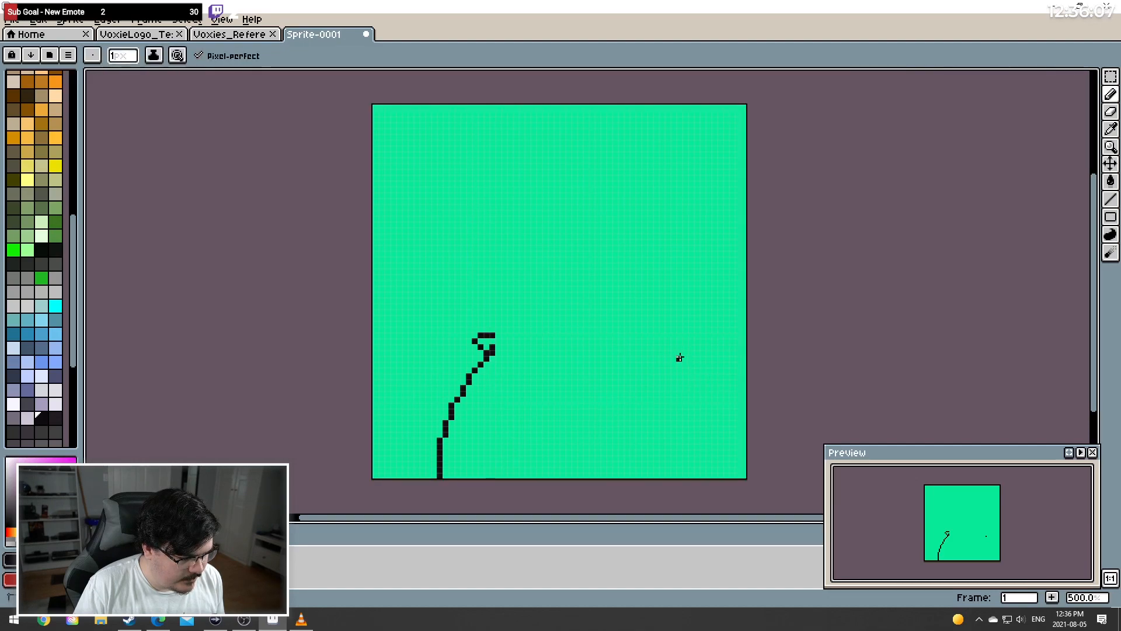
pyautogui.moveTo(680, 357)
pyautogui.mouseDown()
pyautogui.moveTo(720, 439)
pyautogui.moveTo(725, 476)
pyautogui.mouseUp()
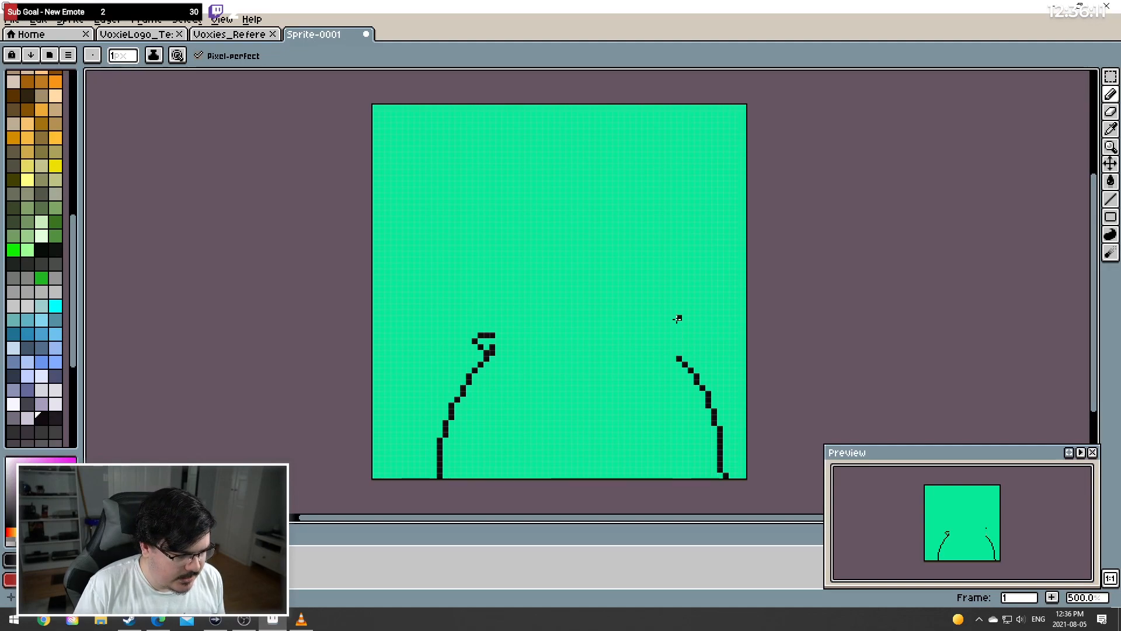
pyautogui.moveTo(695, 330)
pyautogui.mouseDown()
pyautogui.moveTo(712, 349)
pyautogui.moveTo(715, 364)
pyautogui.moveTo(692, 369)
pyautogui.mouseUp()
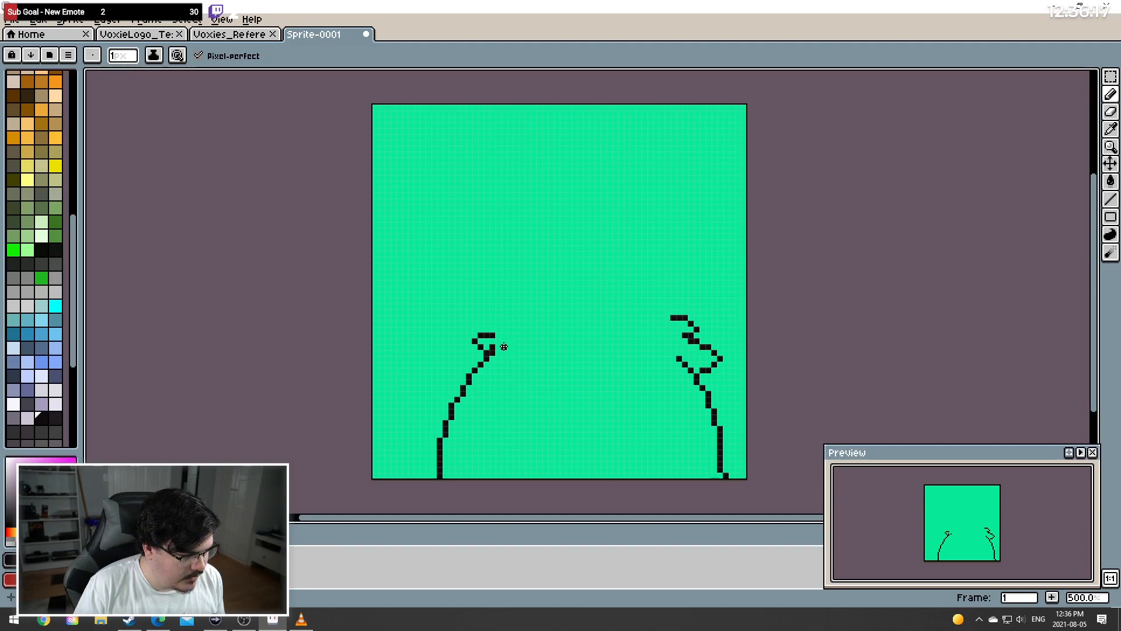
pyautogui.moveTo(504, 346)
pyautogui.mouseDown()
pyautogui.moveTo(464, 302)
pyautogui.moveTo(462, 277)
pyautogui.mouseUp()
pyautogui.hotkey('ctrl', 'z')
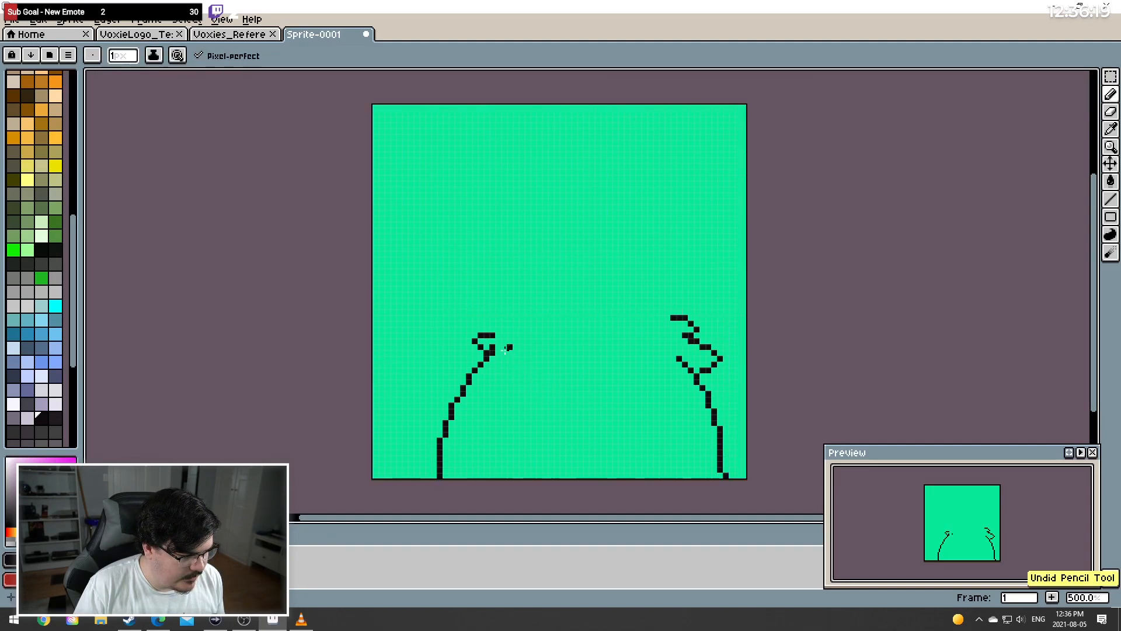
pyautogui.moveTo(487, 334)
pyautogui.mouseDown()
pyautogui.moveTo(450, 295)
pyautogui.moveTo(439, 260)
pyautogui.moveTo(447, 197)
pyautogui.moveTo(481, 139)
pyautogui.moveTo(528, 138)
pyautogui.moveTo(539, 173)
pyautogui.mouseUp()
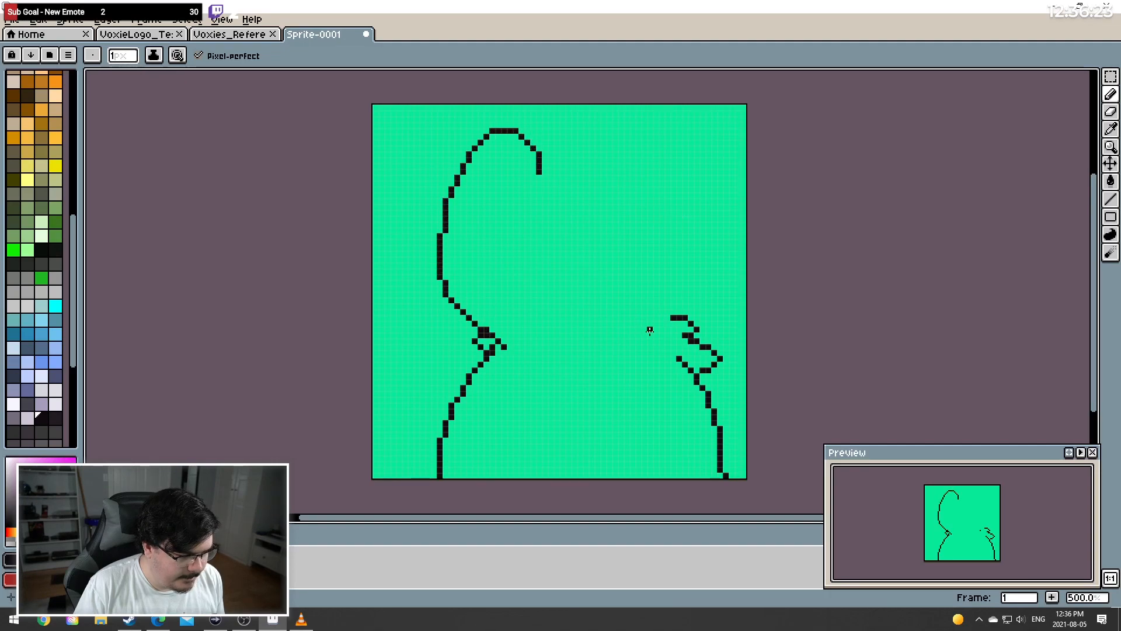
pyautogui.hotkey('ctrl', 'z')
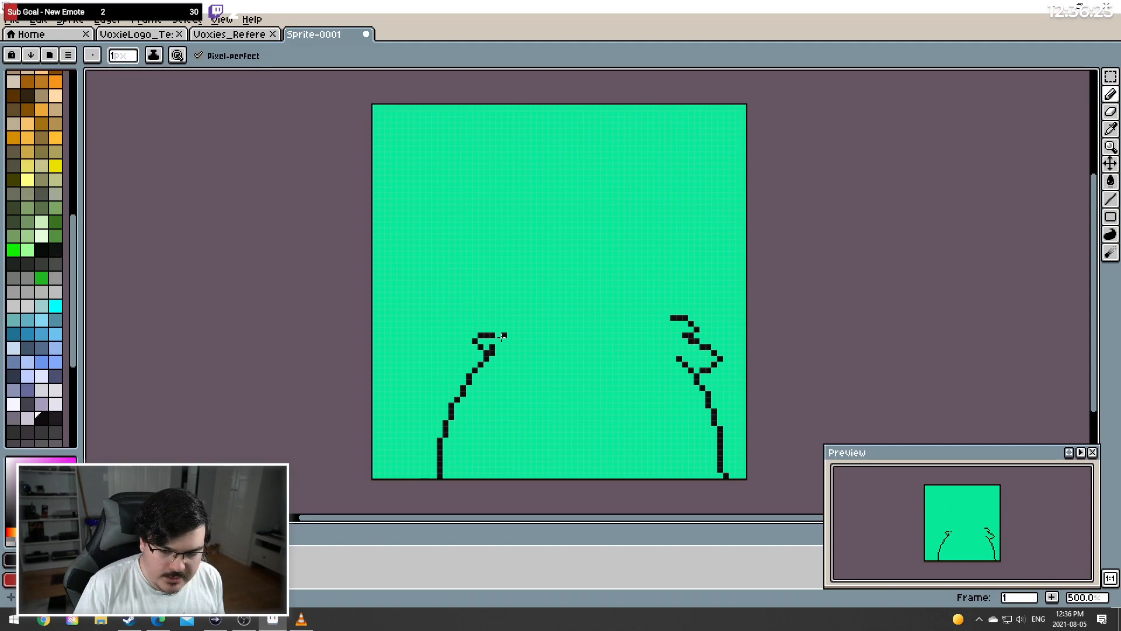
pyautogui.moveTo(495, 340)
pyautogui.mouseDown()
pyautogui.moveTo(462, 305)
pyautogui.moveTo(489, 244)
pyautogui.mouseUp()
pyautogui.hotkey('ctrl', 'z')
pyautogui.moveTo(509, 352)
pyautogui.mouseDown()
pyautogui.moveTo(465, 304)
pyautogui.moveTo(464, 270)
pyautogui.moveTo(497, 216)
pyautogui.moveTo(497, 158)
pyautogui.moveTo(581, 195)
pyautogui.mouseUp()
pyautogui.hotkey('ctrl', 'z')
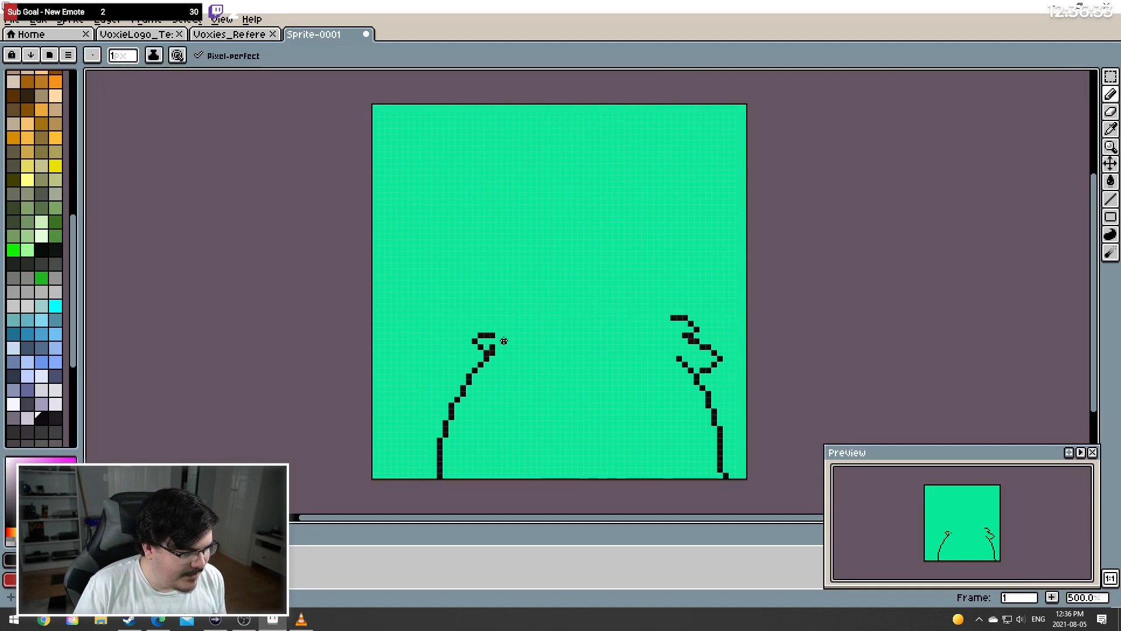
pyautogui.moveTo(504, 340)
pyautogui.mouseDown()
pyautogui.moveTo(469, 315)
pyautogui.moveTo(445, 274)
pyautogui.moveTo(457, 227)
pyautogui.moveTo(513, 141)
pyautogui.moveTo(540, 124)
pyautogui.mouseUp()
pyautogui.hotkey('ctrl', 'z')
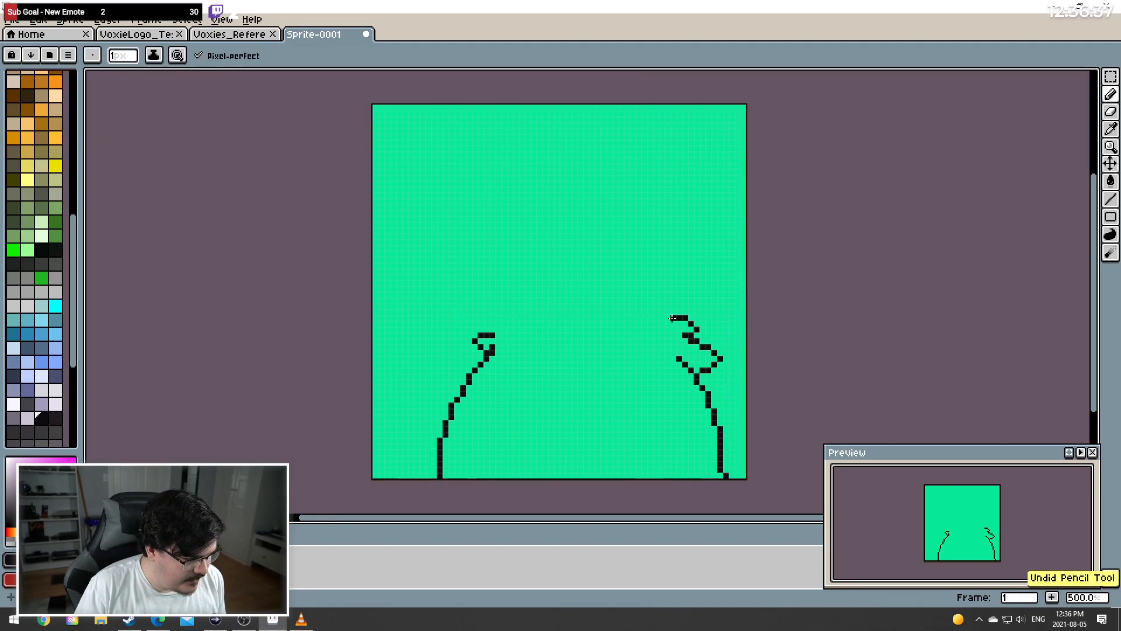
pyautogui.click(562, 177)
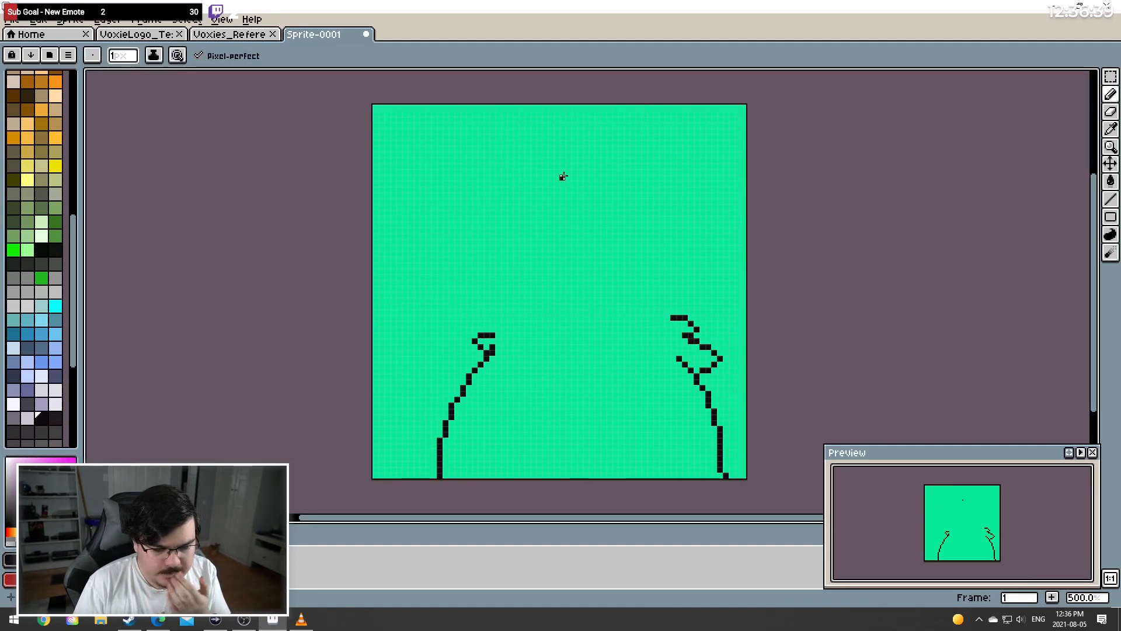
pyautogui.hotkey('ctrl', 'z')
# Draw the tall rounded right ear and continue the line down the side of the head and under the right cheek
pyautogui.moveTo(609, 148)
pyautogui.mouseDown()
pyautogui.moveTo(634, 108)
pyautogui.moveTo(660, 108)
pyautogui.moveTo(686, 154)
pyautogui.mouseUp()
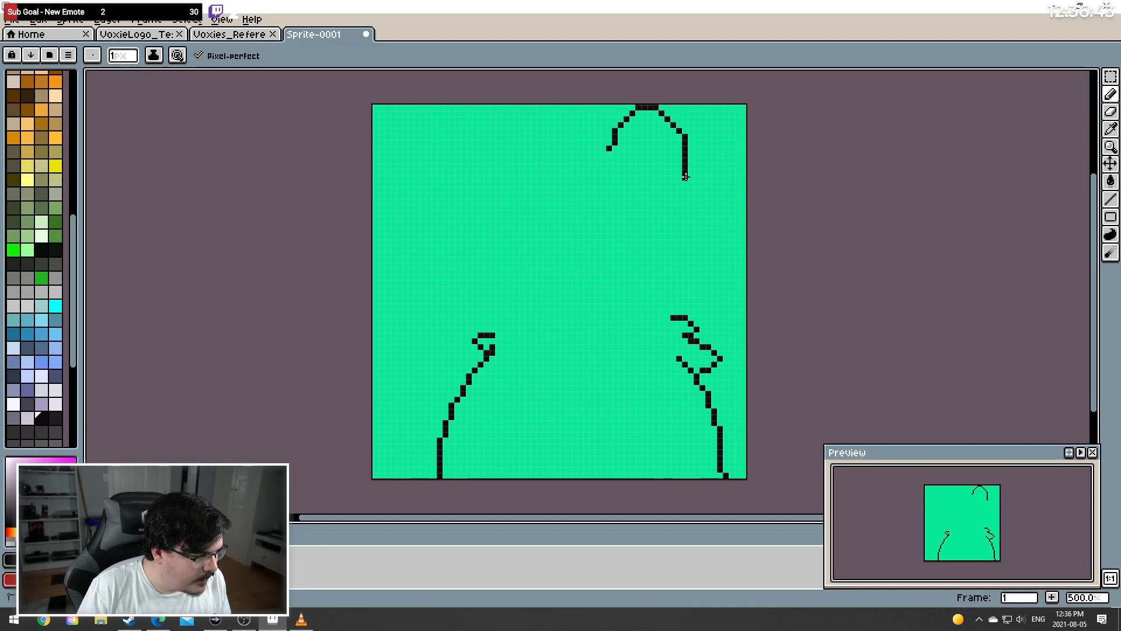
pyautogui.hotkey('ctrl', 'z')
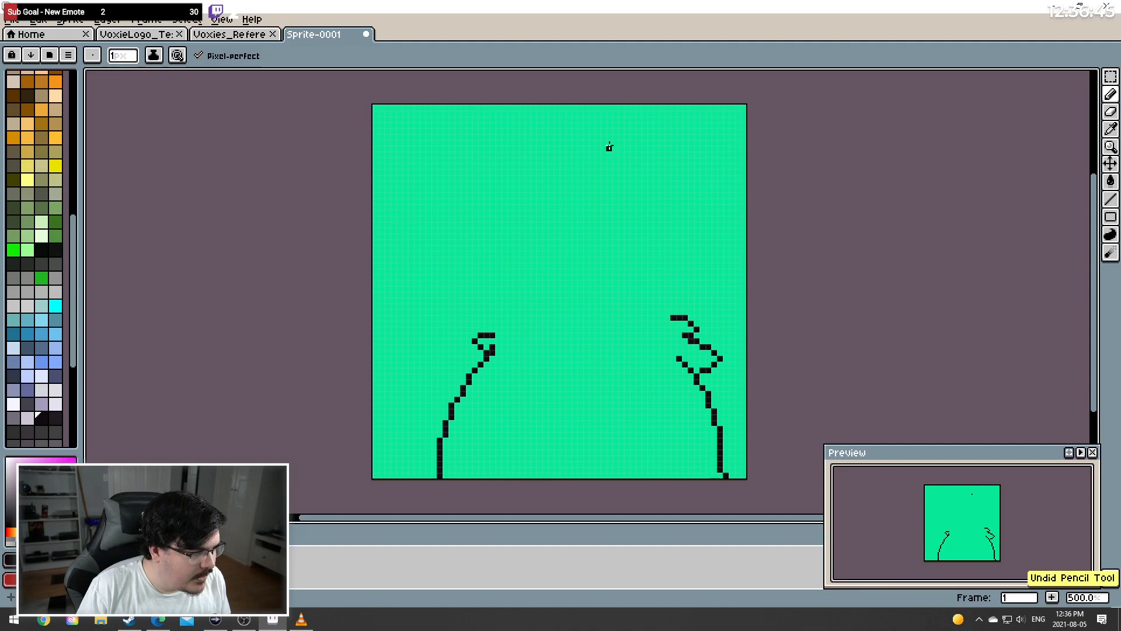
pyautogui.moveTo(603, 154)
pyautogui.mouseDown()
pyautogui.moveTo(620, 126)
pyautogui.moveTo(658, 107)
pyautogui.moveTo(702, 136)
pyautogui.moveTo(714, 264)
pyautogui.moveTo(661, 346)
pyautogui.mouseUp()
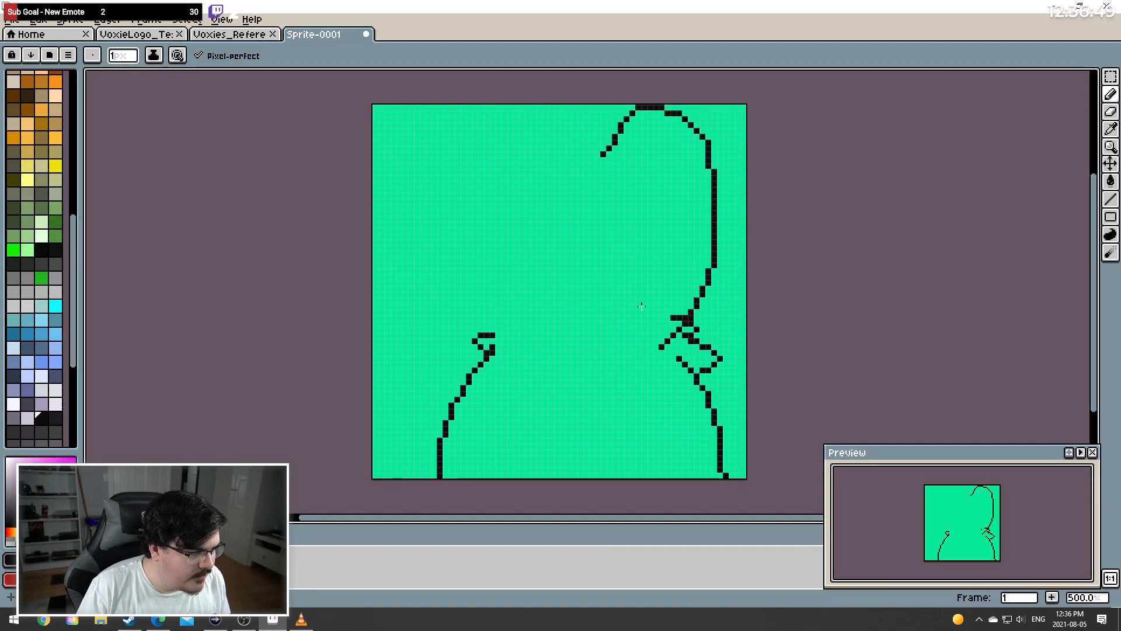
pyautogui.hotkey('ctrl', 'z')
pyautogui.moveTo(609, 177)
pyautogui.mouseDown()
pyautogui.moveTo(646, 113)
pyautogui.moveTo(673, 112)
pyautogui.moveTo(707, 155)
pyautogui.moveTo(690, 279)
pyautogui.moveTo(673, 318)
pyautogui.moveTo(613, 347)
pyautogui.mouseUp()
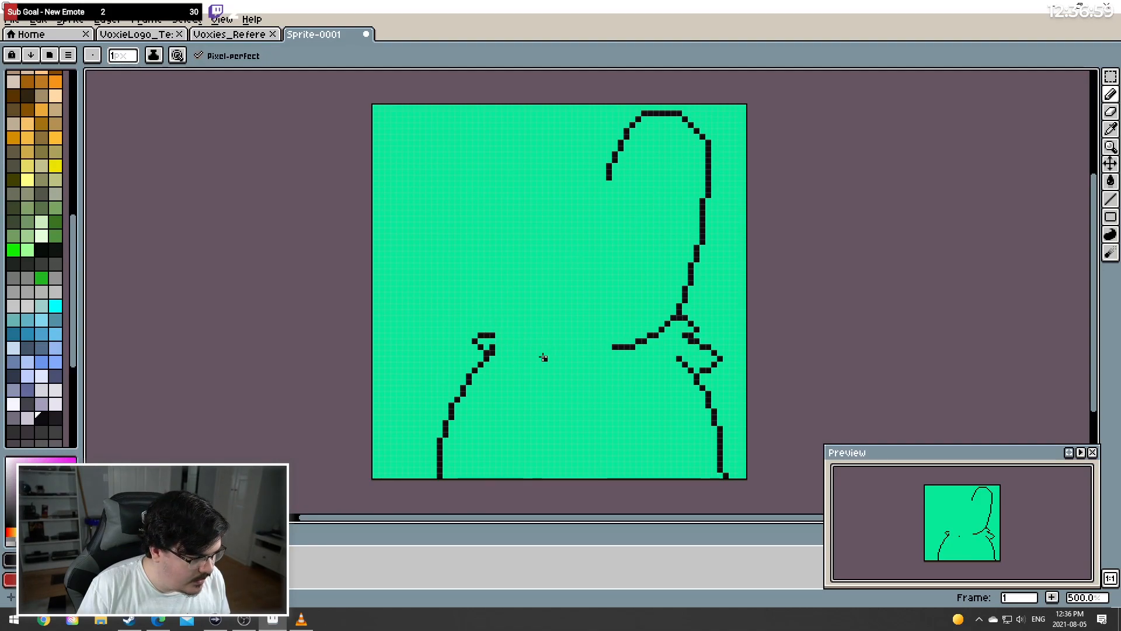
pyautogui.moveTo(539, 347)
pyautogui.mouseDown()
pyautogui.moveTo(460, 304)
pyautogui.moveTo(445, 278)
pyautogui.moveTo(454, 231)
pyautogui.mouseUp()
pyautogui.hotkey('ctrl', 'z')
pyautogui.moveTo(491, 330)
pyautogui.mouseDown()
pyautogui.moveTo(457, 298)
pyautogui.moveTo(451, 263)
pyautogui.moveTo(480, 202)
pyautogui.moveTo(481, 137)
pyautogui.moveTo(502, 109)
pyautogui.moveTo(578, 156)
pyautogui.mouseUp()
pyautogui.hotkey('ctrl', 'z')
pyautogui.moveTo(496, 332)
pyautogui.mouseDown()
pyautogui.moveTo(437, 262)
pyautogui.moveTo(485, 117)
pyautogui.moveTo(551, 149)
pyautogui.moveTo(573, 185)
pyautogui.moveTo(540, 178)
pyautogui.mouseUp()
pyautogui.hotkey('ctrl', 'z')
pyautogui.moveTo(457, 194)
pyautogui.mouseDown()
pyautogui.moveTo(455, 166)
pyautogui.moveTo(482, 123)
pyautogui.mouseUp()
pyautogui.hotkey('ctrl', 'z')
# Draw the rounded left ear, join both ears across the top of the head, and outline the left cheek down to the collar
pyautogui.moveTo(468, 194)
pyautogui.mouseDown()
pyautogui.moveTo(456, 155)
pyautogui.moveTo(476, 111)
pyautogui.moveTo(533, 136)
pyautogui.moveTo(544, 178)
pyautogui.mouseUp()
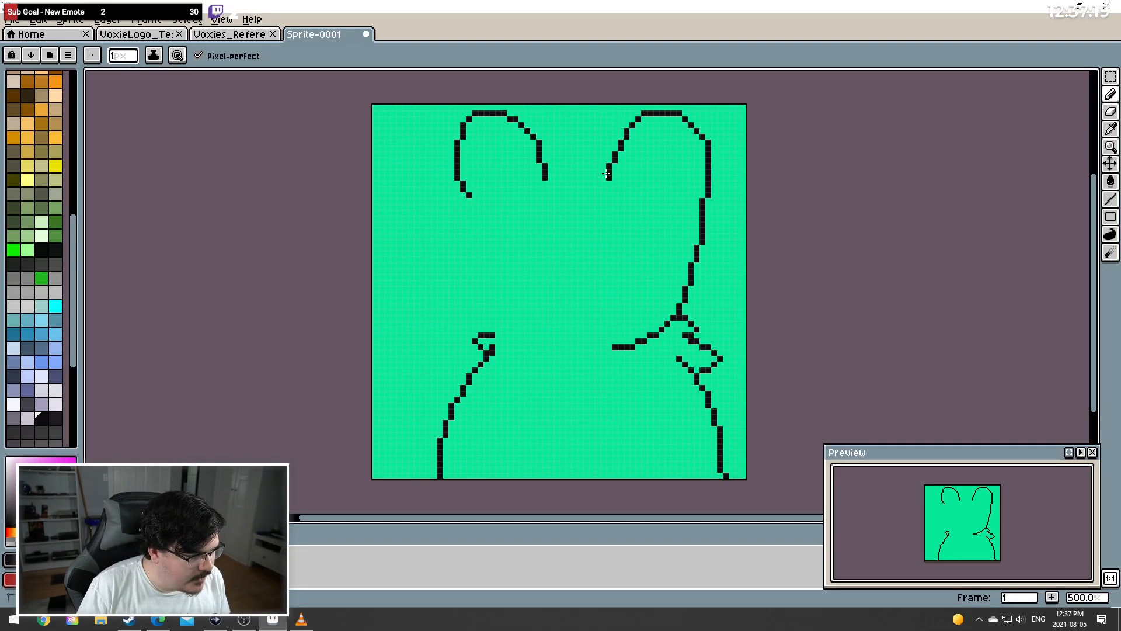
pyautogui.moveTo(609, 176)
pyautogui.mouseDown()
pyautogui.moveTo(597, 196)
pyautogui.moveTo(581, 176)
pyautogui.moveTo(520, 189)
pyautogui.mouseUp()
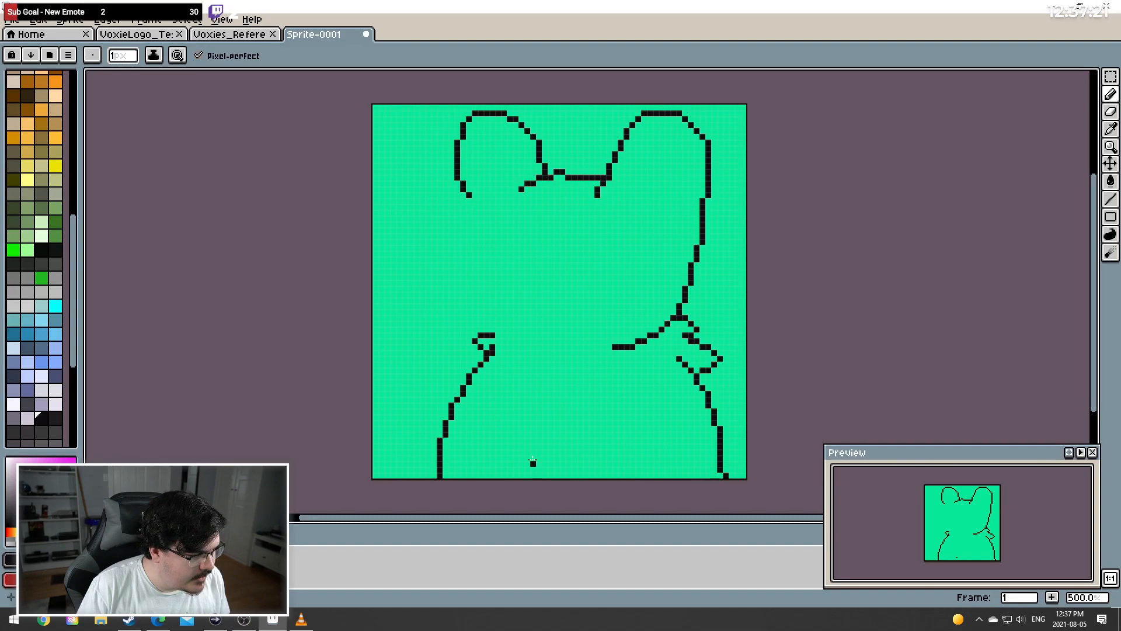
pyautogui.moveTo(500, 342)
pyautogui.mouseDown()
pyautogui.moveTo(454, 297)
pyautogui.moveTo(446, 264)
pyautogui.moveTo(469, 194)
pyautogui.mouseUp()
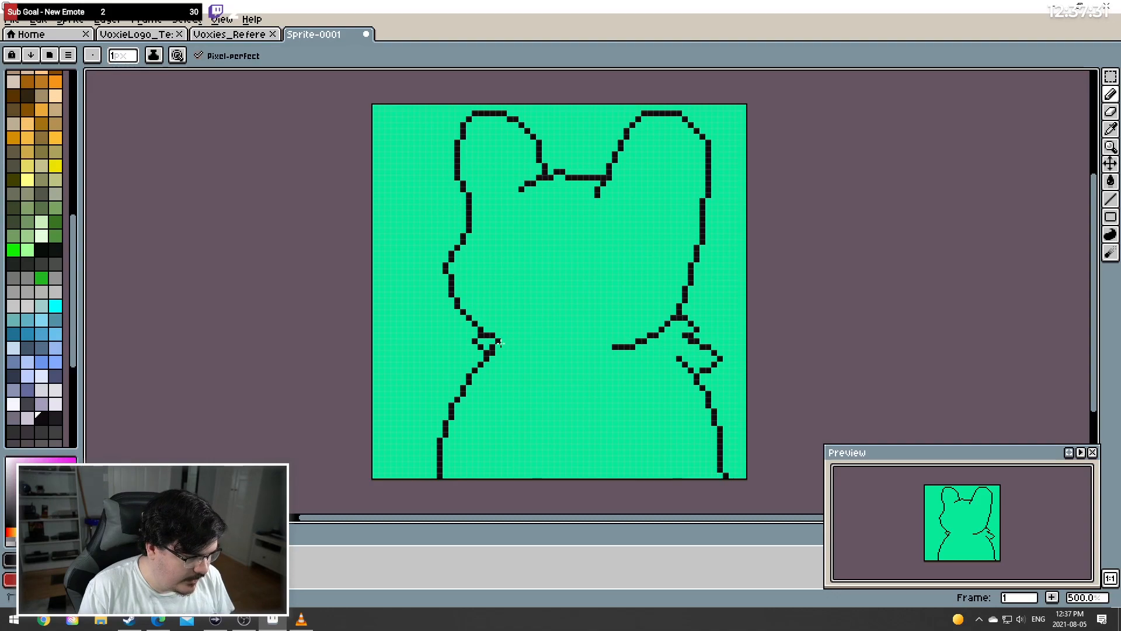
# Close the head outline with a smooth chin curve from the left collar fold to the end of the right cheek line
pyautogui.moveTo(499, 341); pyautogui.dragTo(592, 350)
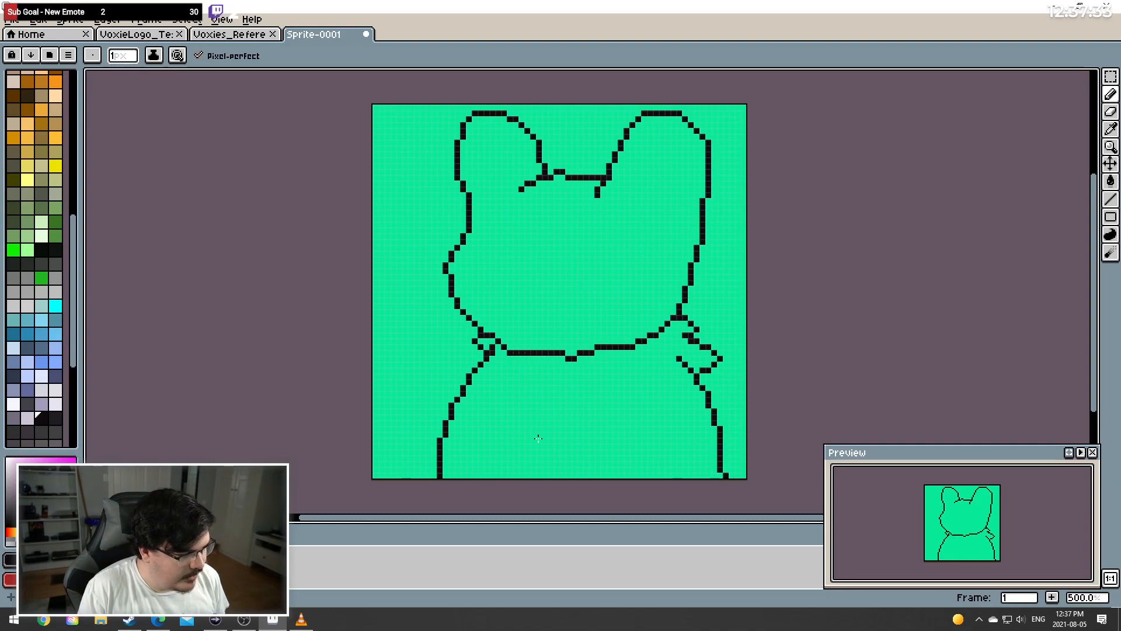
pyautogui.hotkey('ctrl', 'z')
pyautogui.press('b')
pyautogui.moveTo(502, 345)
pyautogui.mouseDown()
pyautogui.moveTo(525, 357)
pyautogui.moveTo(587, 347)
pyautogui.mouseUp()
pyautogui.hotkey('ctrl', 'z')
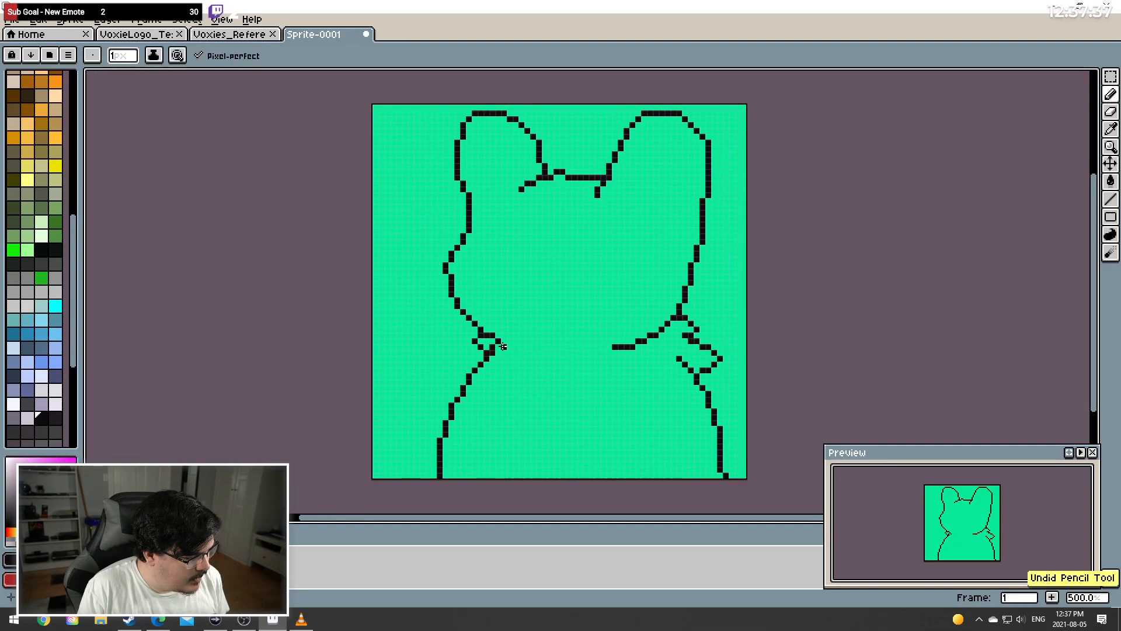
pyautogui.moveTo(499, 342)
pyautogui.mouseDown()
pyautogui.moveTo(606, 347)
pyautogui.moveTo(503, 345)
pyautogui.moveTo(545, 358)
pyautogui.moveTo(613, 347)
pyautogui.mouseUp()
pyautogui.hotkey('ctrl', 'z')
pyautogui.press('b')
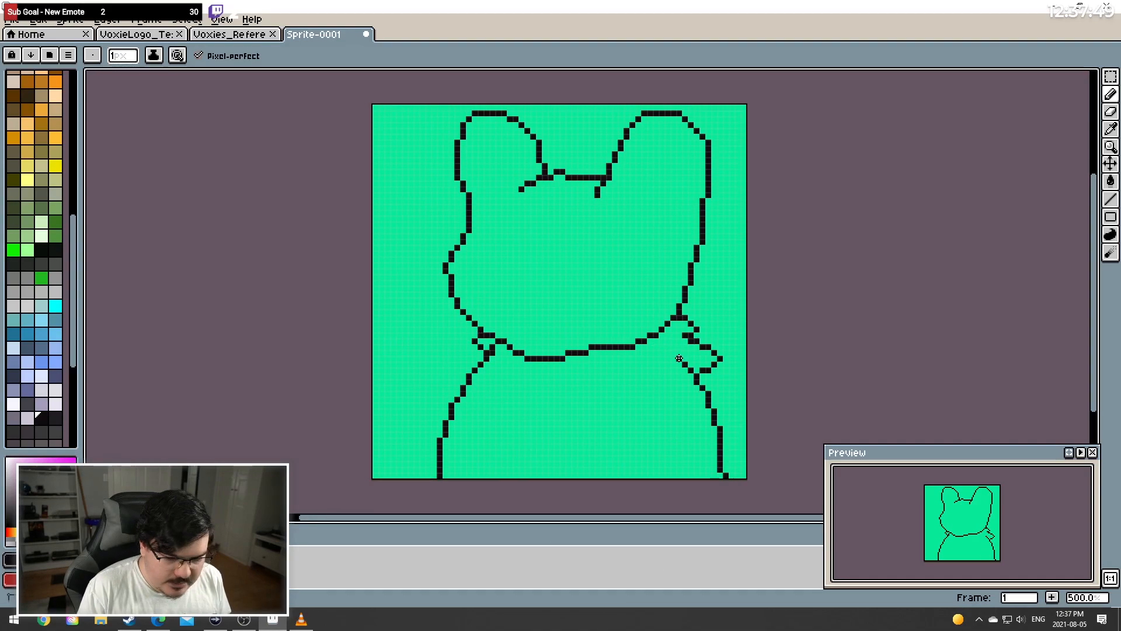
# Draw the collar's lower edges beneath the chin, sloping inward from both shoulders toward the middle of the chest
pyautogui.moveTo(679, 358); pyautogui.dragTo(595, 387)
pyautogui.moveTo(478, 370); pyautogui.dragTo(543, 387)
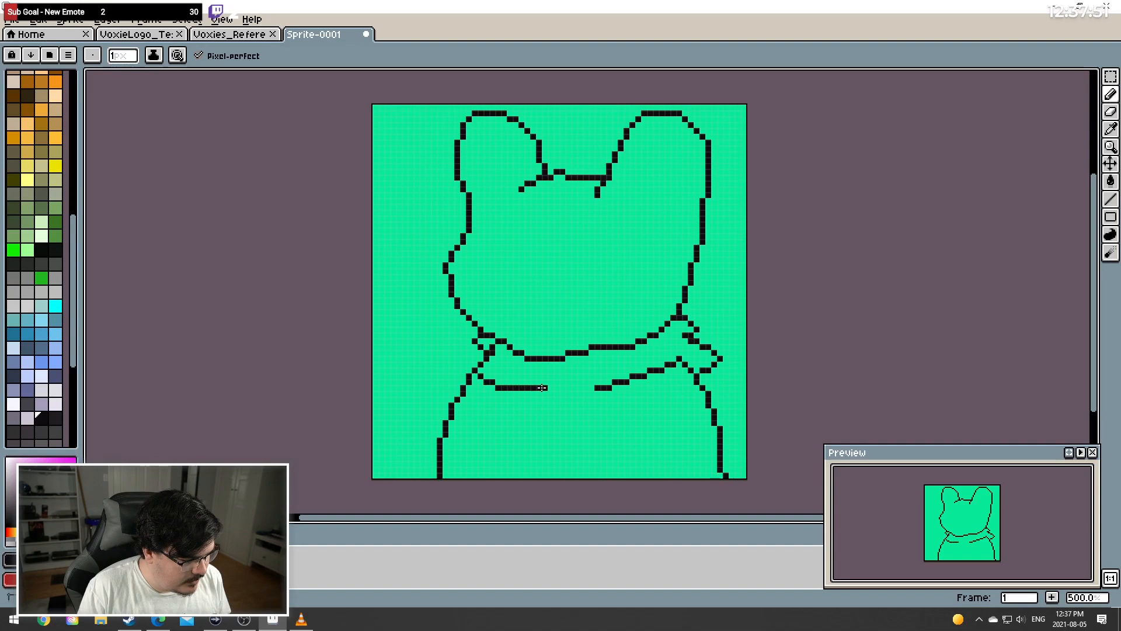
pyautogui.hotkey('ctrl', 'z')
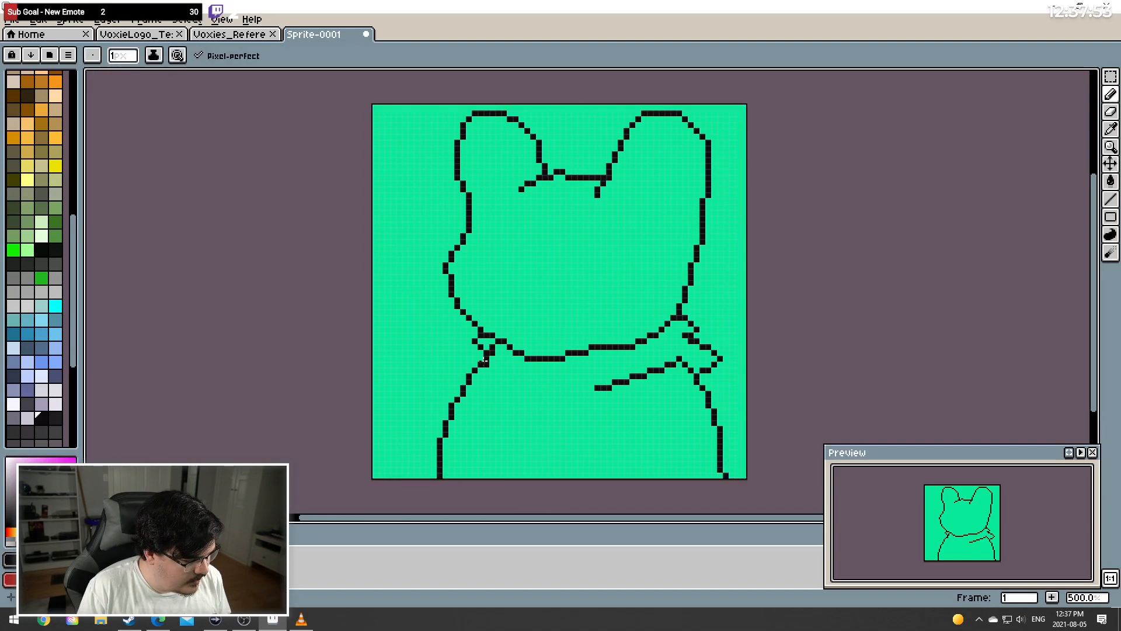
pyautogui.moveTo(489, 350)
pyautogui.mouseDown()
pyautogui.moveTo(543, 379)
pyautogui.moveTo(538, 442)
pyautogui.mouseUp()
# Draw the chest details: short vertical strings below the collar, a horizontal line across them, and two side lines down to the bottom edge
pyautogui.moveTo(574, 380)
pyautogui.mouseDown()
pyautogui.moveTo(580, 433)
pyautogui.moveTo(496, 416)
pyautogui.moveTo(510, 471)
pyautogui.mouseUp()
pyautogui.moveTo(541, 412)
pyautogui.mouseDown()
pyautogui.moveTo(615, 411)
pyautogui.moveTo(613, 486)
pyautogui.mouseUp()
pyautogui.moveTo(515, 453); pyautogui.dragTo(514, 521)
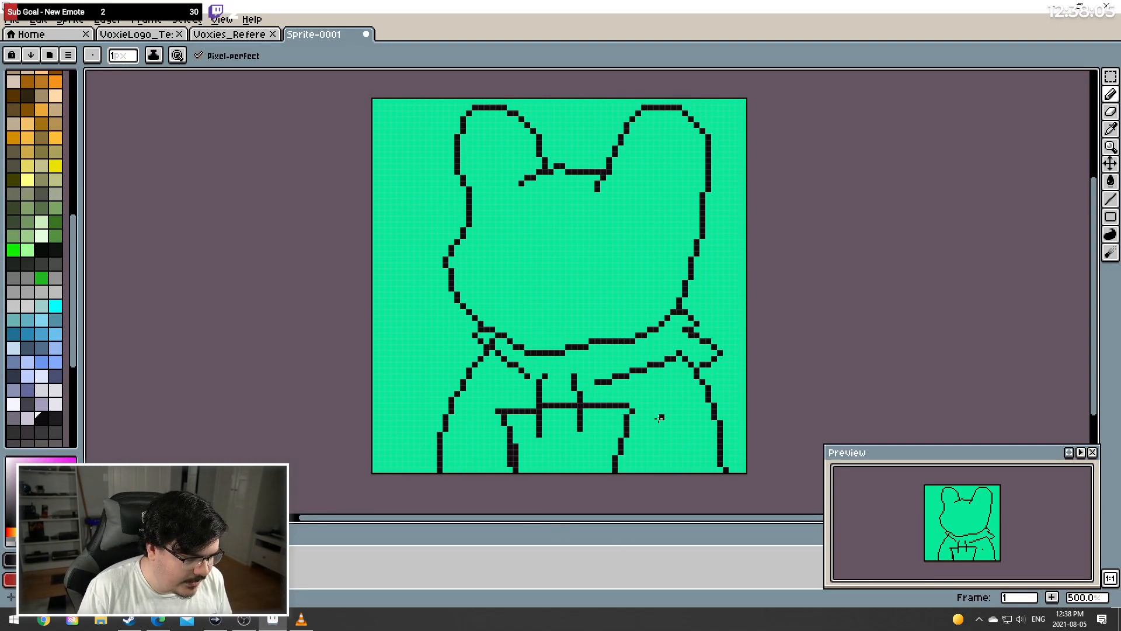
# Draw a short inner arm line on each side of the torso, running down to the canvas's bottom edge
pyautogui.moveTo(650, 429); pyautogui.dragTo(669, 516)
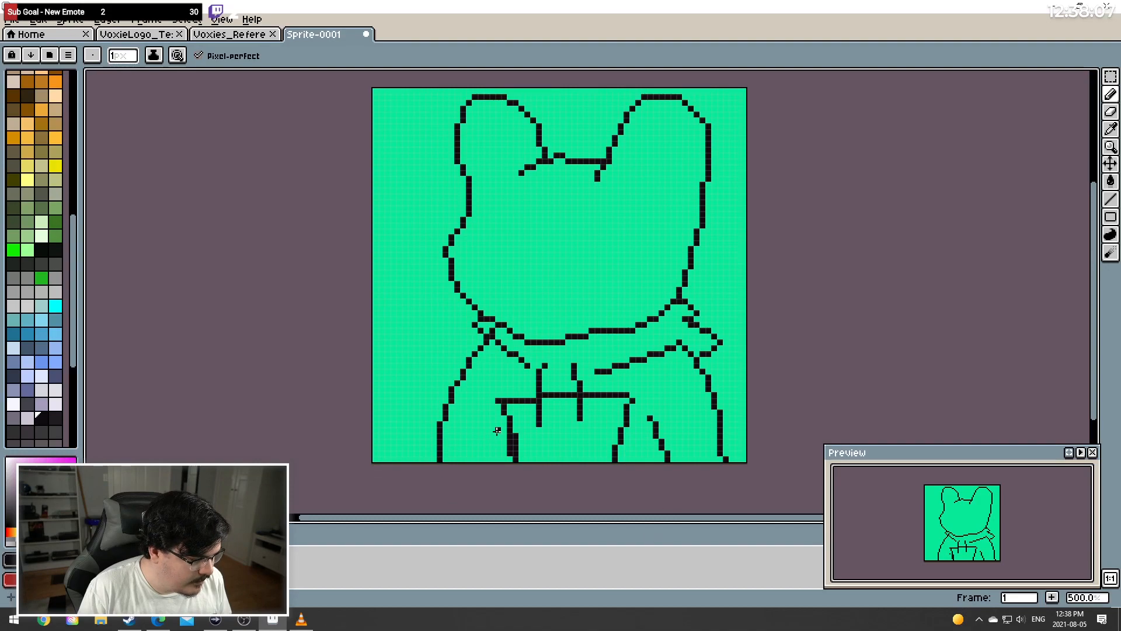
pyautogui.moveTo(498, 430); pyautogui.dragTo(479, 516)
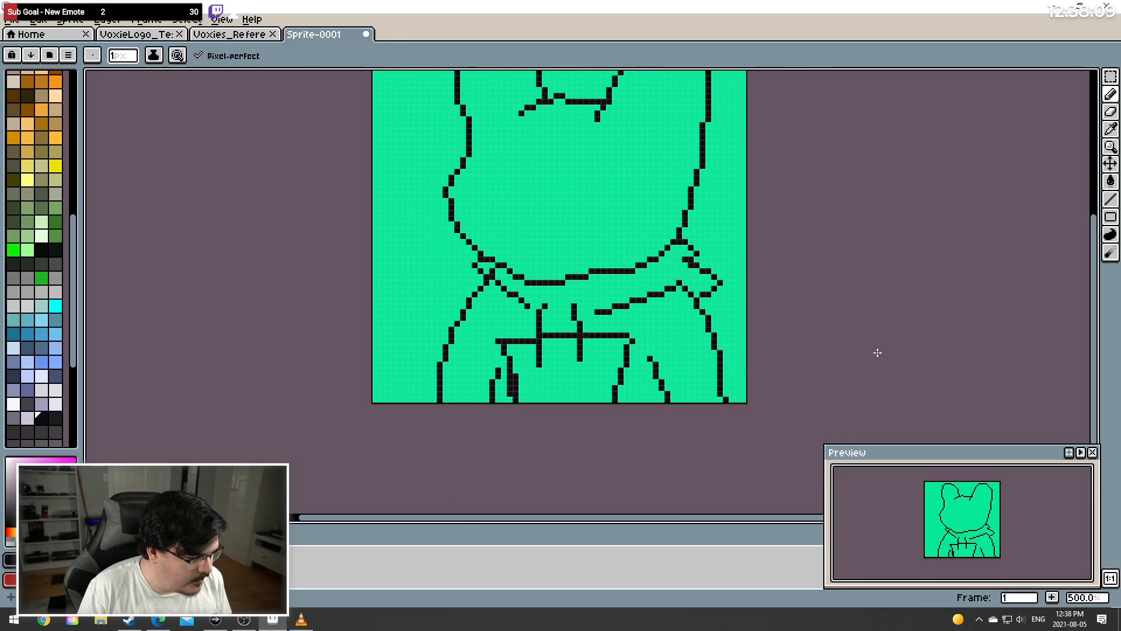
pyautogui.scroll(4, 864, 356)
pyautogui.scroll(-4, 395, 174)
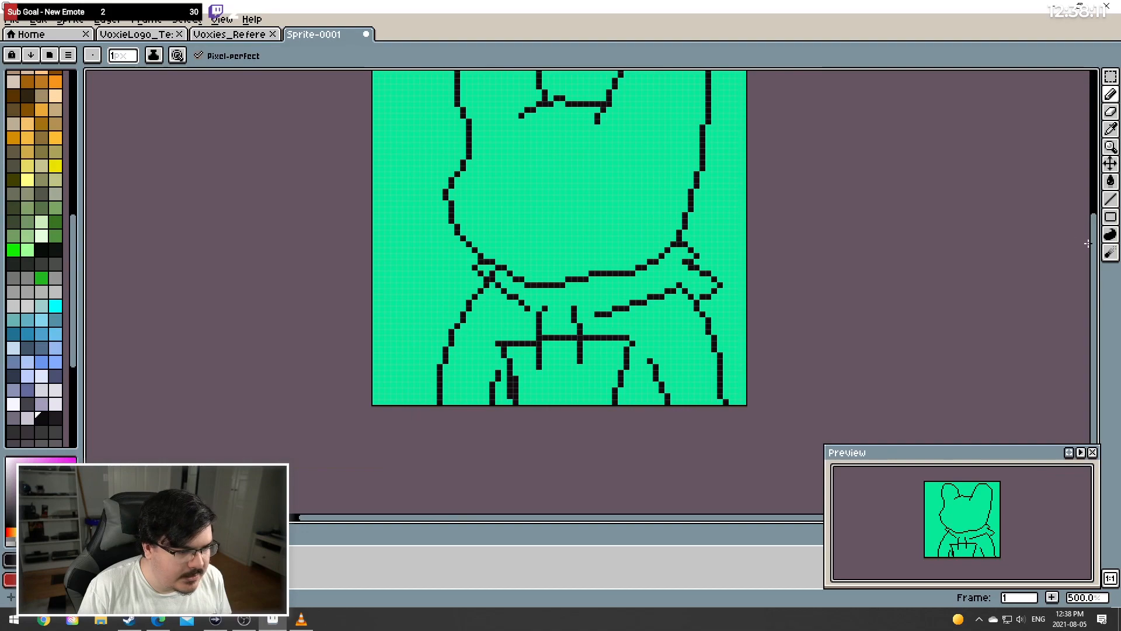
pyautogui.moveTo(1093, 243); pyautogui.dragTo(1079, 194)
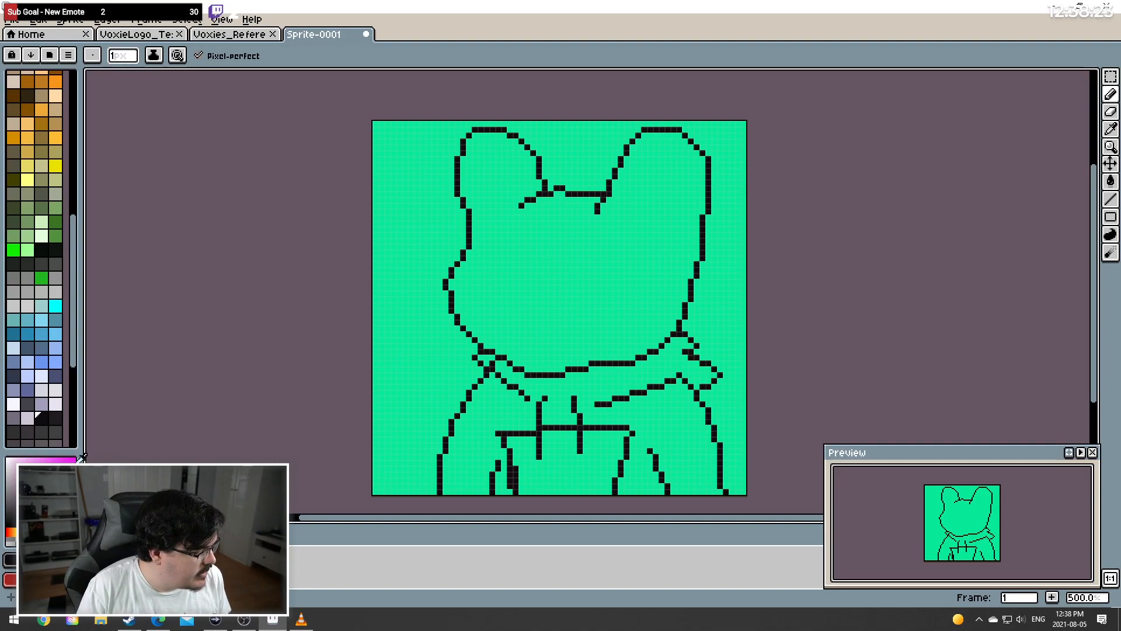
pyautogui.click(510, 264)
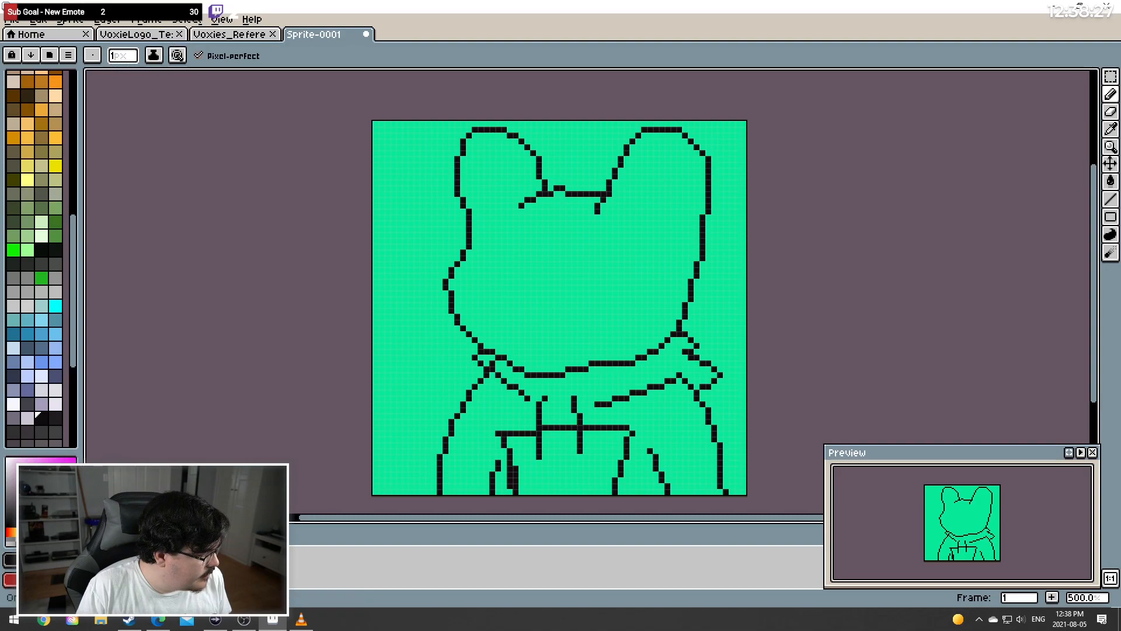
pyautogui.click(527, 286)
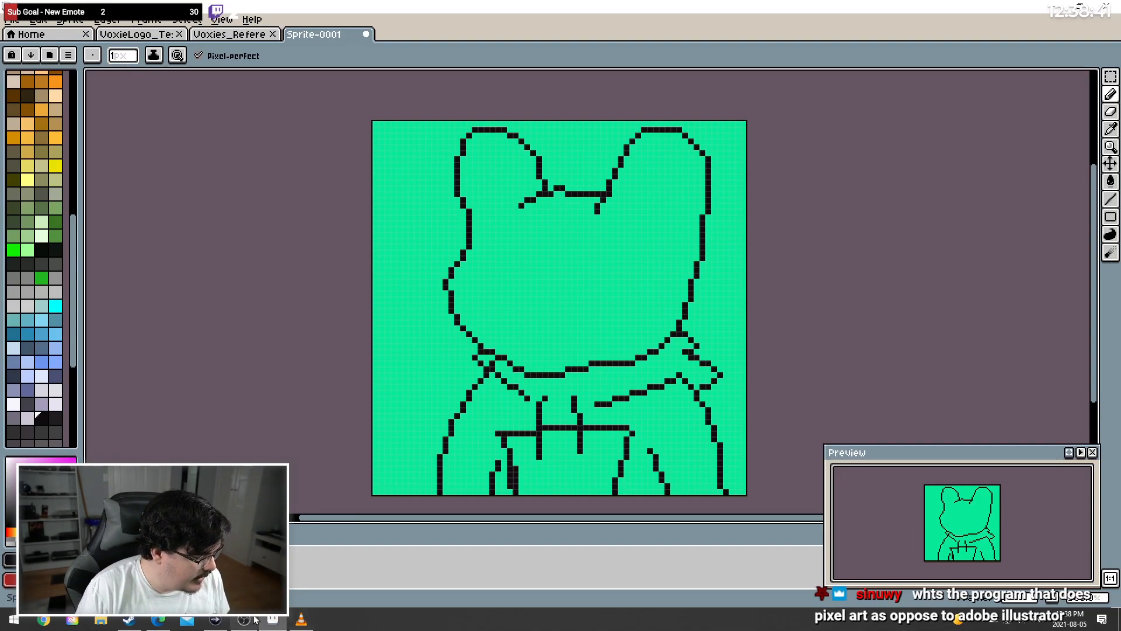
# Switch to Steam and open Aseprite's page in the games and software library
pyautogui.click(138, 621)
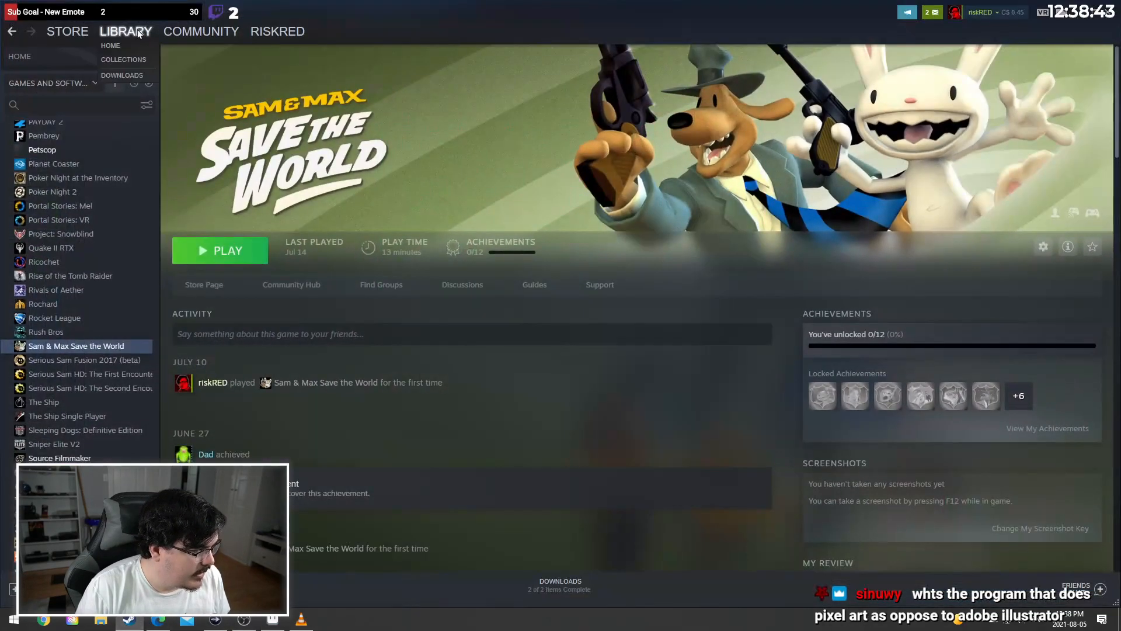
pyautogui.click(67, 31)
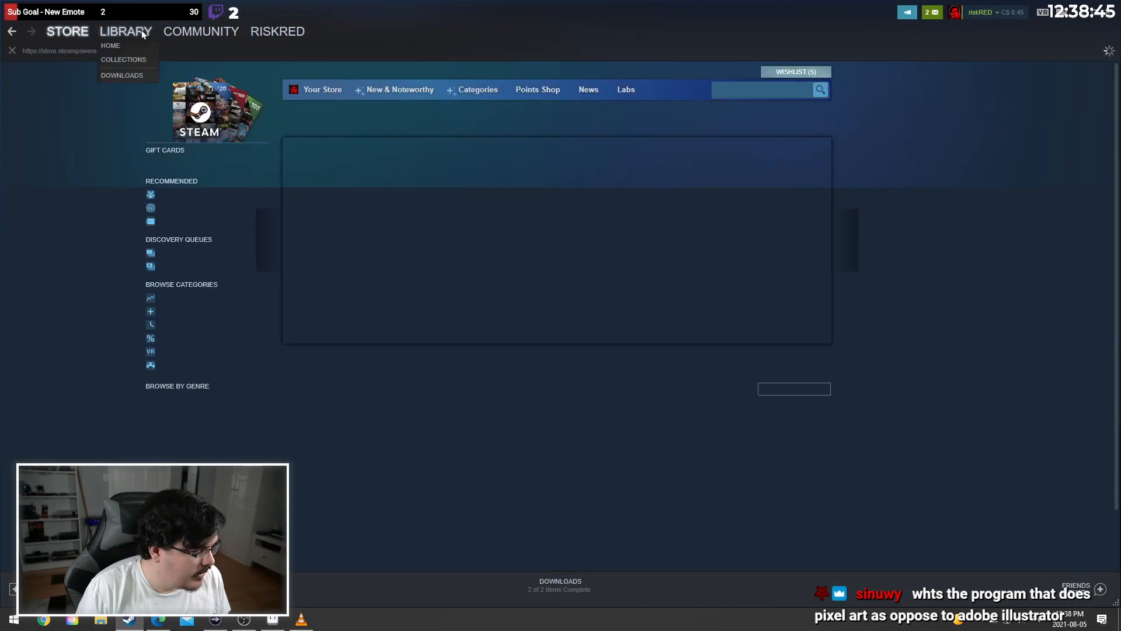
pyautogui.click(125, 31)
pyautogui.scroll(5, 61, 400)
pyautogui.scroll(15, 75, 376)
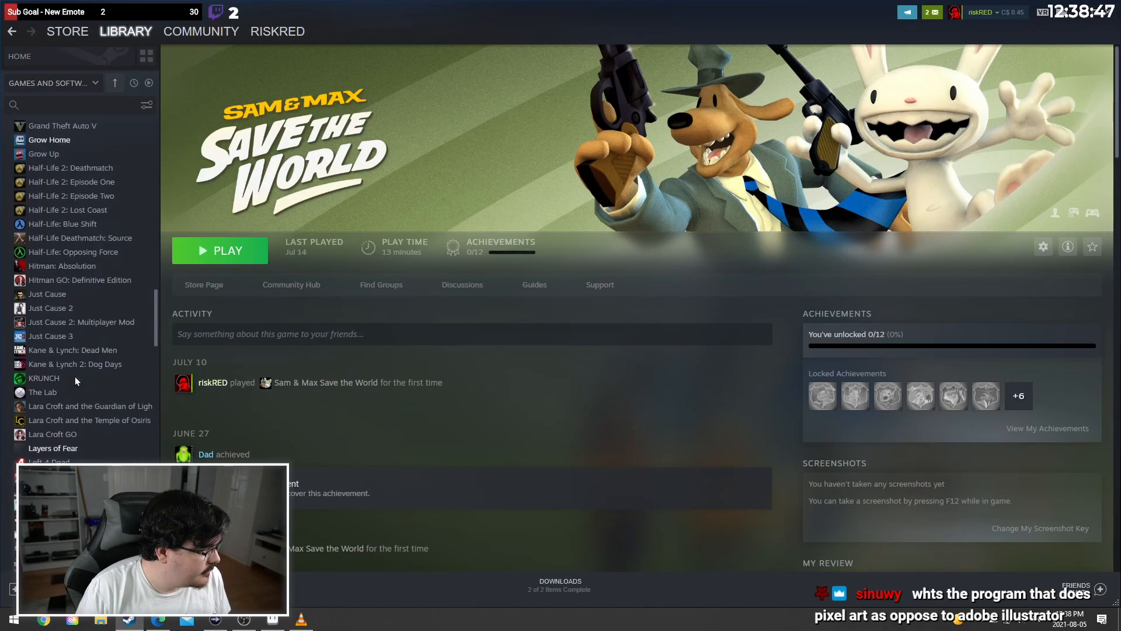
pyautogui.scroll(4, 82, 315)
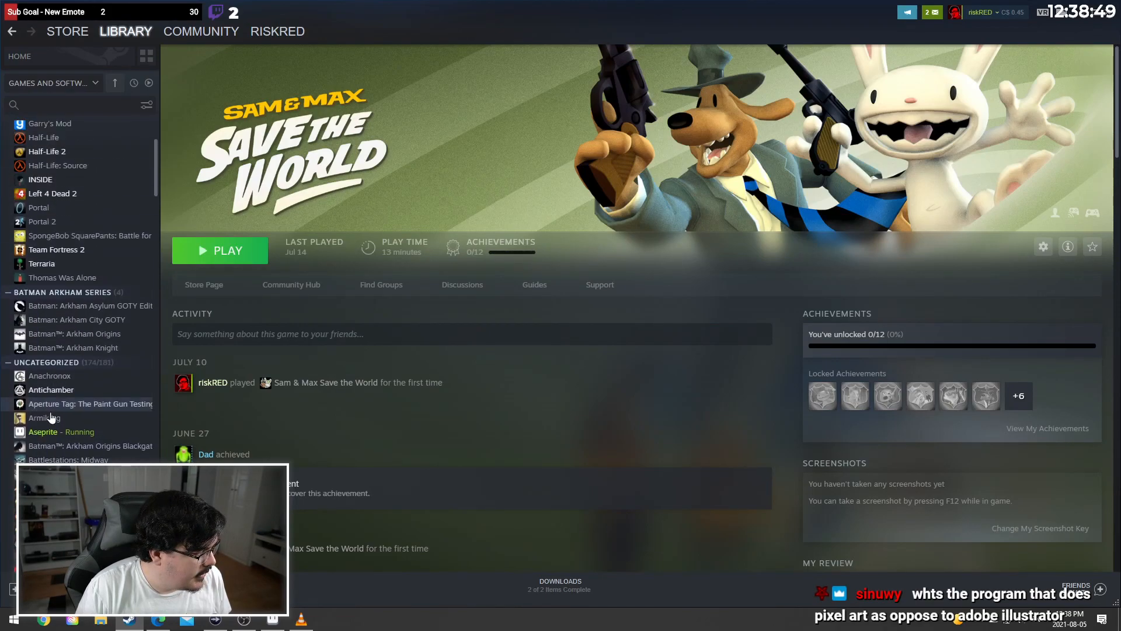
pyautogui.click(58, 431)
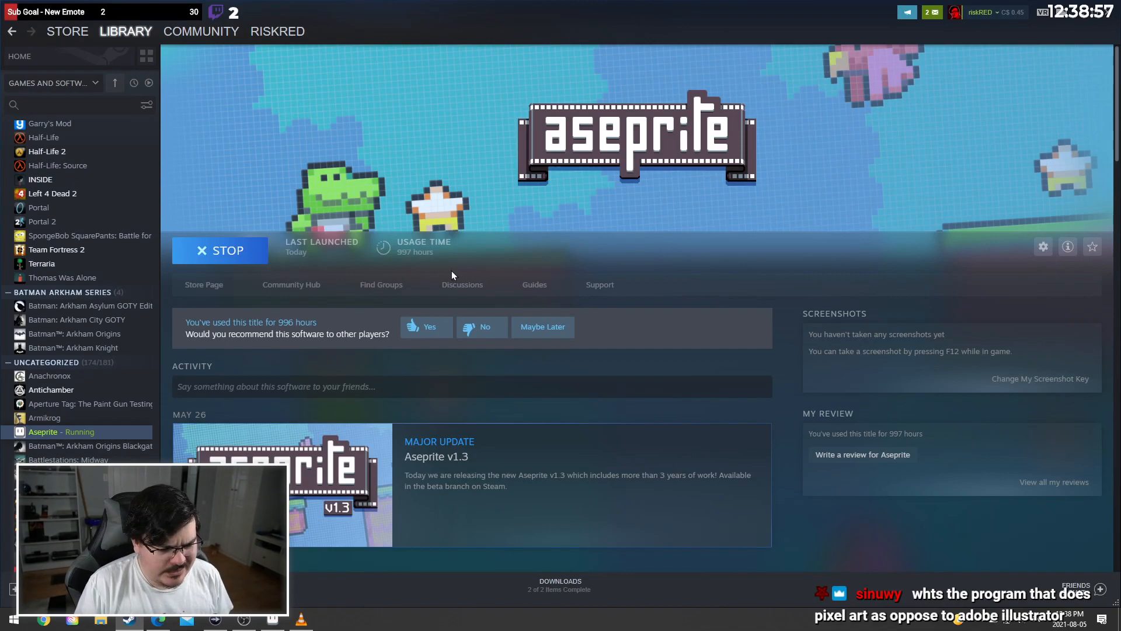
# View Aseprite's Steam store page and return to the cat drawing in Aseprite
pyautogui.click(223, 285)
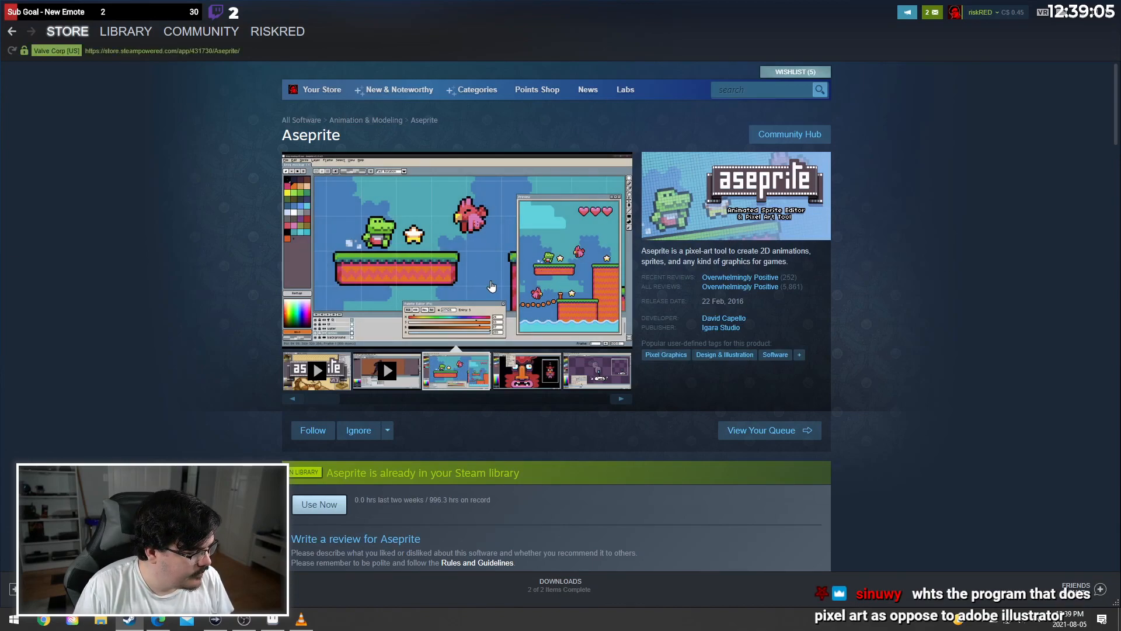
pyautogui.scroll(-1, 1107, 25)
pyautogui.scroll(1, 1107, 25)
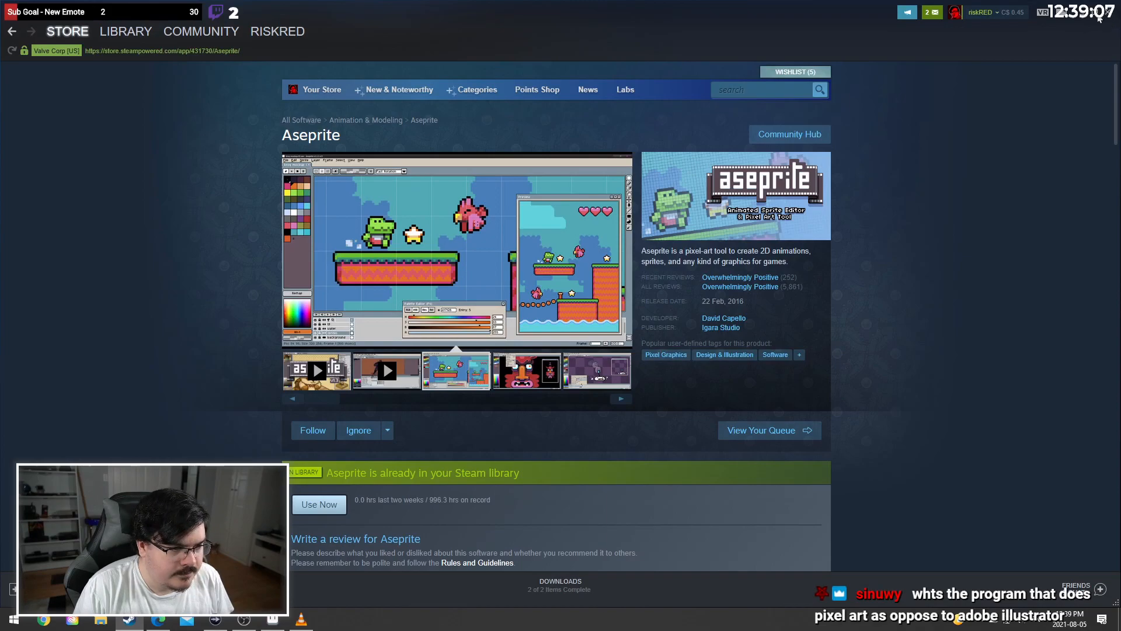
pyautogui.click(1099, 16)
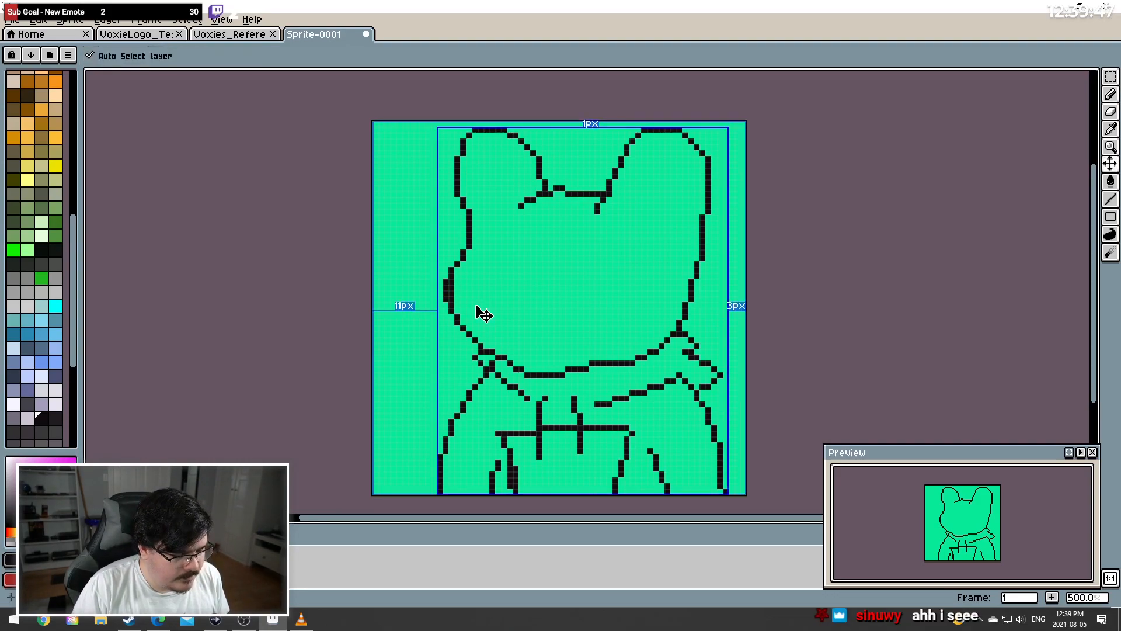
# Straighten the bump on the cat's left cheek by redrawing it one pixel inward and erasing the protruding pixels
pyautogui.hotkey('ctrl', 'z')
pyautogui.moveTo(451, 275); pyautogui.dragTo(452, 297)
pyautogui.click(1110, 111)
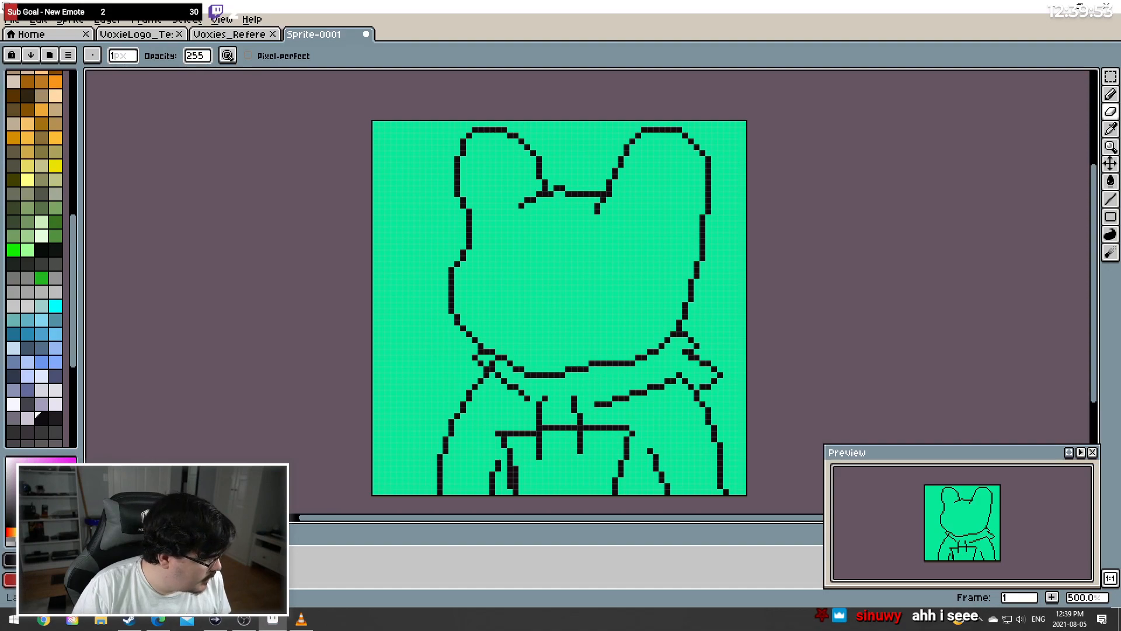
# Add a new layer to the cat sprite
pyautogui.click(108, 22)
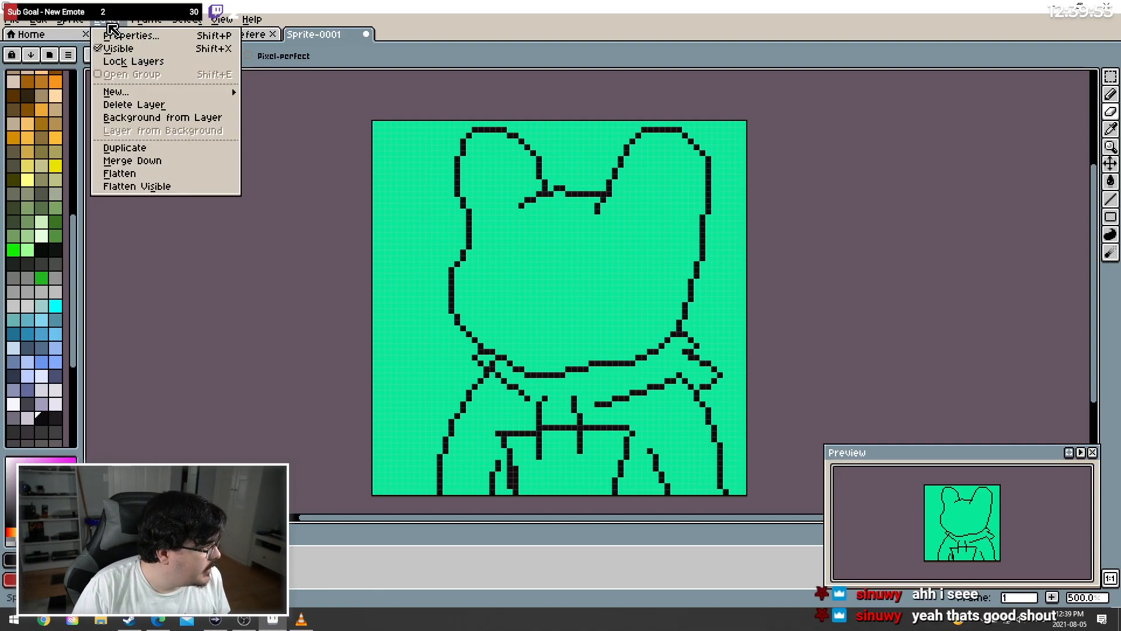
pyautogui.click(142, 156)
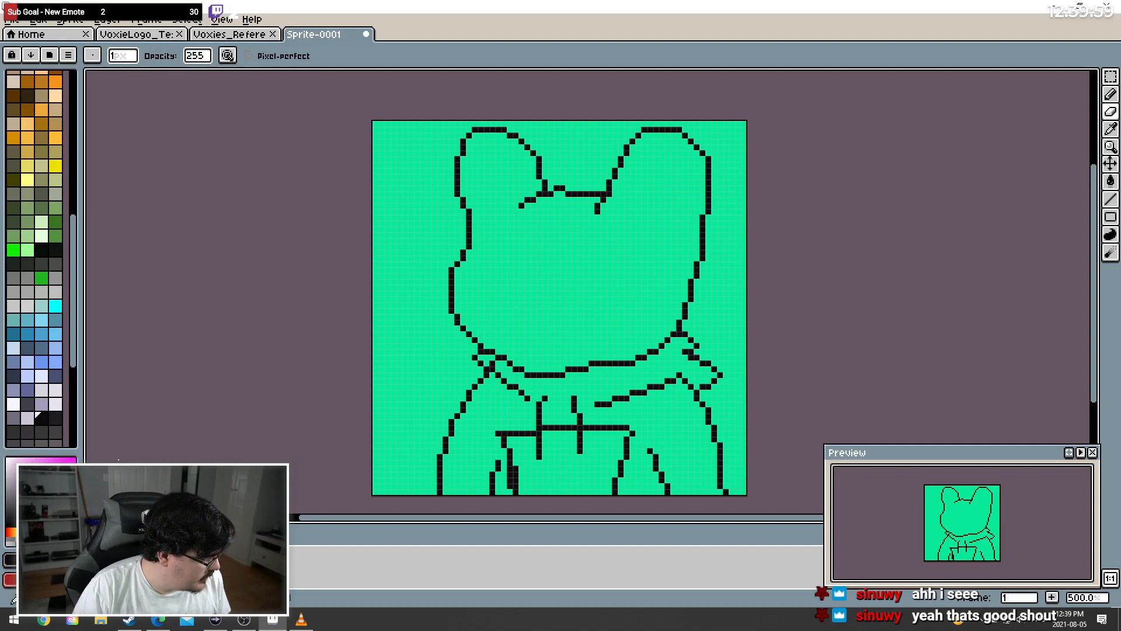
pyautogui.click(108, 19)
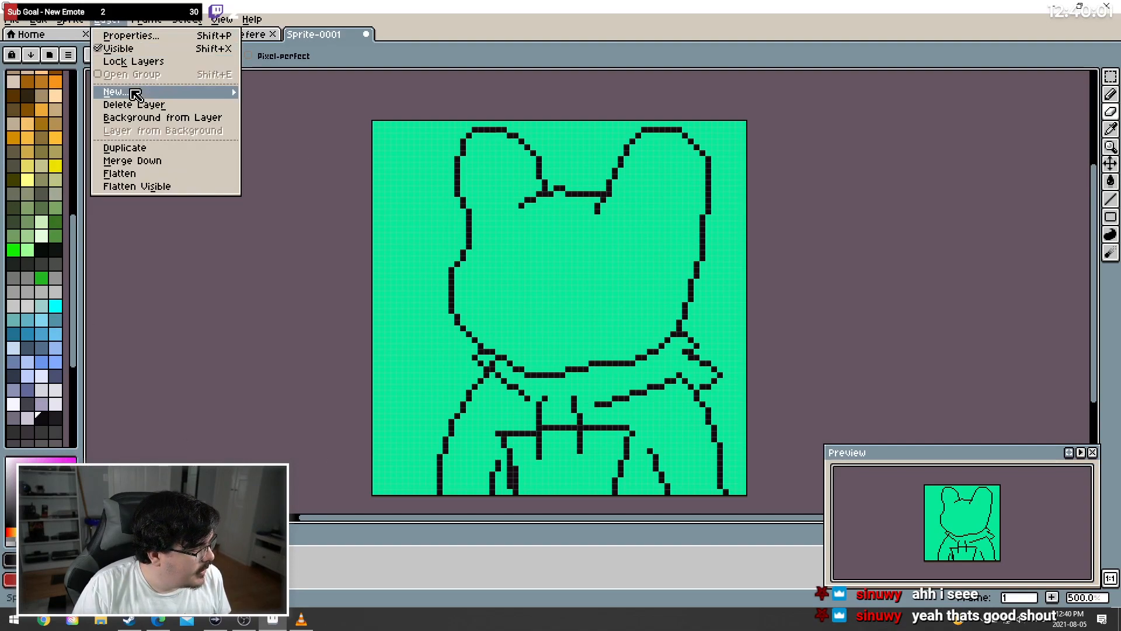
pyautogui.moveTo(136, 94)
pyautogui.click(327, 93)
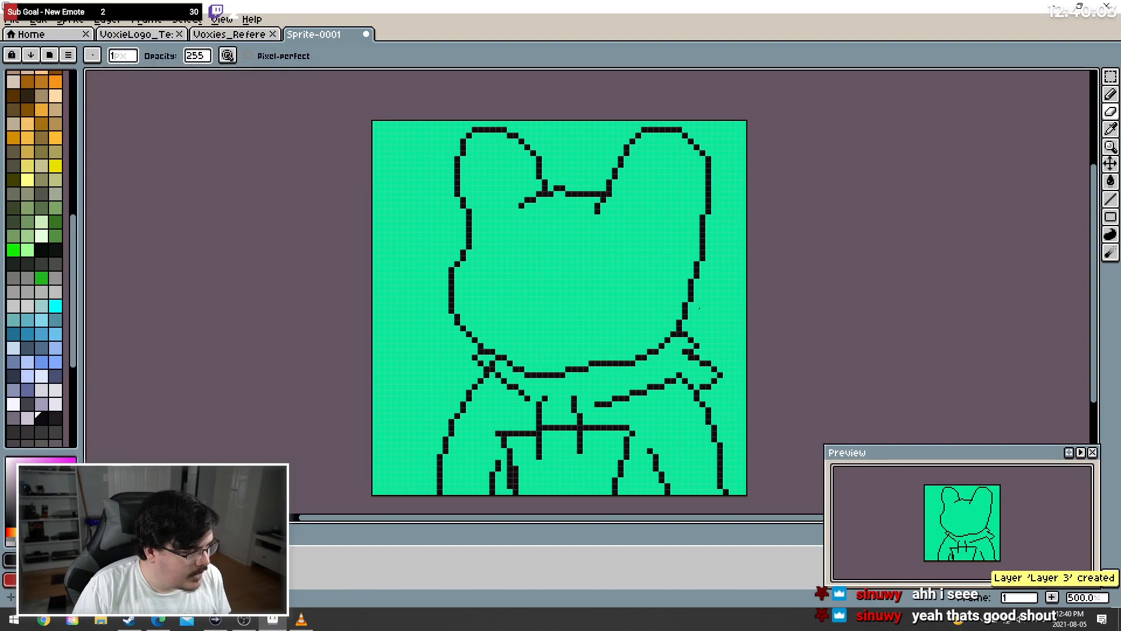
# Take up the Pencil tool and choose the near-black outline colour beside the light greys in the palette
pyautogui.click(1110, 94)
pyautogui.scroll(6, 28, 94)
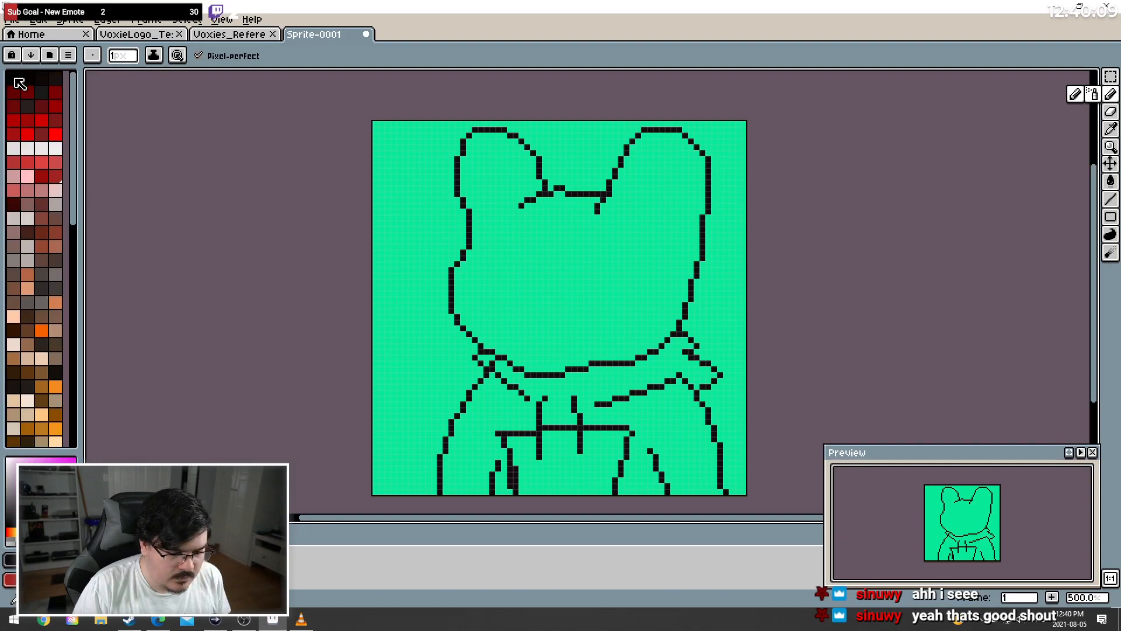
pyautogui.click(14, 79)
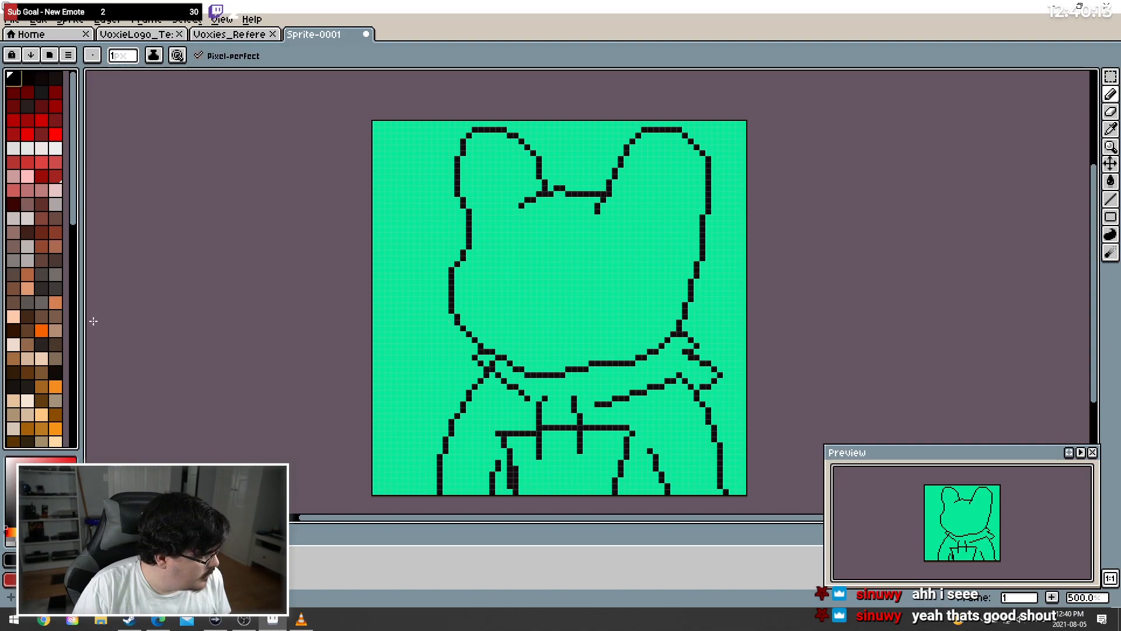
pyautogui.scroll(-3, 32, 243)
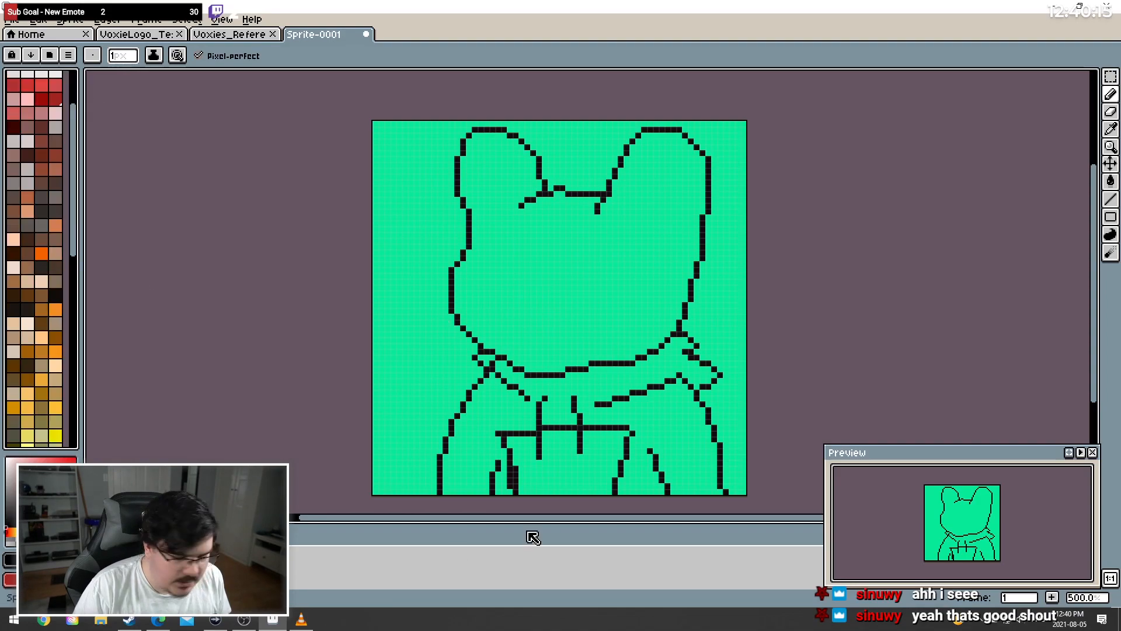
pyautogui.scroll(-8, 40, 361)
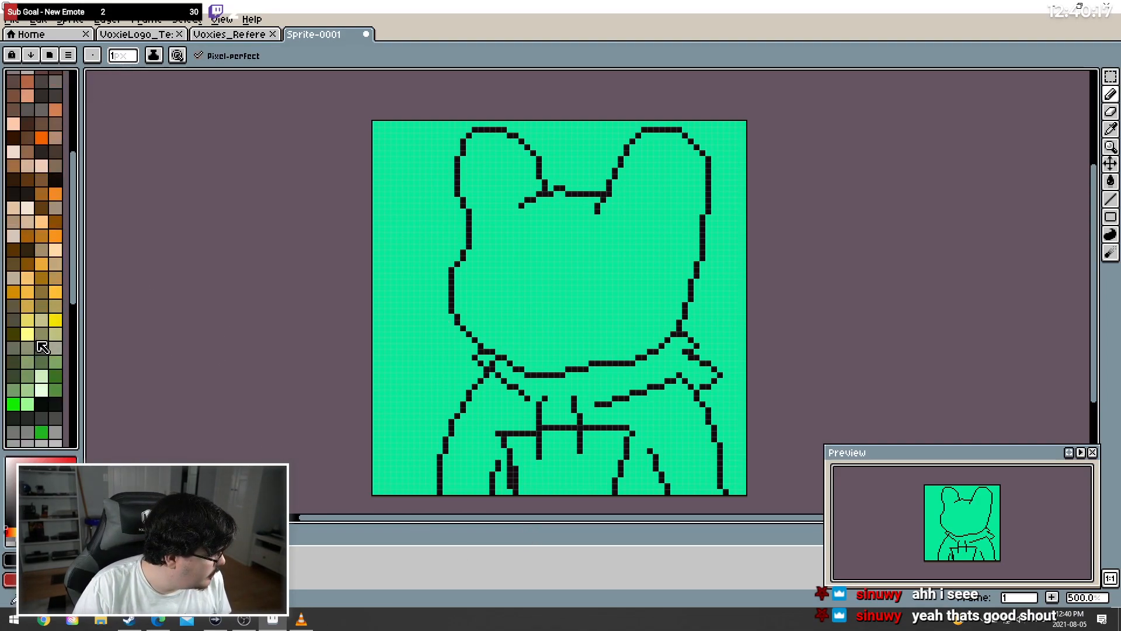
pyautogui.scroll(-1, 56, 400)
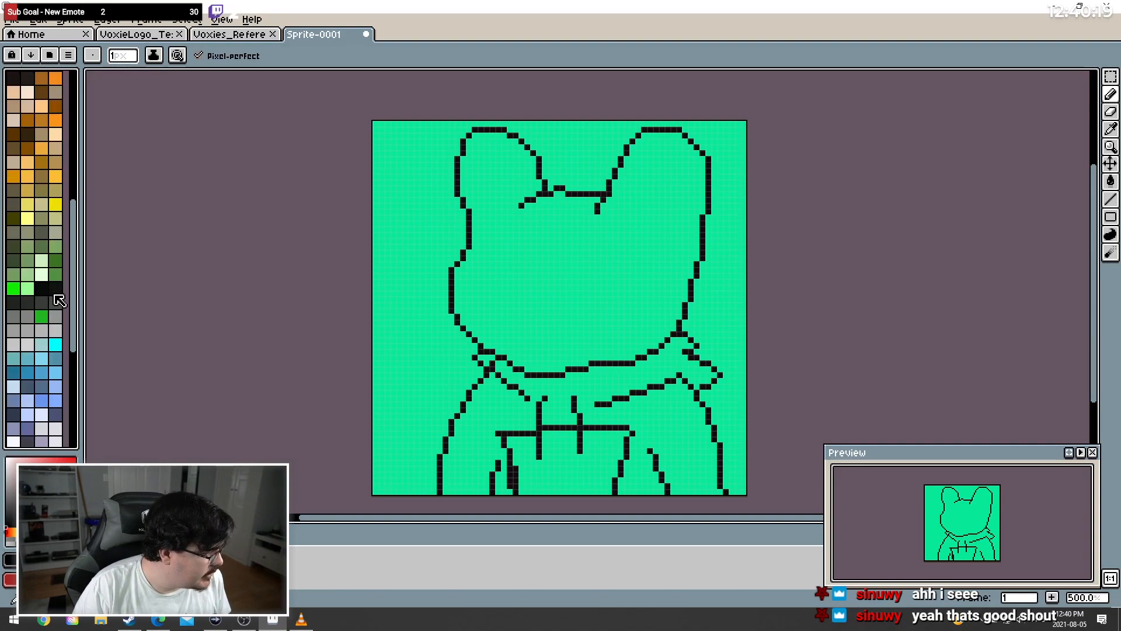
pyautogui.scroll(-1, 54, 322)
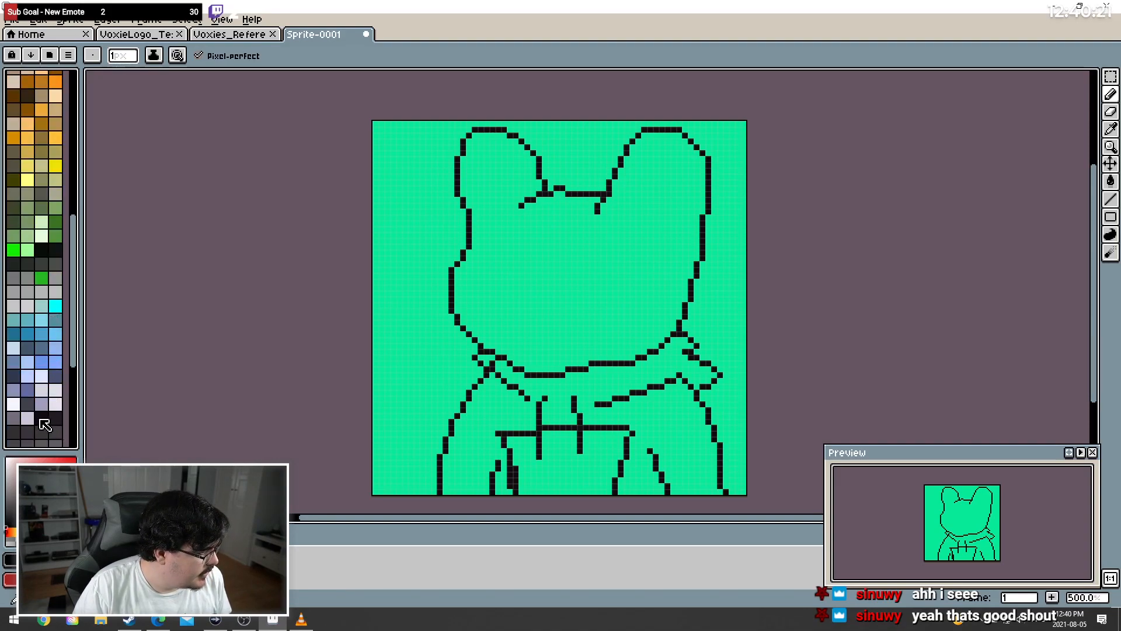
pyautogui.click(41, 416)
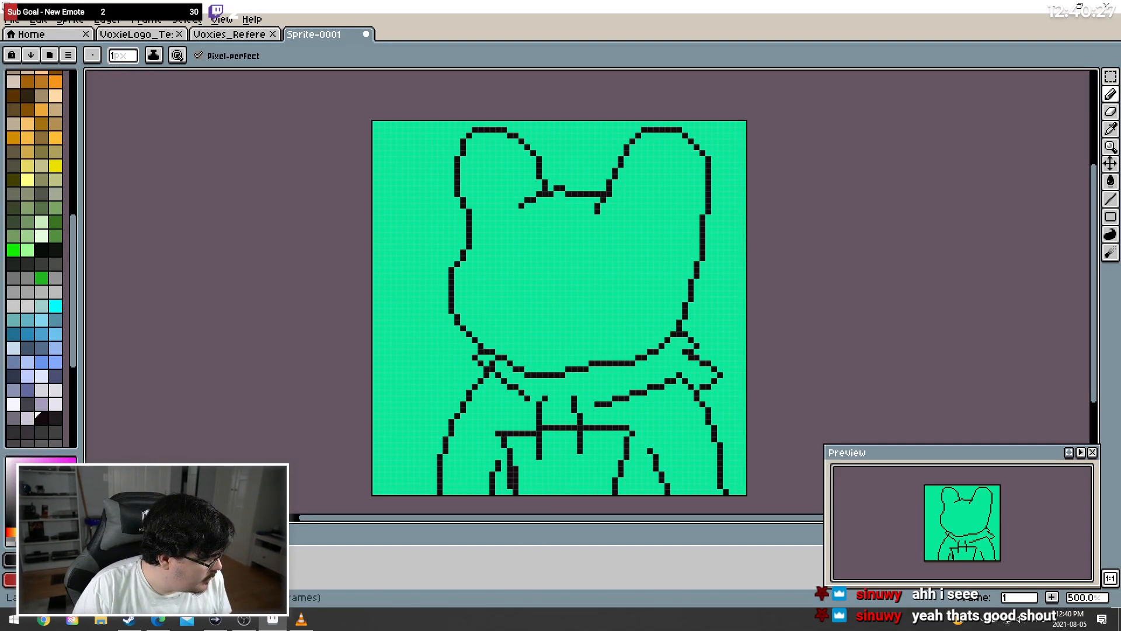
# Adjust the timeline's onion skin opacity, trying 77 and a lower value, and change the options beneath it
pyautogui.click(133, 552)
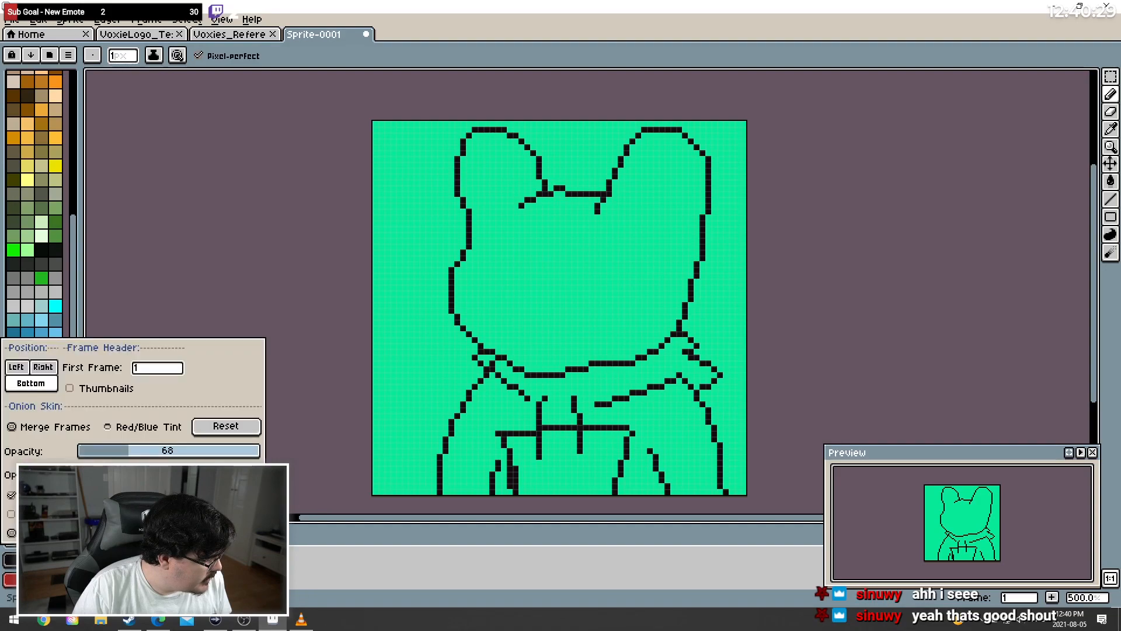
pyautogui.moveTo(131, 452)
pyautogui.mouseDown()
pyautogui.moveTo(94, 452)
pyautogui.moveTo(135, 452)
pyautogui.mouseUp()
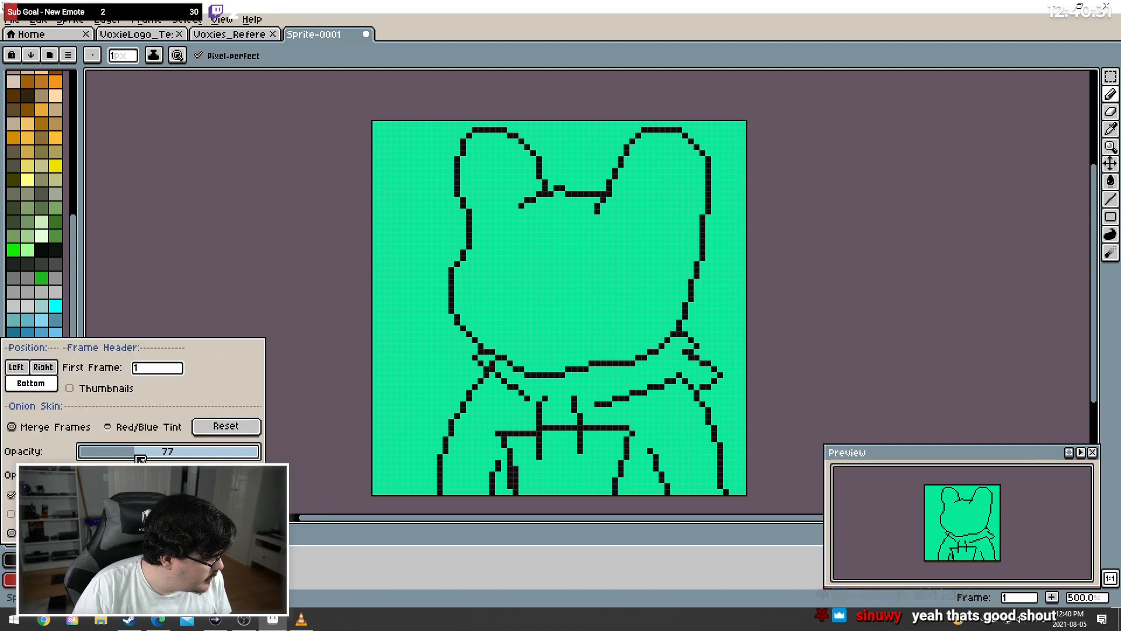
pyautogui.press('Escape')
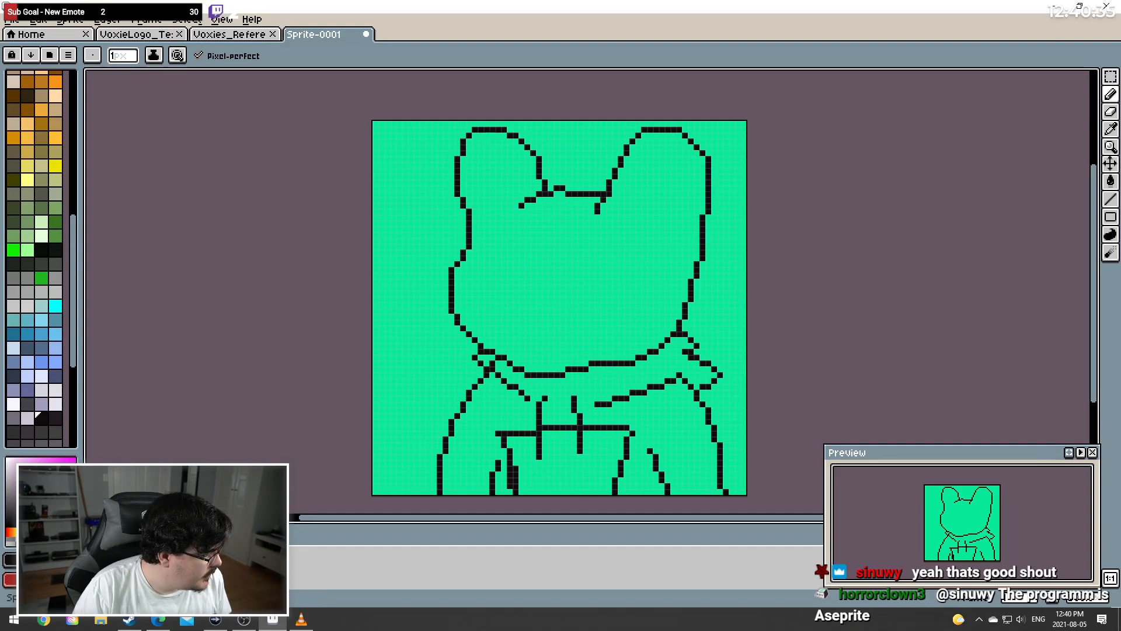
pyautogui.click(134, 552)
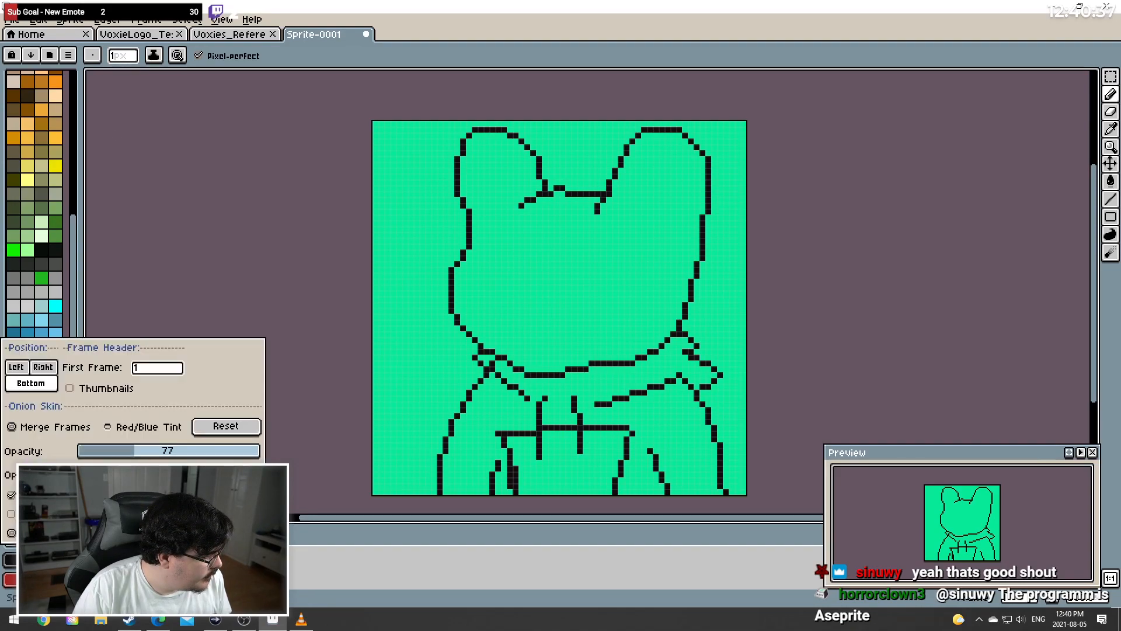
pyautogui.moveTo(139, 453)
pyautogui.mouseDown()
pyautogui.moveTo(93, 455)
pyautogui.moveTo(175, 455)
pyautogui.moveTo(117, 456)
pyautogui.mouseUp()
pyautogui.click(59, 495)
pyautogui.click(58, 514)
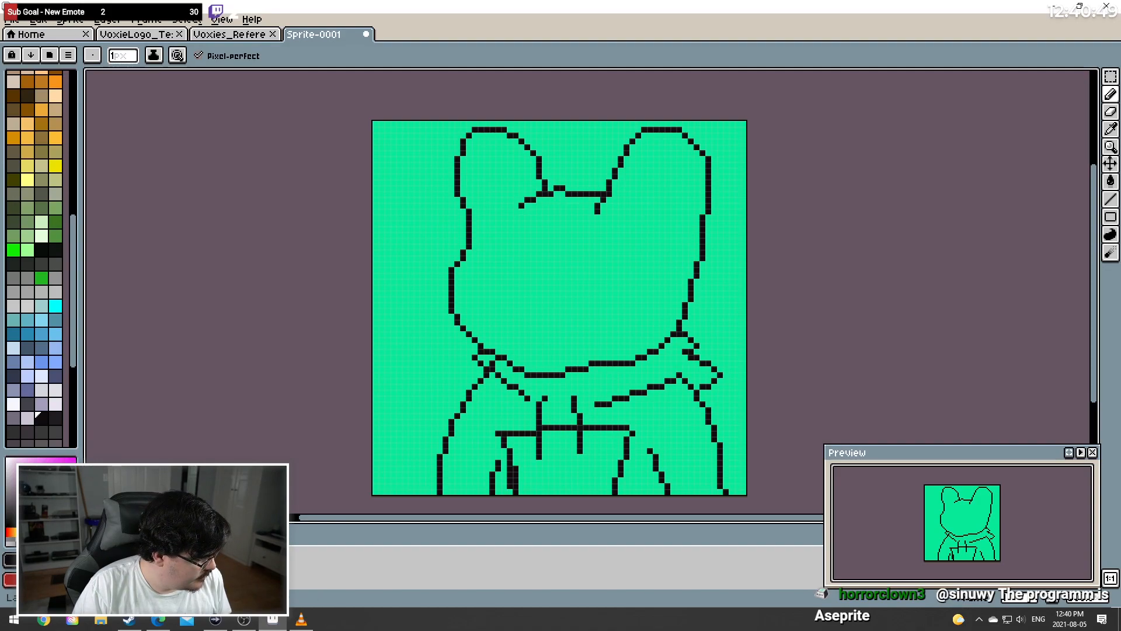
# Undo the last deletion and choose bright red from the palette as the drawing colour
pyautogui.press('Delete')
pyautogui.hotkey('ctrl', 'z')
pyautogui.scroll(10, 33, 222)
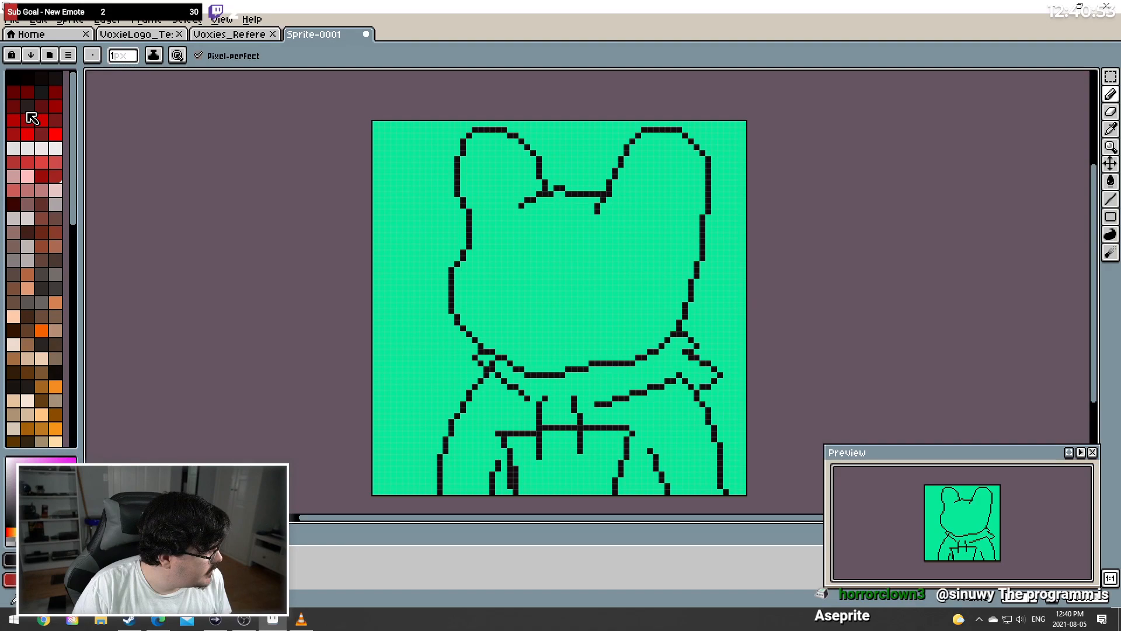
pyautogui.click(55, 134)
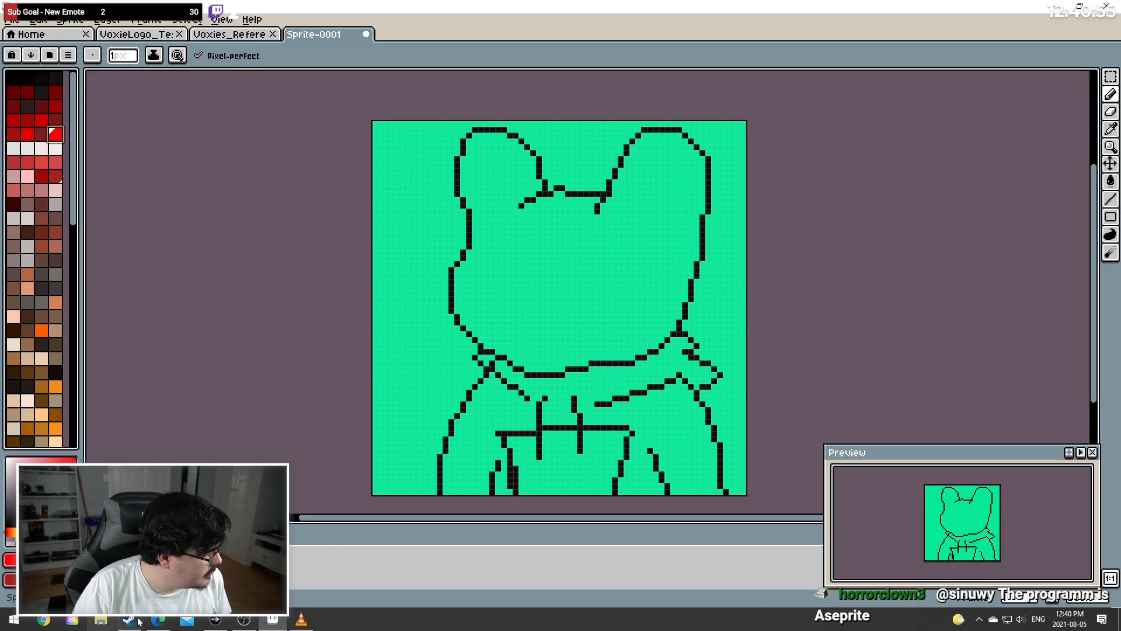
# Apply a Hue/Saturation adjustment with hue 6, saturation 80 and lightness -2 to the current layer
pyautogui.click(38, 19)
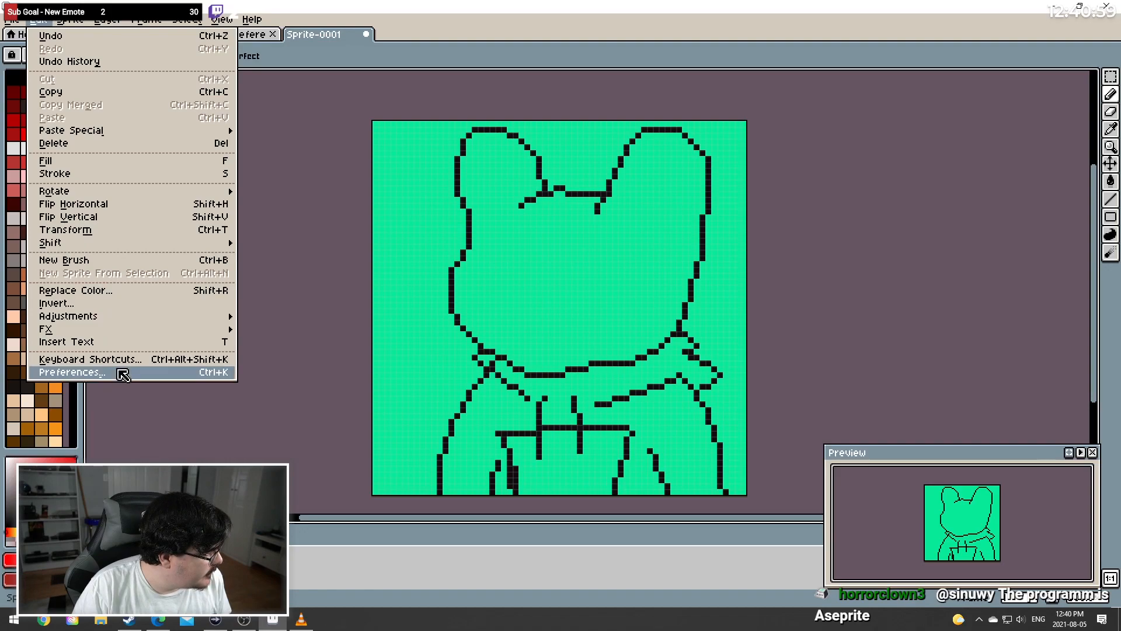
pyautogui.moveTo(185, 318)
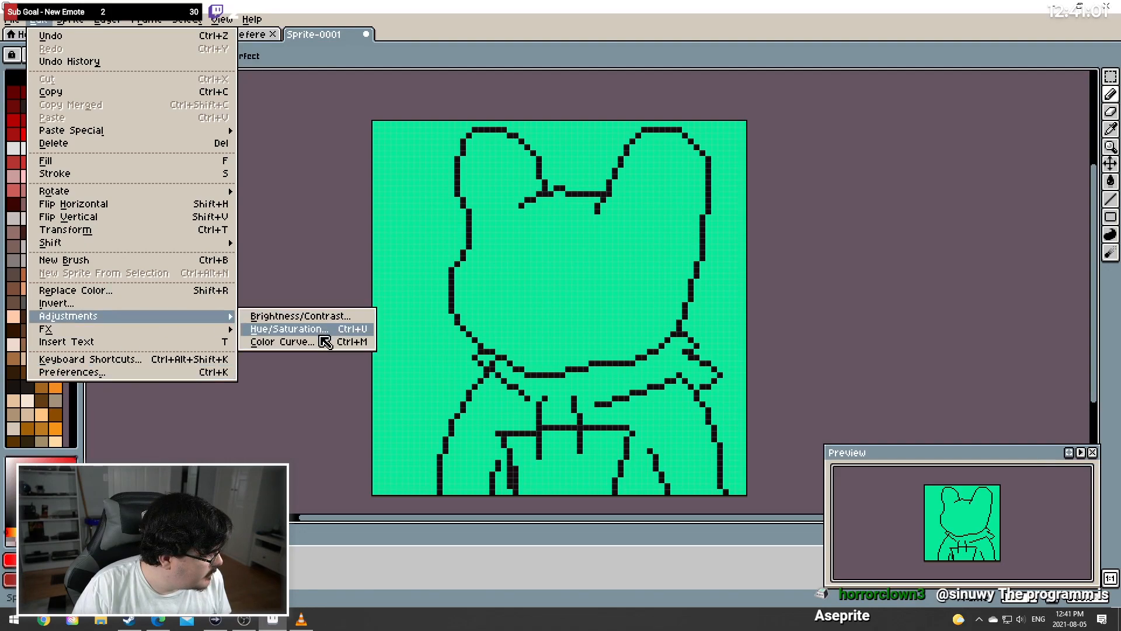
pyautogui.moveTo(219, 328)
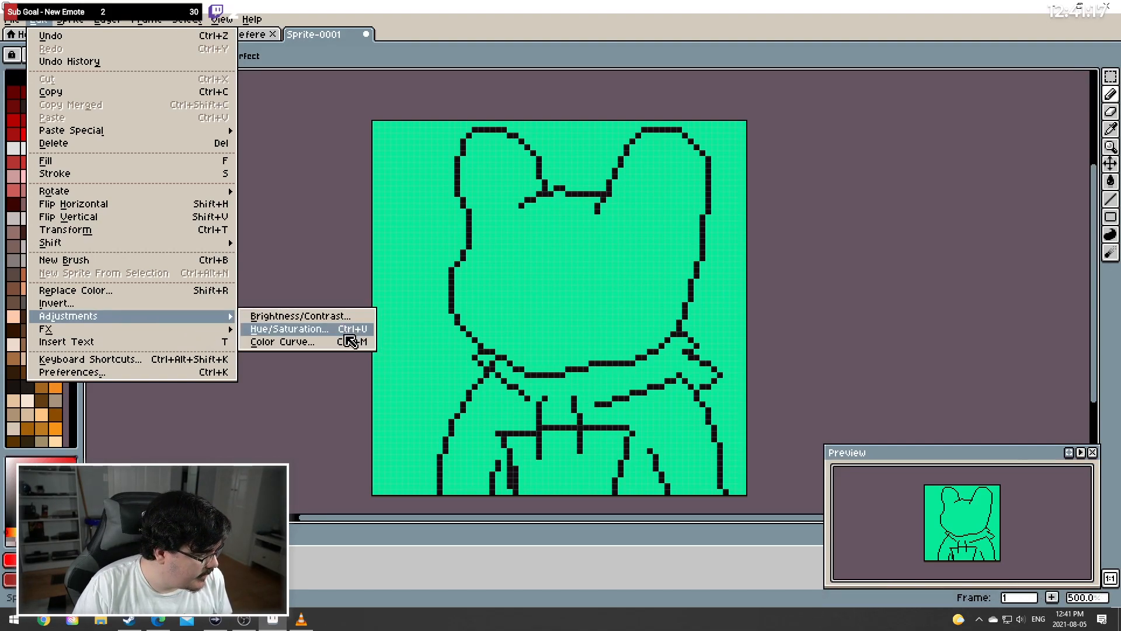
pyautogui.click(352, 330)
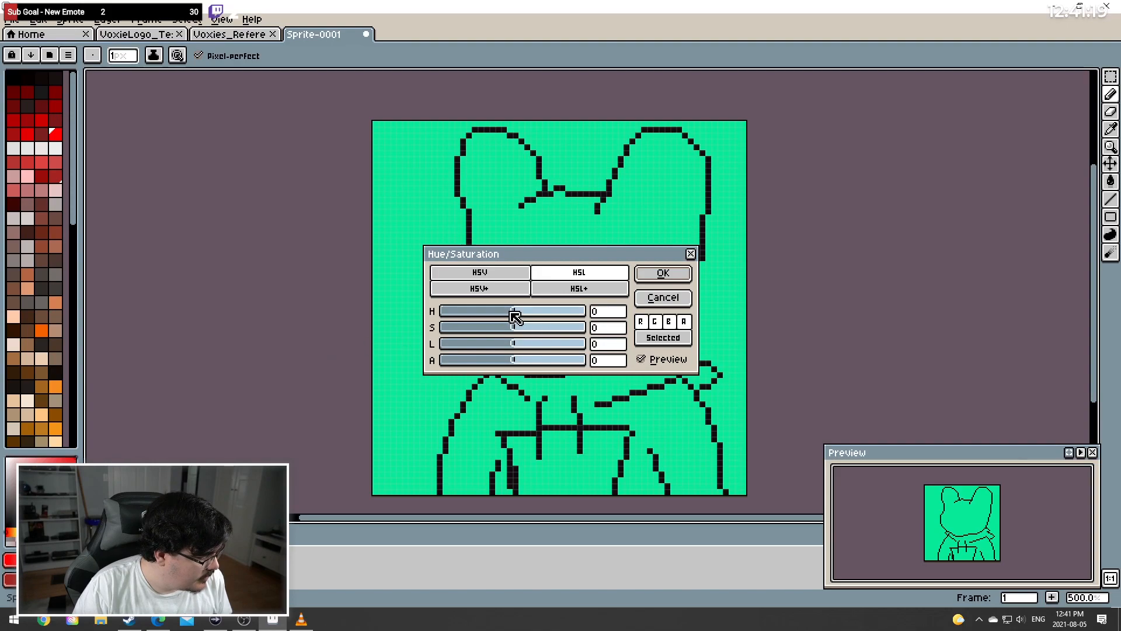
pyautogui.moveTo(525, 328); pyautogui.dragTo(569, 329)
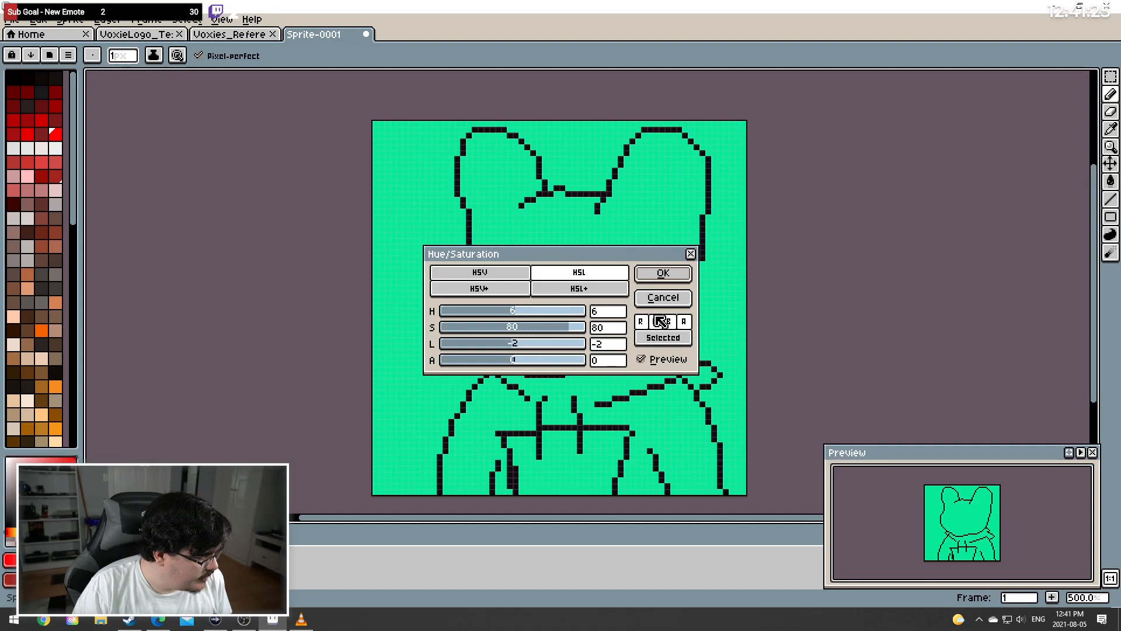
pyautogui.click(663, 272)
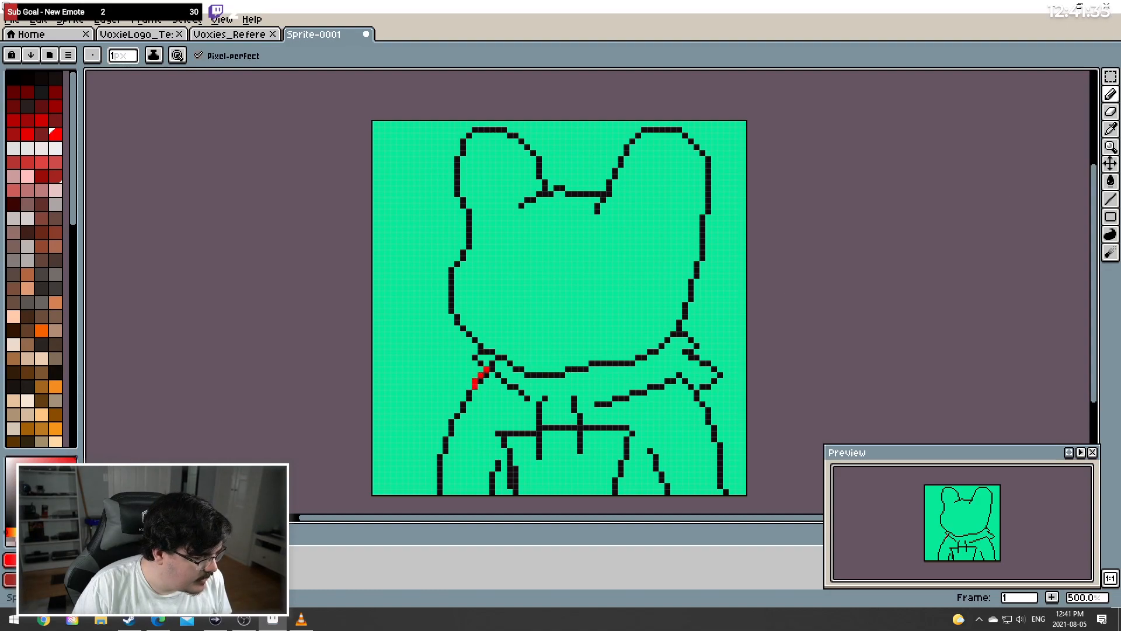
# Switch from the Pencil to the Curve tool for drawing the clean outline
pyautogui.click(1111, 100)
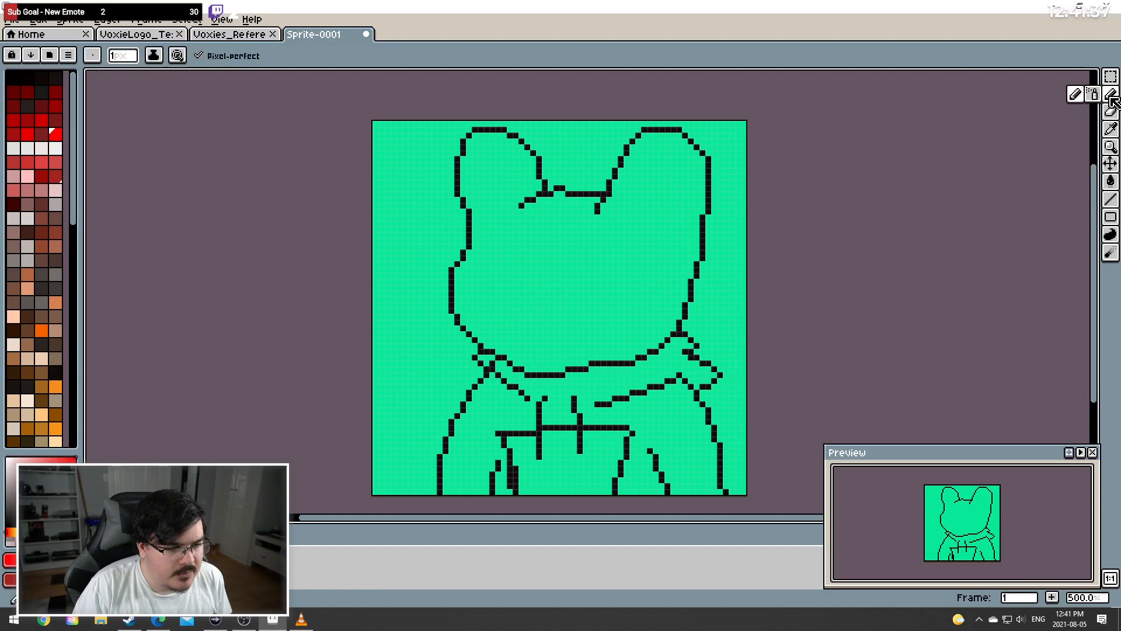
pyautogui.click(1110, 181)
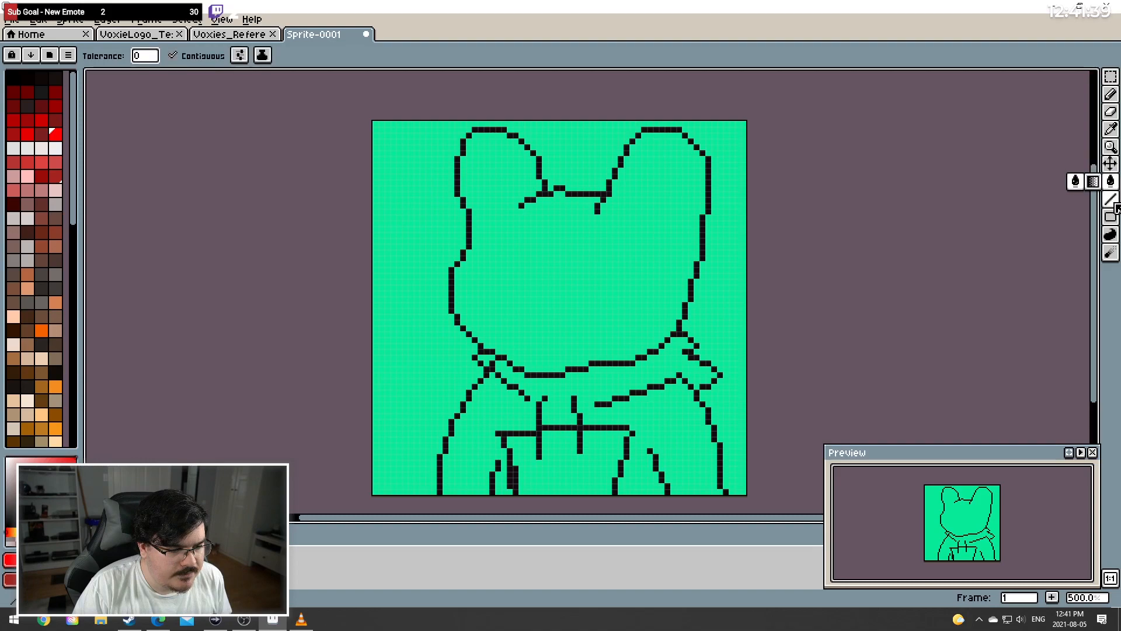
pyautogui.click(1112, 200)
pyautogui.click(1089, 201)
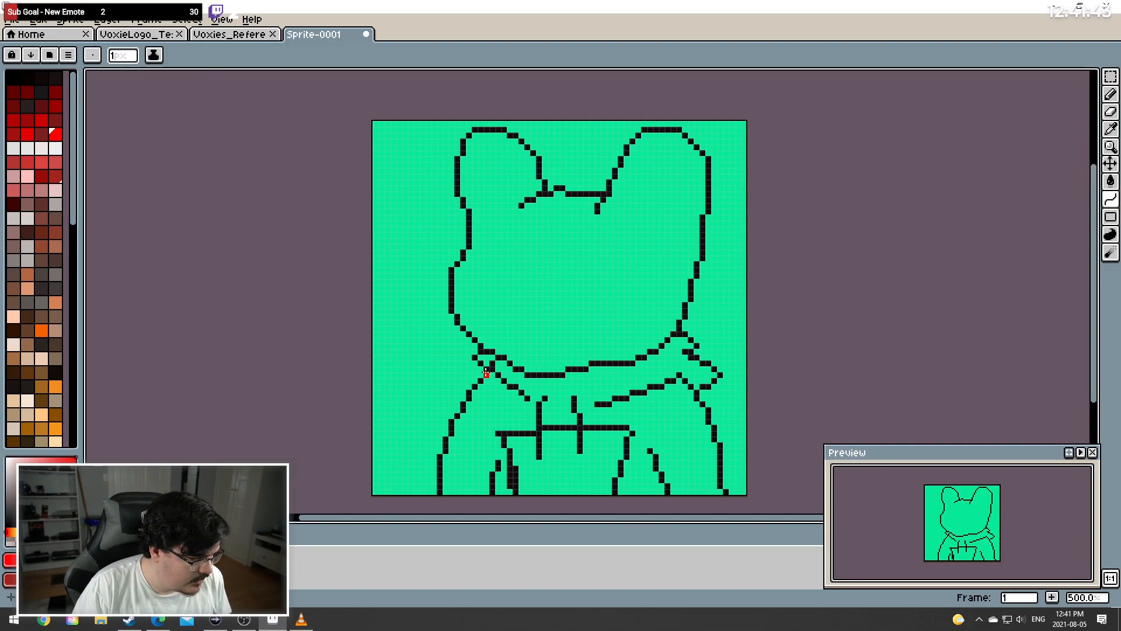
# Try to trace the cat's left shoulder and arm with a red curve starting at the neck, undoing each attempt
pyautogui.moveTo(463, 397); pyautogui.dragTo(463, 404)
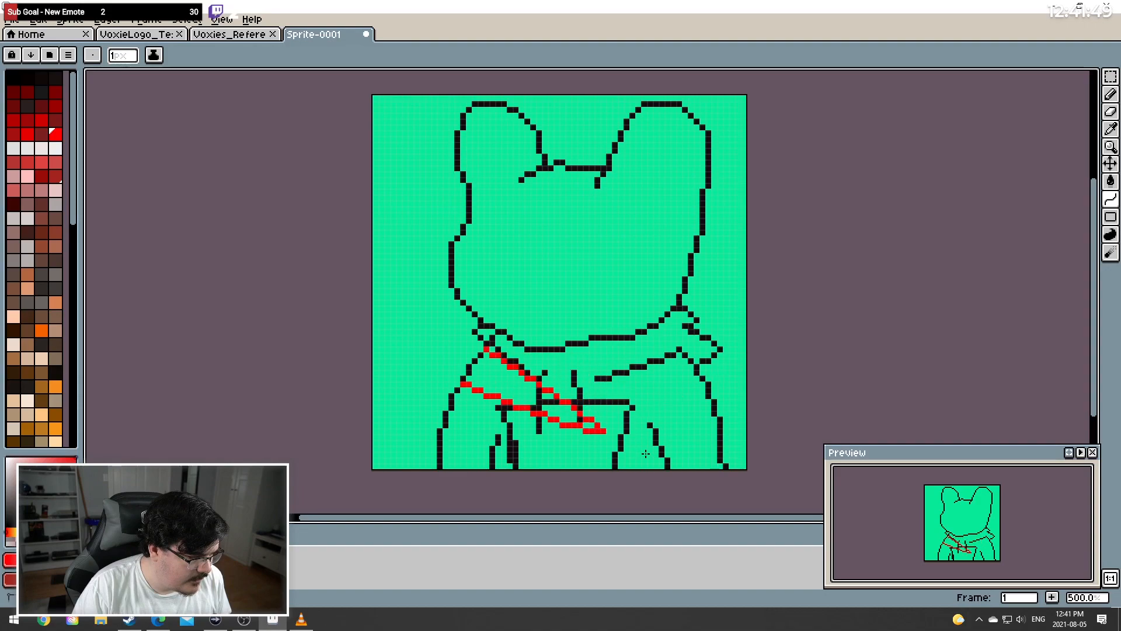
pyautogui.click(722, 465)
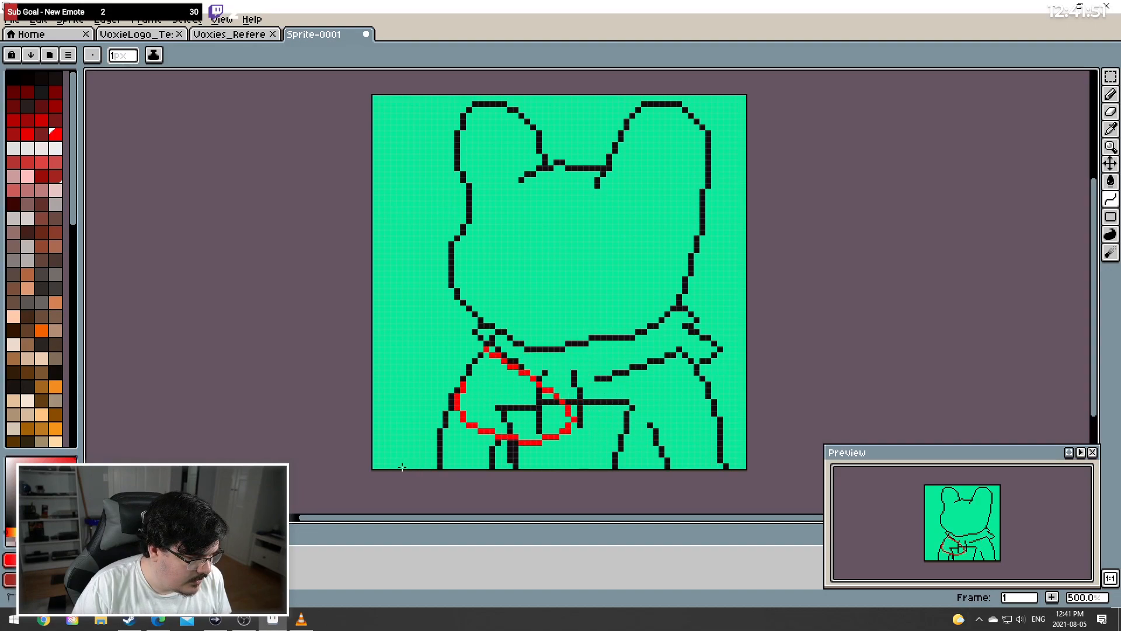
pyautogui.press('v')
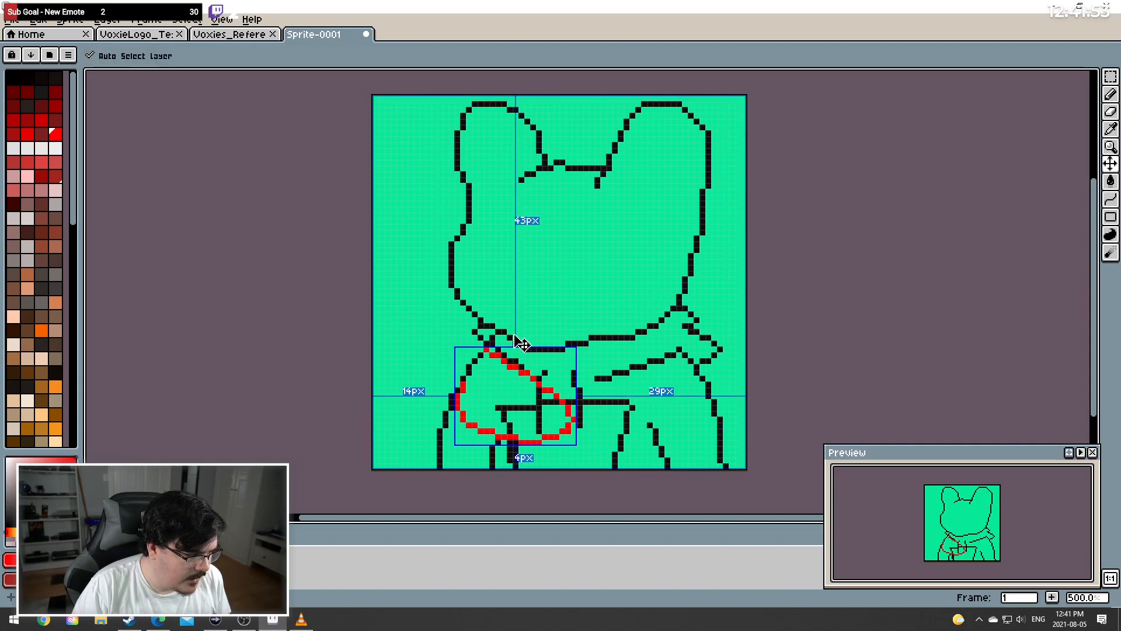
pyautogui.hotkey('ctrl', 'z')
pyautogui.hotkey('shift', 'l')
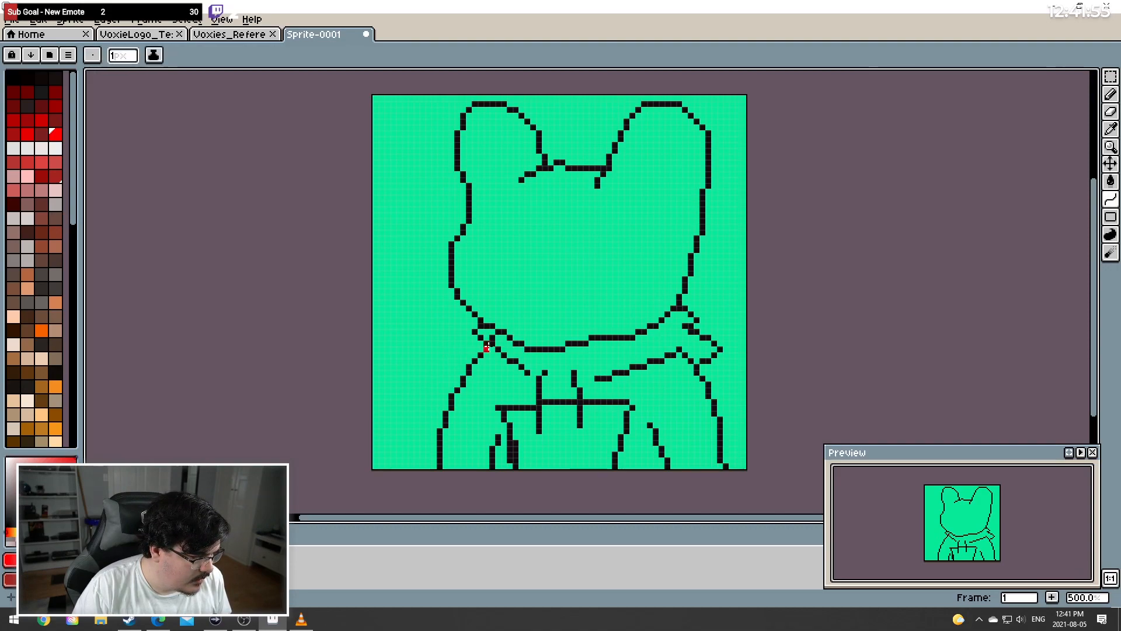
pyautogui.moveTo(440, 412); pyautogui.dragTo(428, 480)
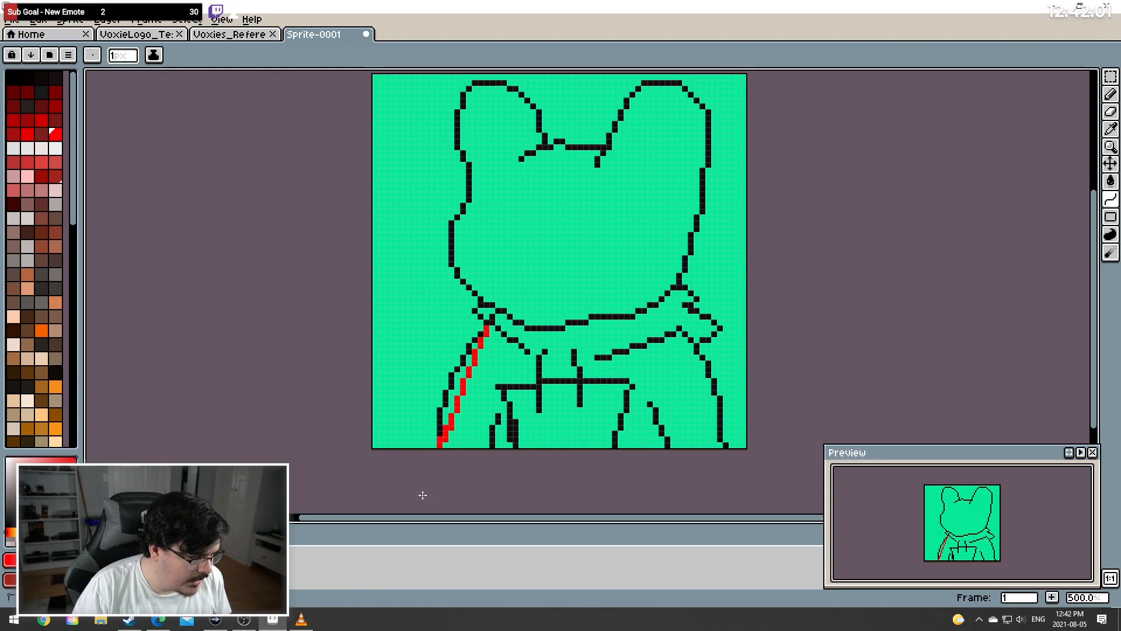
pyautogui.click(422, 496)
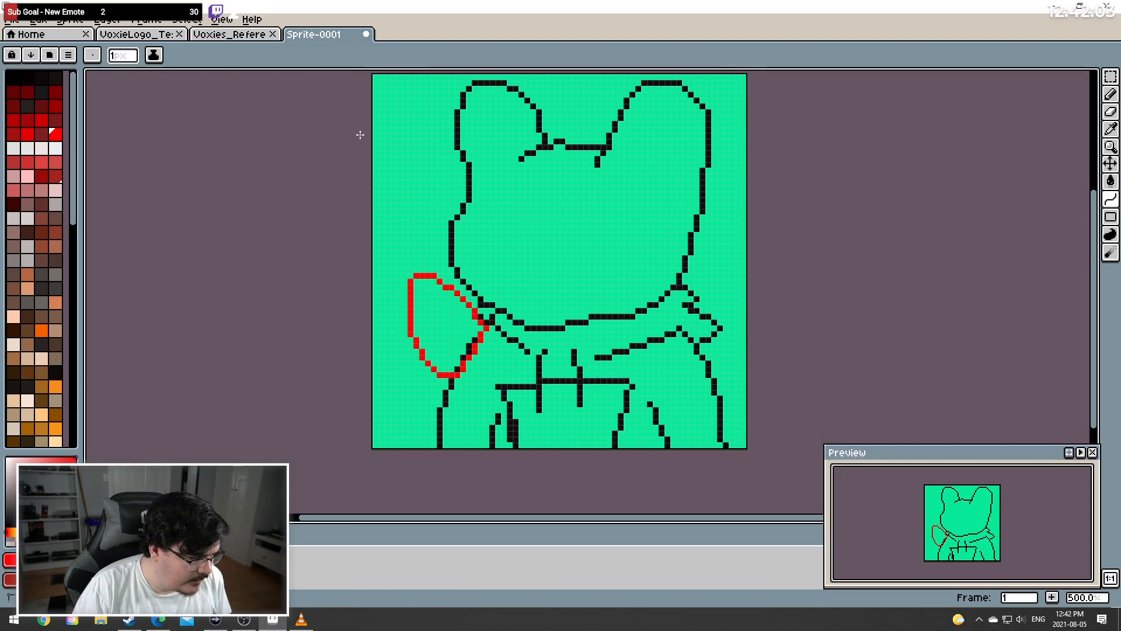
pyautogui.click(380, 222)
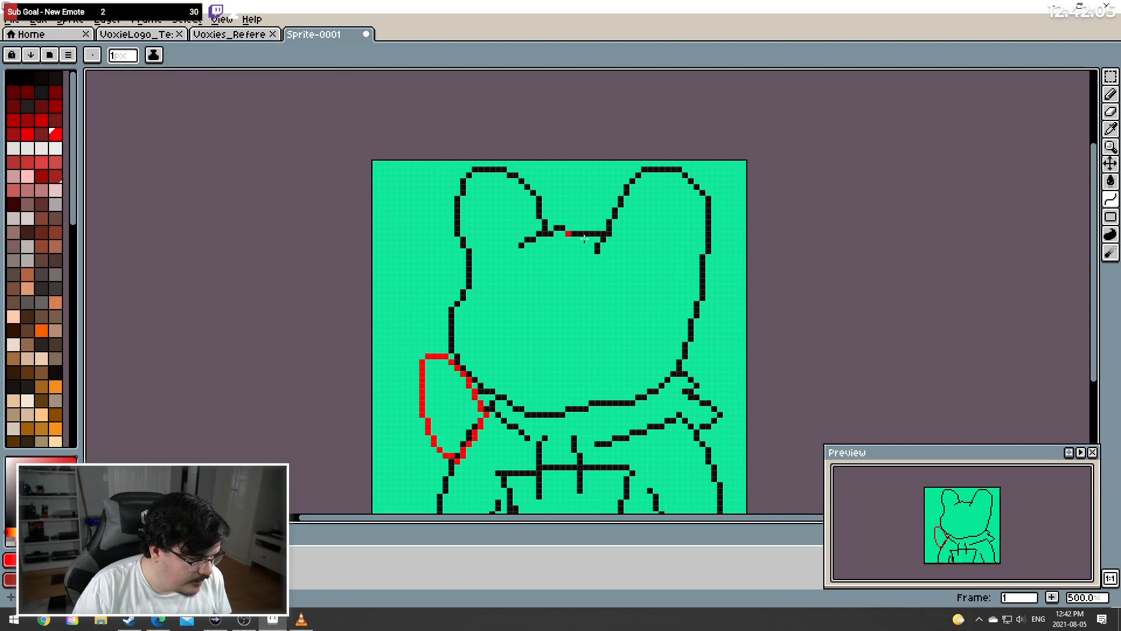
pyautogui.hotkey('ctrl', 'z')
# Try further red curves from the left side of the collar towards the canvas's bottom edge, discarding each one
pyautogui.scroll(-4, 445, 439)
pyautogui.scroll(3, 444, 439)
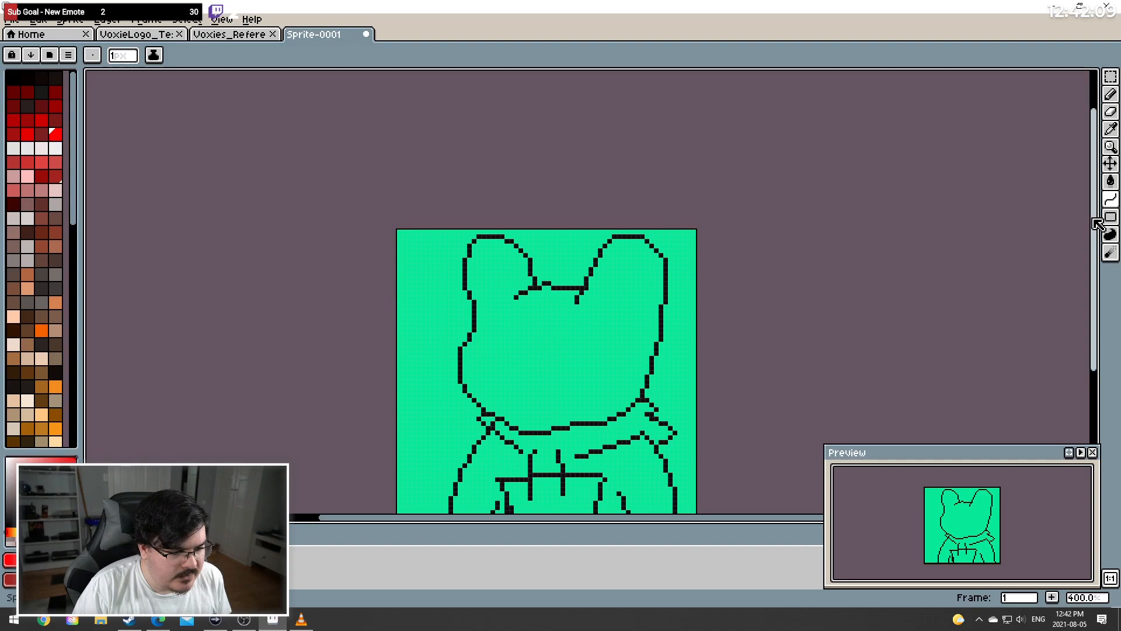
pyautogui.moveTo(1094, 225); pyautogui.dragTo(1101, 292)
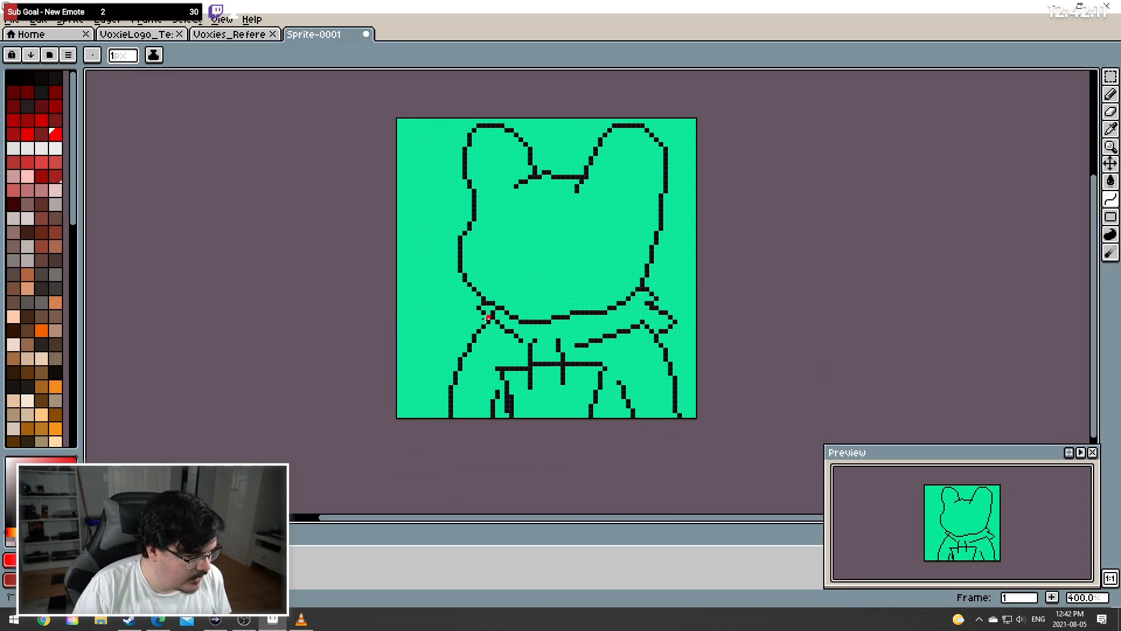
pyautogui.click(559, 368)
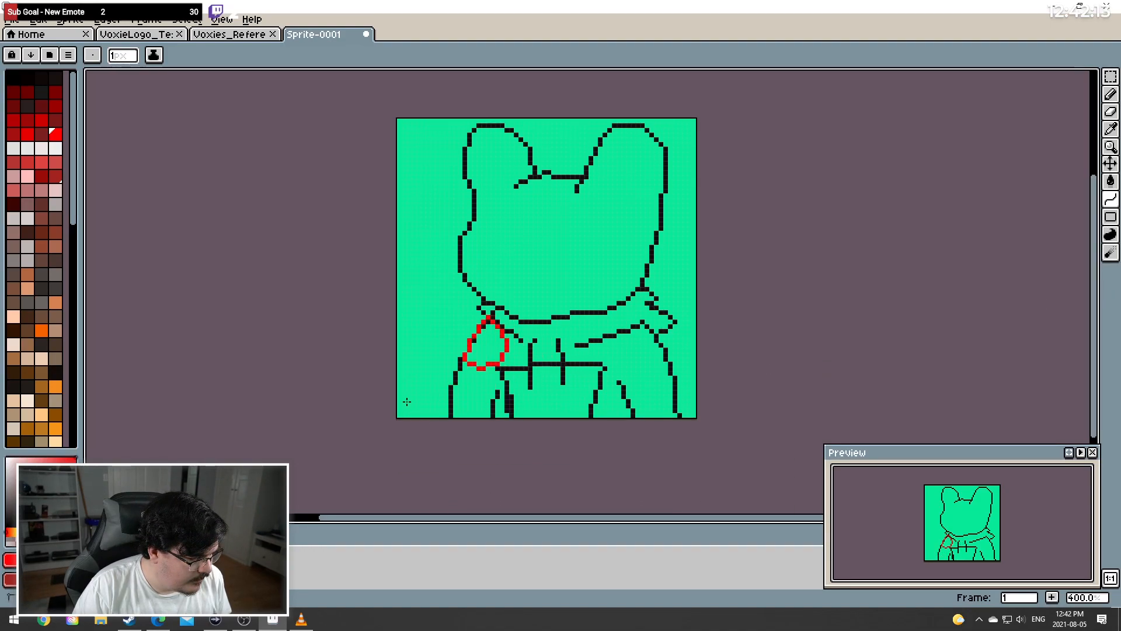
pyautogui.click(378, 503)
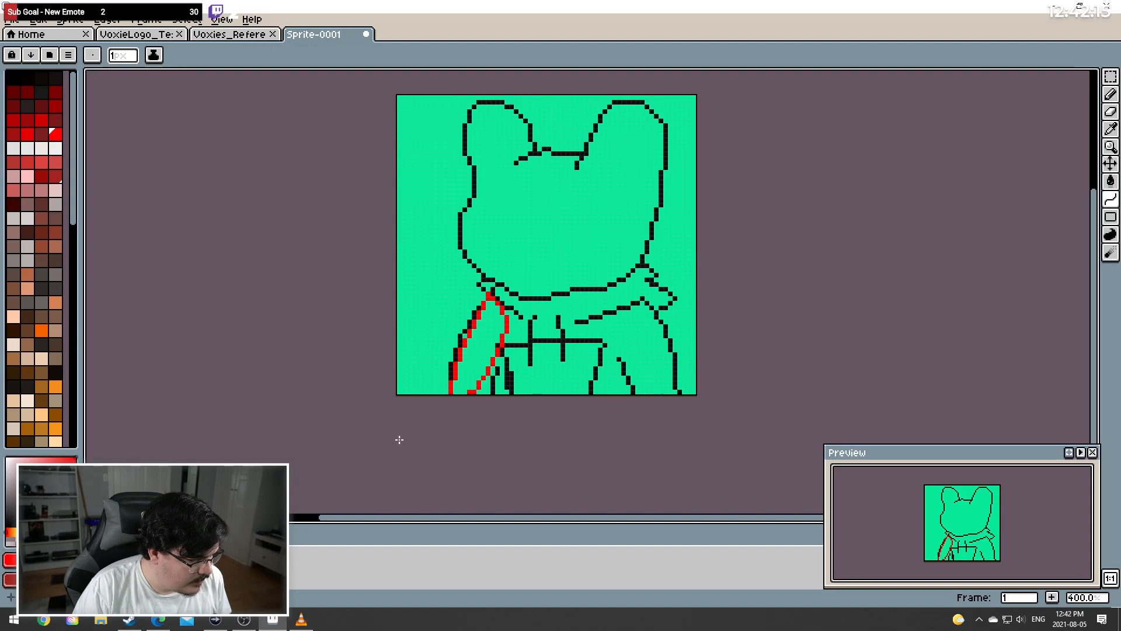
pyautogui.hotkey('ctrl', 'z')
pyautogui.moveTo(489, 296); pyautogui.dragTo(458, 332)
pyautogui.click(460, 331)
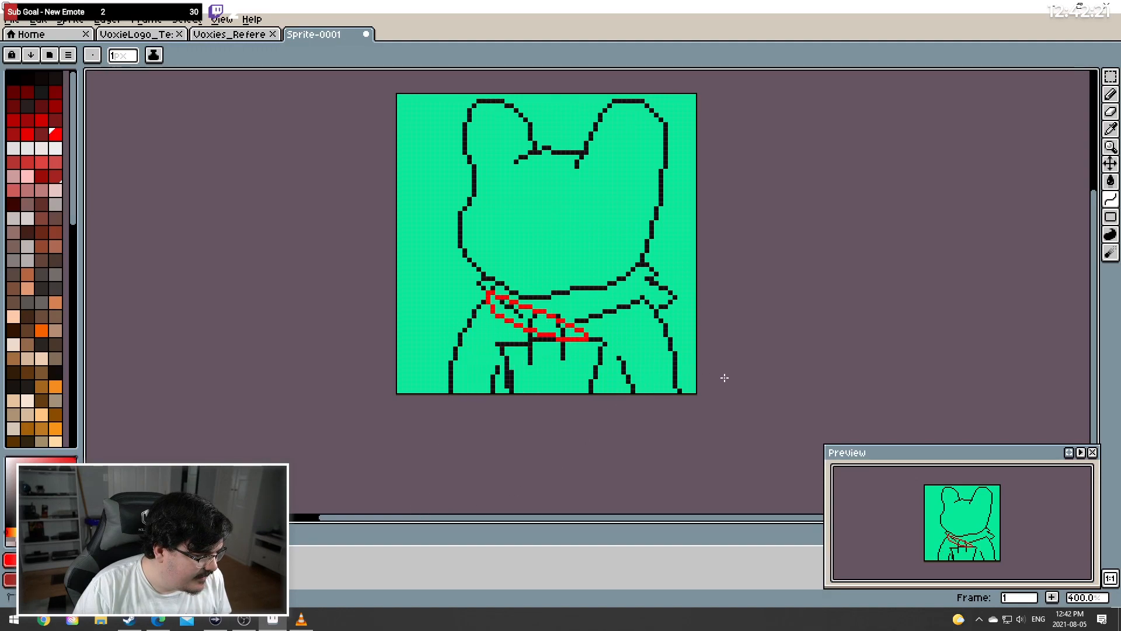
pyautogui.press('Escape')
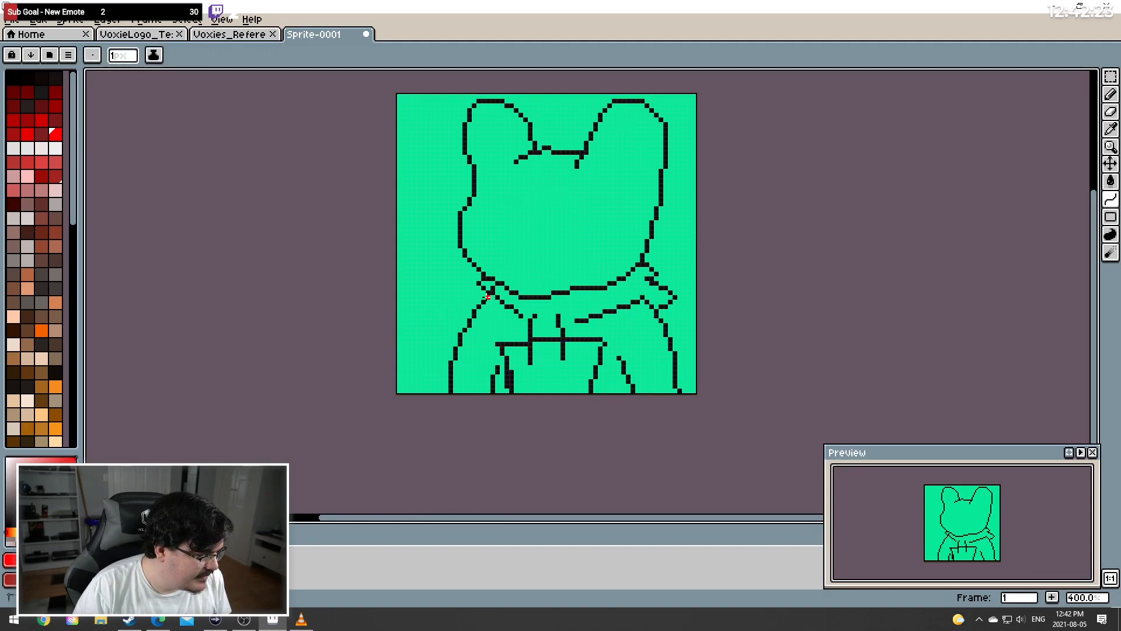
pyautogui.moveTo(490, 296); pyautogui.dragTo(429, 407)
pyautogui.click(553, 352)
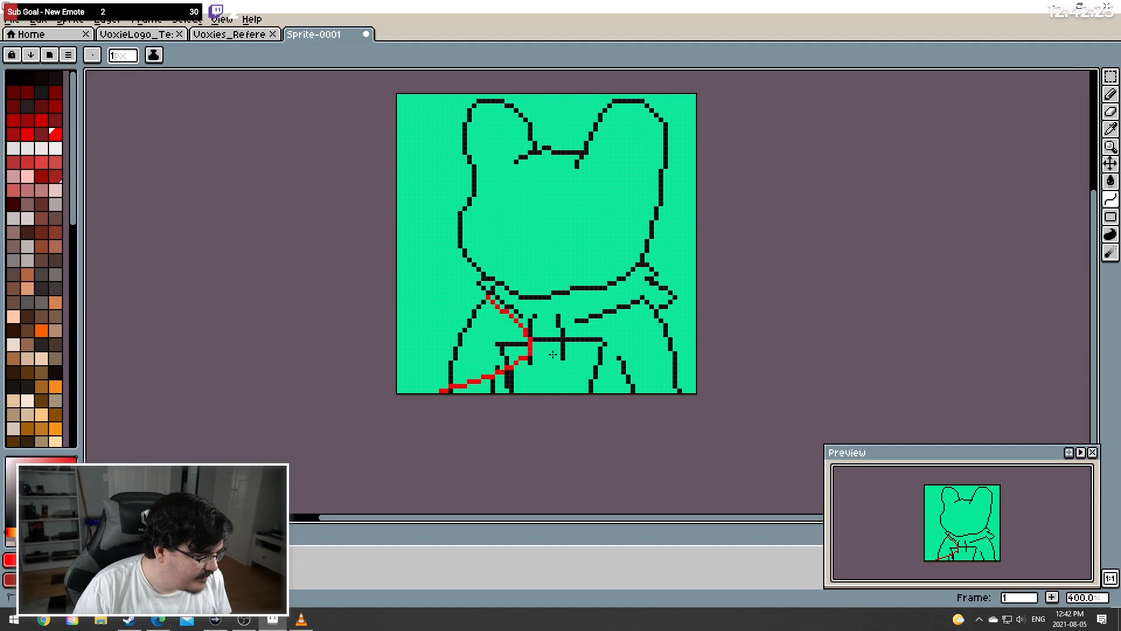
pyautogui.press('Escape')
# Draw a red curve over the left arm's black outline, from the collar to the canvas's bottom edge
pyautogui.moveTo(489, 292); pyautogui.dragTo(451, 392)
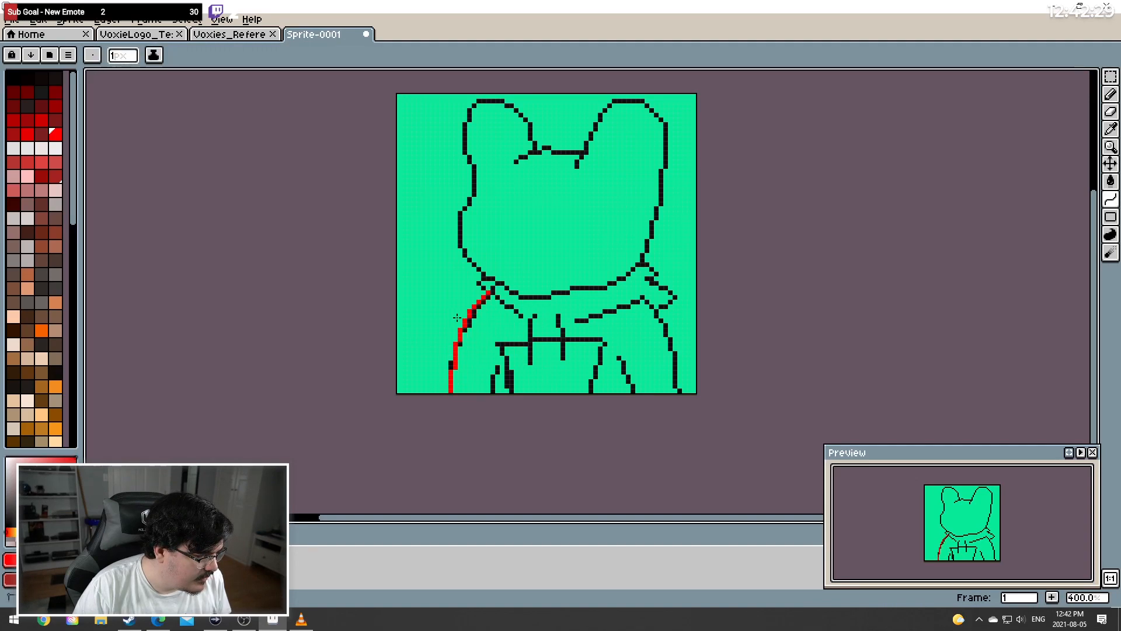
pyautogui.click(455, 343)
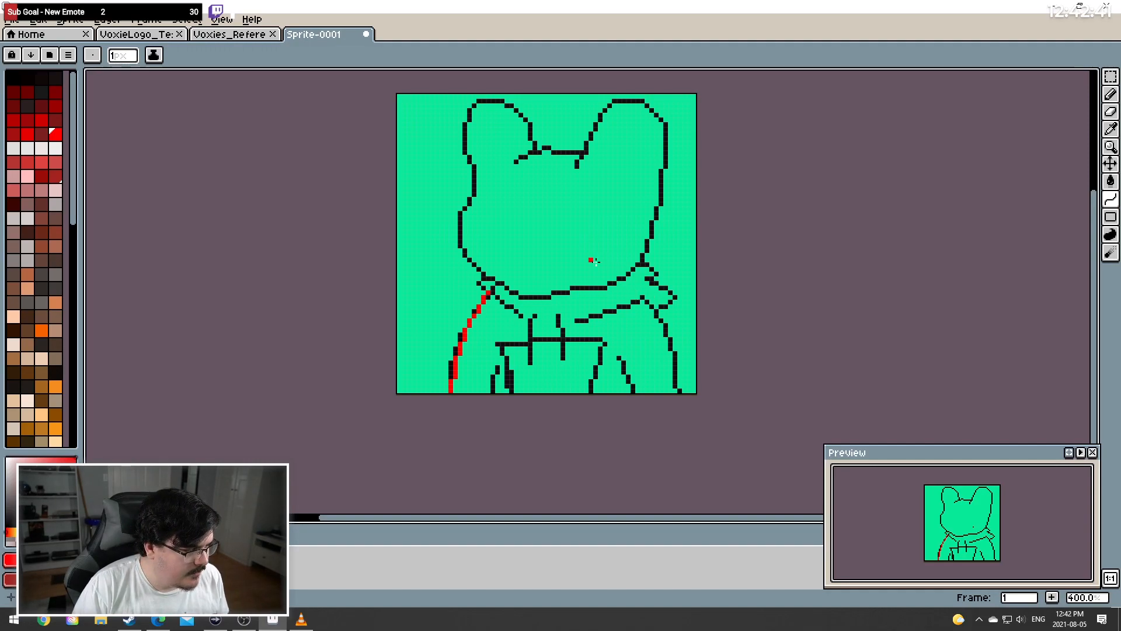
# Try to trace the right shoulder with a red curve starting below the jaw, and undo it
pyautogui.scroll(1, 497, 293)
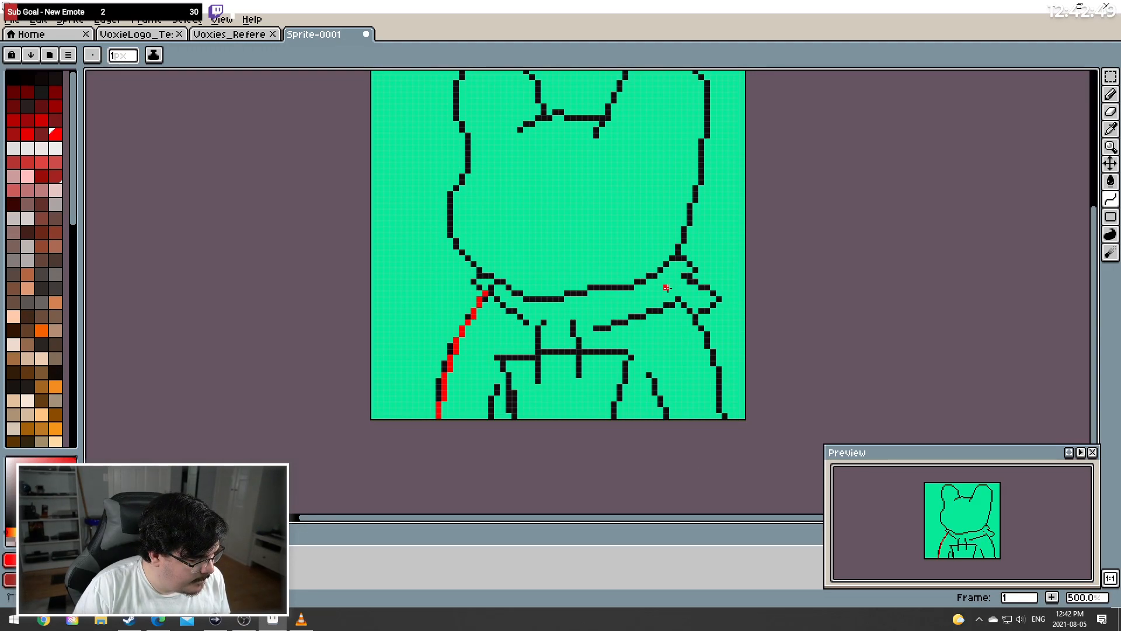
pyautogui.click(700, 351)
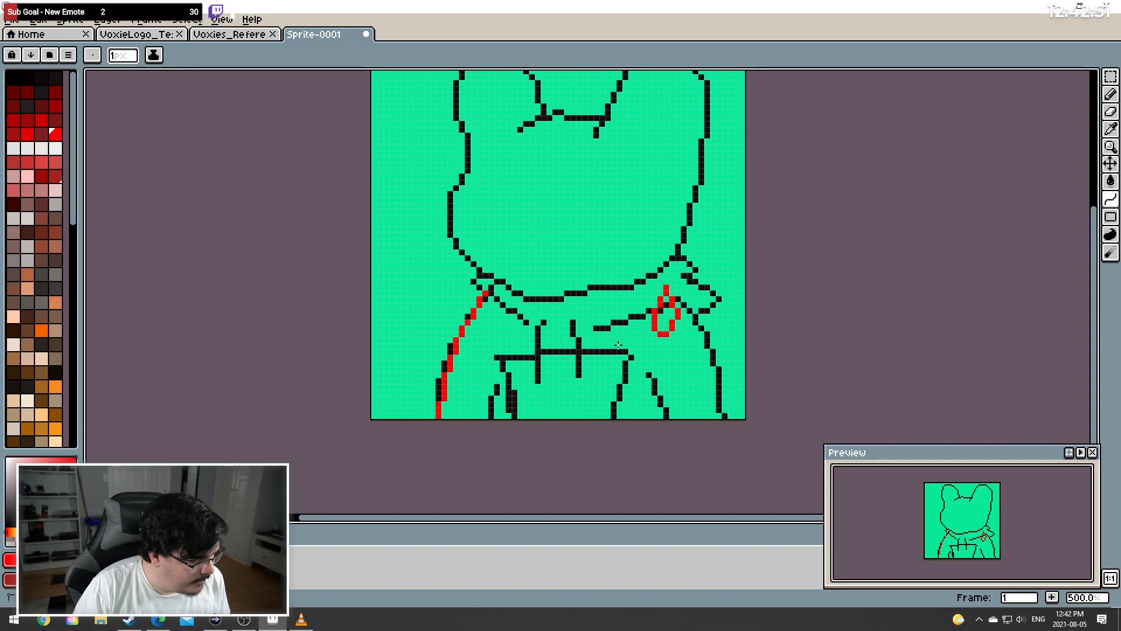
pyautogui.click(575, 332)
pyautogui.hotkey('ctrl', 'z')
# Draw a red curve over the right arm's black outline, from below the jaw to the canvas's bottom edge
pyautogui.moveTo(666, 287)
pyautogui.mouseDown()
pyautogui.moveTo(724, 415)
pyautogui.moveTo(707, 325)
pyautogui.moveTo(705, 334)
pyautogui.mouseUp()
pyautogui.click(719, 396)
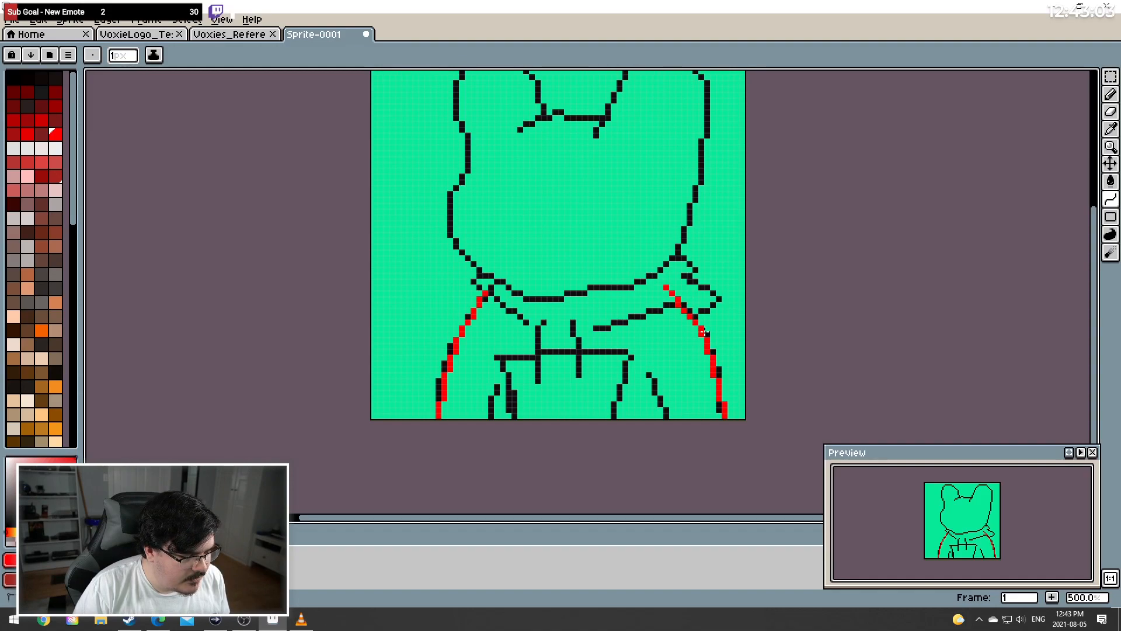
pyautogui.click(704, 332)
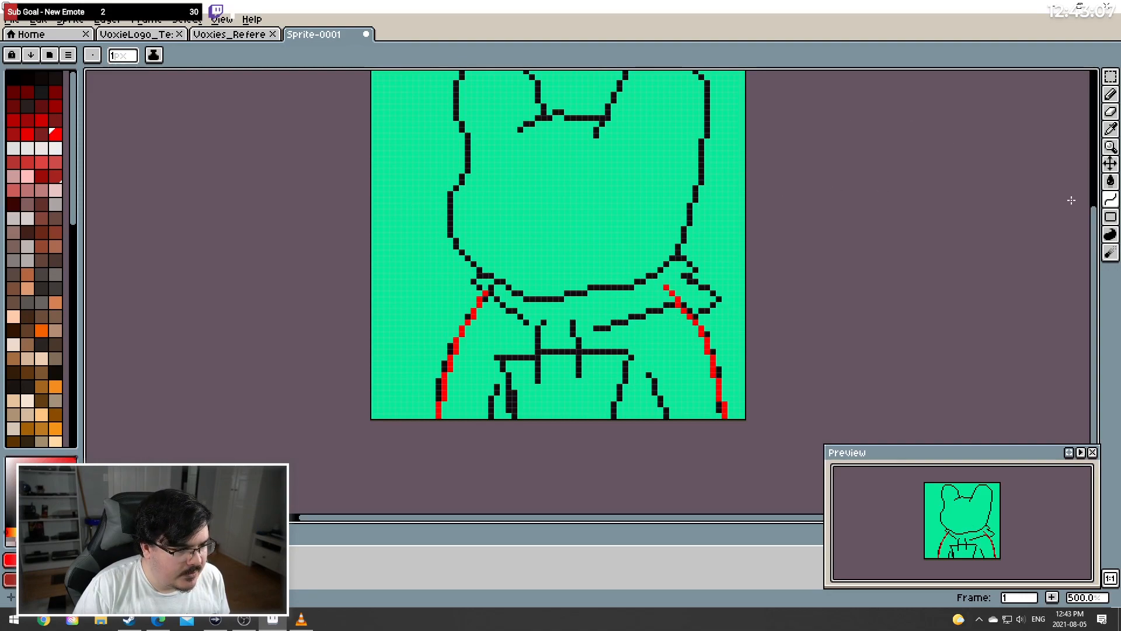
# Try red curves across the cat's face from the left cheek, undoing both attempts
pyautogui.moveTo(1094, 232); pyautogui.dragTo(1094, 191)
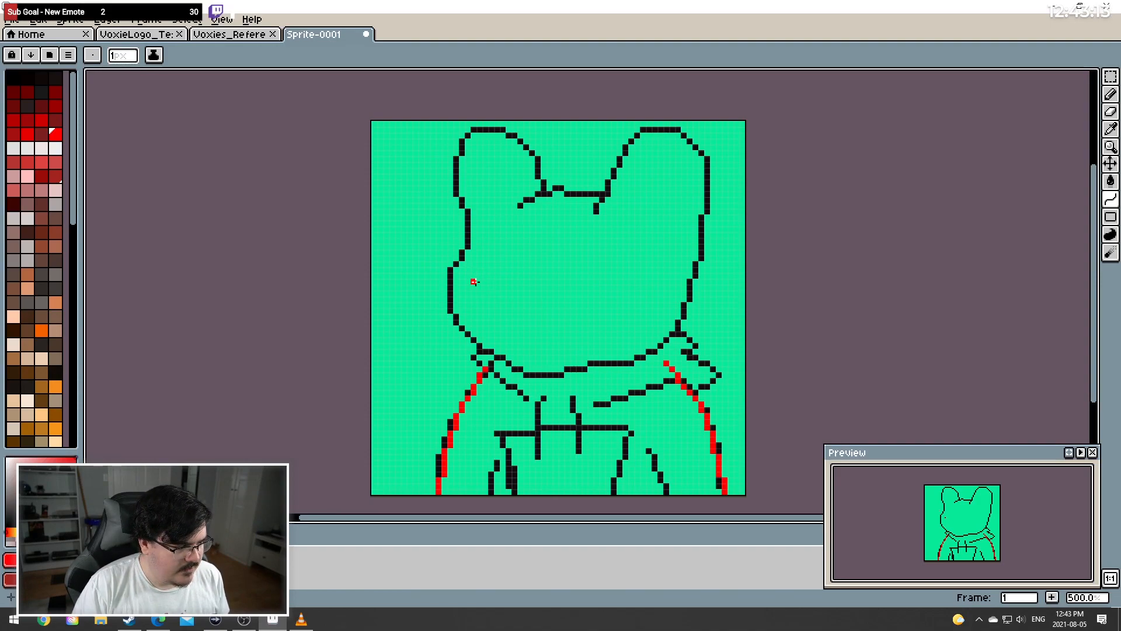
pyautogui.moveTo(503, 276)
pyautogui.mouseDown()
pyautogui.moveTo(765, 287)
pyautogui.moveTo(726, 274)
pyautogui.moveTo(554, 152)
pyautogui.moveTo(409, 87)
pyautogui.moveTo(483, 120)
pyautogui.moveTo(462, 129)
pyautogui.mouseUp()
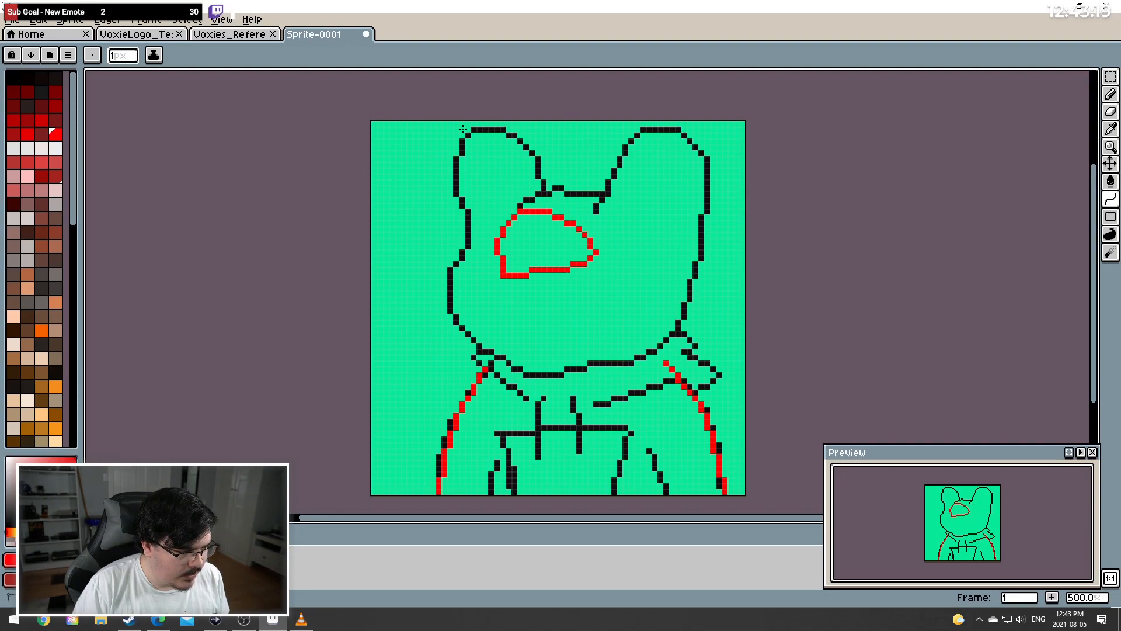
pyautogui.hotkey('ctrl', 'z')
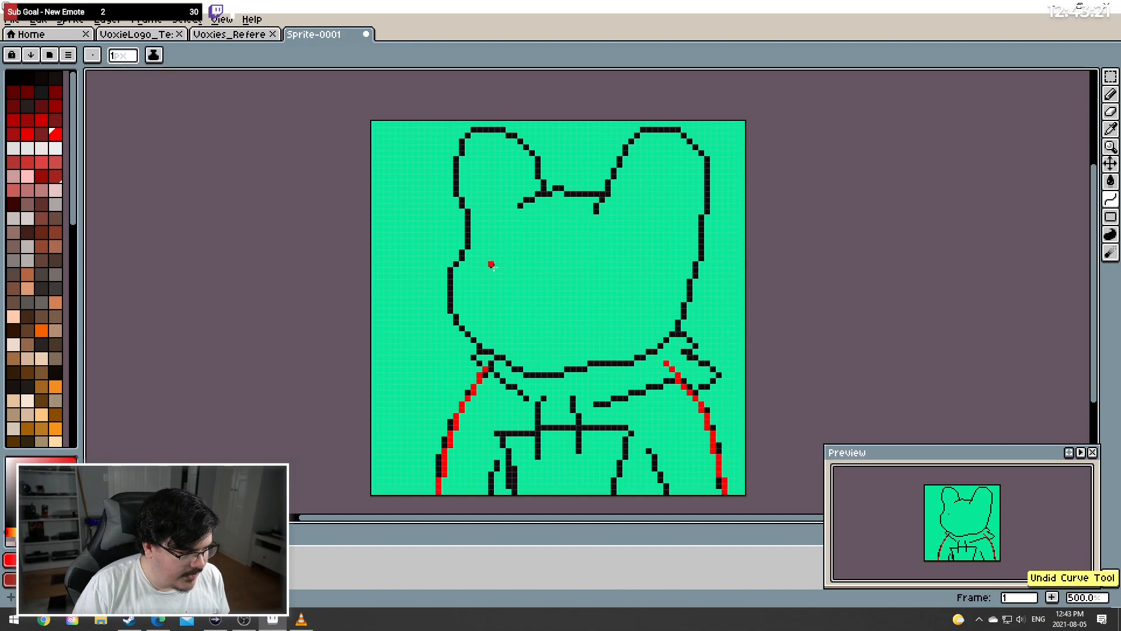
pyautogui.moveTo(495, 275); pyautogui.dragTo(700, 270)
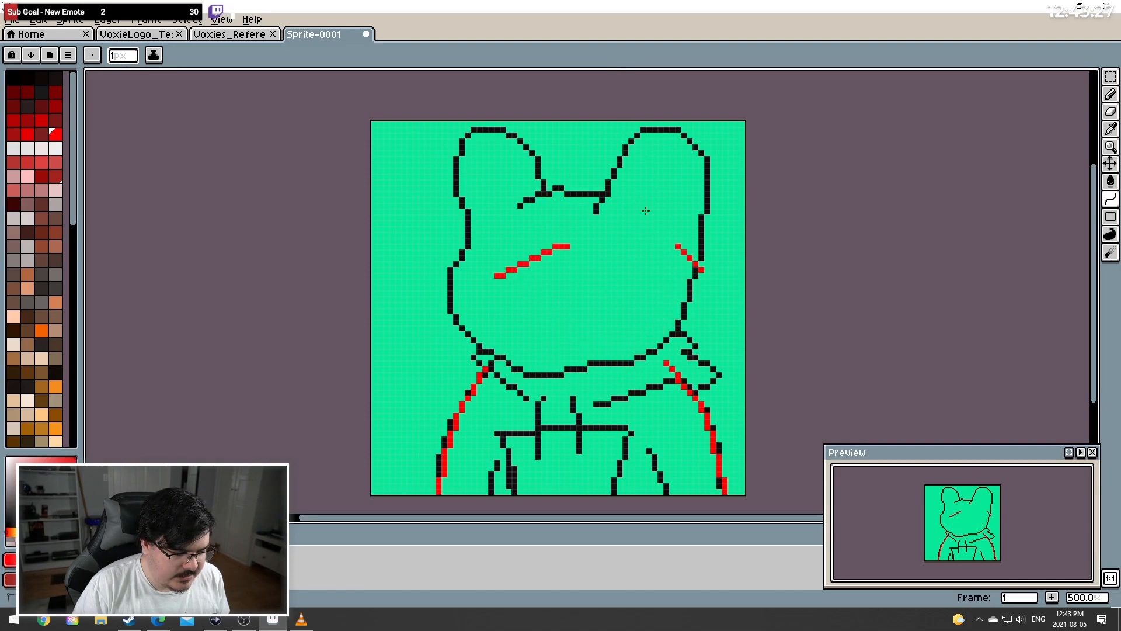
pyautogui.click(614, 217)
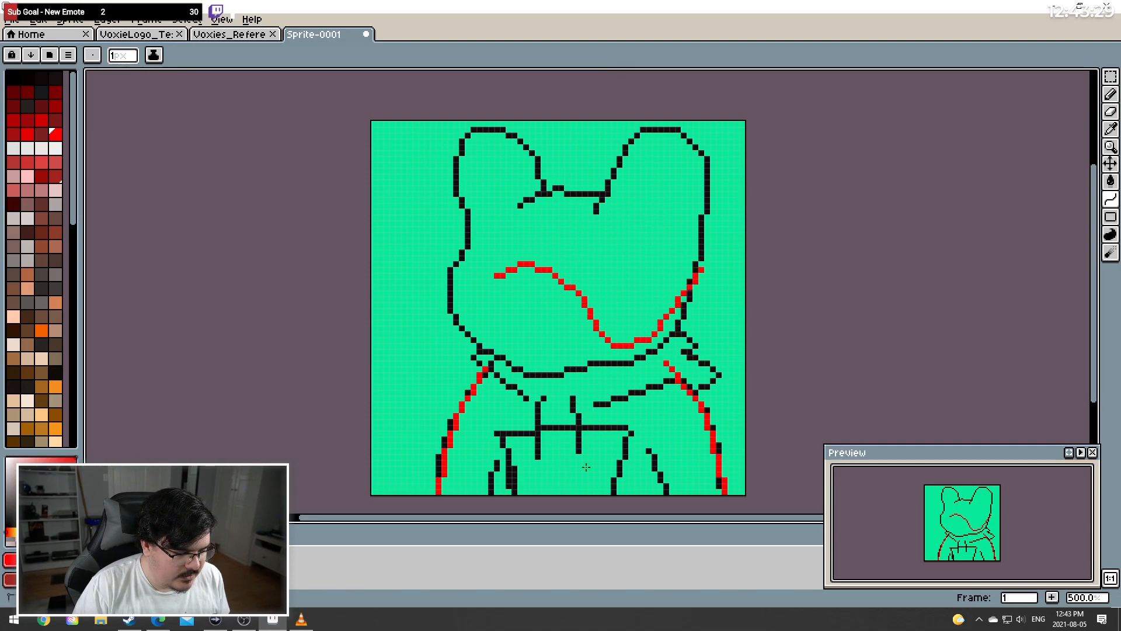
pyautogui.hotkey('ctrl', 'z')
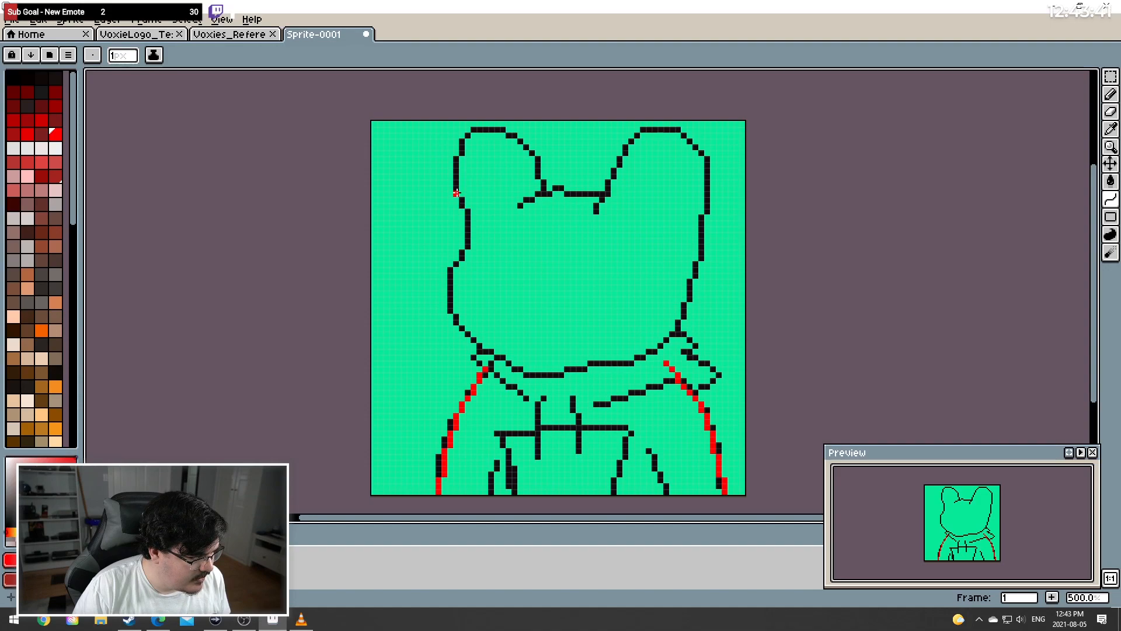
# Try to trace the left side of the face with red curves from the ear's base to the jaw, undoing both attempts
pyautogui.moveTo(456, 193); pyautogui.dragTo(479, 344)
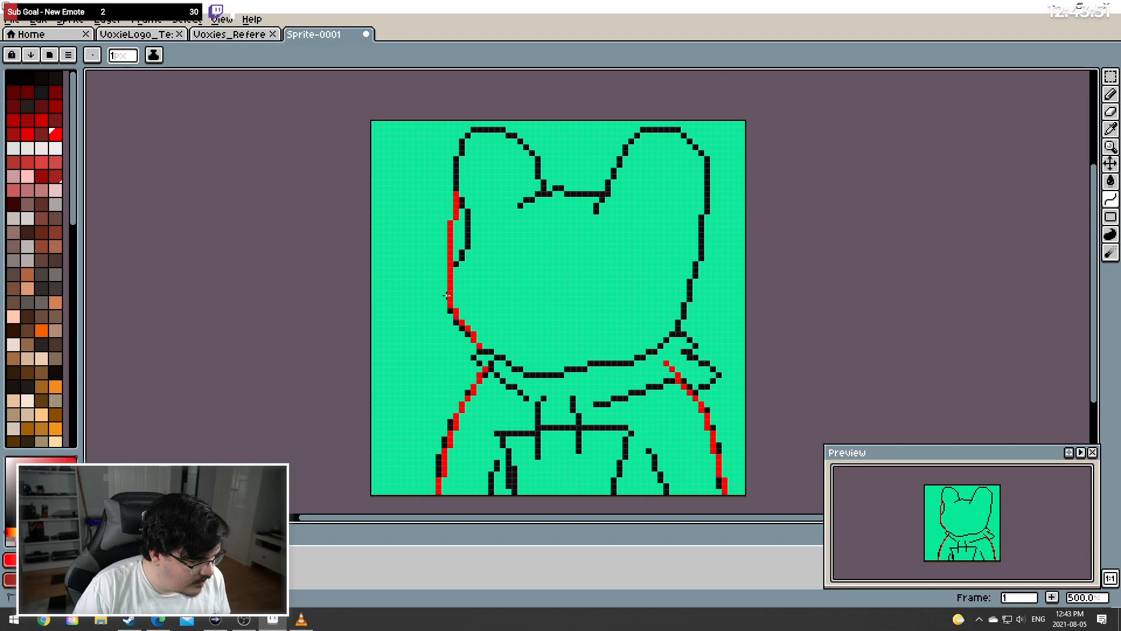
pyautogui.hotkey('ctrl', 'z')
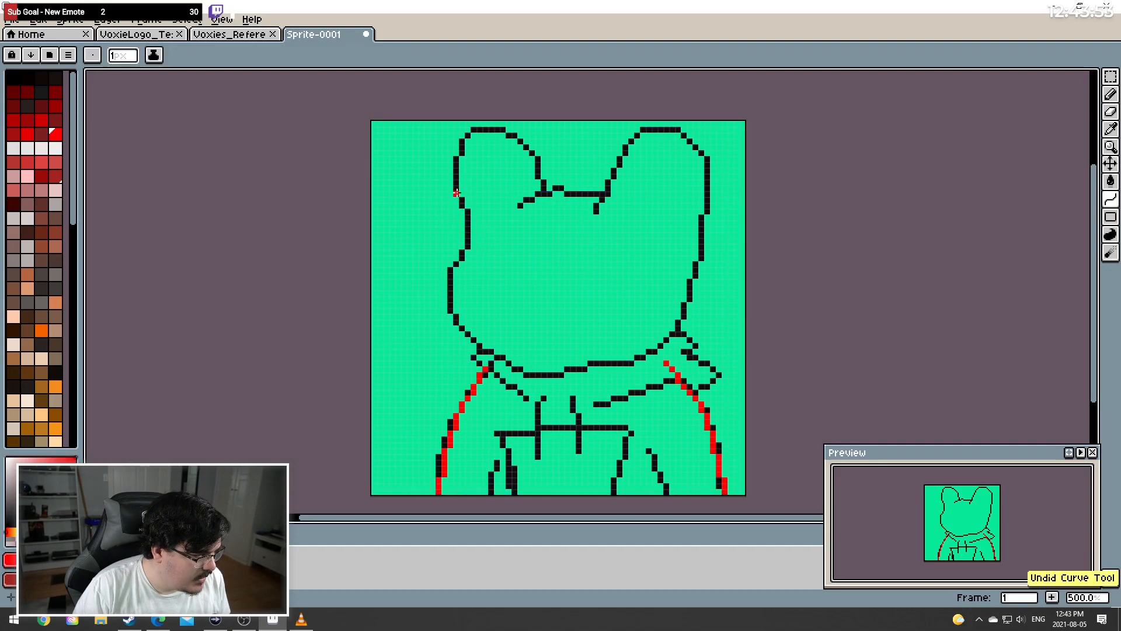
pyautogui.moveTo(456, 193); pyautogui.dragTo(477, 350)
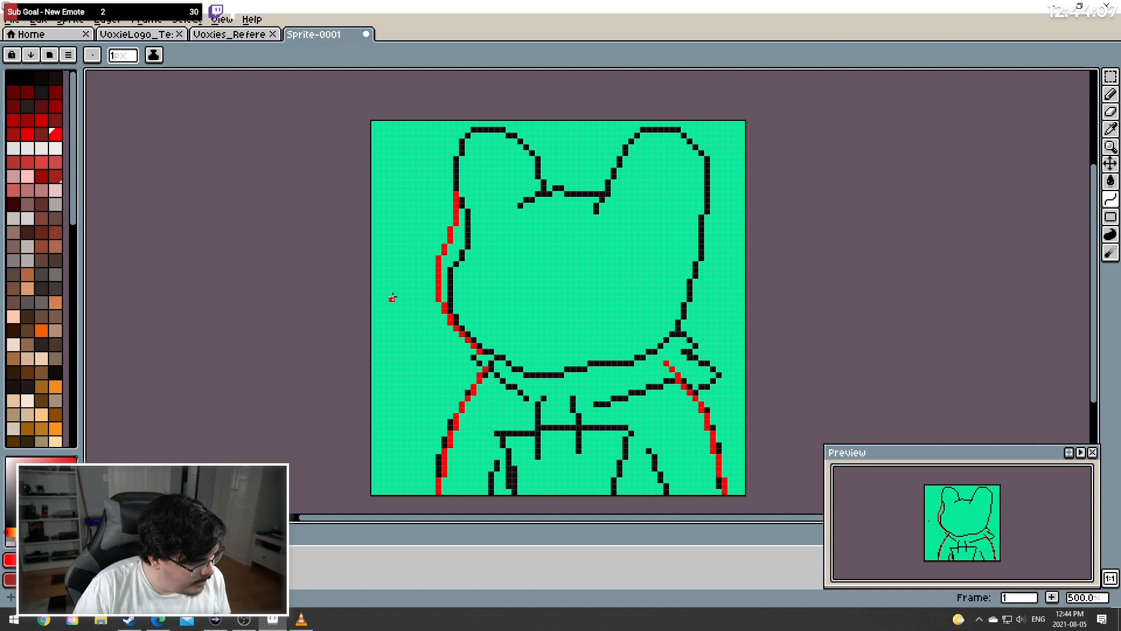
pyautogui.click(392, 298)
pyautogui.hotkey('ctrl', 'z')
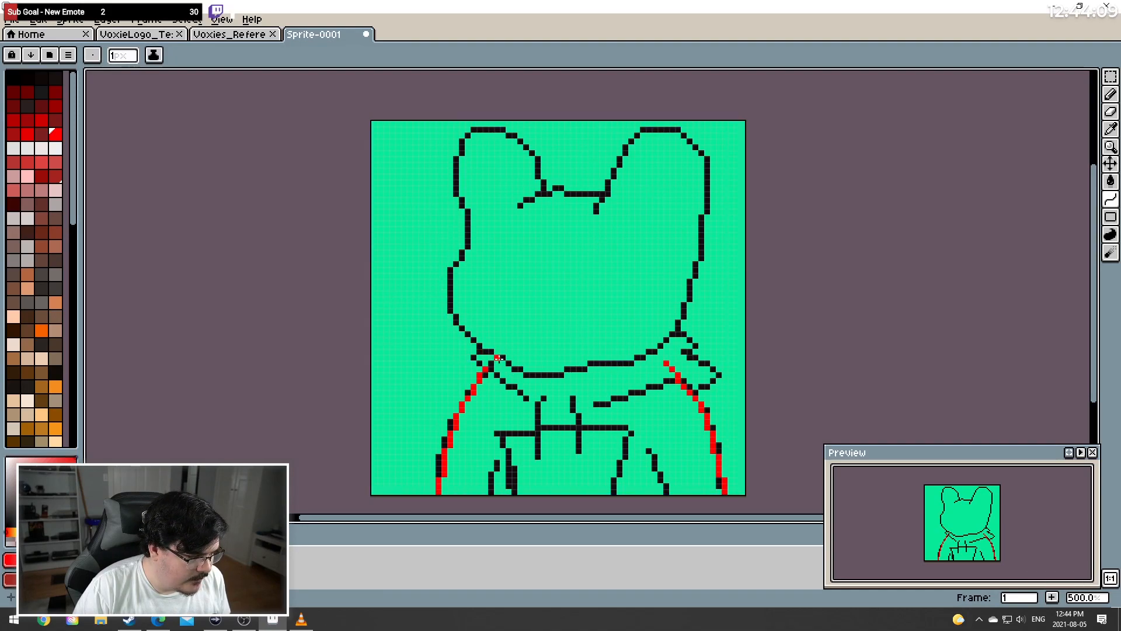
# Try to trace the left cheek with red curves starting at the lower-left jaw and running upward, undoing each attempt
pyautogui.moveTo(497, 357); pyautogui.dragTo(456, 315)
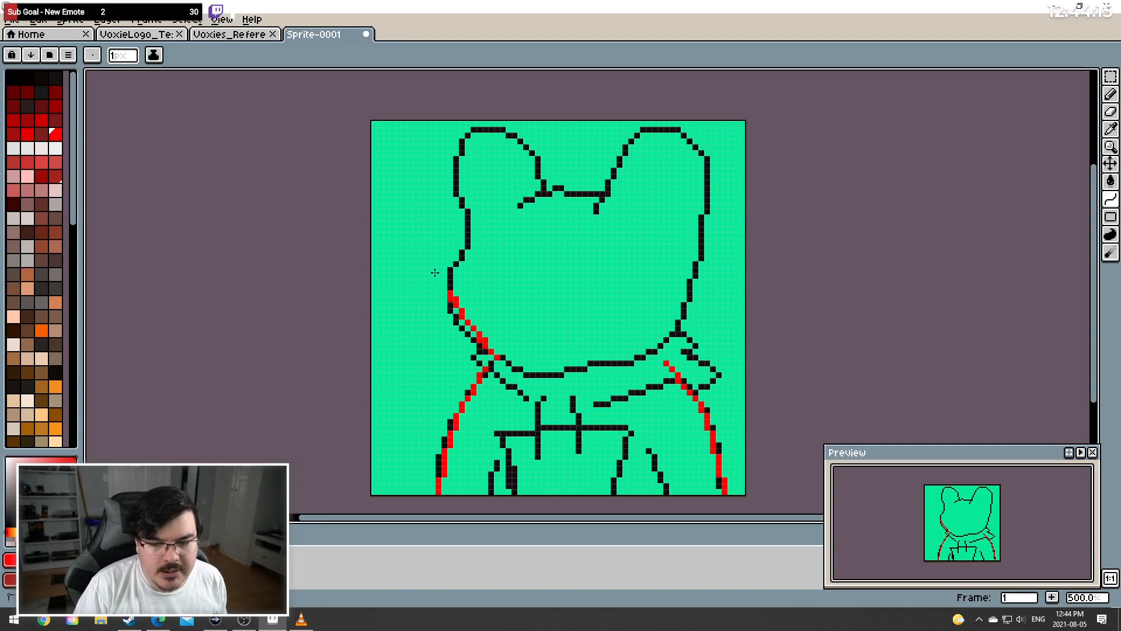
pyautogui.click(441, 132)
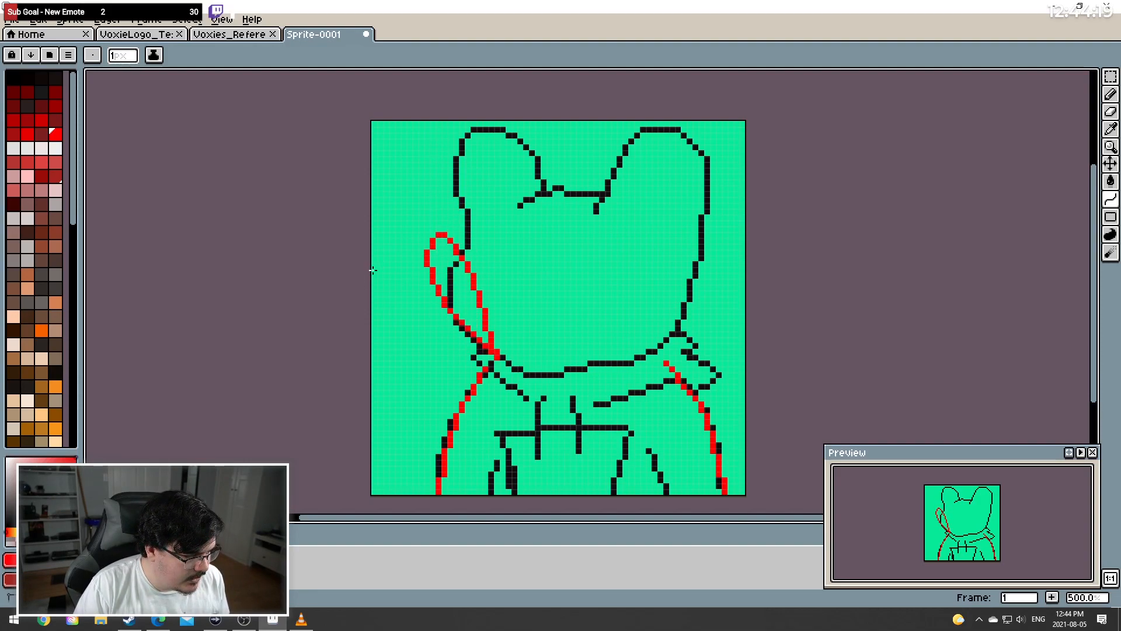
pyautogui.hotkey('ctrl', 'z')
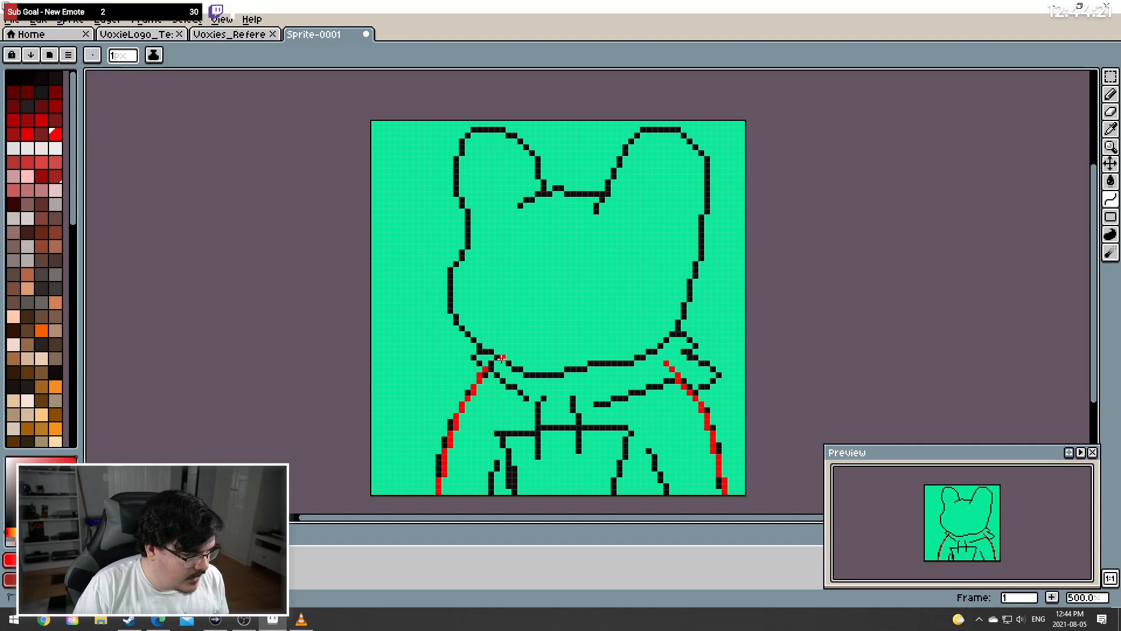
pyautogui.moveTo(501, 357); pyautogui.dragTo(490, 203)
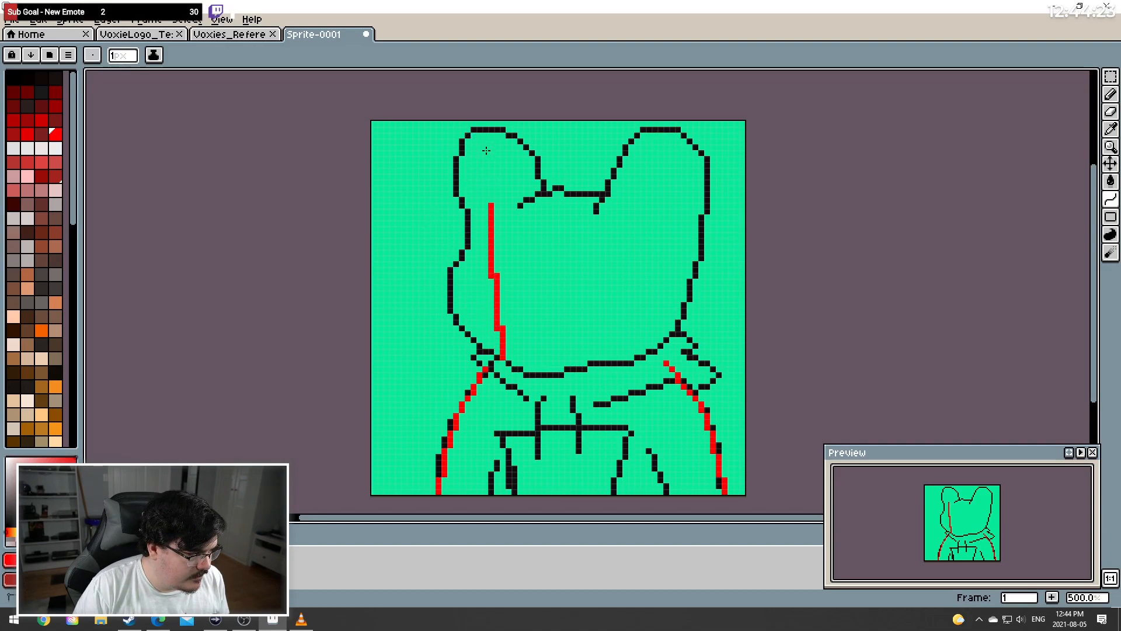
pyautogui.moveTo(486, 150); pyautogui.dragTo(517, 380)
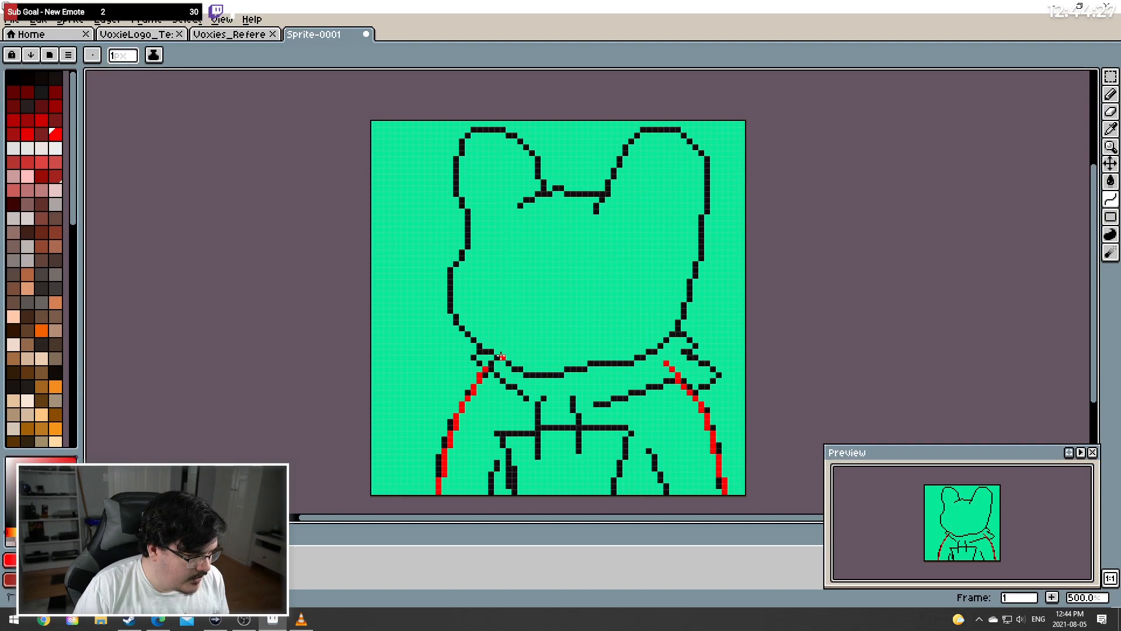
pyautogui.click(515, 394)
pyautogui.hotkey('ctrl', 'z')
# Draw a red curve from the lower-left jaw up around the left cheek, and erase the excess above the cheek
pyautogui.moveTo(502, 356); pyautogui.dragTo(431, 272)
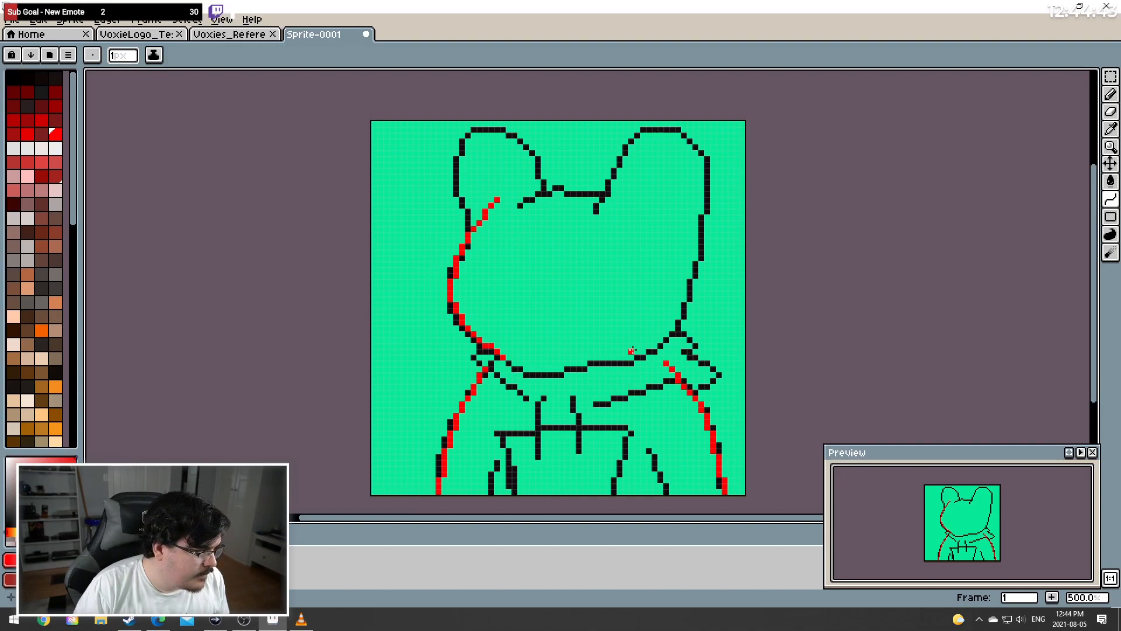
pyautogui.click(1109, 115)
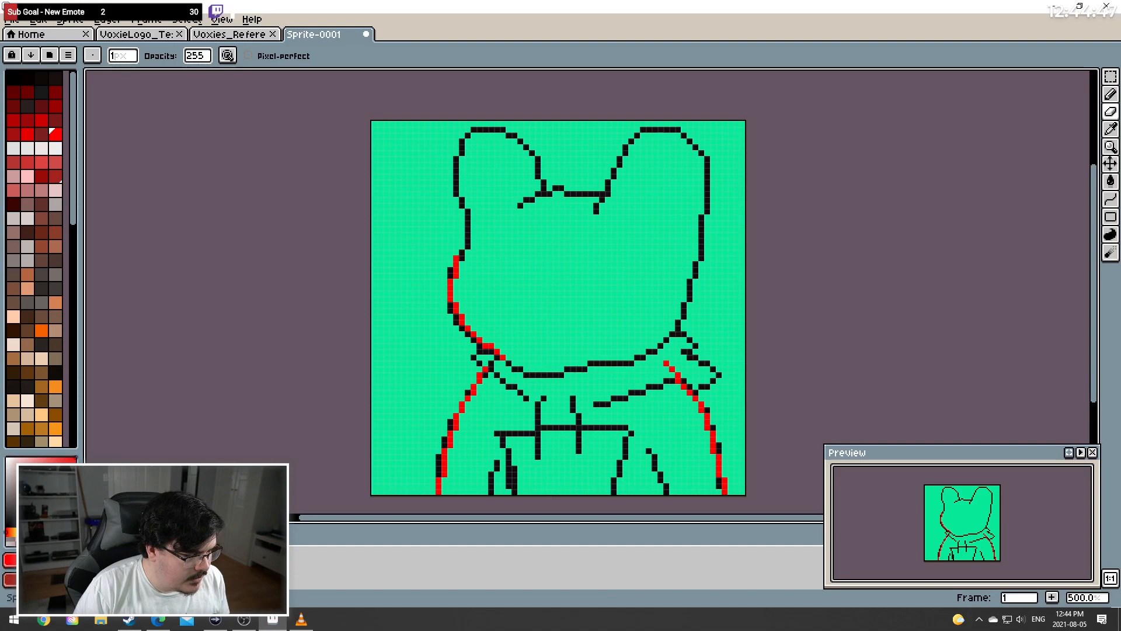
# Extend the red outline from the left cheek up to the ear's base, and draw red curves along the jaw's black outline
pyautogui.press('l')
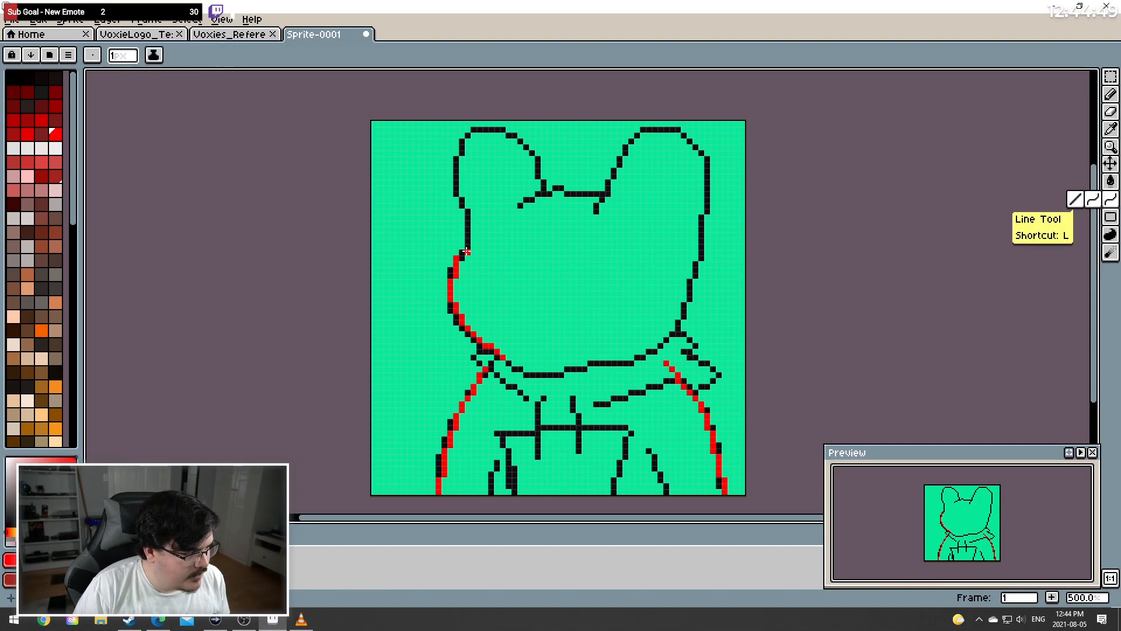
pyautogui.moveTo(455, 257)
pyautogui.mouseDown()
pyautogui.moveTo(496, 204)
pyautogui.moveTo(489, 189)
pyautogui.moveTo(458, 197)
pyautogui.moveTo(471, 227)
pyautogui.mouseUp()
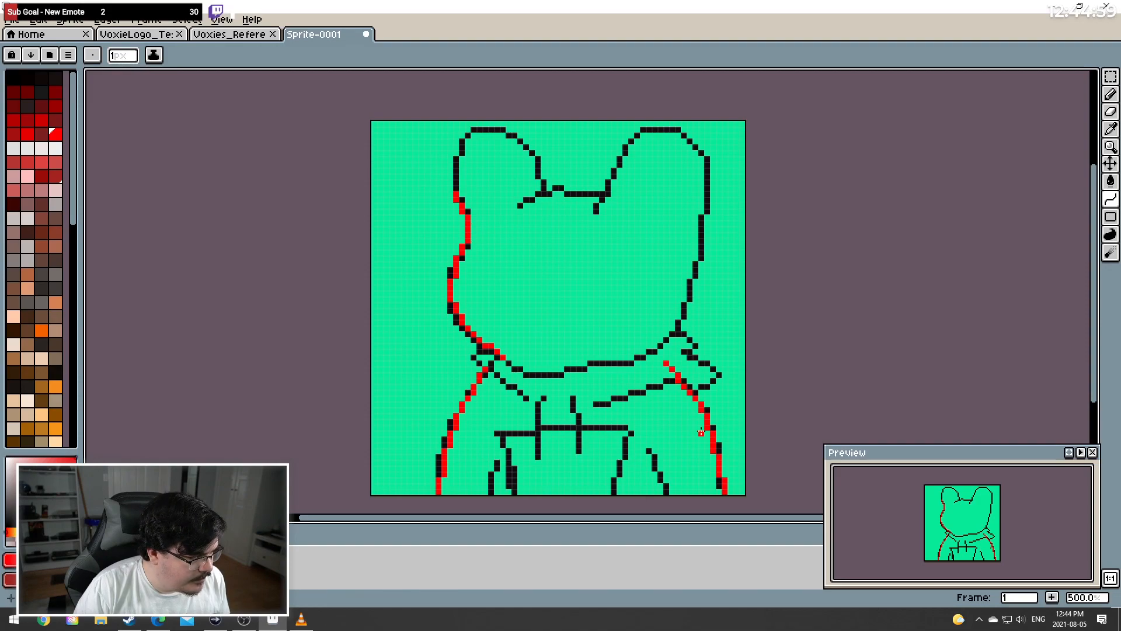
pyautogui.moveTo(500, 357); pyautogui.dragTo(589, 362)
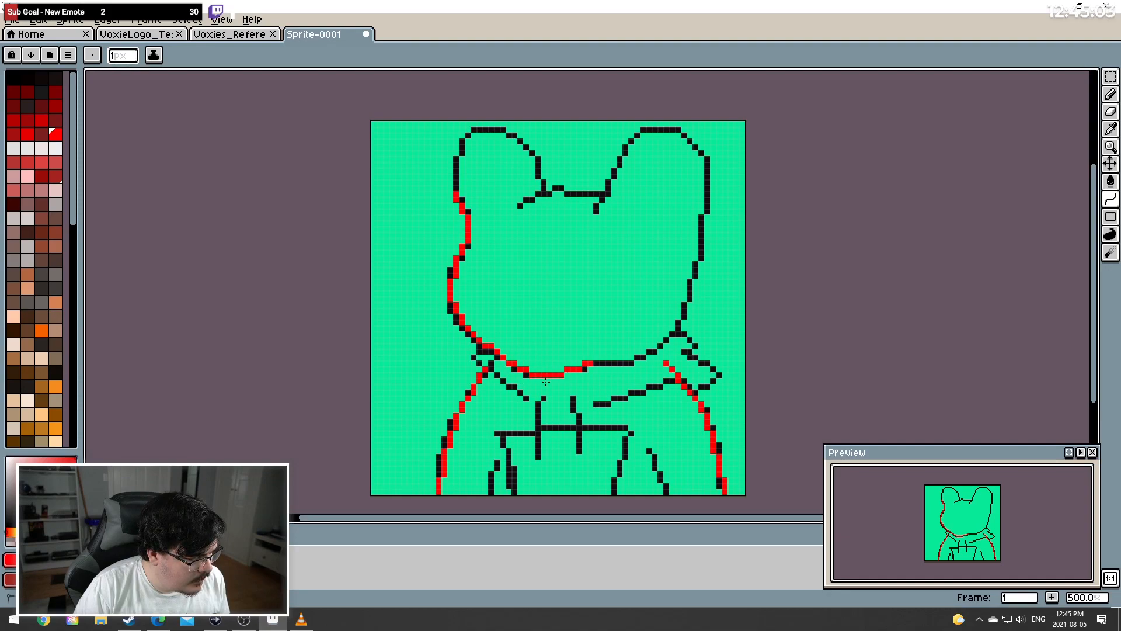
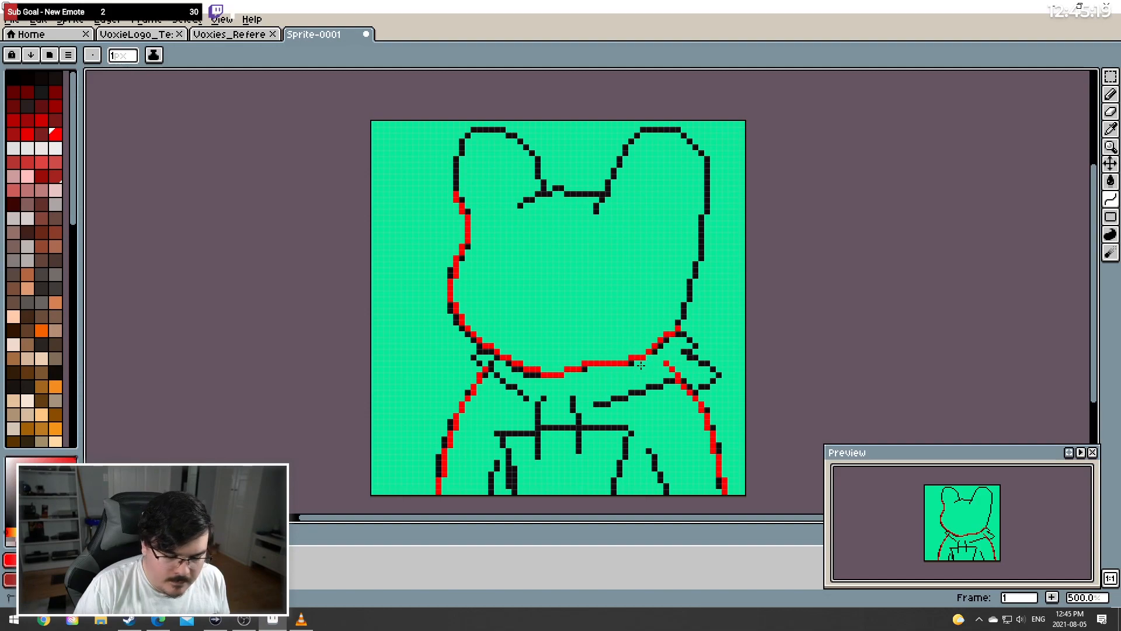
# Undo the last chin curve and redraw it in red as a smoother arc from the left jaw to the right side of the neck
pyautogui.hotkey('ctrl', 'z')
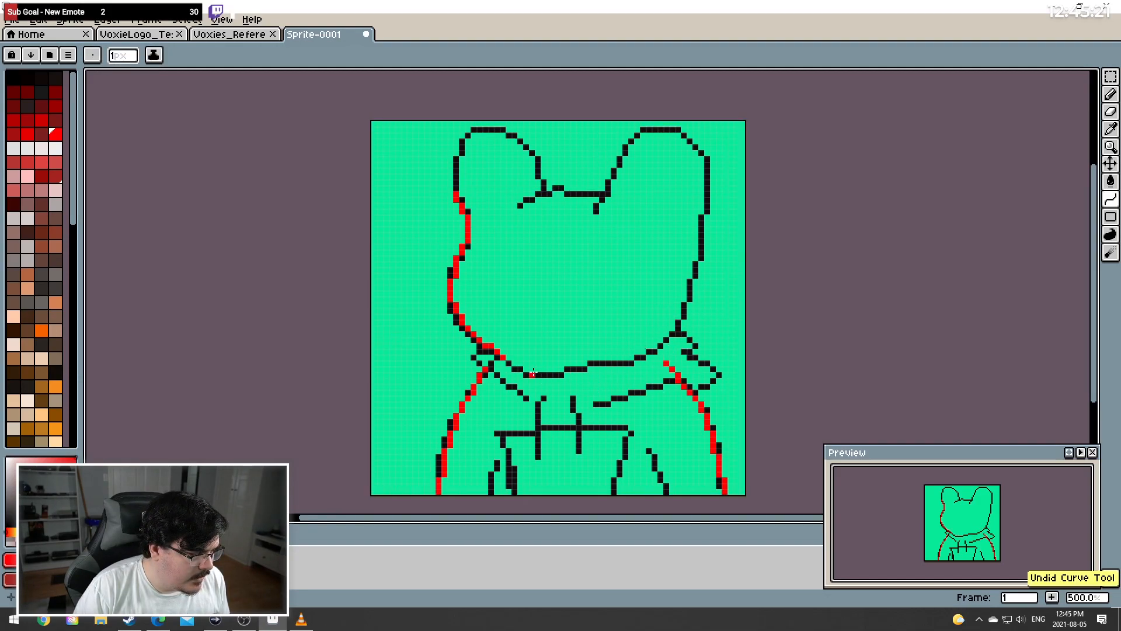
pyautogui.moveTo(503, 357); pyautogui.dragTo(676, 334)
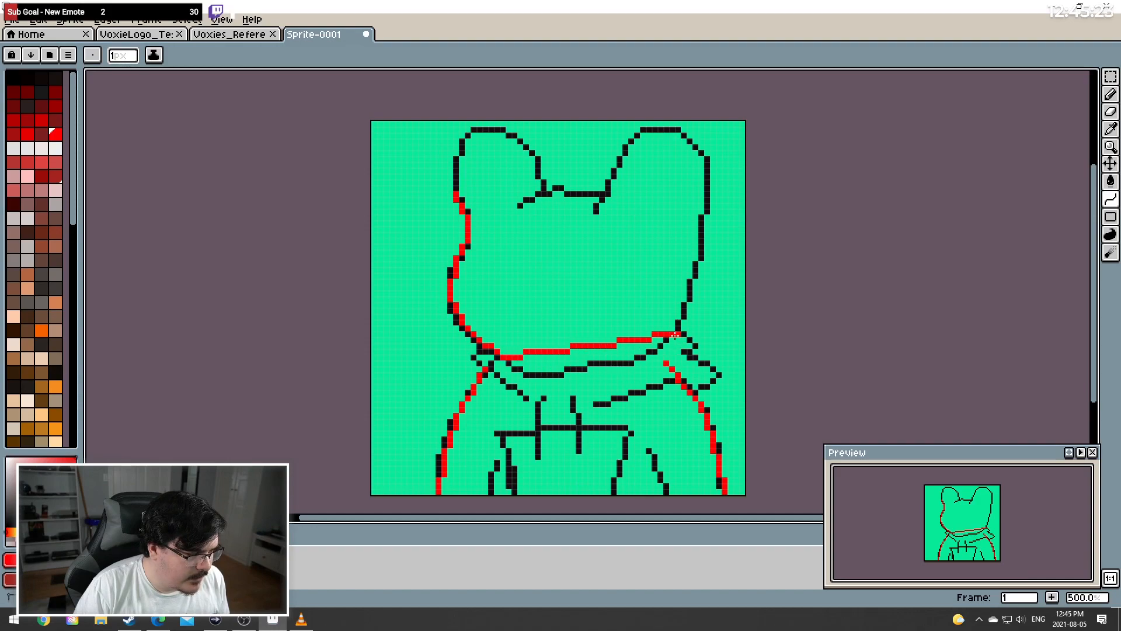
pyautogui.click(541, 380)
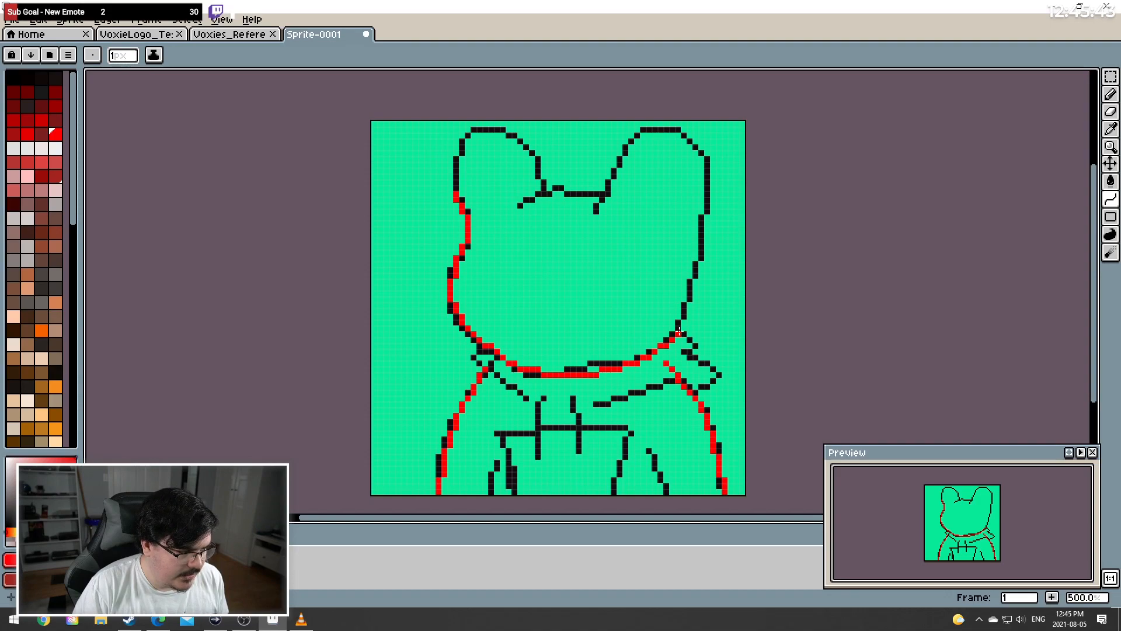
pyautogui.moveTo(679, 331)
pyautogui.mouseDown()
pyautogui.moveTo(720, 277)
pyautogui.moveTo(722, 249)
pyautogui.moveTo(706, 207)
pyautogui.moveTo(691, 212)
pyautogui.moveTo(658, 132)
pyautogui.moveTo(711, 187)
pyautogui.moveTo(697, 267)
pyautogui.moveTo(678, 156)
pyautogui.moveTo(692, 175)
pyautogui.moveTo(701, 159)
pyautogui.moveTo(723, 160)
pyautogui.mouseUp()
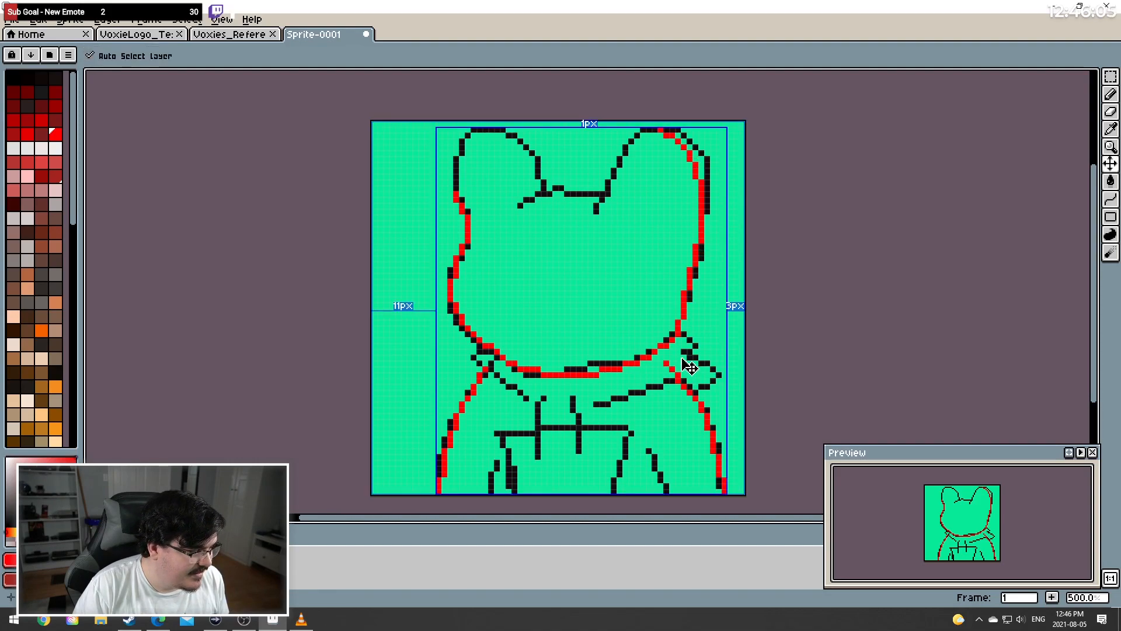
pyautogui.hotkey('ctrl', 'z')
pyautogui.moveTo(678, 334); pyautogui.dragTo(697, 211)
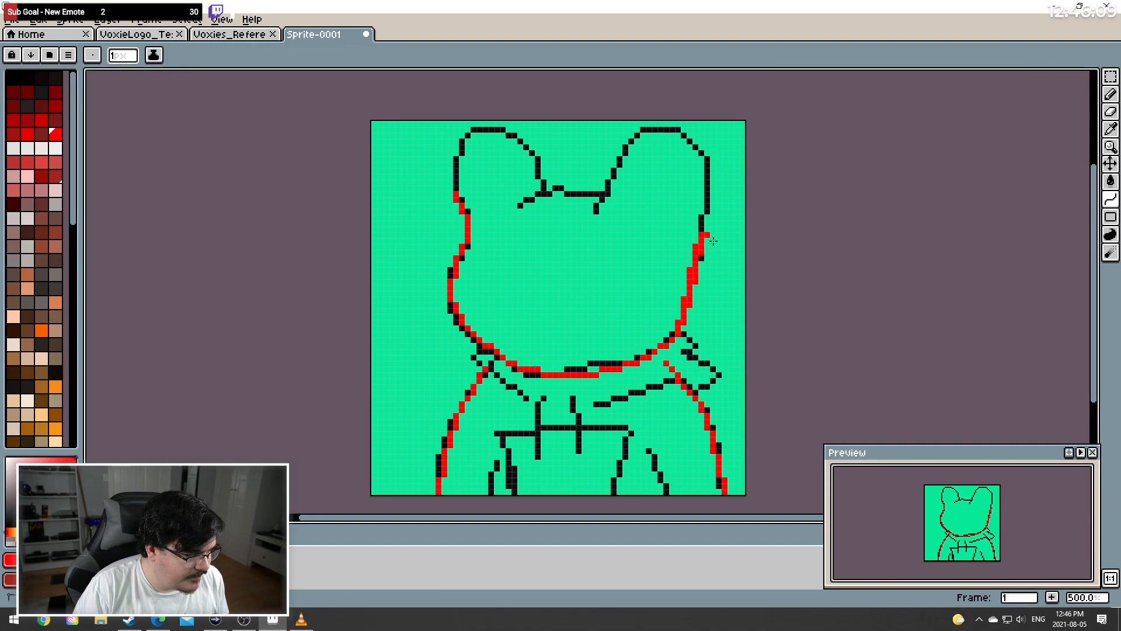
pyautogui.hotkey('ctrl', 'z')
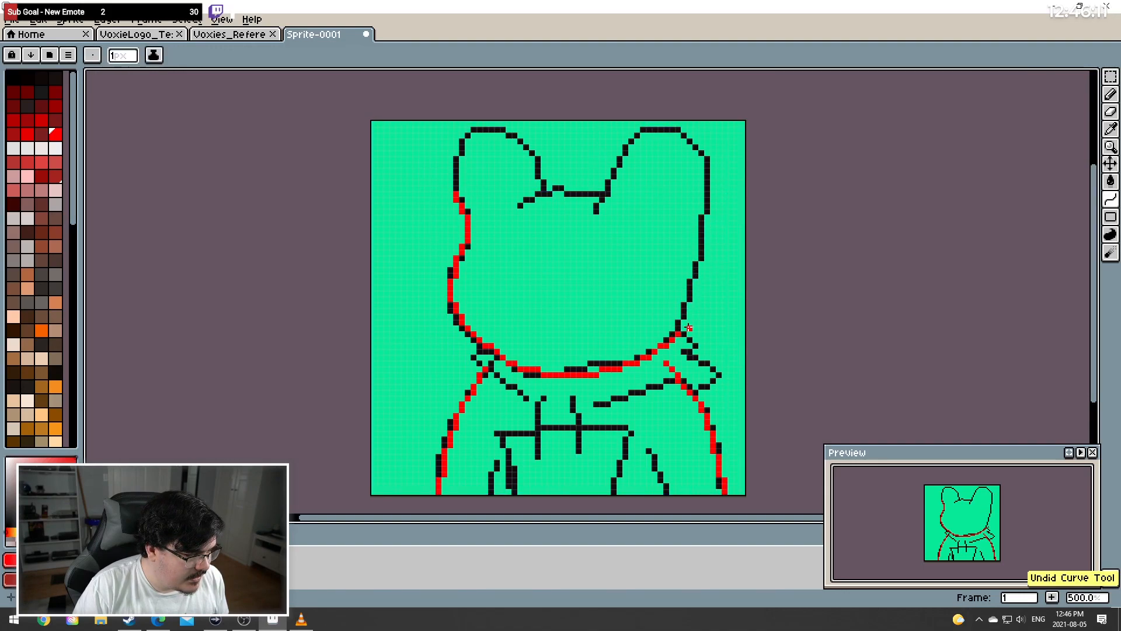
# Trace the right side of the head and the right ear's outer and inner edges with red curves
pyautogui.moveTo(679, 334); pyautogui.dragTo(708, 201)
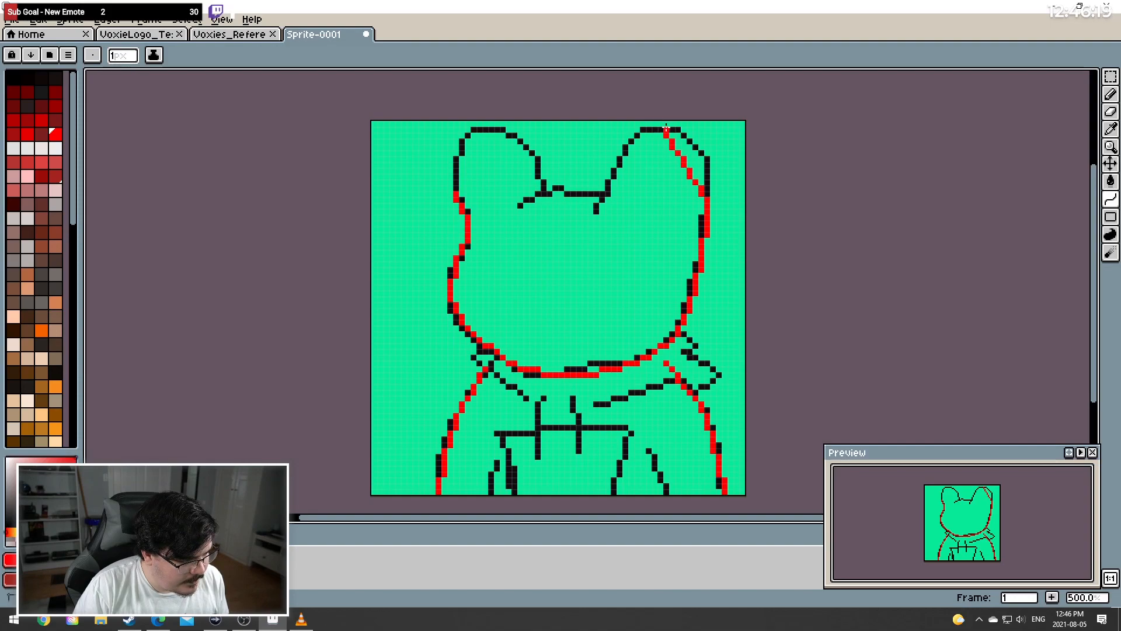
pyautogui.moveTo(664, 127); pyautogui.dragTo(659, 128)
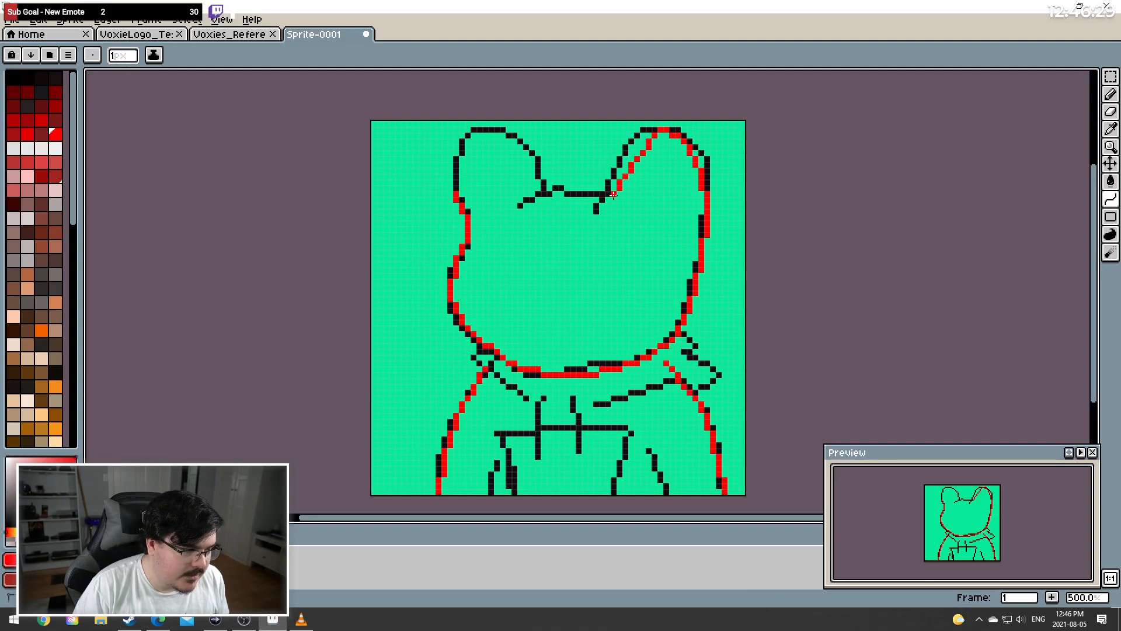
pyautogui.moveTo(608, 192); pyautogui.dragTo(596, 211)
pyautogui.moveTo(653, 134); pyautogui.dragTo(624, 135)
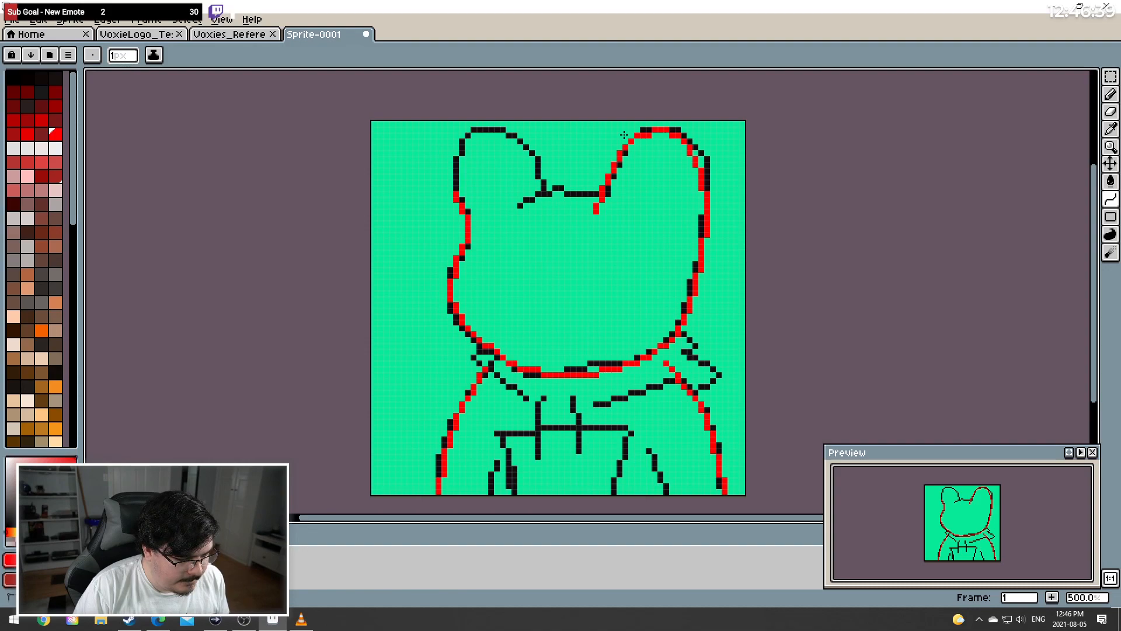
pyautogui.moveTo(624, 135); pyautogui.dragTo(624, 166)
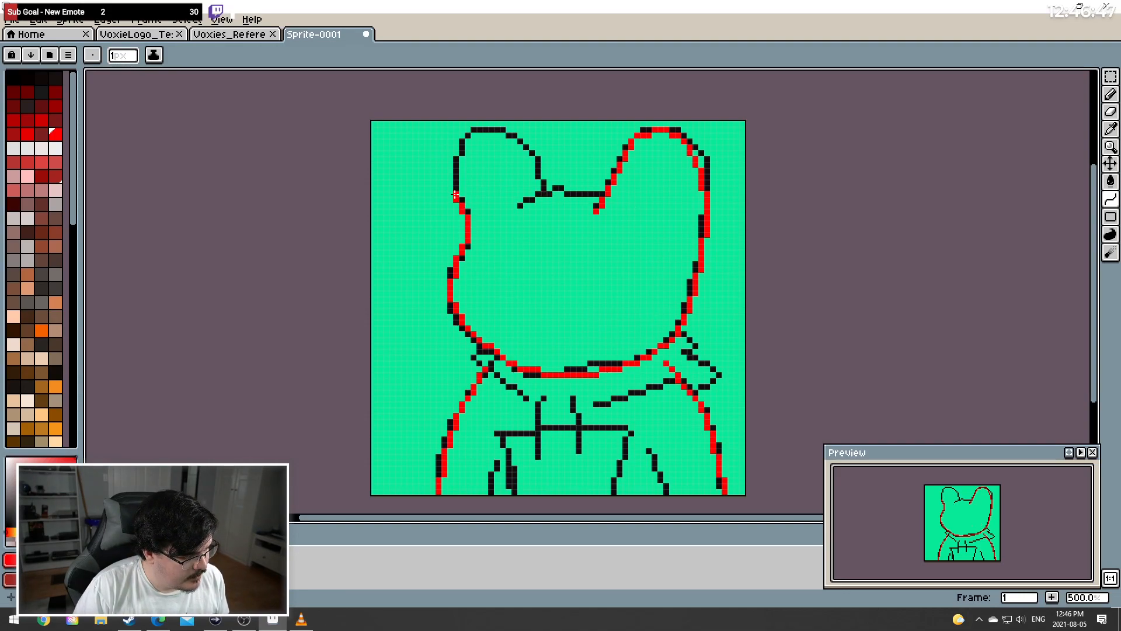
# Trace the left ear and the top of the head between the ears with red curves, checking the result without the sketch layer
pyautogui.moveTo(456, 194); pyautogui.dragTo(523, 137)
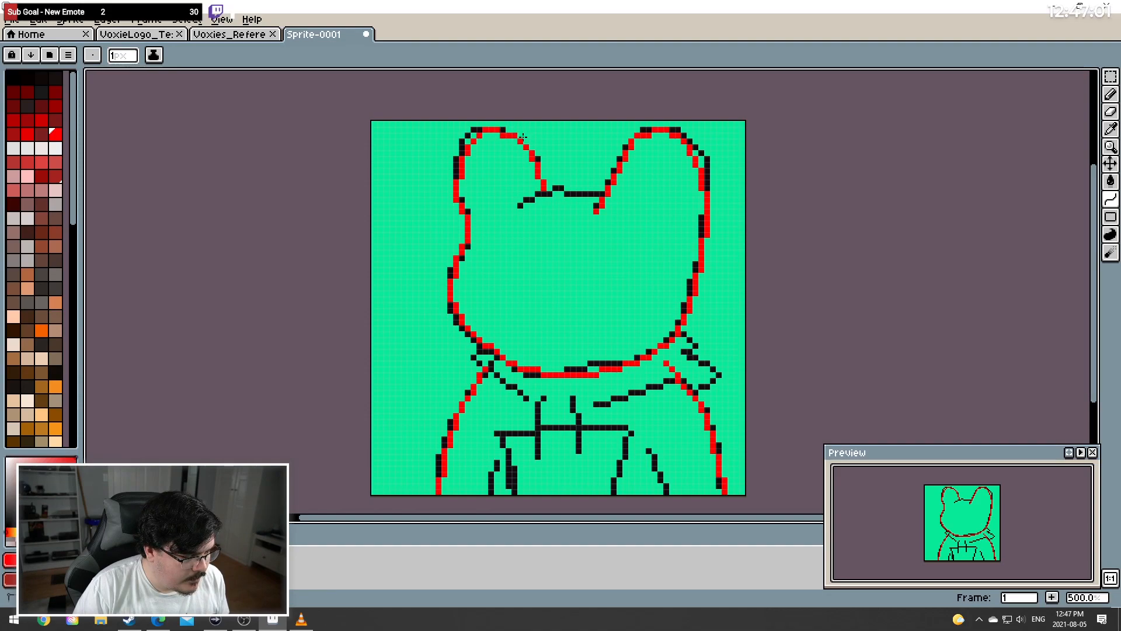
pyautogui.click(524, 137)
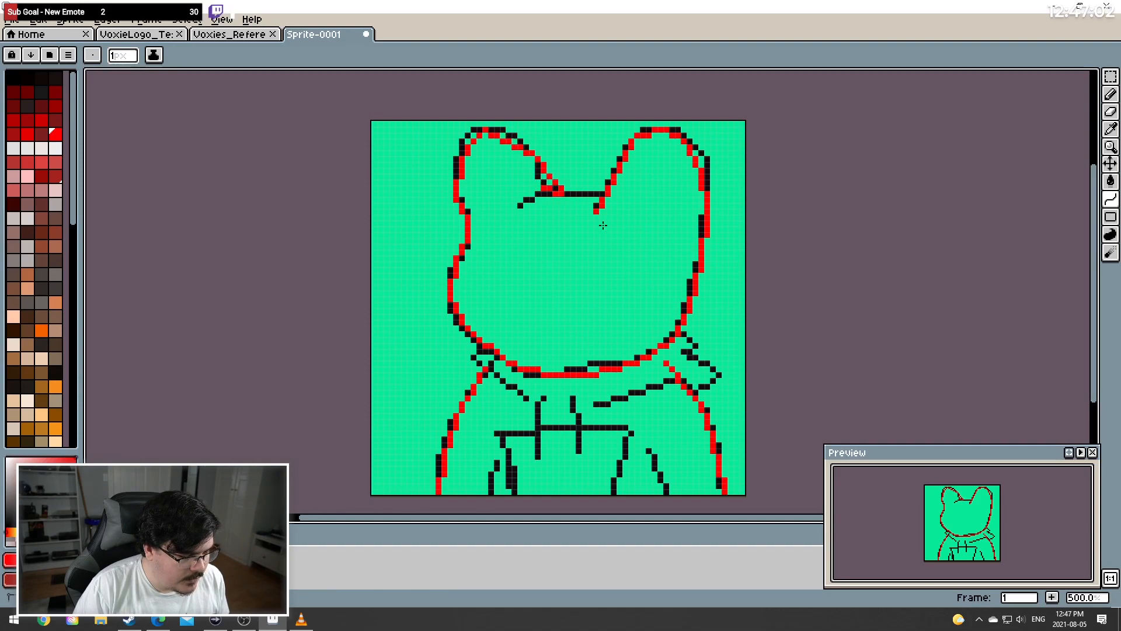
pyautogui.click(523, 151)
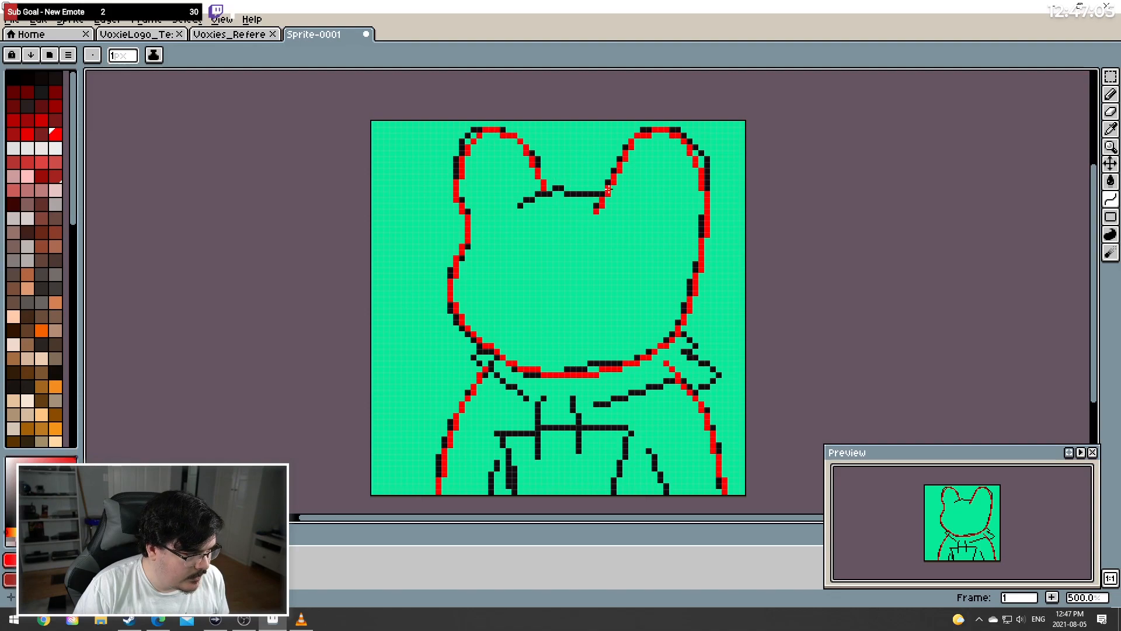
pyautogui.moveTo(602, 192); pyautogui.dragTo(520, 205)
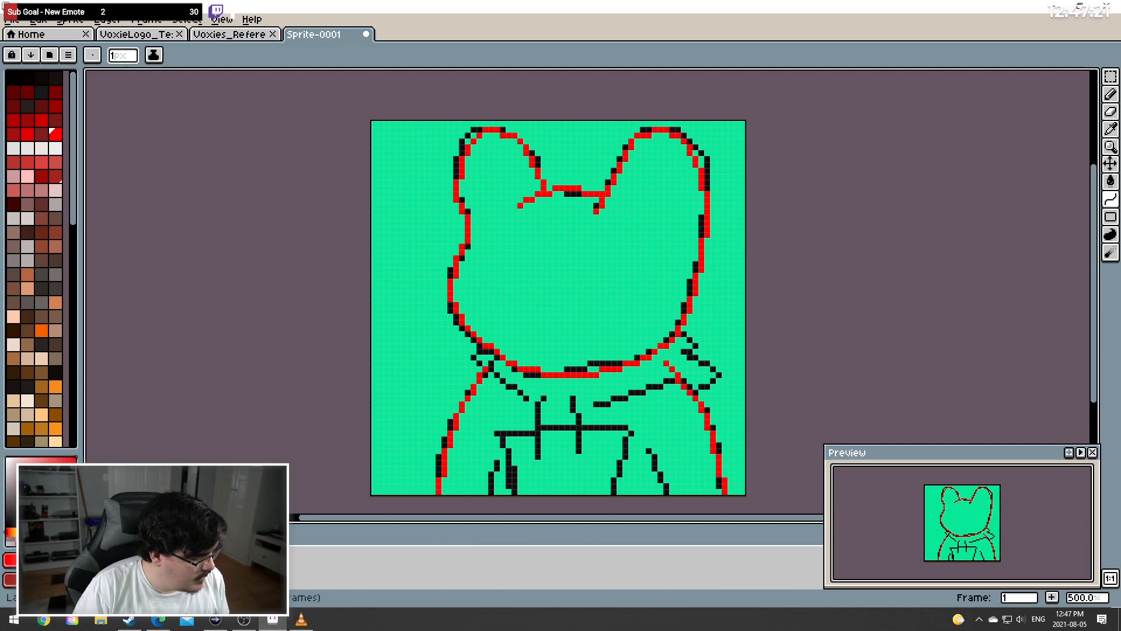
pyautogui.click(92, 567)
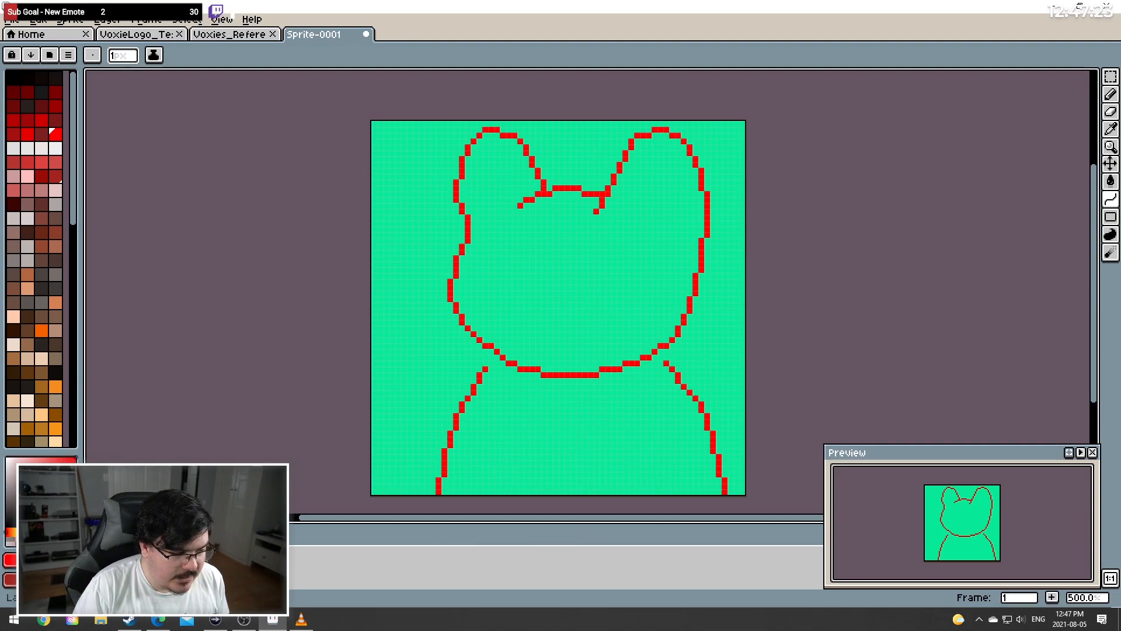
pyautogui.click(92, 566)
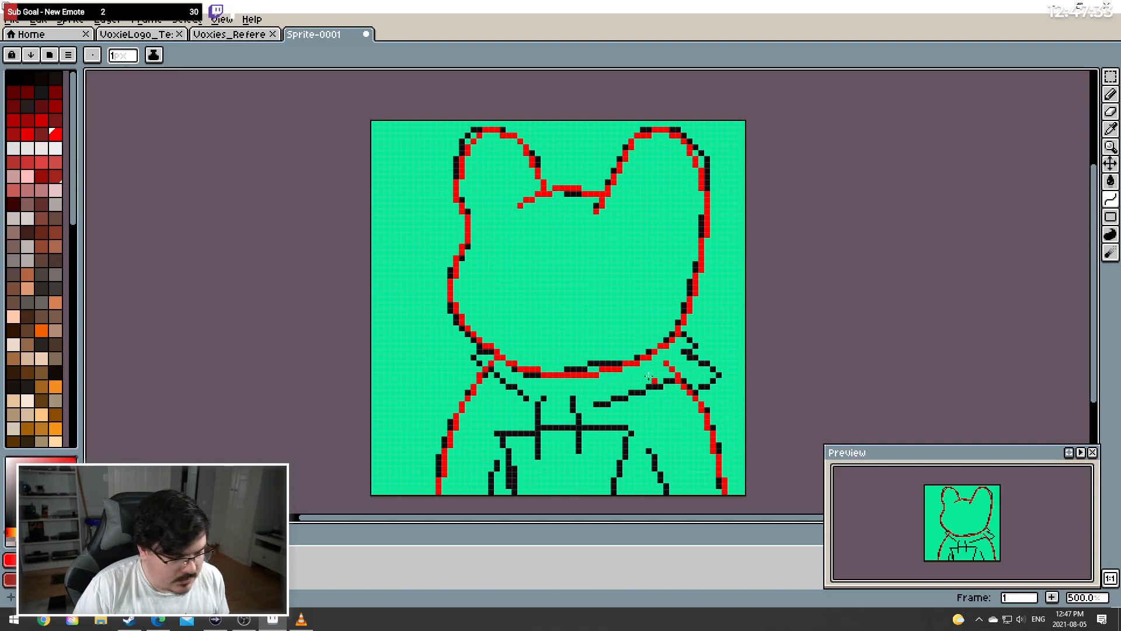
# Trace the two neckline curves below the chin in red and draw the two drawstrings with the Line tool
pyautogui.moveTo(666, 363); pyautogui.dragTo(596, 404)
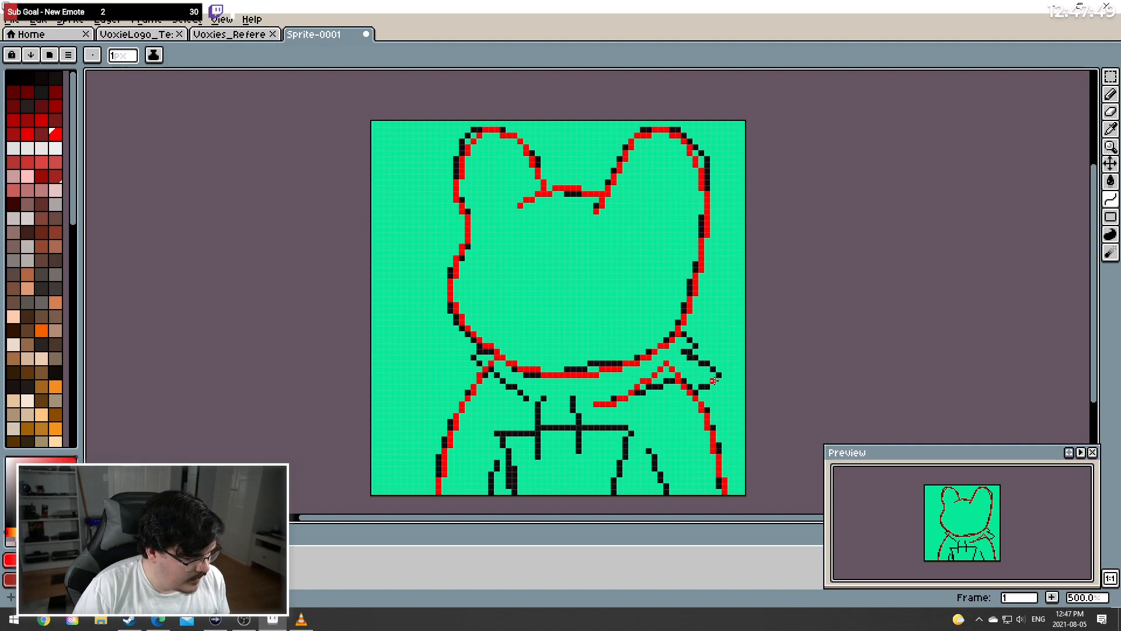
pyautogui.moveTo(490, 364)
pyautogui.mouseDown()
pyautogui.moveTo(527, 398)
pyautogui.moveTo(501, 384)
pyautogui.mouseUp()
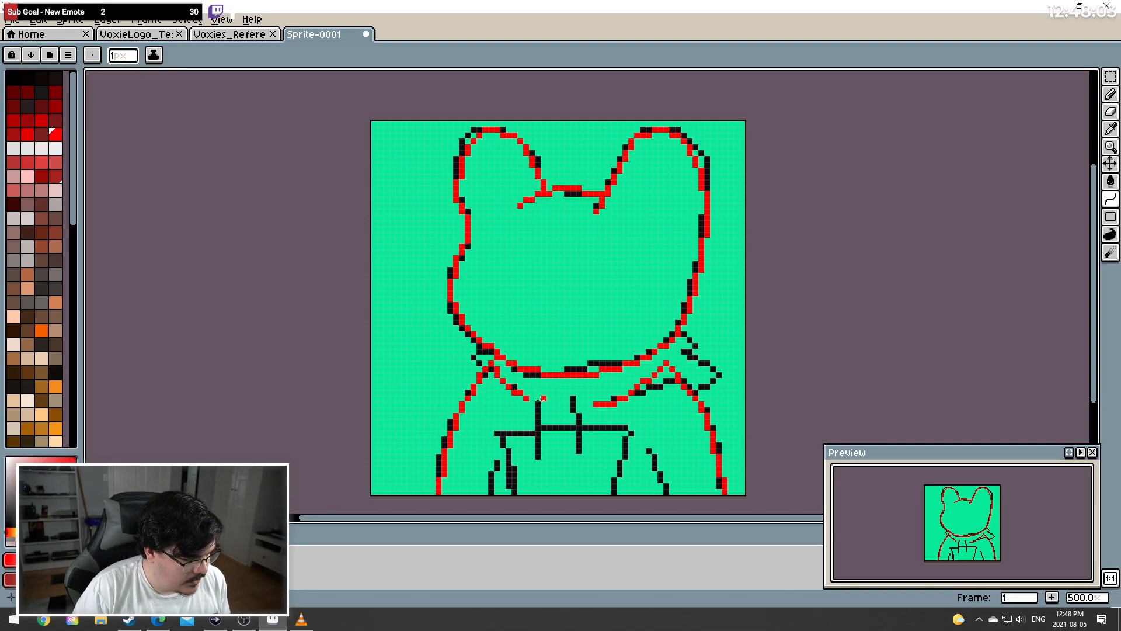
pyautogui.moveTo(1115, 200)
pyautogui.click(1076, 200)
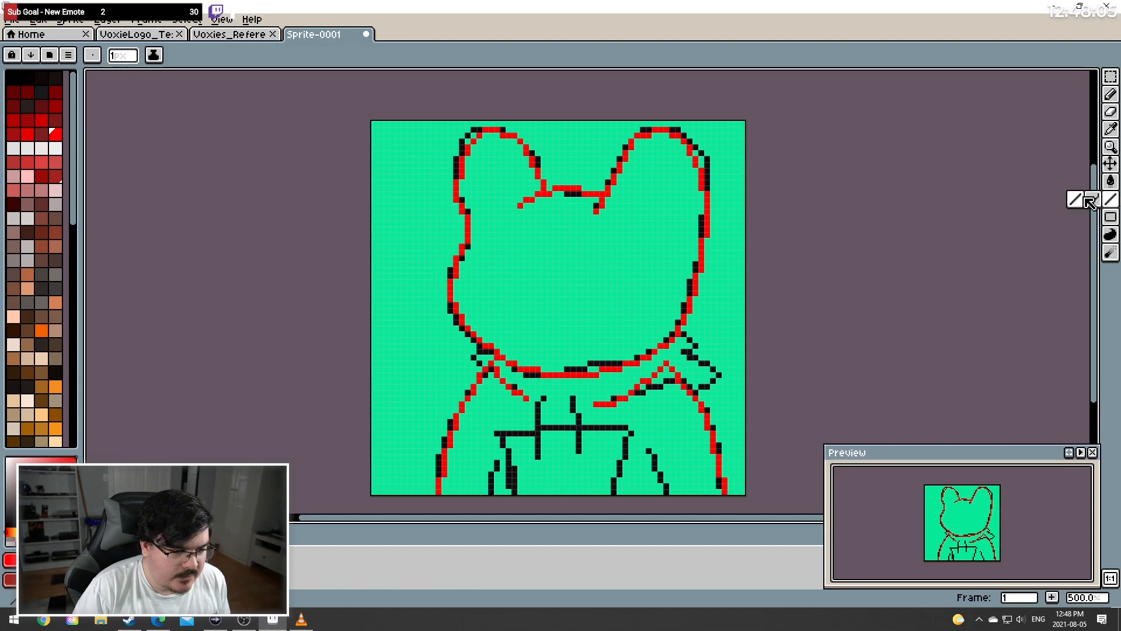
pyautogui.moveTo(543, 398)
pyautogui.mouseDown()
pyautogui.moveTo(534, 464)
pyautogui.moveTo(553, 470)
pyautogui.moveTo(532, 461)
pyautogui.mouseUp()
pyautogui.moveTo(574, 398); pyautogui.dragTo(584, 461)
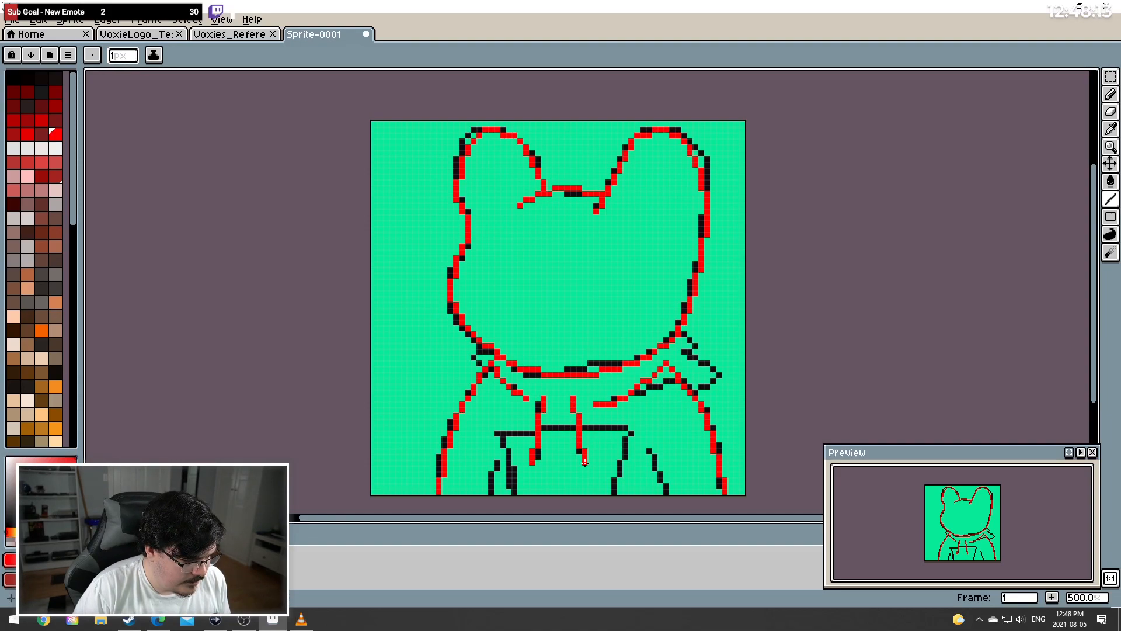
# Draw the inner arm lines on both sides of the body in red with the Curve tool
pyautogui.click(1111, 205)
pyautogui.click(1093, 199)
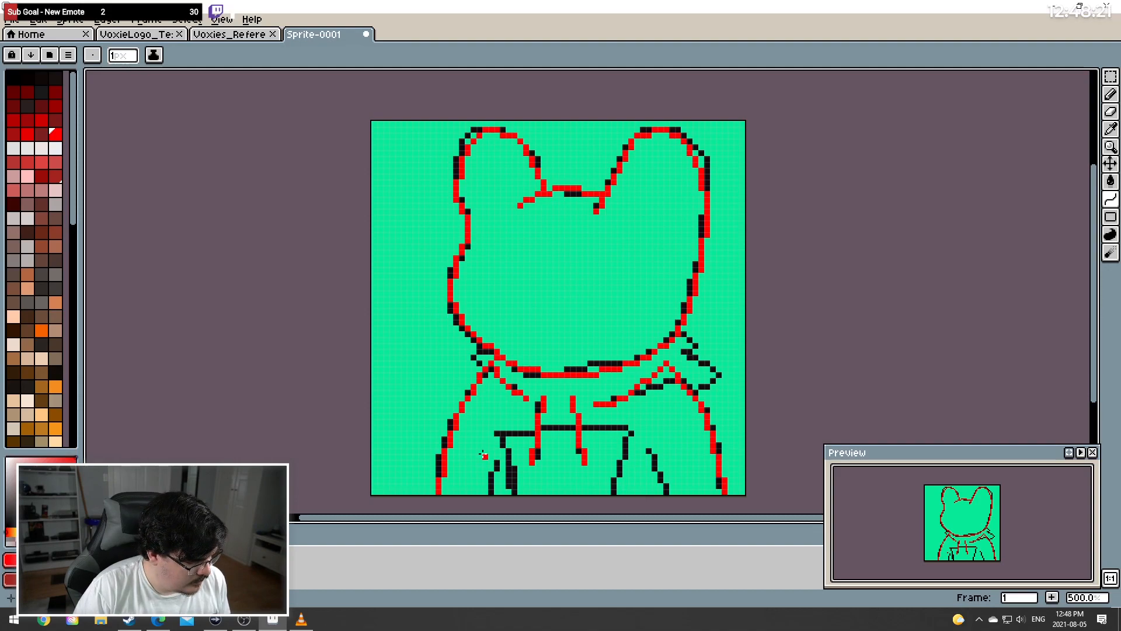
pyautogui.moveTo(484, 451); pyautogui.dragTo(477, 501)
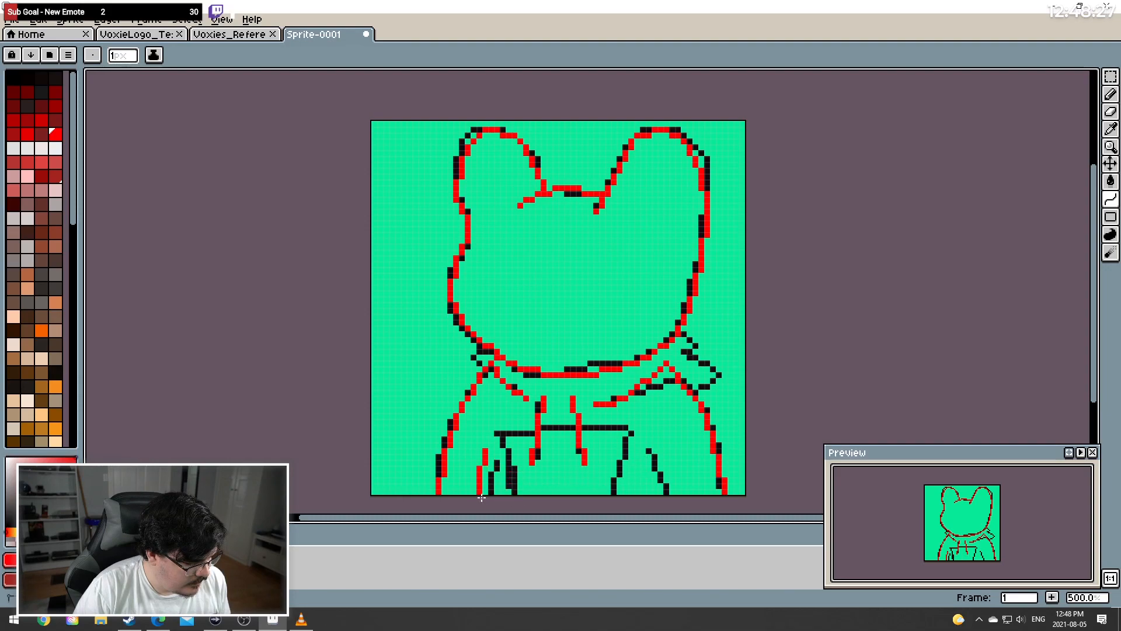
pyautogui.scroll(-1, 506, 504)
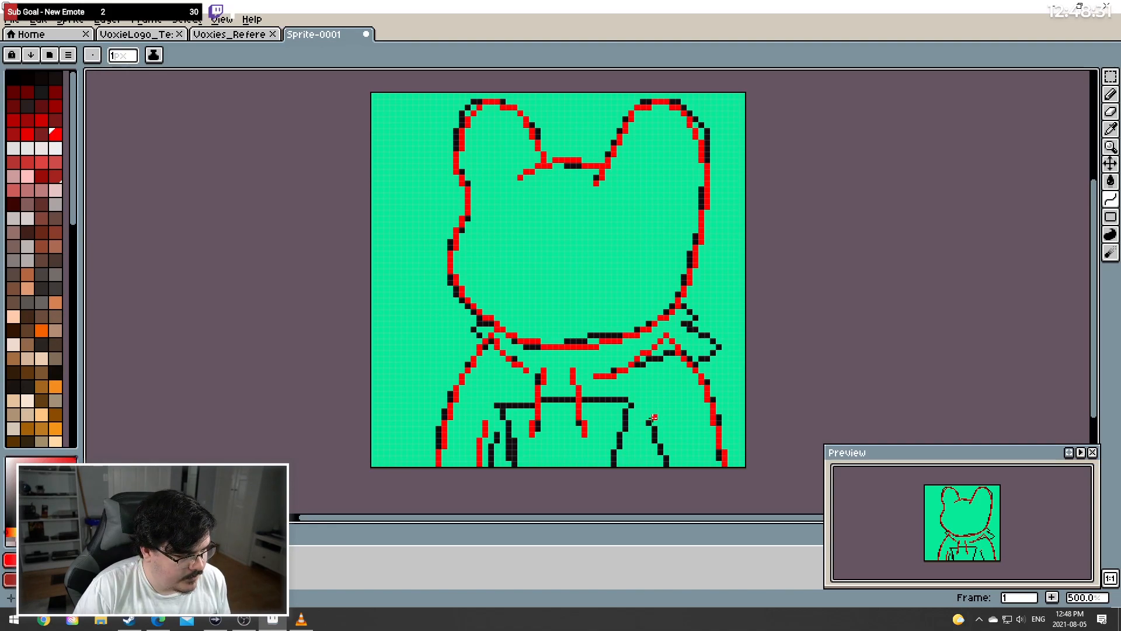
pyautogui.moveTo(652, 418)
pyautogui.mouseDown()
pyautogui.moveTo(676, 483)
pyautogui.moveTo(647, 483)
pyautogui.moveTo(678, 491)
pyautogui.moveTo(666, 494)
pyautogui.mouseUp()
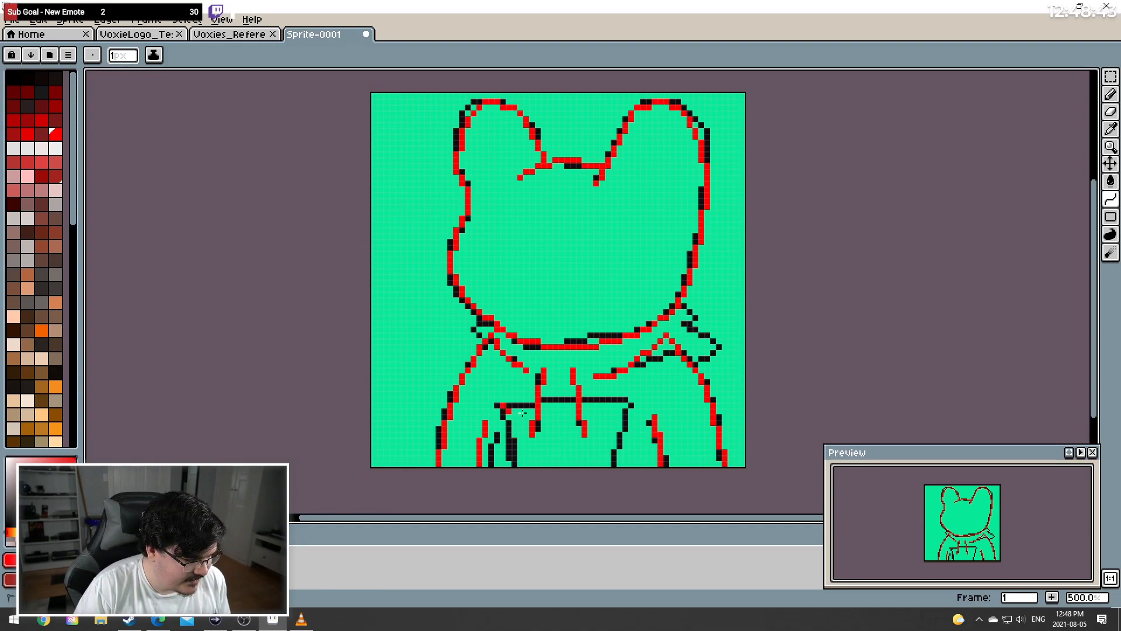
# Undo the stray curve and outline the front pocket in red with a sagging top edge and curved left and right sides
pyautogui.hotkey('ctrl', 'z')
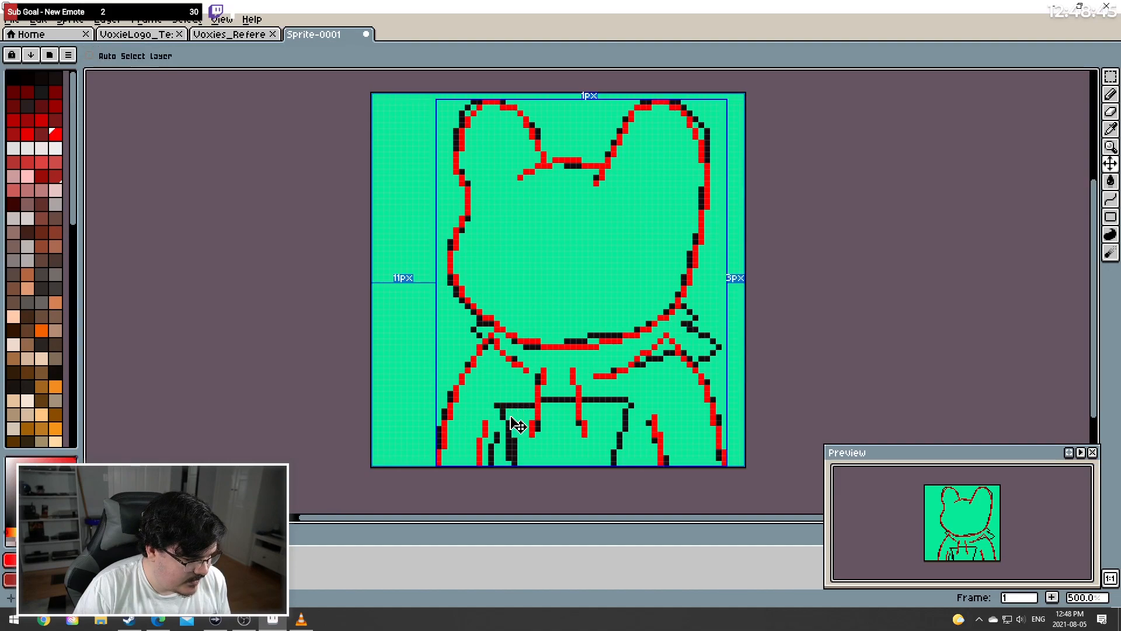
pyautogui.moveTo(499, 405); pyautogui.dragTo(634, 404)
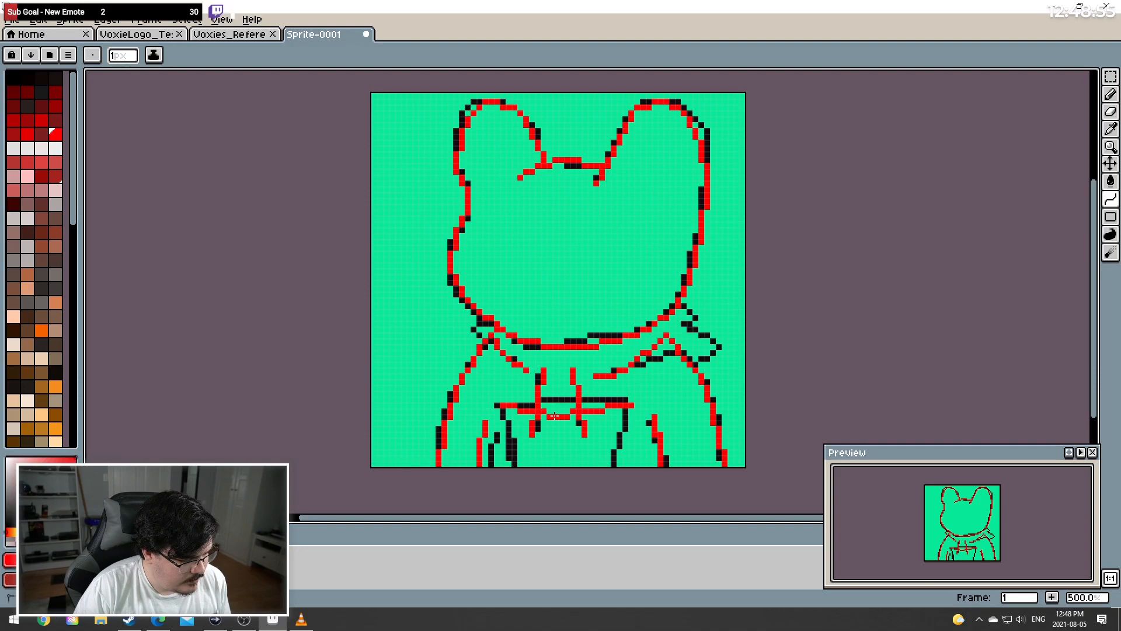
pyautogui.moveTo(632, 405); pyautogui.dragTo(626, 474)
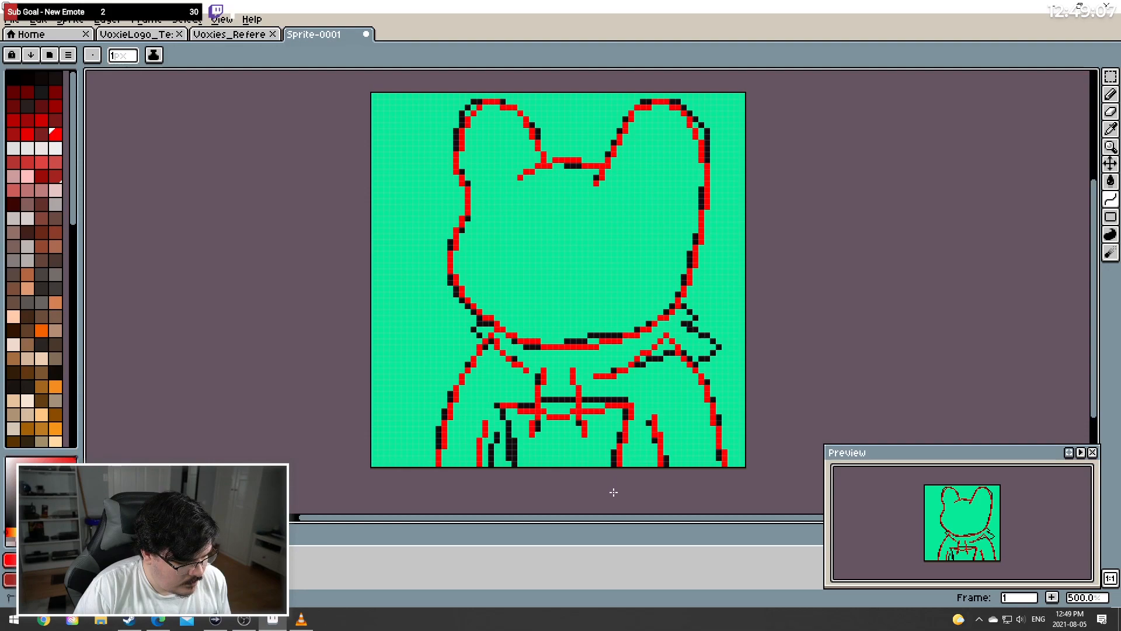
pyautogui.moveTo(502, 407); pyautogui.dragTo(504, 465)
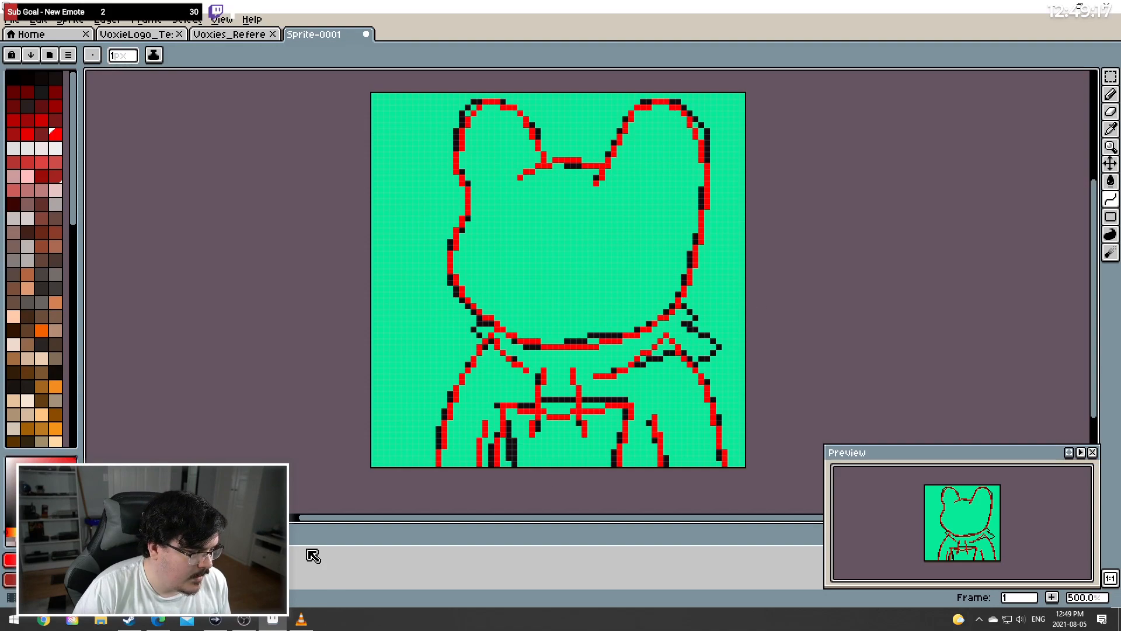
# Hide the black sketch layer and redraw the pocket's left edge slightly further inward, trimming the top edge's left end
pyautogui.click(93, 567)
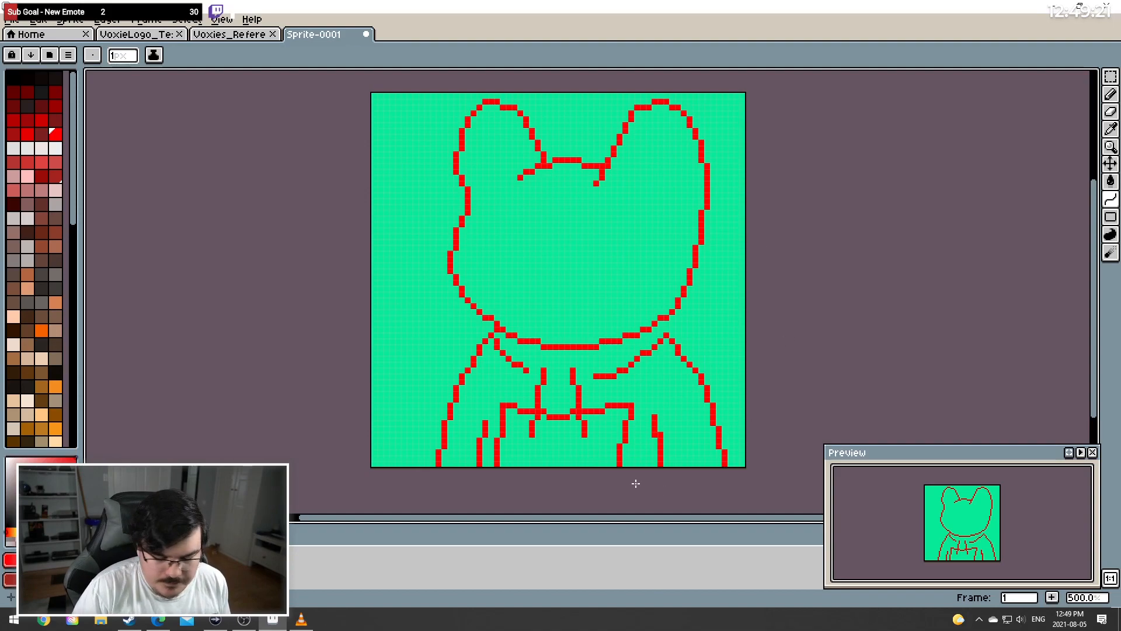
pyautogui.hotkey('ctrl', 'z')
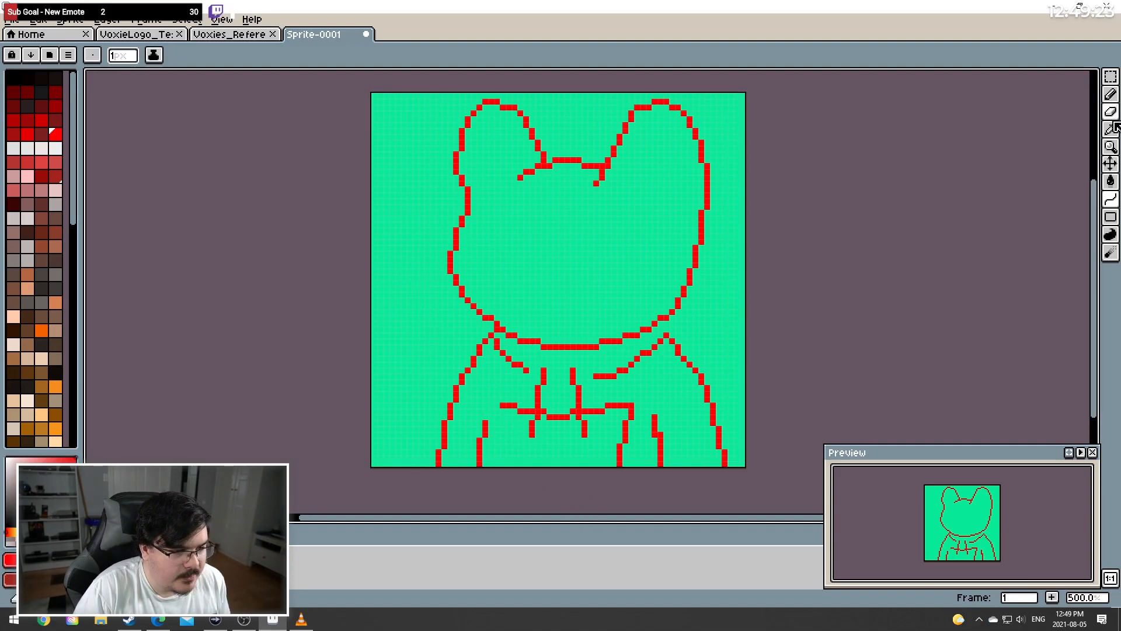
pyautogui.moveTo(497, 405); pyautogui.dragTo(507, 405)
pyautogui.click(1110, 95)
pyautogui.click(1110, 199)
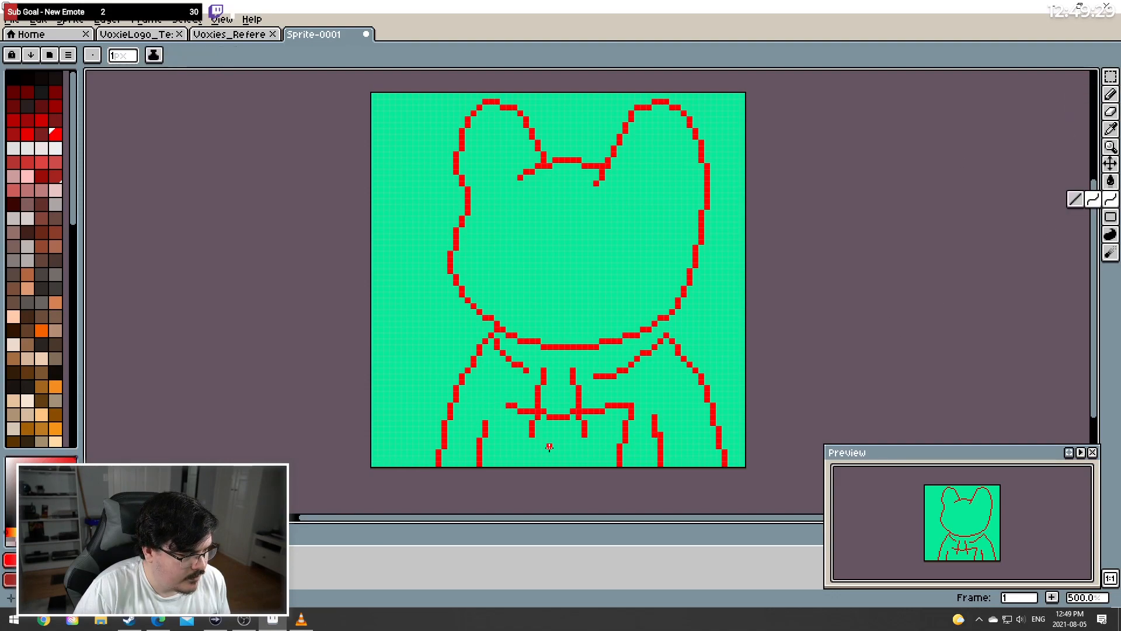
pyautogui.moveTo(504, 420); pyautogui.dragTo(501, 486)
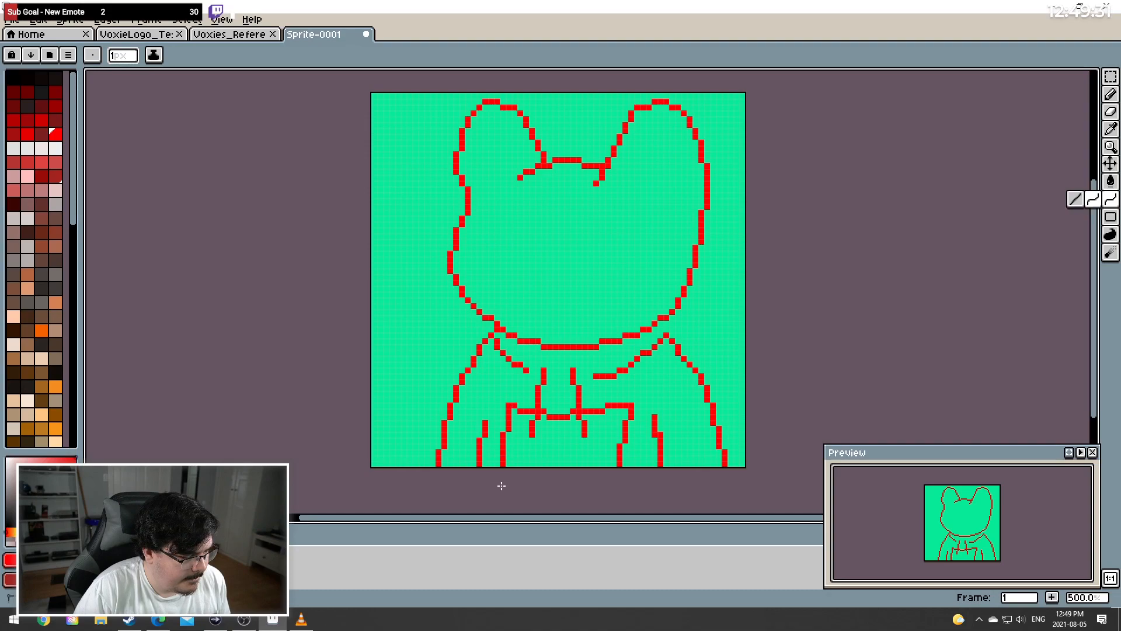
# Show the black sketch layer again and trace the bunched hood folds beside the neck's right side in red
pyautogui.scroll(-1, 506, 462)
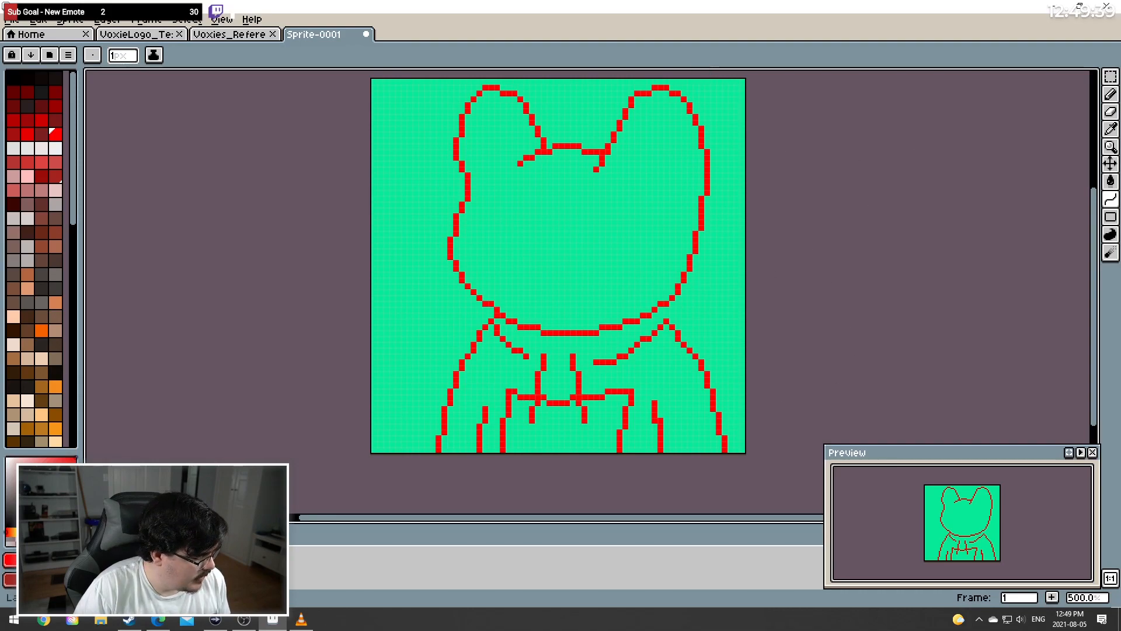
pyautogui.click(92, 567)
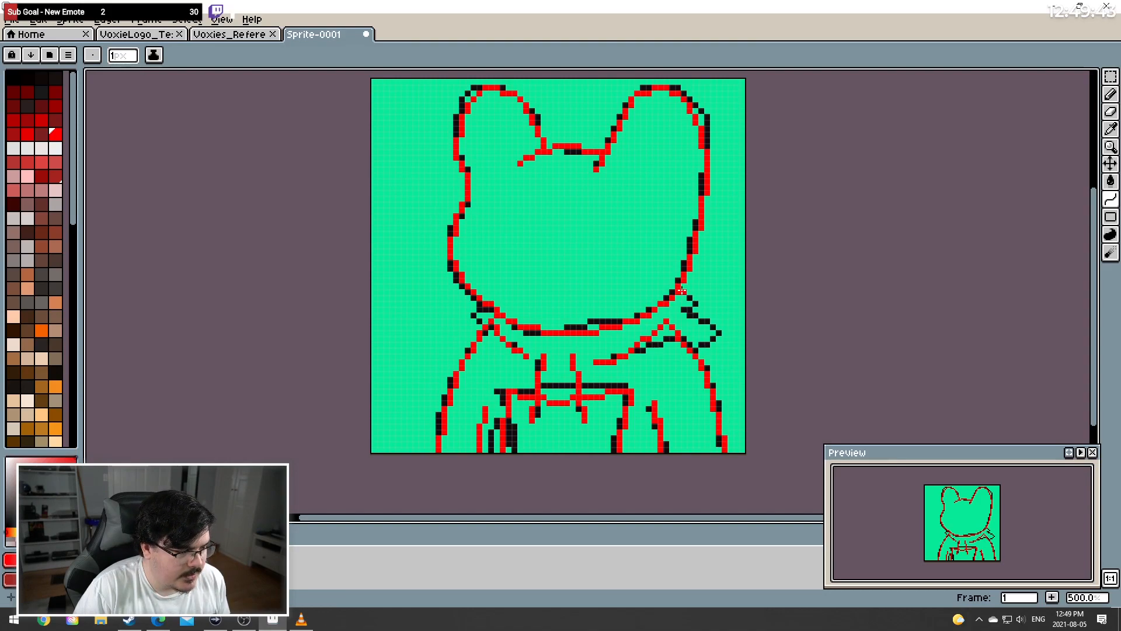
pyautogui.moveTo(678, 289); pyautogui.dragTo(710, 307)
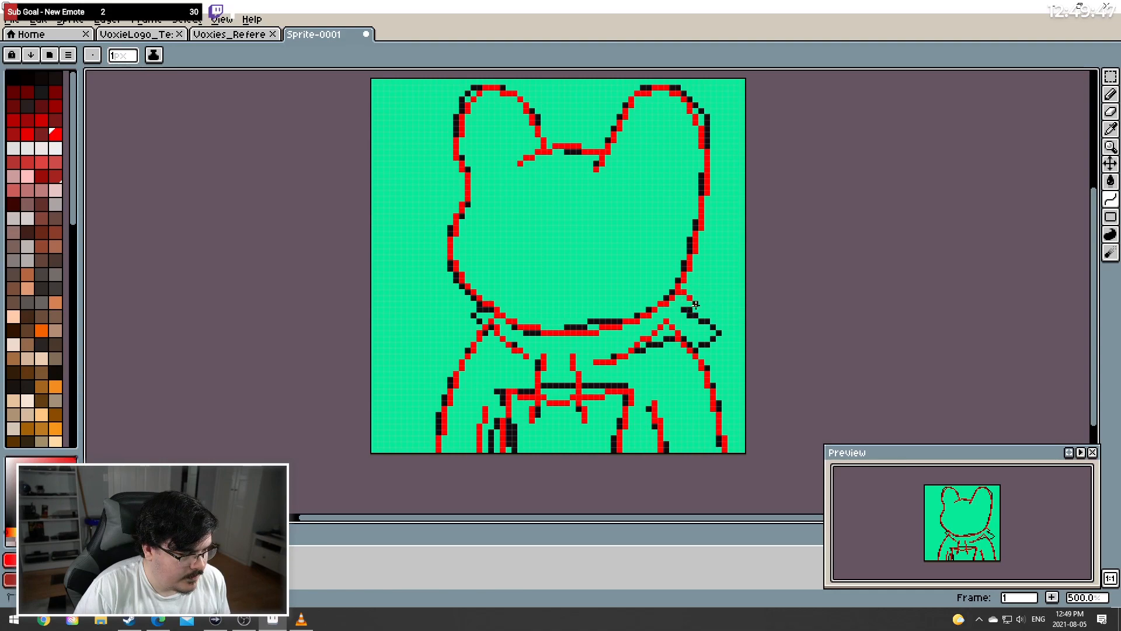
pyautogui.hotkey('ctrl', 'z')
pyautogui.moveTo(679, 290); pyautogui.dragTo(701, 299)
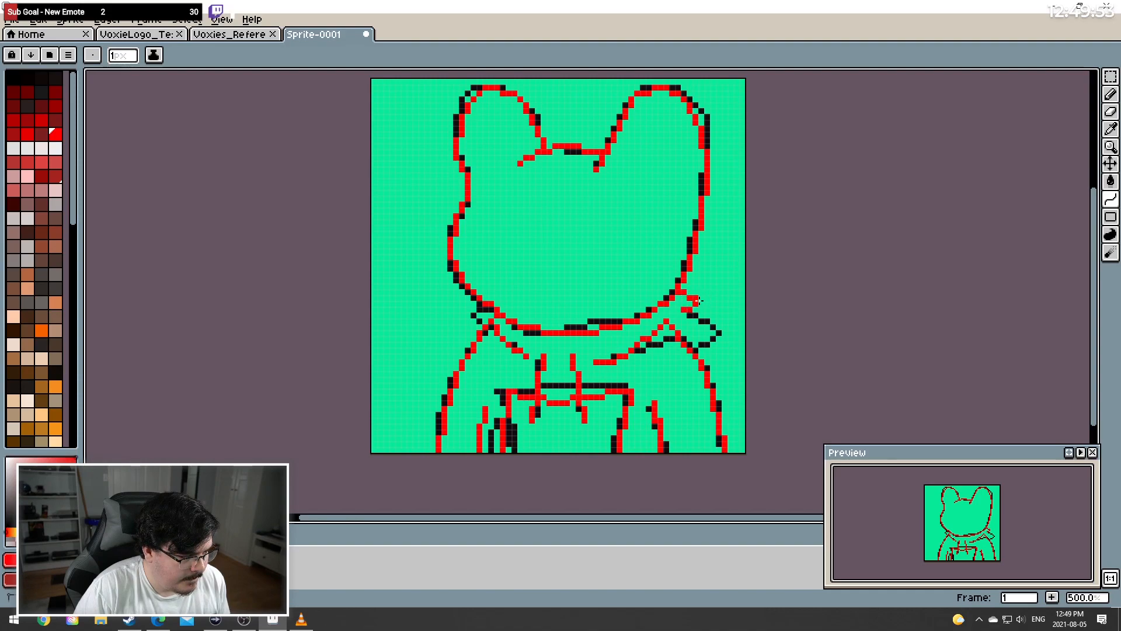
pyautogui.moveTo(690, 309); pyautogui.dragTo(719, 331)
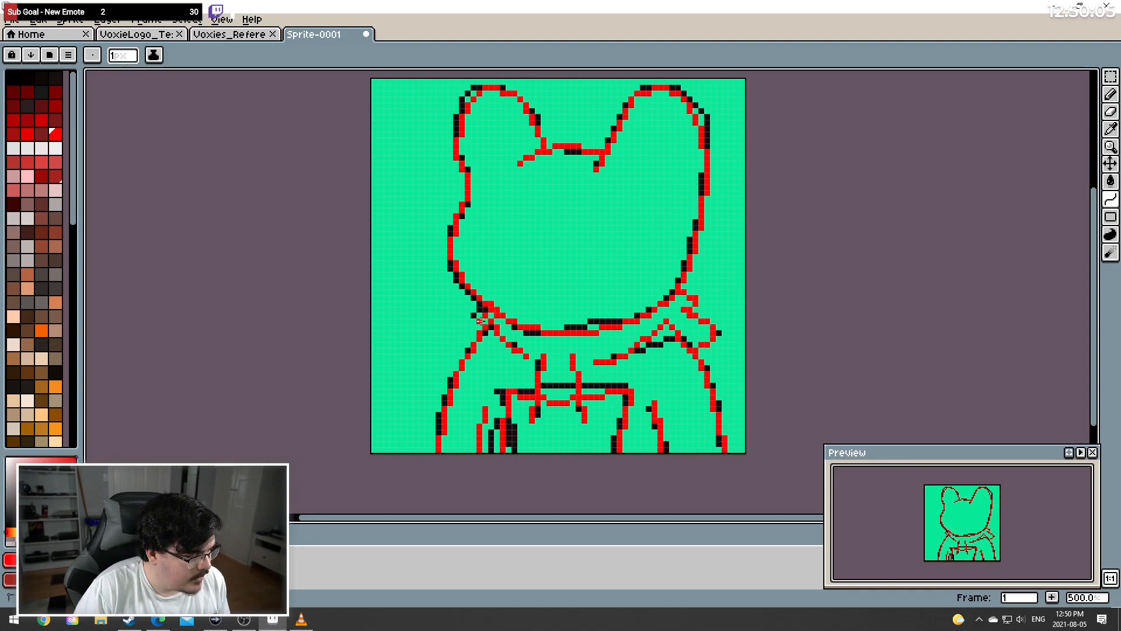
# Trace the small hood bump beside the neck's left side in red and hide the black sketch layer
pyautogui.moveTo(484, 328); pyautogui.dragTo(484, 328)
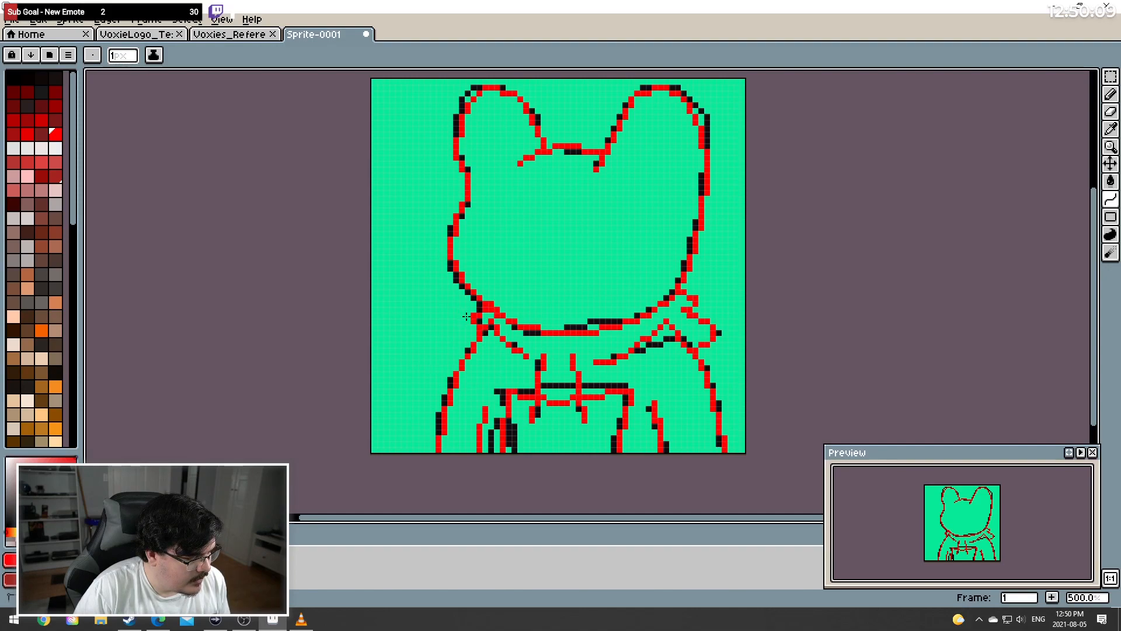
pyautogui.click(466, 316)
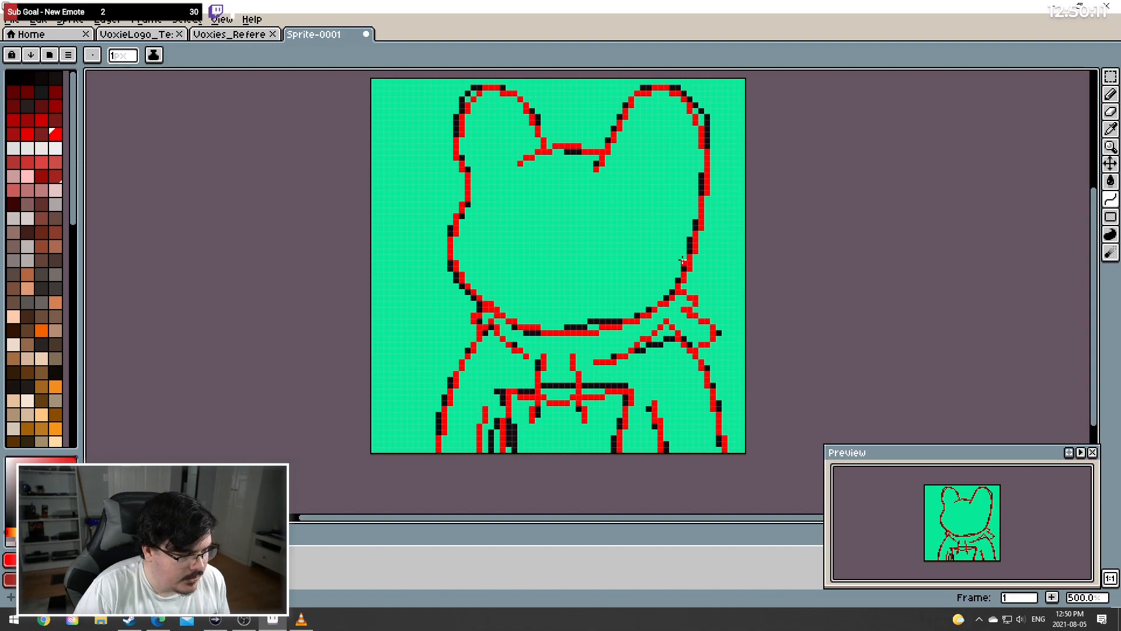
pyautogui.click(93, 566)
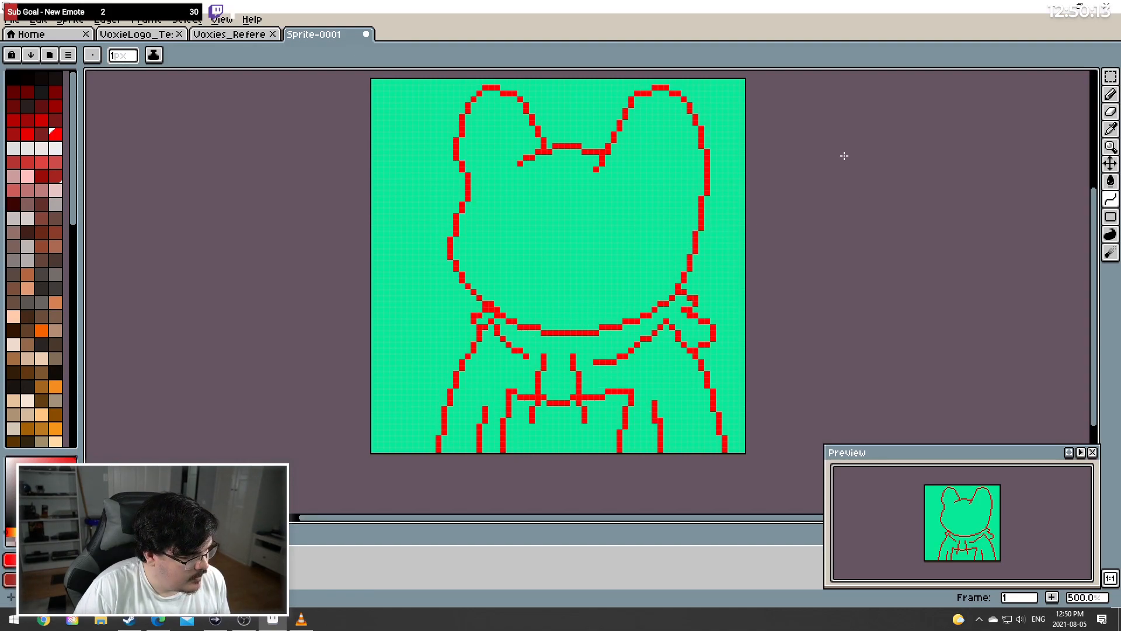
pyautogui.scroll(1, 811, 162)
pyautogui.scroll(-1, 811, 162)
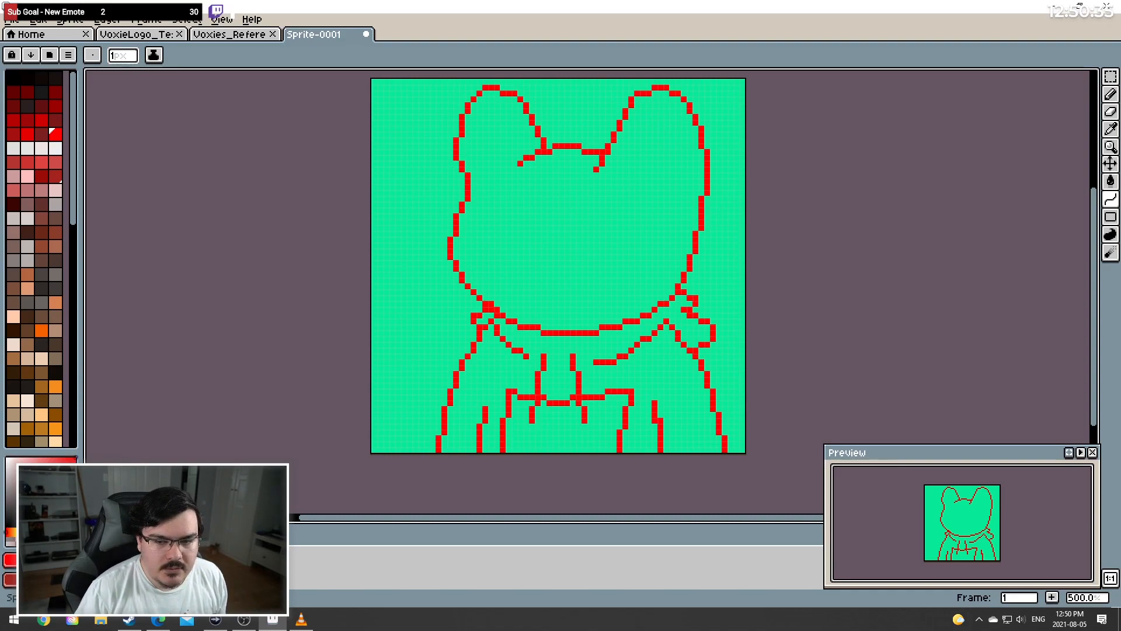
# Switch to the browser's Cool Cat #917 reference image on OpenSea, examine its arrow, and move the window clear of the canvas
pyautogui.moveTo(1120, 128); pyautogui.dragTo(607, 0)
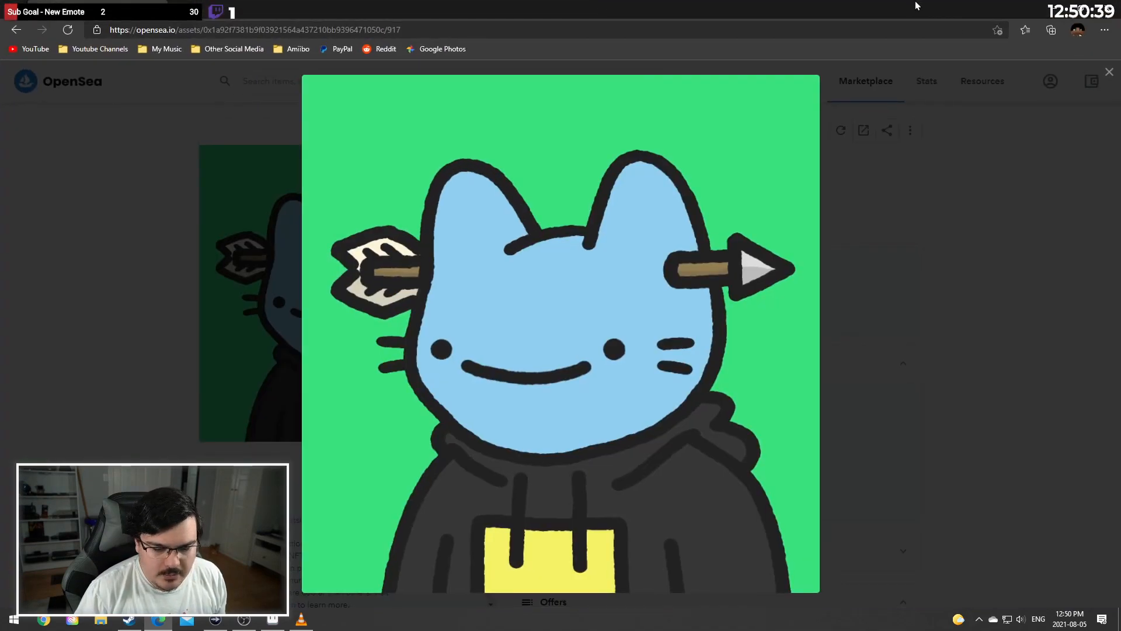
pyautogui.click(1081, 9)
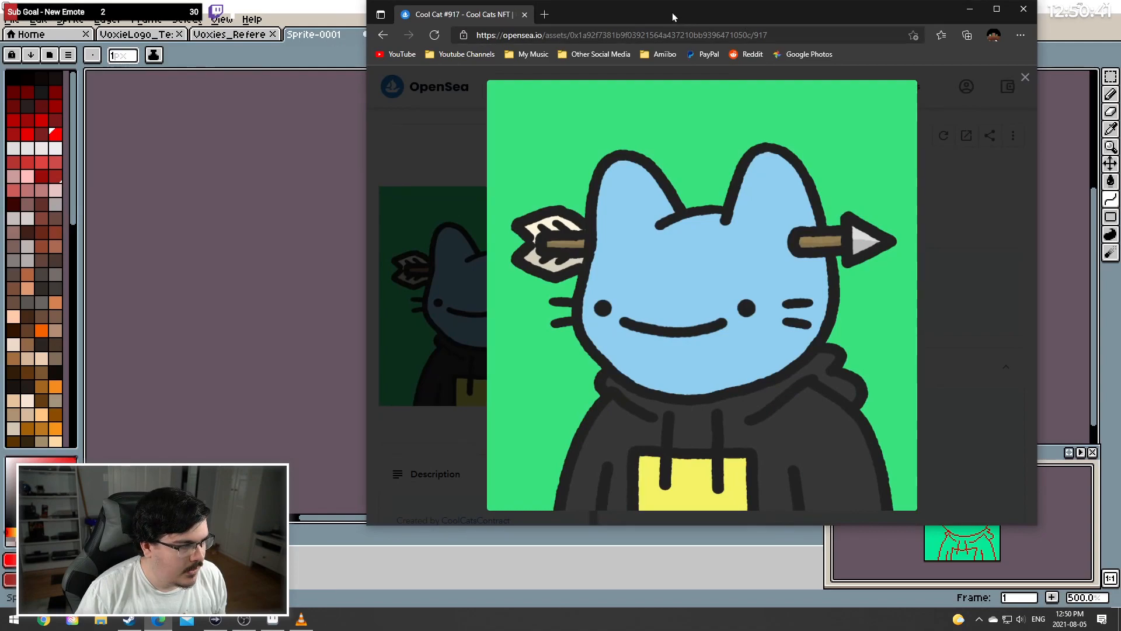
pyautogui.moveTo(669, 11); pyautogui.dragTo(1120, 199)
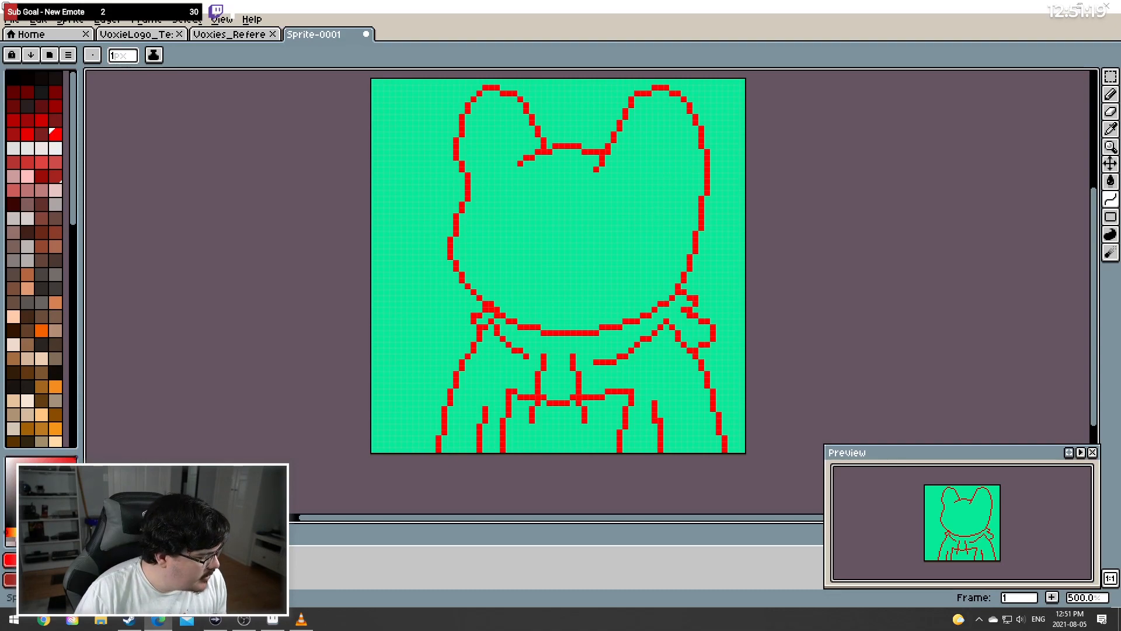
# Add a new layer to the sprite for the arrow
pyautogui.click(113, 22)
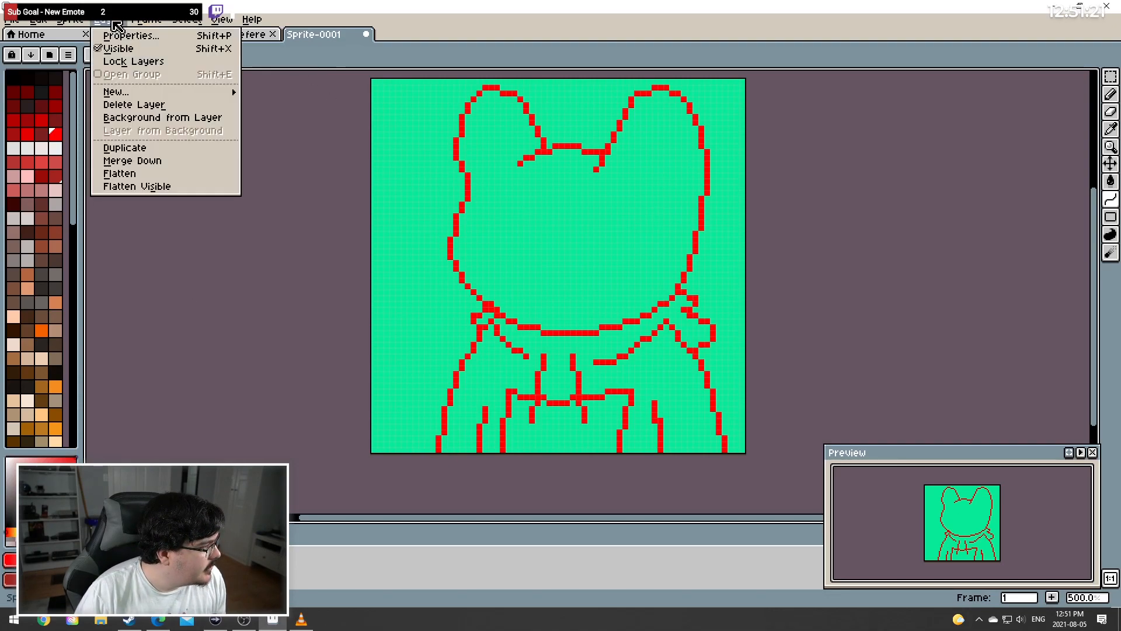
pyautogui.moveTo(169, 92)
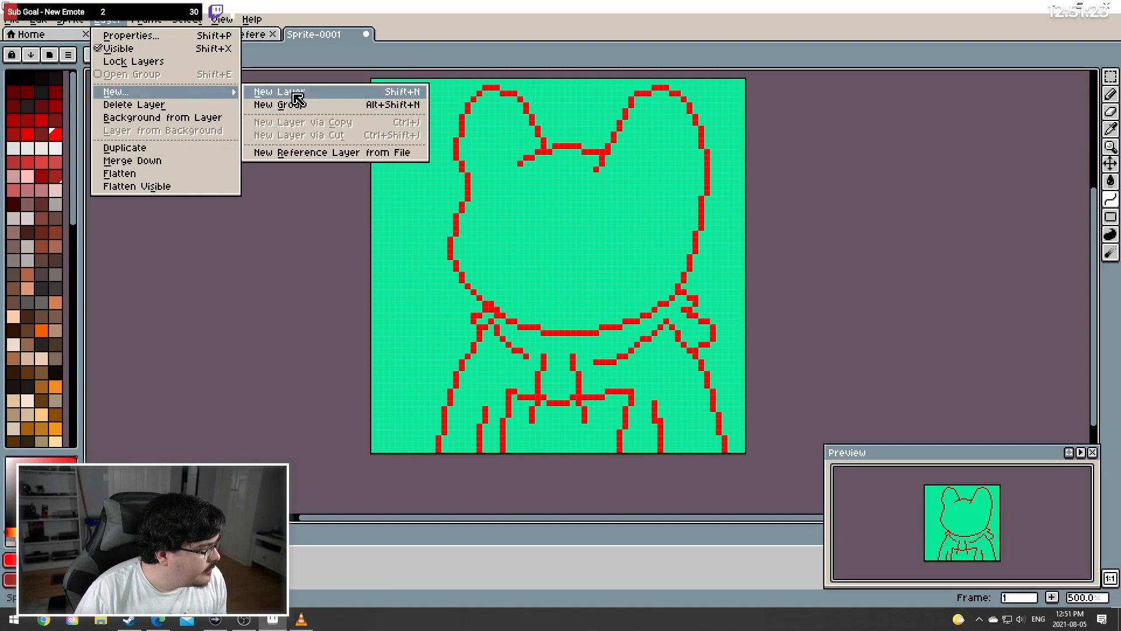
pyautogui.click(274, 90)
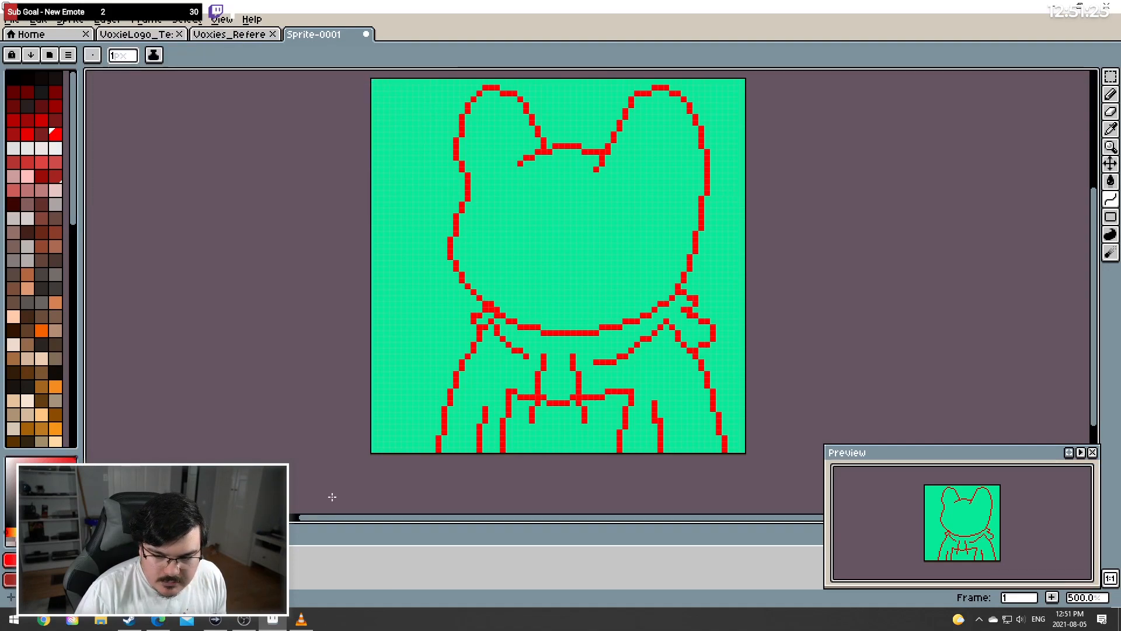
pyautogui.scroll(-8, 54, 293)
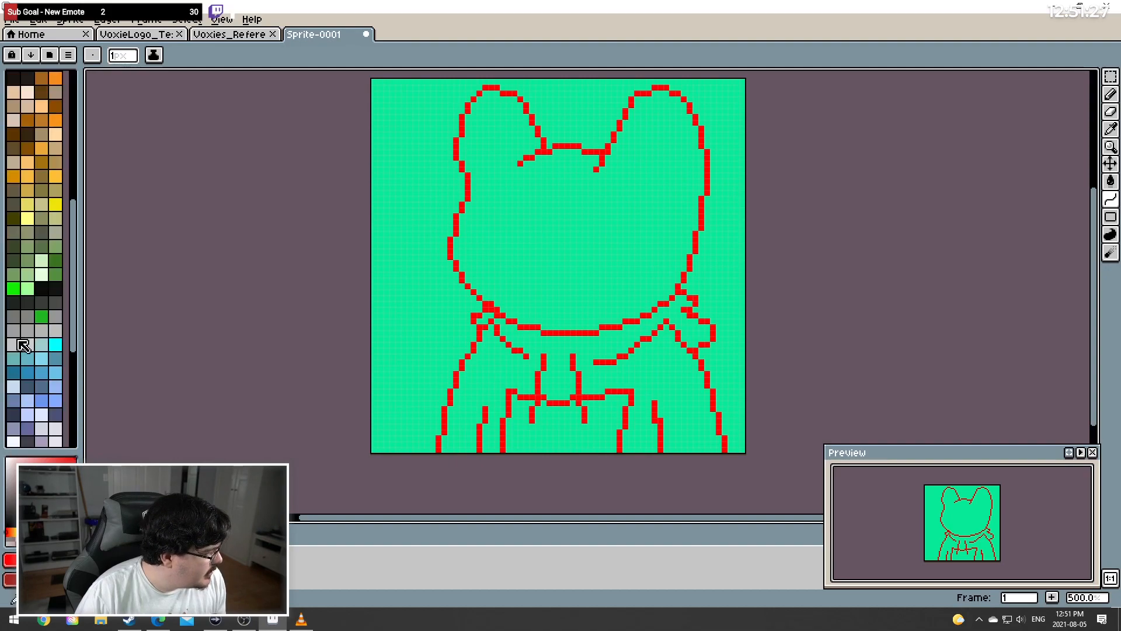
pyautogui.click(55, 267)
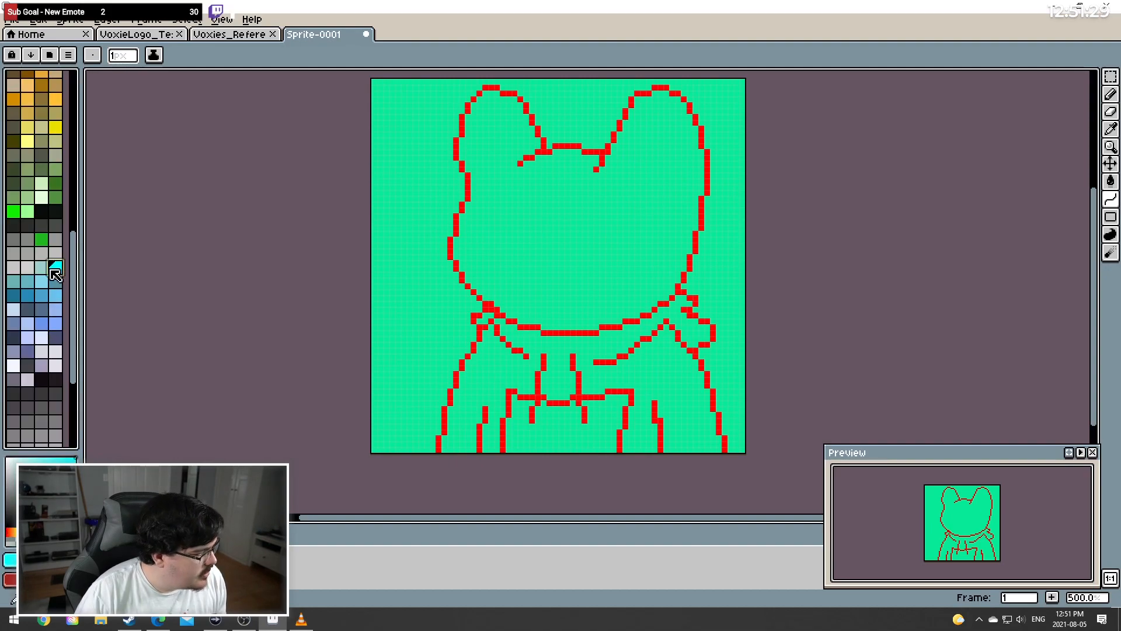
pyautogui.scroll(8, 25, 222)
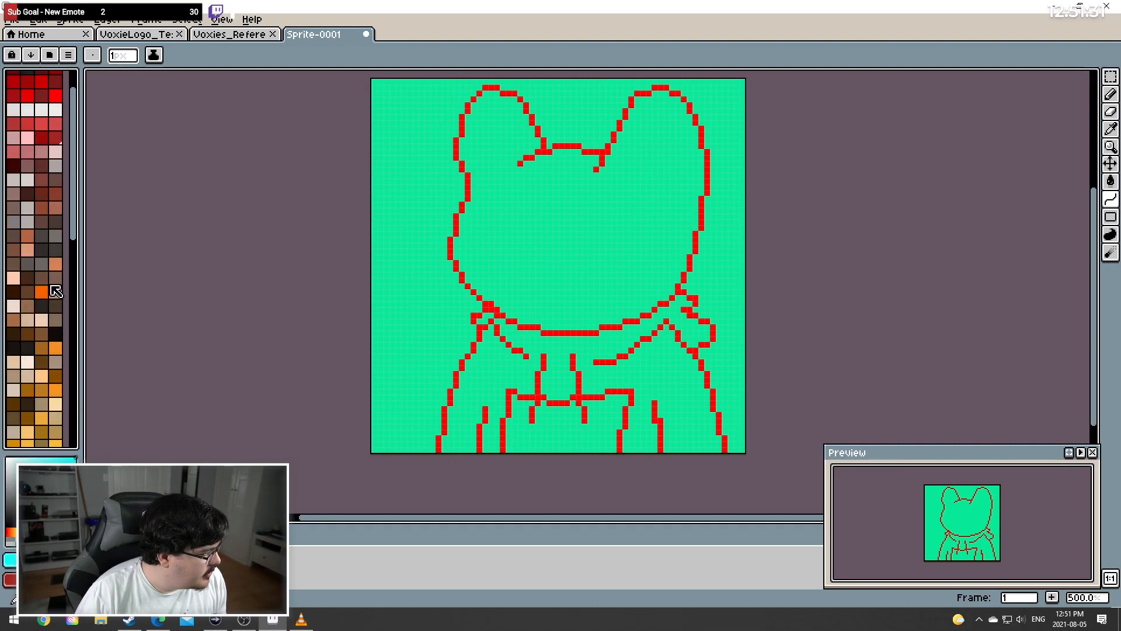
pyautogui.click(42, 292)
pyautogui.moveTo(655, 187); pyautogui.dragTo(702, 182)
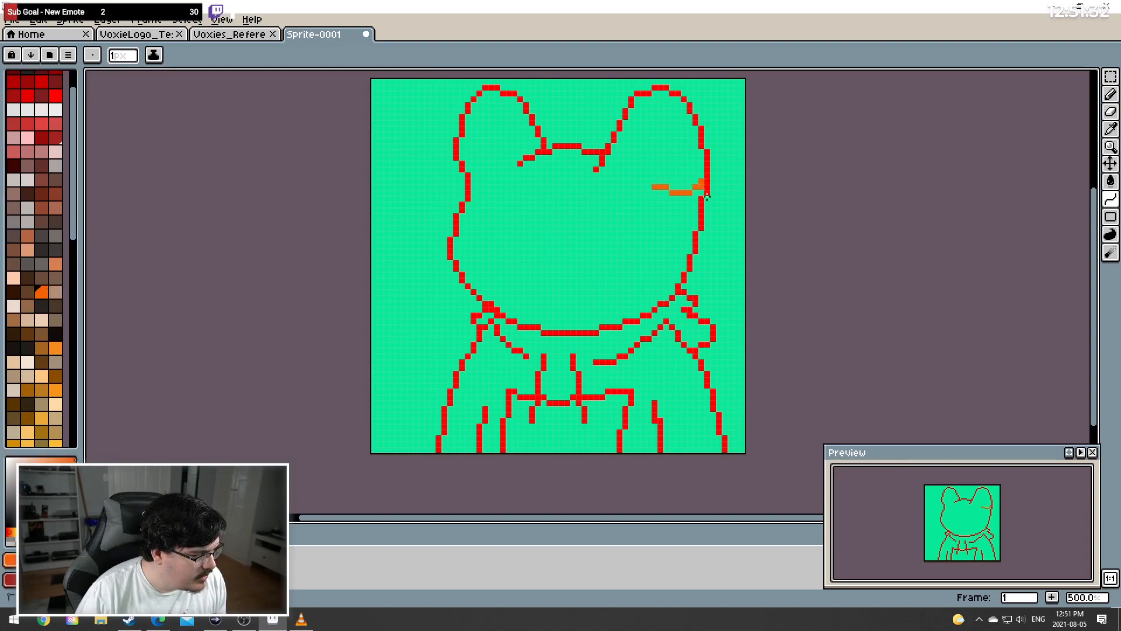
pyautogui.click(696, 261)
pyautogui.press('Escape')
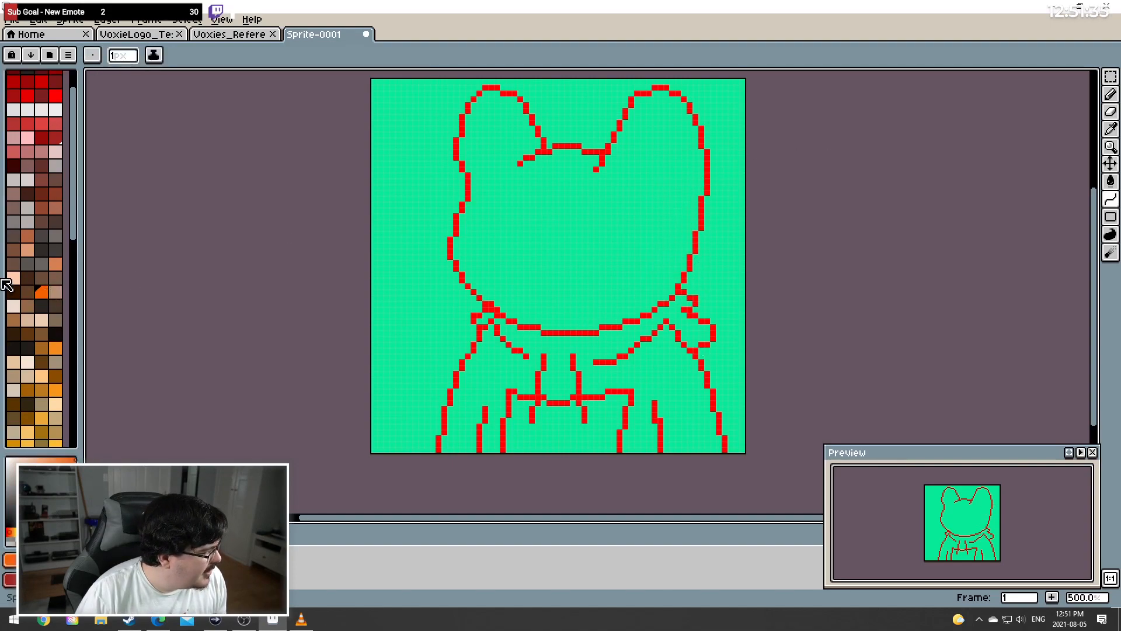
# Choose the medium blue palette colour as the drawing colour
pyautogui.scroll(-5, 12, 310)
pyautogui.scroll(-5, 14, 310)
pyautogui.click(42, 285)
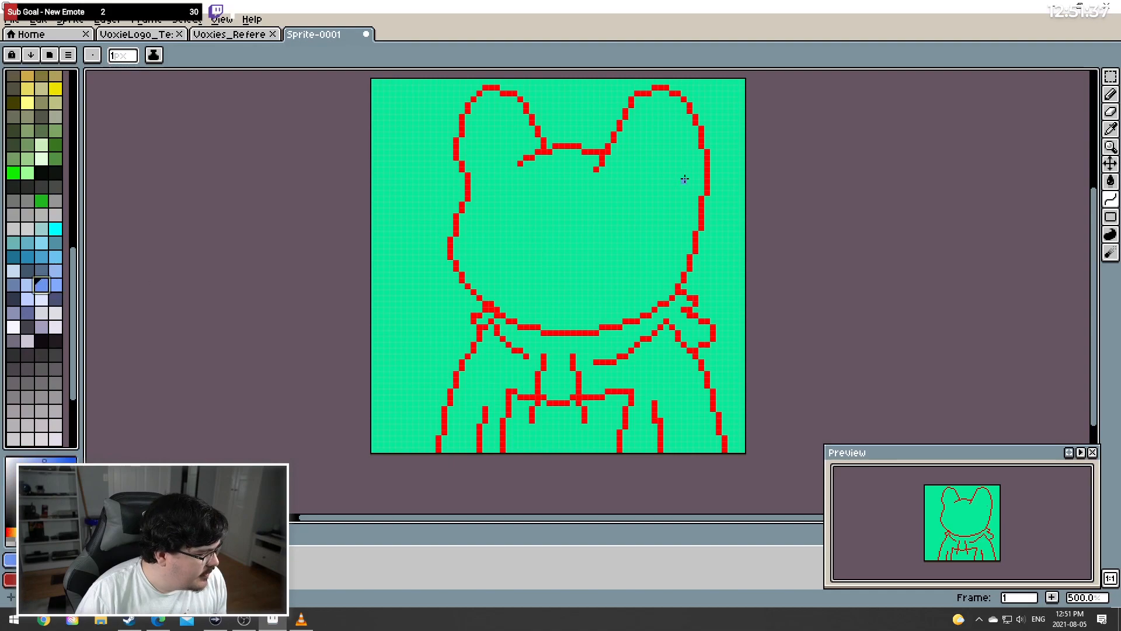
pyautogui.moveTo(648, 193); pyautogui.dragTo(734, 177)
pyautogui.click(724, 184)
pyautogui.click(717, 239)
pyautogui.moveTo(717, 238); pyautogui.dragTo(651, 247)
pyautogui.hotkey('ctrl', 'z')
pyautogui.hotkey('ctrl', 'z')
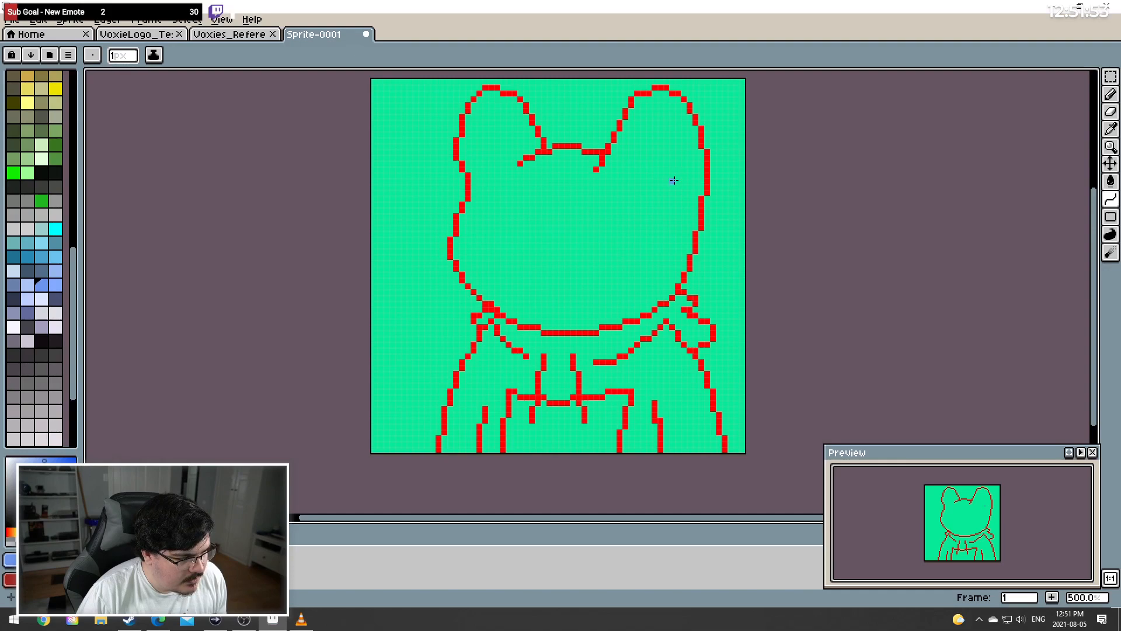
# Draw a short blue curve bulging left, just inside the head's right outline, as the arrow shaft's rounded end
pyautogui.moveTo(668, 185); pyautogui.dragTo(664, 196)
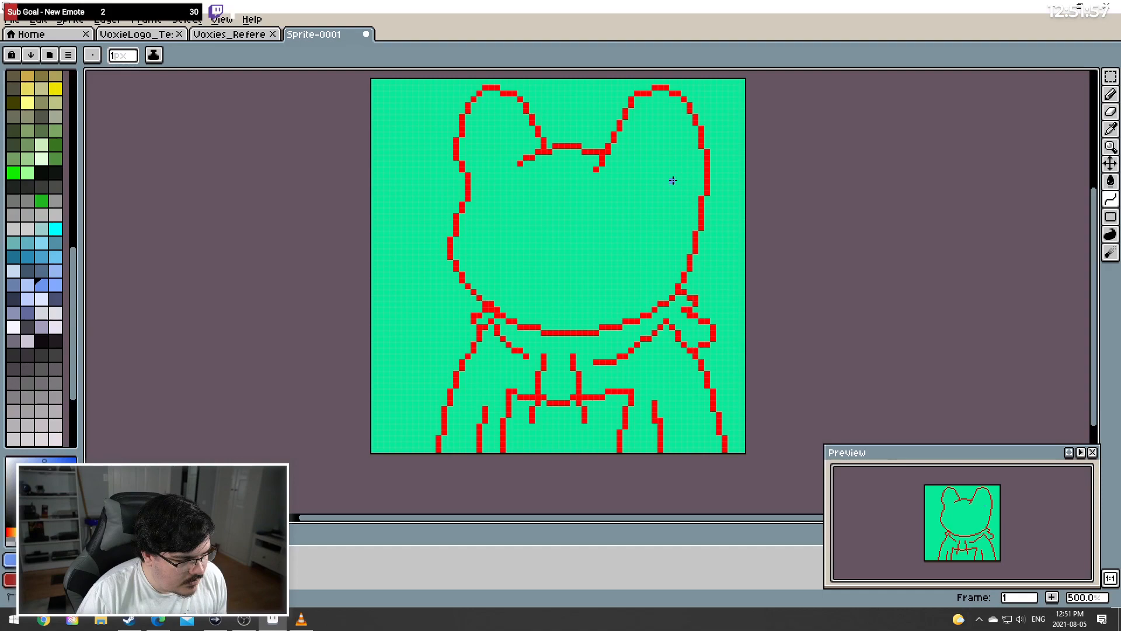
pyautogui.moveTo(673, 181); pyautogui.dragTo(664, 191)
pyautogui.click(672, 180)
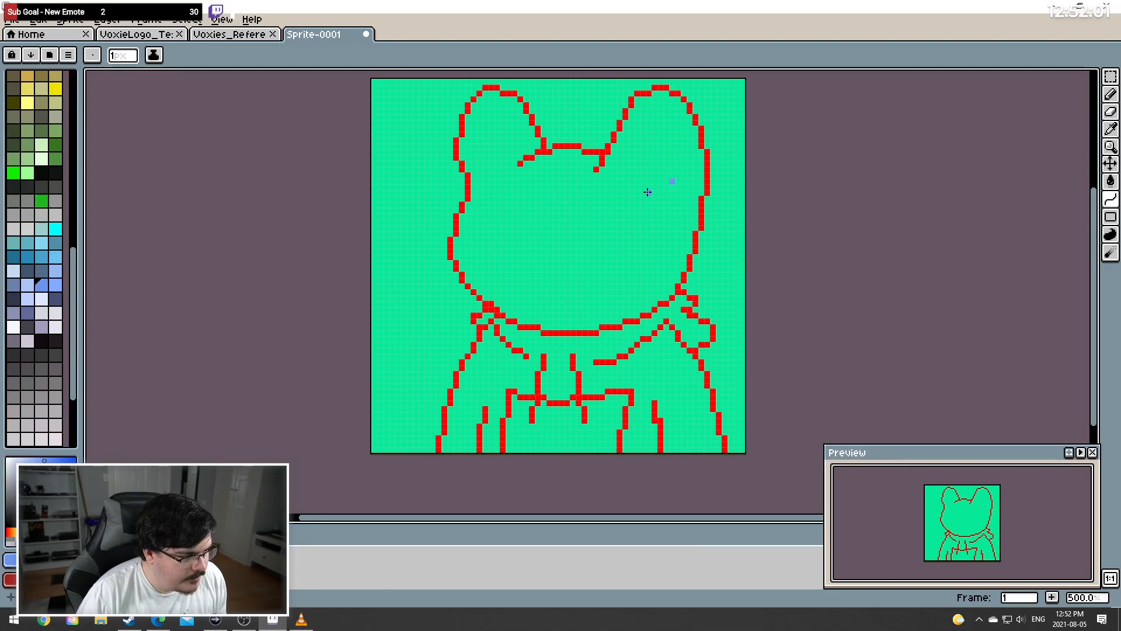
pyautogui.moveTo(674, 181)
pyautogui.mouseDown()
pyautogui.moveTo(658, 192)
pyautogui.moveTo(670, 206)
pyautogui.moveTo(667, 191)
pyautogui.mouseUp()
pyautogui.click(667, 192)
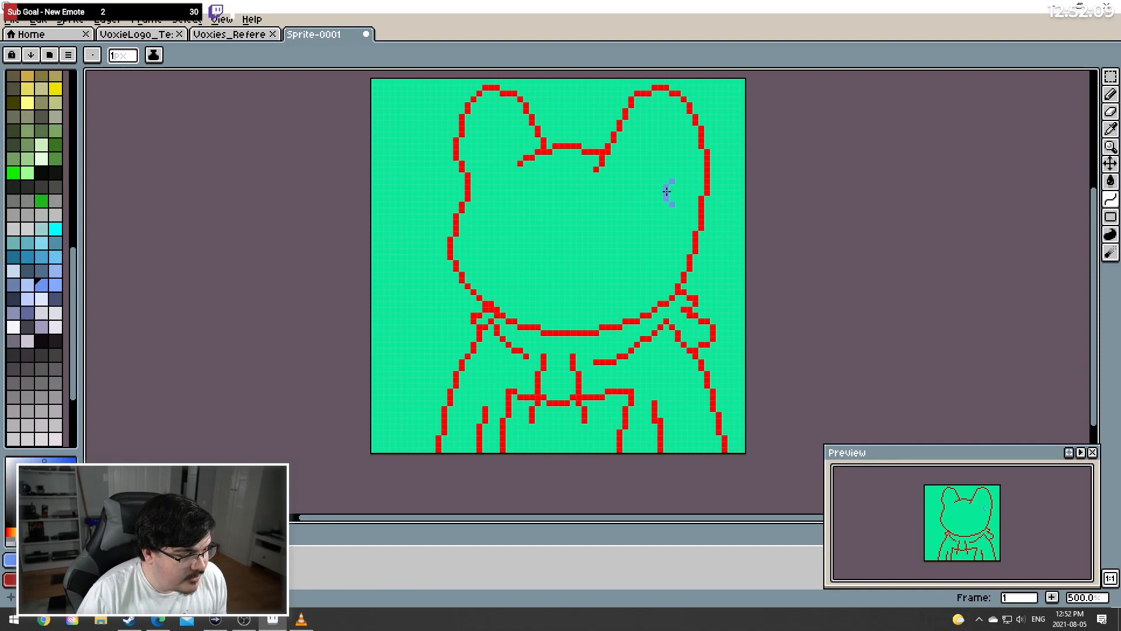
# Draw the shaft's two parallel horizontal edges in blue with the Line tool, from the rounded end to just past the head outline
pyautogui.click(1110, 200)
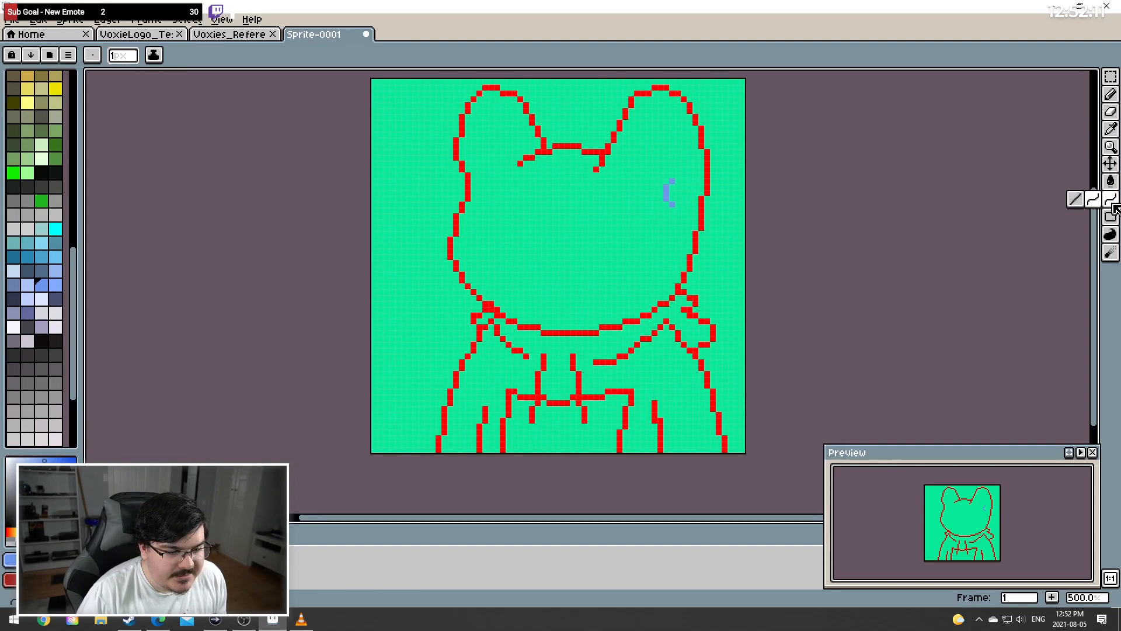
pyautogui.click(1071, 198)
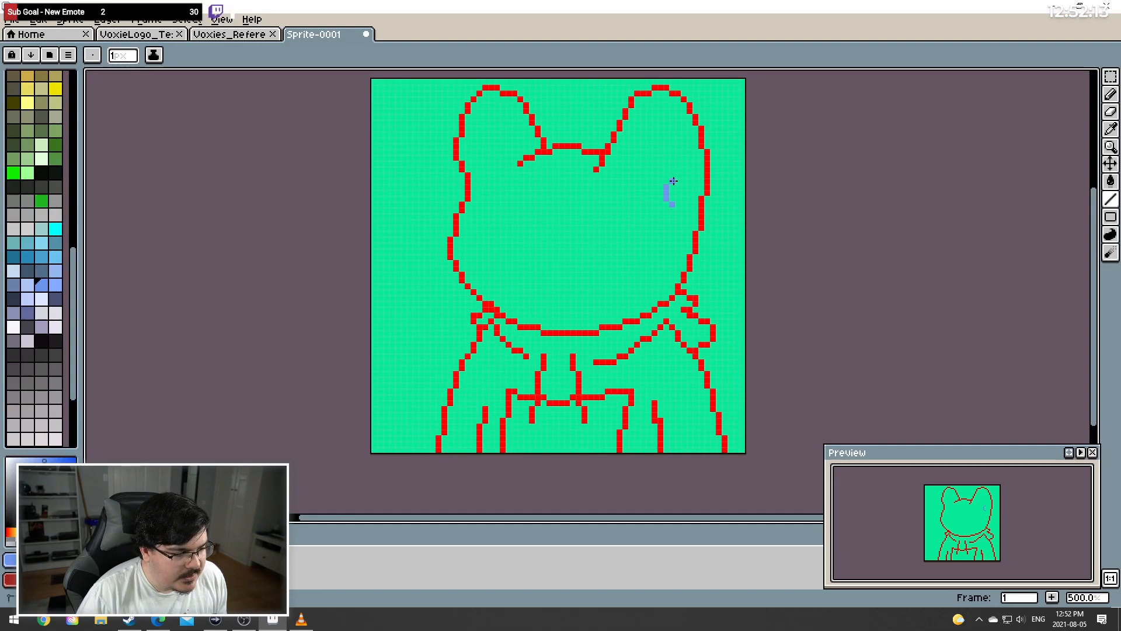
pyautogui.moveTo(670, 181); pyautogui.dragTo(715, 179)
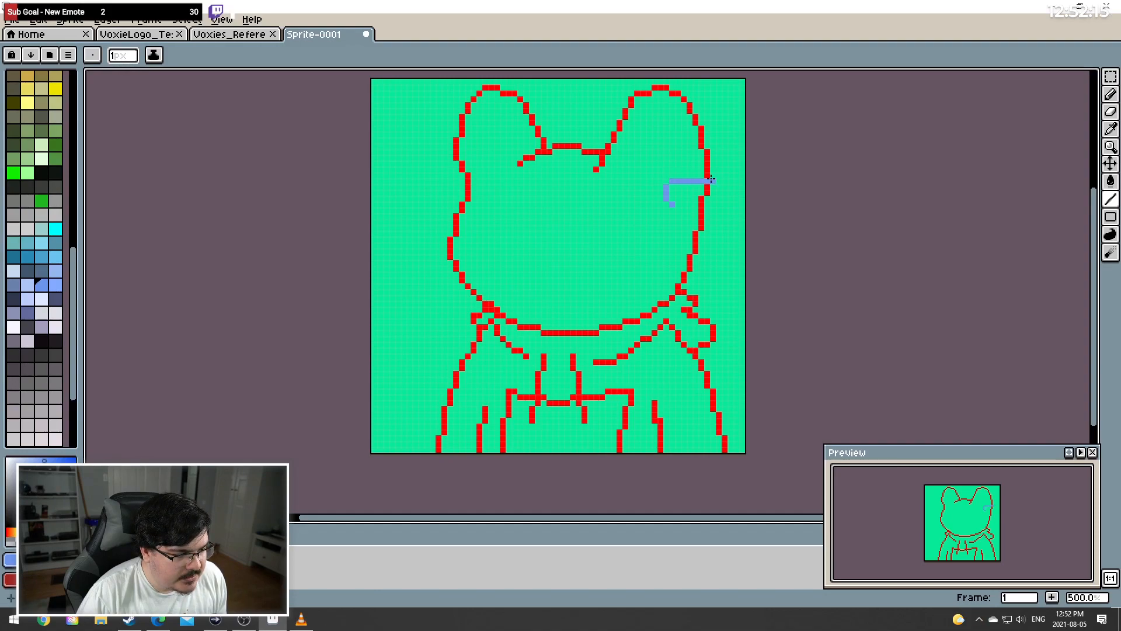
pyautogui.moveTo(672, 205); pyautogui.dragTo(712, 204)
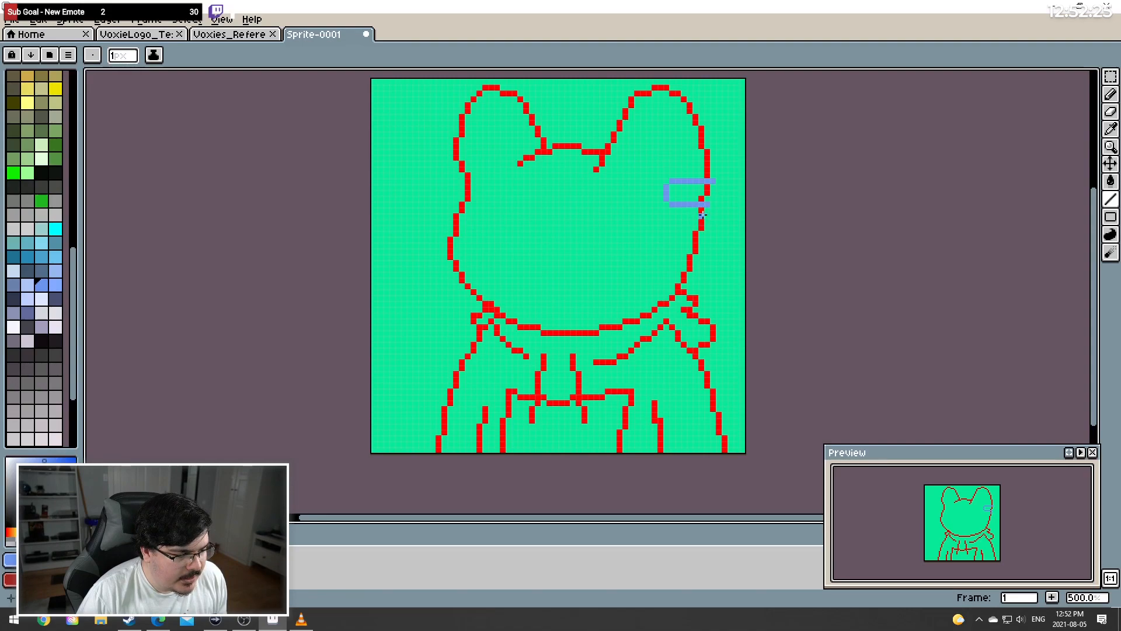
pyautogui.moveTo(701, 215)
pyautogui.mouseDown()
pyautogui.moveTo(717, 172)
pyautogui.moveTo(737, 198)
pyautogui.moveTo(704, 217)
pyautogui.mouseUp()
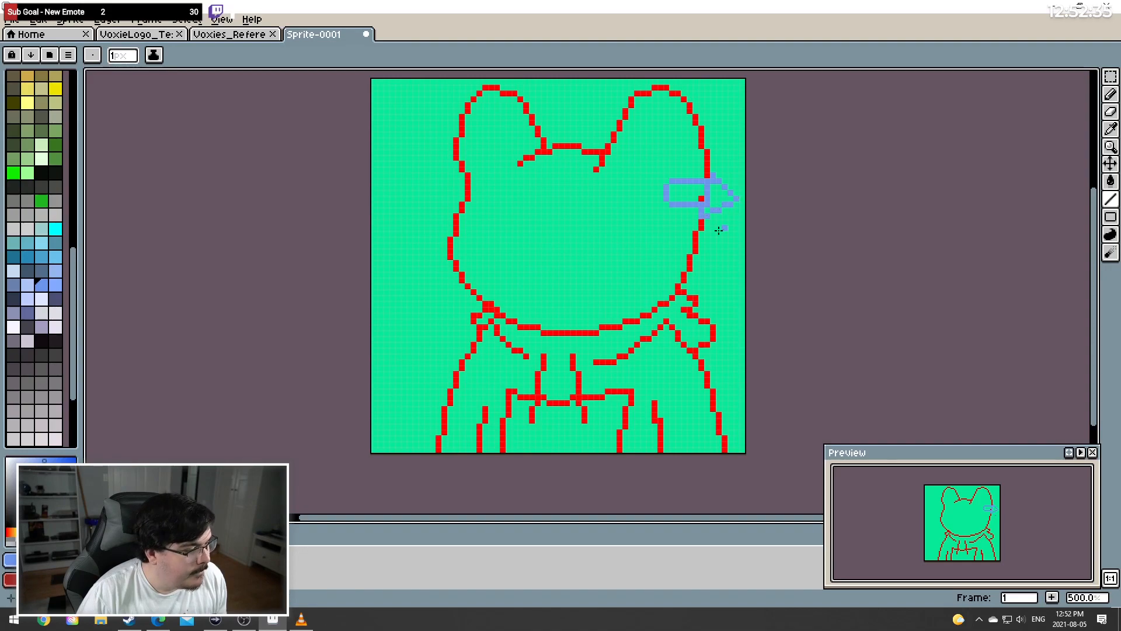
pyautogui.hotkey('ctrl', 'z')
pyautogui.hotkey('ctrl', 'z')
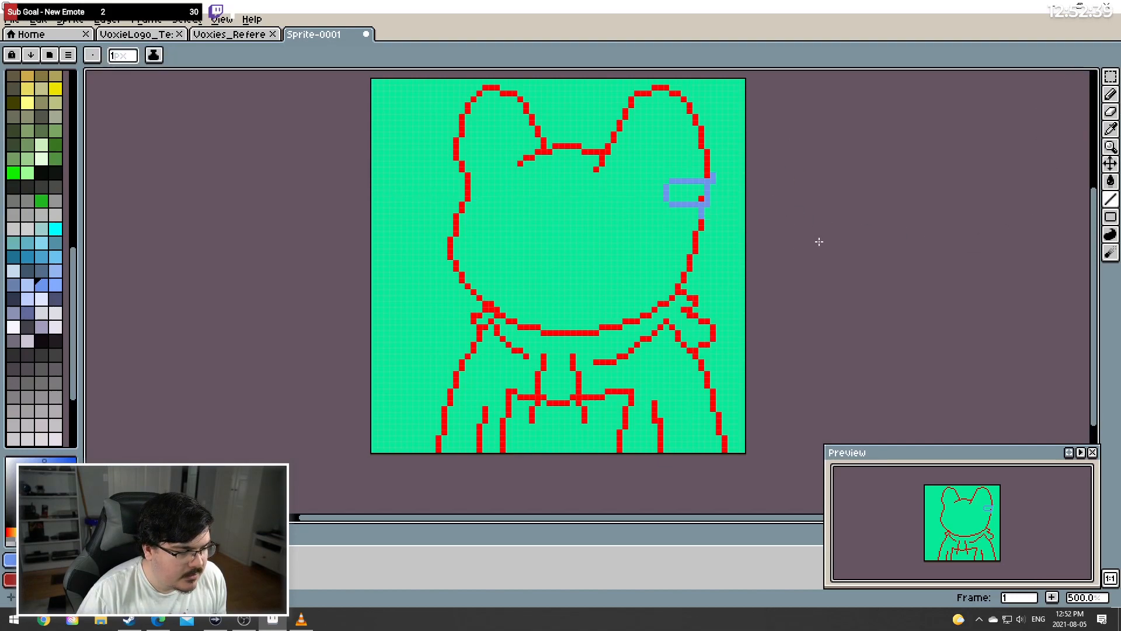
pyautogui.hotkey('ctrl', 'z')
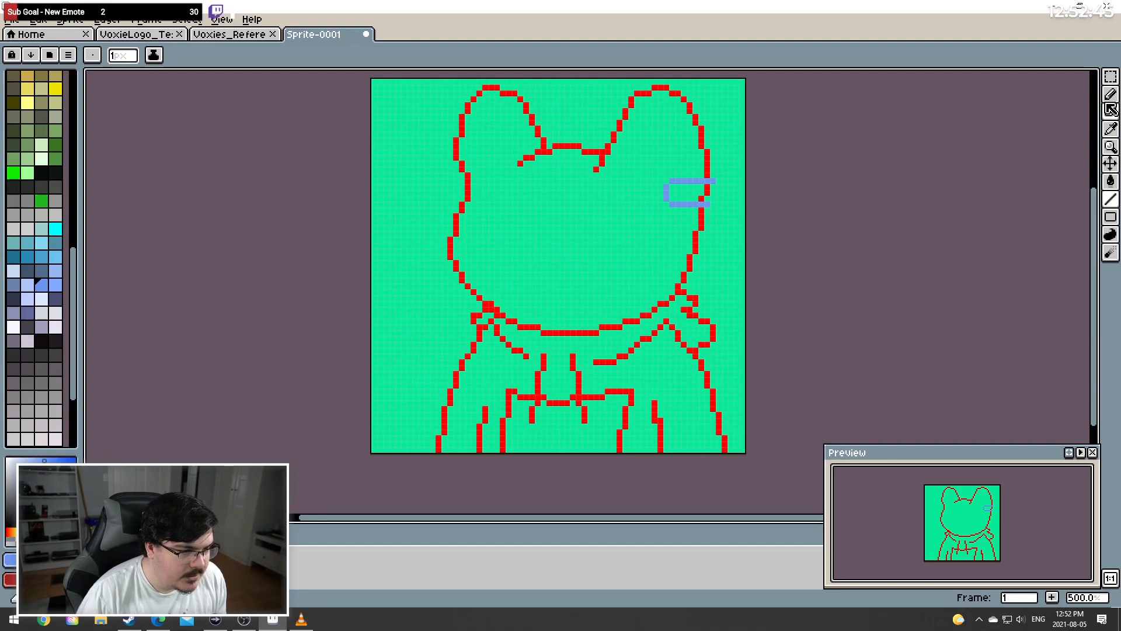
# Move the red character line art and the blue arrow shaft each about 3 pixels left on the canvas
pyautogui.click(1110, 76)
pyautogui.click(1110, 163)
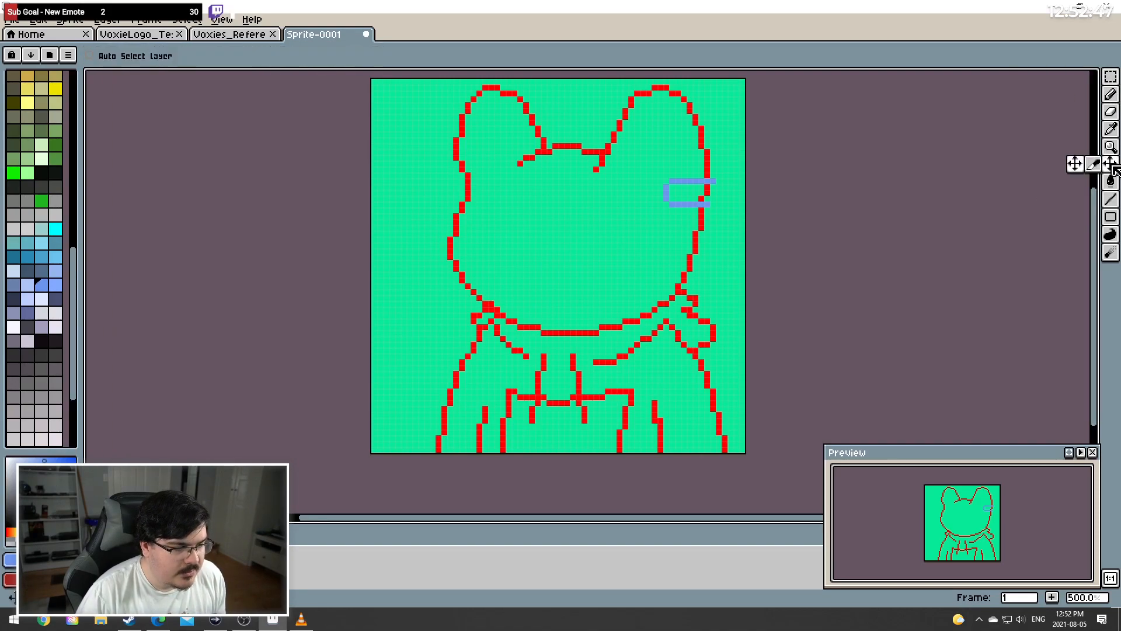
pyautogui.moveTo(693, 253); pyautogui.dragTo(667, 253)
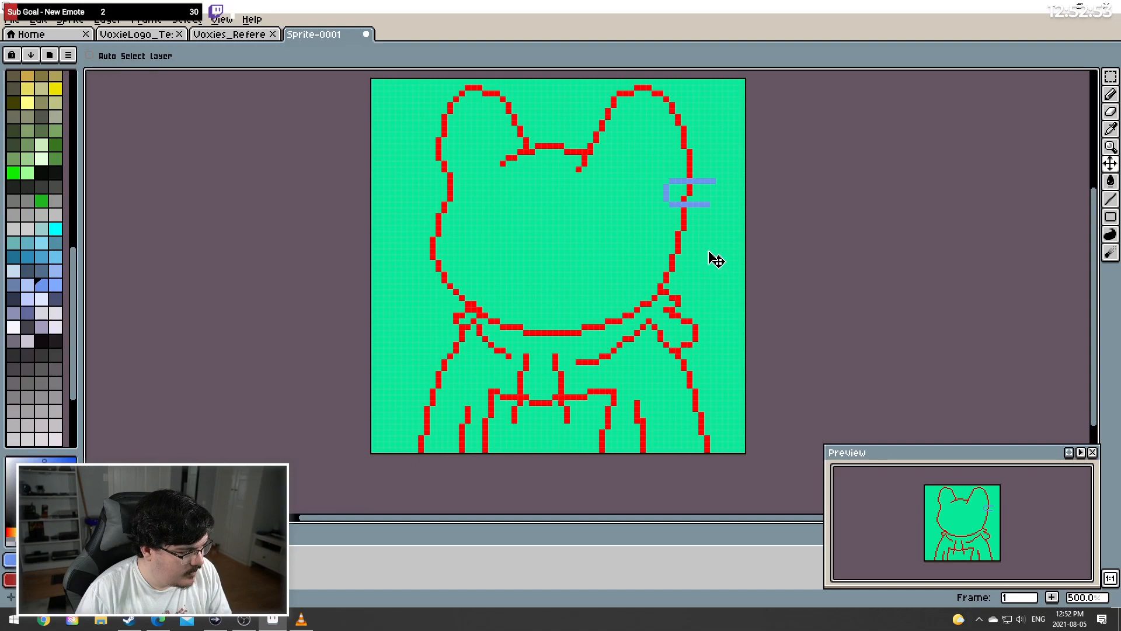
pyautogui.moveTo(711, 257); pyautogui.dragTo(700, 260)
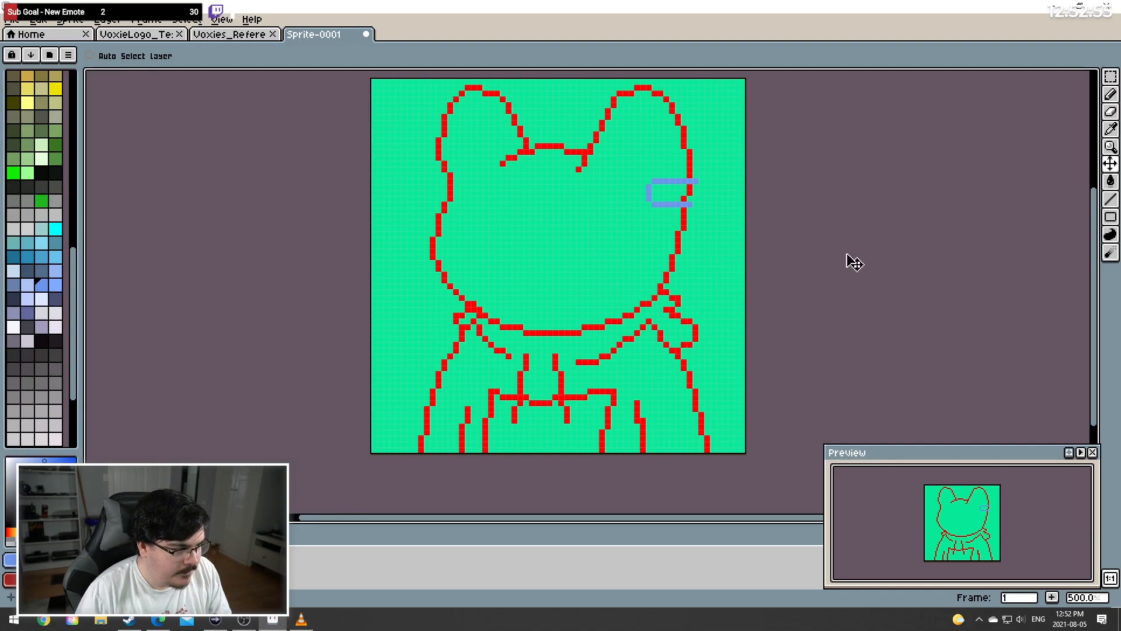
# Draw the triangular arrowhead in blue with the Line tool, joining the shaft's right end and pointing right
pyautogui.click(1111, 93)
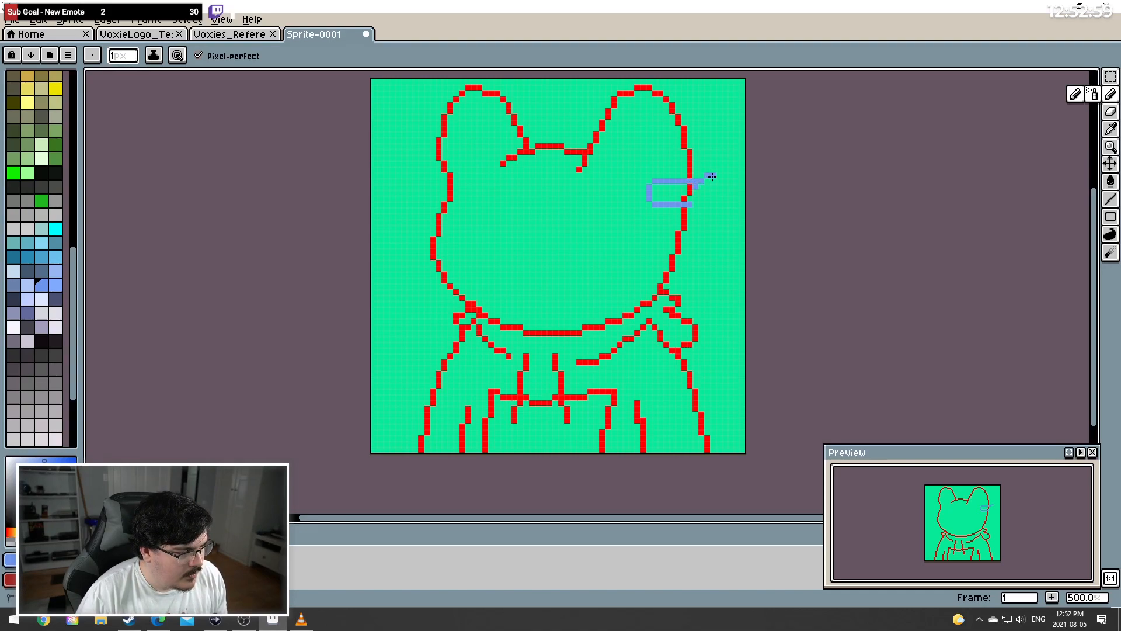
pyautogui.hotkey('ctrl', 'z')
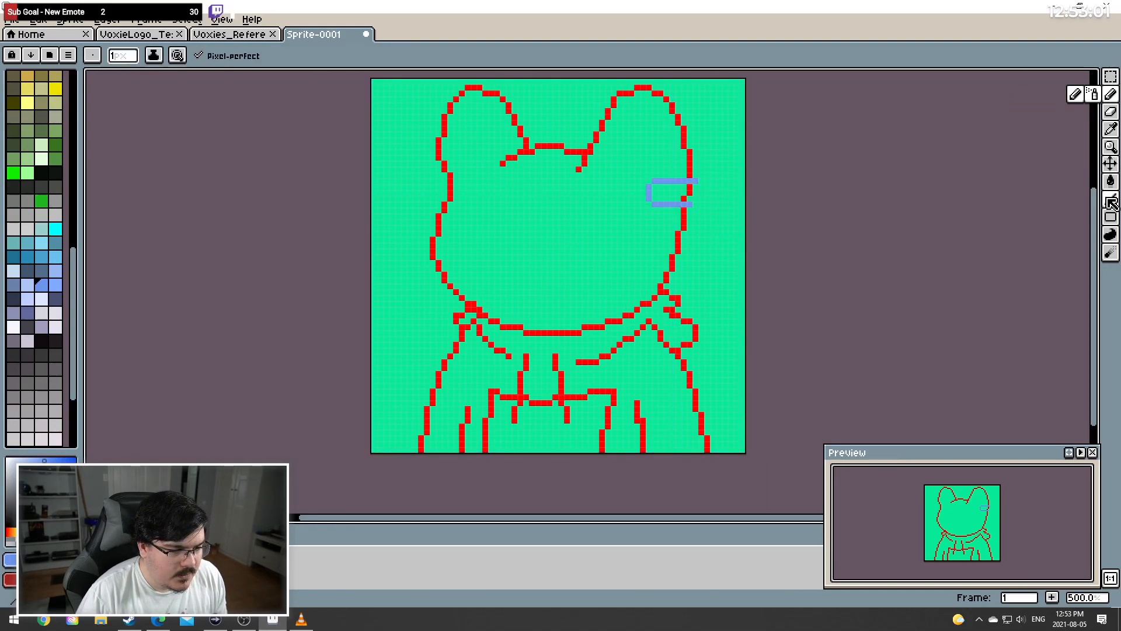
pyautogui.press('l')
pyautogui.moveTo(694, 181)
pyautogui.mouseDown()
pyautogui.moveTo(705, 181)
pyautogui.moveTo(685, 205)
pyautogui.moveTo(704, 204)
pyautogui.moveTo(702, 163)
pyautogui.moveTo(731, 193)
pyautogui.mouseUp()
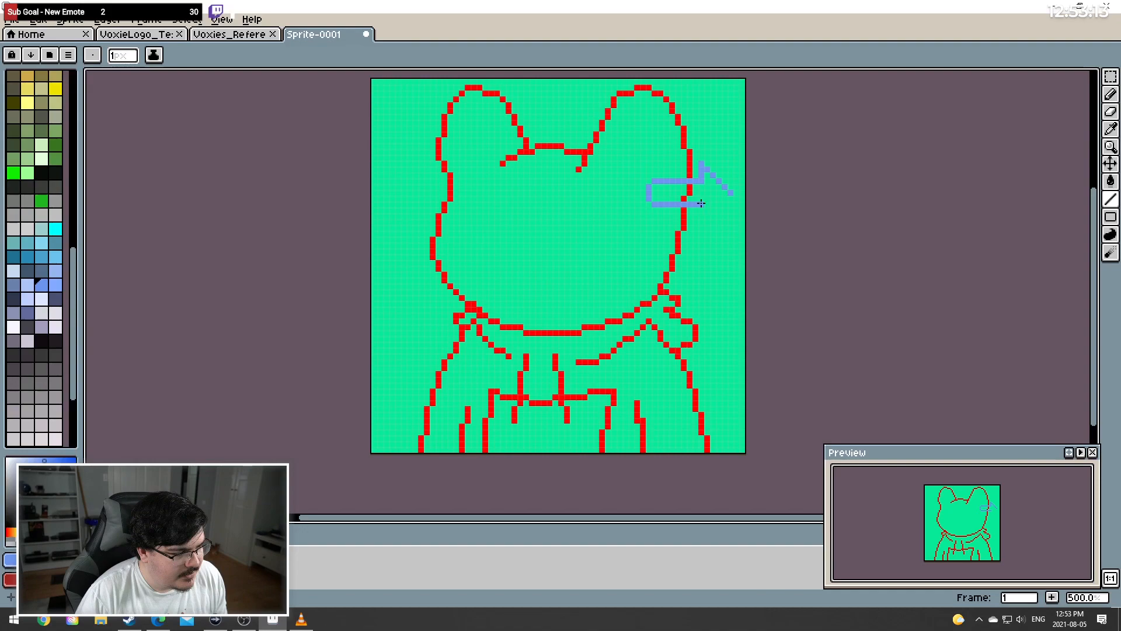
pyautogui.moveTo(699, 203)
pyautogui.mouseDown()
pyautogui.moveTo(701, 220)
pyautogui.moveTo(729, 194)
pyautogui.mouseUp()
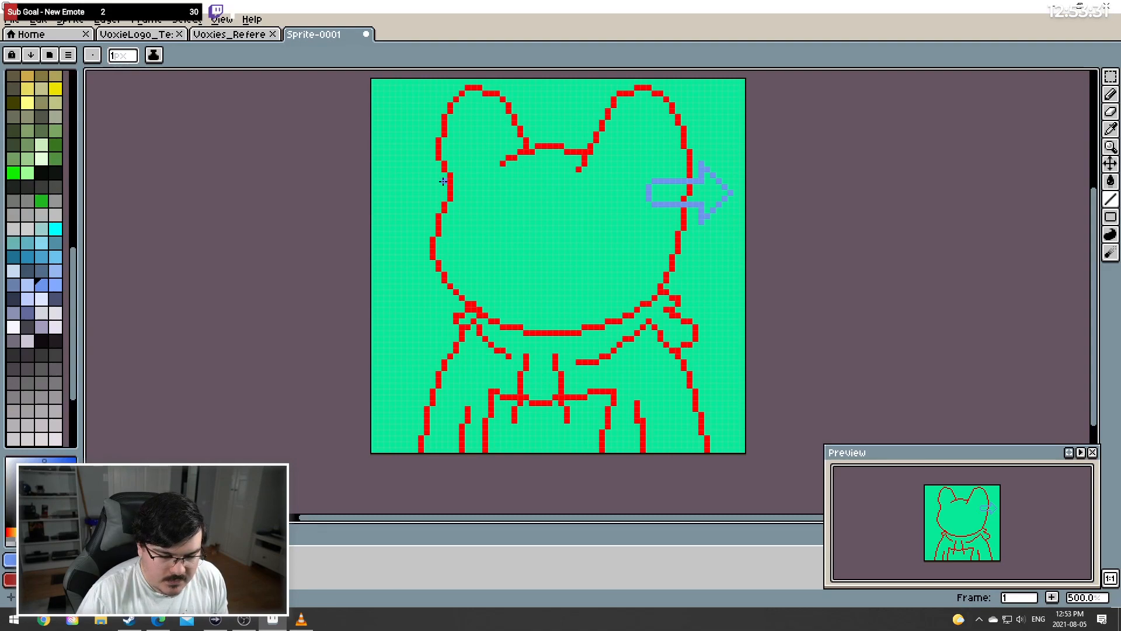
# Draw the upper edge of the arrow's fletching as a blue curve arching outward from the head's left outline
pyautogui.moveTo(443, 181); pyautogui.dragTo(412, 162)
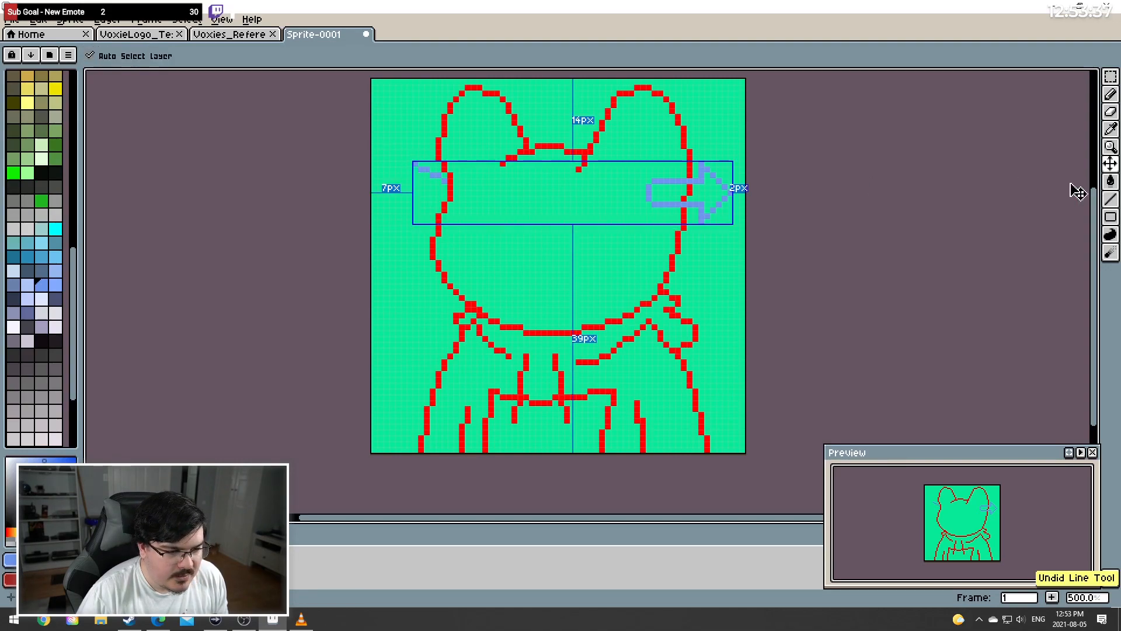
pyautogui.hotkey('ctrl', 'z')
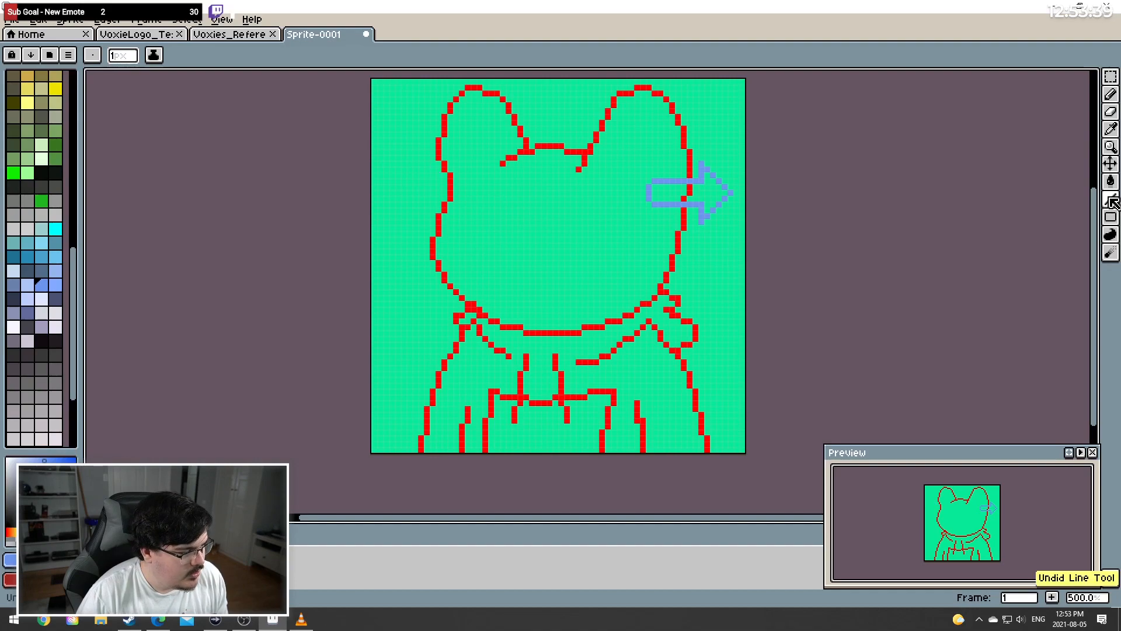
pyautogui.click(1110, 202)
pyautogui.click(1094, 200)
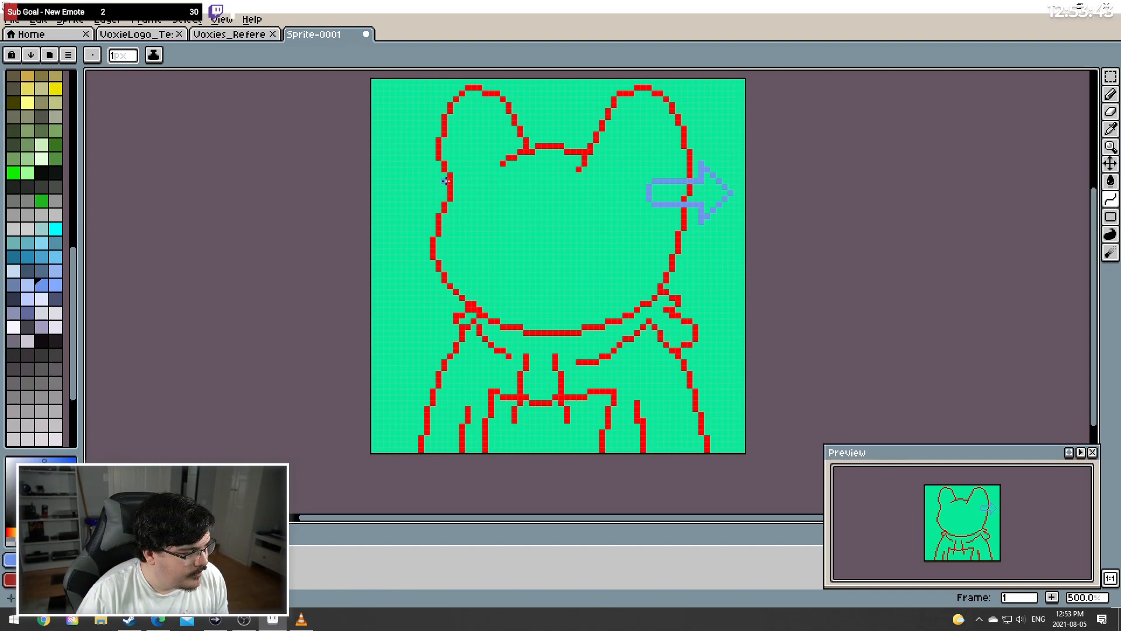
pyautogui.moveTo(448, 180)
pyautogui.mouseDown()
pyautogui.moveTo(408, 157)
pyautogui.moveTo(380, 181)
pyautogui.moveTo(406, 146)
pyautogui.mouseUp()
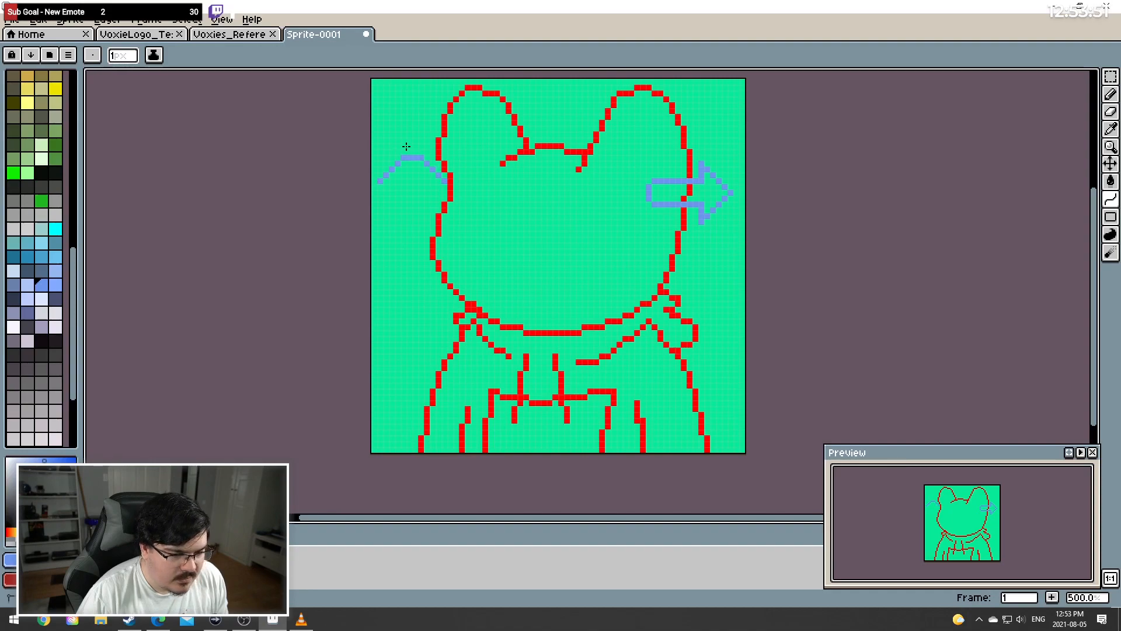
pyautogui.click(407, 148)
pyautogui.hotkey('ctrl', 'z')
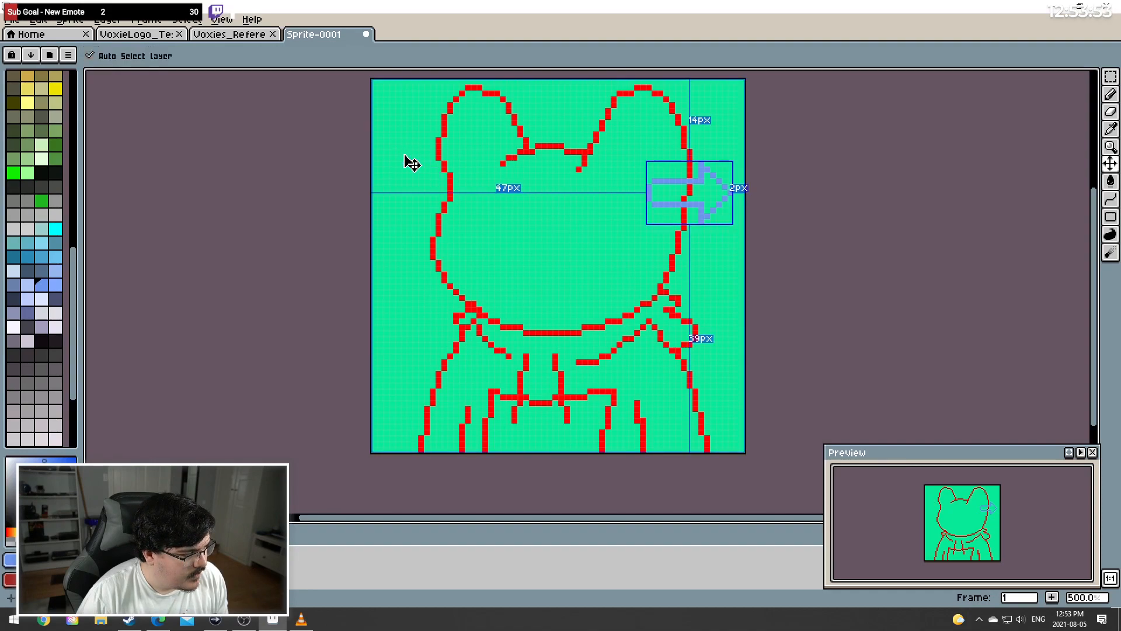
pyautogui.moveTo(446, 181); pyautogui.dragTo(414, 162)
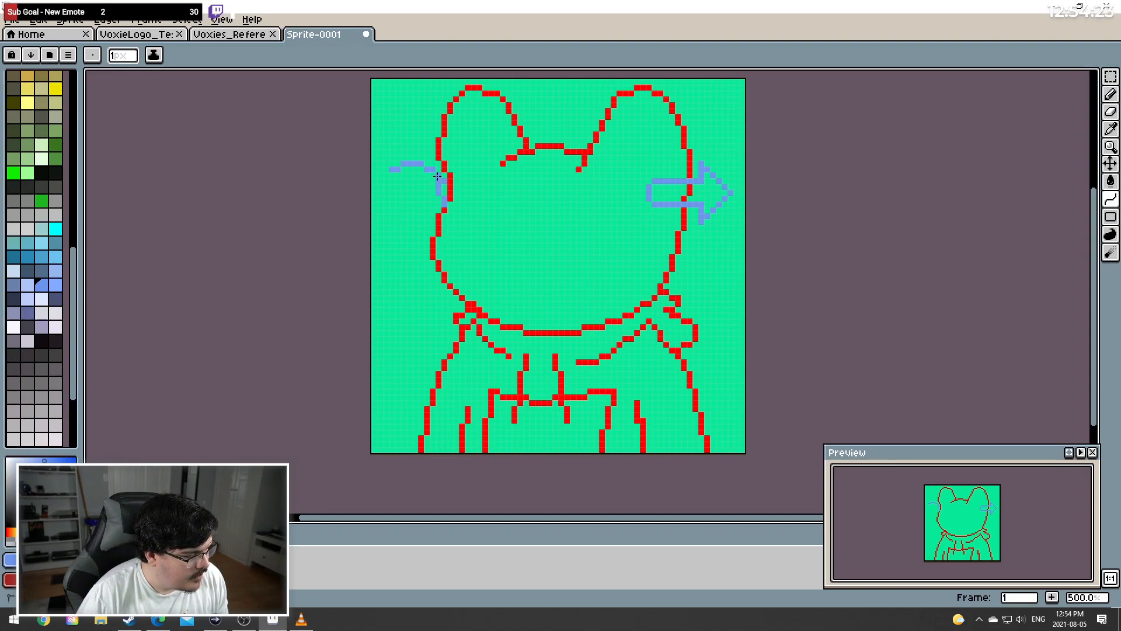
pyautogui.hotkey('ctrl', 'z')
pyautogui.moveTo(435, 224); pyautogui.dragTo(393, 221)
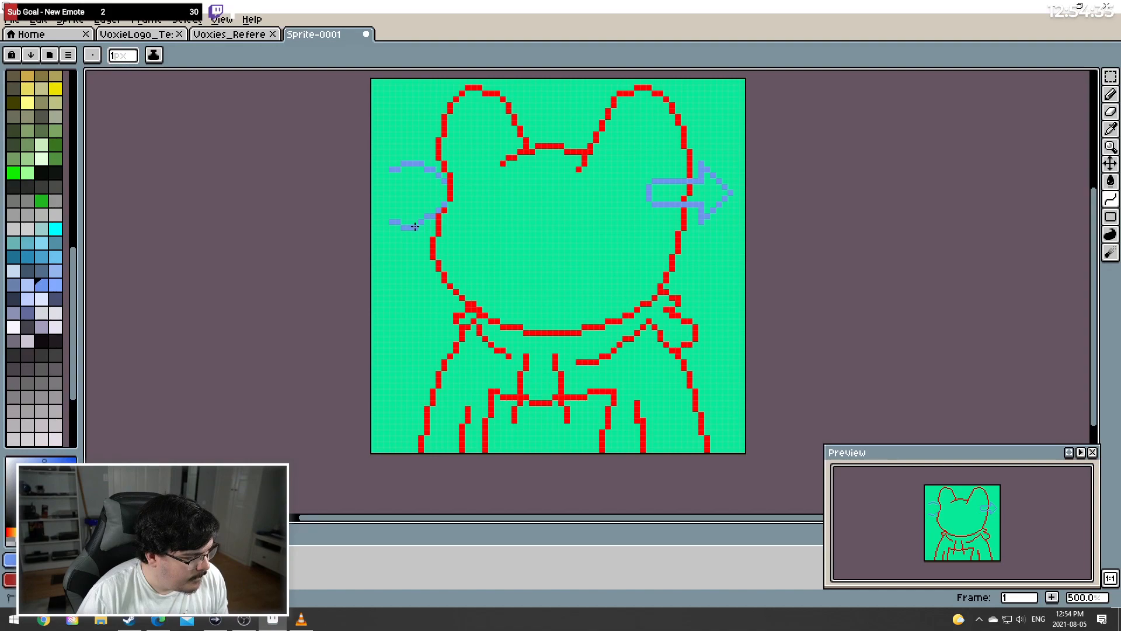
pyautogui.click(415, 219)
pyautogui.click(403, 232)
pyautogui.hotkey('ctrl', 'z')
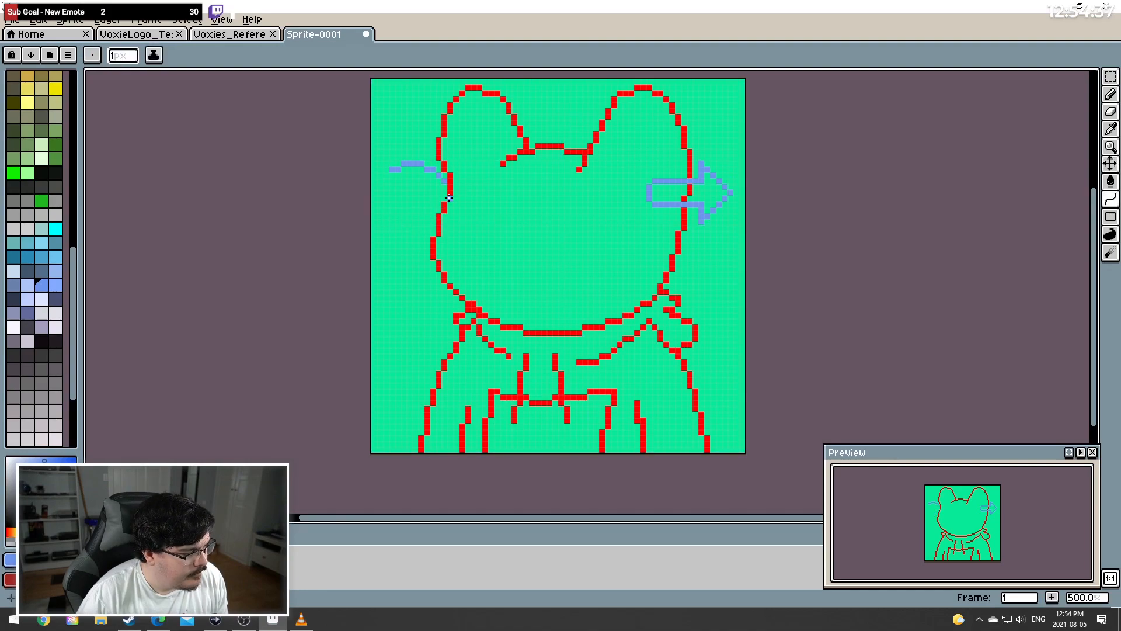
pyautogui.moveTo(443, 205); pyautogui.dragTo(392, 204)
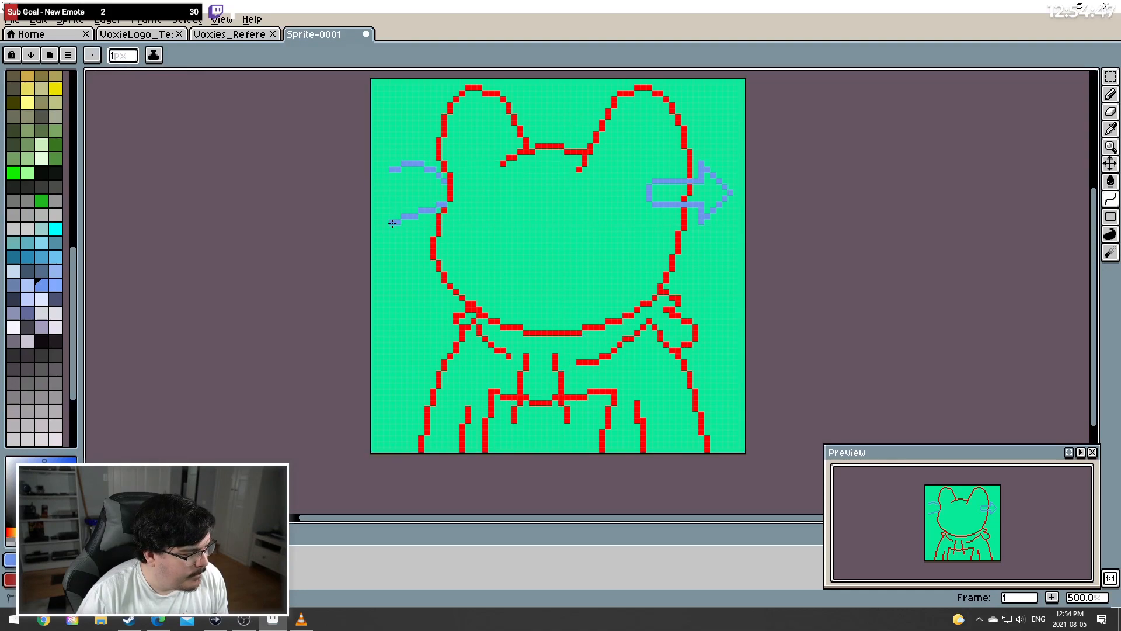
pyautogui.moveTo(393, 223); pyautogui.dragTo(392, 223)
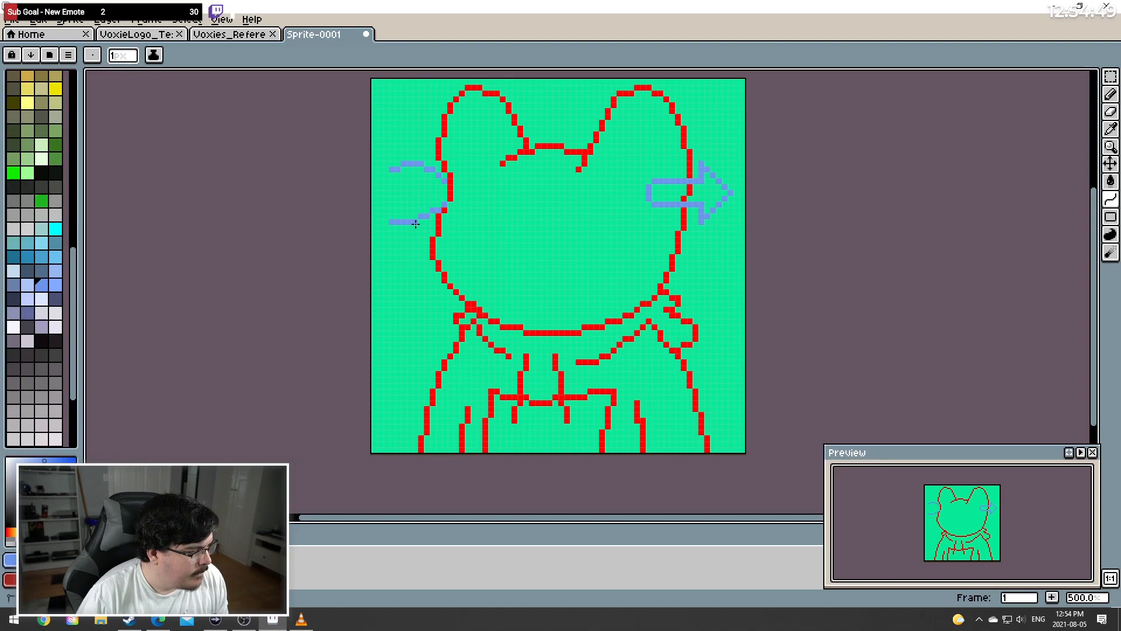
pyautogui.click(415, 227)
pyautogui.hotkey('ctrl', 'z')
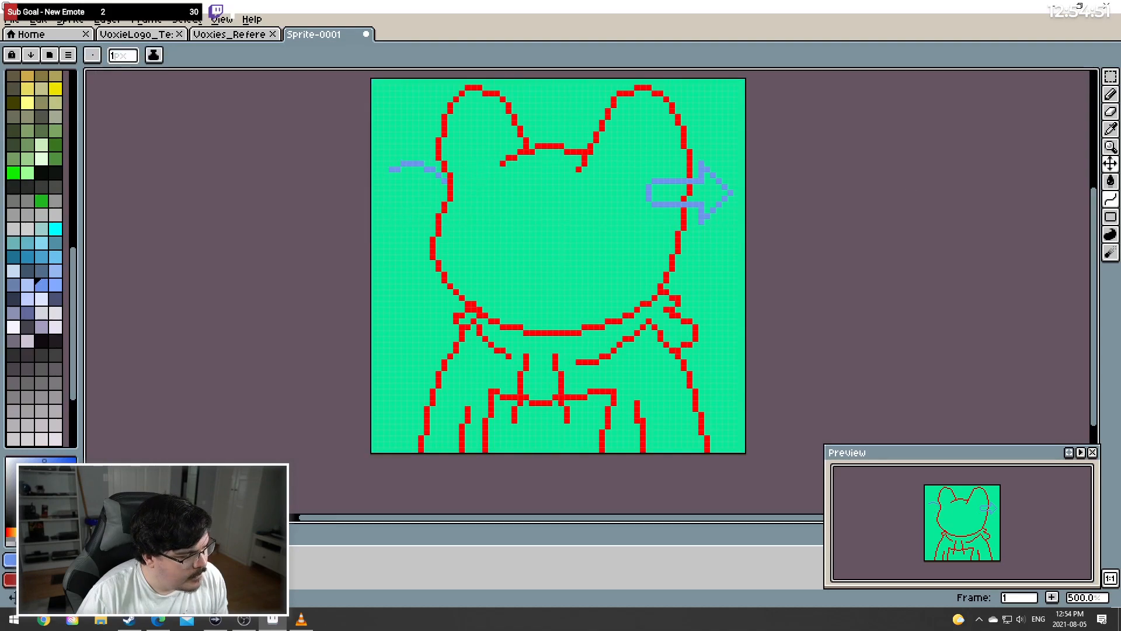
# Draw the fletching's lower edge with the Pencil tool, mirroring the upper curve, and close its outer end with a V-shaped notch
pyautogui.click(1110, 93)
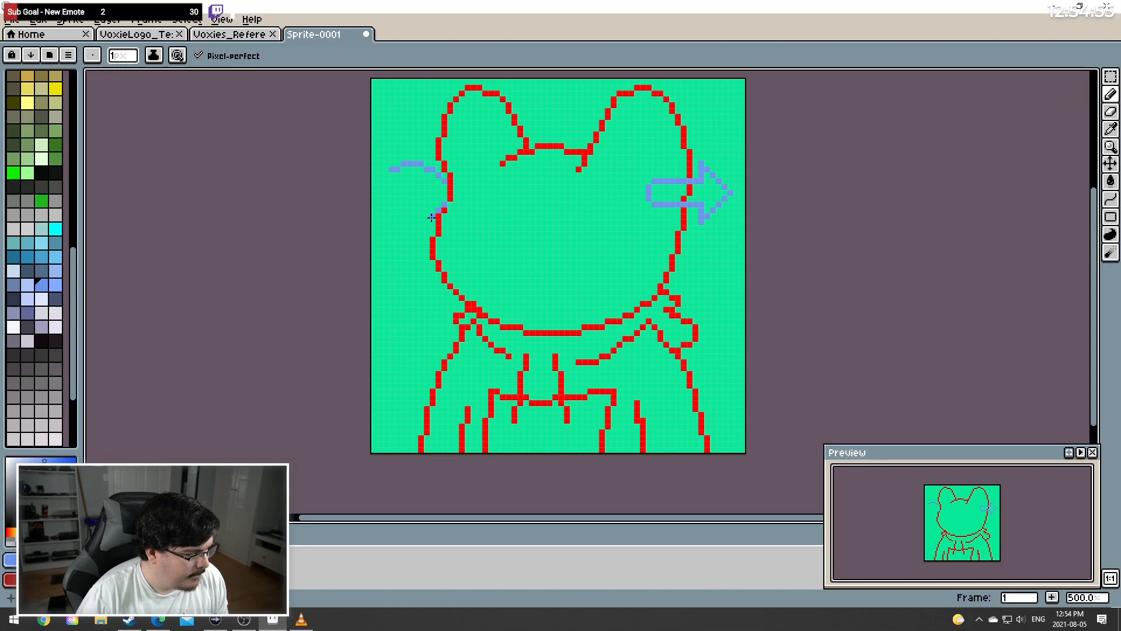
pyautogui.moveTo(425, 216); pyautogui.dragTo(420, 220)
pyautogui.click(403, 221)
pyautogui.hotkey('ctrl', 'z')
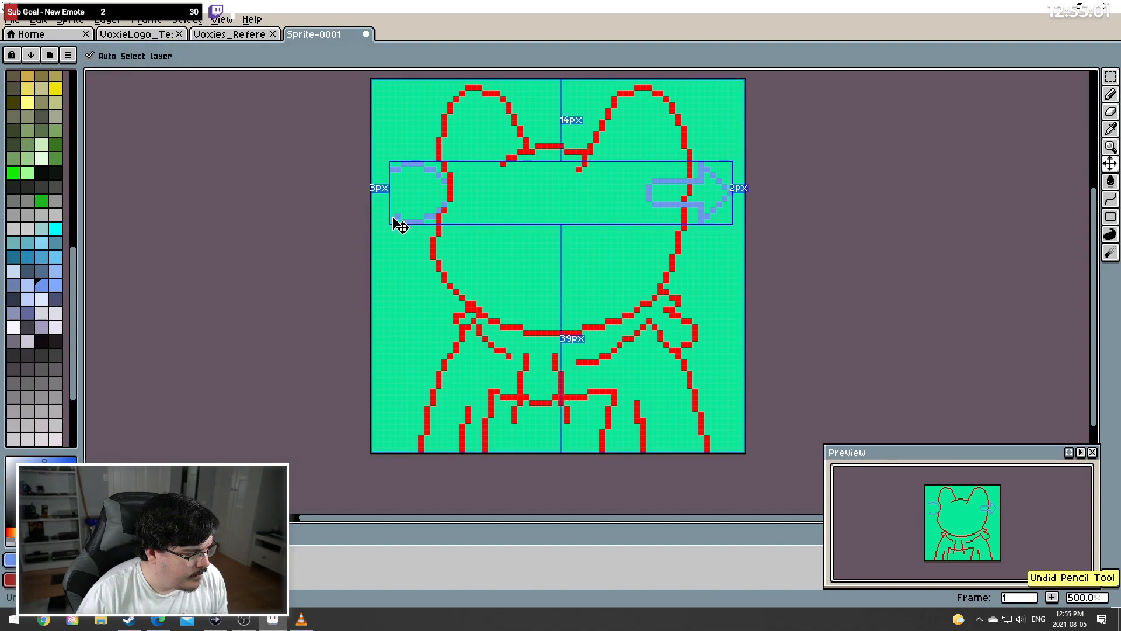
pyautogui.moveTo(398, 217); pyautogui.dragTo(392, 218)
pyautogui.click(386, 209)
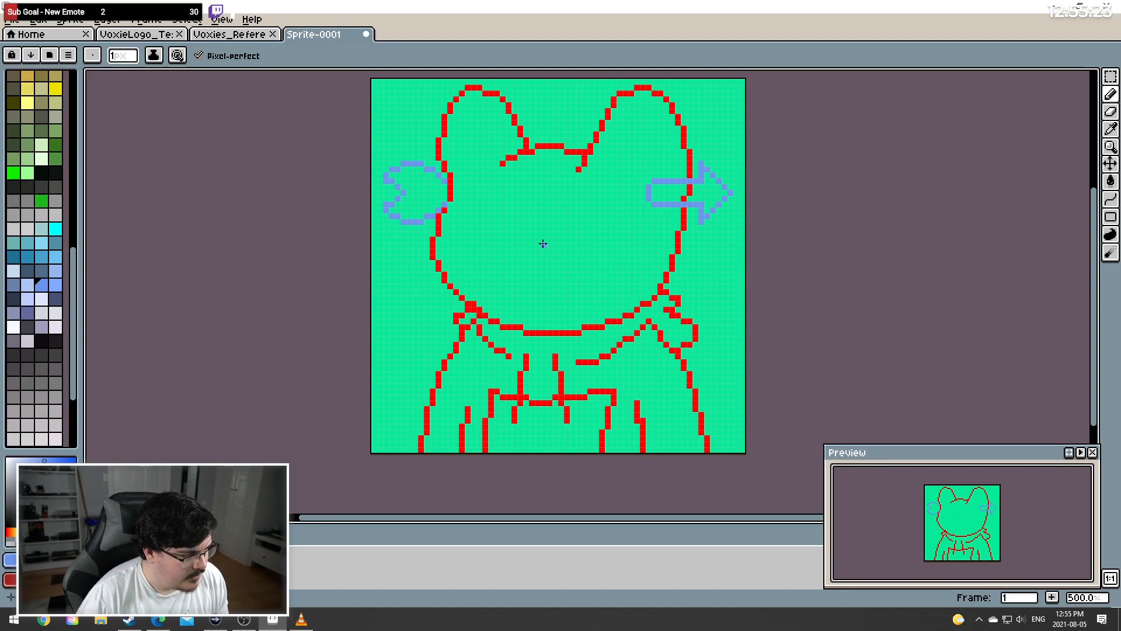
pyautogui.scroll(-1, 541, 243)
pyautogui.scroll(-1, 588, 163)
pyautogui.scroll(1, 588, 154)
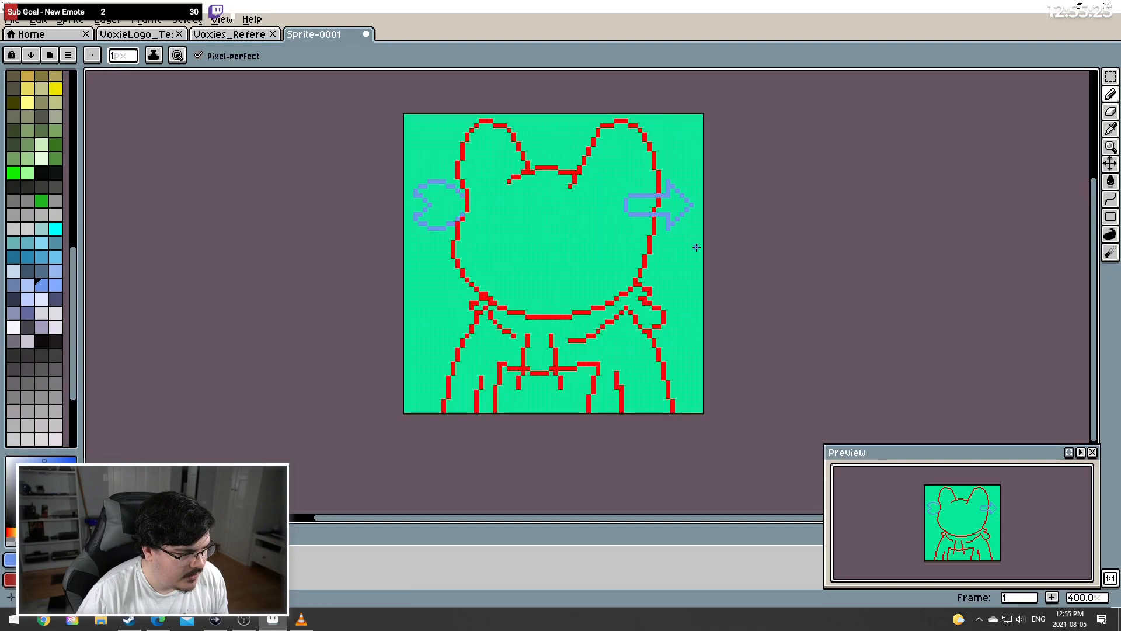
pyautogui.scroll(1, 668, 213)
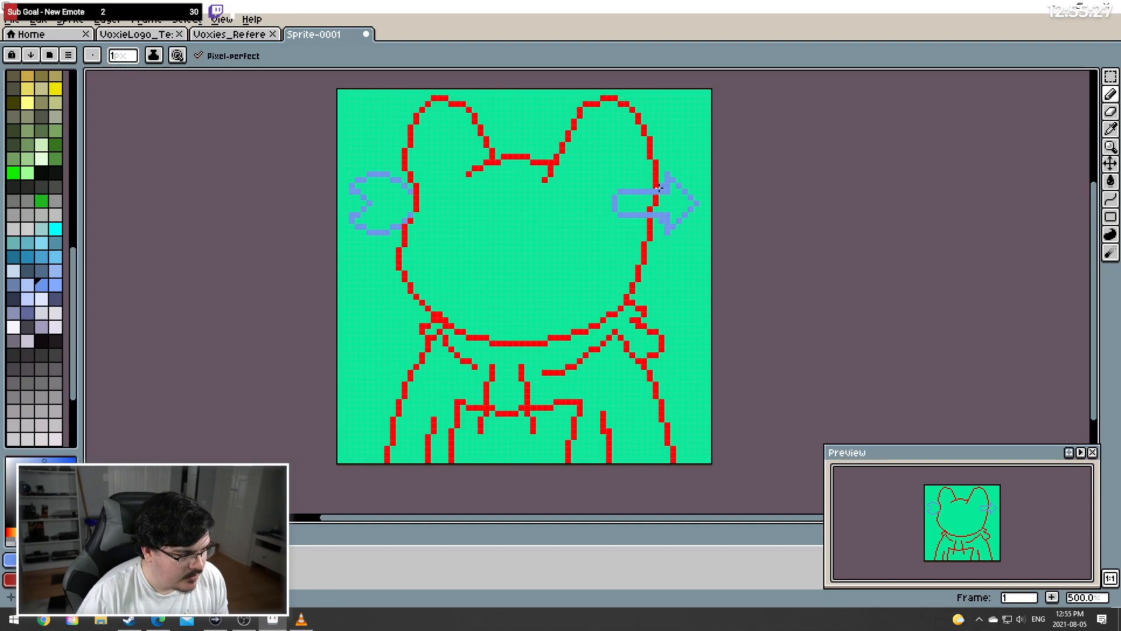
pyautogui.click(1110, 111)
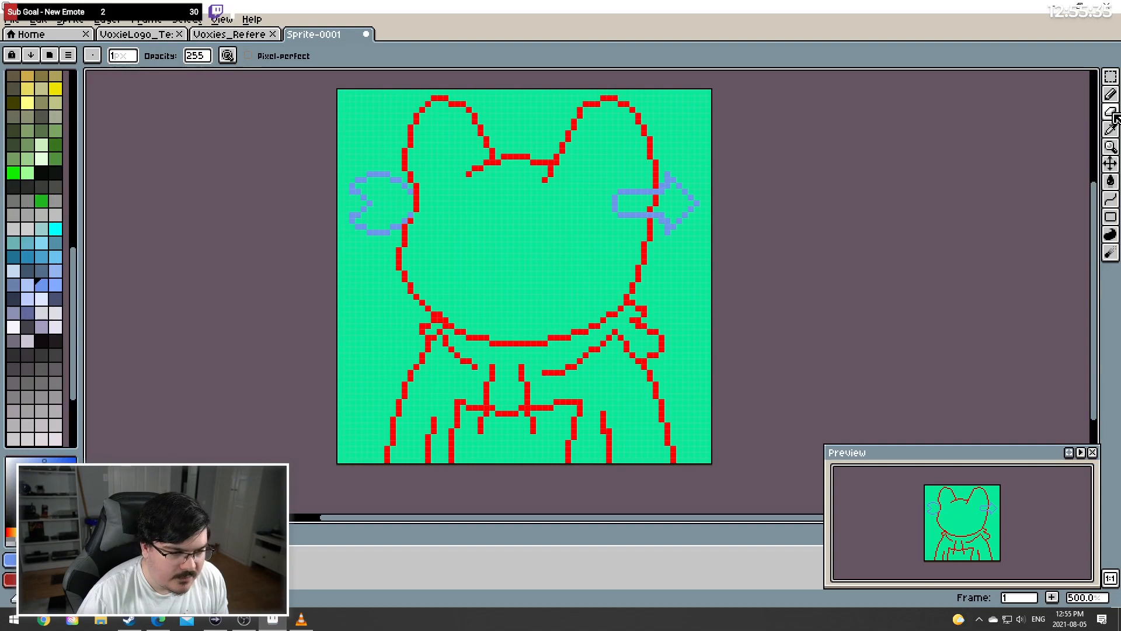
pyautogui.click(1110, 94)
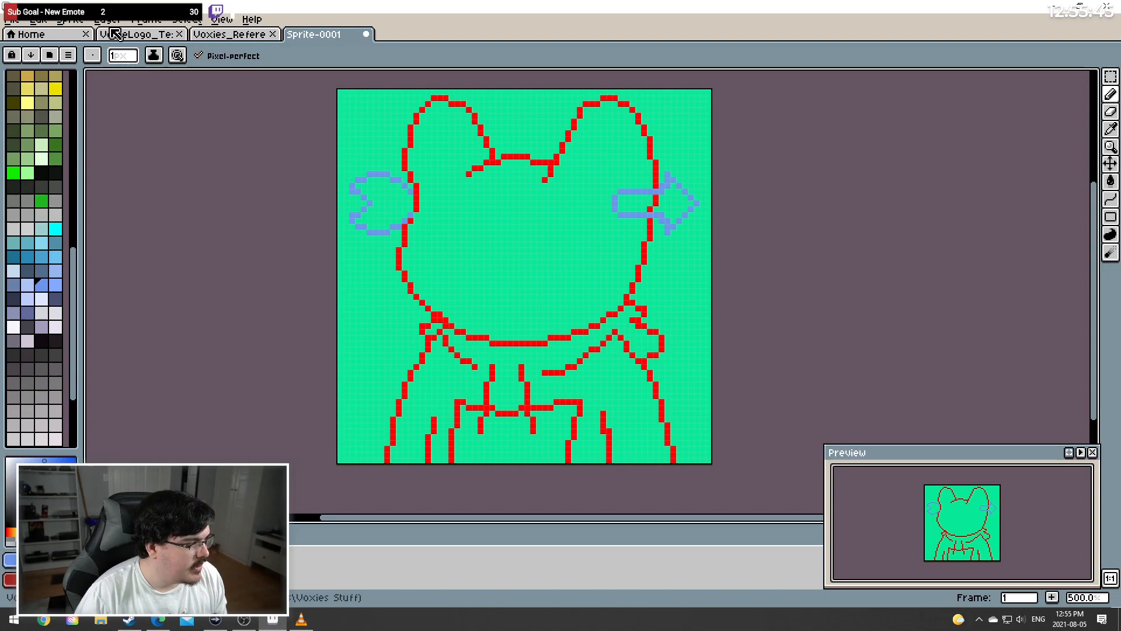
# Add a new layer for the facial features
pyautogui.click(70, 20)
pyautogui.moveTo(110, 22)
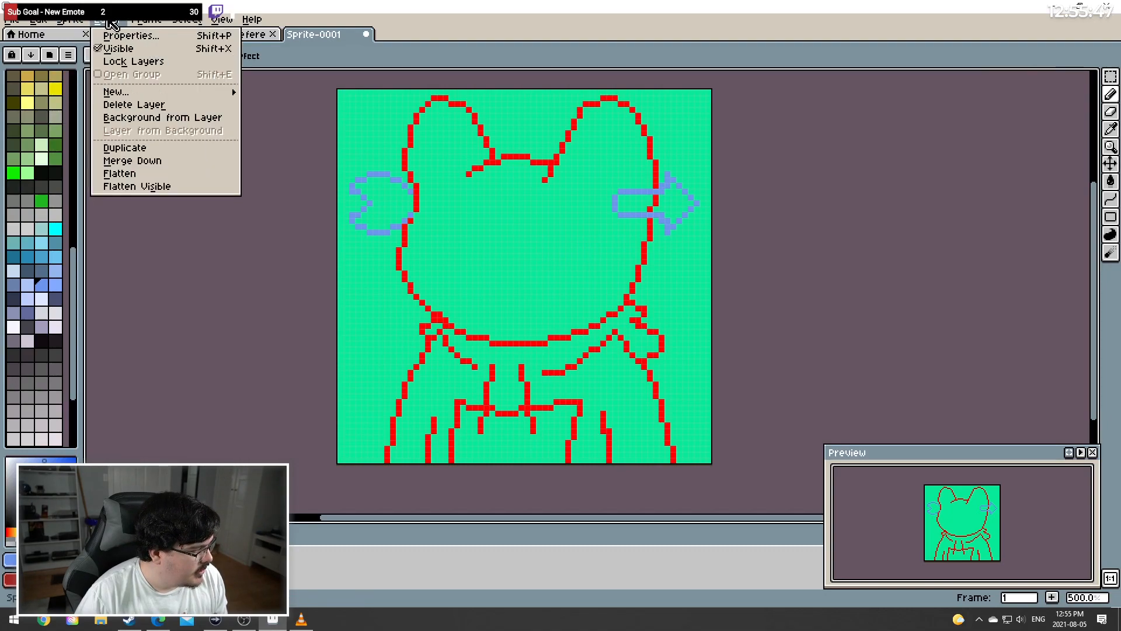
pyautogui.moveTo(150, 95)
pyautogui.click(315, 97)
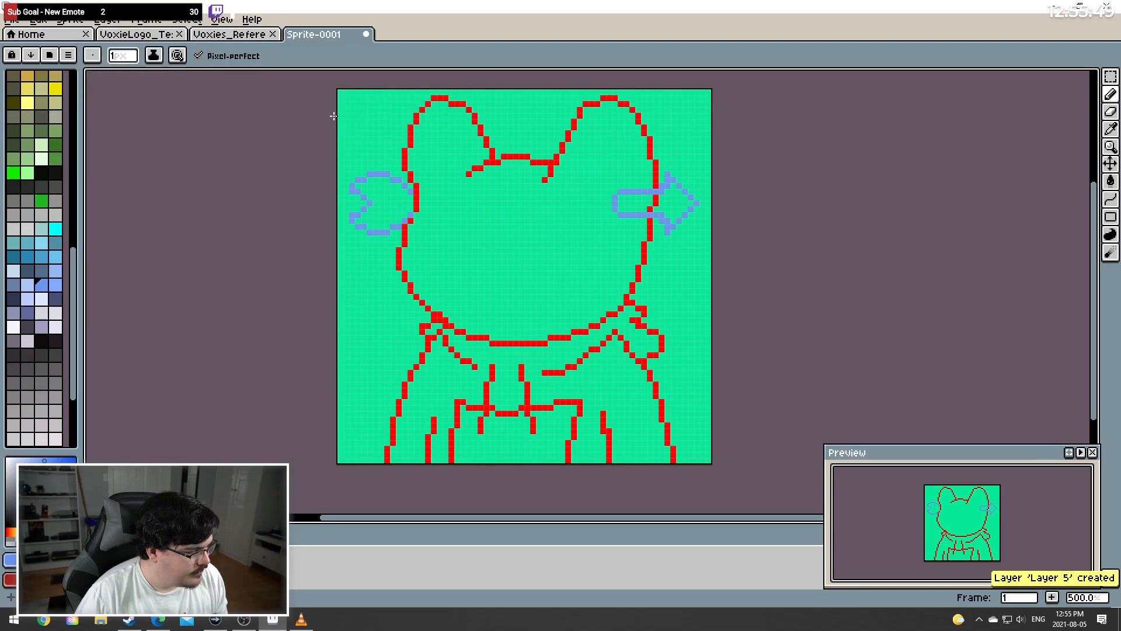
# Draw two filled blue circles about 5 pixels wide as level eyes on the face with the Filled Ellipse tool
pyautogui.click(1112, 94)
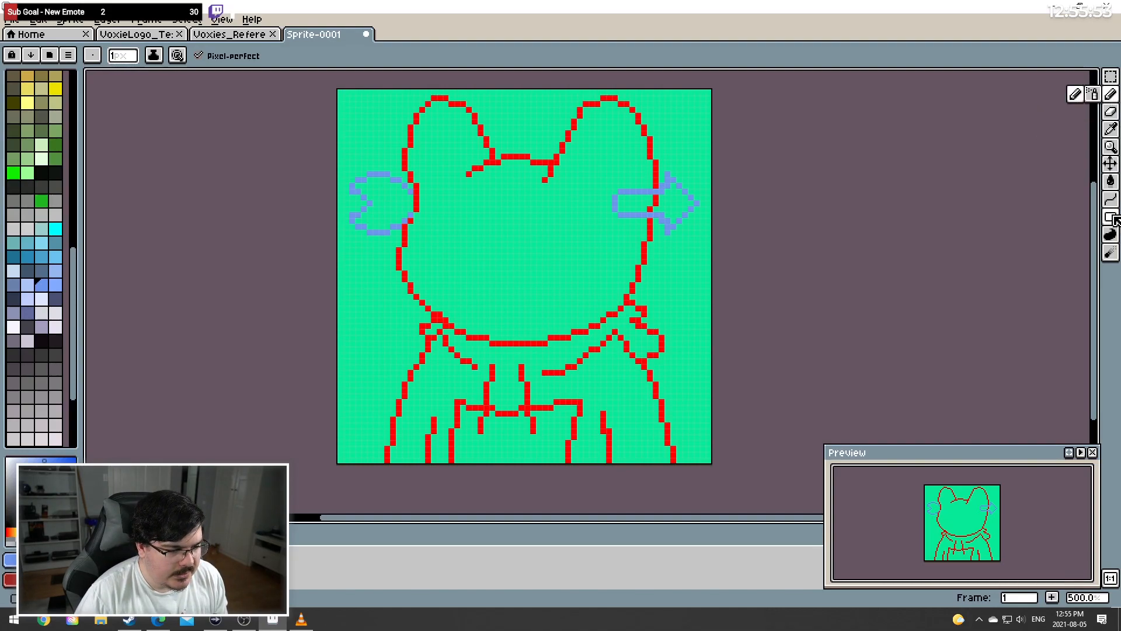
pyautogui.click(1113, 218)
pyautogui.click(1094, 218)
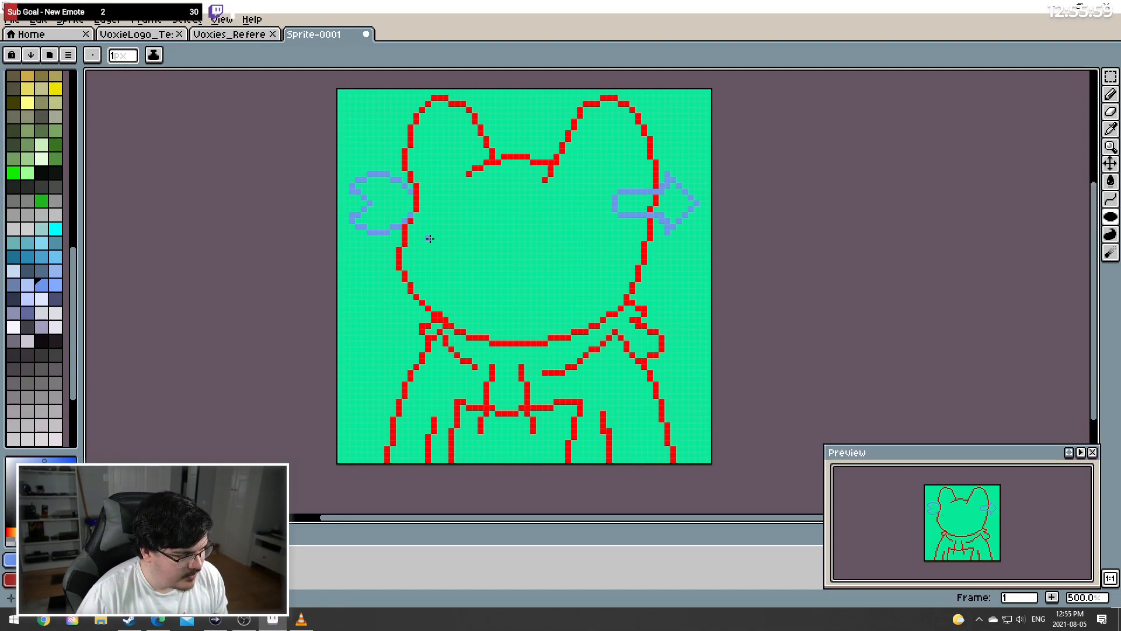
pyautogui.moveTo(430, 238); pyautogui.dragTo(450, 263)
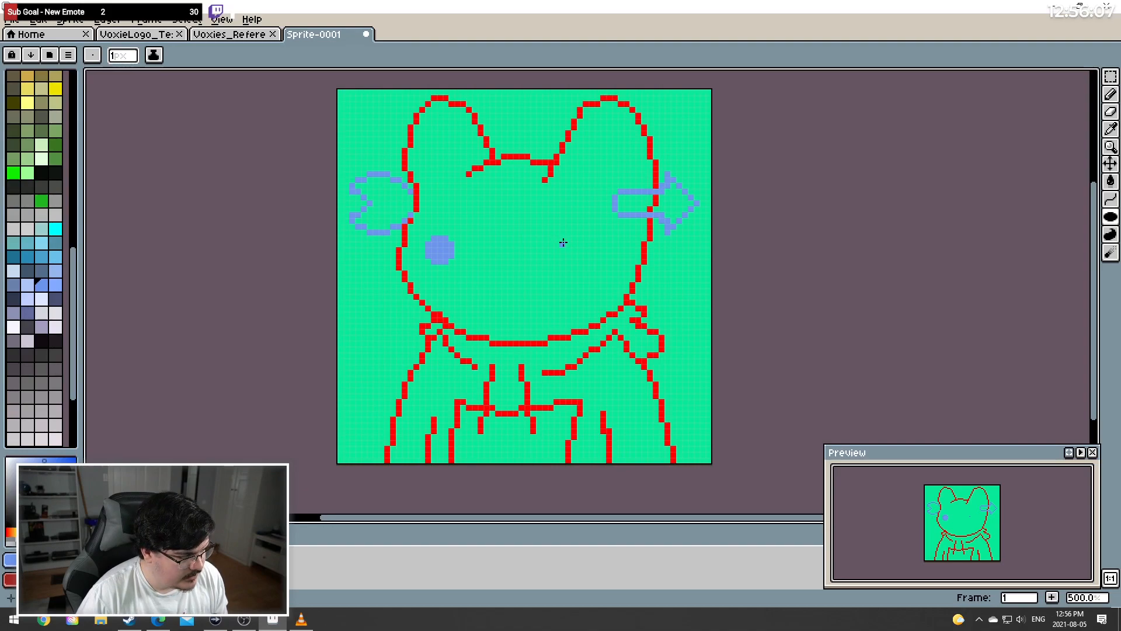
pyautogui.moveTo(564, 242); pyautogui.dragTo(582, 259)
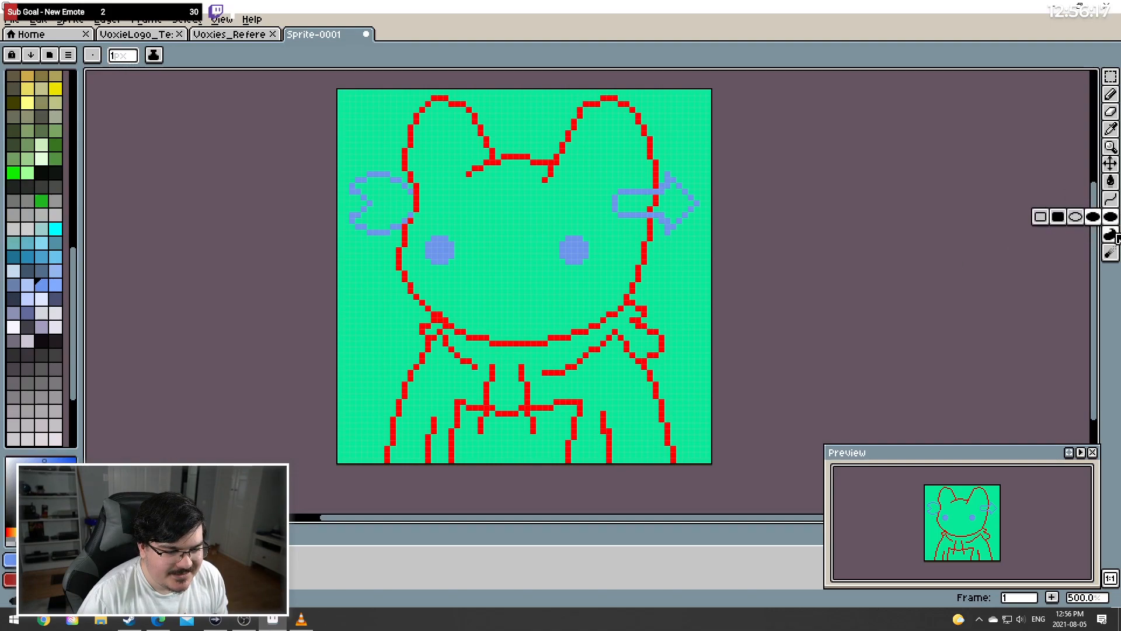
# Draw a shallow blue smile about 17 pixels wide between and just below the eyes with the Curve tool
pyautogui.click(1093, 237)
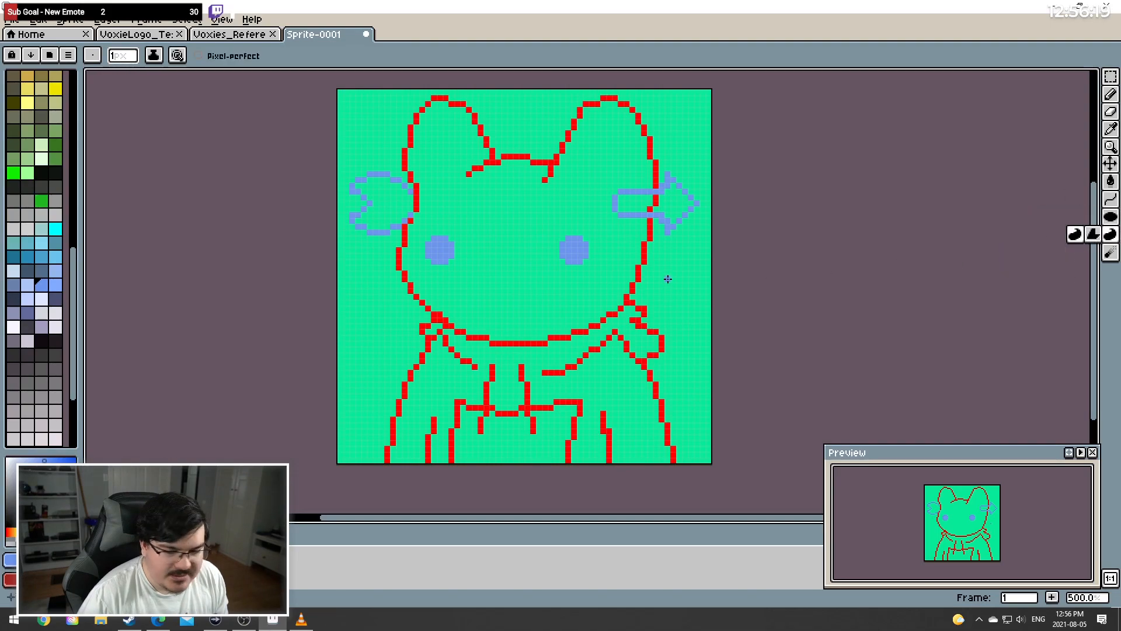
pyautogui.click(1111, 202)
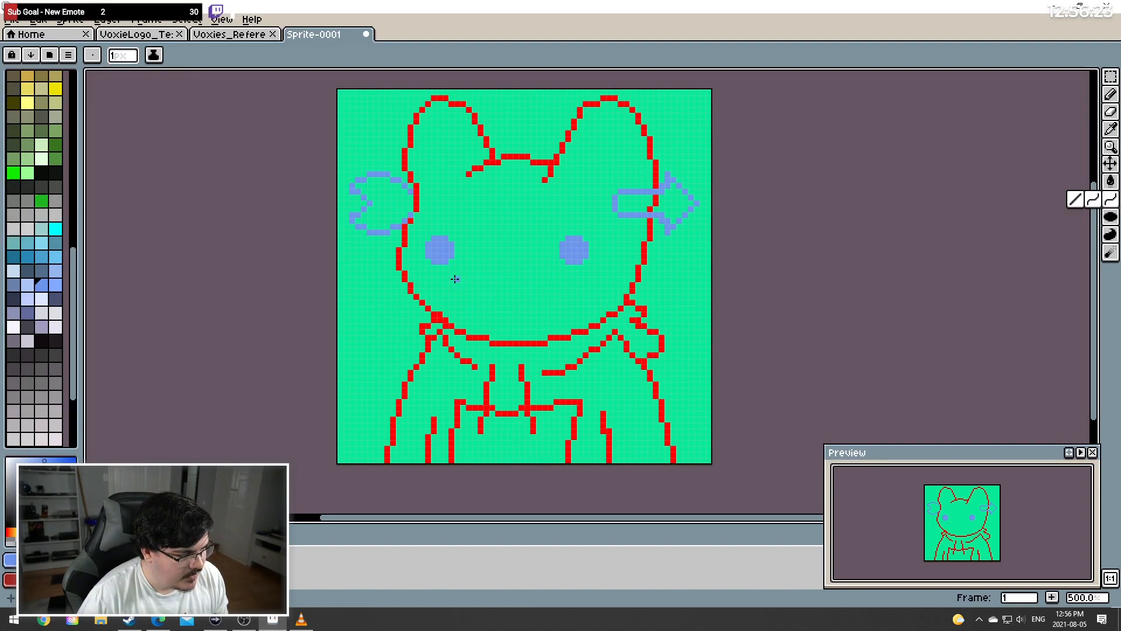
pyautogui.moveTo(455, 280); pyautogui.dragTo(536, 278)
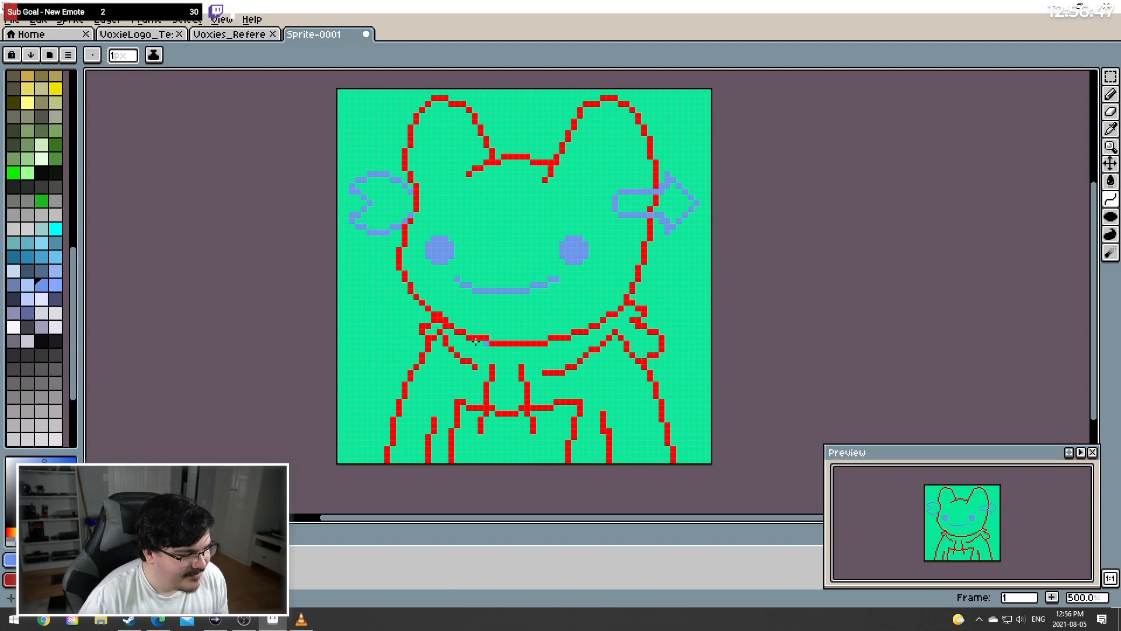
pyautogui.hotkey('ctrl', 'z')
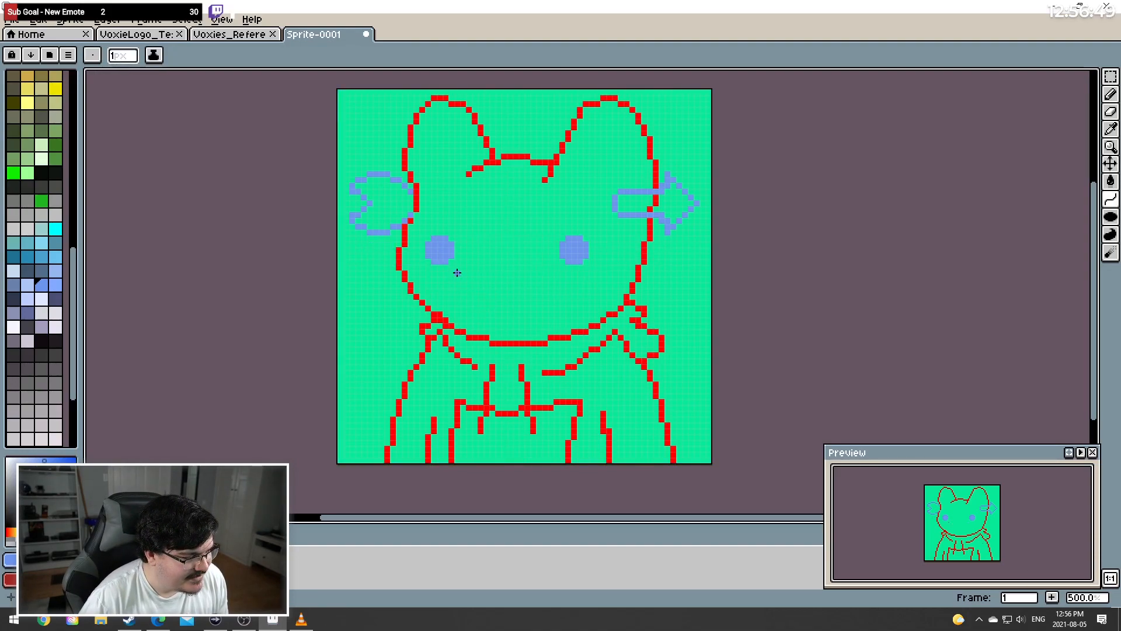
pyautogui.moveTo(455, 272)
pyautogui.mouseDown()
pyautogui.moveTo(605, 273)
pyautogui.moveTo(453, 270)
pyautogui.moveTo(576, 274)
pyautogui.mouseUp()
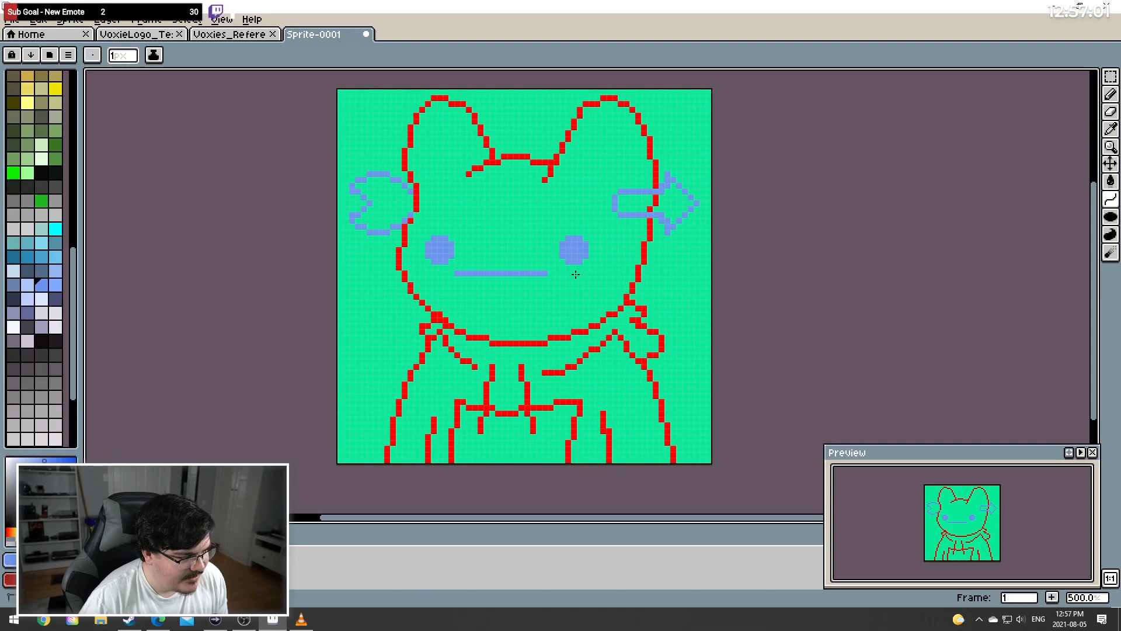
pyautogui.hotkey('ctrl', 'z')
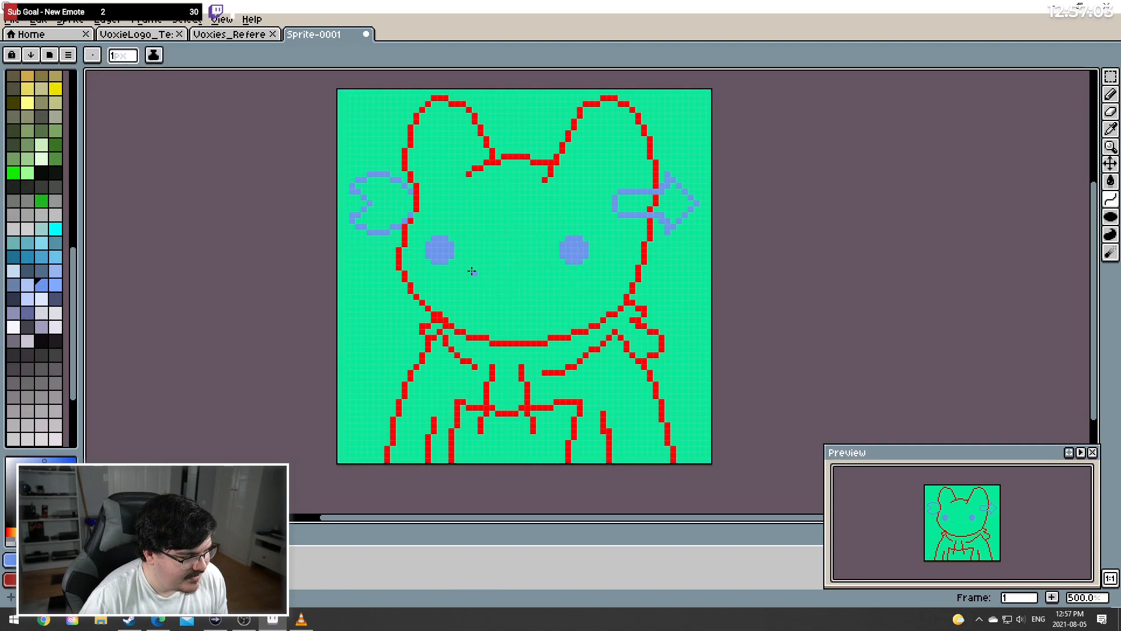
pyautogui.moveTo(458, 272); pyautogui.dragTo(549, 273)
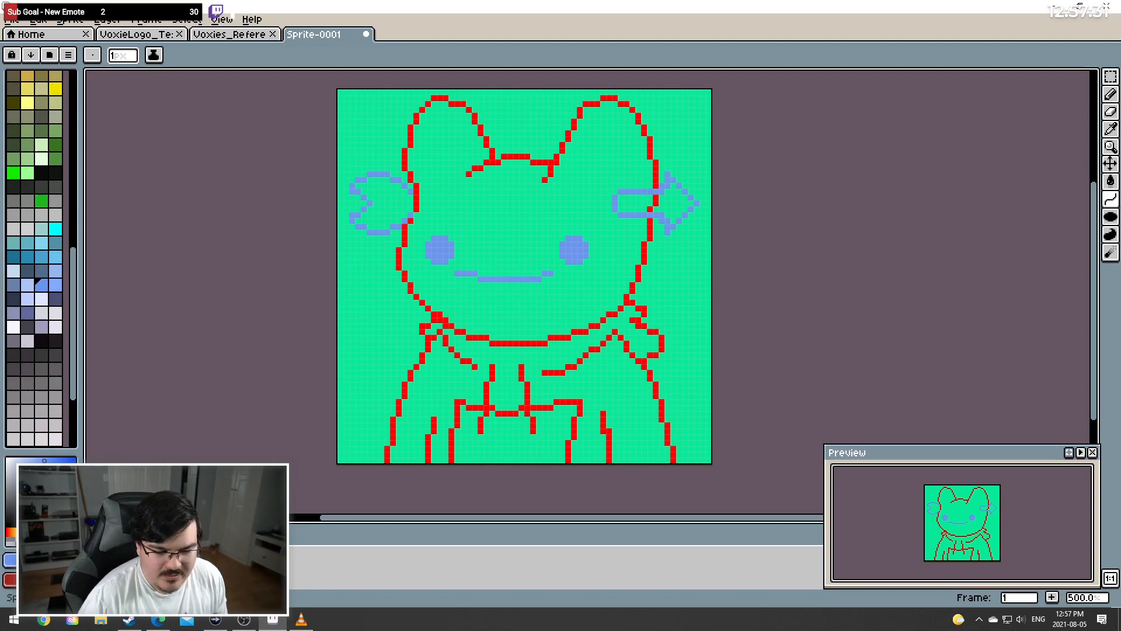
# Check the reference cat's mouth, then replace the shallow smile with a deeper blue curve about 15 pixels wide using the Curve tool
pyautogui.hotkey('alt', 'Tab')
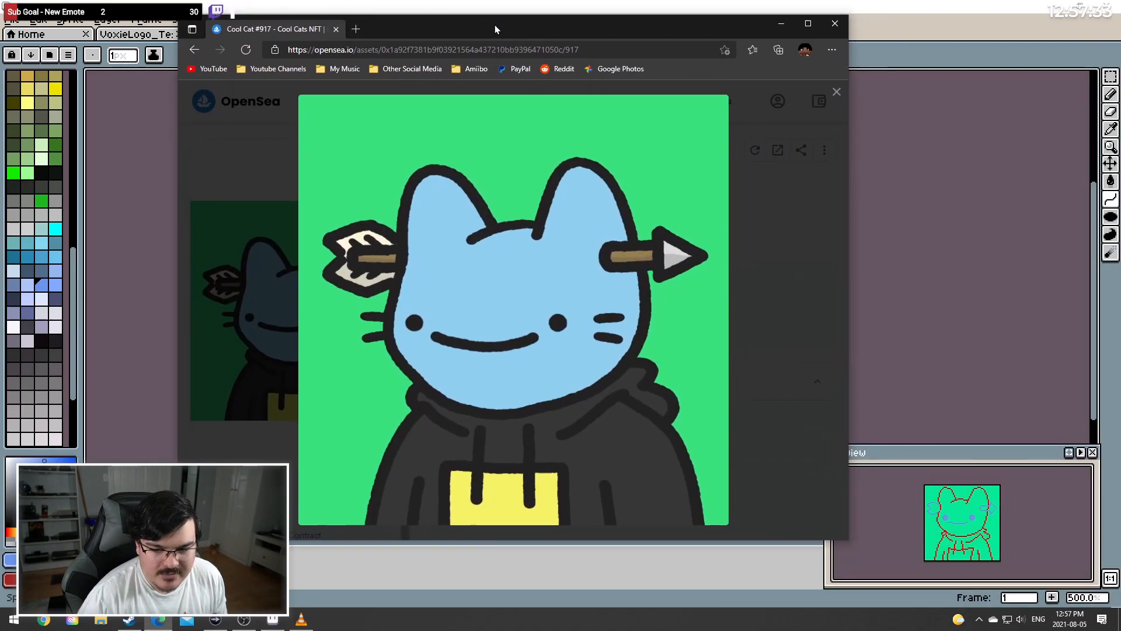
pyautogui.hotkey('alt', 'Tab')
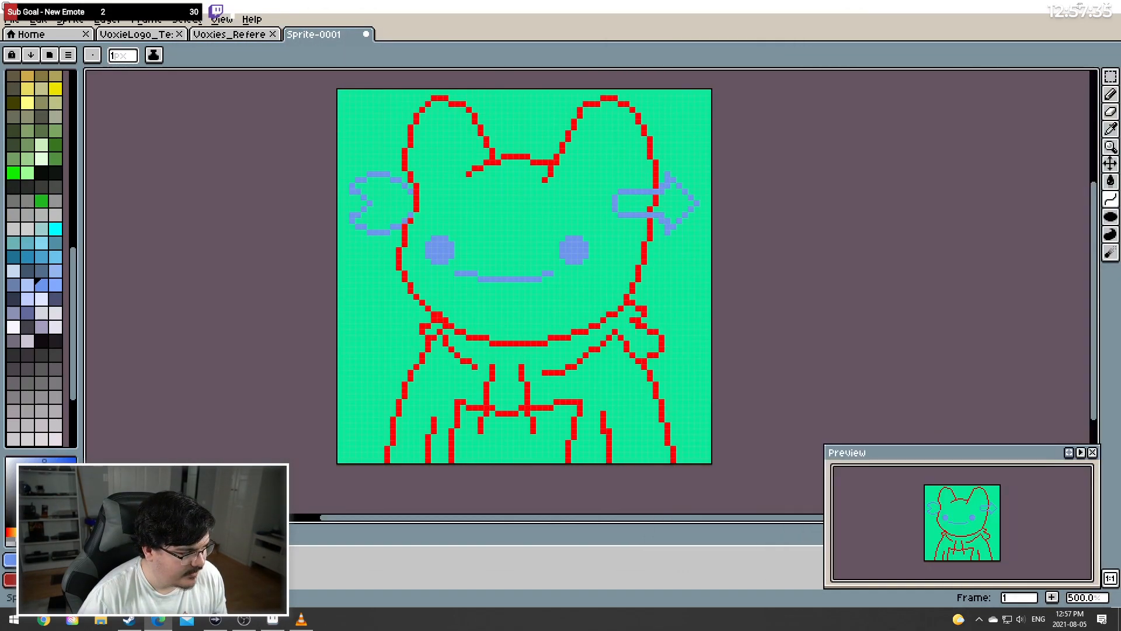
pyautogui.press('v')
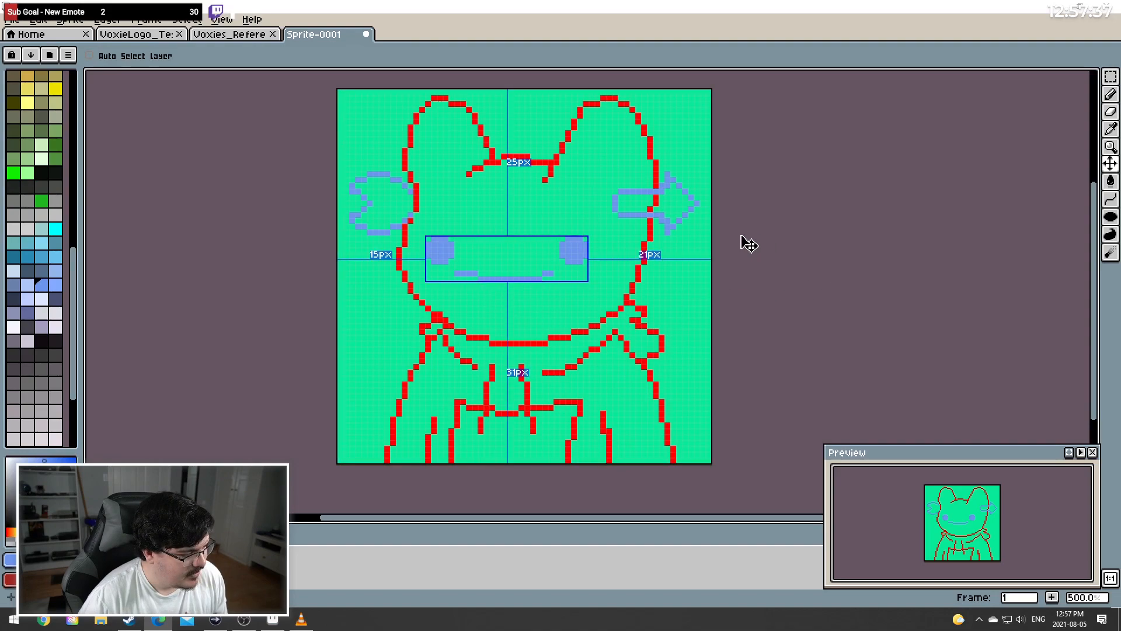
pyautogui.hotkey('ctrl', 'z')
pyautogui.press('b')
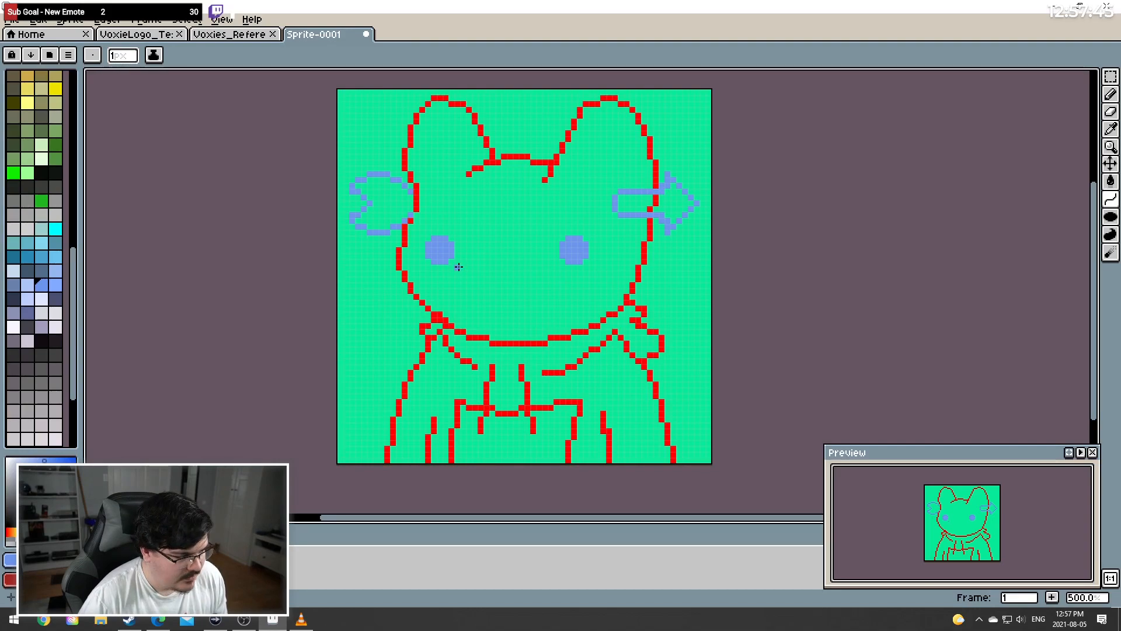
pyautogui.moveTo(462, 268)
pyautogui.mouseDown()
pyautogui.moveTo(541, 265)
pyautogui.moveTo(529, 281)
pyautogui.moveTo(488, 283)
pyautogui.moveTo(502, 273)
pyautogui.moveTo(555, 281)
pyautogui.moveTo(483, 280)
pyautogui.moveTo(508, 285)
pyautogui.mouseUp()
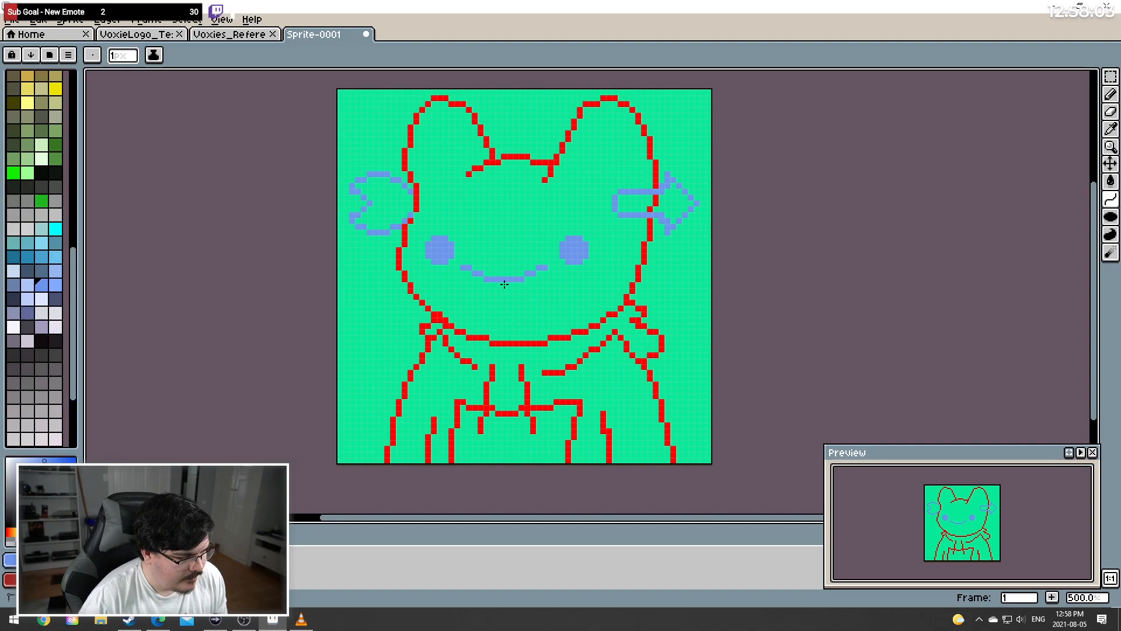
pyautogui.click(504, 285)
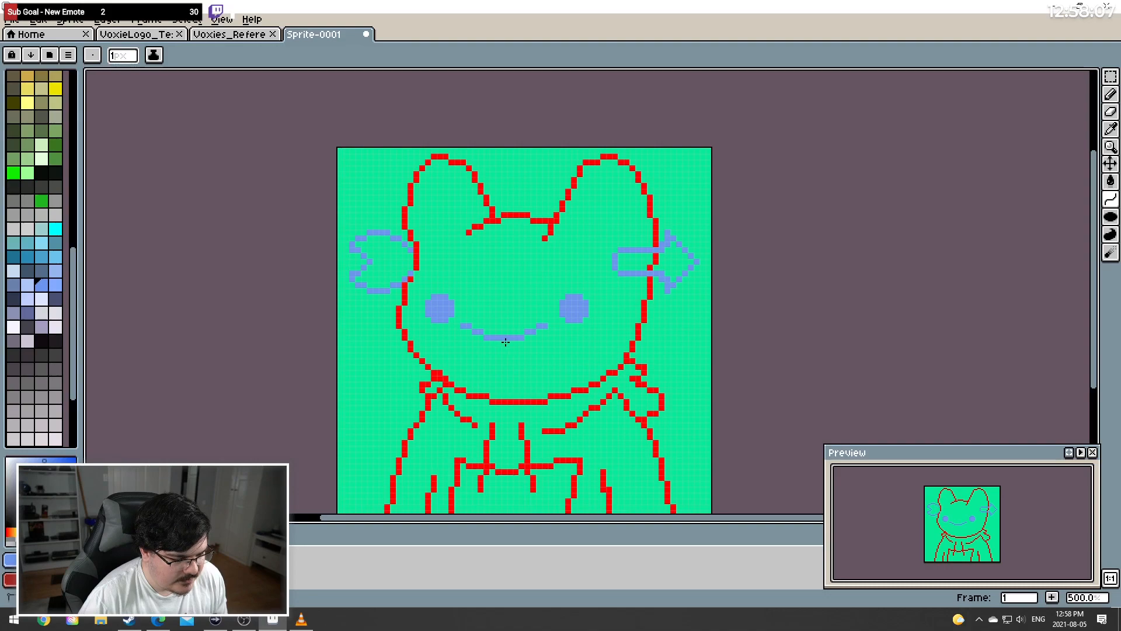
pyautogui.click(505, 342)
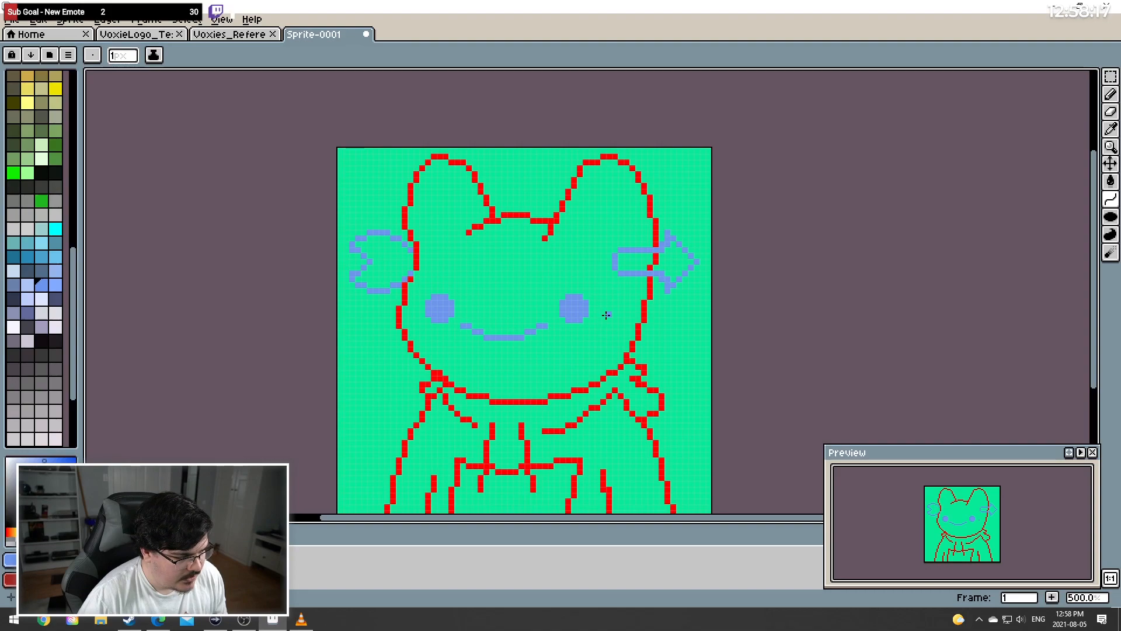
# Draw two short blue whiskers on each side of the face with the Curve tool, matching the reference
pyautogui.moveTo(604, 319); pyautogui.dragTo(625, 313)
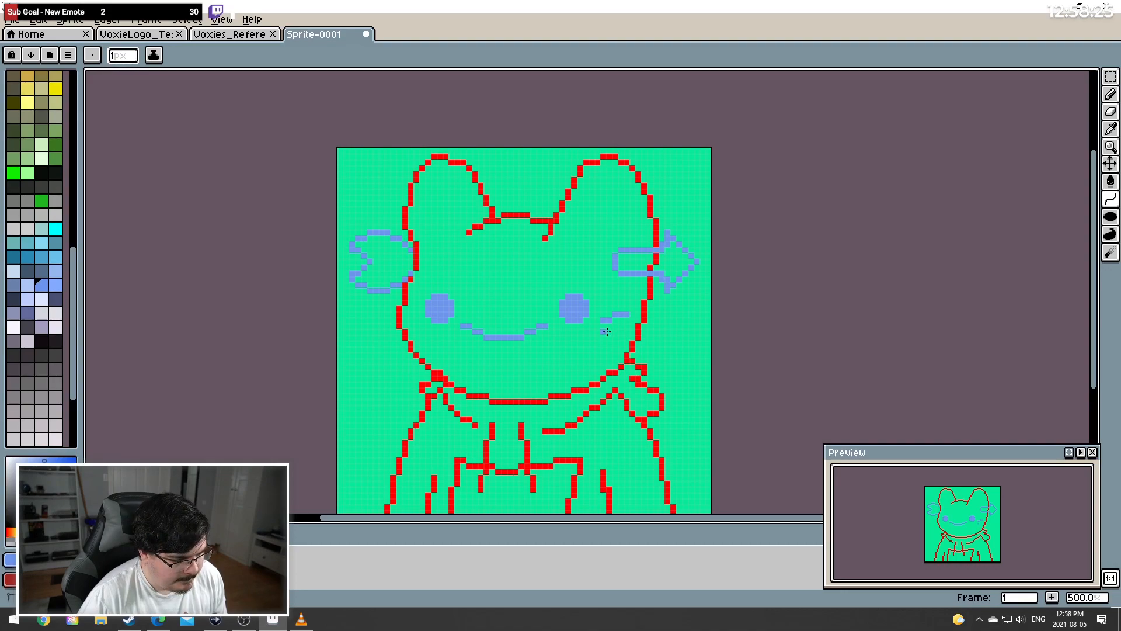
pyautogui.moveTo(602, 331); pyautogui.dragTo(629, 335)
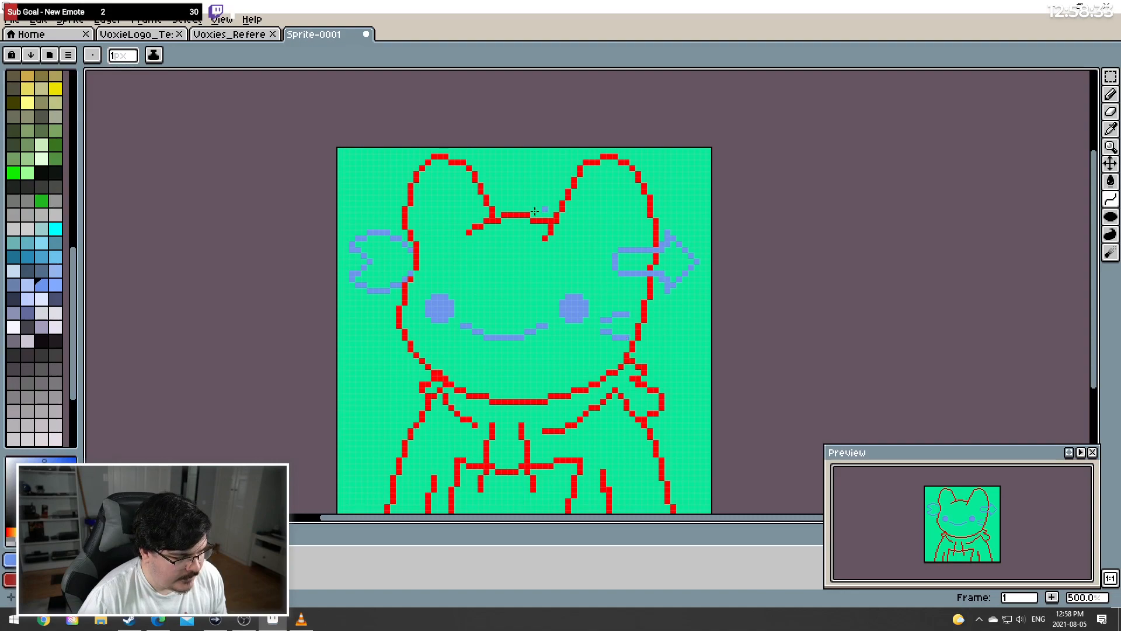
pyautogui.moveTo(379, 301); pyautogui.dragTo(380, 303)
pyautogui.doubleClick(380, 303)
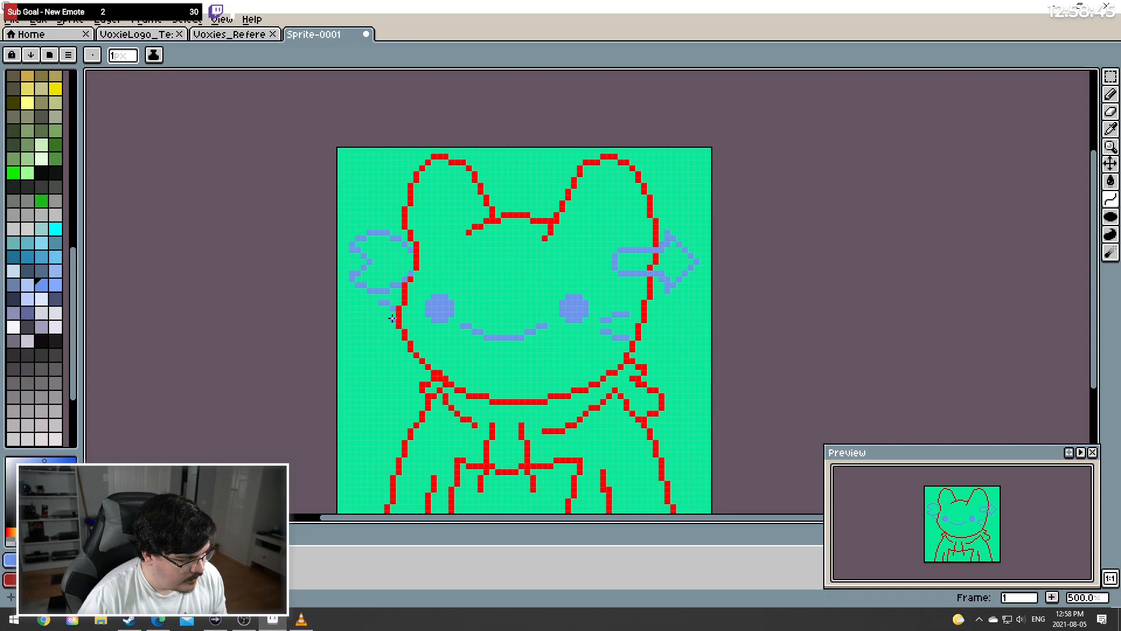
pyautogui.moveTo(392, 318)
pyautogui.mouseDown()
pyautogui.moveTo(374, 320)
pyautogui.moveTo(384, 322)
pyautogui.mouseUp()
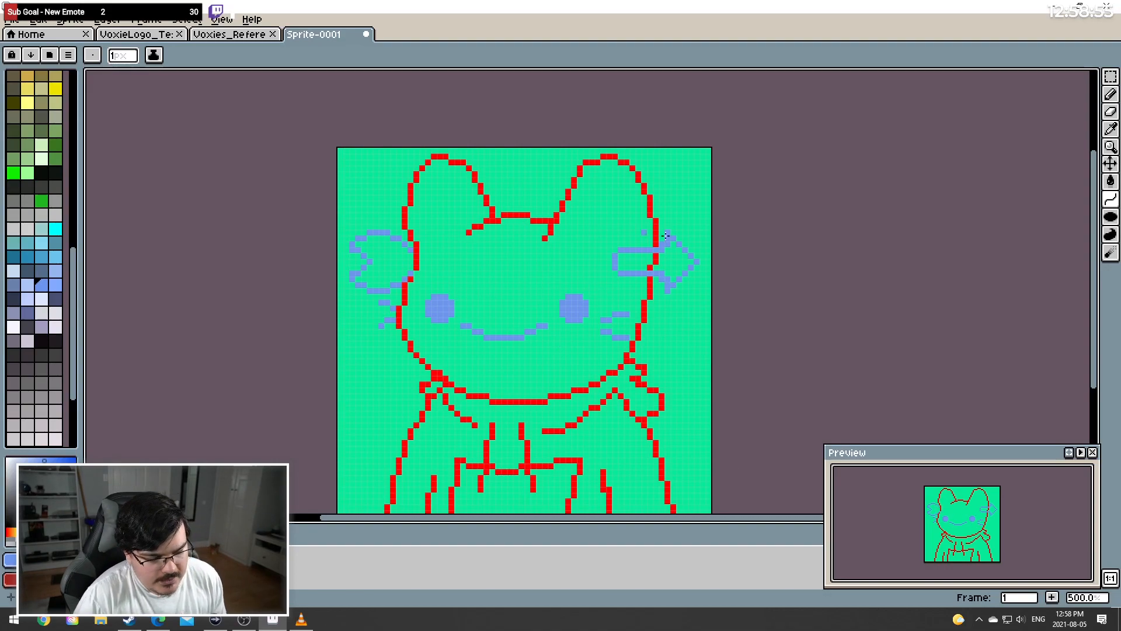
# Touch up the rising ends of the smile pixel by pixel with the Pencil and Eraser tools
pyautogui.scroll(-2, 532, 250)
pyautogui.scroll(-2, 531, 249)
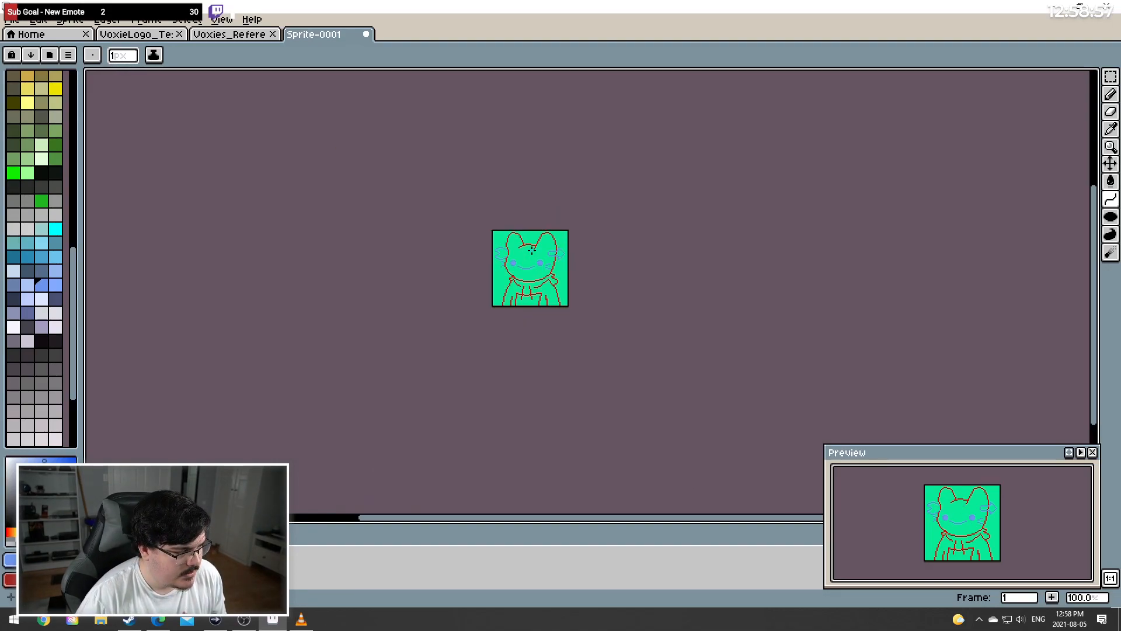
pyautogui.scroll(2, 531, 250)
pyautogui.scroll(1, 477, 267)
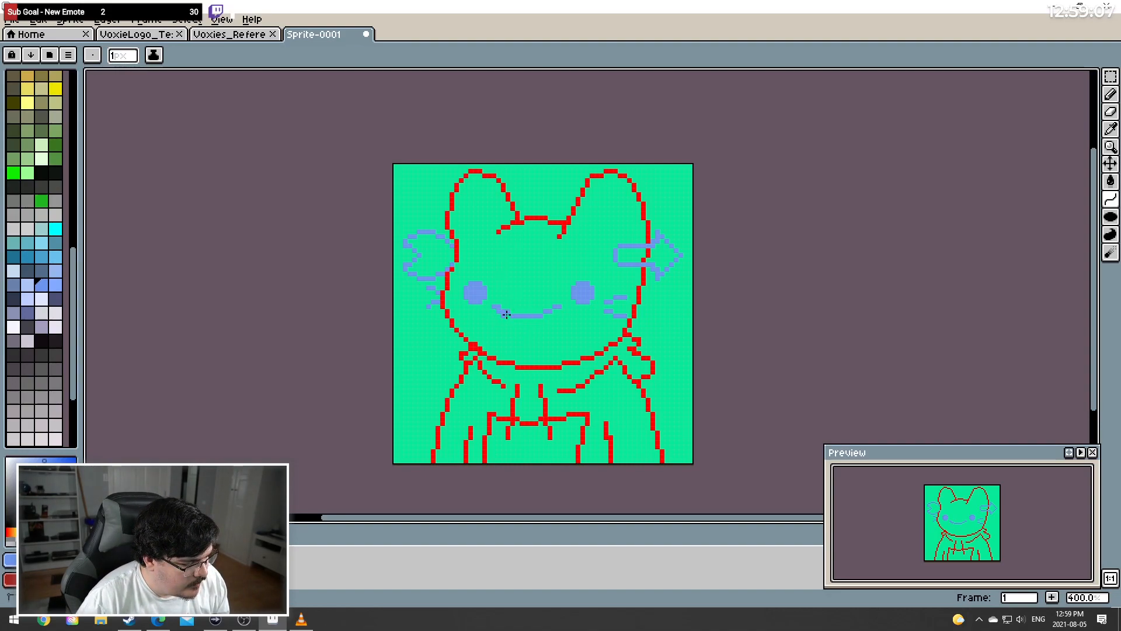
pyautogui.click(1110, 94)
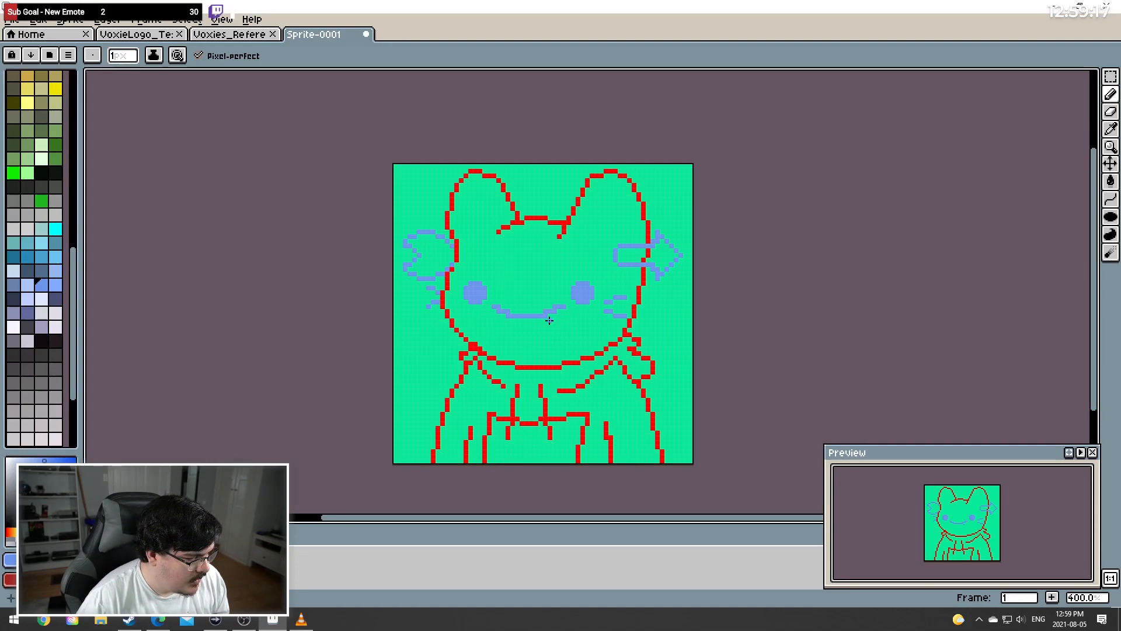
pyautogui.press('e')
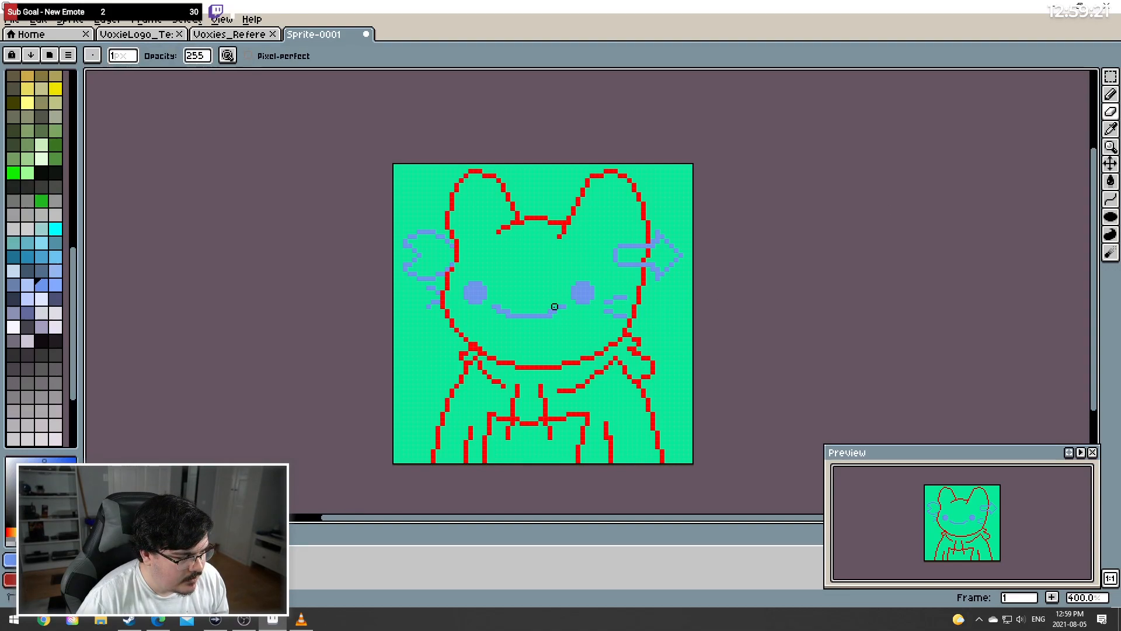
pyautogui.click(1110, 94)
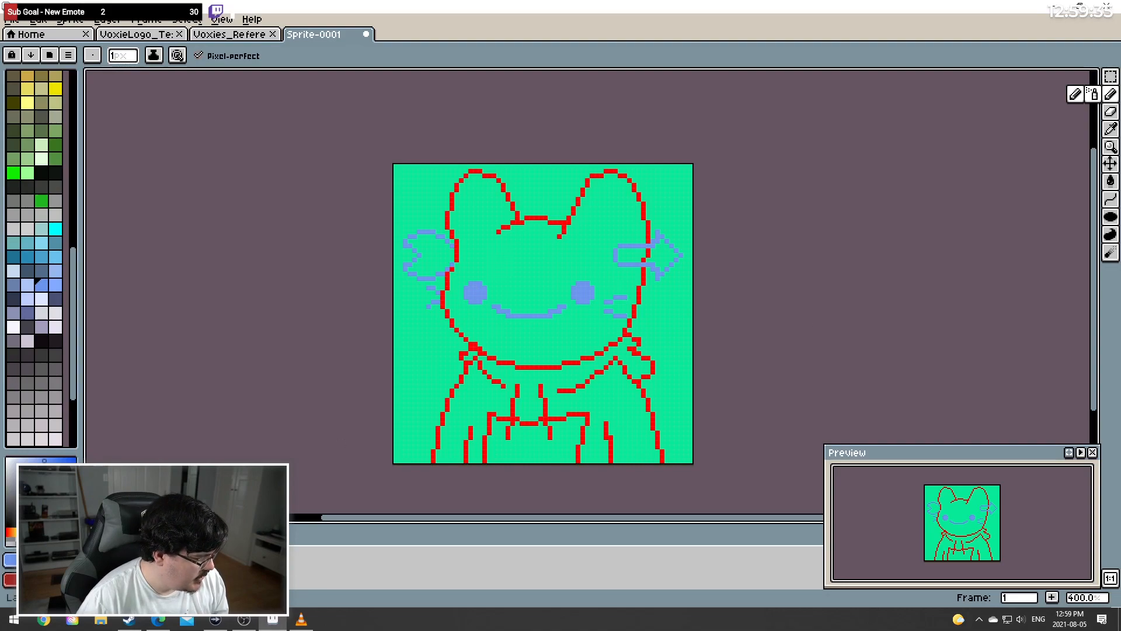
# Recolor the eyes, smile and whiskers dark gray with Hue/Saturation, using saturation -100 and a strongly reduced lightness
pyautogui.click(38, 19)
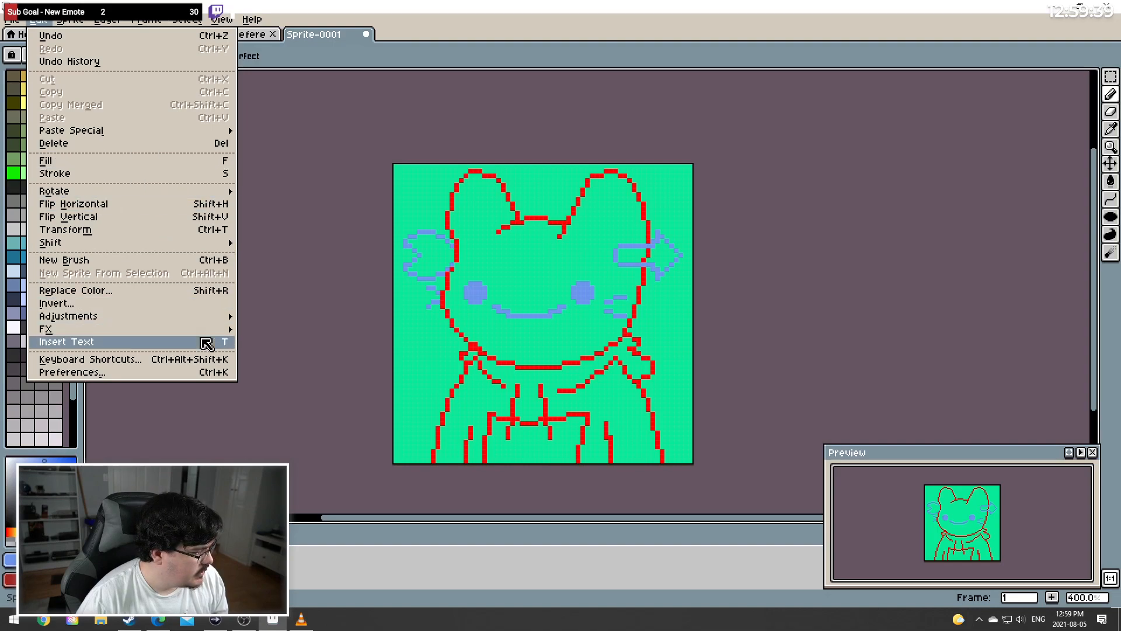
pyautogui.moveTo(210, 320)
pyautogui.click(298, 327)
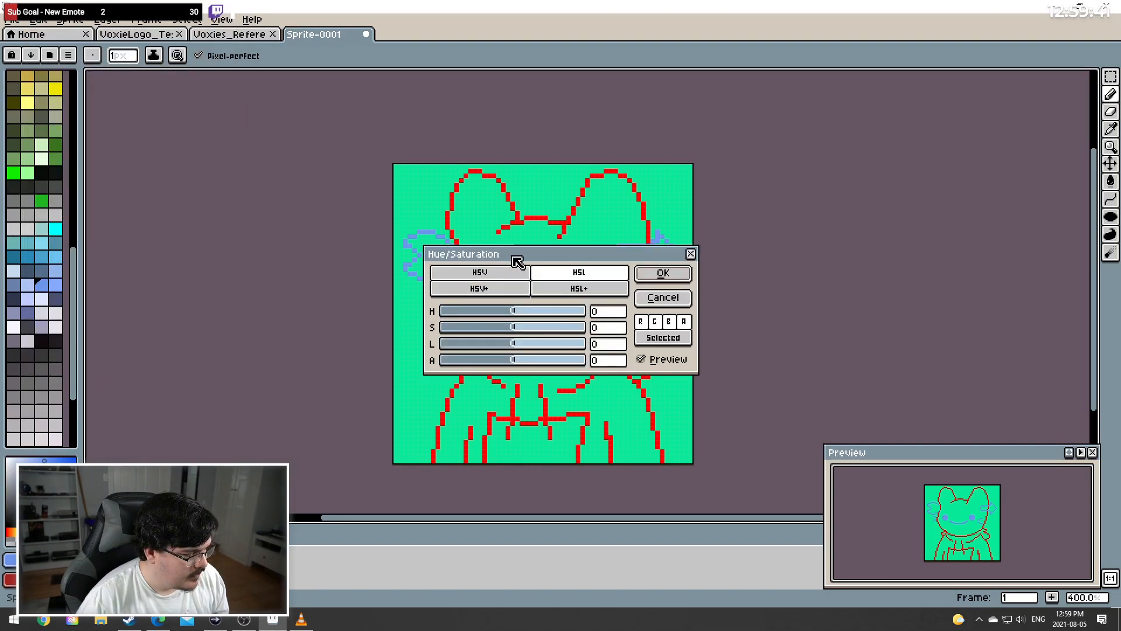
pyautogui.moveTo(675, 248); pyautogui.dragTo(1070, 211)
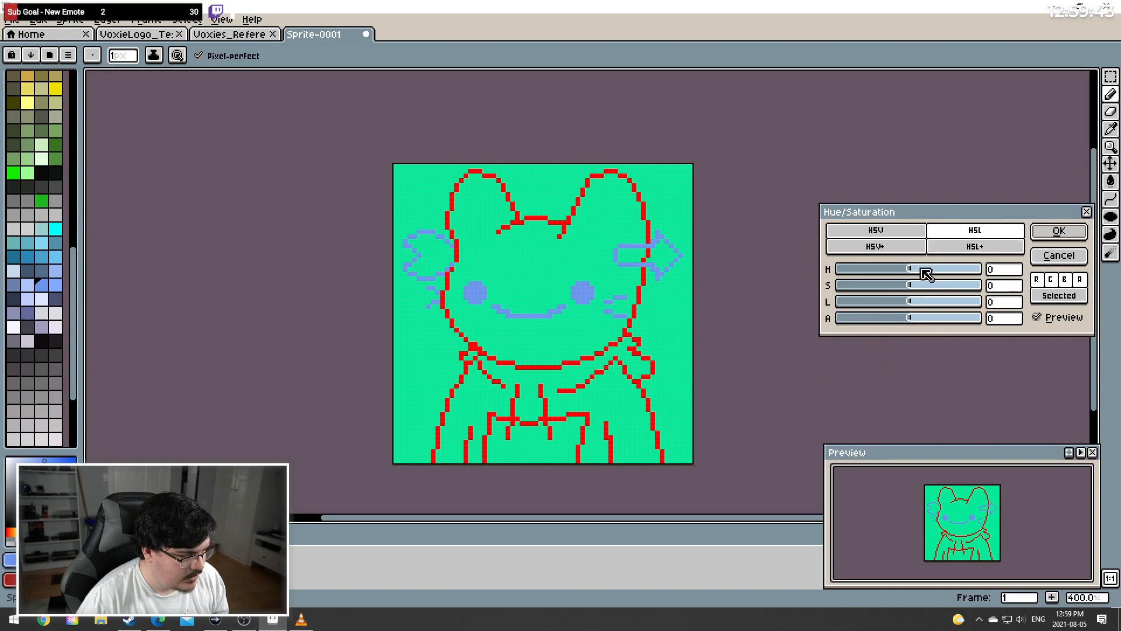
pyautogui.moveTo(913, 287); pyautogui.dragTo(783, 306)
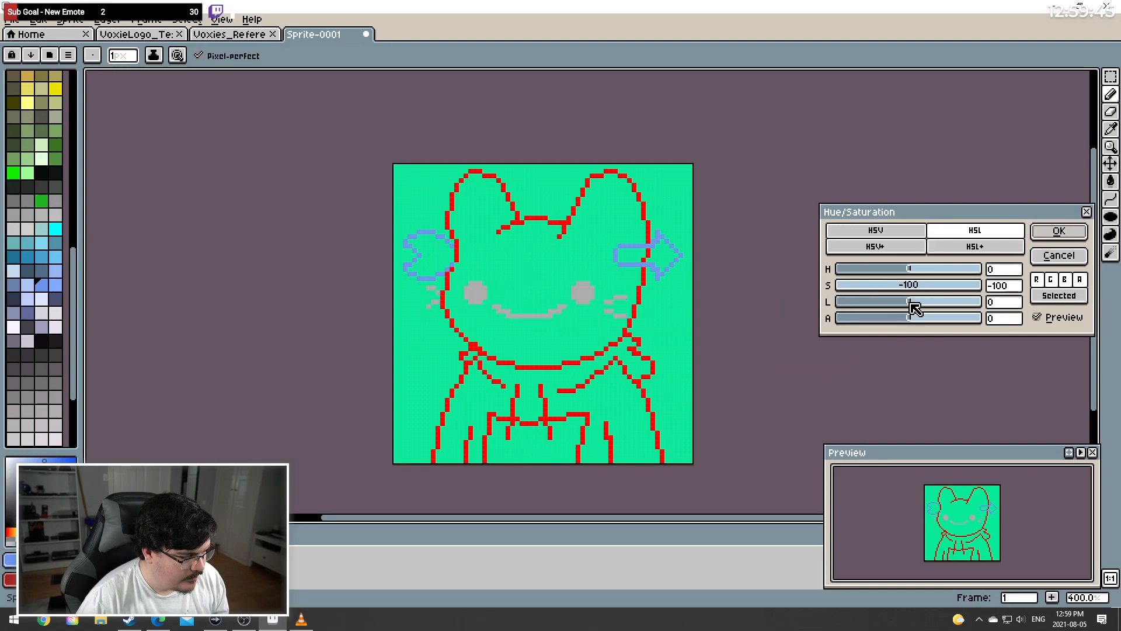
pyautogui.moveTo(908, 301); pyautogui.dragTo(866, 303)
pyautogui.click(1057, 234)
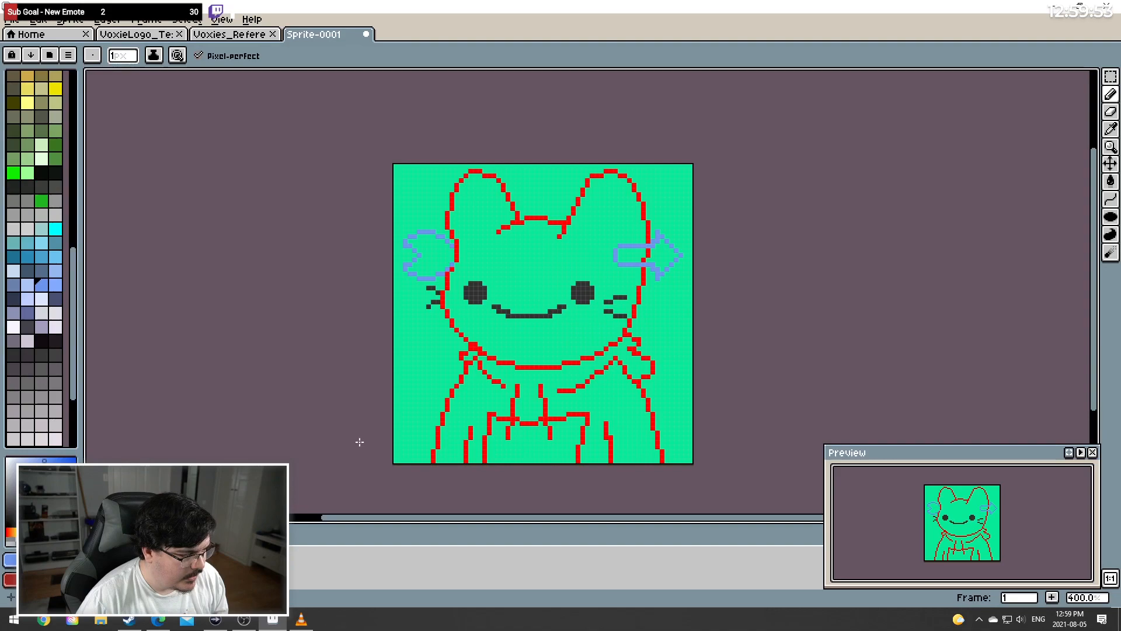
# Recolor the arrow and fletching dark gray with Hue/Saturation, using saturation -100 and lightness -72
pyautogui.click(41, 21)
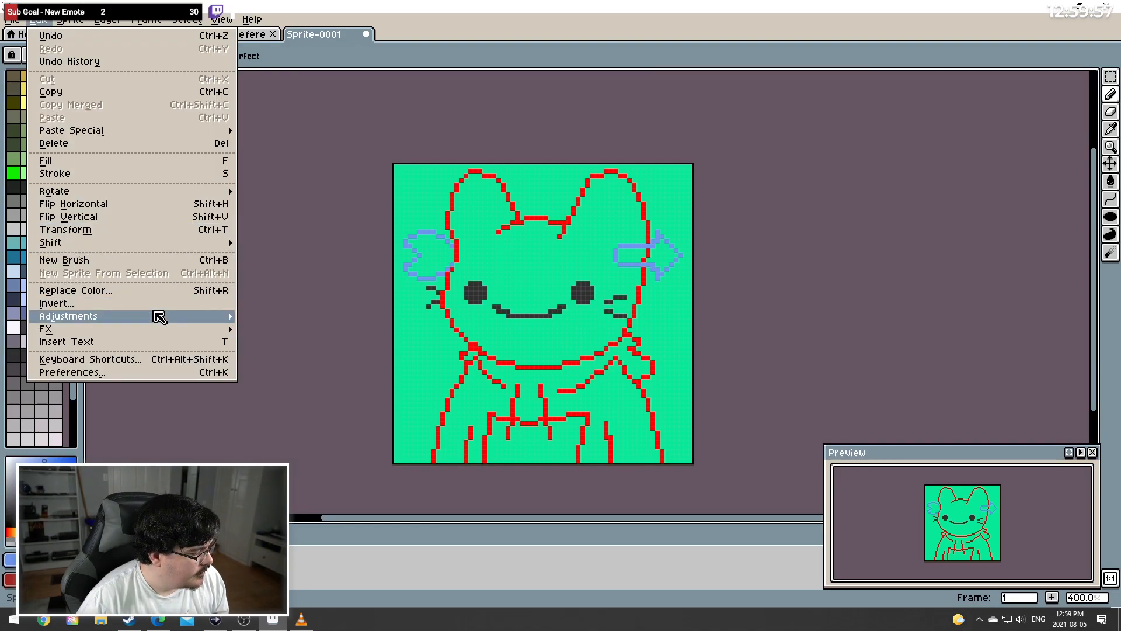
pyautogui.moveTo(156, 316)
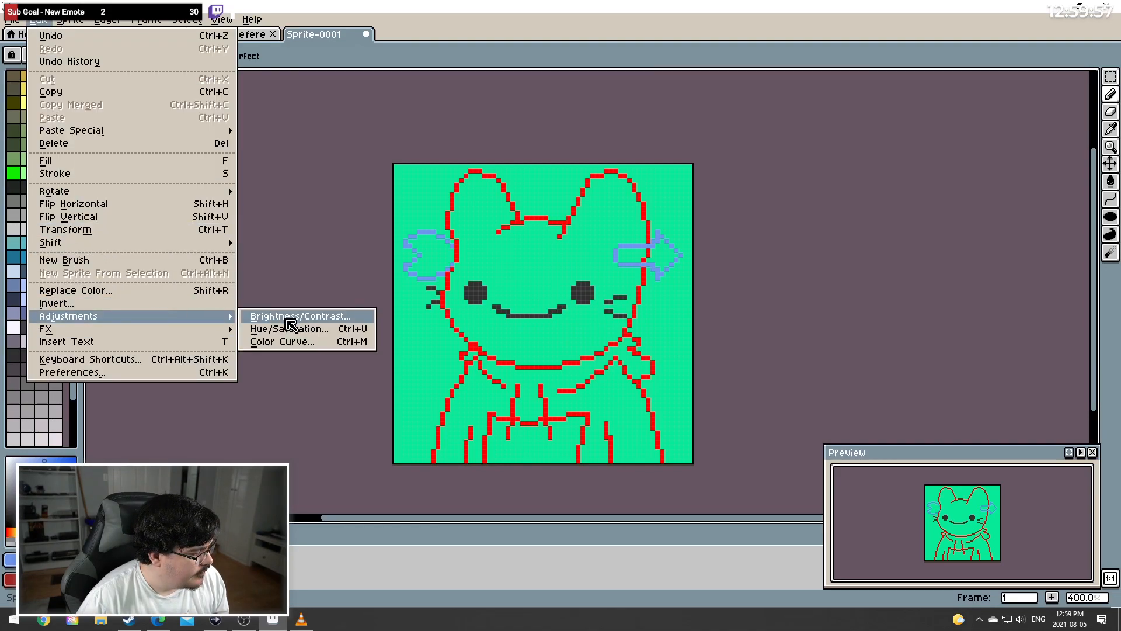
pyautogui.click(337, 329)
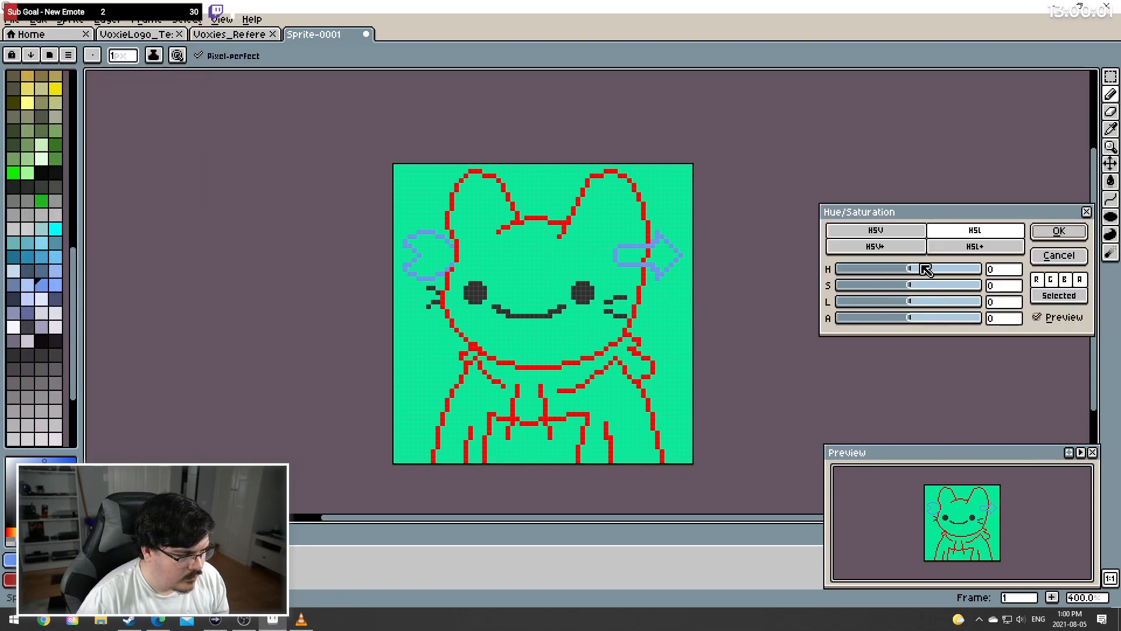
pyautogui.moveTo(909, 285); pyautogui.dragTo(788, 300)
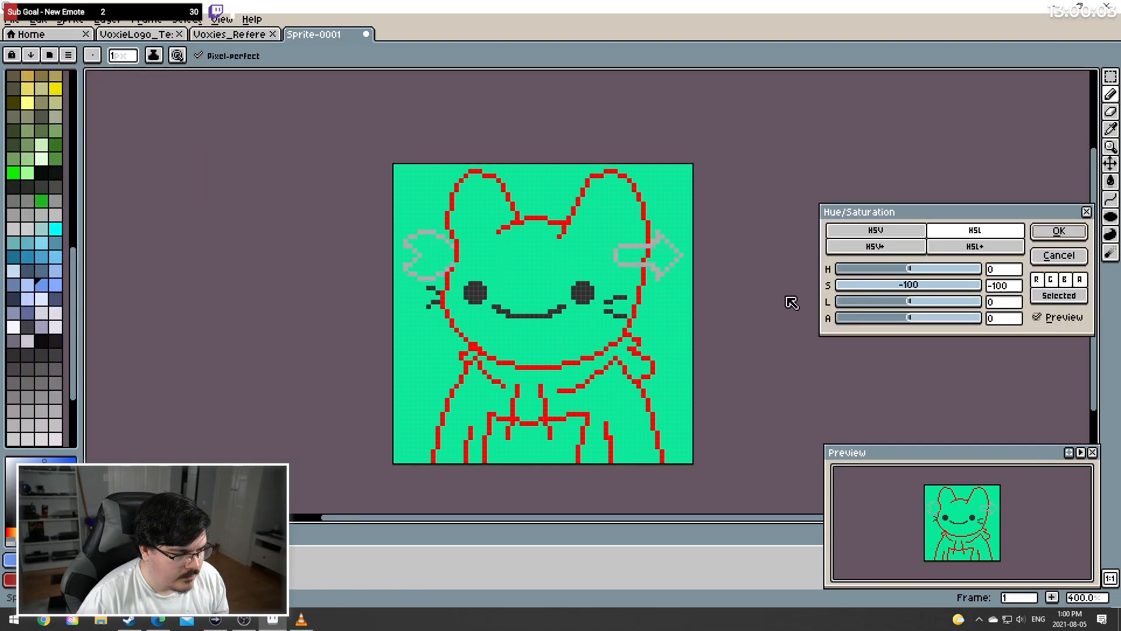
pyautogui.moveTo(900, 307); pyautogui.dragTo(866, 311)
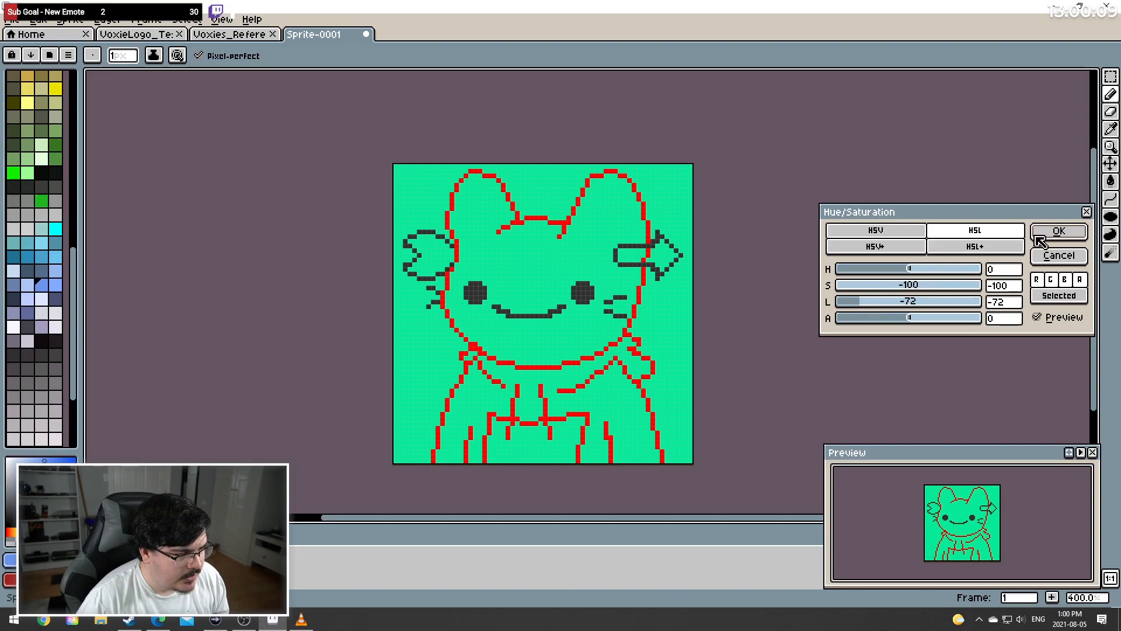
pyautogui.click(1058, 231)
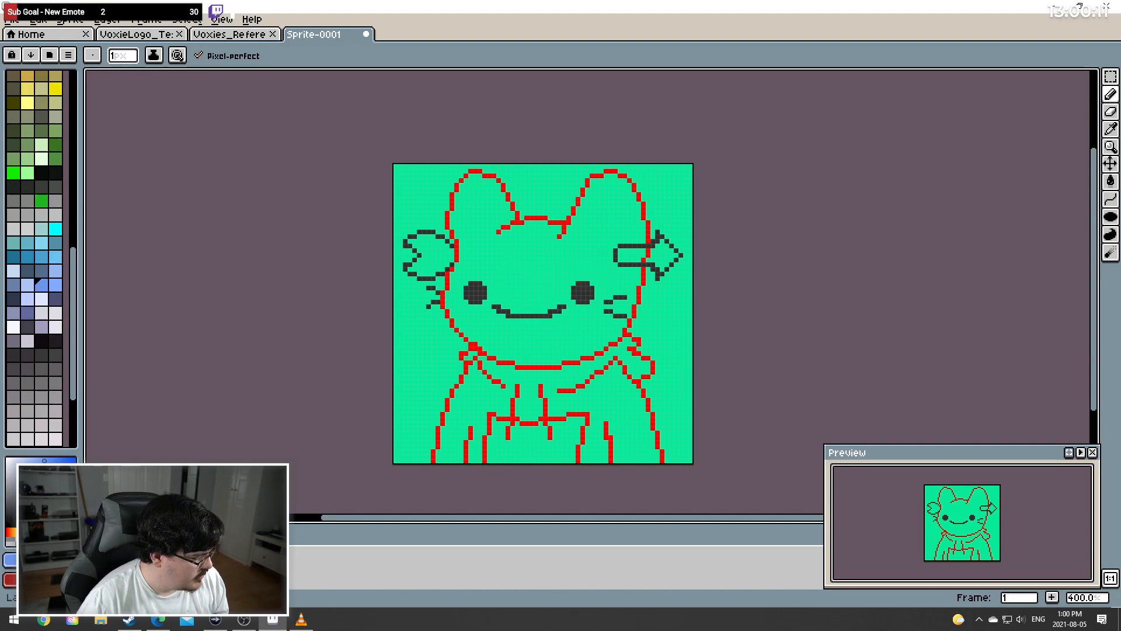
# Recolor the red head and hoodie outline dark gray with Hue/Saturation, using saturation -100 and lightness -61
pyautogui.click(38, 19)
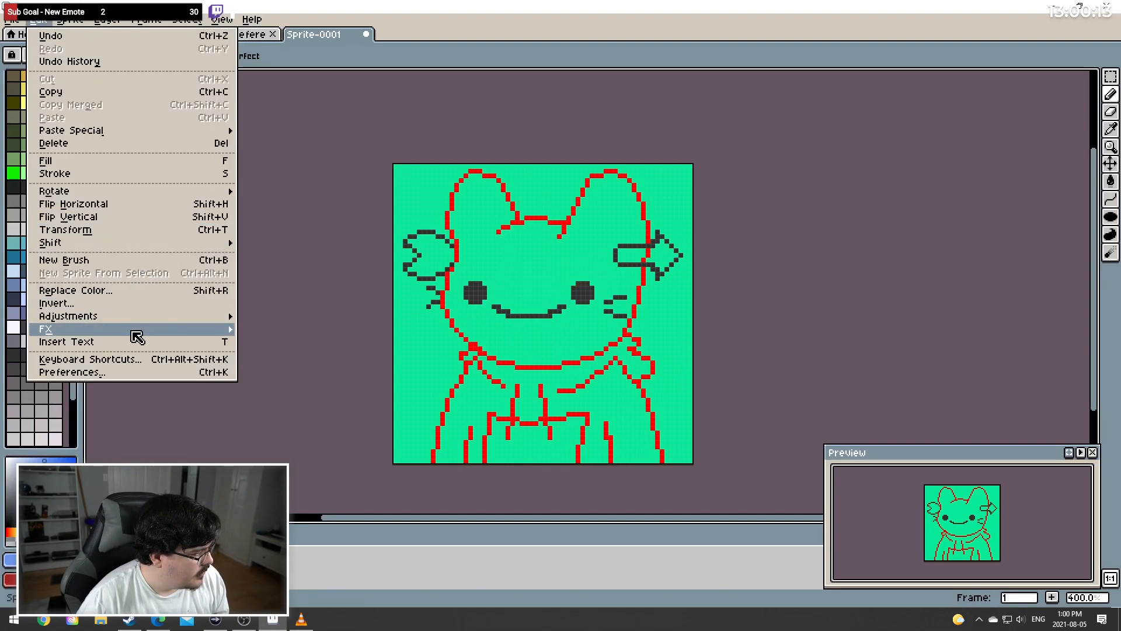
pyautogui.moveTo(167, 317)
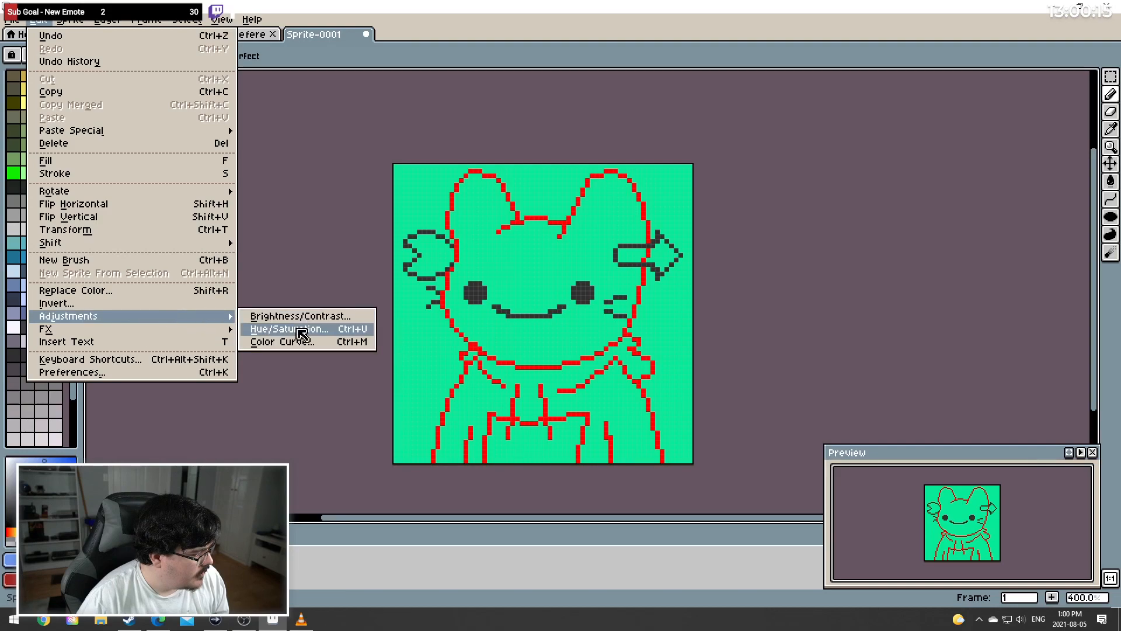
pyautogui.click(318, 329)
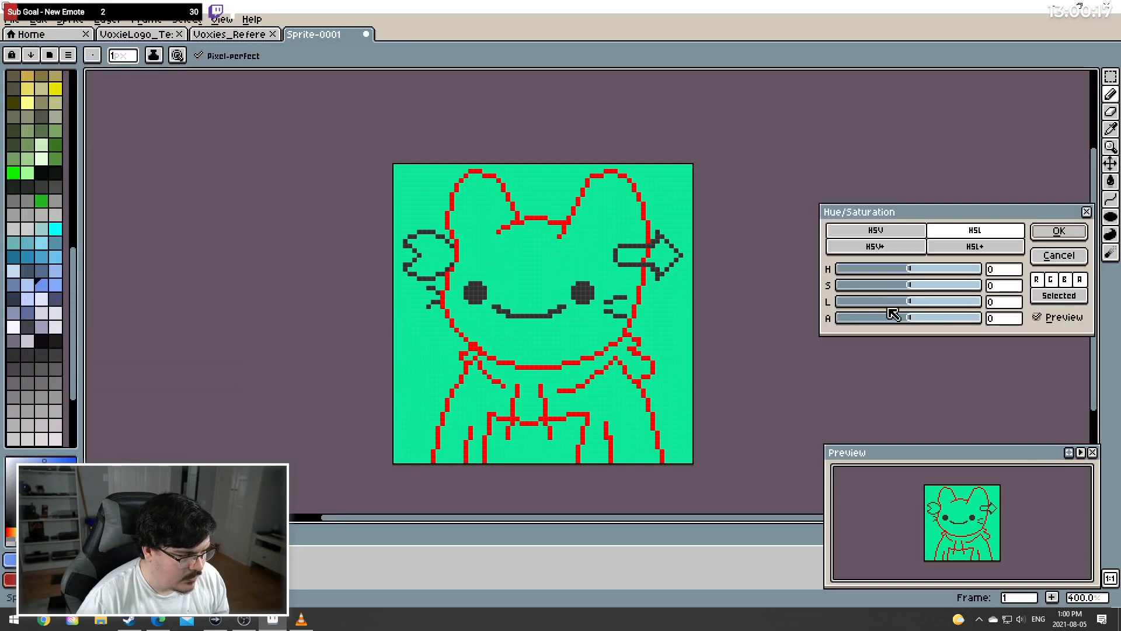
pyautogui.moveTo(910, 285); pyautogui.dragTo(821, 292)
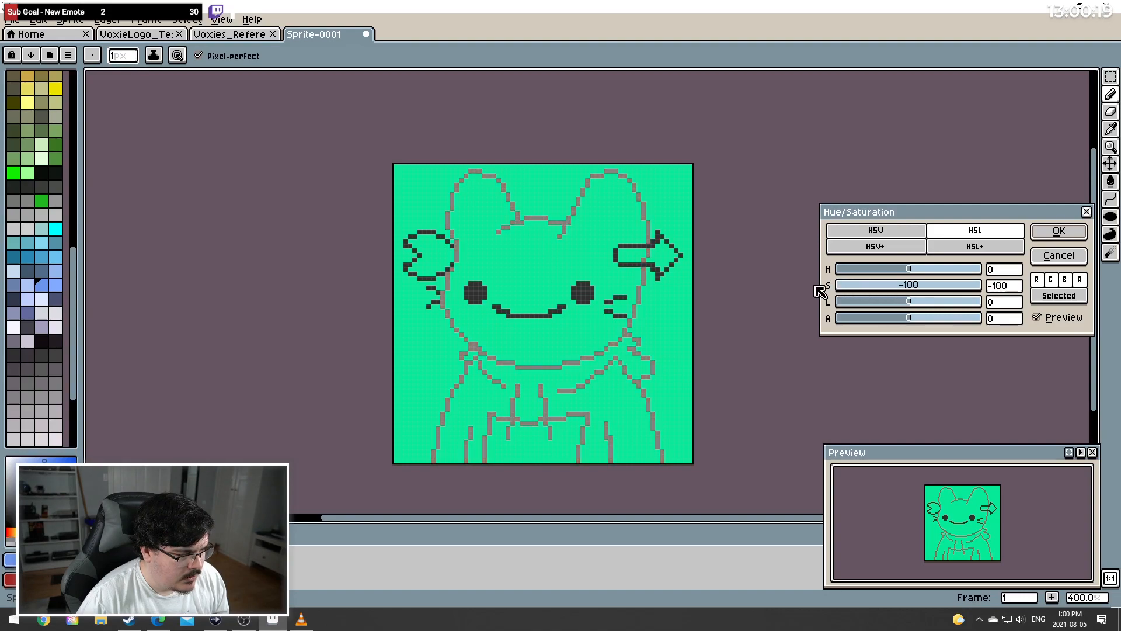
pyautogui.moveTo(909, 301); pyautogui.dragTo(872, 306)
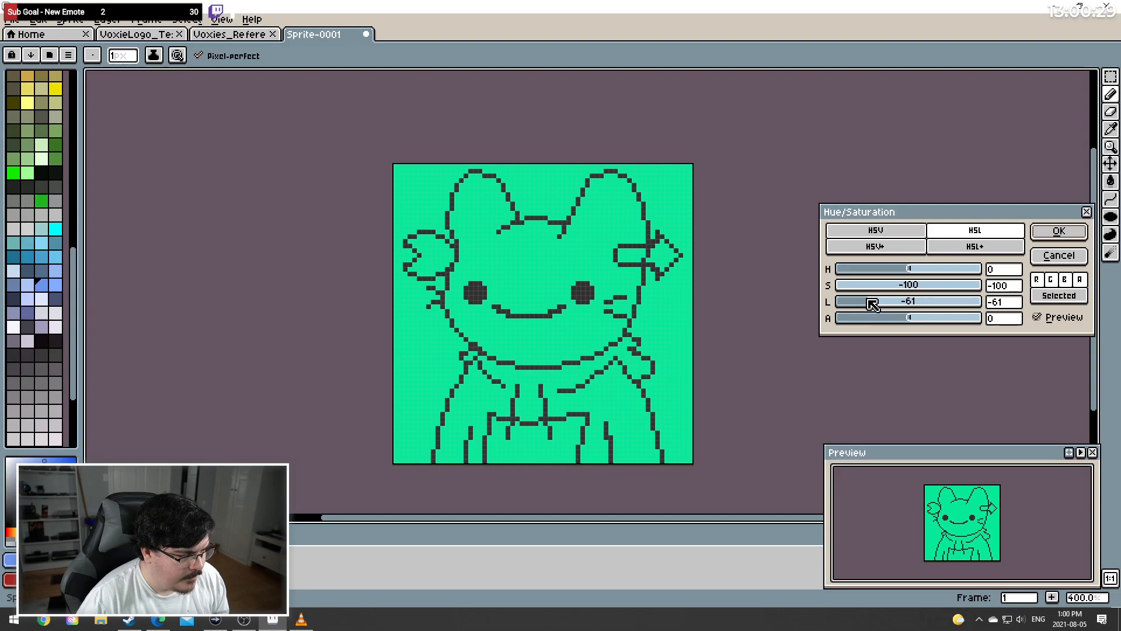
pyautogui.click(1059, 231)
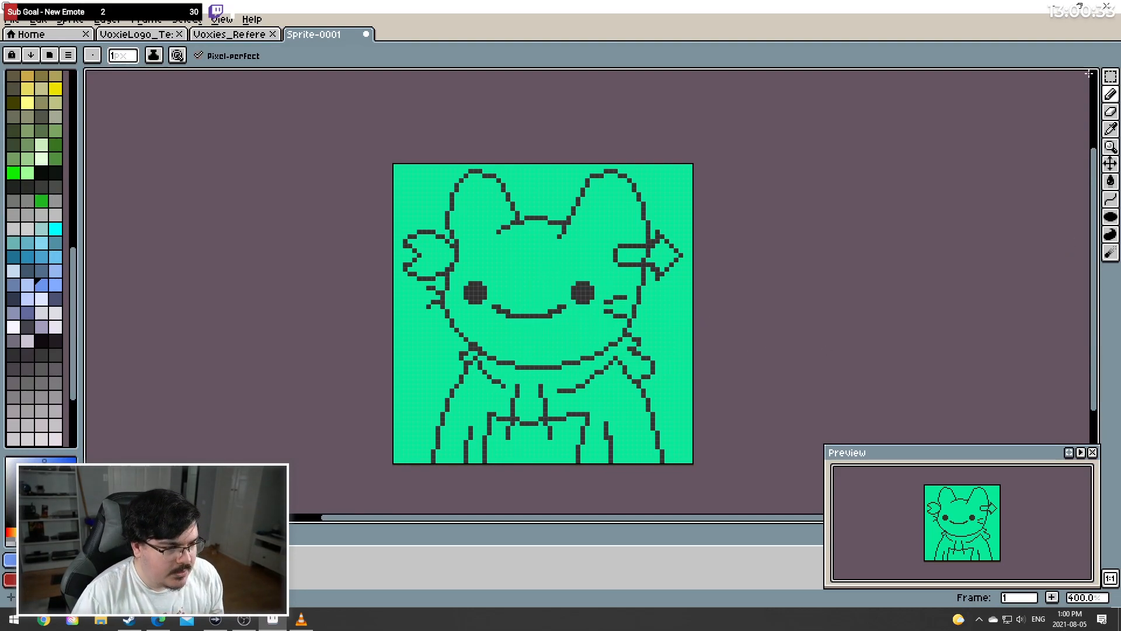
pyautogui.moveTo(1111, 93)
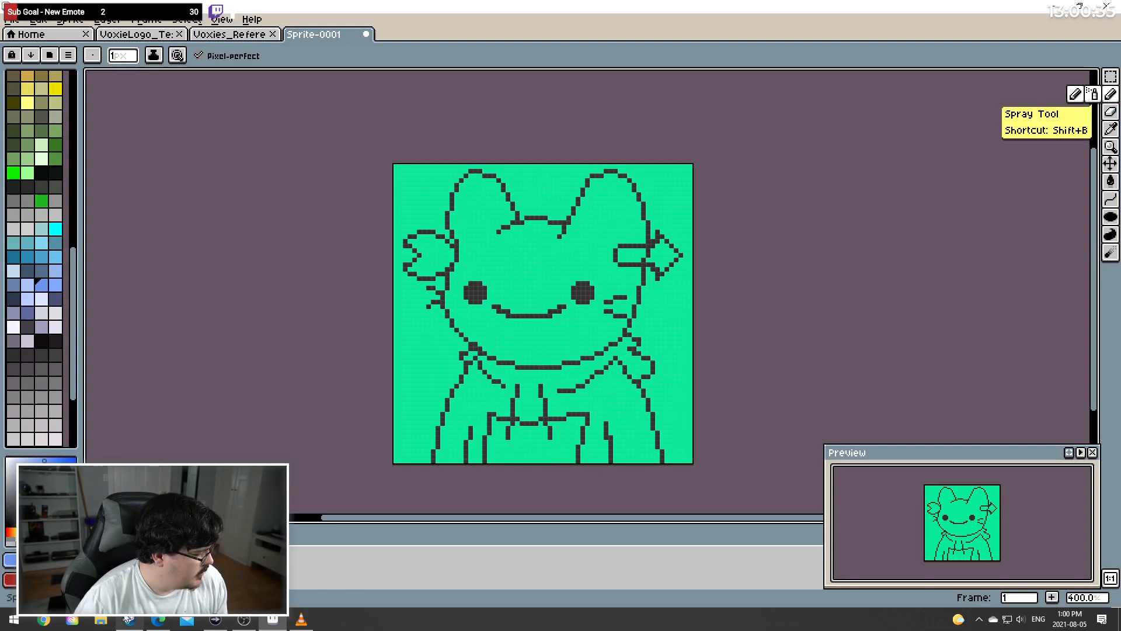
pyautogui.scroll(1, 558, 273)
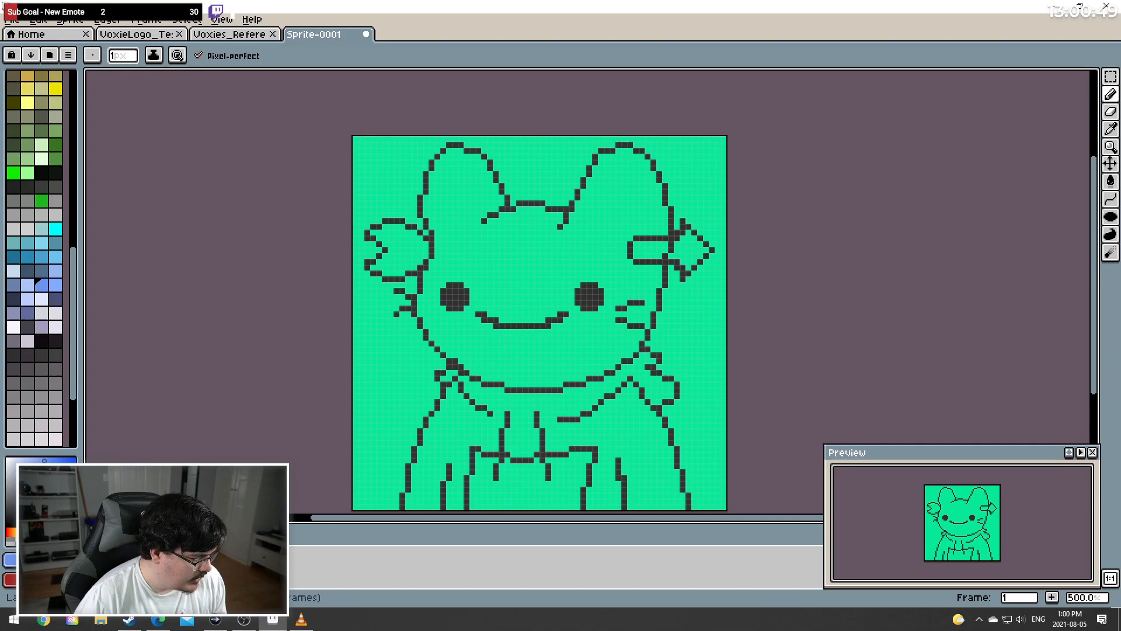
# Sample the outline's dark gray and thicken the outer edge of the hoodie's left side with the Pencil, down to the canvas edge
pyautogui.click(96, 558)
pyautogui.click(96, 558)
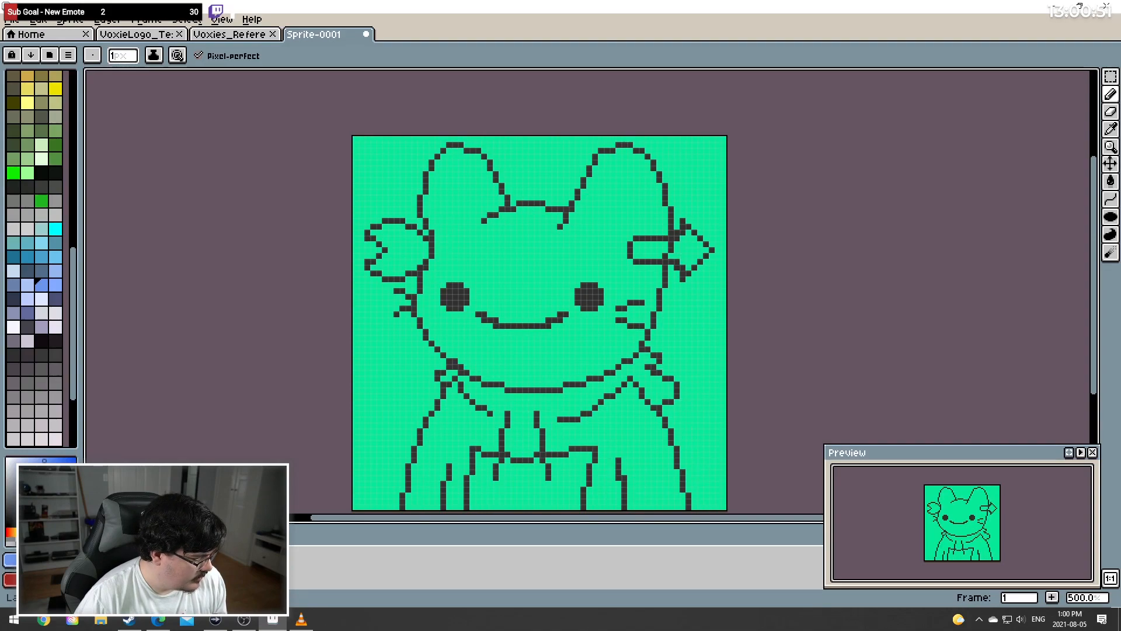
pyautogui.click(97, 558)
pyautogui.click(97, 558)
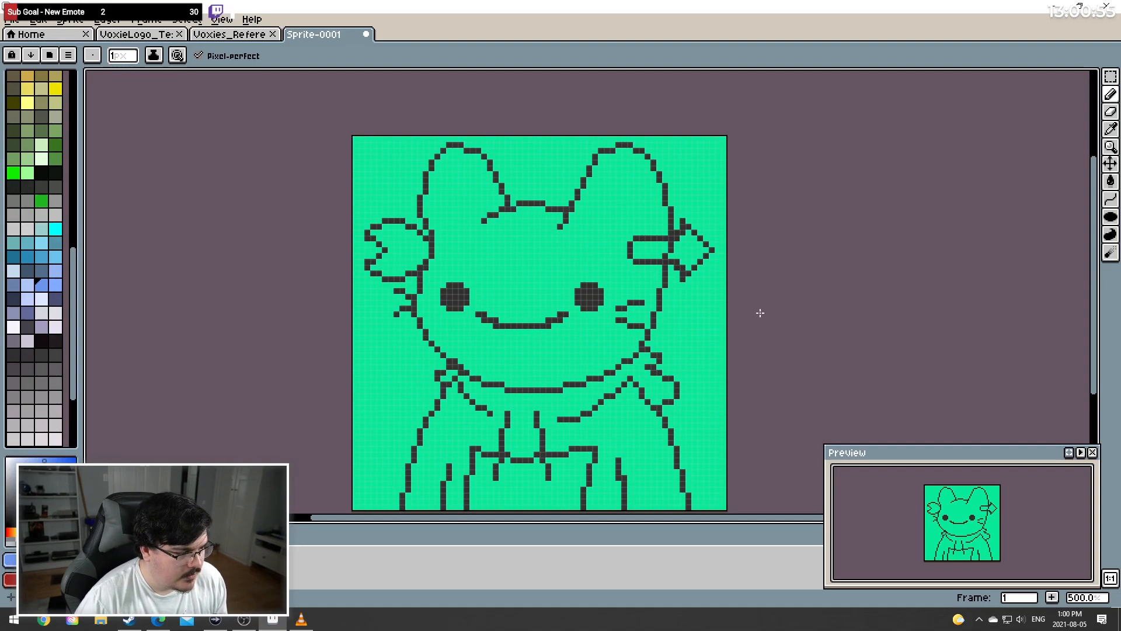
pyautogui.click(1110, 130)
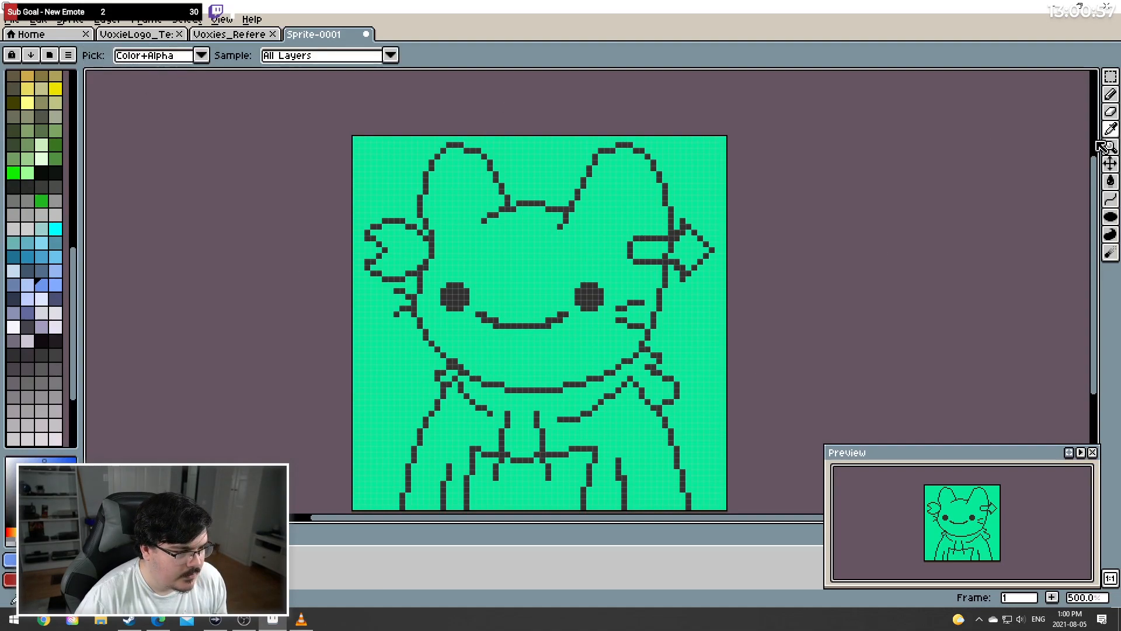
pyautogui.click(665, 286)
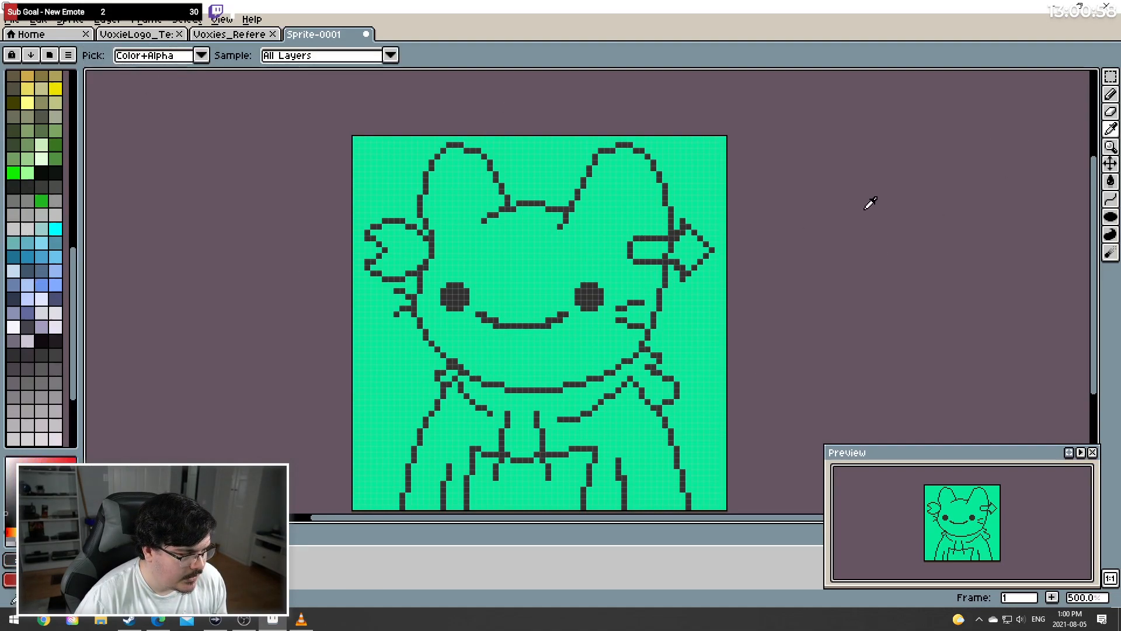
pyautogui.click(1112, 93)
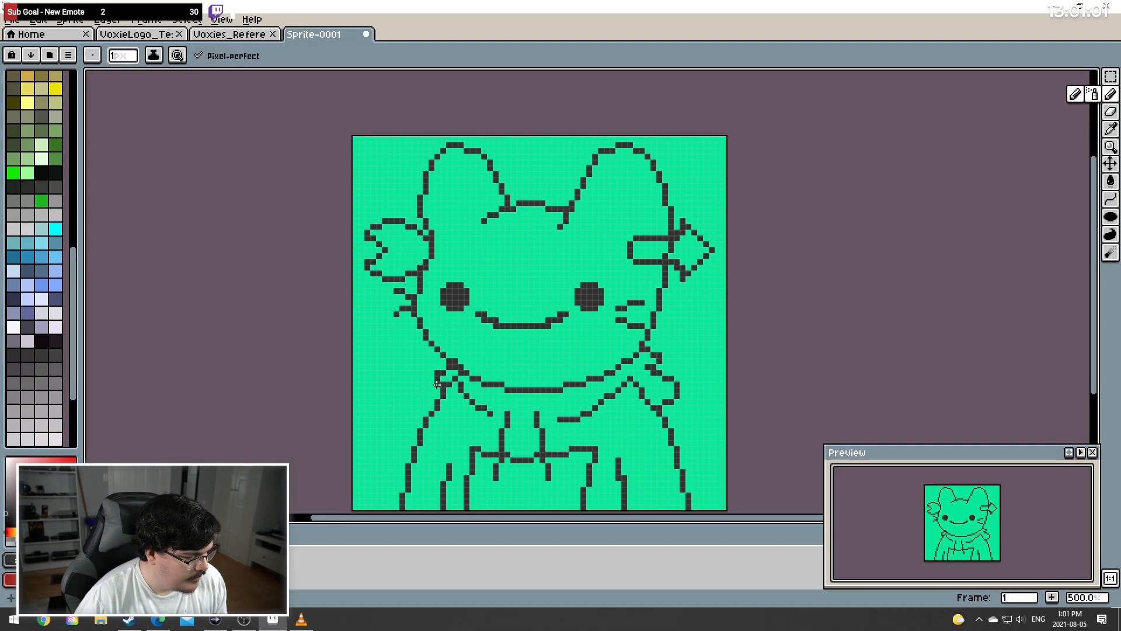
pyautogui.moveTo(438, 394); pyautogui.dragTo(432, 401)
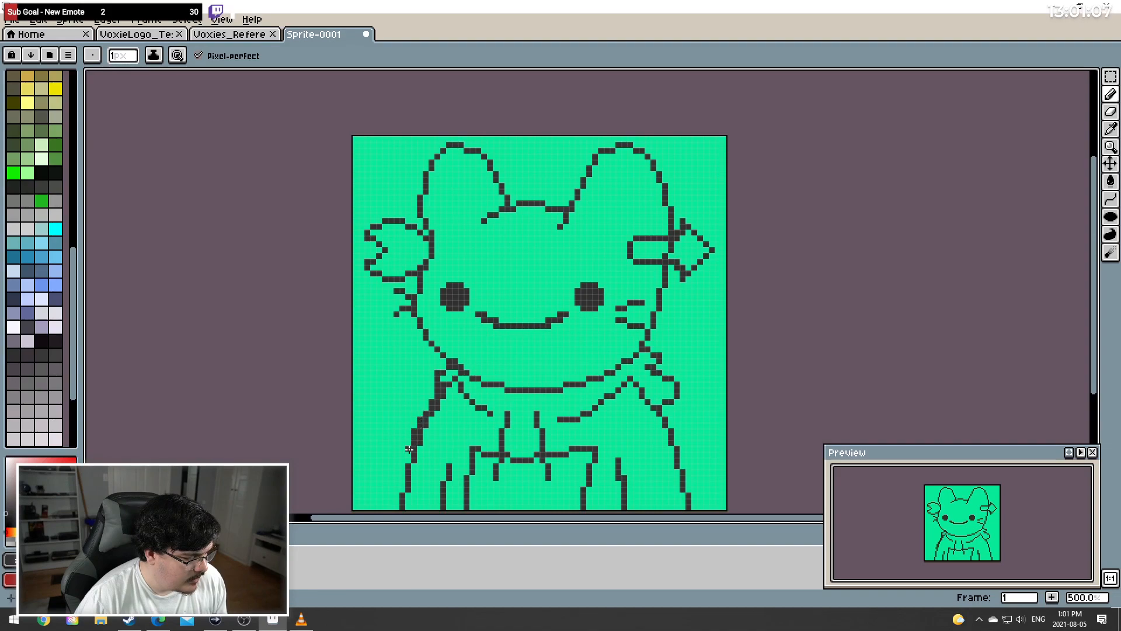
pyautogui.moveTo(409, 455); pyautogui.dragTo(409, 459)
pyautogui.moveTo(396, 495); pyautogui.dragTo(397, 508)
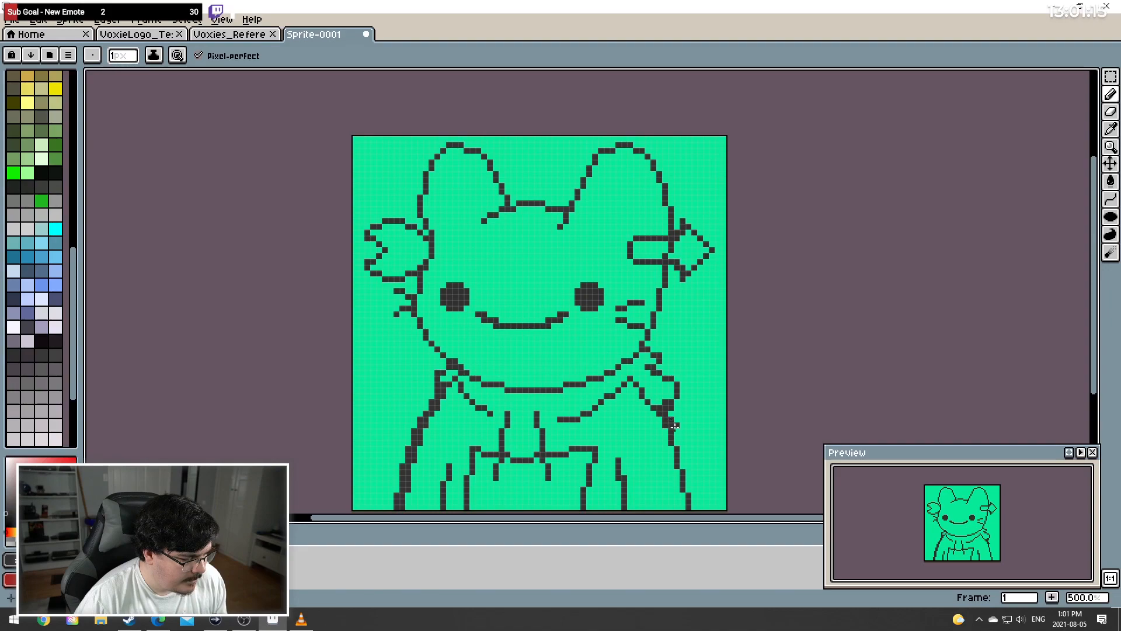
# Thicken the outer edge of the hoodie's right side, the hood bulge above it and the lower right cheek by one pixel
pyautogui.moveTo(676, 430); pyautogui.dragTo(690, 507)
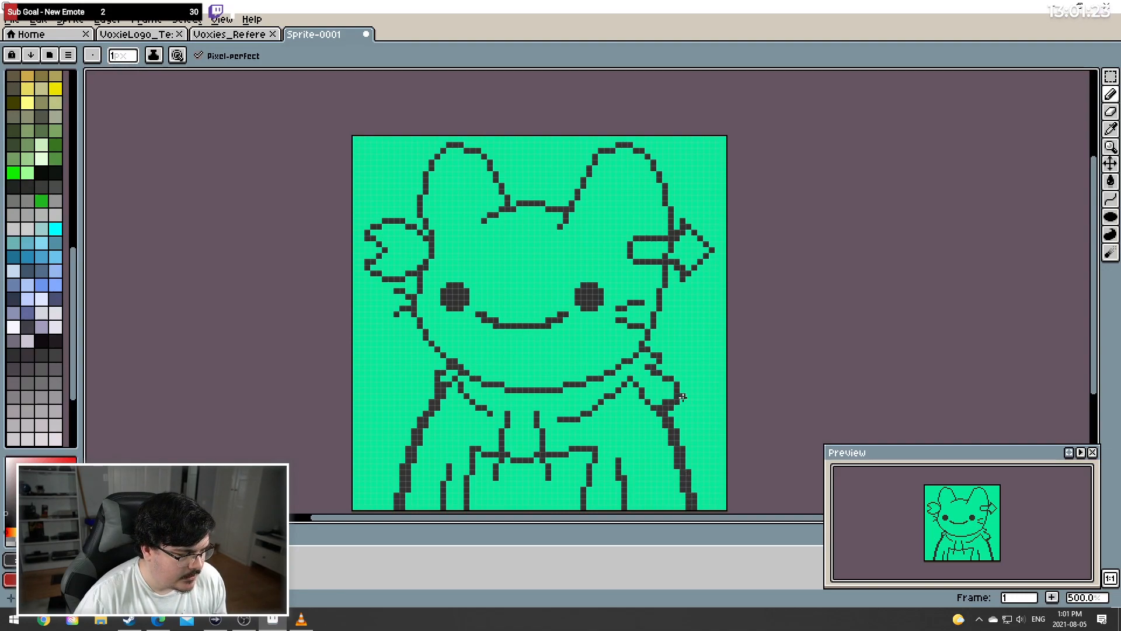
pyautogui.moveTo(681, 383); pyautogui.dragTo(664, 357)
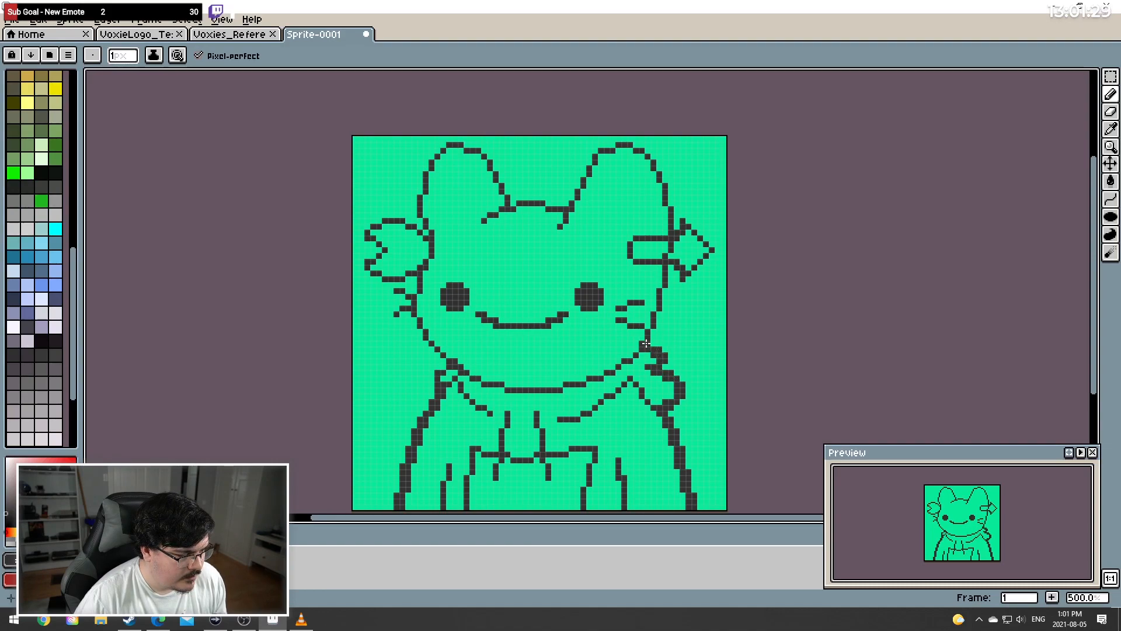
pyautogui.moveTo(652, 336)
pyautogui.mouseDown()
pyautogui.moveTo(670, 276)
pyautogui.moveTo(687, 288)
pyautogui.moveTo(710, 255)
pyautogui.moveTo(704, 241)
pyautogui.mouseUp()
pyautogui.hotkey('ctrl', 'z')
pyautogui.click(677, 279)
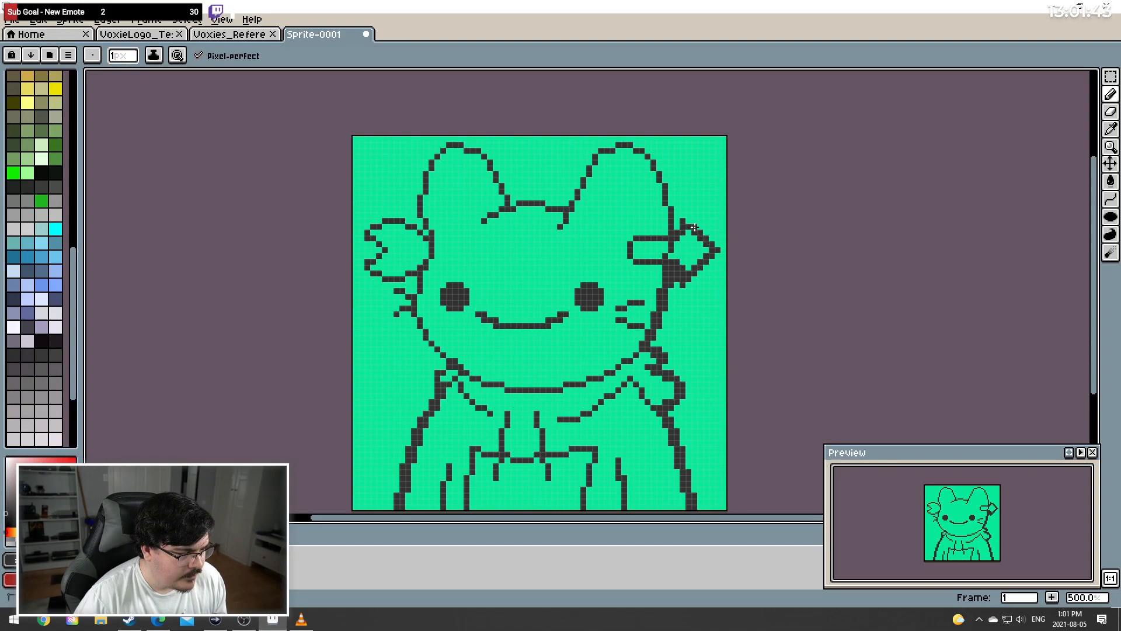
pyautogui.moveTo(681, 216); pyautogui.dragTo(675, 224)
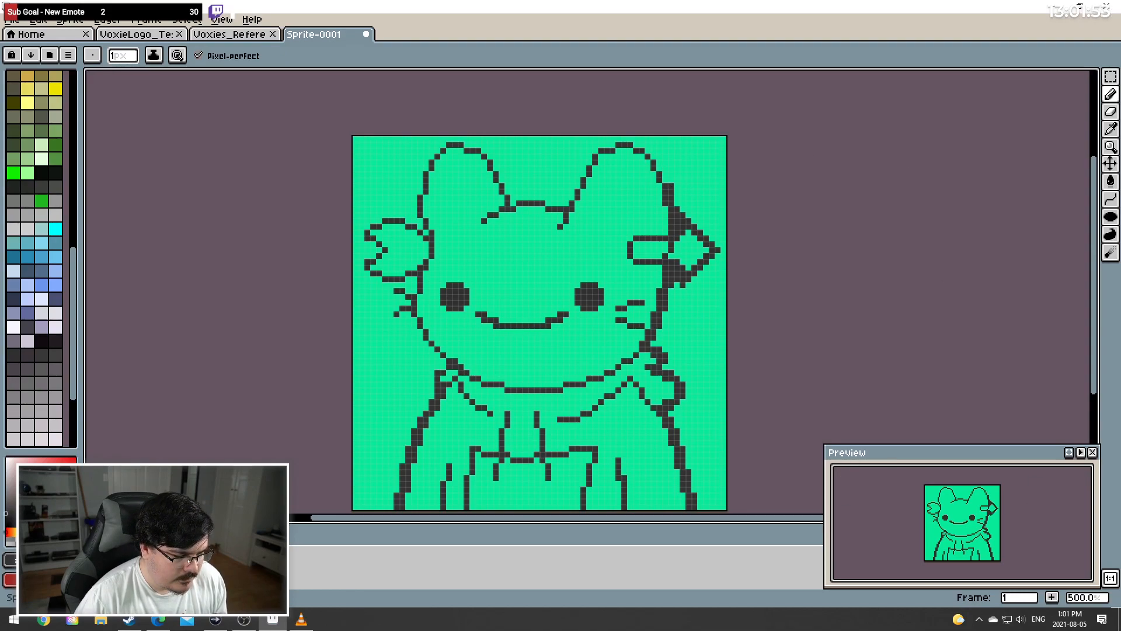
pyautogui.press('v')
pyautogui.hotkey('ctrl', 'z')
pyautogui.hotkey('ctrl', 'z')
pyautogui.hotkey('ctrl', 'z')
pyautogui.hotkey('ctrl', 'z')
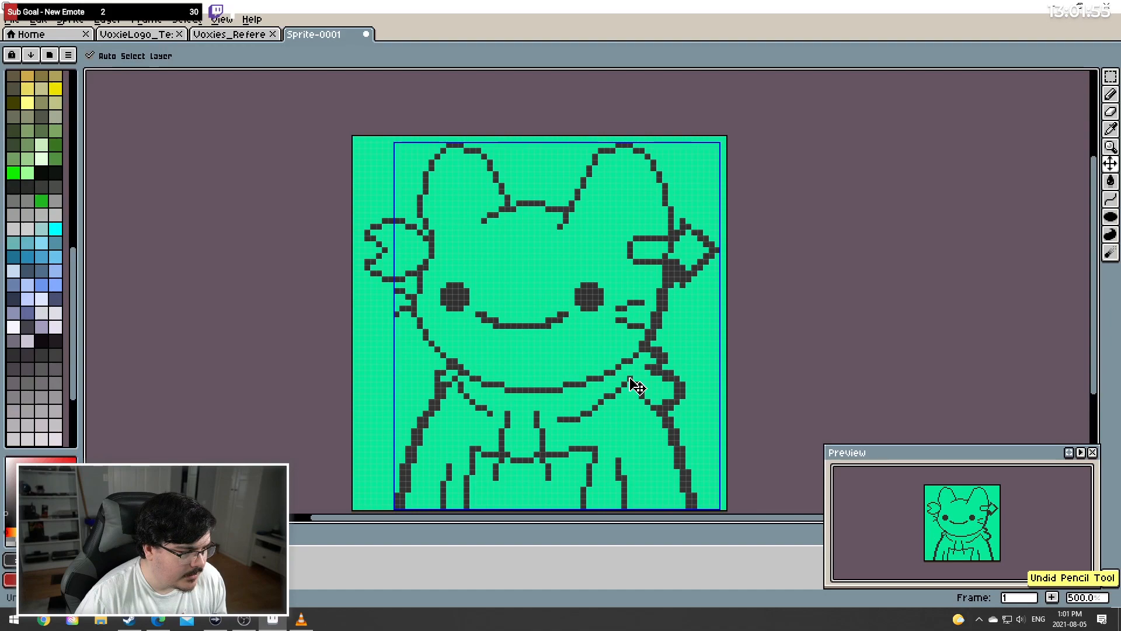
pyautogui.hotkey('ctrl', 'z')
pyautogui.hotkey('ctrl', 'z')
pyautogui.hotkey('ctrl', 'z')
pyautogui.hotkey('ctrl', 'z')
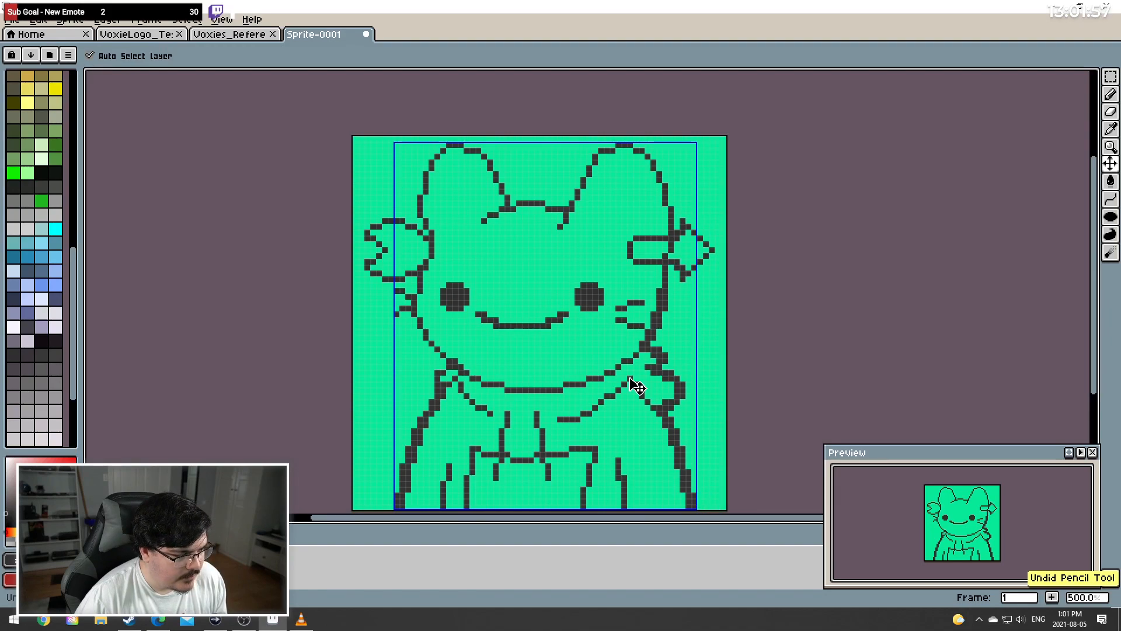
# Erase the head outline crossing the arrow shaft and the stray outer pixels on the arrowhead's back corners
pyautogui.press('b')
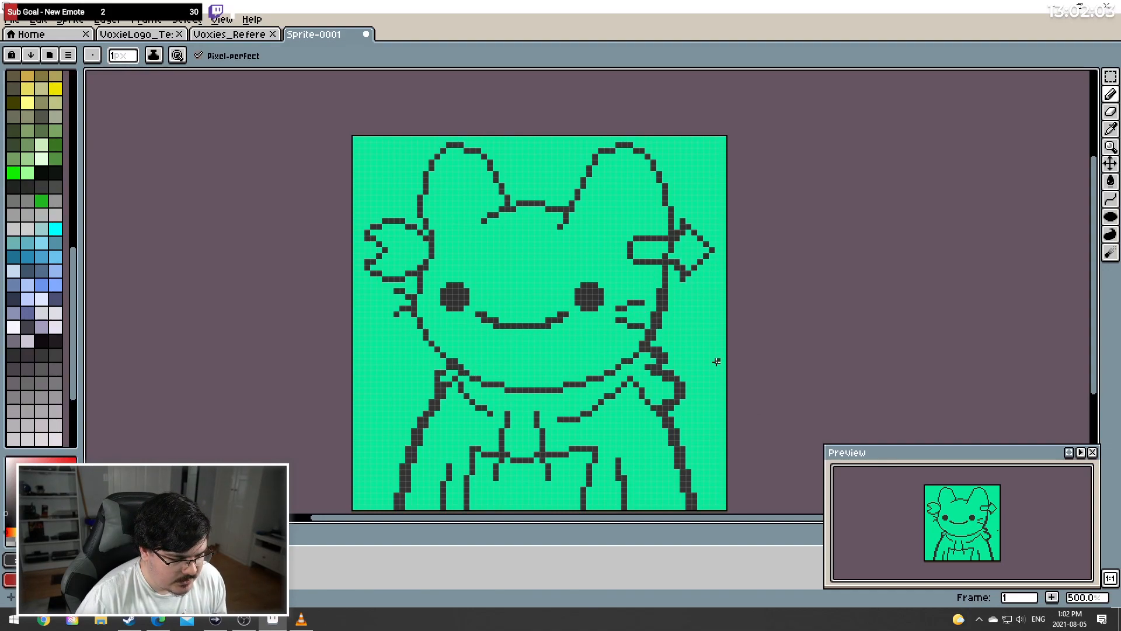
pyautogui.click(1111, 113)
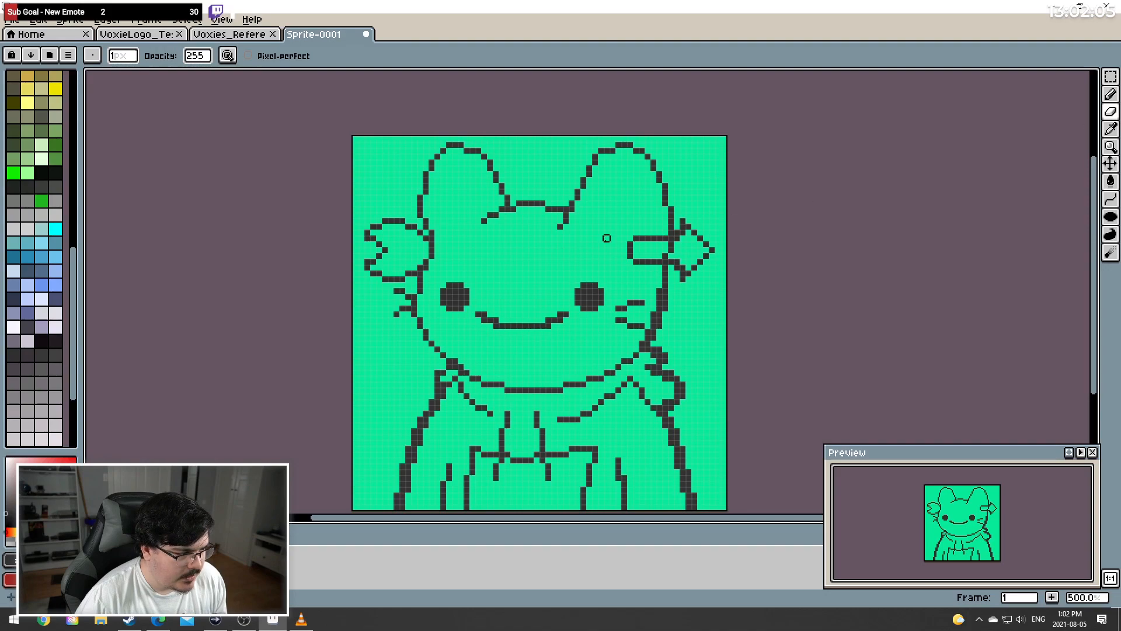
pyautogui.moveTo(671, 245); pyautogui.dragTo(665, 257)
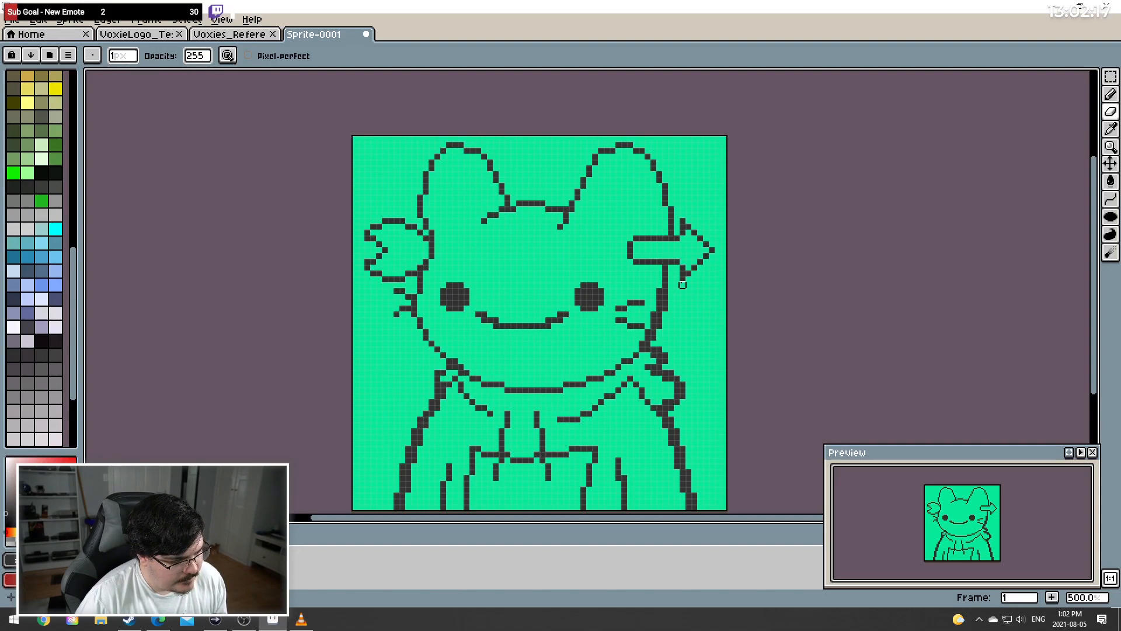
pyautogui.click(683, 221)
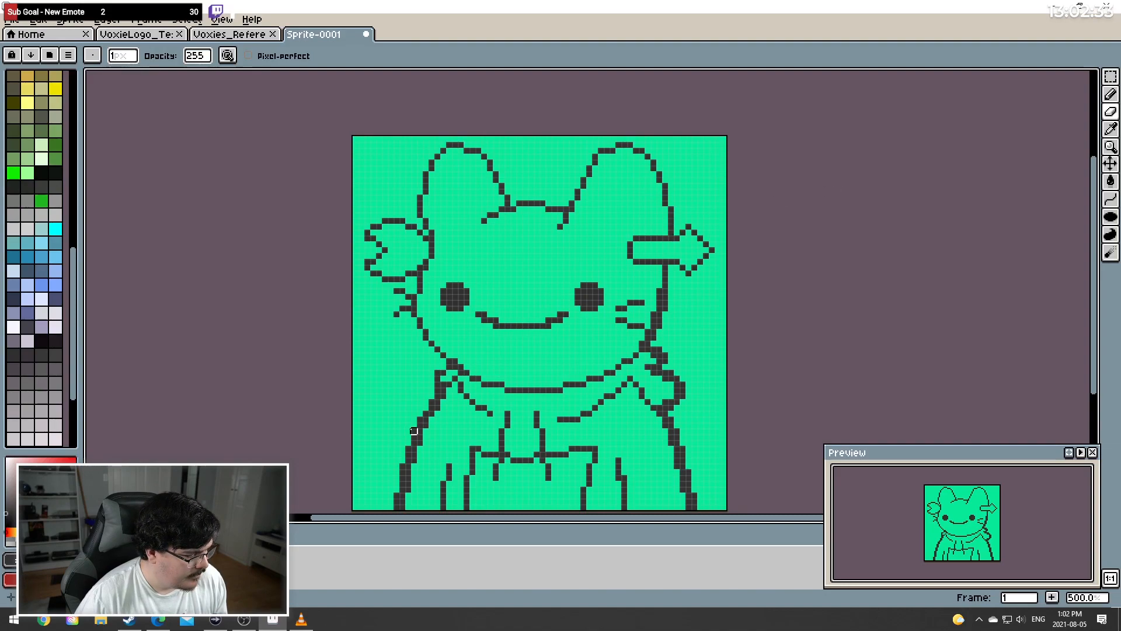
# Thicken the right ear's outline all around and continue the thicker line across the top of the head with the Pencil
pyautogui.click(1110, 94)
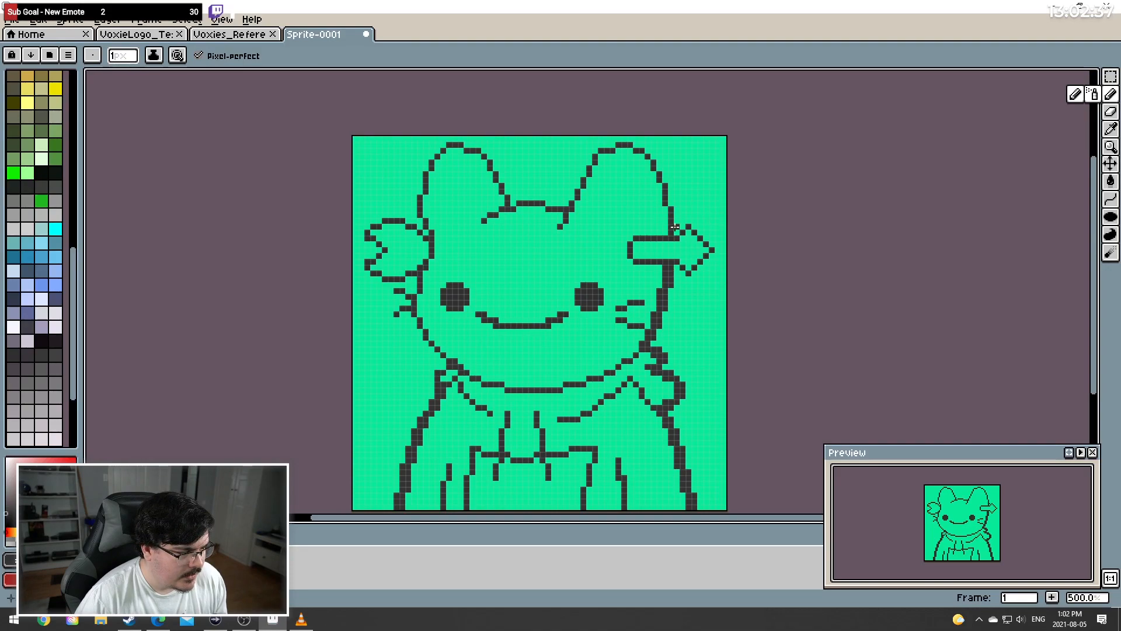
pyautogui.moveTo(676, 229); pyautogui.dragTo(674, 221)
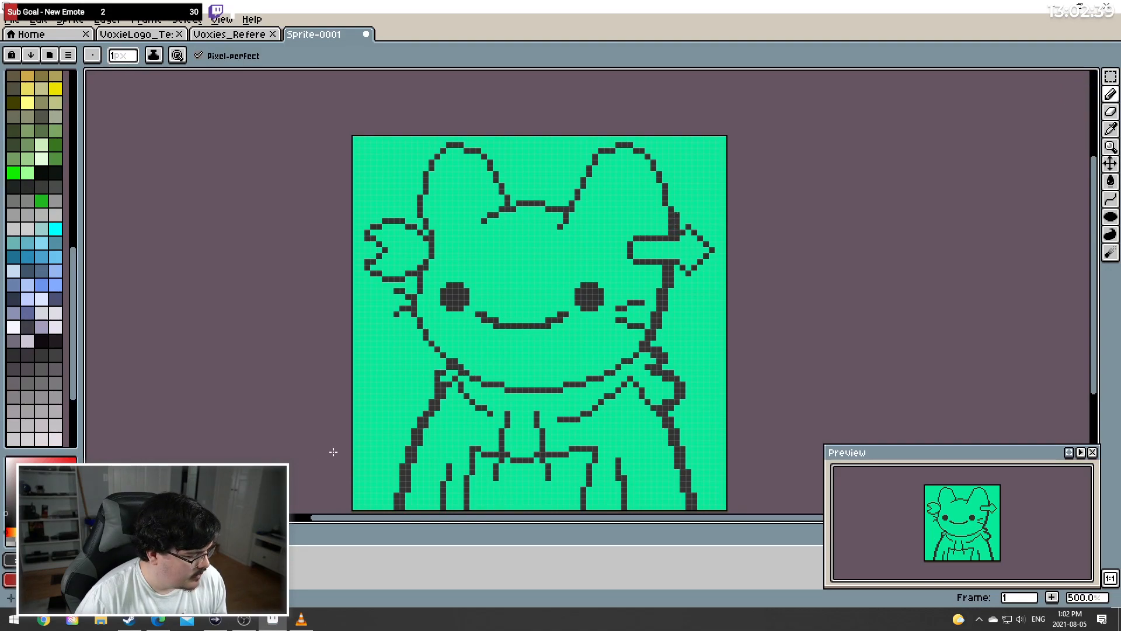
pyautogui.hotkey('ctrl', 'z')
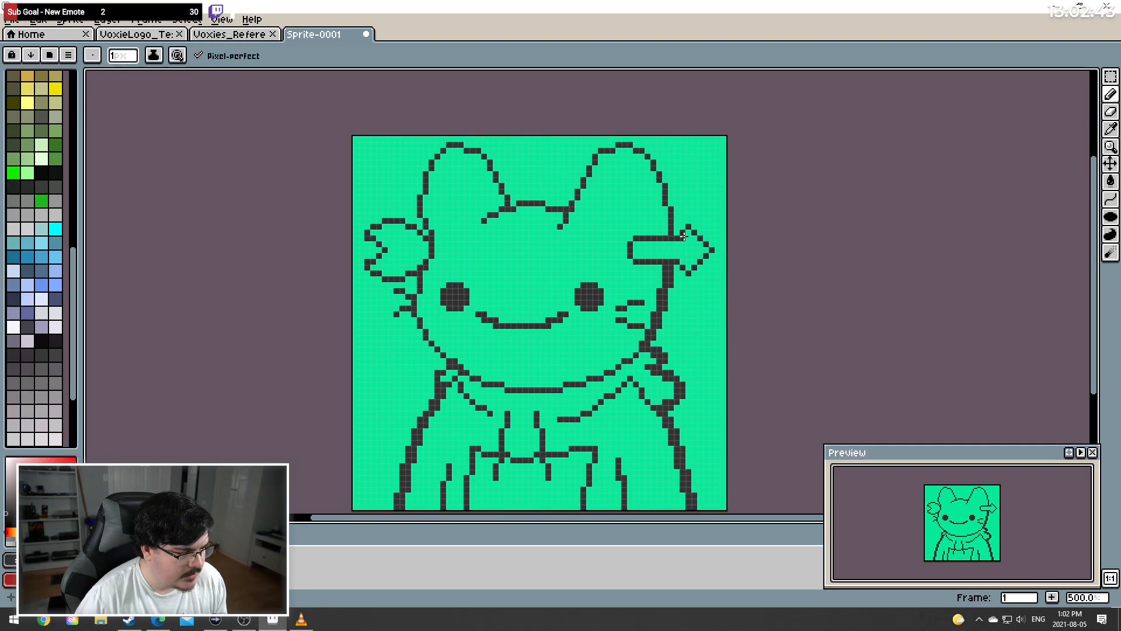
pyautogui.click(670, 202)
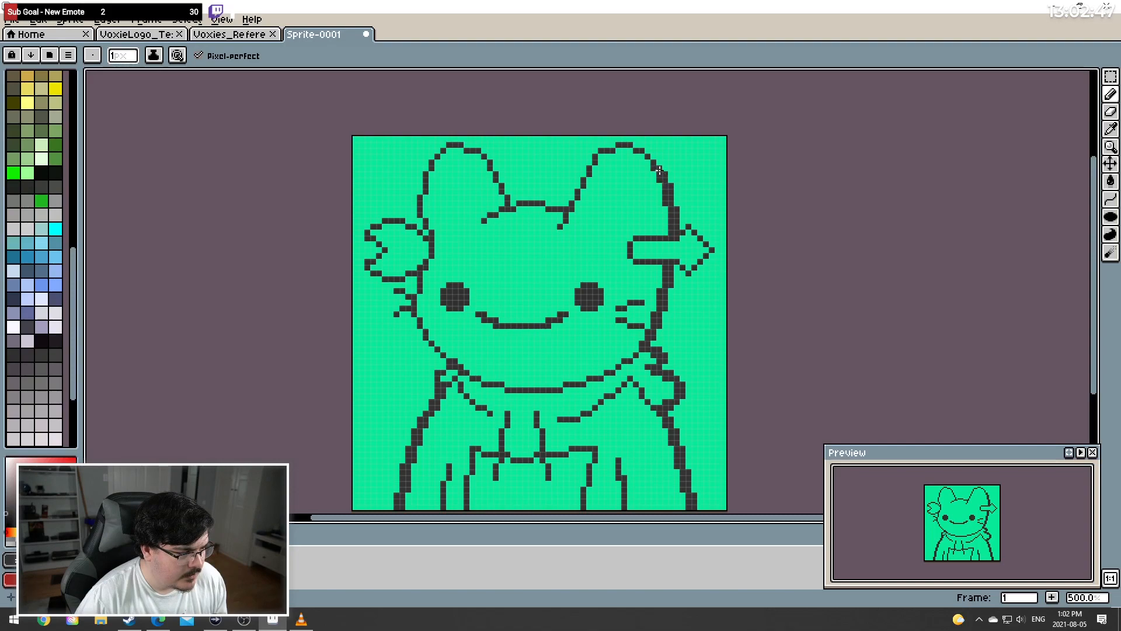
pyautogui.moveTo(655, 165); pyautogui.dragTo(645, 154)
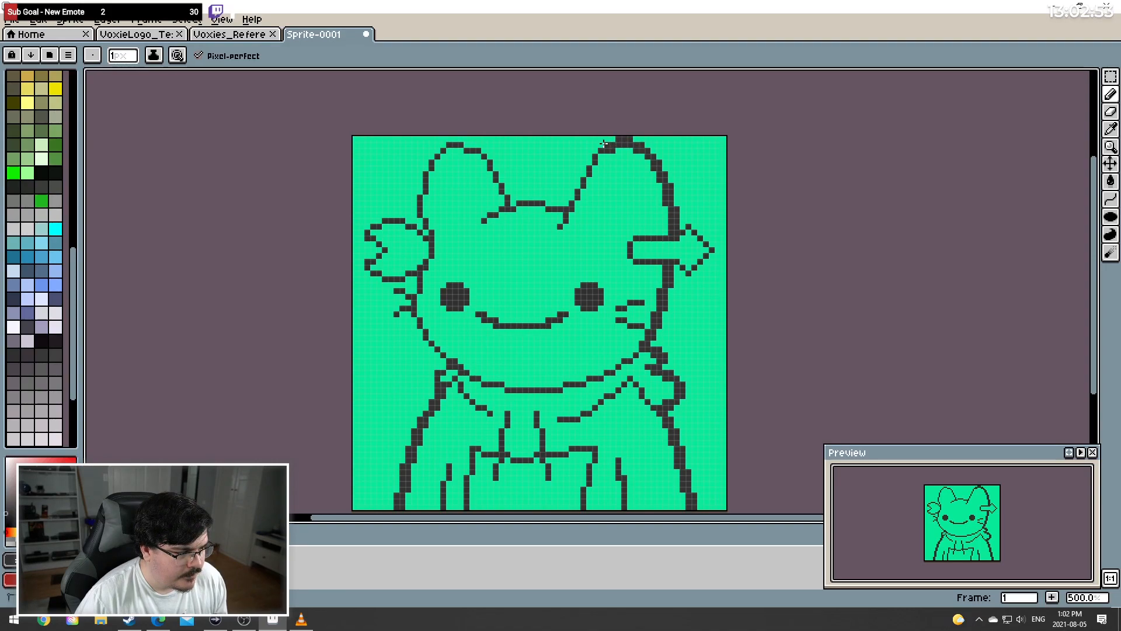
pyautogui.moveTo(590, 155); pyautogui.dragTo(577, 186)
pyautogui.moveTo(572, 196)
pyautogui.mouseDown()
pyautogui.moveTo(512, 199)
pyautogui.moveTo(501, 180)
pyautogui.mouseUp()
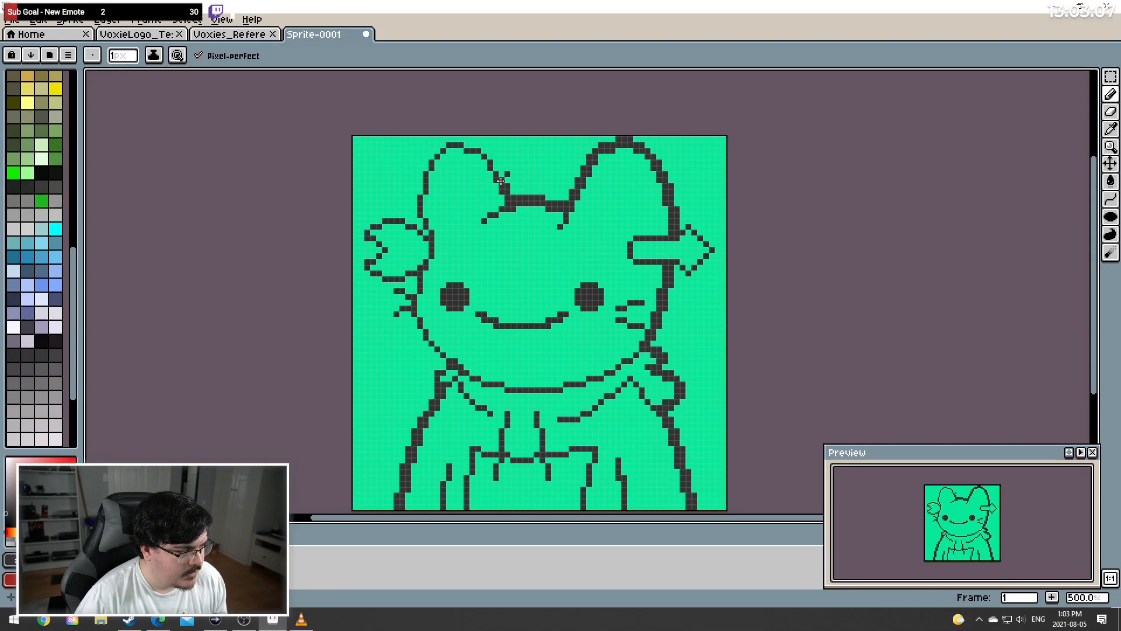
# Undo the stray pixel beside the left ear and thicken that ear's outline down to the fletching
pyautogui.hotkey('ctrl', 'z')
pyautogui.press('m')
pyautogui.press('b')
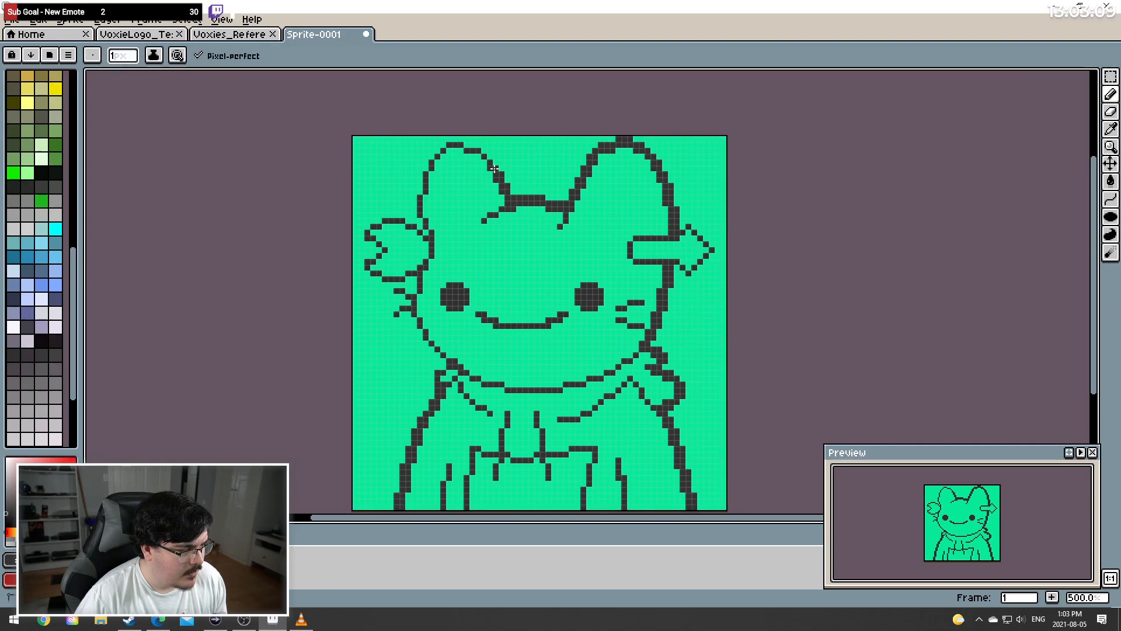
pyautogui.moveTo(493, 165)
pyautogui.mouseDown()
pyautogui.moveTo(459, 137)
pyautogui.moveTo(436, 146)
pyautogui.moveTo(412, 208)
pyautogui.moveTo(426, 240)
pyautogui.mouseUp()
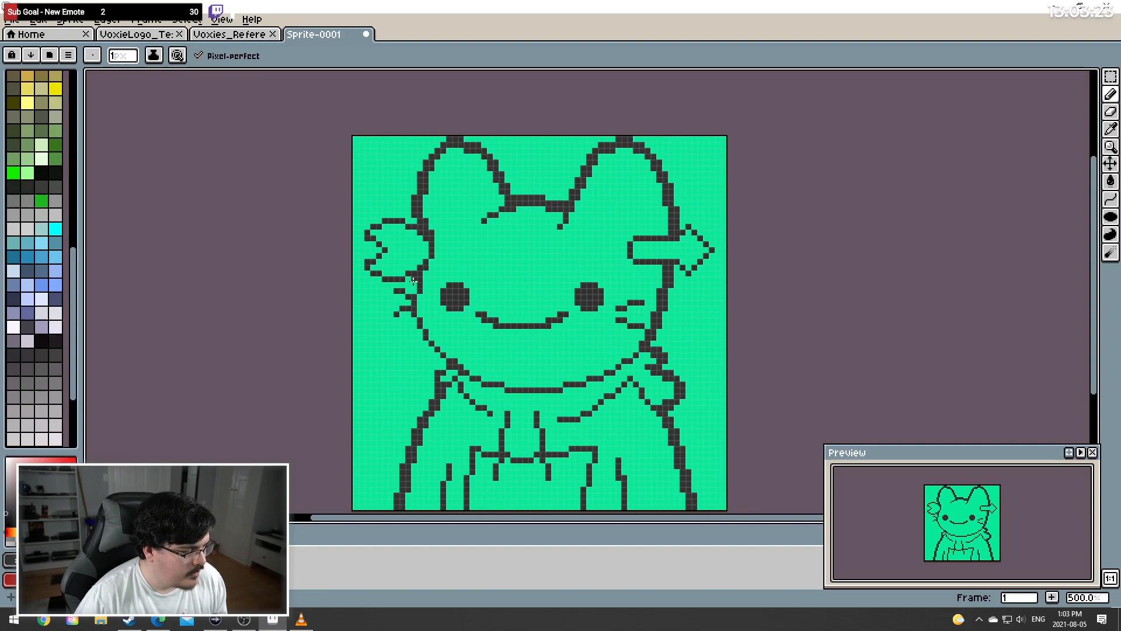
# Thicken the left cheek and jaw outline below the fletching and extend the left whiskers outward
pyautogui.moveTo(413, 280); pyautogui.dragTo(412, 289)
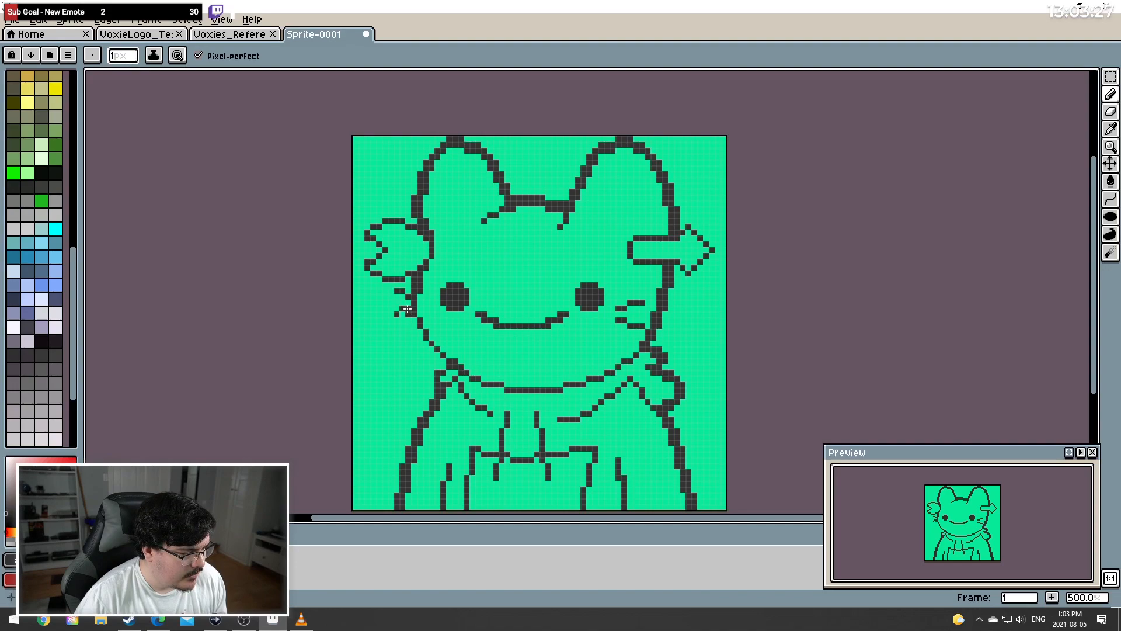
pyautogui.moveTo(408, 300); pyautogui.dragTo(410, 291)
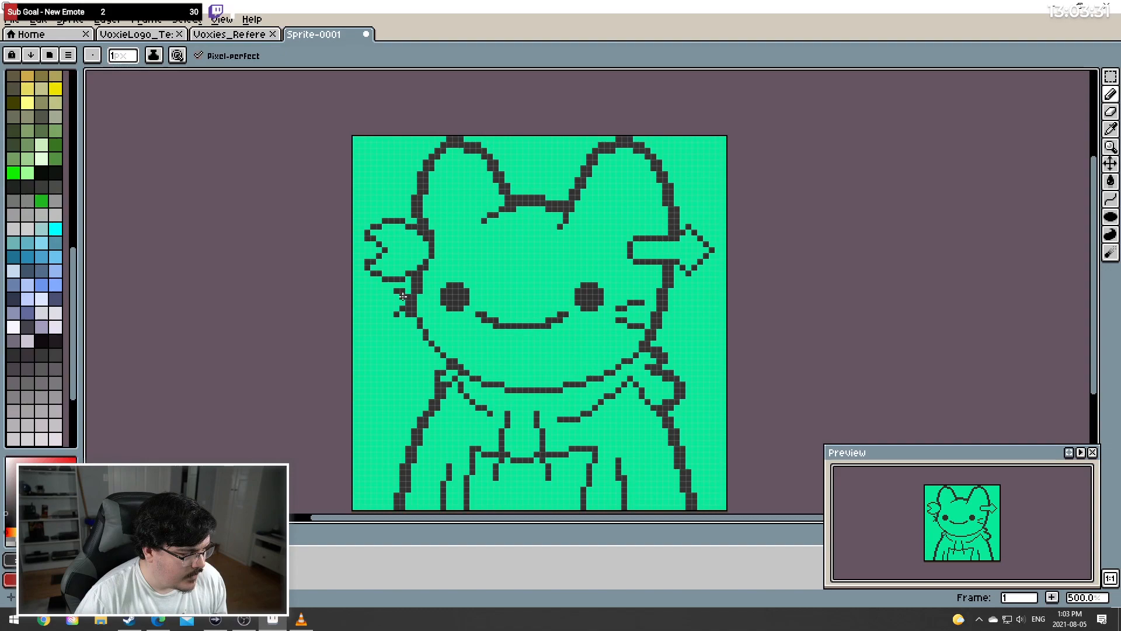
pyautogui.moveTo(401, 295)
pyautogui.mouseDown()
pyautogui.moveTo(390, 290)
pyautogui.moveTo(402, 311)
pyautogui.mouseUp()
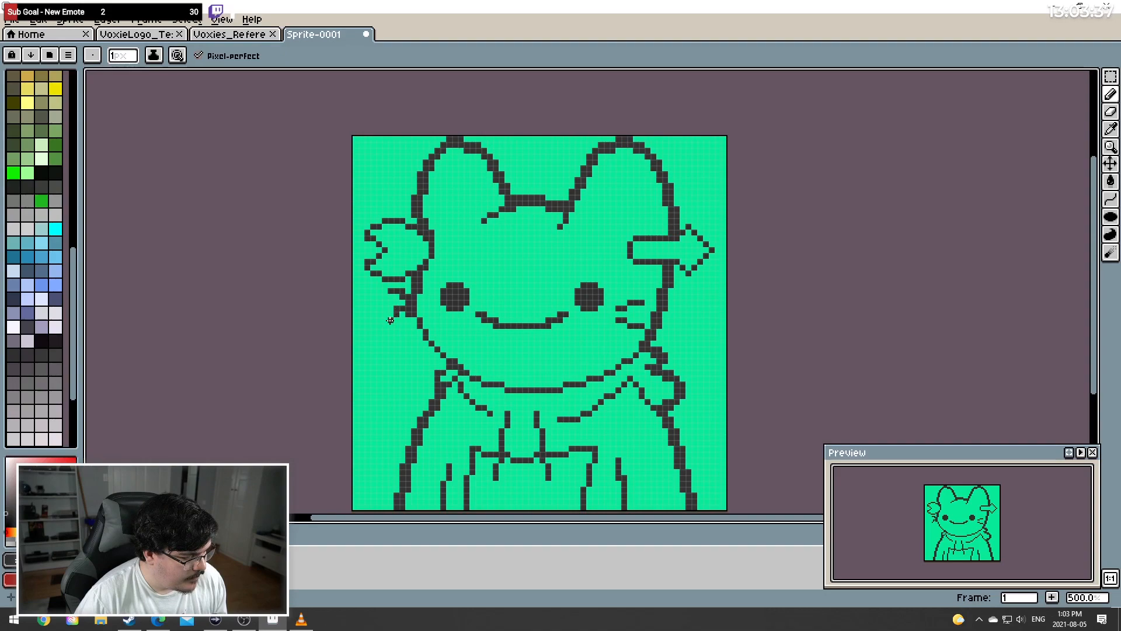
pyautogui.moveTo(390, 314); pyautogui.dragTo(384, 320)
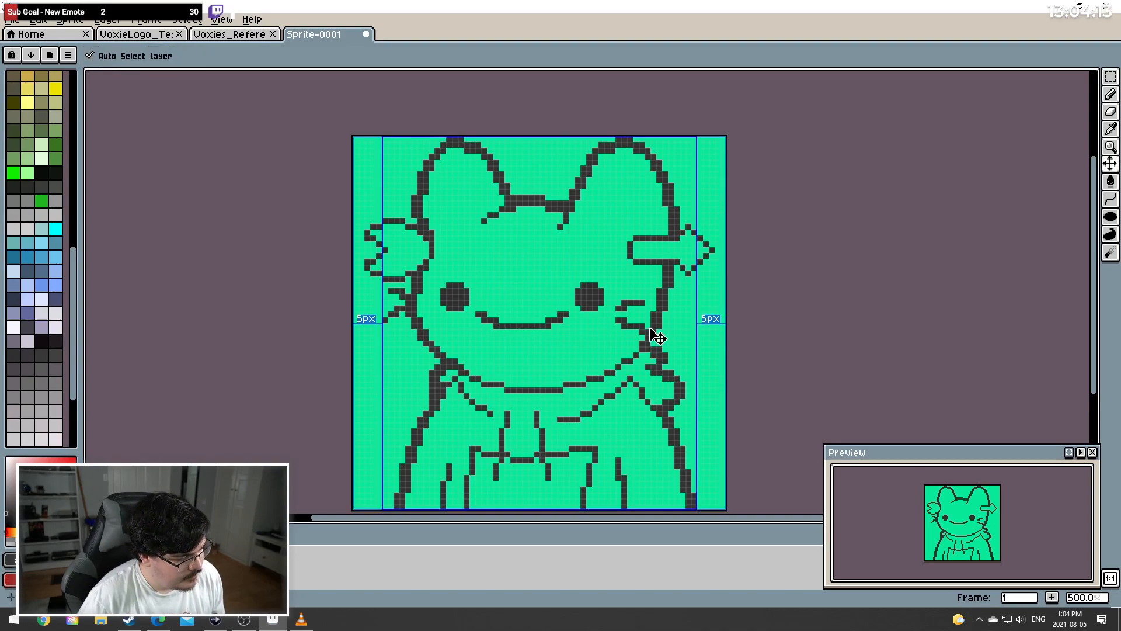
# Undo the last change and clean up the pixels around the lower right whisker with the Eraser
pyautogui.hotkey('ctrl', 'z')
pyautogui.click(1109, 111)
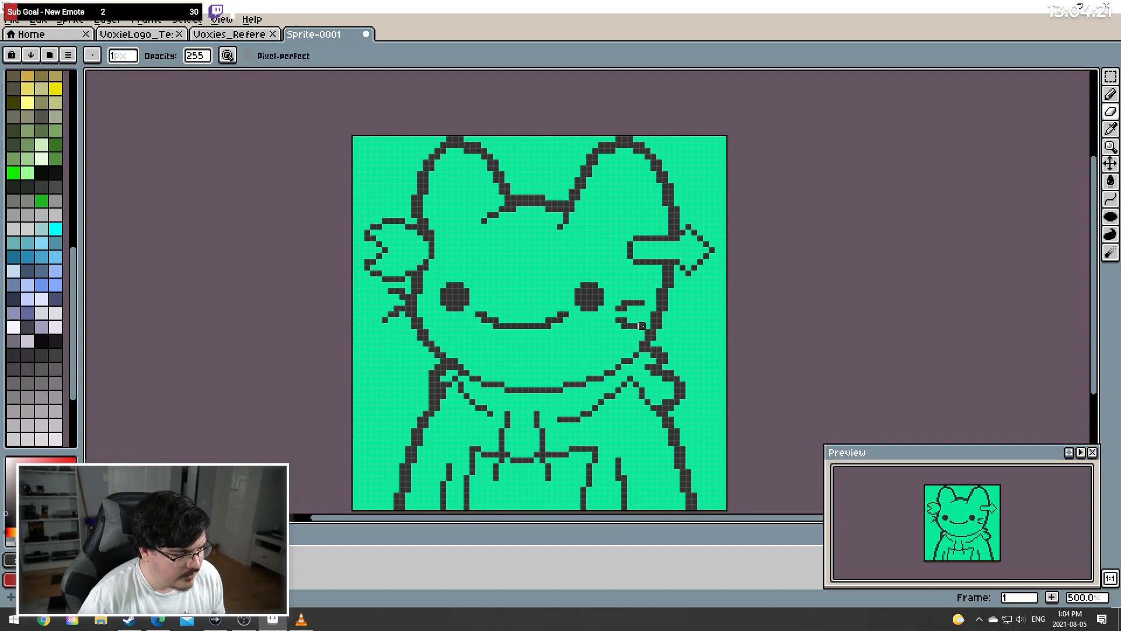
pyautogui.click(1111, 93)
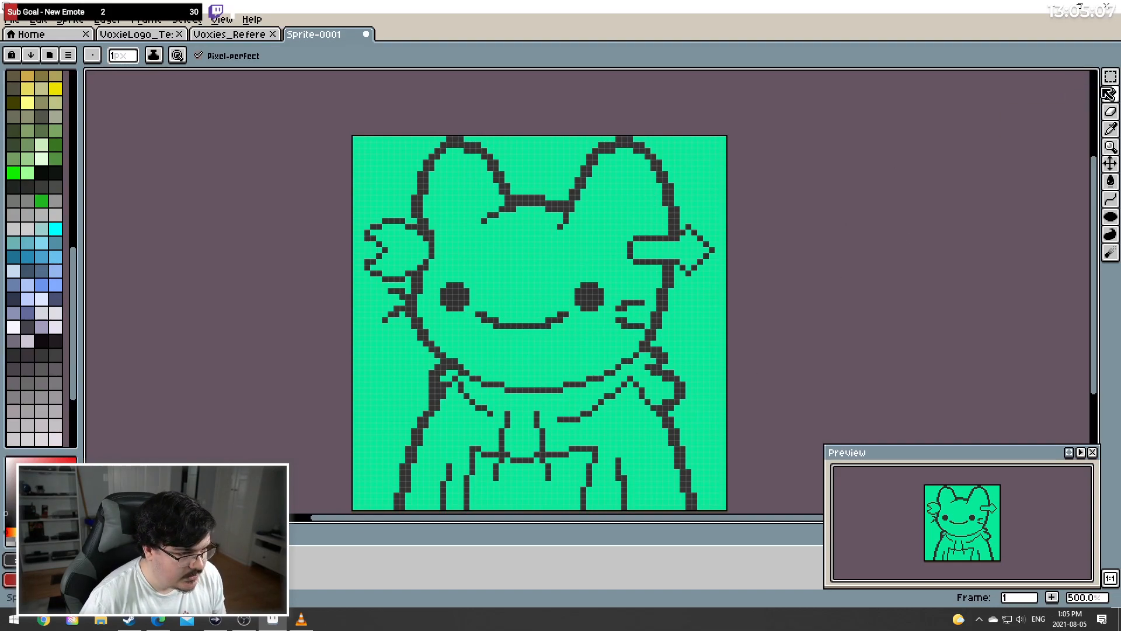
# Select the arrowhead half of the head arrow with the Rectangular Marquee and shift it one pixel outward, away from the head
pyautogui.click(1111, 164)
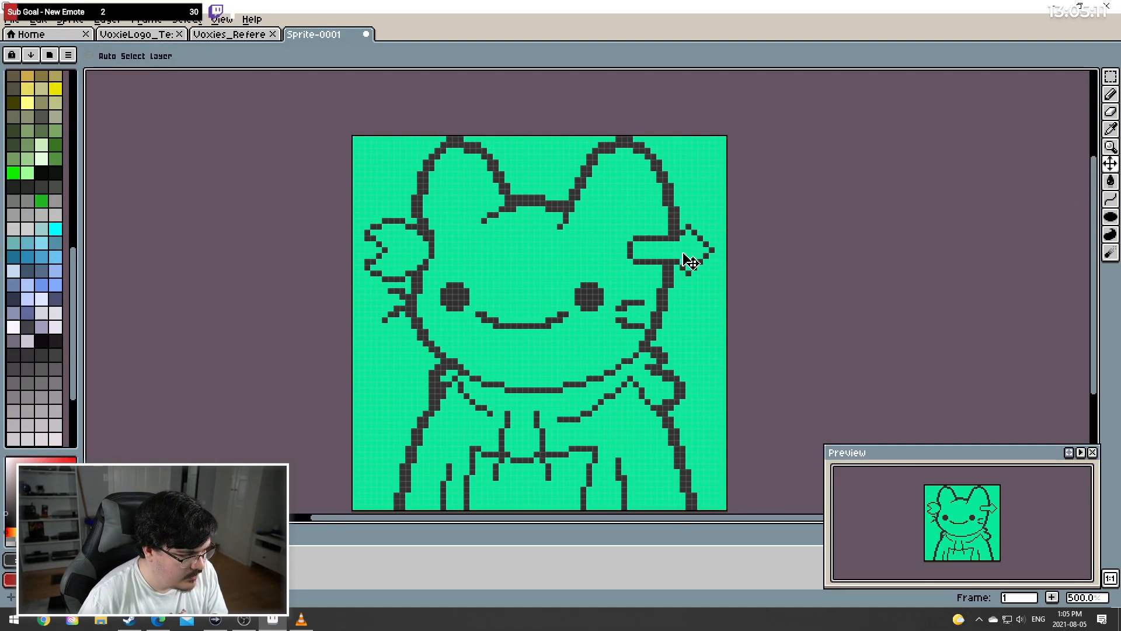
pyautogui.moveTo(686, 262); pyautogui.dragTo(688, 262)
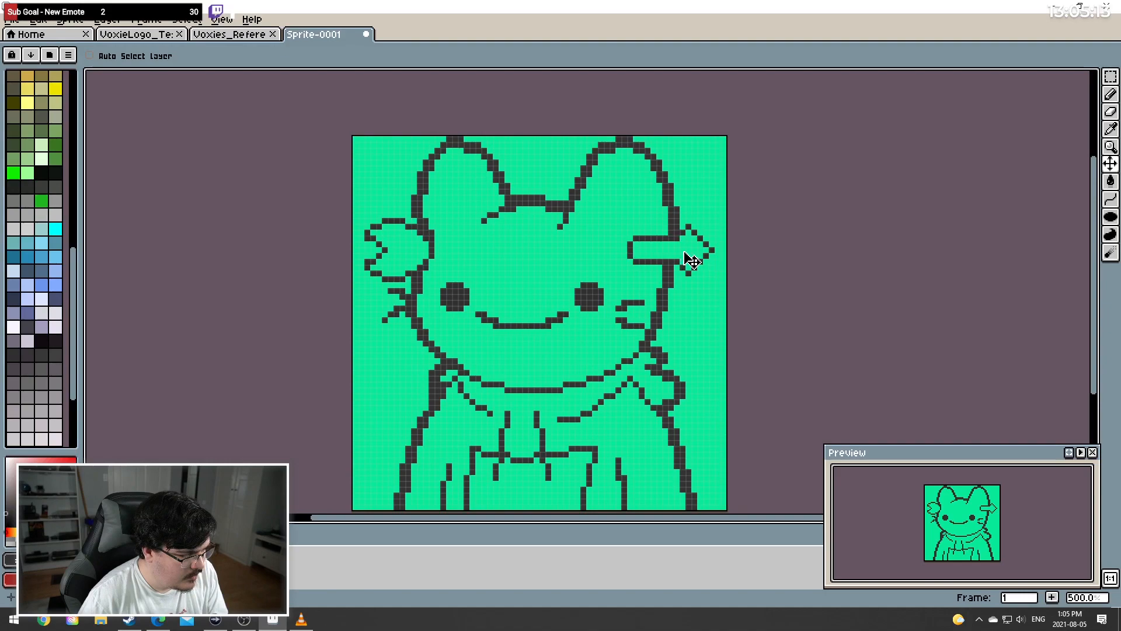
pyautogui.click(1113, 77)
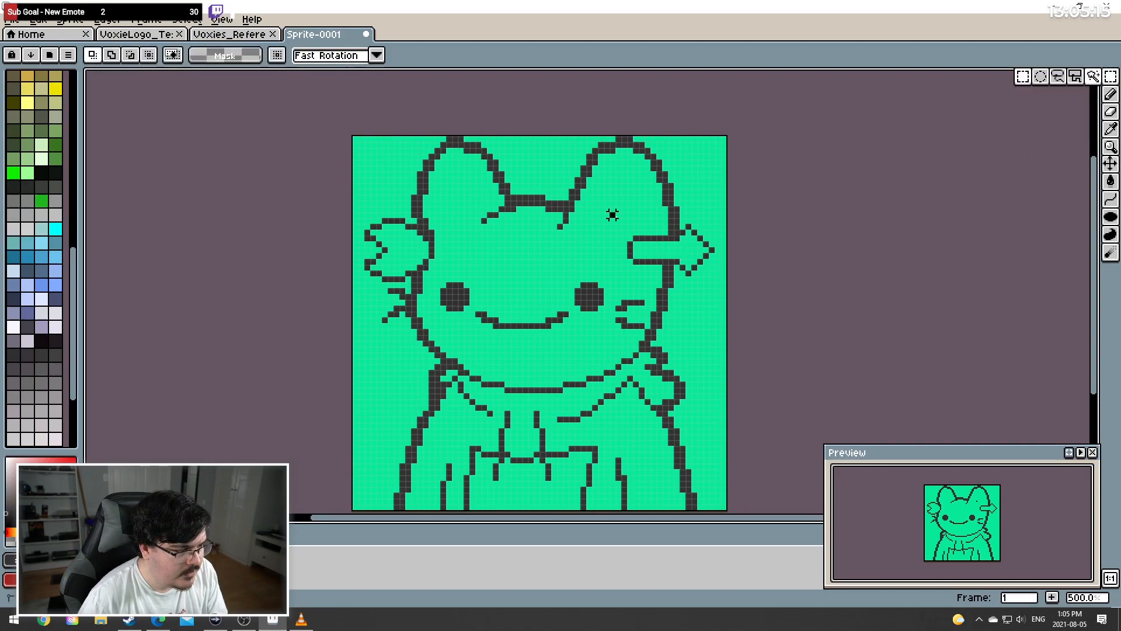
pyautogui.moveTo(608, 209); pyautogui.dragTo(700, 258)
pyautogui.click(1111, 163)
pyautogui.click(1111, 78)
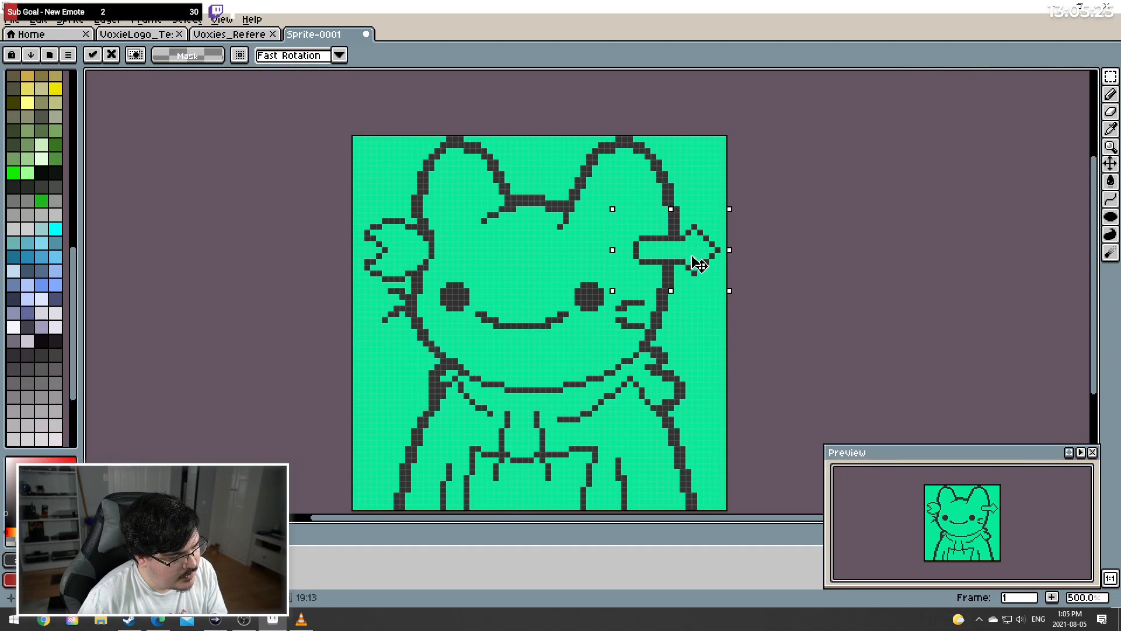
pyautogui.moveTo(692, 257); pyautogui.dragTo(690, 258)
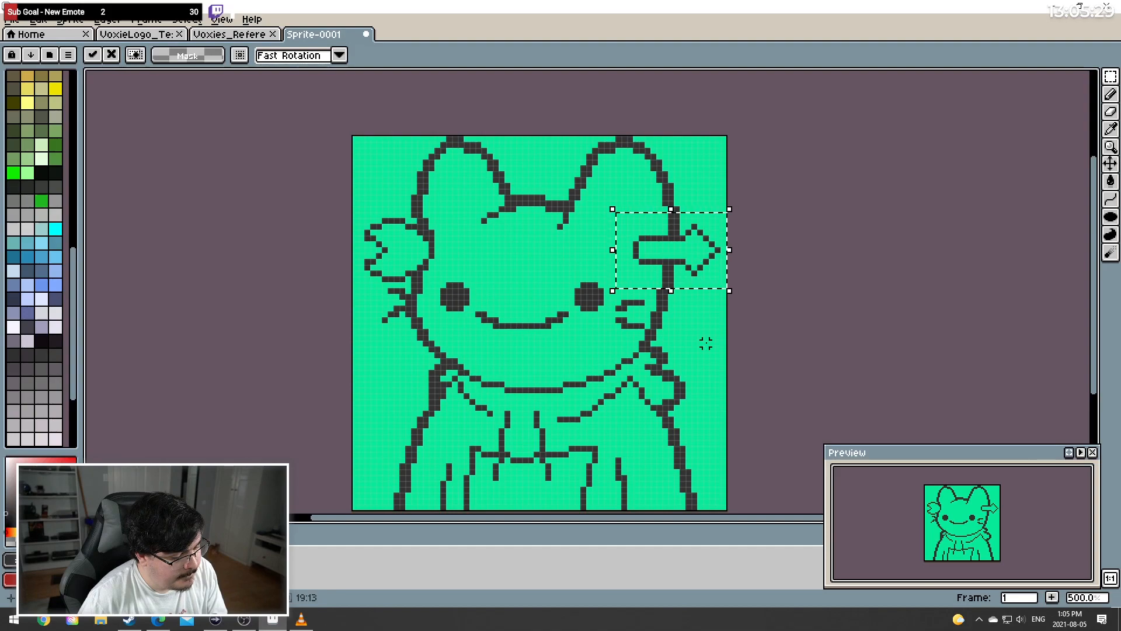
pyautogui.moveTo(1115, 84)
pyautogui.click(850, 249)
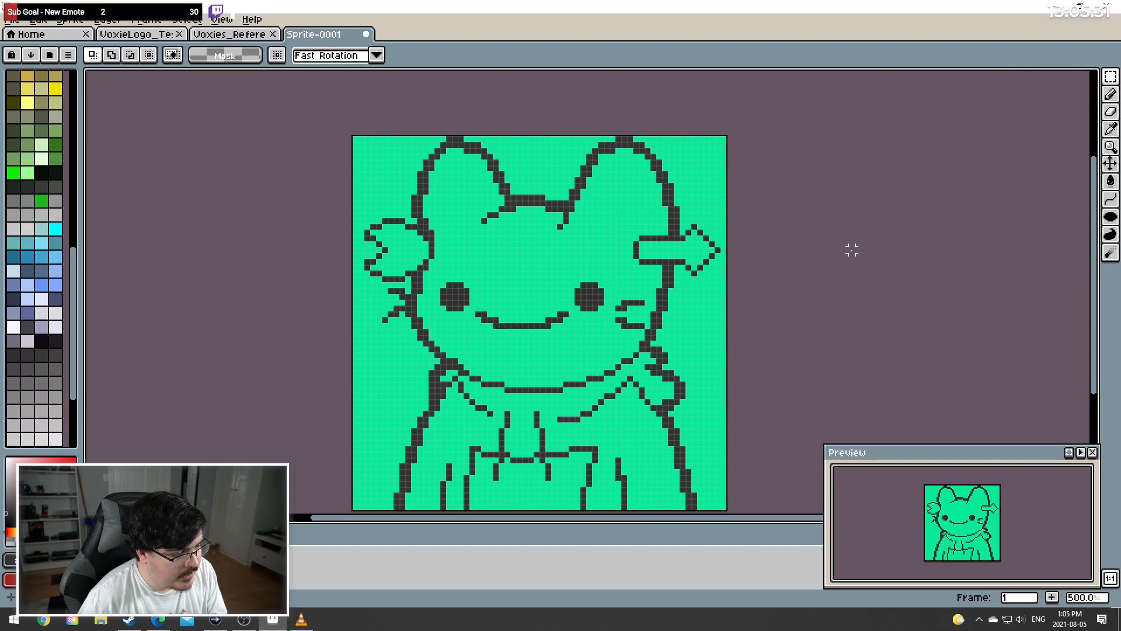
# Thicken the outer edges of the arrowhead with single Pencil pixels along its lower side, tip and upper side
pyautogui.click(1111, 98)
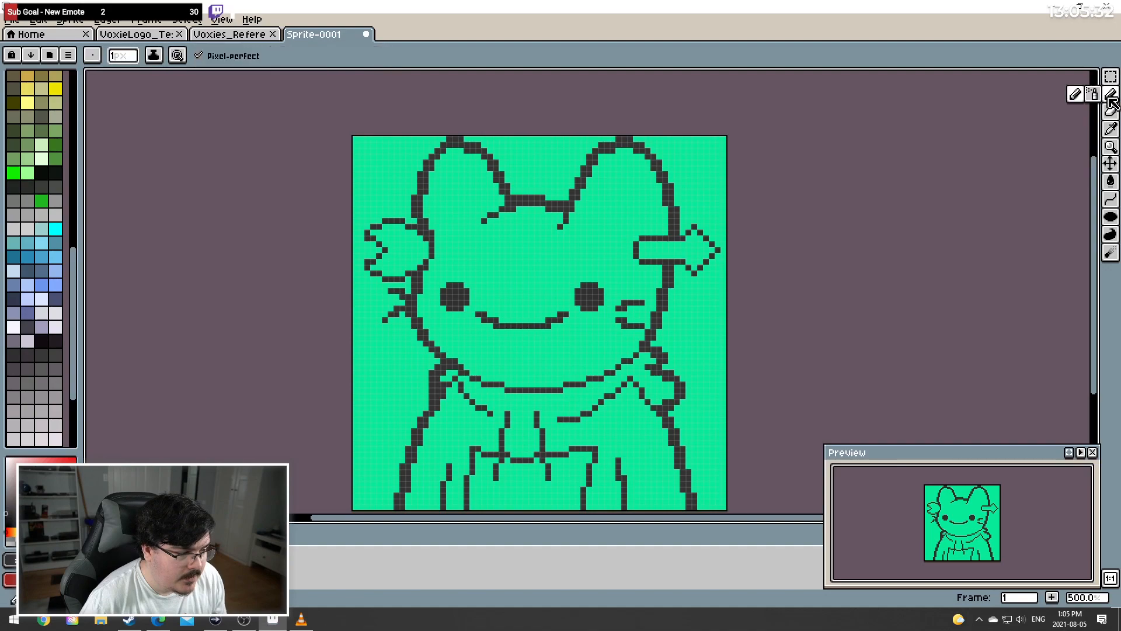
pyautogui.click(681, 268)
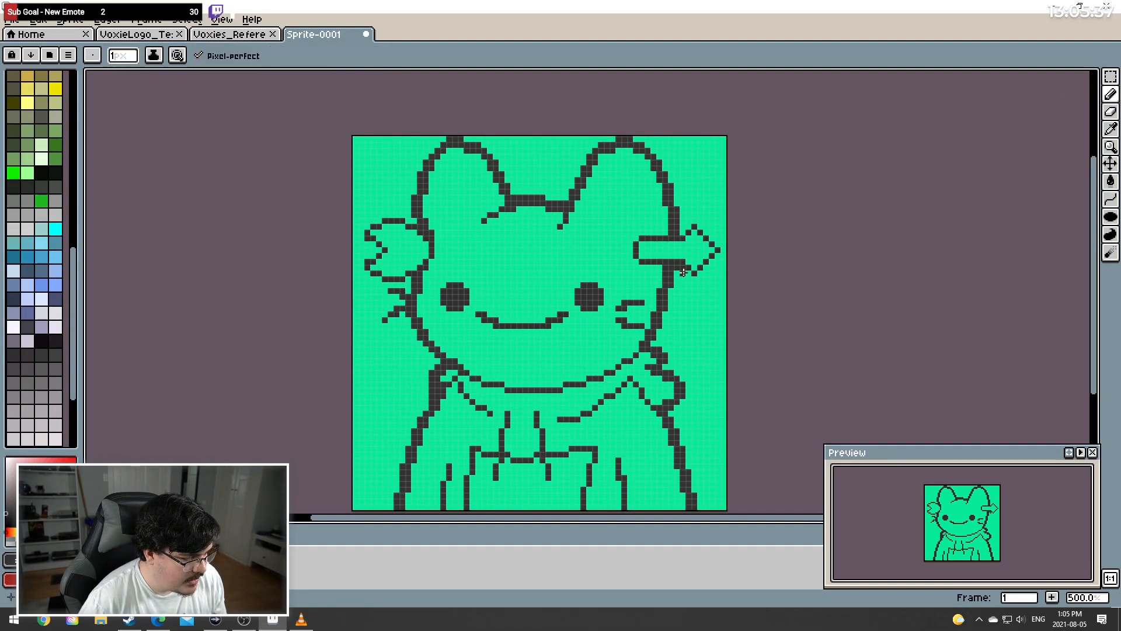
pyautogui.click(687, 274)
pyautogui.click(693, 279)
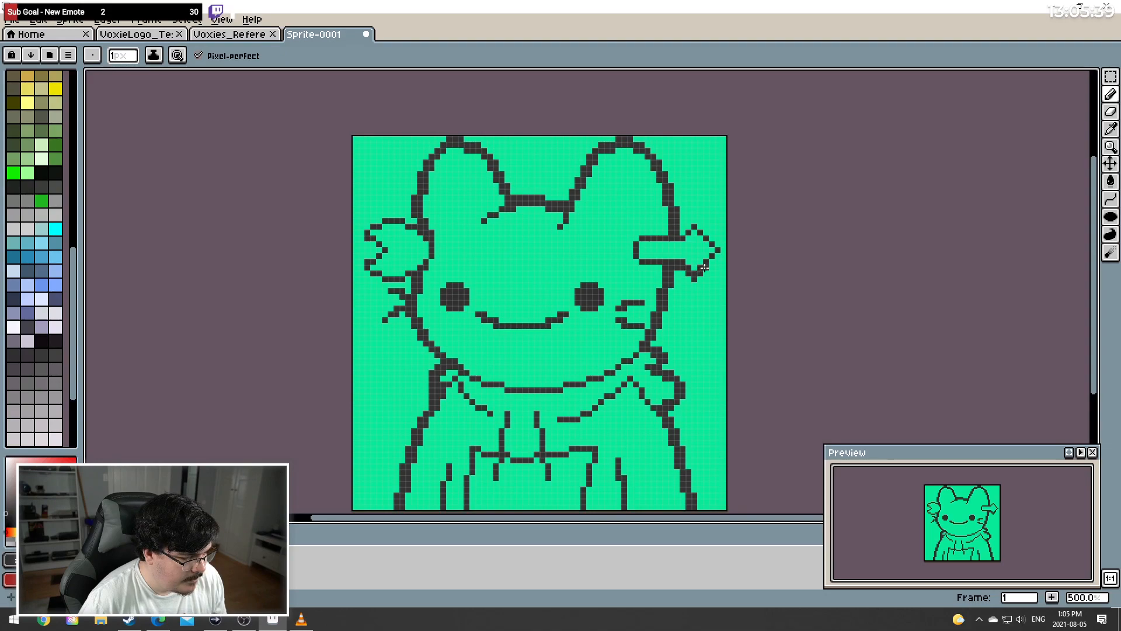
pyautogui.click(709, 261)
pyautogui.click(714, 256)
pyautogui.click(722, 250)
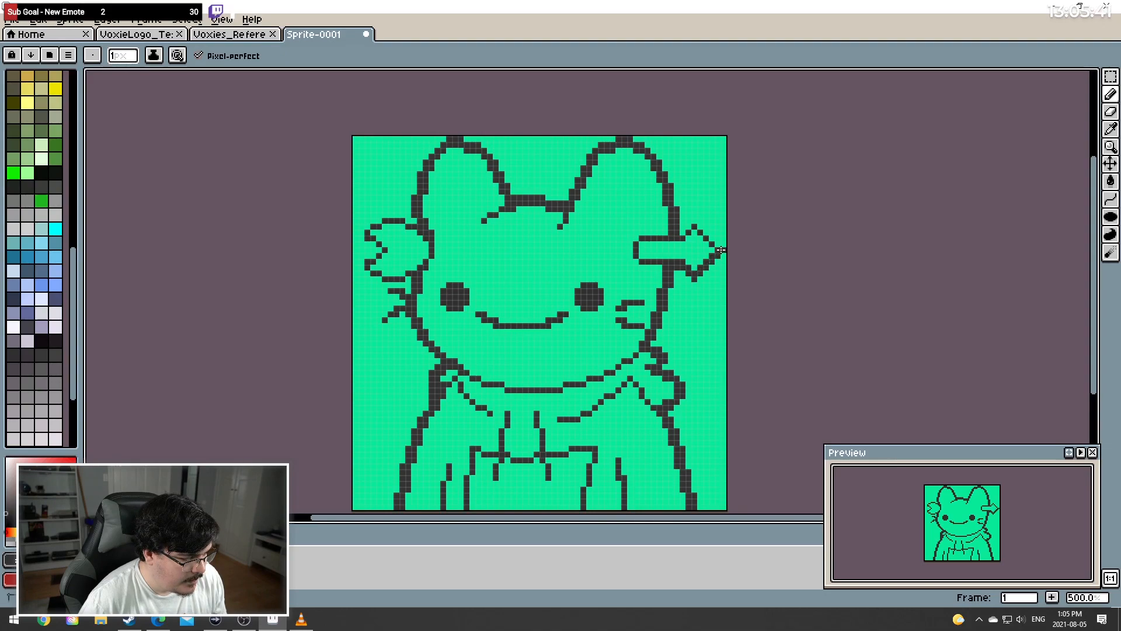
pyautogui.click(717, 245)
pyautogui.click(706, 233)
pyautogui.click(700, 227)
pyautogui.click(694, 221)
pyautogui.click(687, 228)
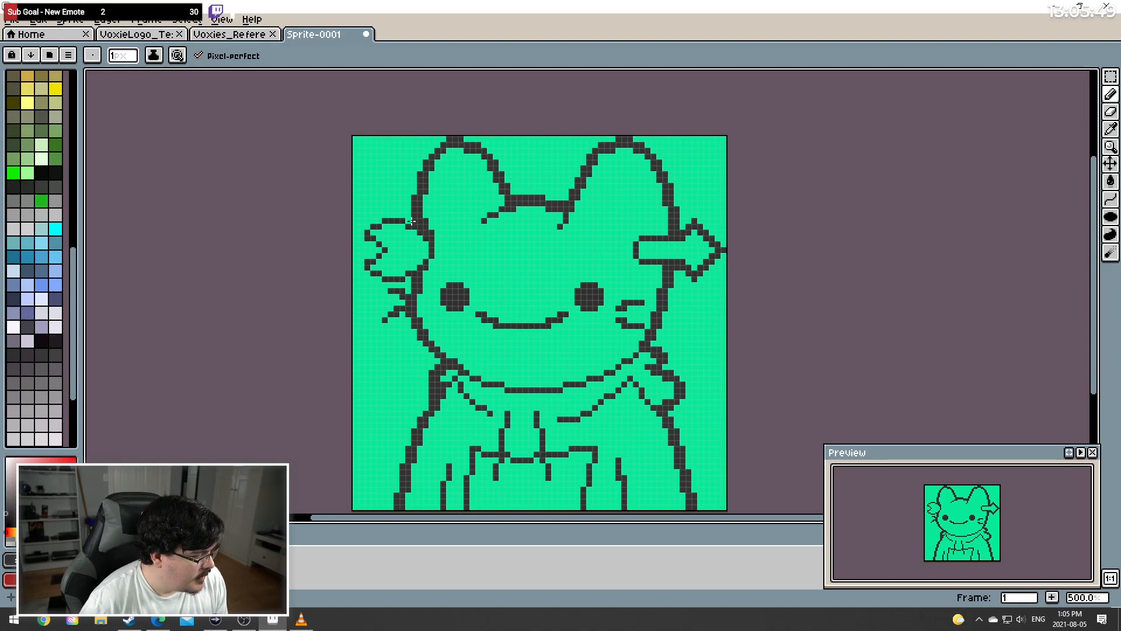
# Select the arrow's fletching beside the left ear, shift it one pixel outward and deselect it
pyautogui.hotkey('shift', 'q')
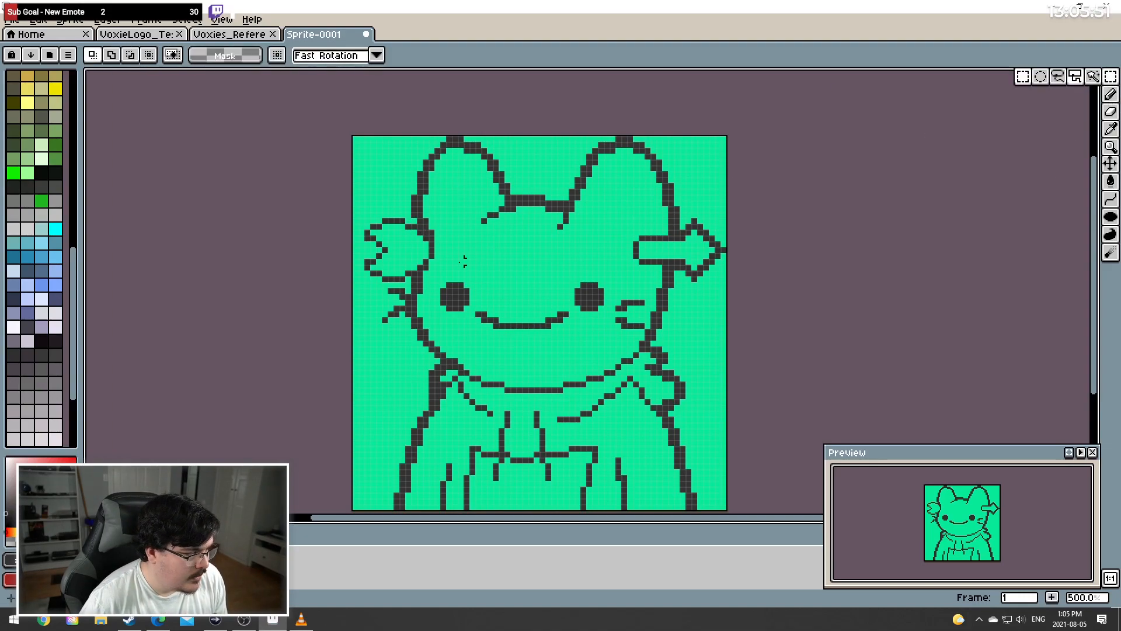
pyautogui.moveTo(337, 197); pyautogui.dragTo(412, 270)
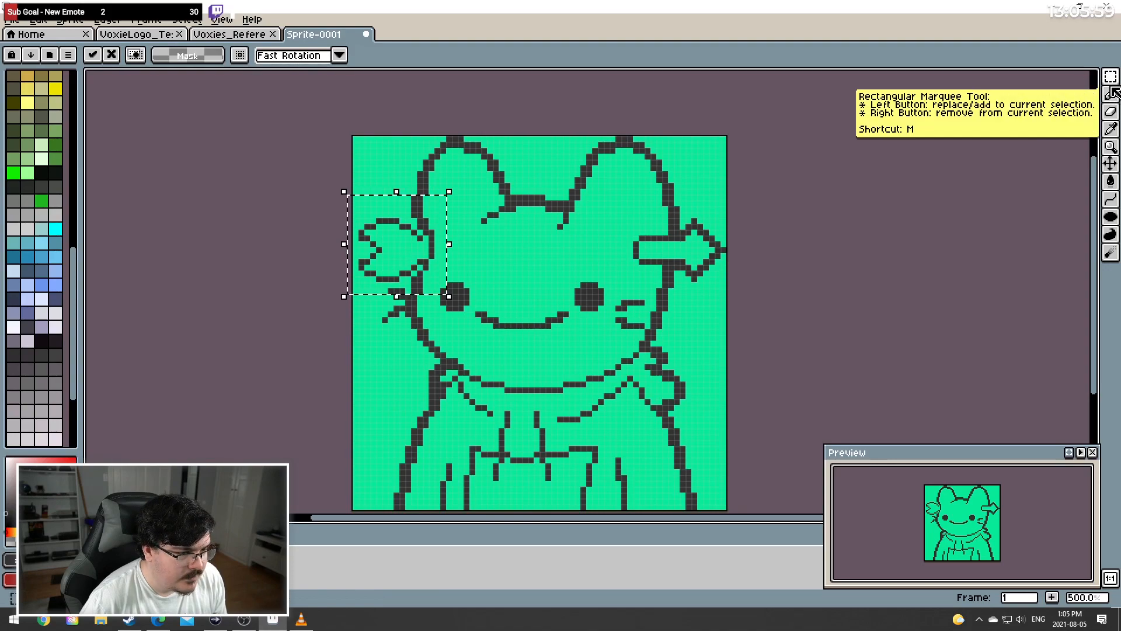
pyautogui.hotkey('ctrl', 'd')
# Thicken the fletching's outline along its lower edge, notched outer end and upper edge with the Pencil
pyautogui.press('b')
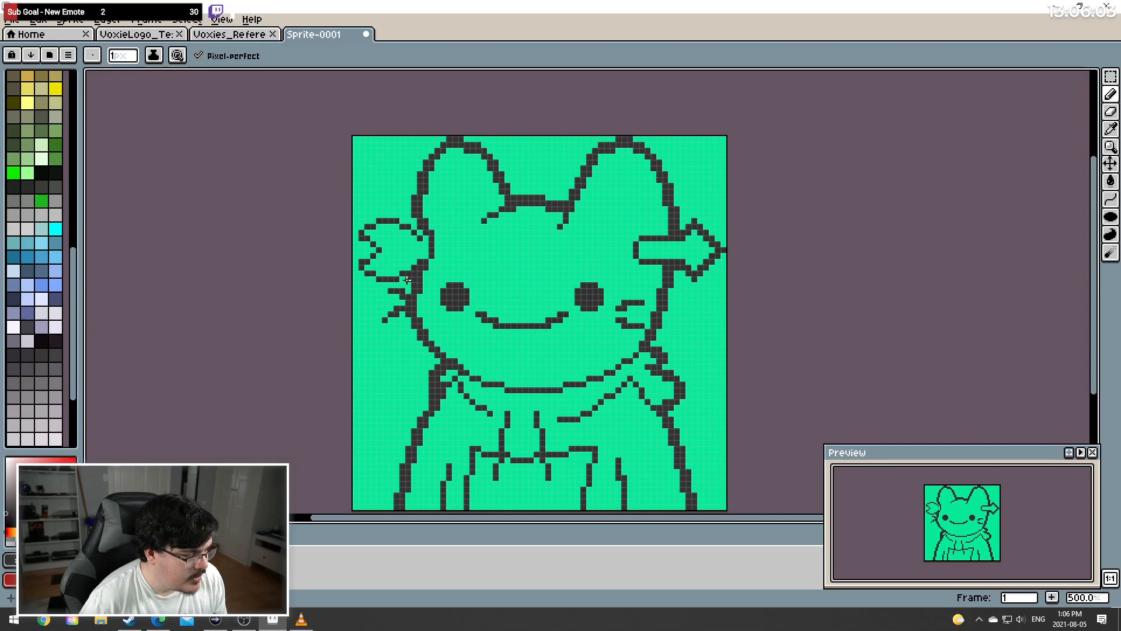
pyautogui.moveTo(407, 280); pyautogui.dragTo(403, 280)
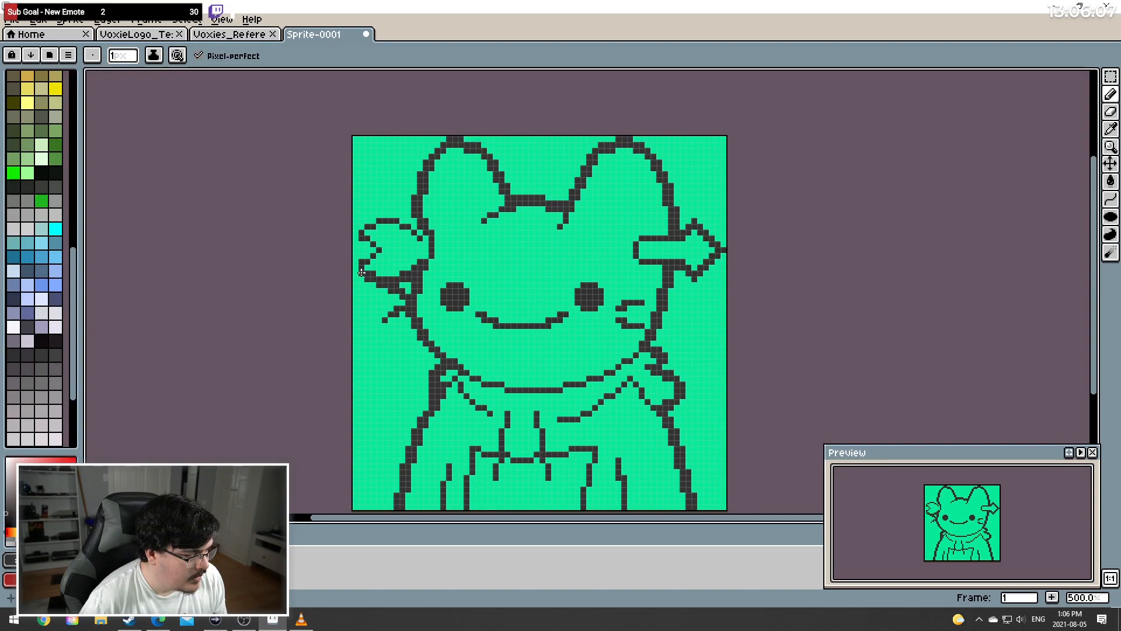
pyautogui.moveTo(361, 255)
pyautogui.mouseDown()
pyautogui.moveTo(358, 237)
pyautogui.moveTo(380, 217)
pyautogui.moveTo(419, 233)
pyautogui.mouseUp()
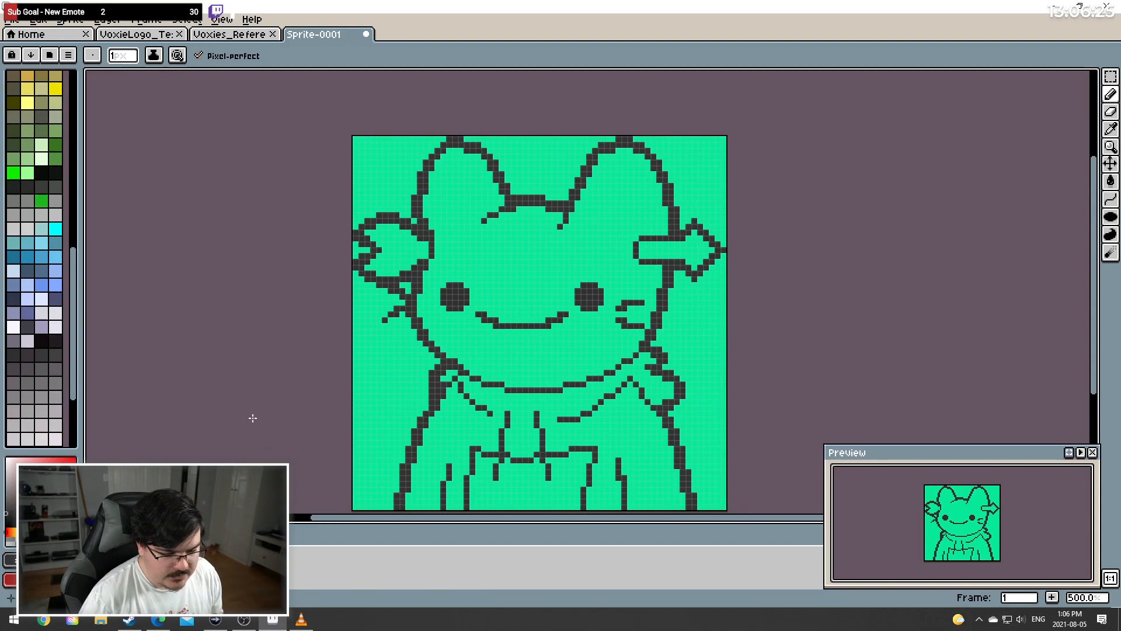
pyautogui.click(431, 308)
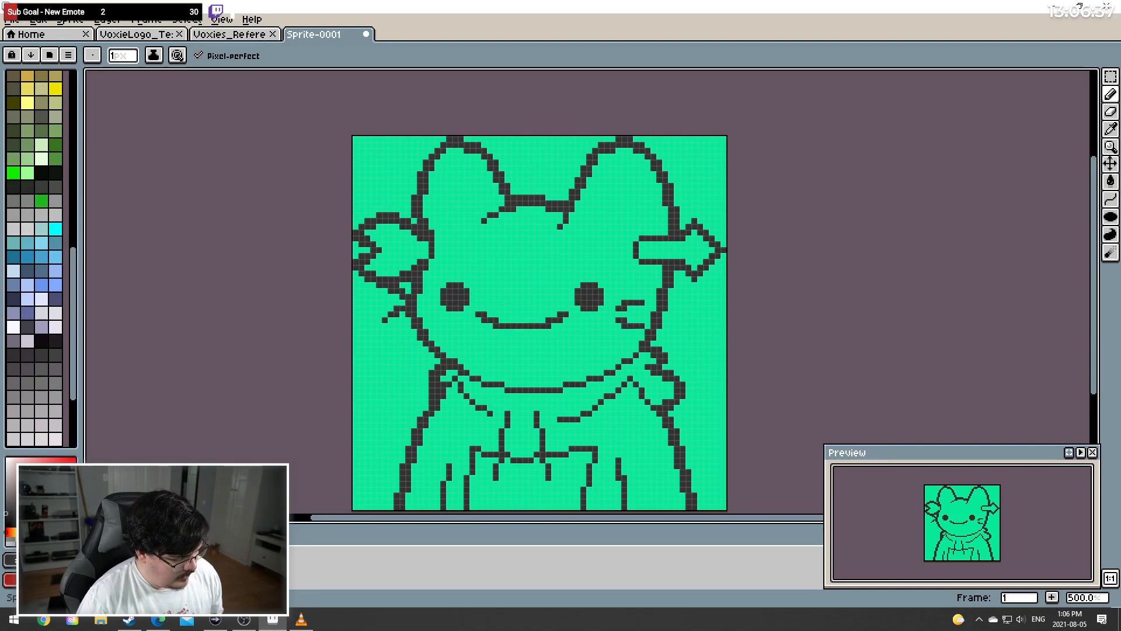
# Erase both whiskers on the left cheek with the Eraser, undoing the trial redraw of the upper one
pyautogui.click(1110, 111)
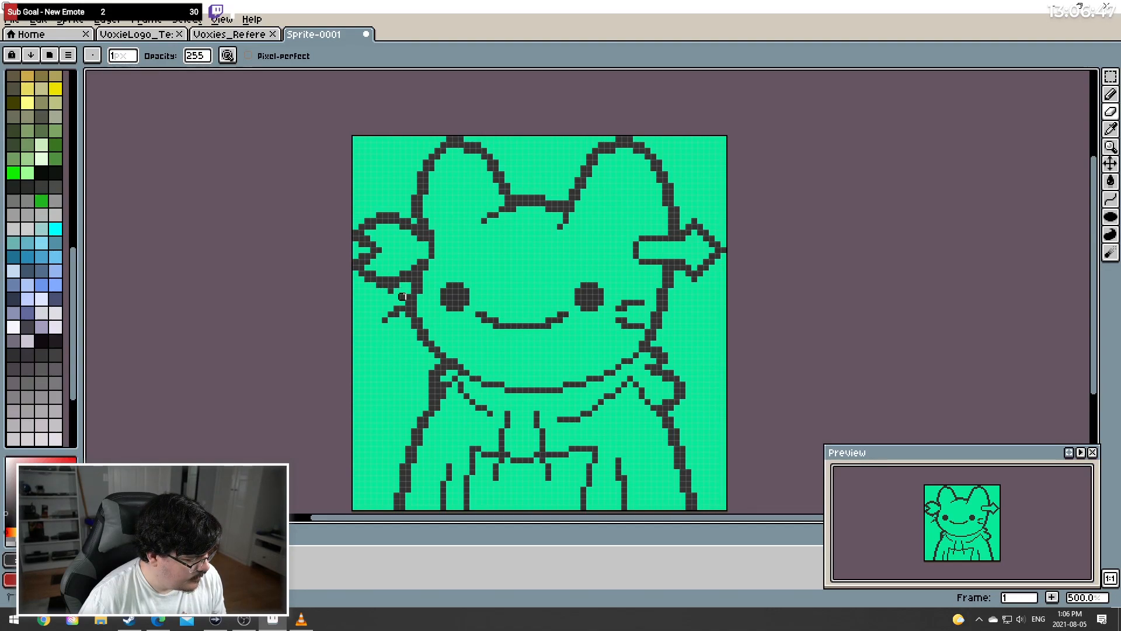
pyautogui.click(407, 296)
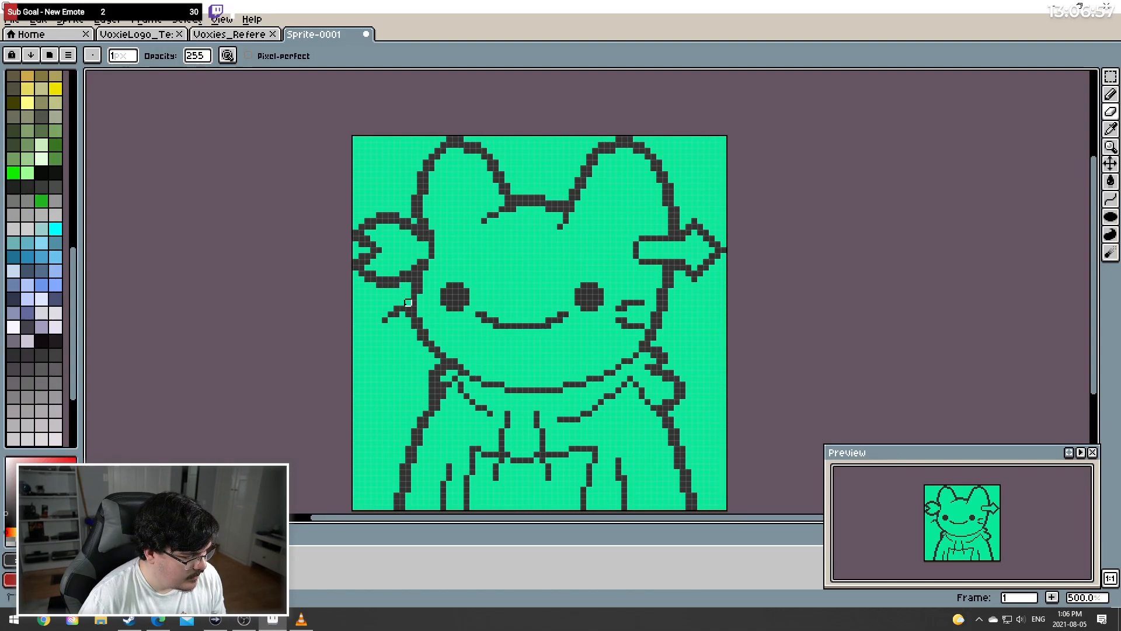
pyautogui.press('b')
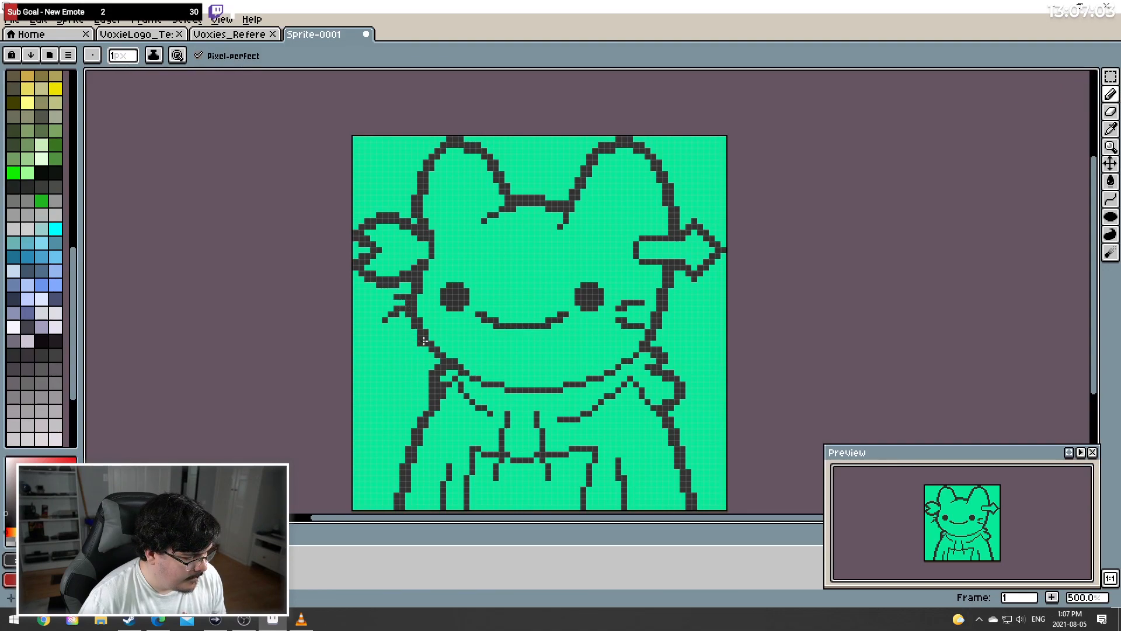
pyautogui.hotkey('ctrl', 'z')
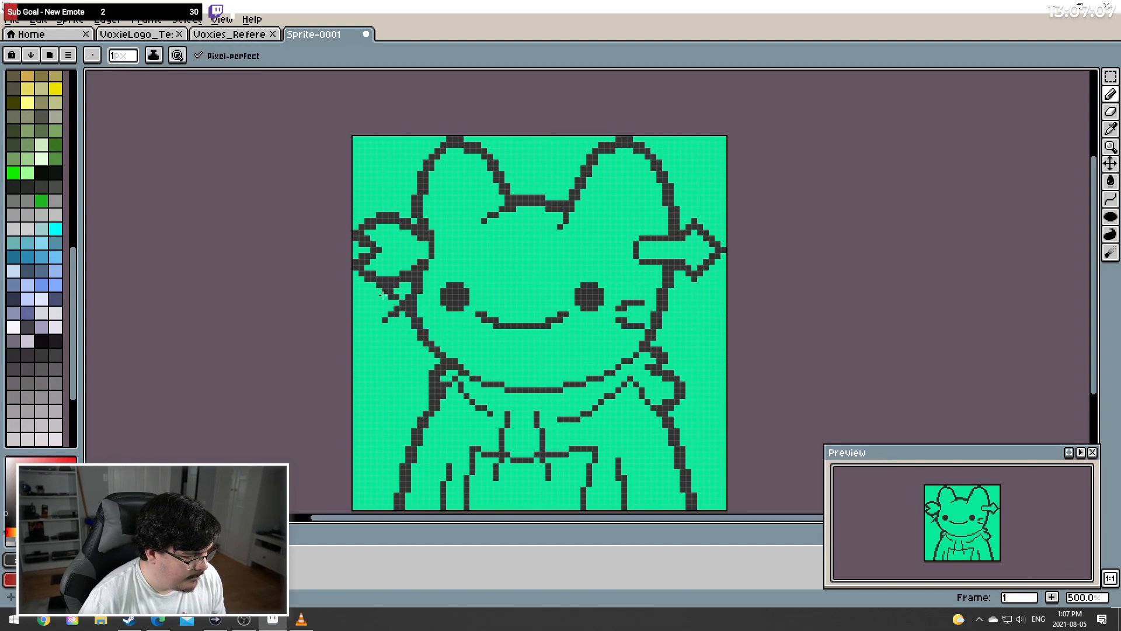
pyautogui.hotkey('ctrl', 'z')
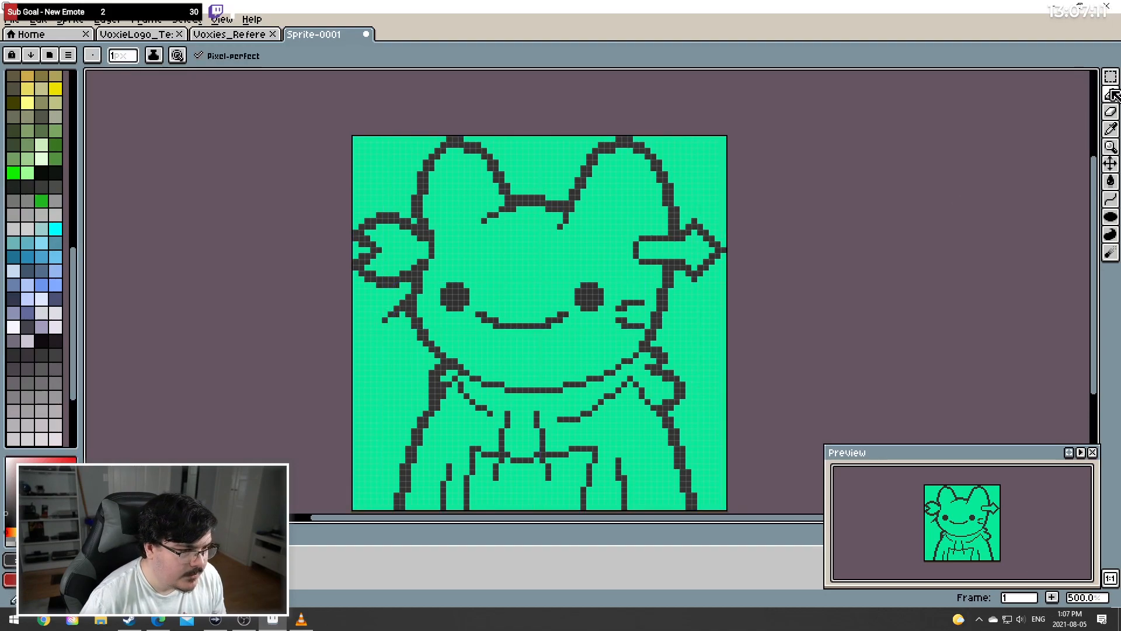
pyautogui.hotkey('ctrl', 'z')
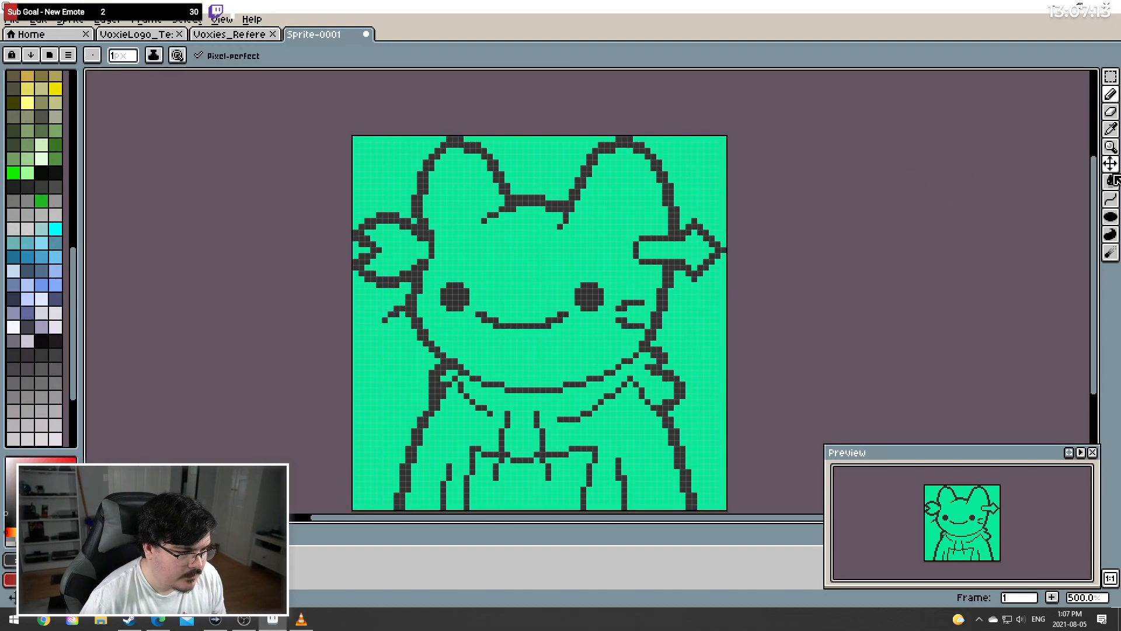
pyautogui.press('ctrl')
pyautogui.press('m')
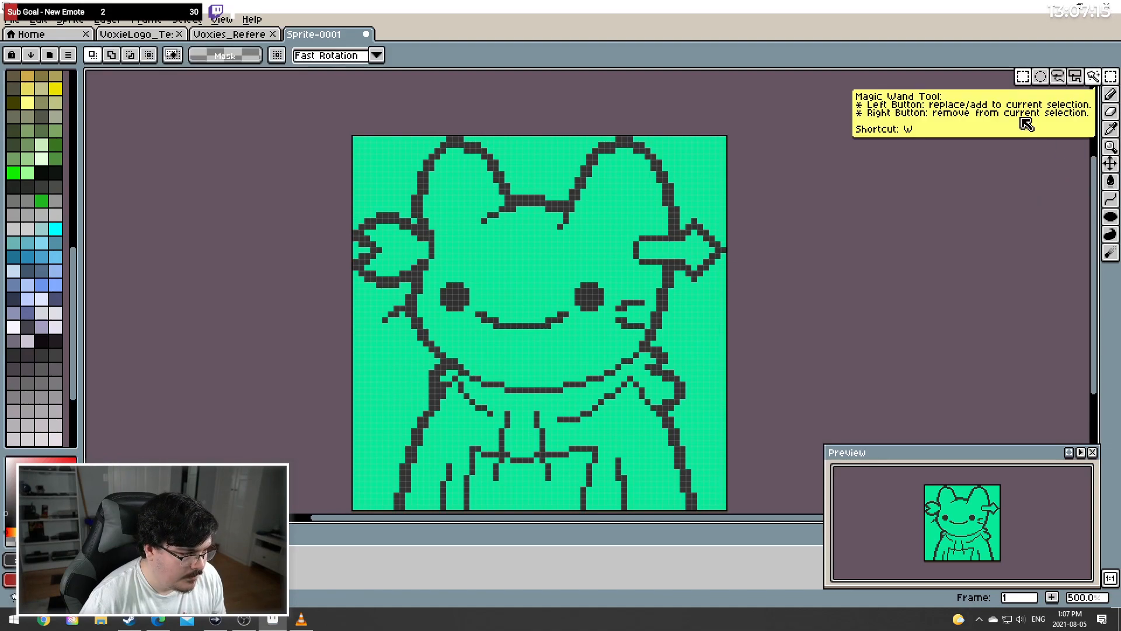
pyautogui.press('b')
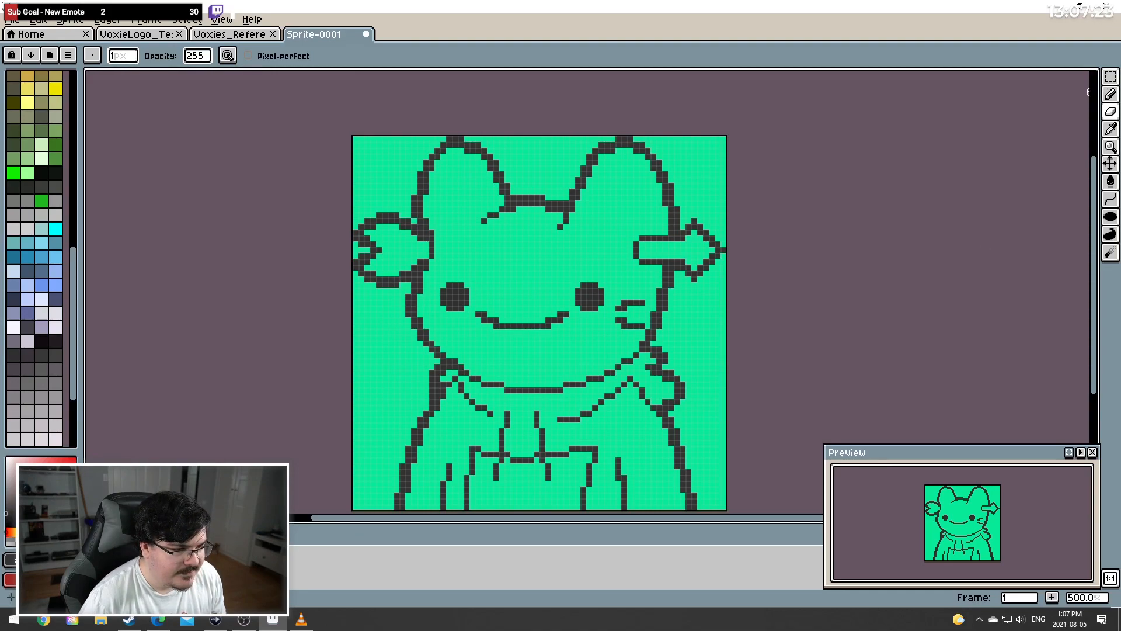
# Redraw the two left whiskers slightly lower on the cheek with the Pencil, leaving a gap below the fletching
pyautogui.click(1111, 94)
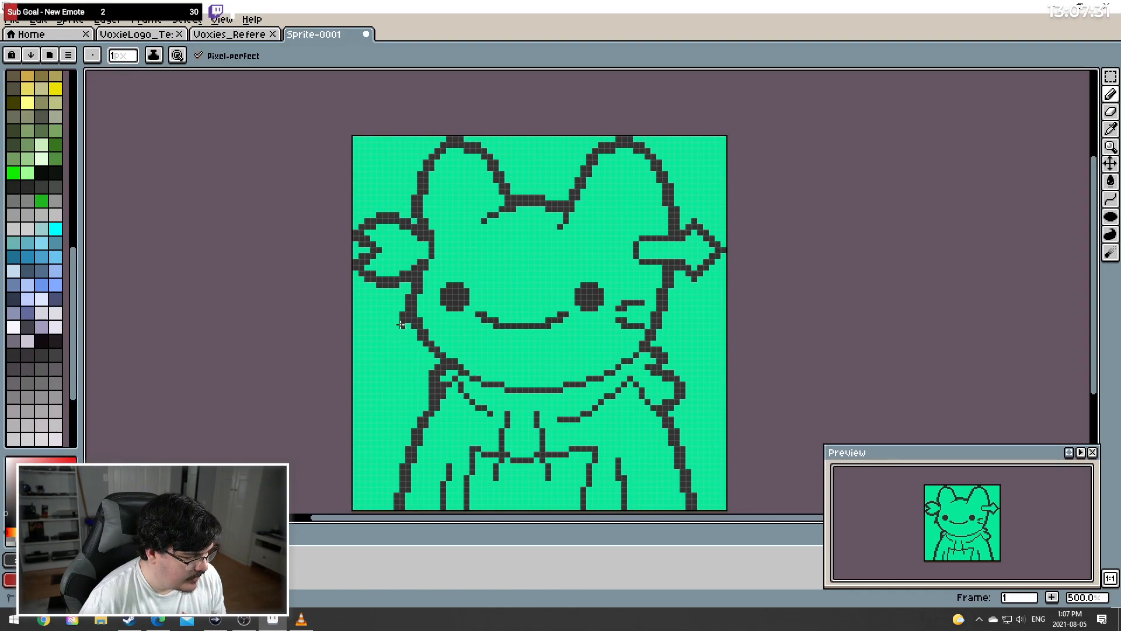
pyautogui.moveTo(390, 331); pyautogui.dragTo(407, 317)
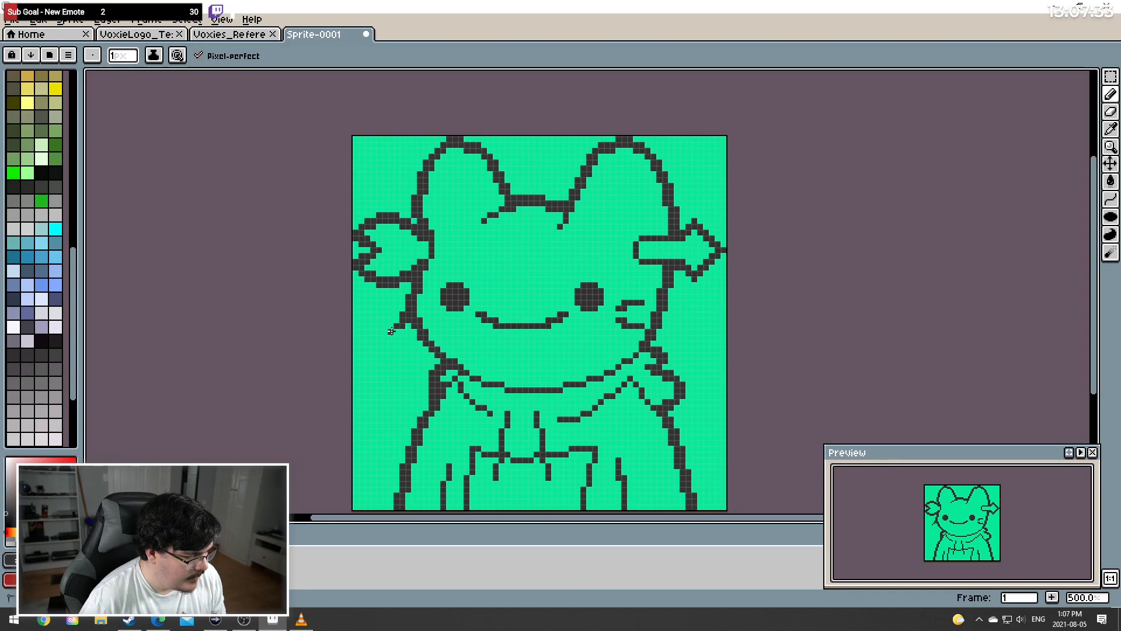
pyautogui.click(383, 302)
pyautogui.click(384, 297)
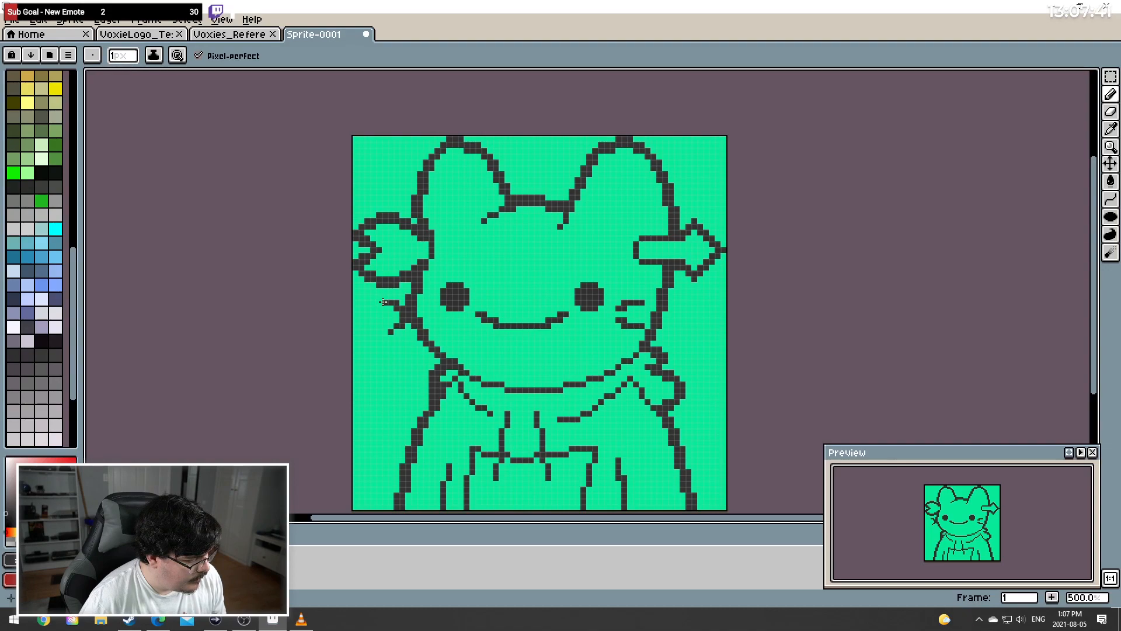
pyautogui.click(385, 302)
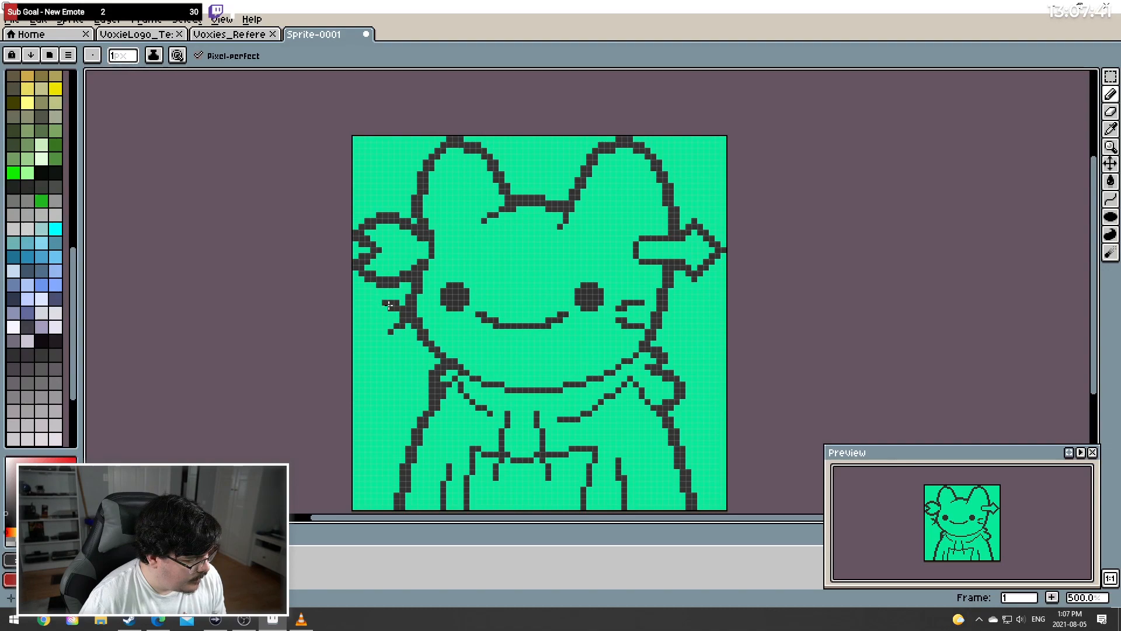
# Try to thicken the lower left whisker with extra pixels at its tip, and undo them
pyautogui.click(391, 337)
pyautogui.click(397, 332)
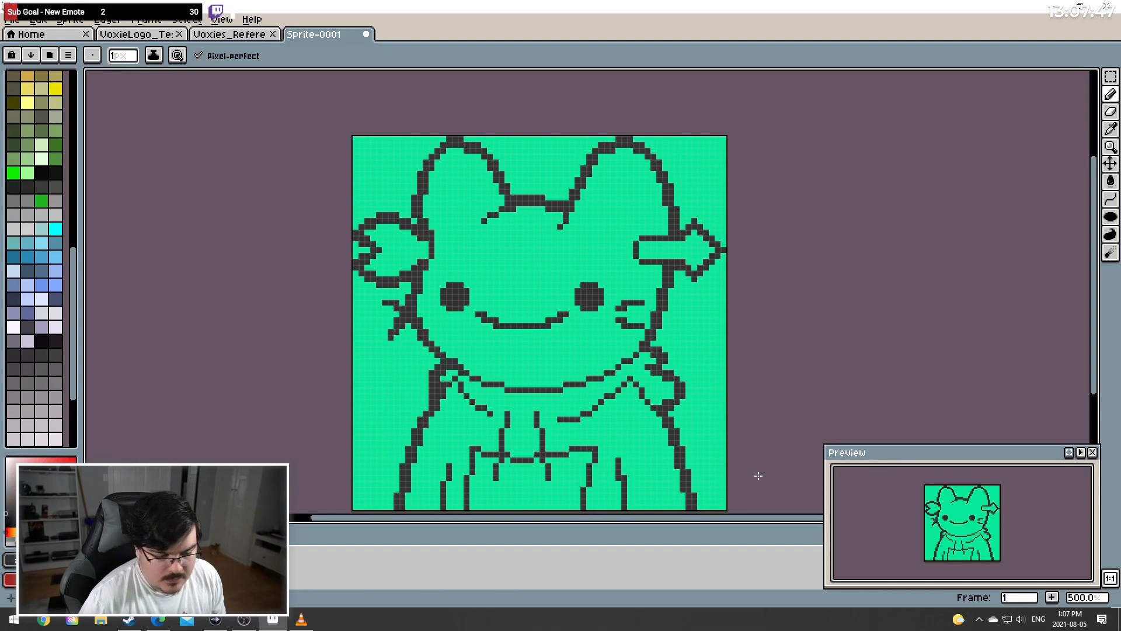
pyautogui.hotkey('ctrl', 'z')
pyautogui.hotkey('ctrl', 'z')
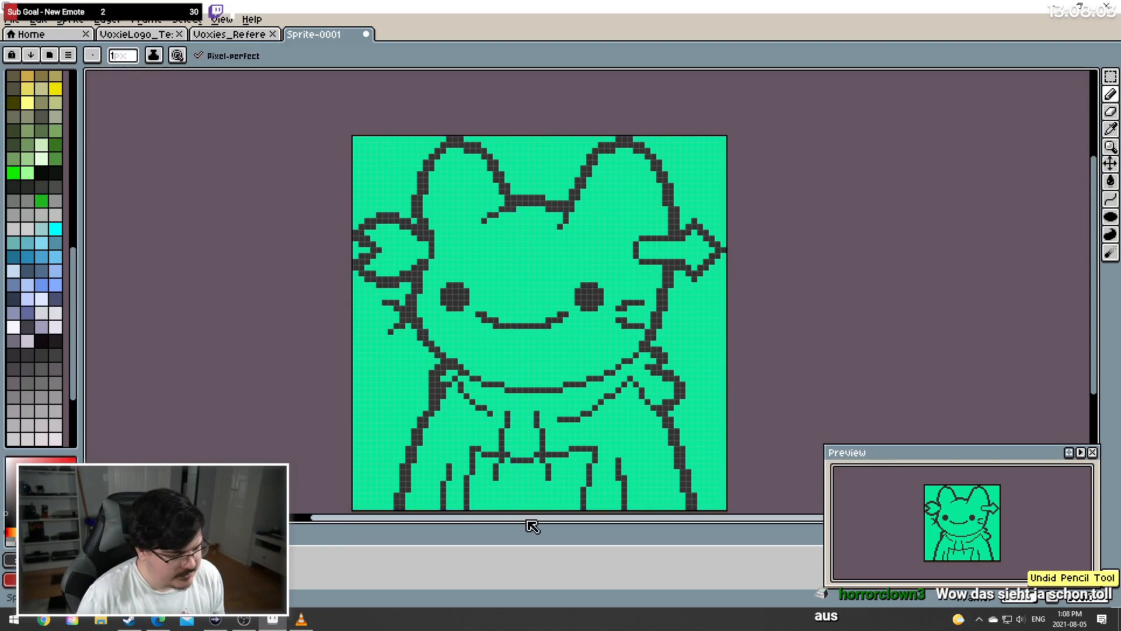
# Erase the lower part of the hoodie pocket's right edge and redraw it straight down to the canvas bottom with the Pencil
pyautogui.scroll(-1, 506, 190)
pyautogui.scroll(-1, 471, 291)
pyautogui.scroll(2, 484, 278)
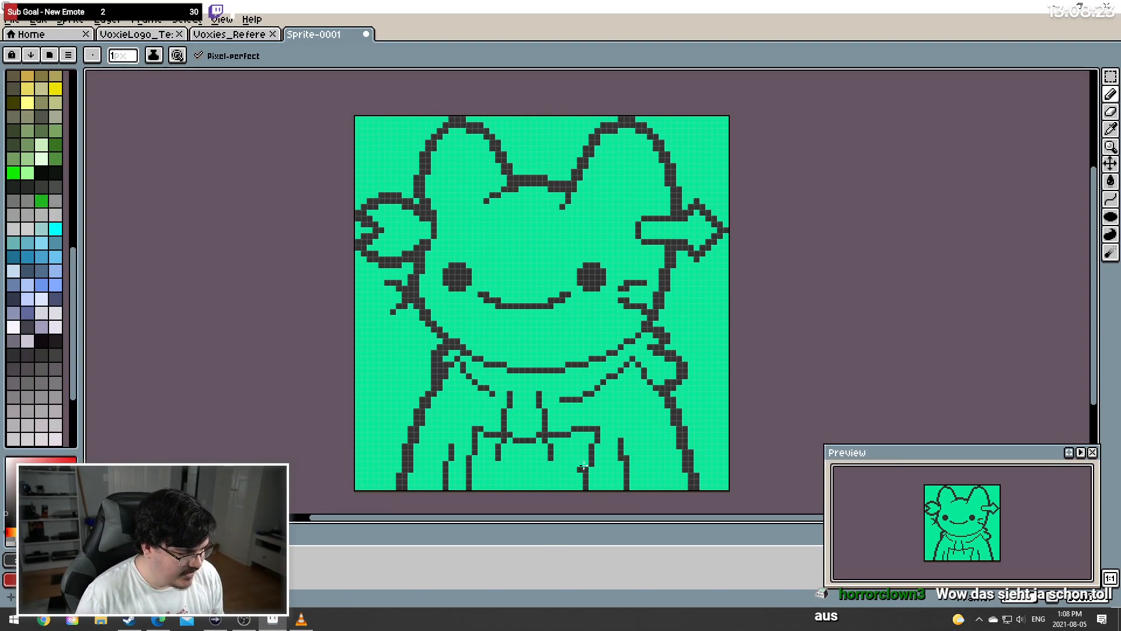
pyautogui.click(1110, 113)
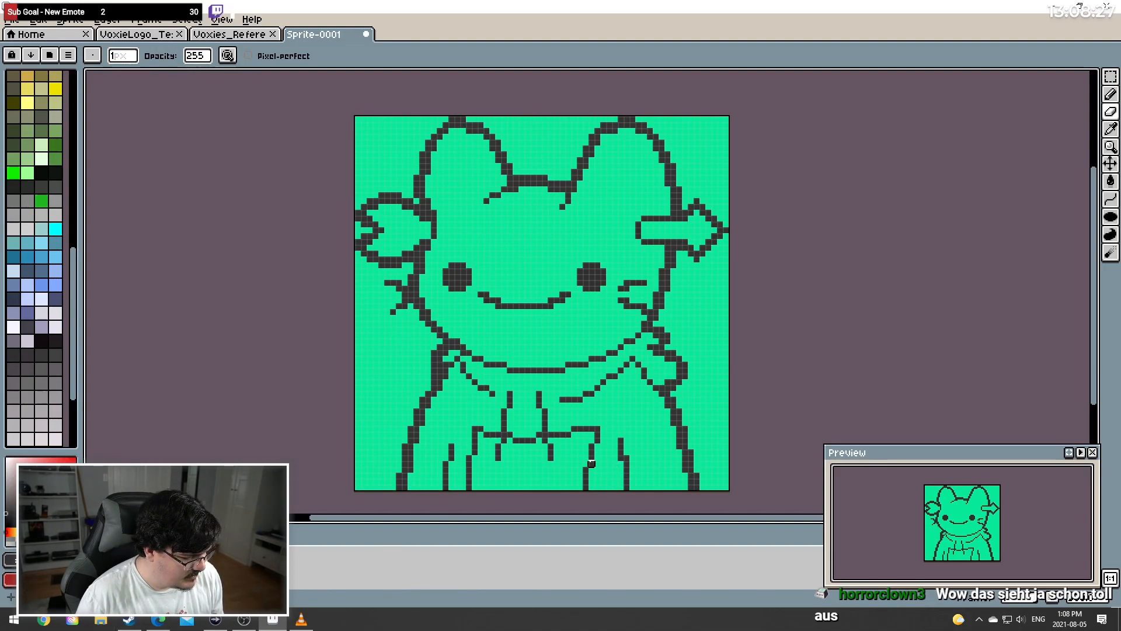
pyautogui.press('b')
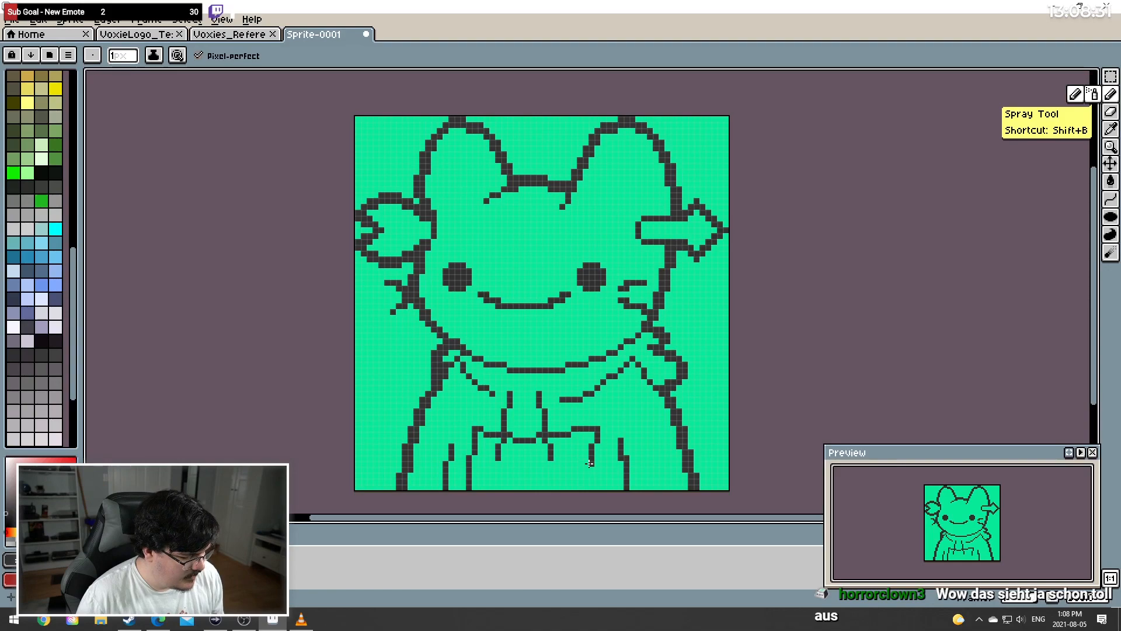
pyautogui.moveTo(591, 463); pyautogui.dragTo(590, 495)
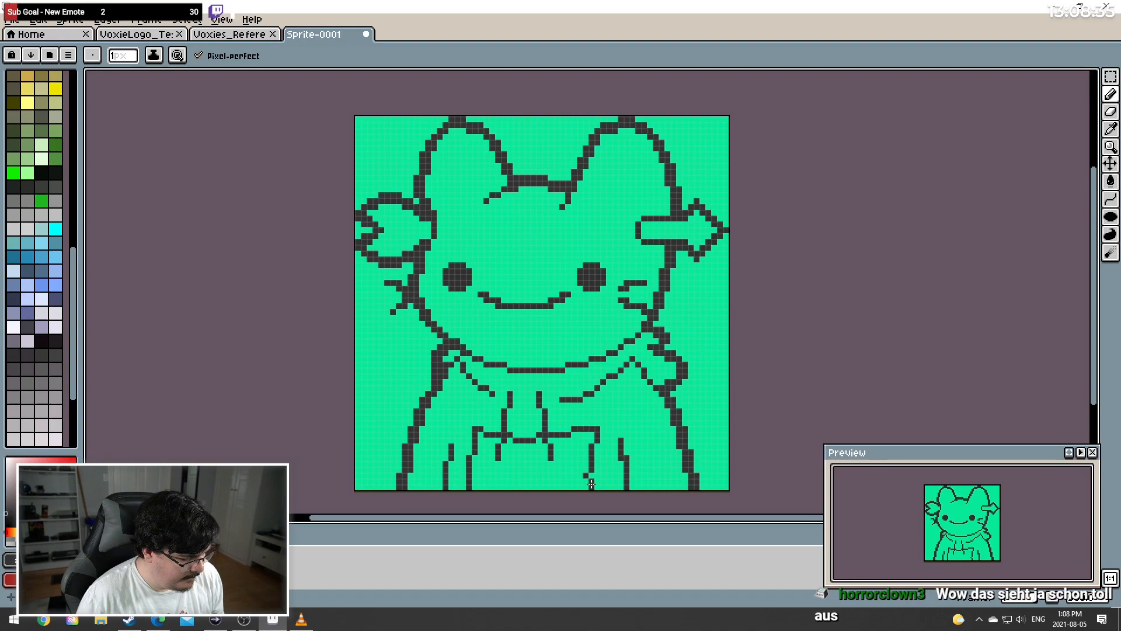
# Undo the stray pixels beside the hoodie pocket's right edge and extend that line to the canvas bottom with the Pencil
pyautogui.hotkey('ctrl', 'z')
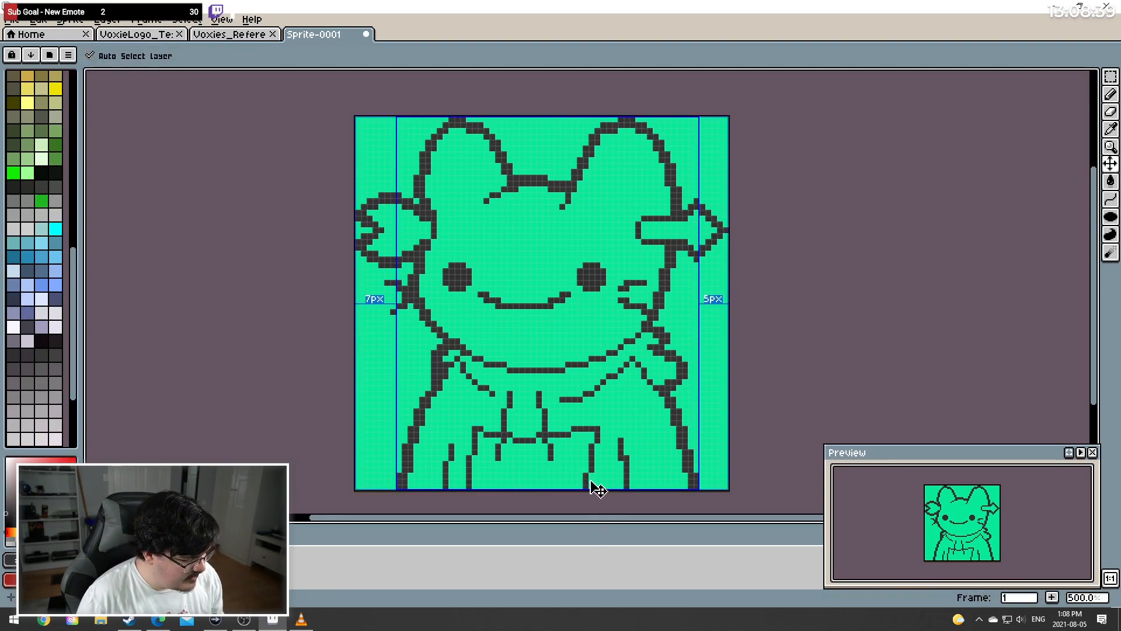
pyautogui.hotkey('ctrl', 'z')
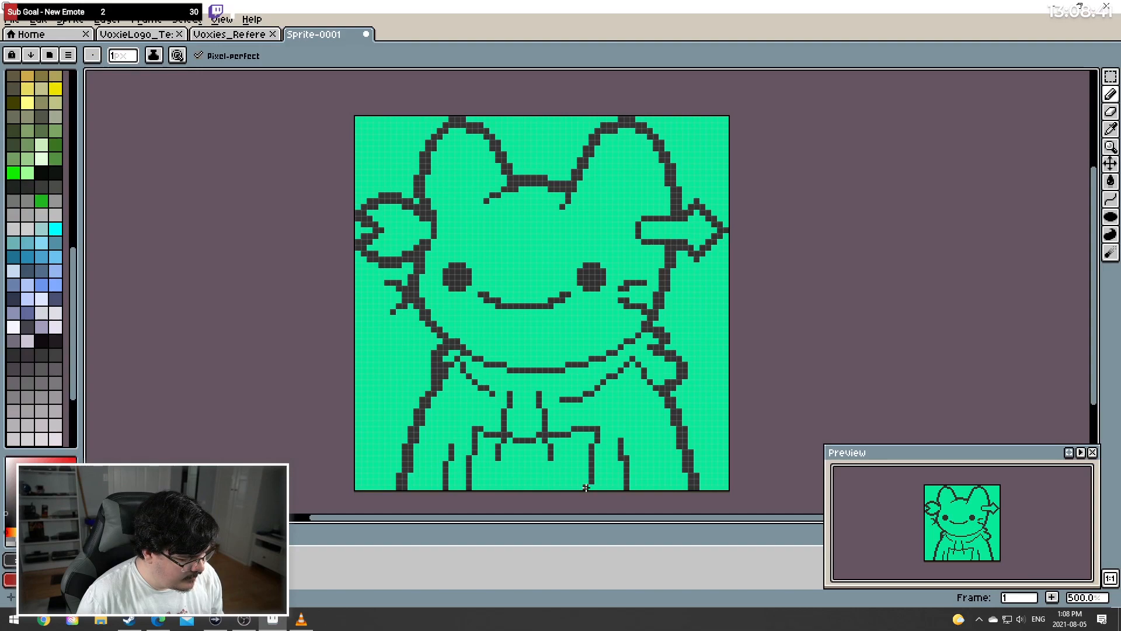
pyautogui.hotkey('ctrl', 'z')
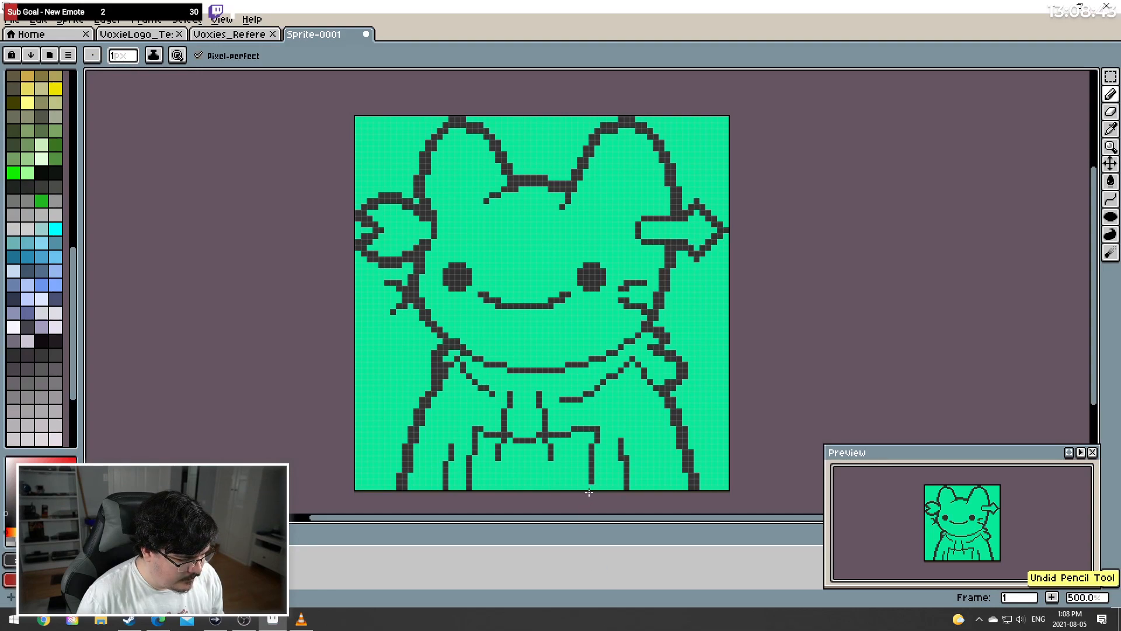
pyautogui.click(590, 488)
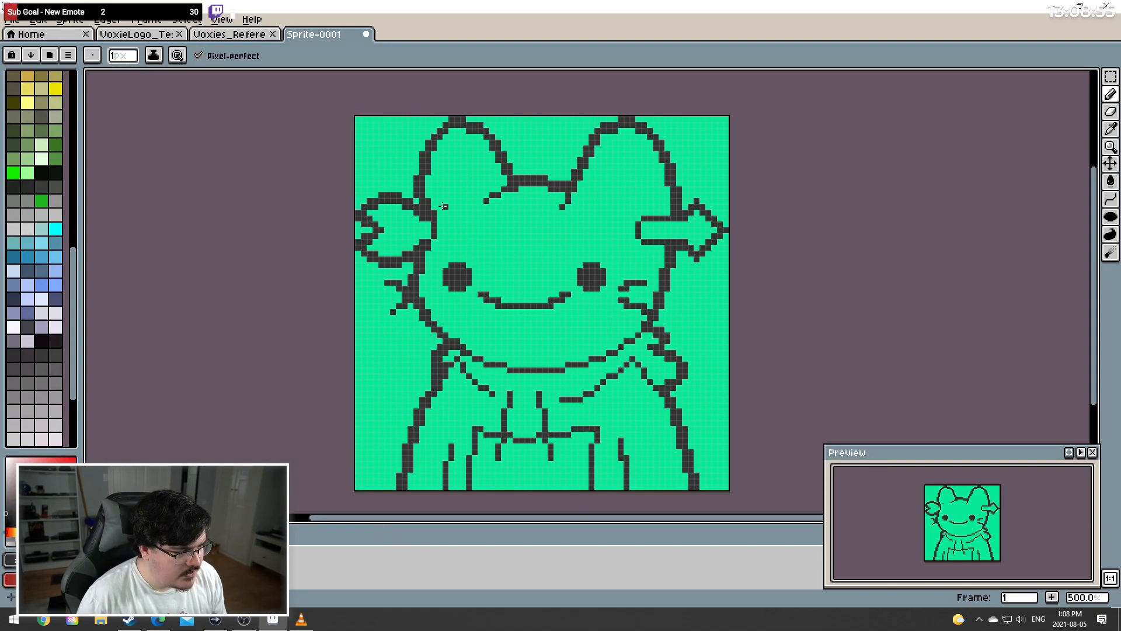
pyautogui.scroll(6, 585, 318)
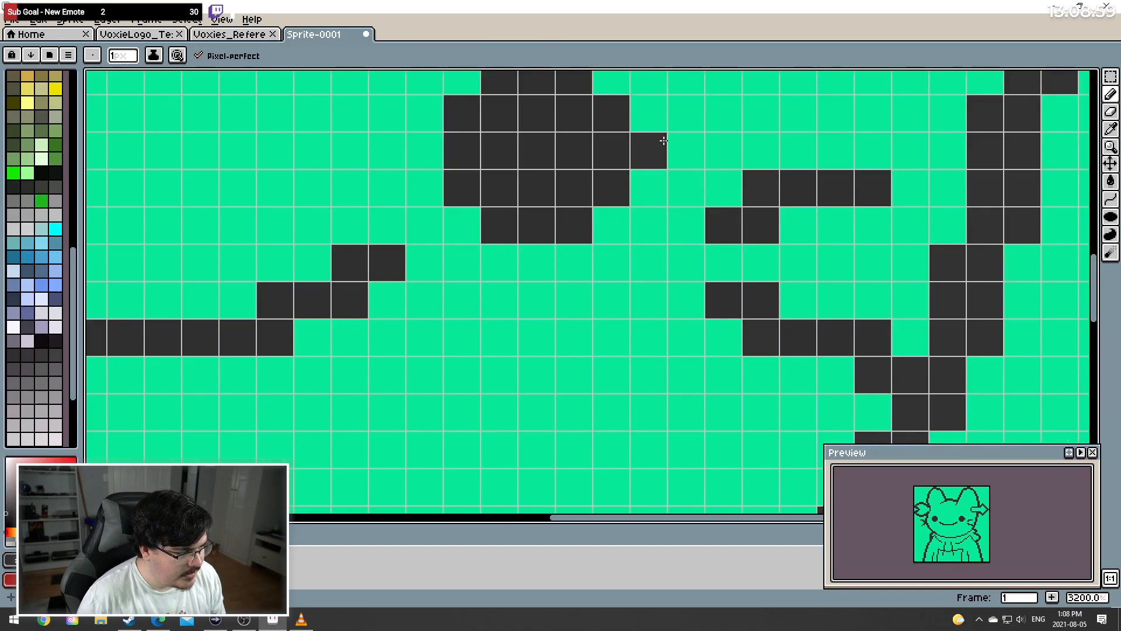
pyautogui.scroll(-6, 209, 331)
pyautogui.scroll(-1, 209, 330)
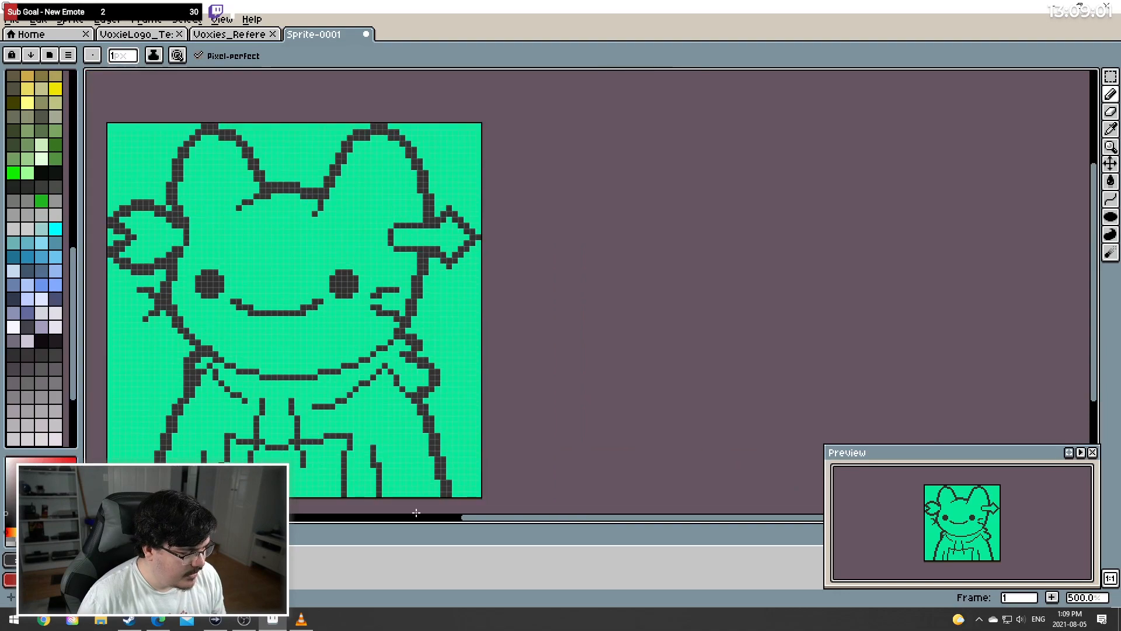
pyautogui.moveTo(508, 518); pyautogui.dragTo(383, 541)
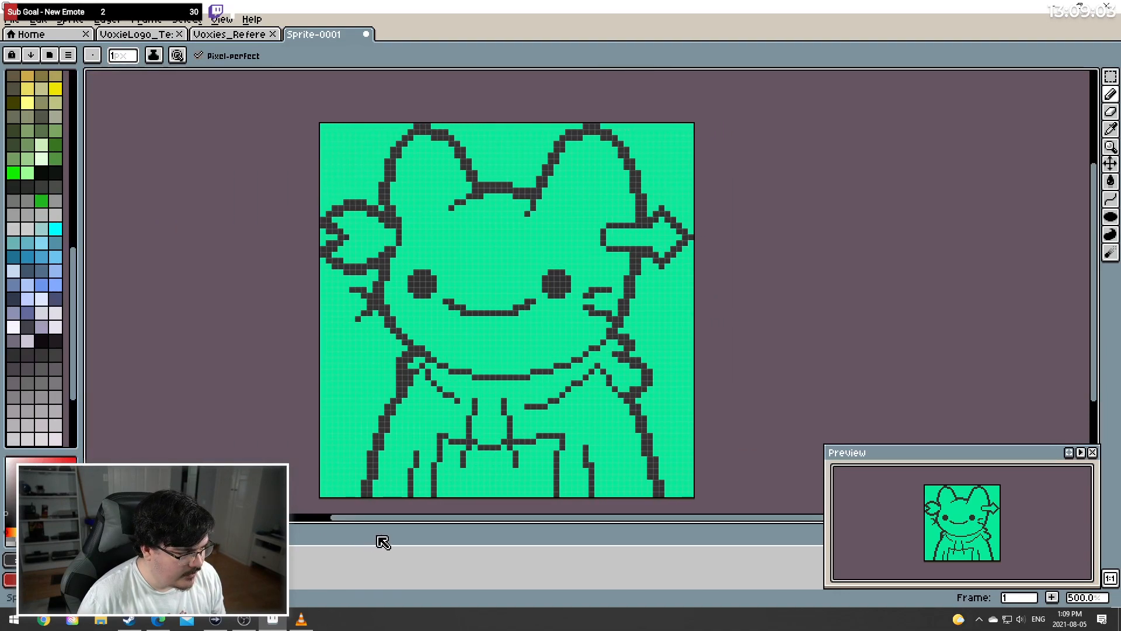
pyautogui.scroll(1, 455, 443)
pyautogui.scroll(-1, 467, 445)
pyautogui.moveTo(1094, 245); pyautogui.dragTo(1096, 256)
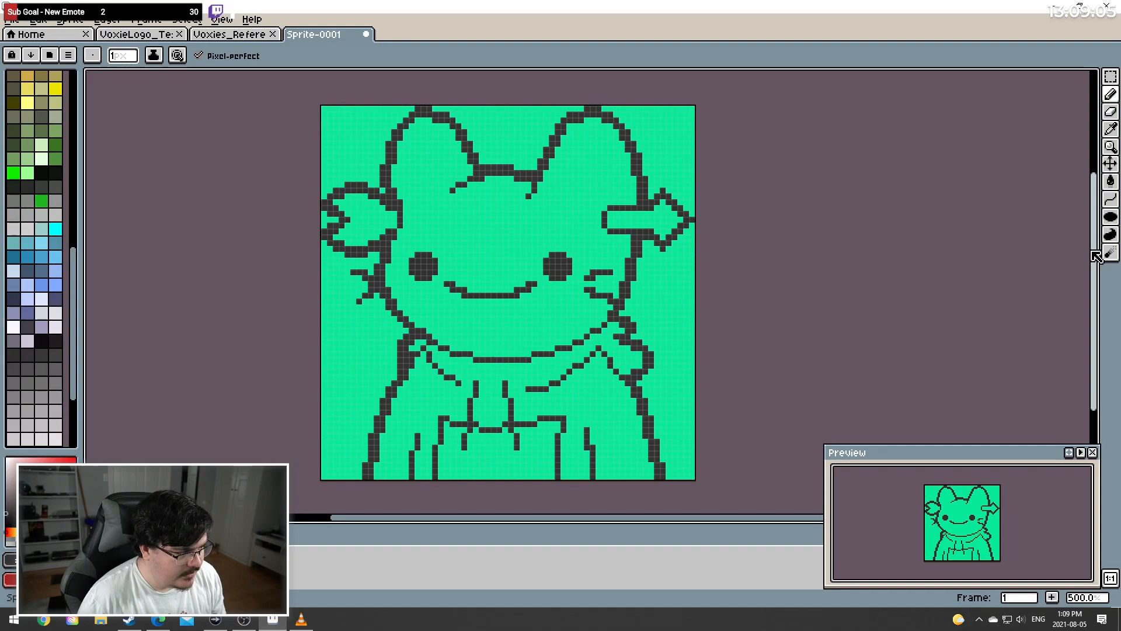
# Hide the pixel grid to view the line art without it, and show the pixel grid again
pyautogui.click(147, 20)
pyautogui.moveTo(193, 23)
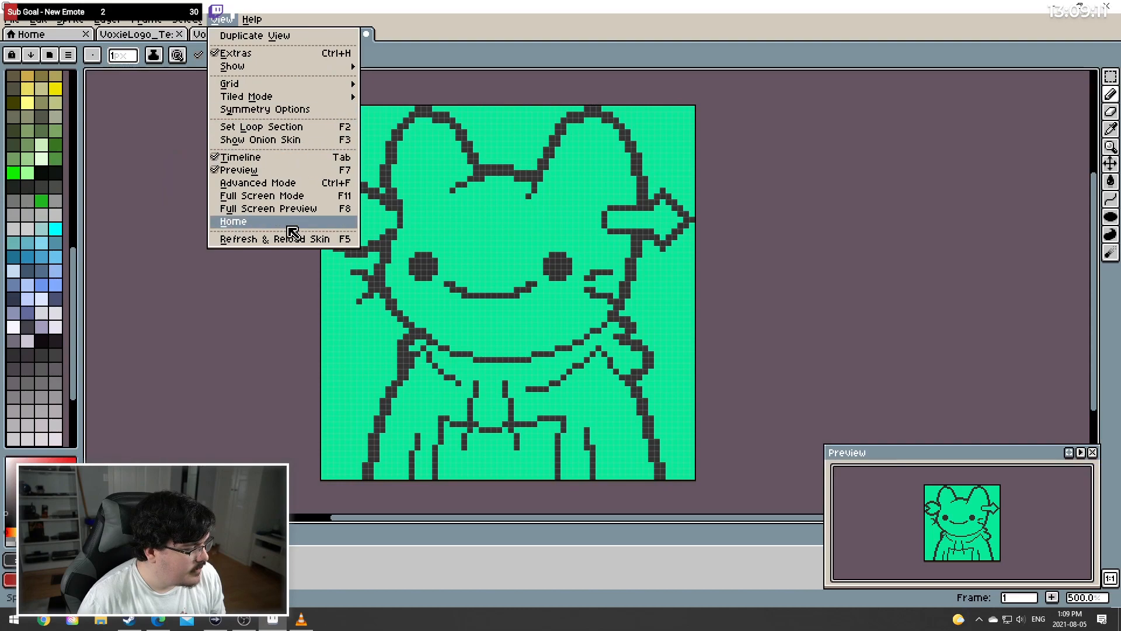
pyautogui.moveTo(313, 67)
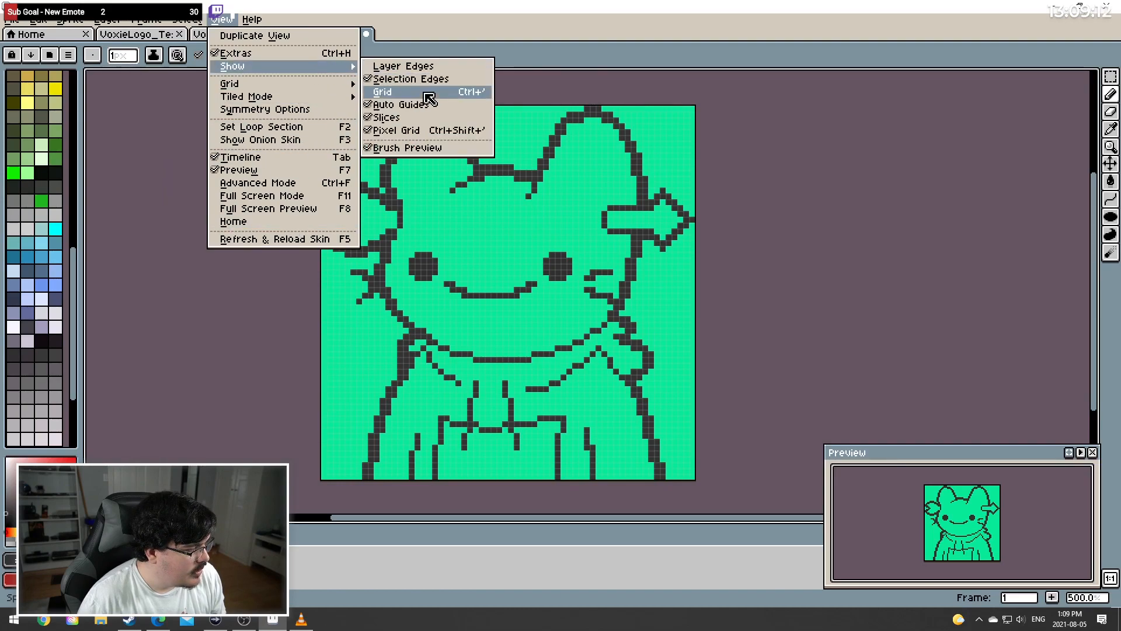
pyautogui.click(413, 130)
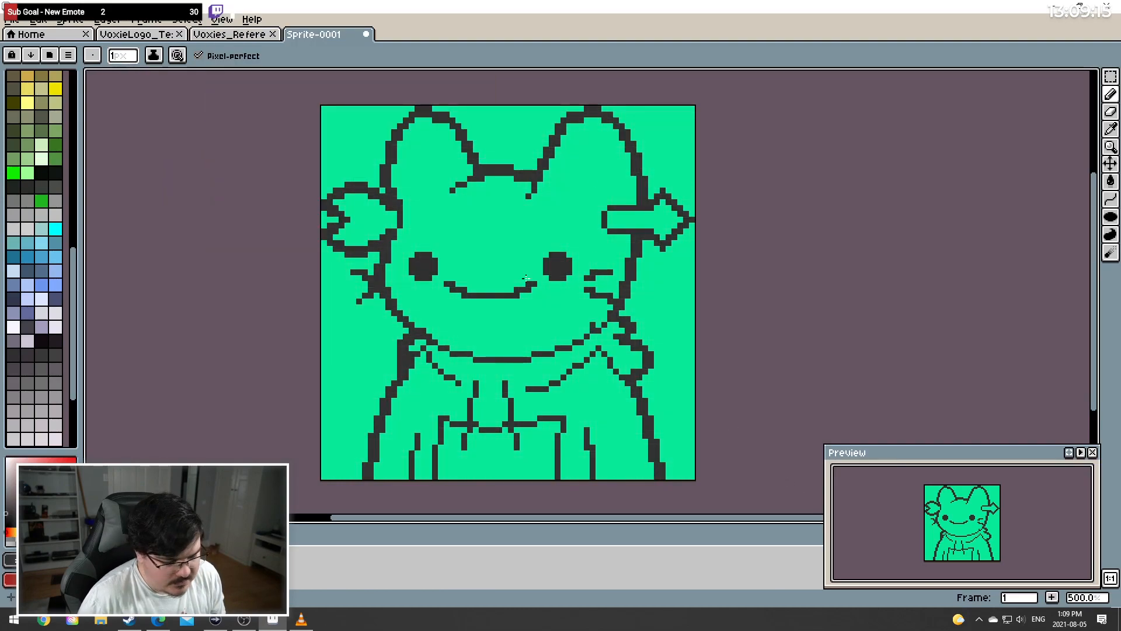
pyautogui.click(199, 20)
pyautogui.moveTo(166, 21)
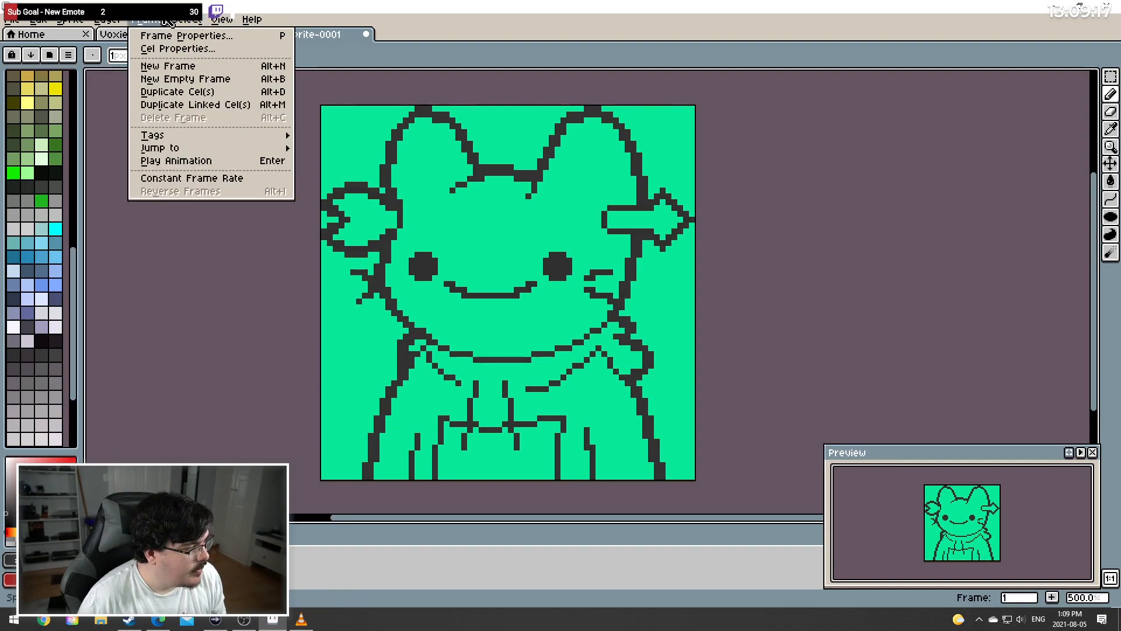
pyautogui.moveTo(222, 20)
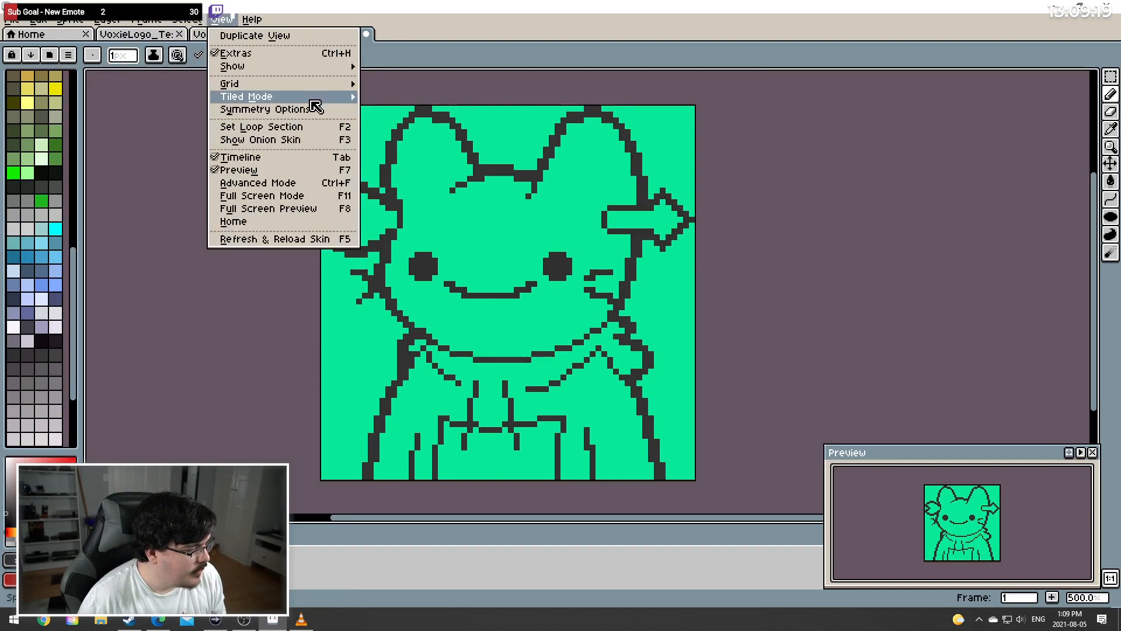
pyautogui.moveTo(318, 69)
pyautogui.click(443, 146)
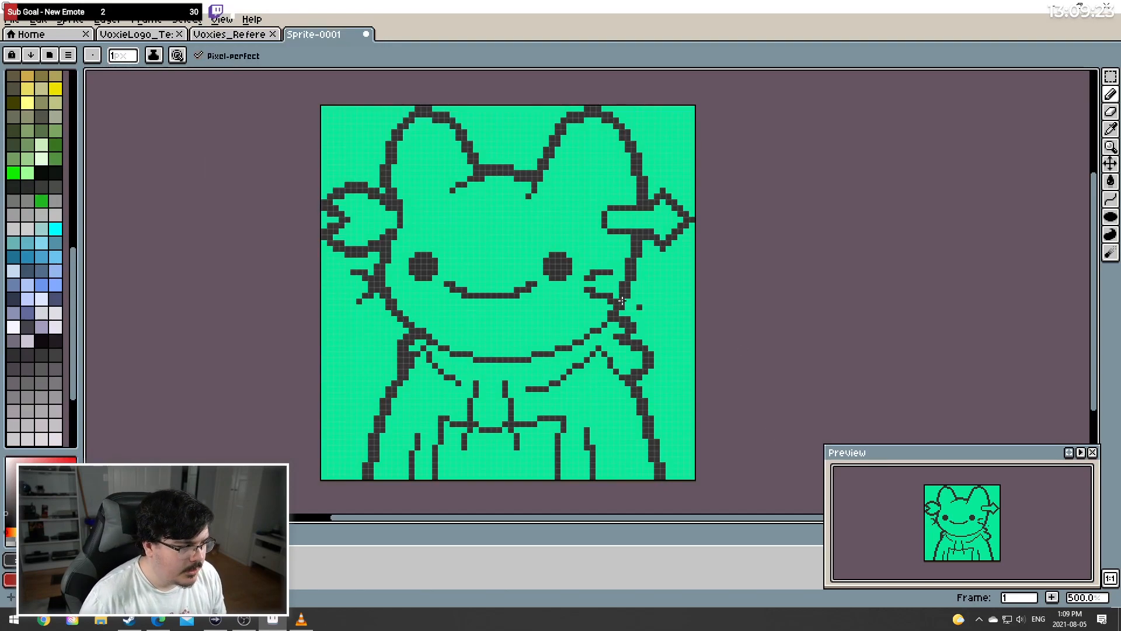
pyautogui.scroll(1, 429, 283)
pyautogui.scroll(-1, 430, 282)
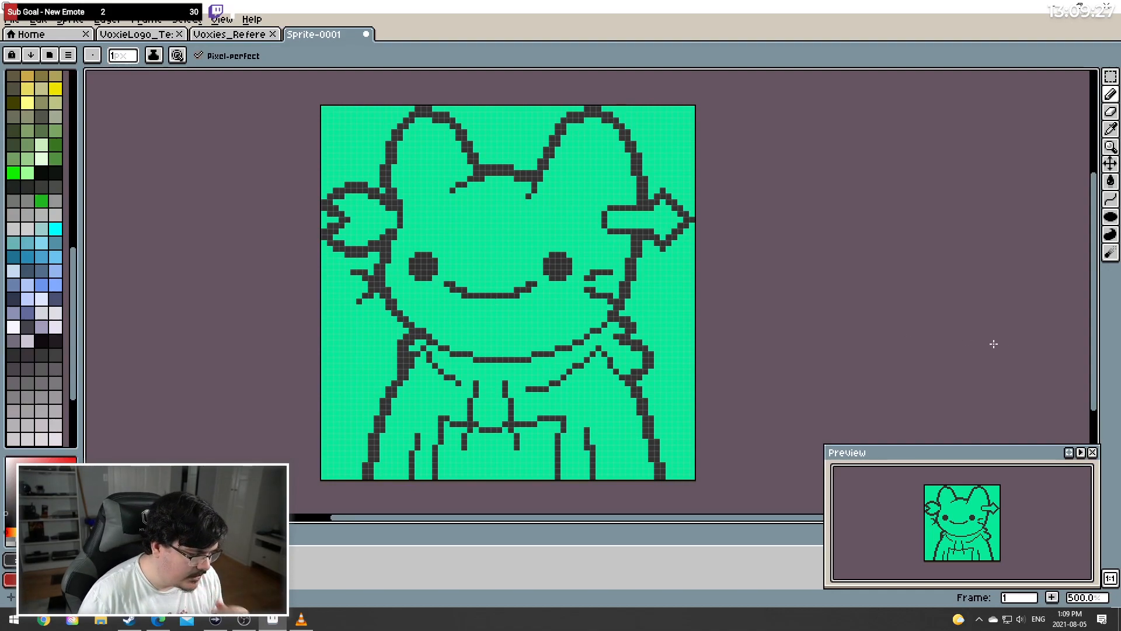
pyautogui.click(1115, 96)
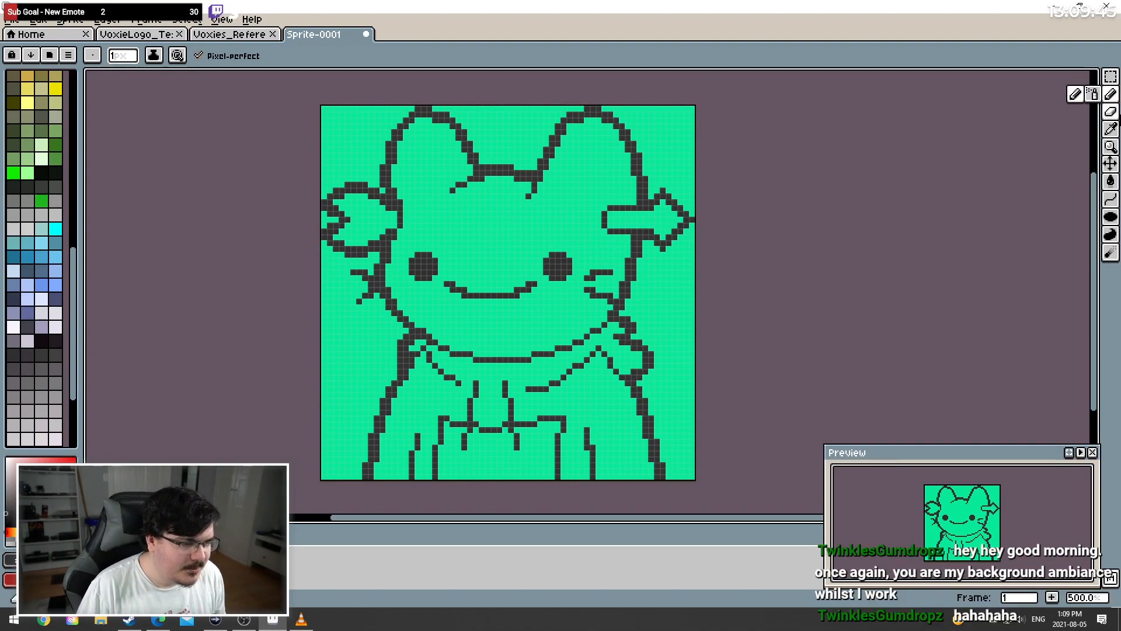
pyautogui.click(1114, 94)
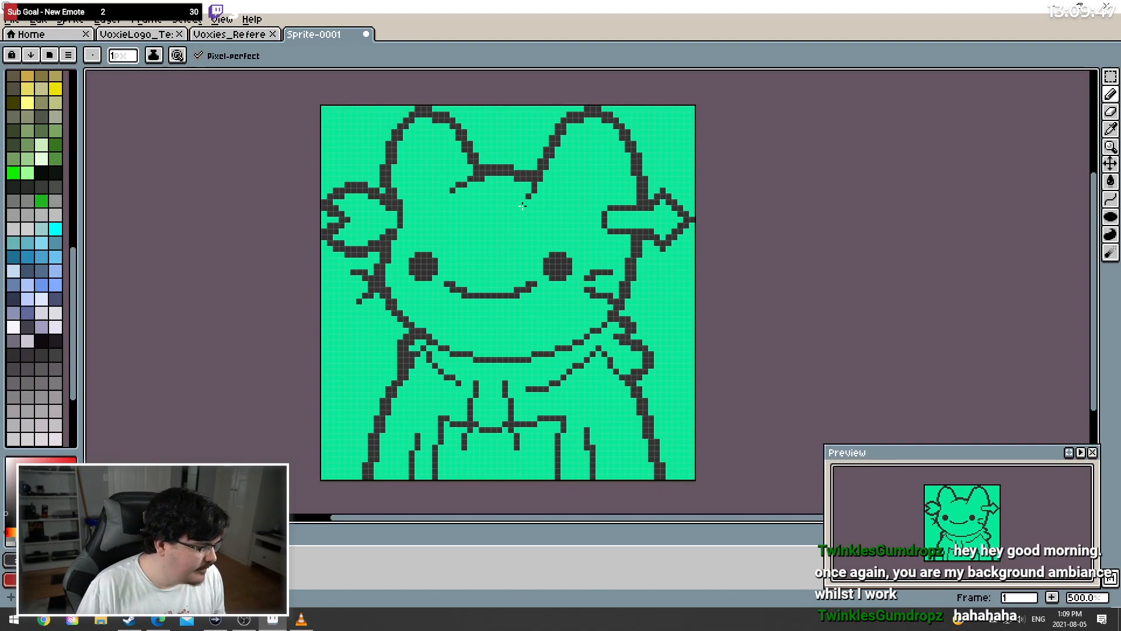
pyautogui.scroll(-1, 558, 300)
pyautogui.scroll(1, 558, 300)
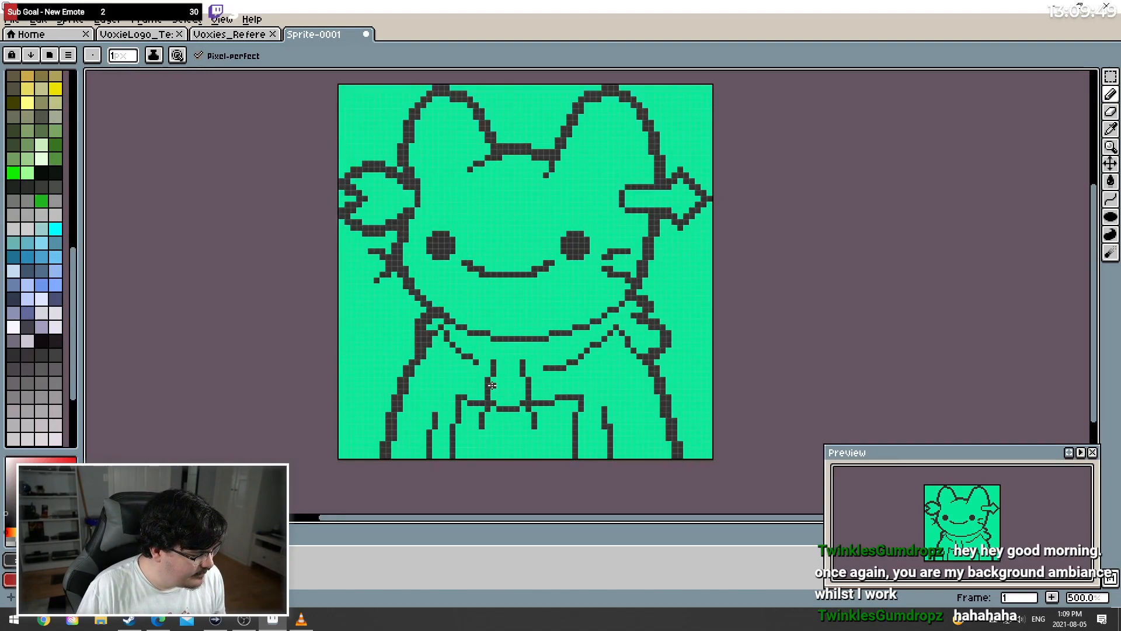
pyautogui.moveTo(1098, 211); pyautogui.dragTo(1101, 186)
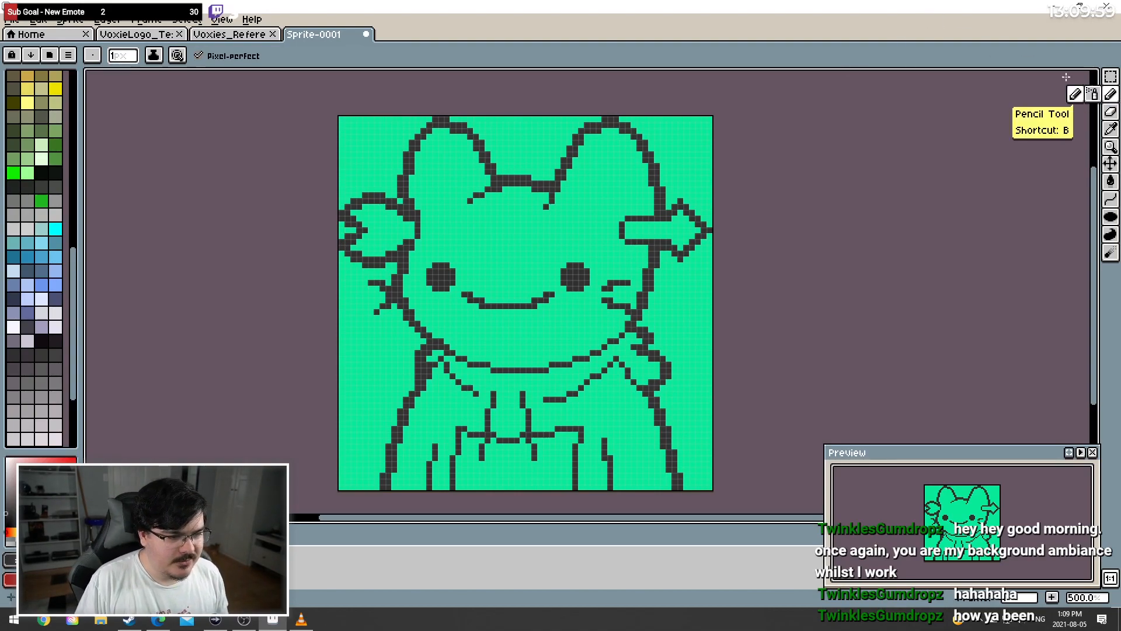
pyautogui.click(1112, 98)
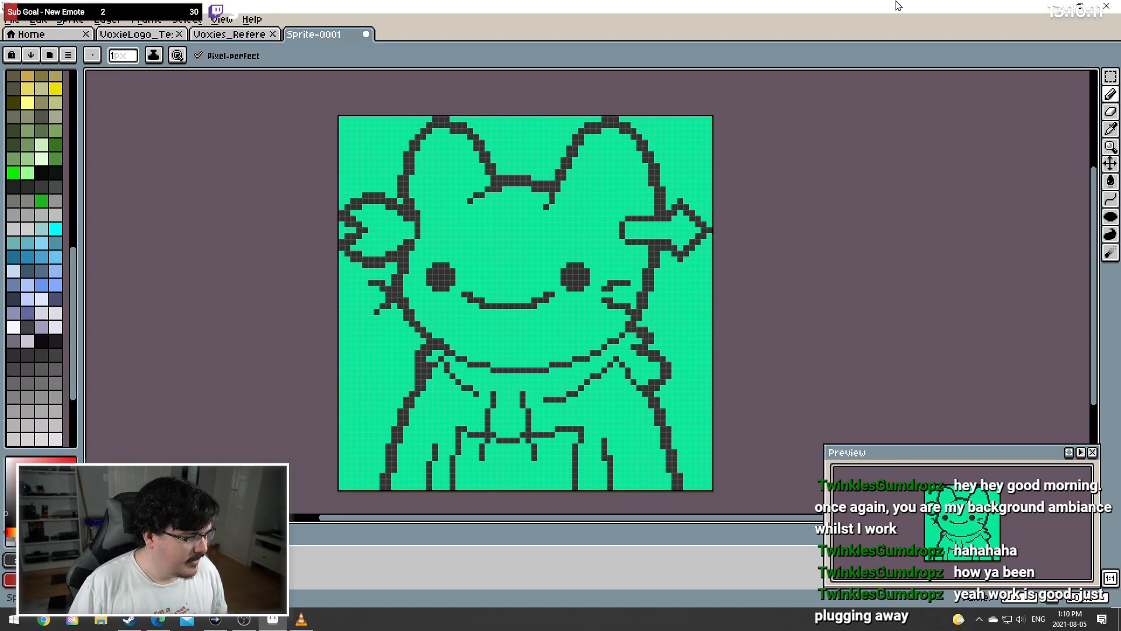
pyautogui.click(1111, 98)
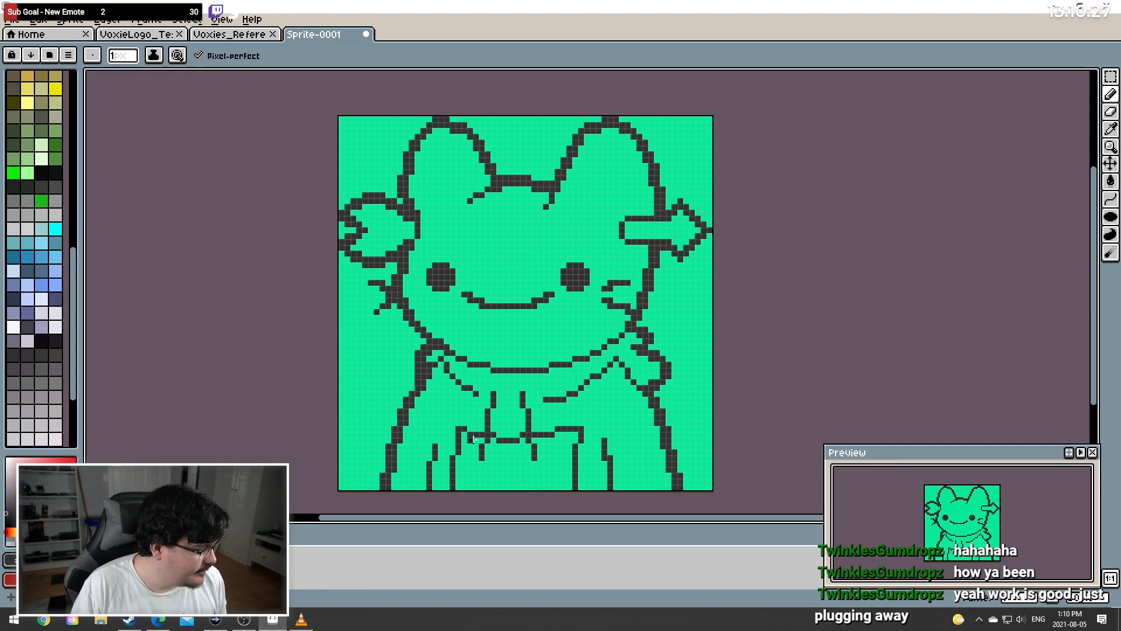
pyautogui.scroll(-1, 470, 493)
pyautogui.scroll(1, 470, 493)
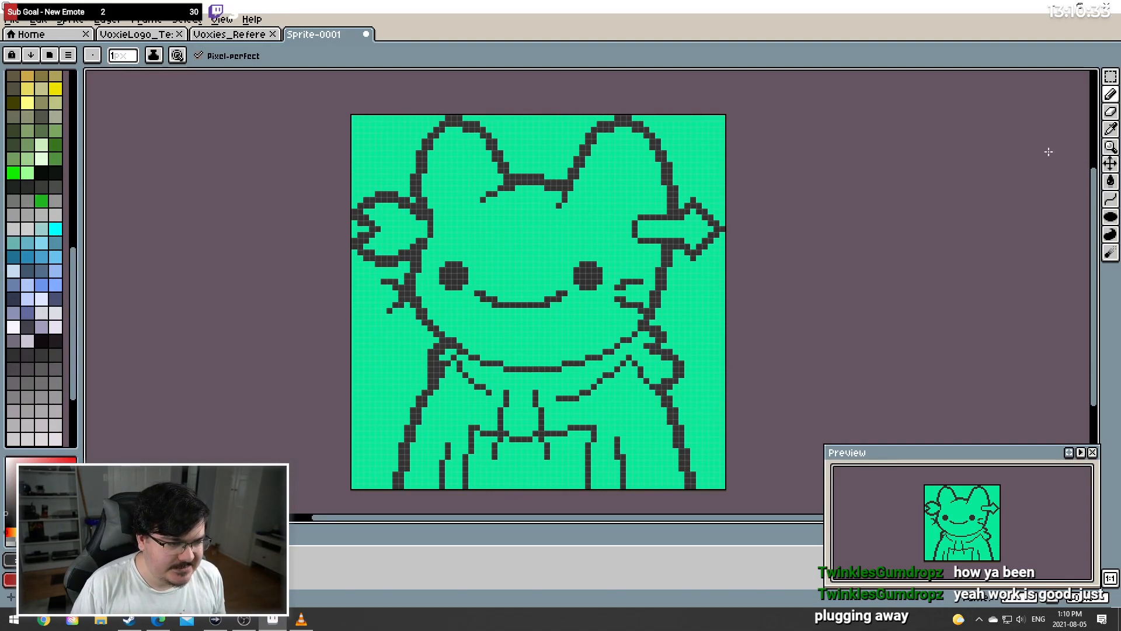
# Choose the Paint Bucket and a light blue palette colour for the cat's face, and check the Cool Cat #917 reference picture
pyautogui.click(1113, 184)
pyautogui.click(425, 480)
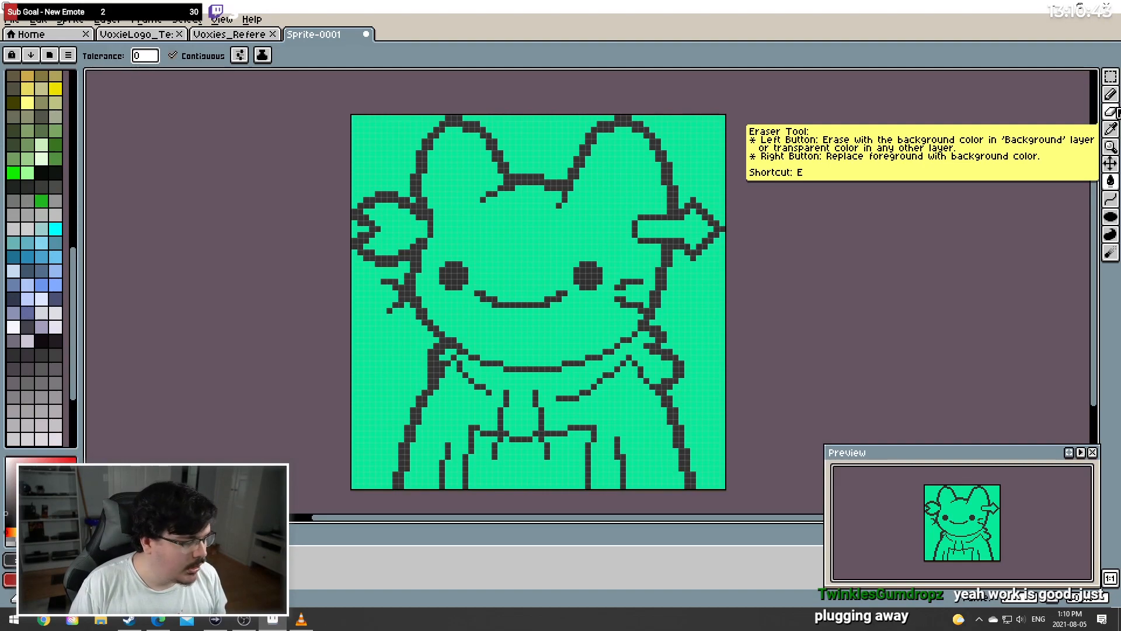
pyautogui.scroll(2, 47, 311)
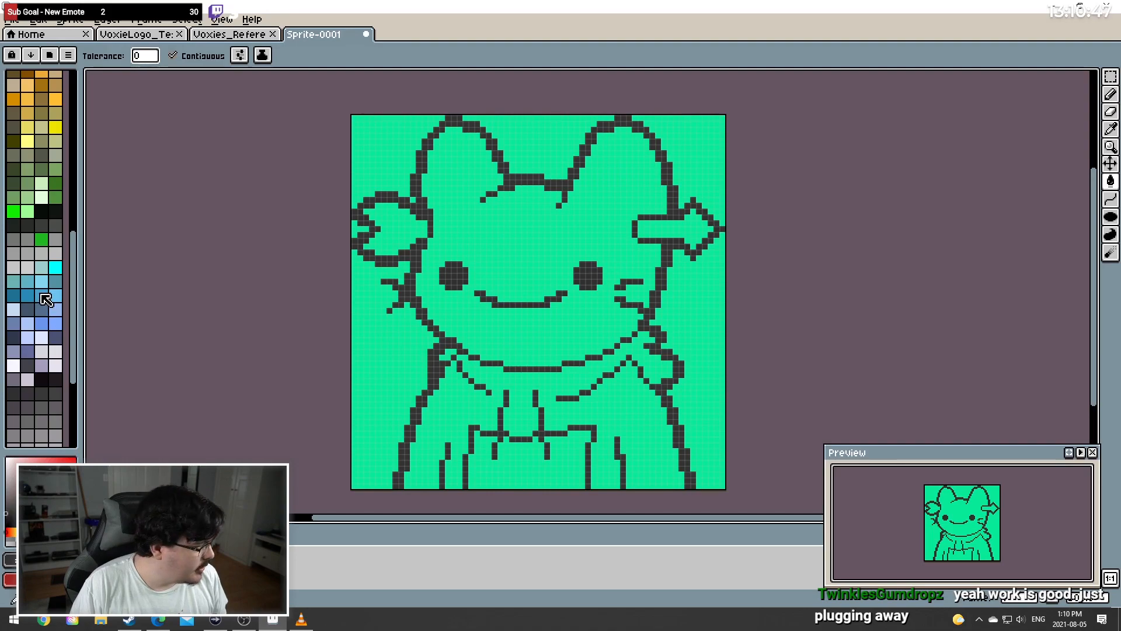
pyautogui.click(55, 296)
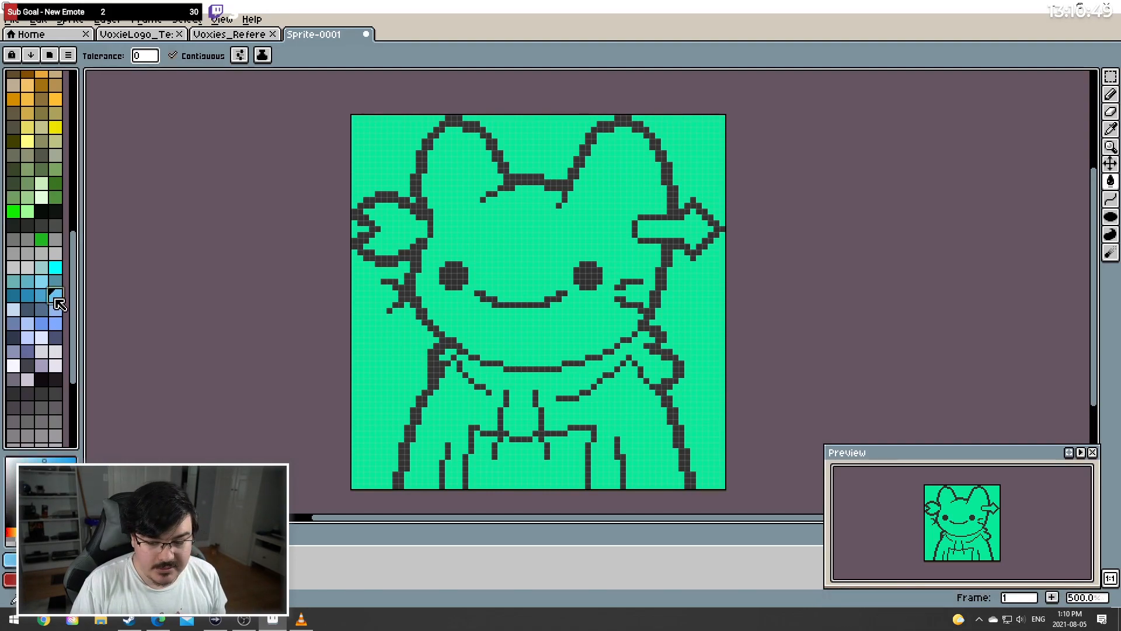
pyautogui.moveTo(1120, 146); pyautogui.dragTo(437, 38)
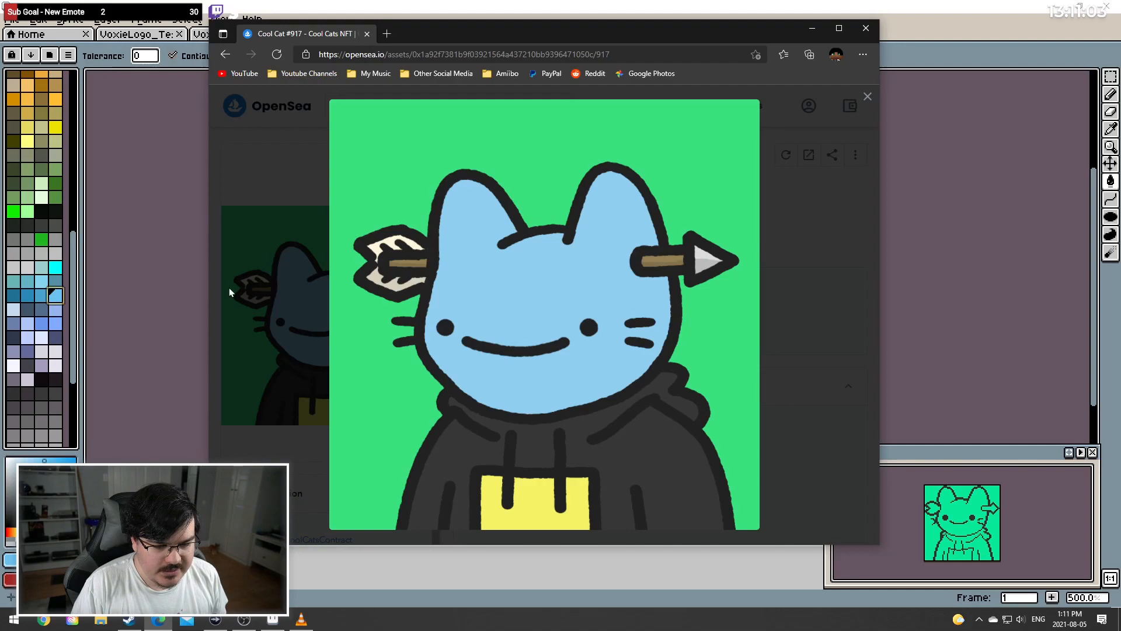
pyautogui.click(811, 28)
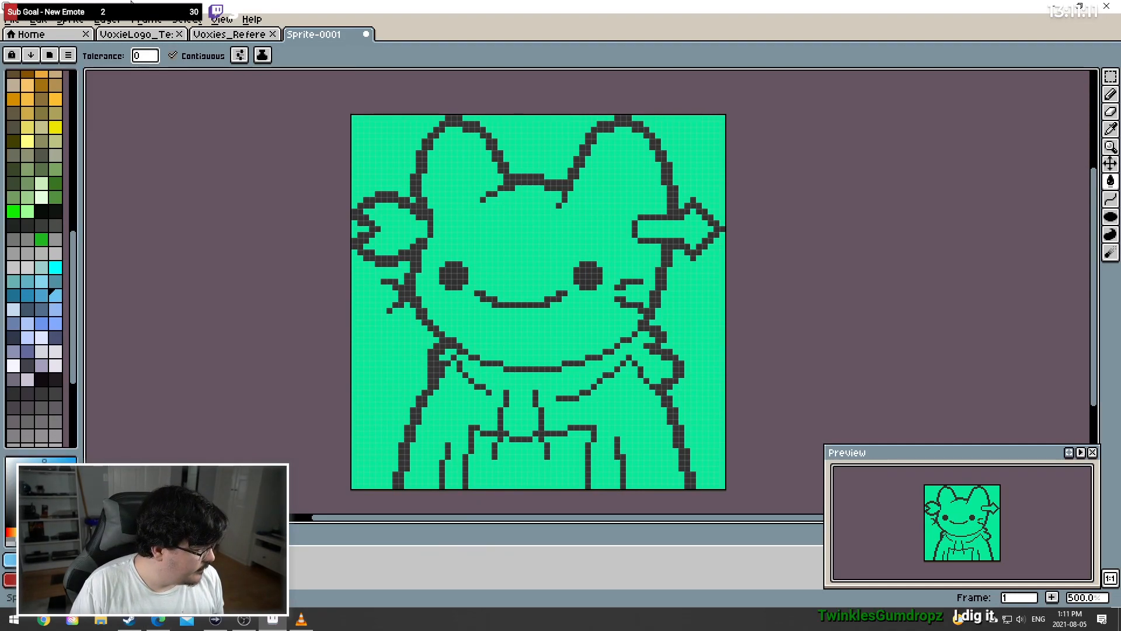
# Add a new layer to the sprite and make the Pencil the active tool, with light blue kept as its colour
pyautogui.click(110, 20)
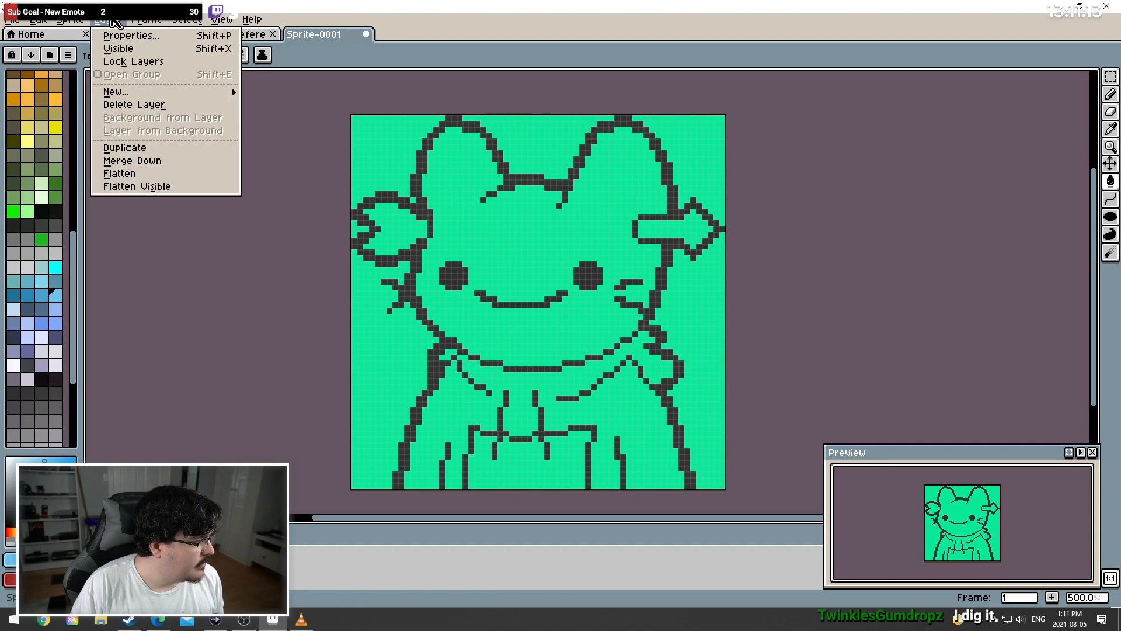
pyautogui.moveTo(201, 92)
pyautogui.click(351, 91)
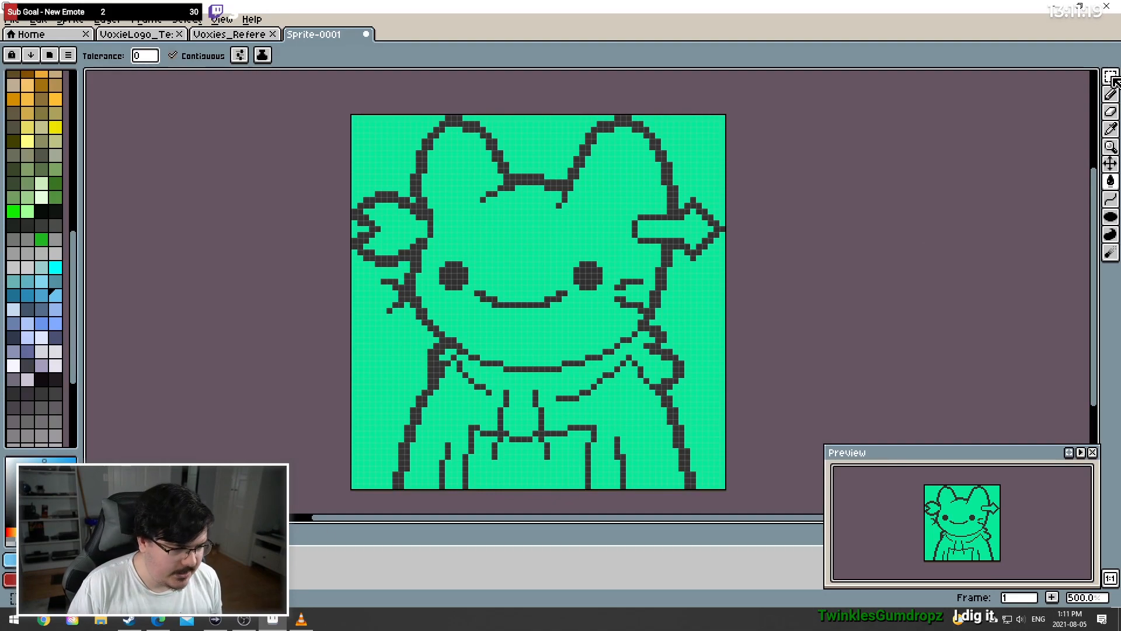
pyautogui.moveTo(1112, 185)
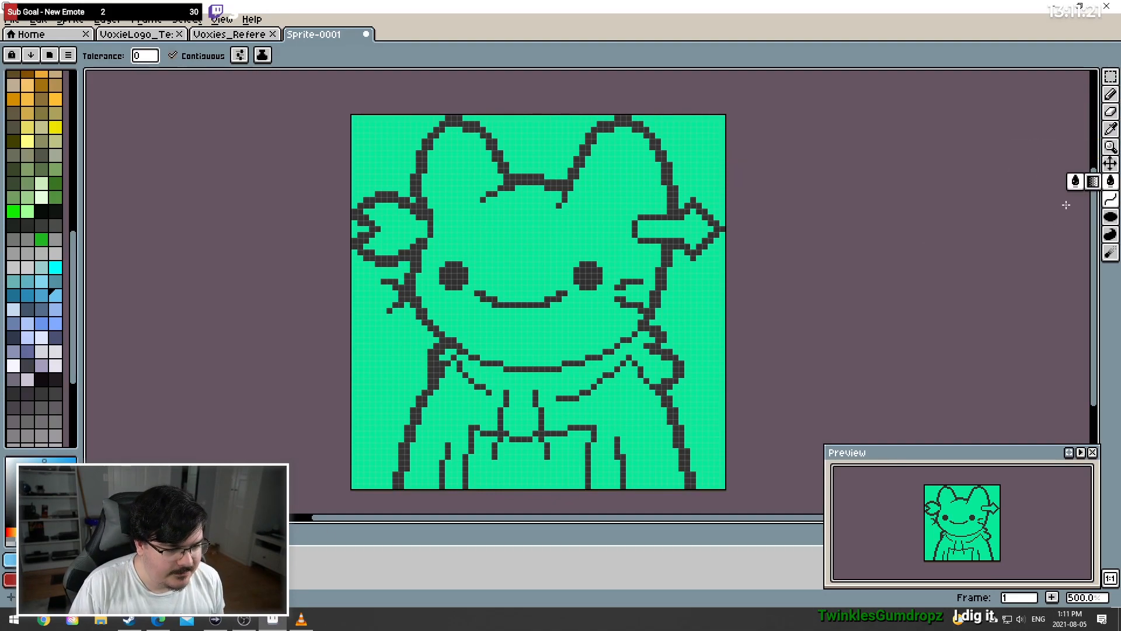
pyautogui.click(1111, 94)
pyautogui.click(1111, 218)
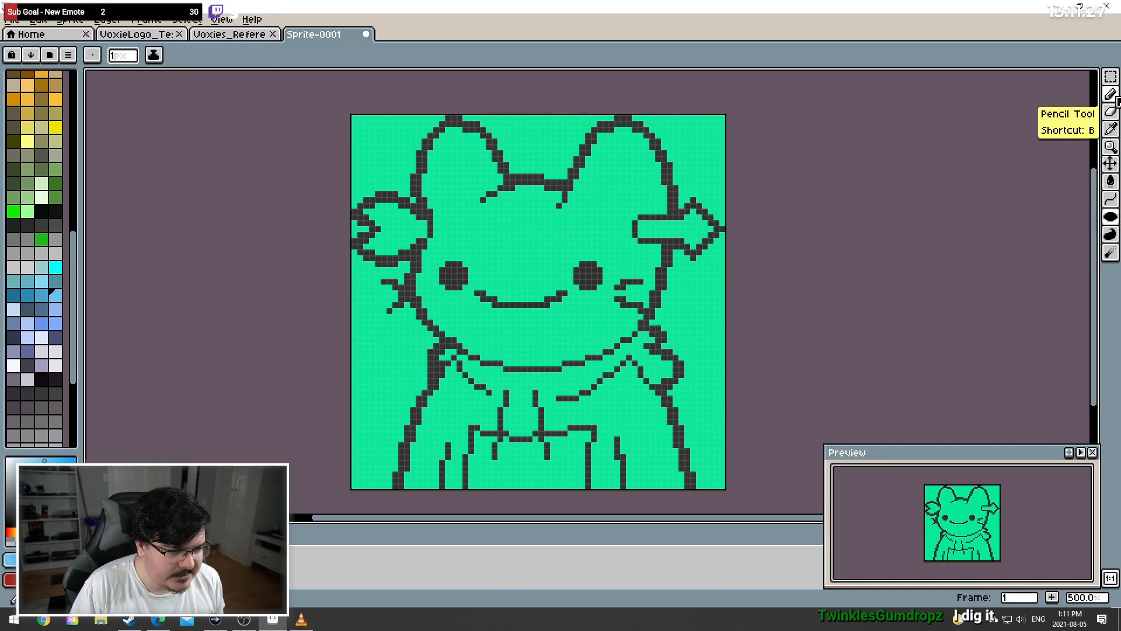
pyautogui.click(1111, 97)
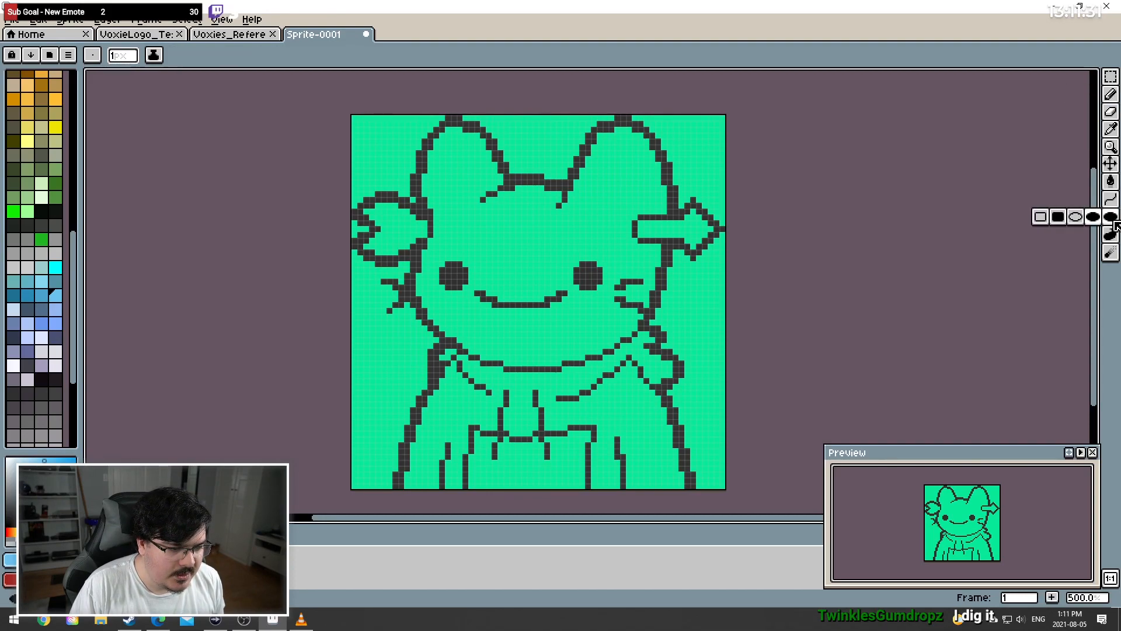
pyautogui.click(1110, 181)
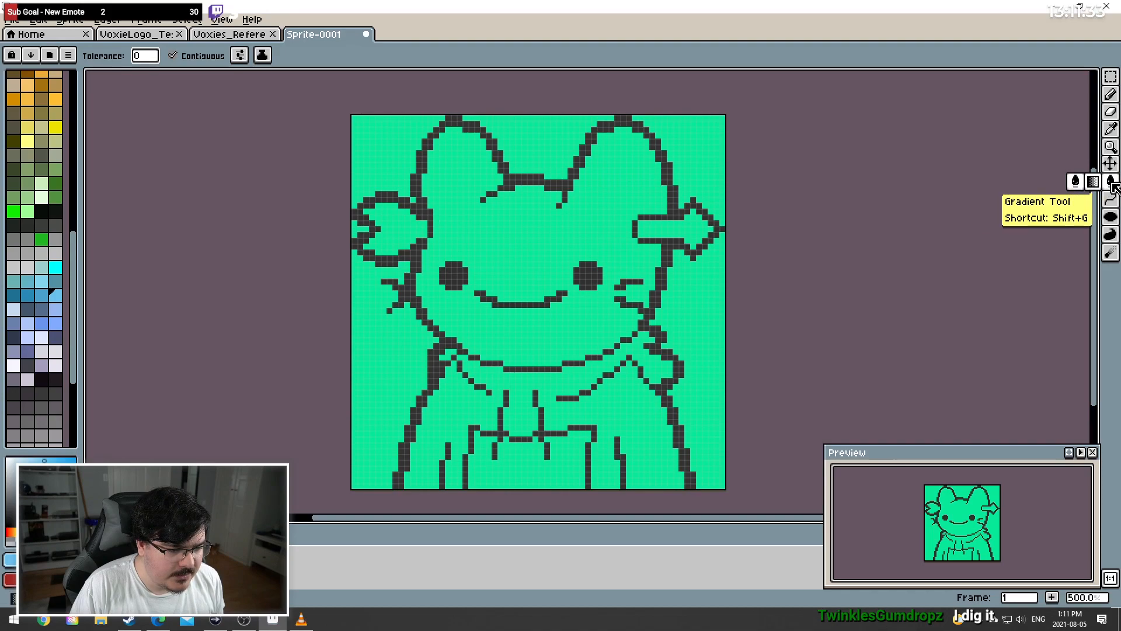
pyautogui.click(1111, 100)
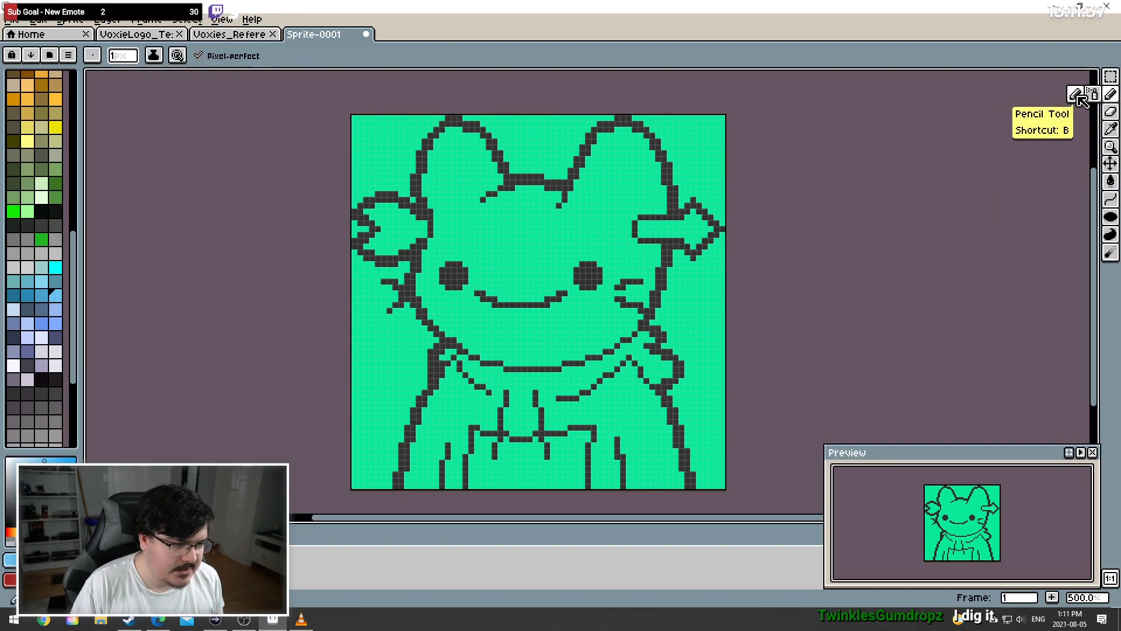
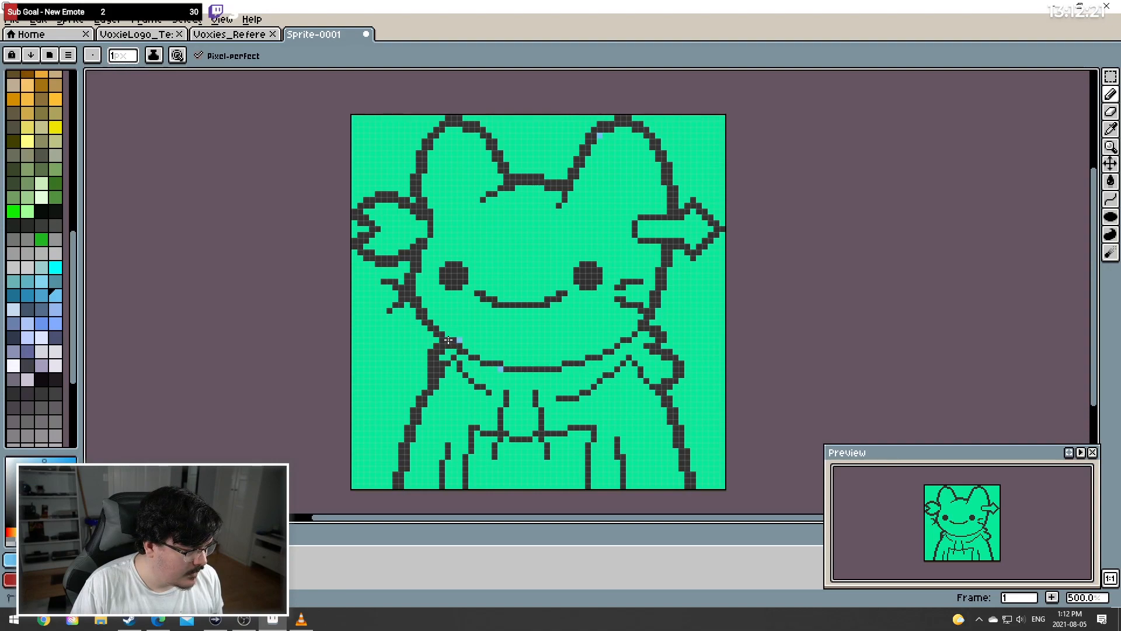
# Undo the last stray pixel and dot light blue pixels with the Pencil into the inner corners of the face and ear outline's left side
pyautogui.hotkey('ctrl', 'z')
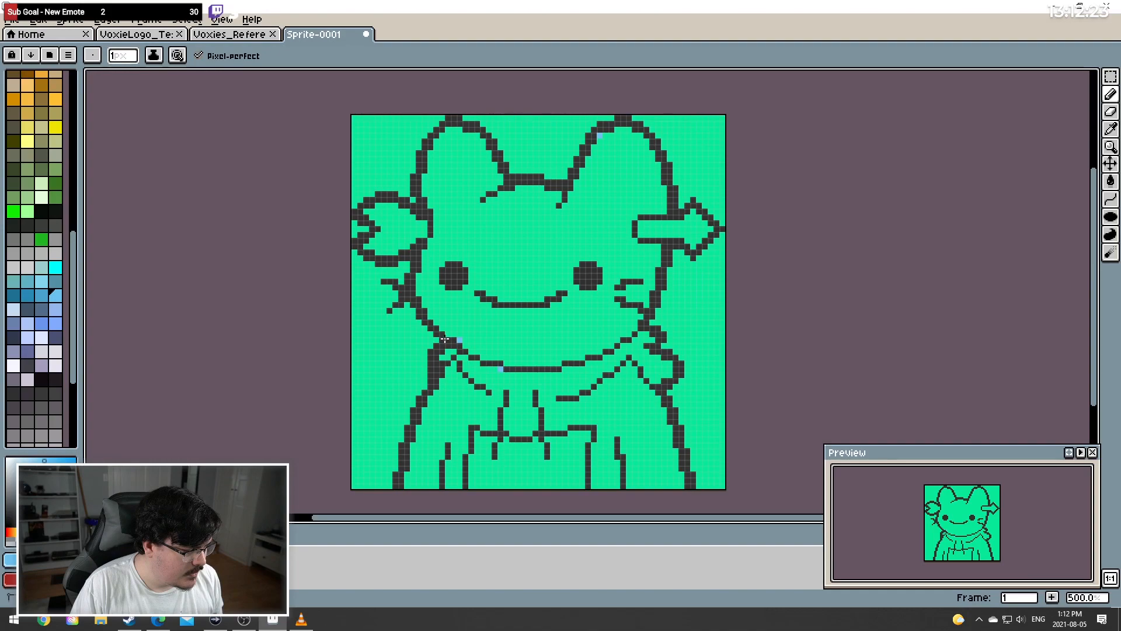
pyautogui.click(441, 336)
pyautogui.click(418, 275)
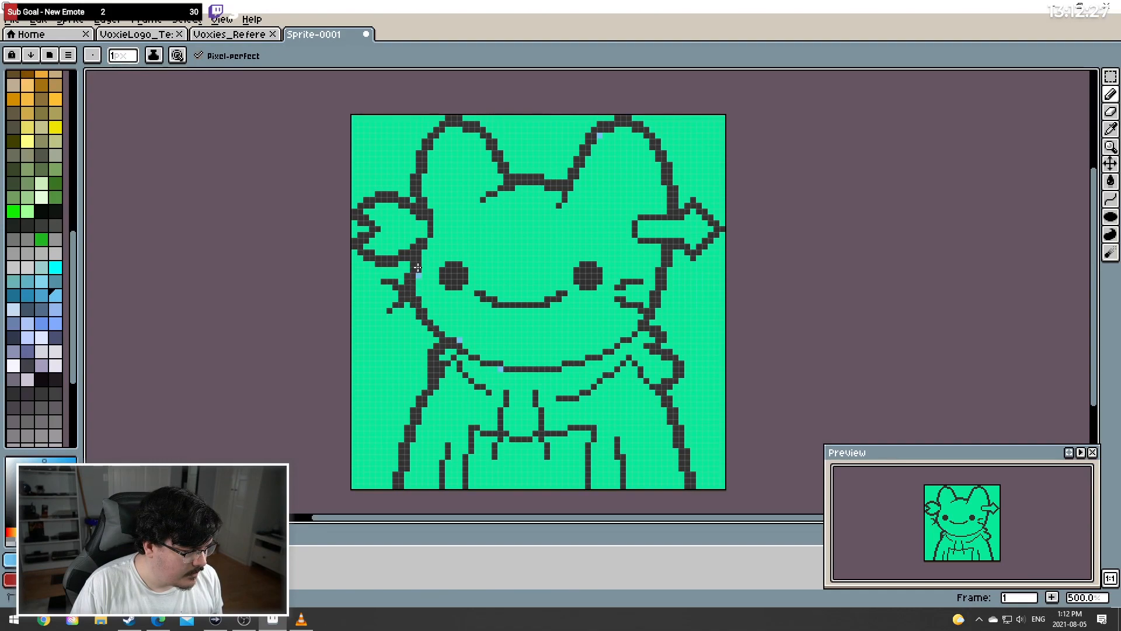
pyautogui.moveTo(423, 259); pyautogui.dragTo(422, 250)
pyautogui.click(424, 177)
pyautogui.click(436, 141)
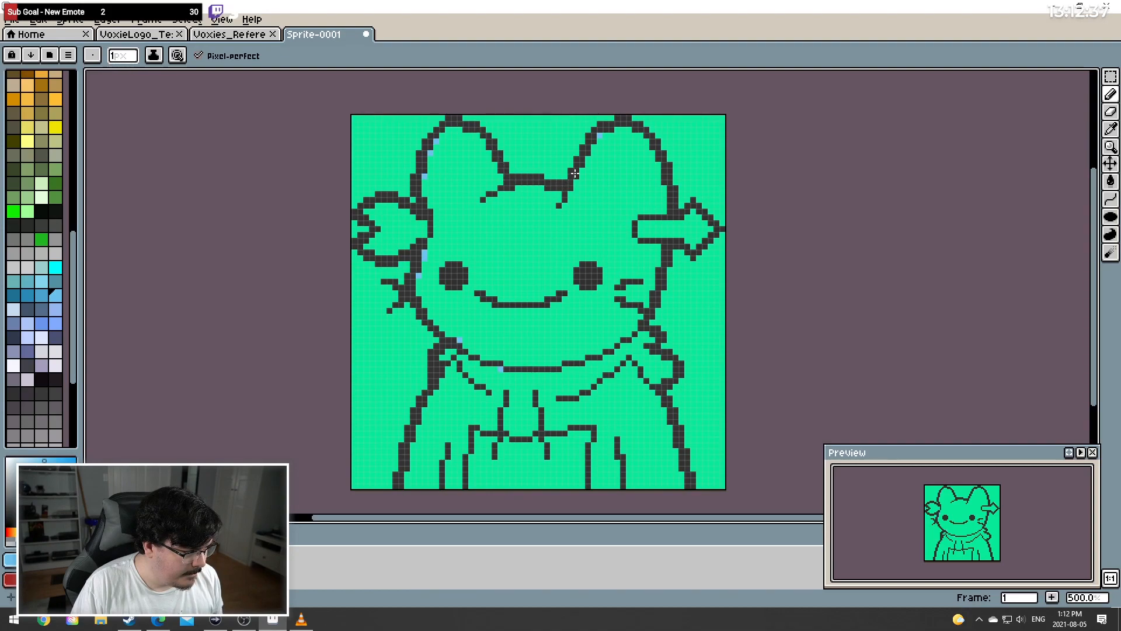
# Fill the cat's face and ears with light blue using the Paint Bucket, and erase the stray blue pixel beneath the chin
pyautogui.click(1110, 181)
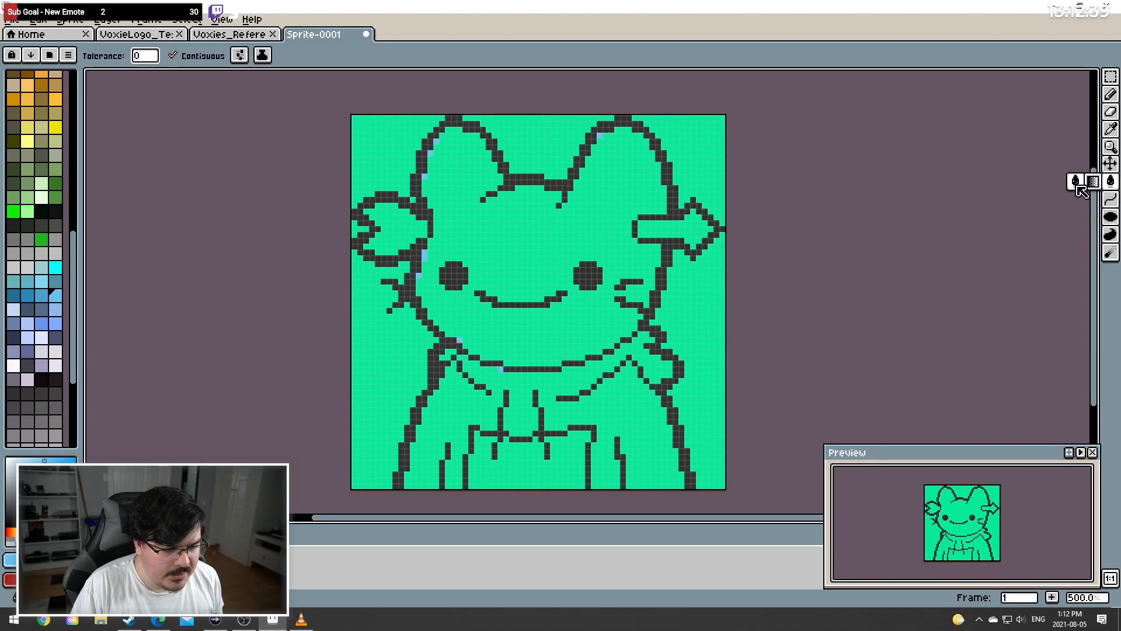
pyautogui.click(595, 218)
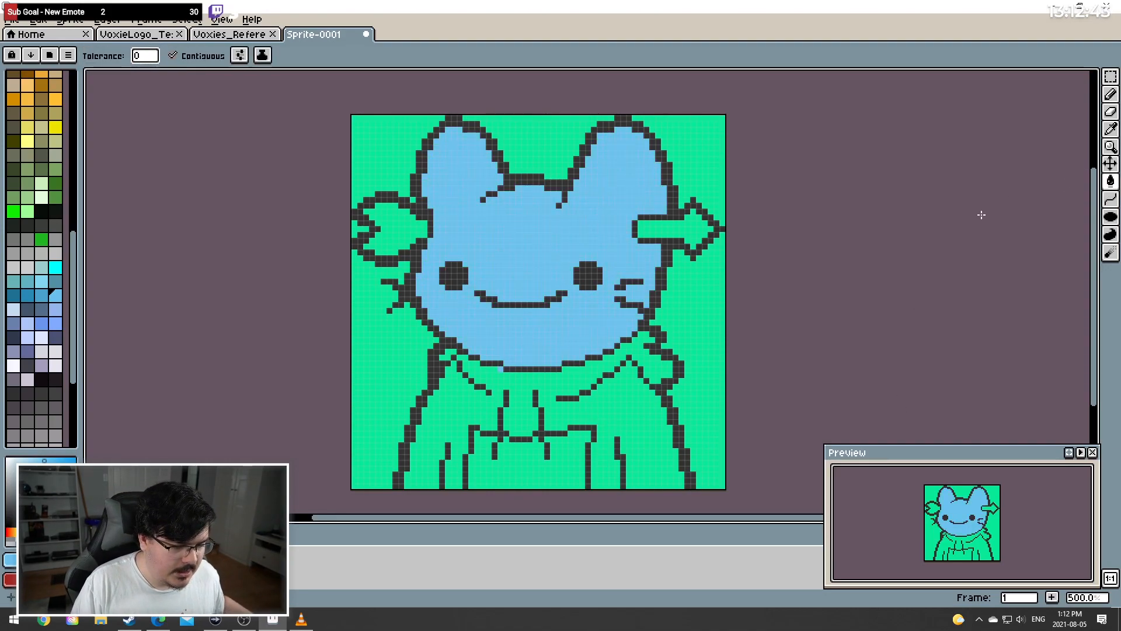
pyautogui.press('b')
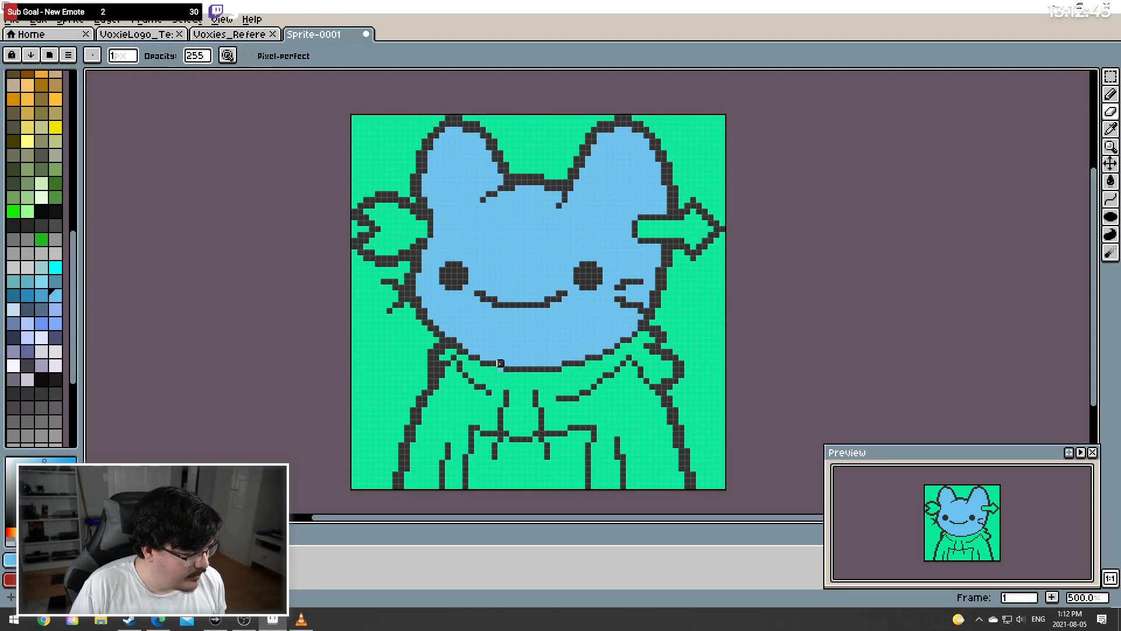
pyautogui.click(1111, 95)
pyautogui.scroll(-1, 550, 392)
pyautogui.scroll(1, 525, 396)
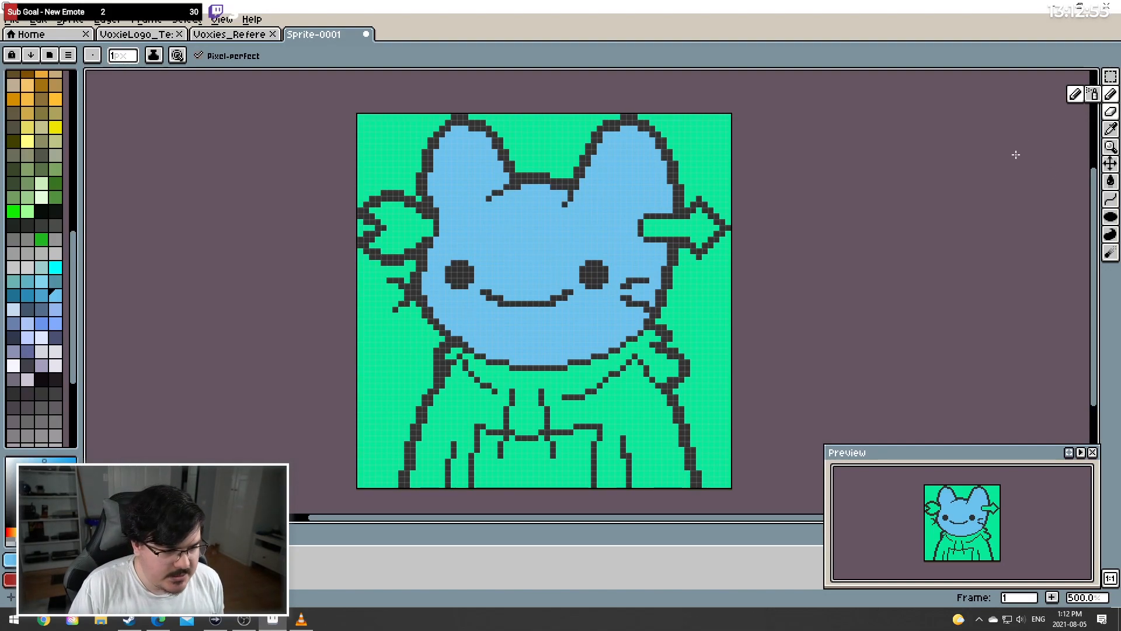
# Make the Paint Bucket the active tool again
pyautogui.click(1110, 181)
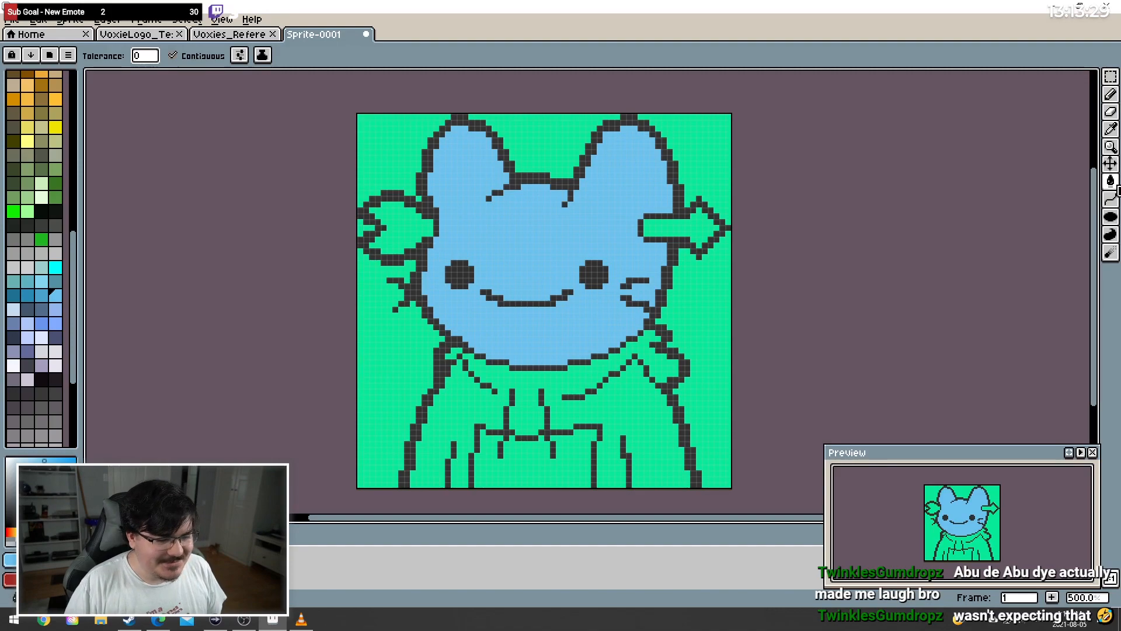
pyautogui.click(1110, 181)
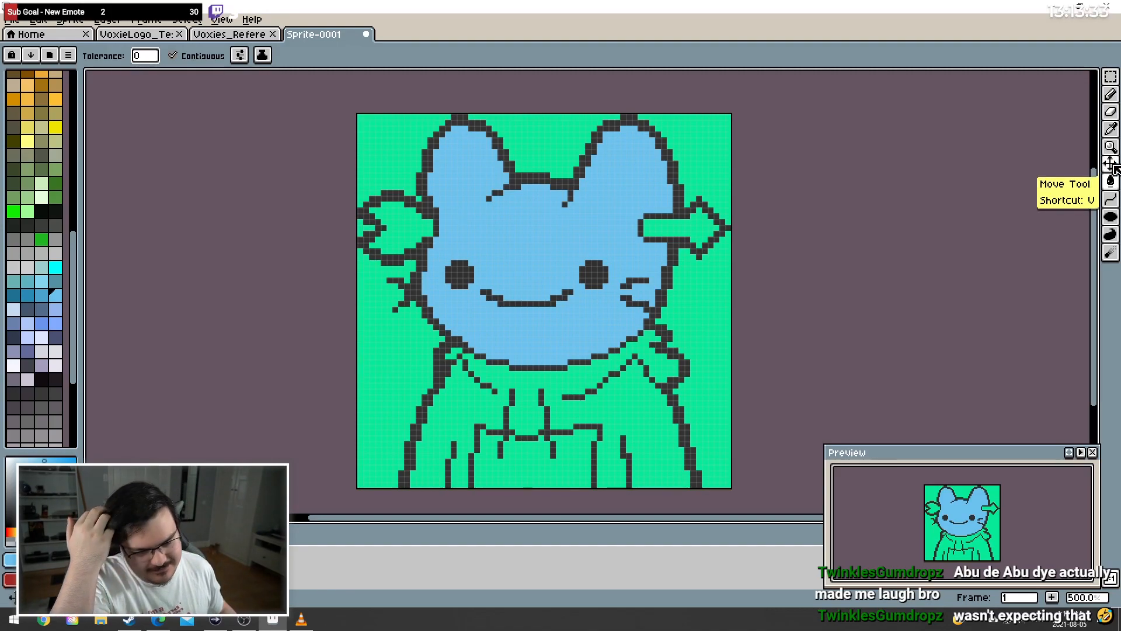
pyautogui.click(1111, 182)
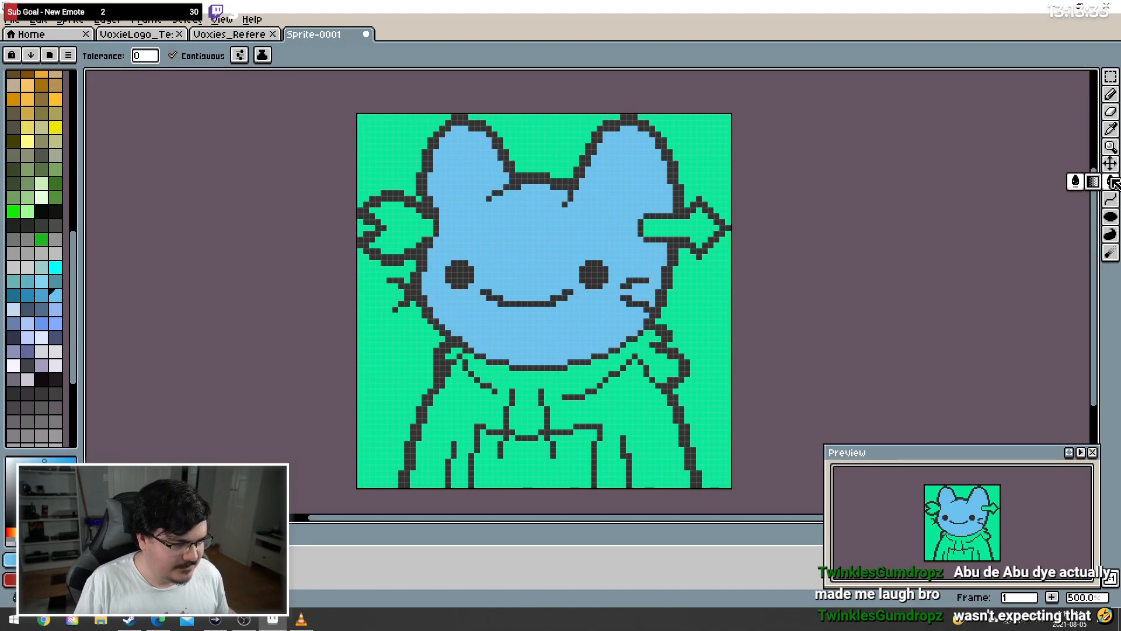
pyautogui.click(1075, 181)
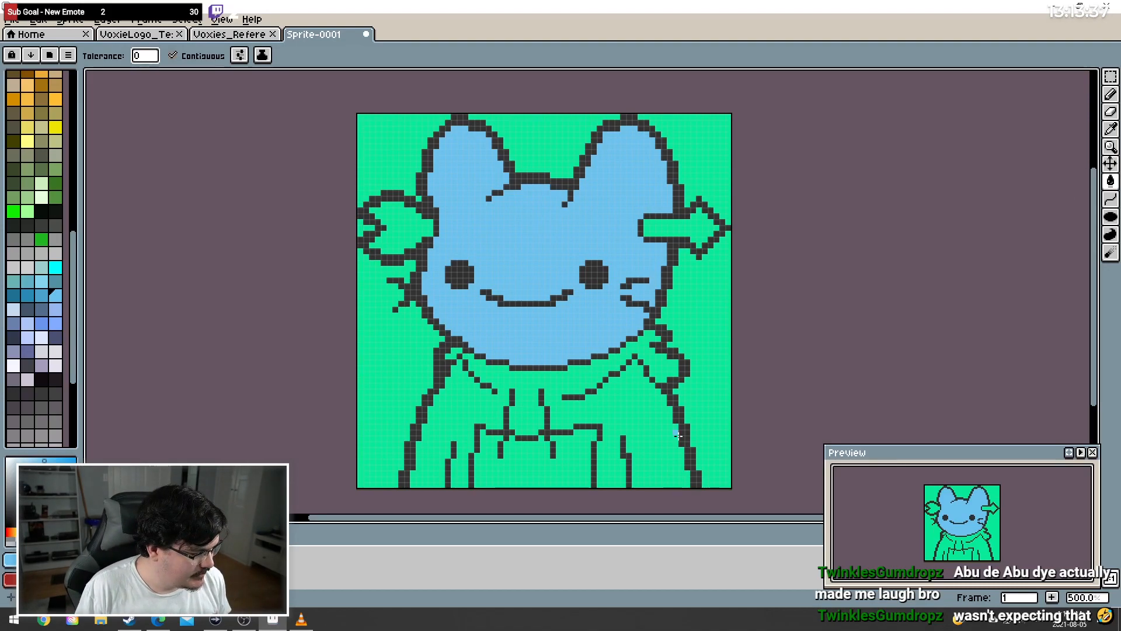
pyautogui.scroll(-1, 678, 435)
pyautogui.scroll(2, 552, 403)
pyautogui.scroll(-1, 553, 350)
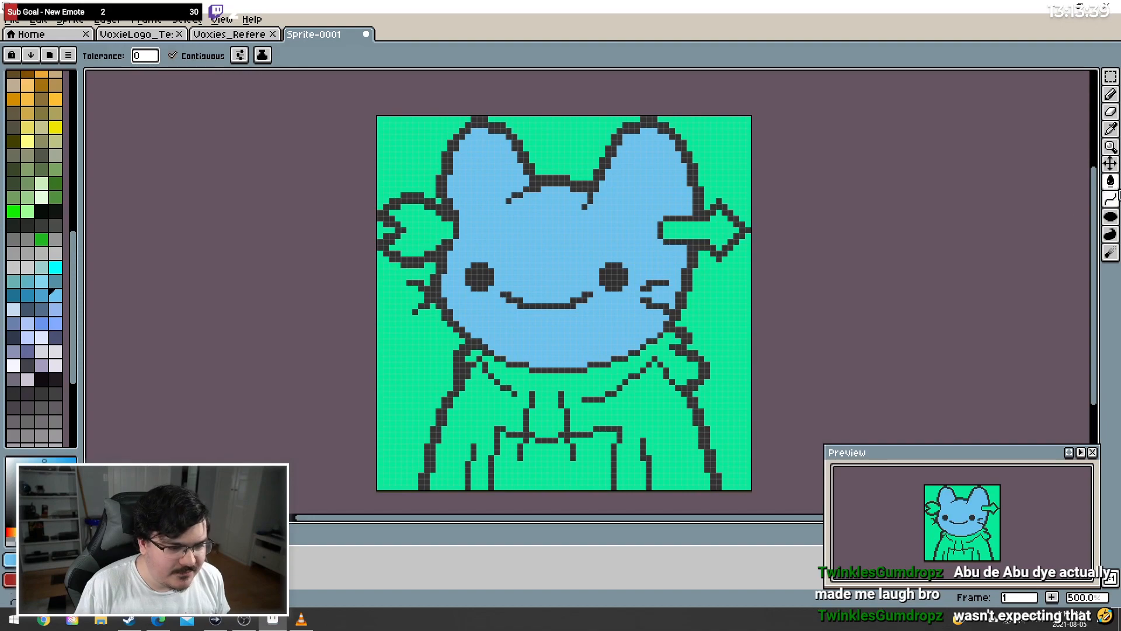
pyautogui.click(1111, 186)
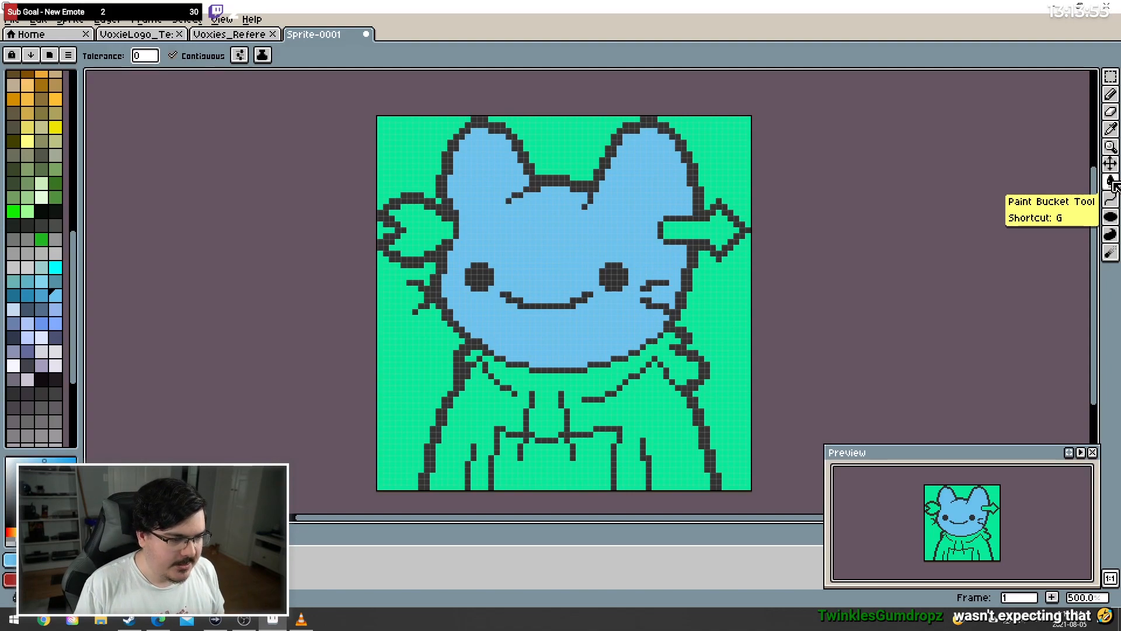
# Choose a near-black palette colour for the hoodie and compare it with the Cool Cat #917 reference picture
pyautogui.scroll(-3, 57, 389)
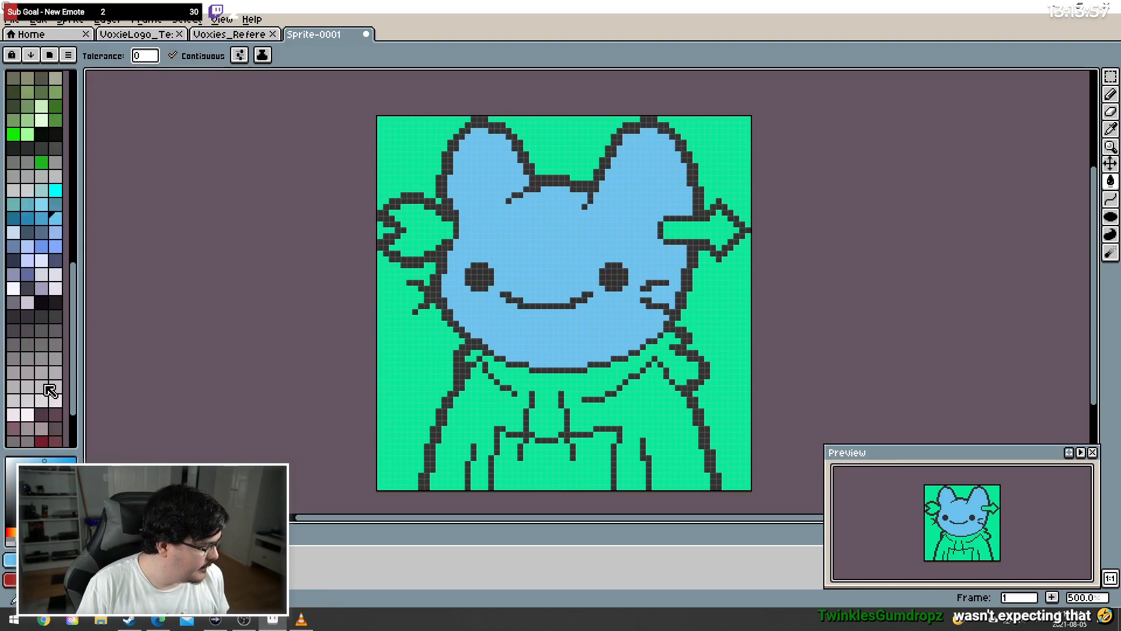
pyautogui.click(56, 301)
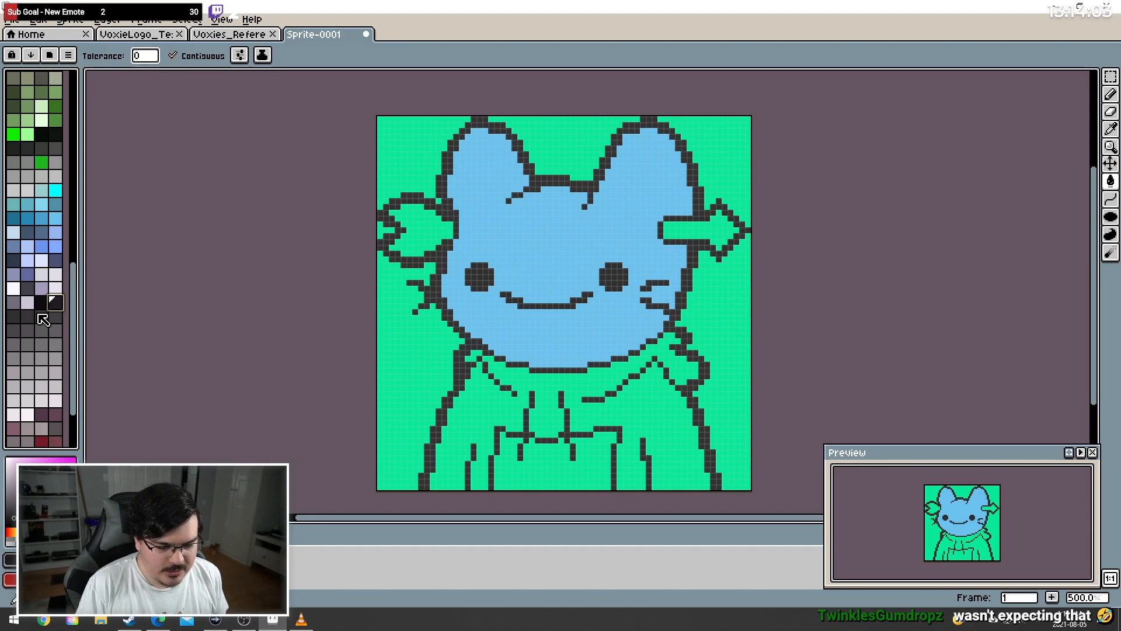
pyautogui.scroll(3, 43, 319)
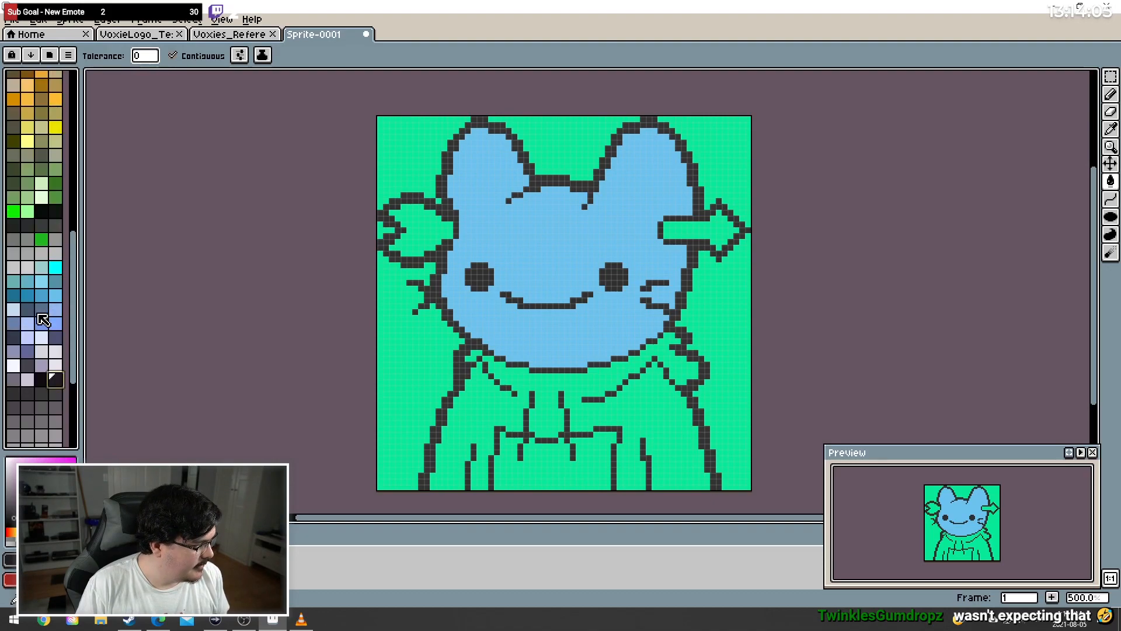
pyautogui.scroll(5, 43, 319)
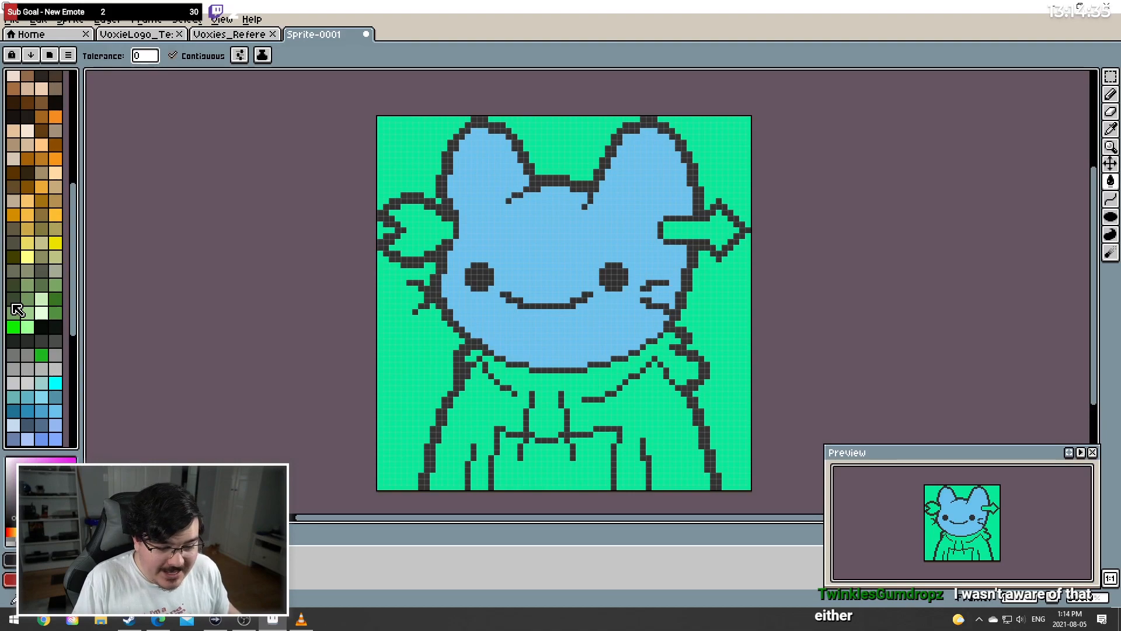
pyautogui.scroll(-3, 24, 330)
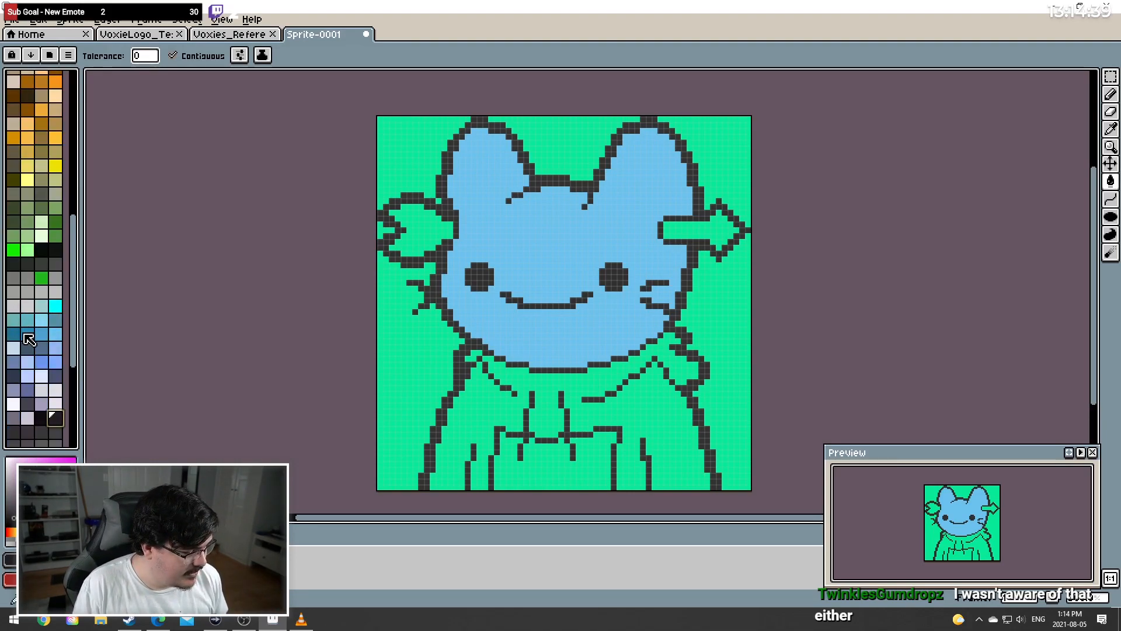
pyautogui.scroll(2, 29, 340)
pyautogui.scroll(2, 48, 313)
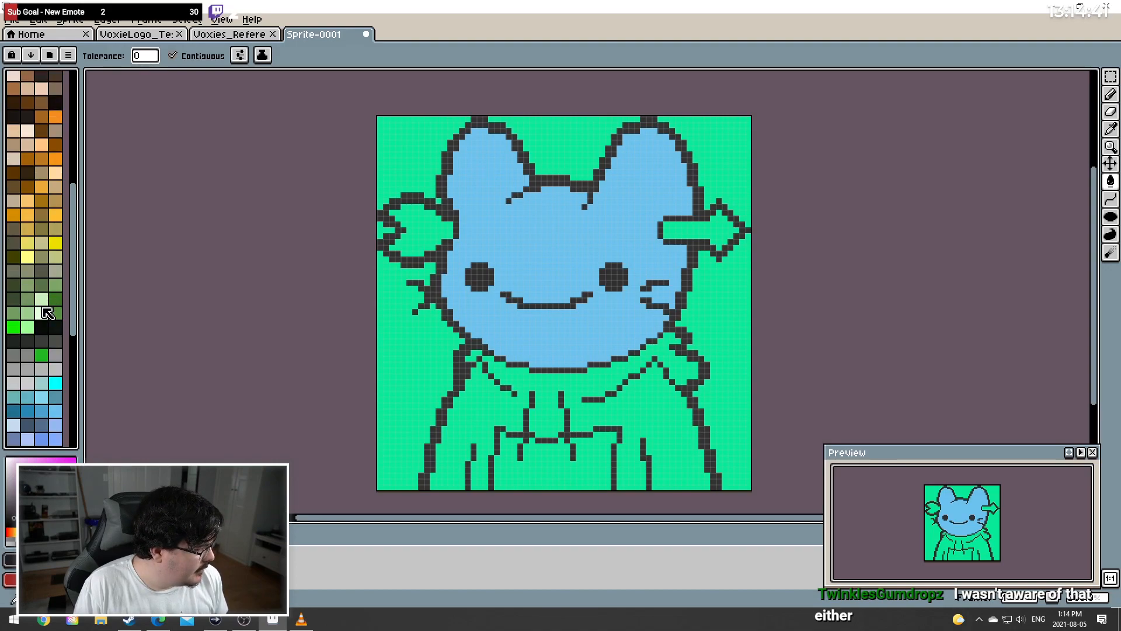
pyautogui.click(13, 114)
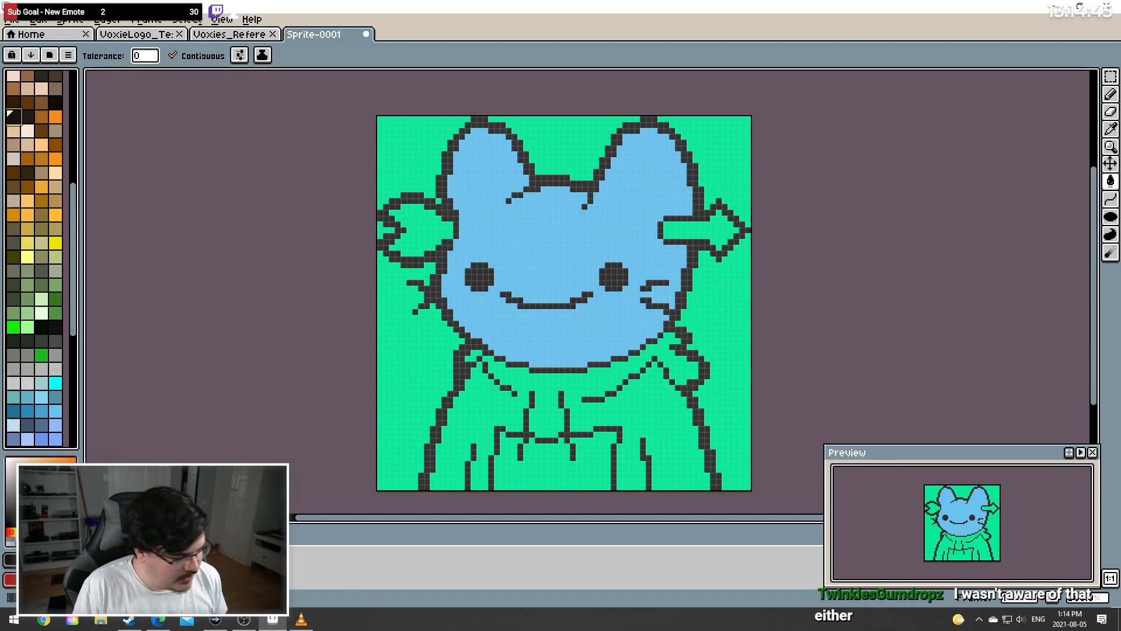
pyautogui.click(159, 620)
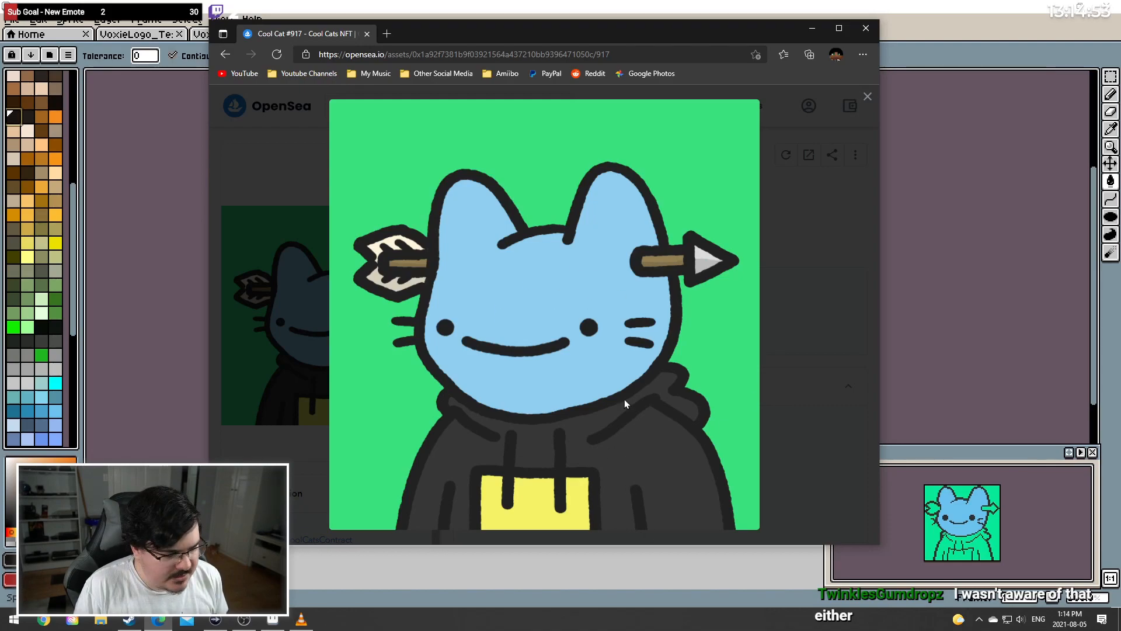
pyautogui.click(809, 30)
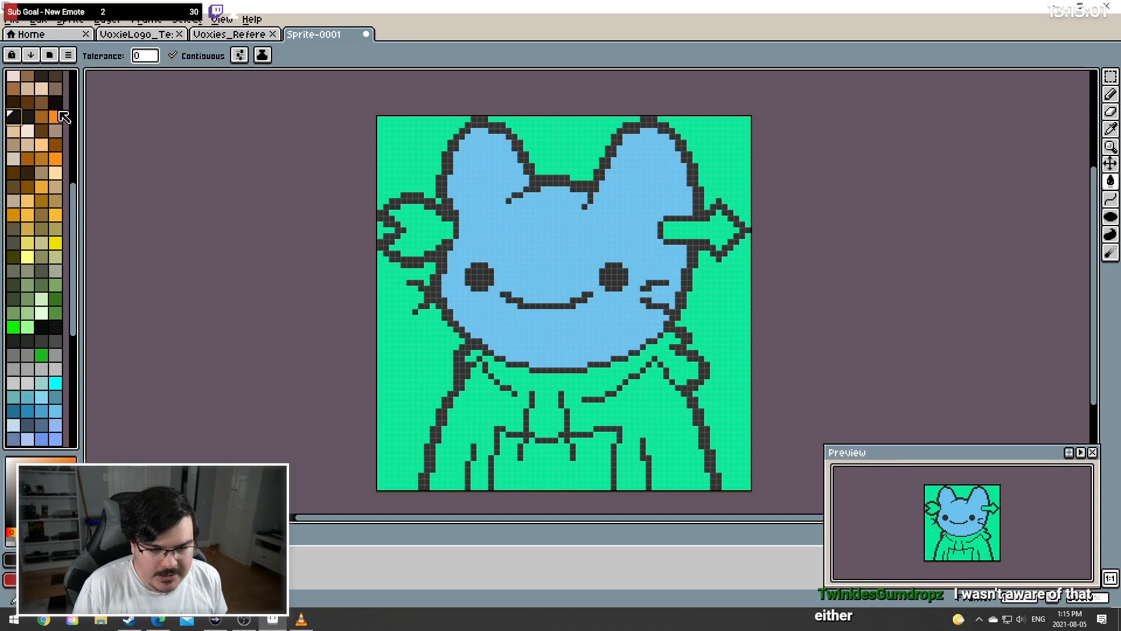
# Try a very dark brownish black with a Pencil stroke inside the hoodie's left shoulder, and undo the stroke
pyautogui.click(30, 117)
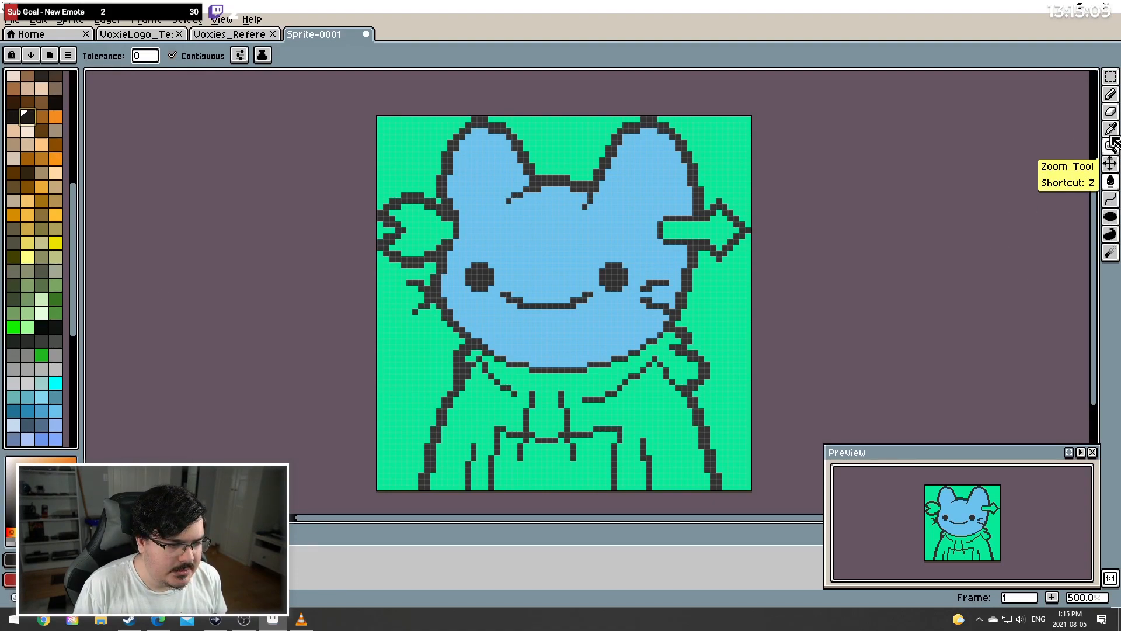
pyautogui.press('b')
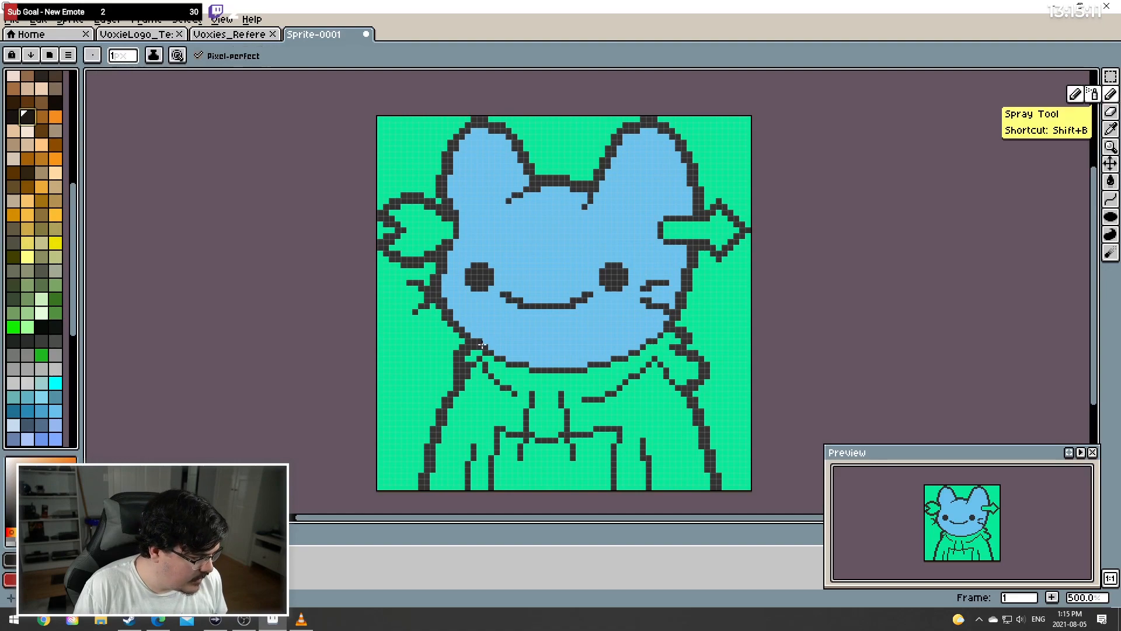
pyautogui.moveTo(469, 349)
pyautogui.mouseDown()
pyautogui.moveTo(474, 411)
pyautogui.moveTo(469, 395)
pyautogui.mouseUp()
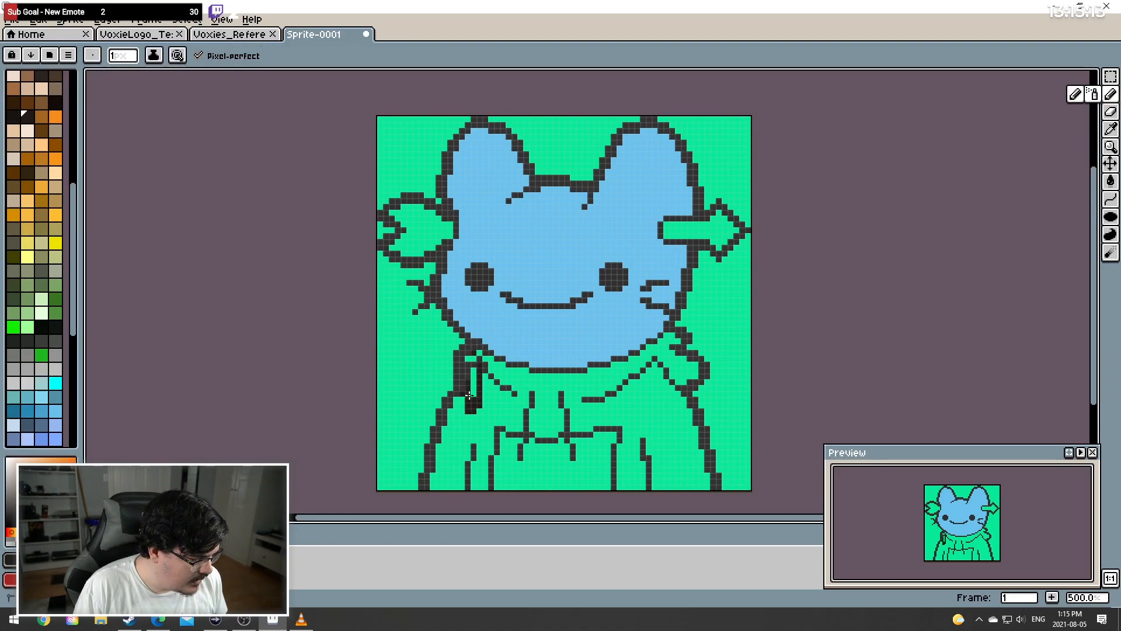
pyautogui.hotkey('ctrl', 'z')
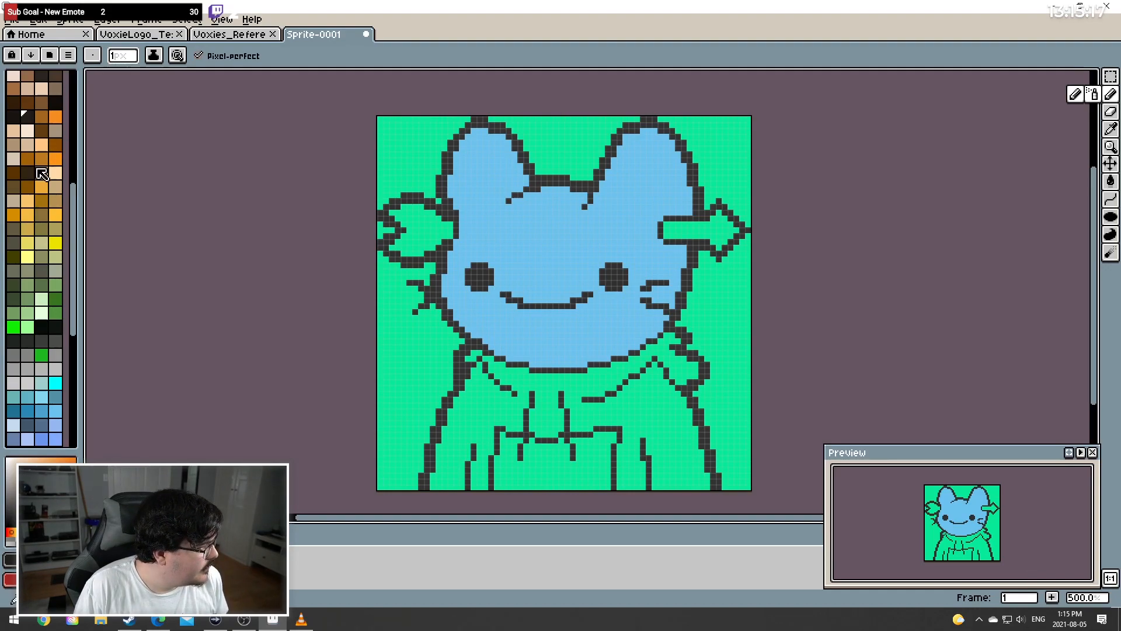
# Try a charcoal palette colour with a short Pencil stroke below the hood's left edge, and undo it
pyautogui.scroll(2, 61, 254)
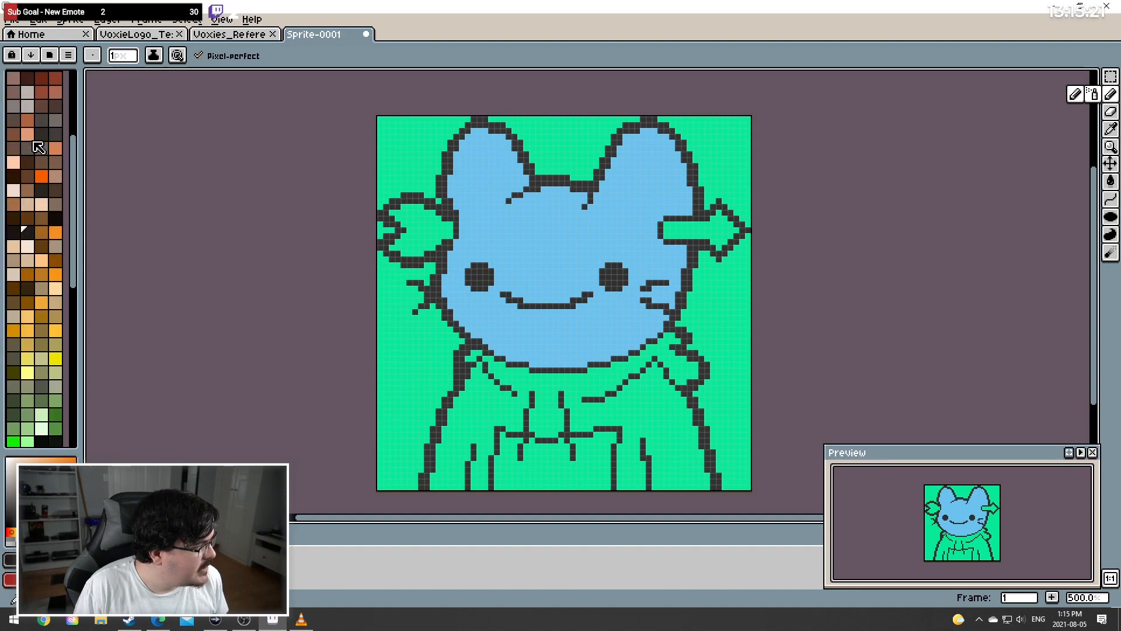
pyautogui.scroll(1, 35, 152)
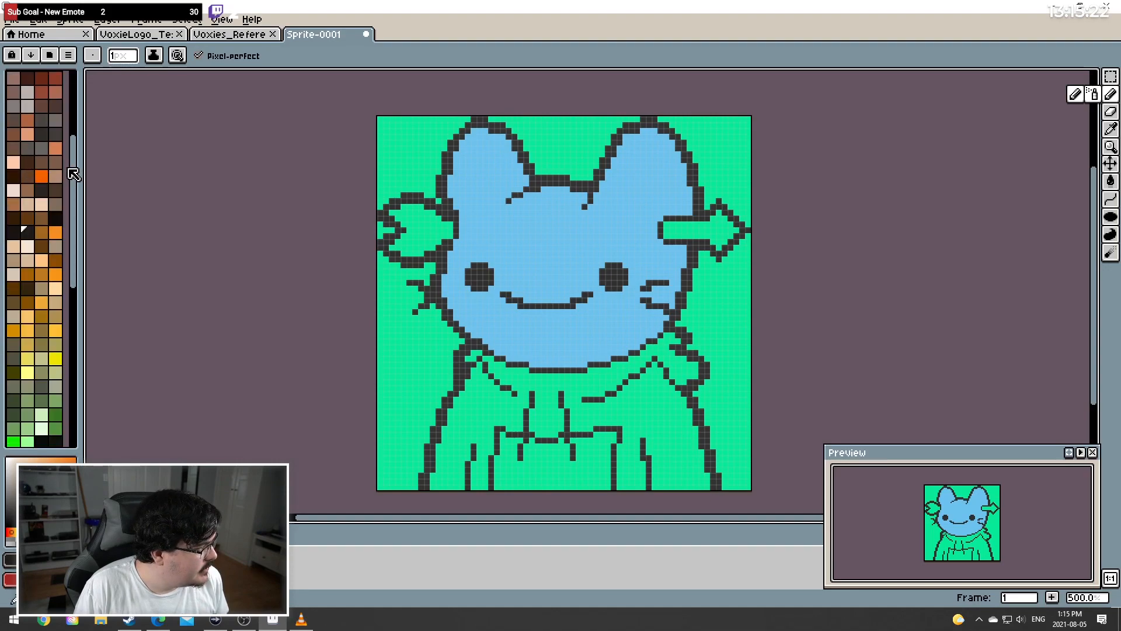
pyautogui.click(41, 189)
pyautogui.moveTo(460, 387); pyautogui.dragTo(471, 390)
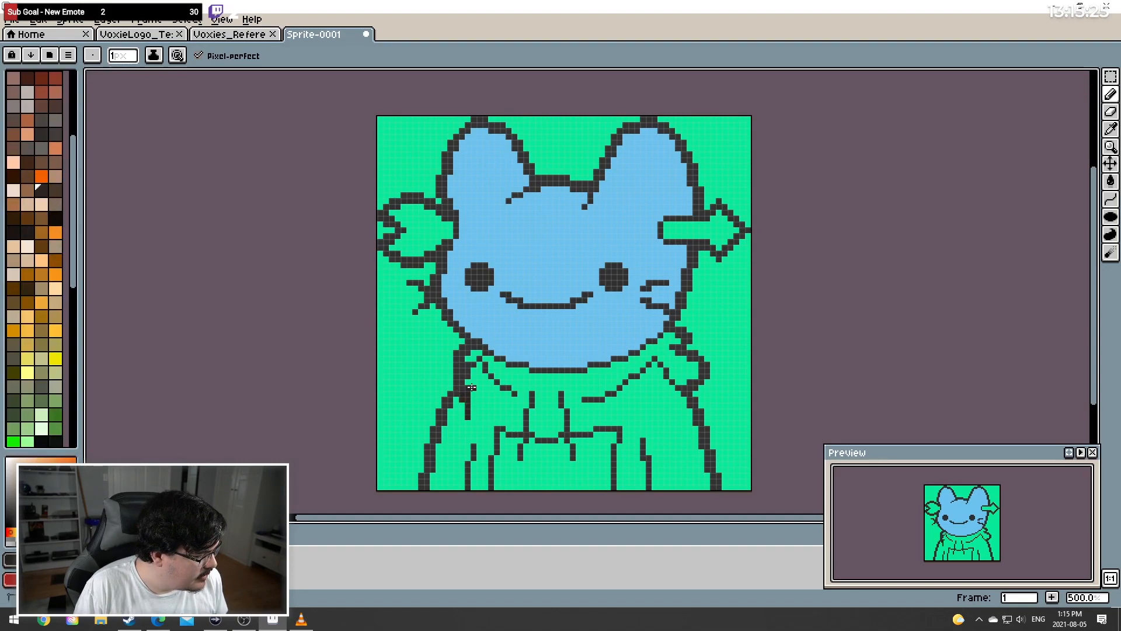
pyautogui.hotkey('ctrl', 'z')
# Try a dark brown palette colour with a vertical Pencil stroke on the hoodie's left side, and undo it
pyautogui.click(27, 161)
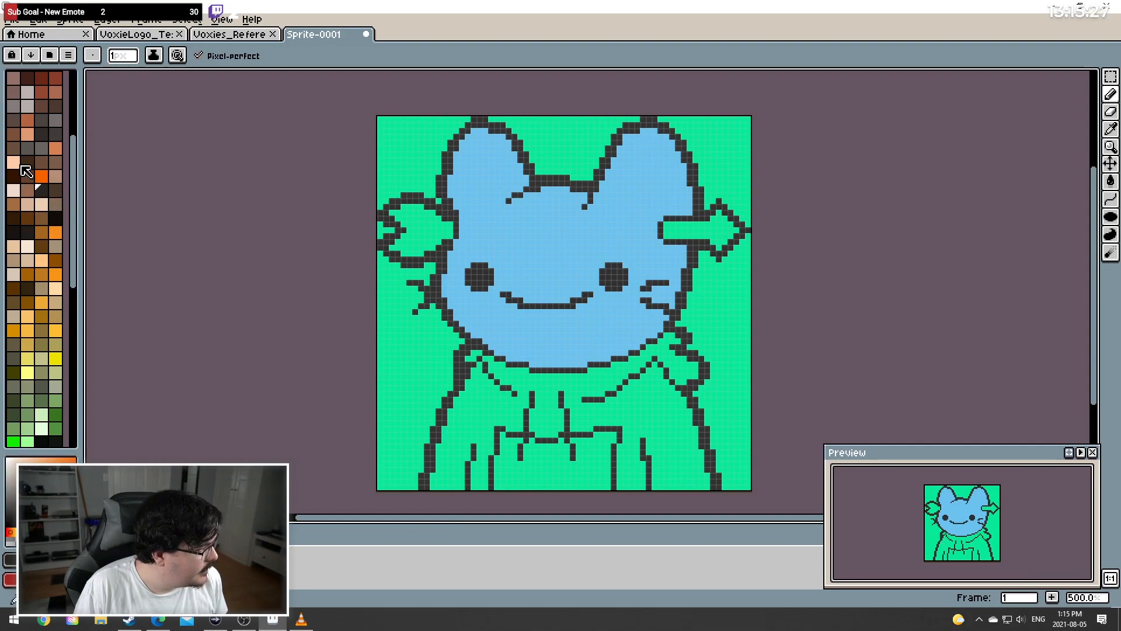
pyautogui.moveTo(467, 382); pyautogui.dragTo(467, 429)
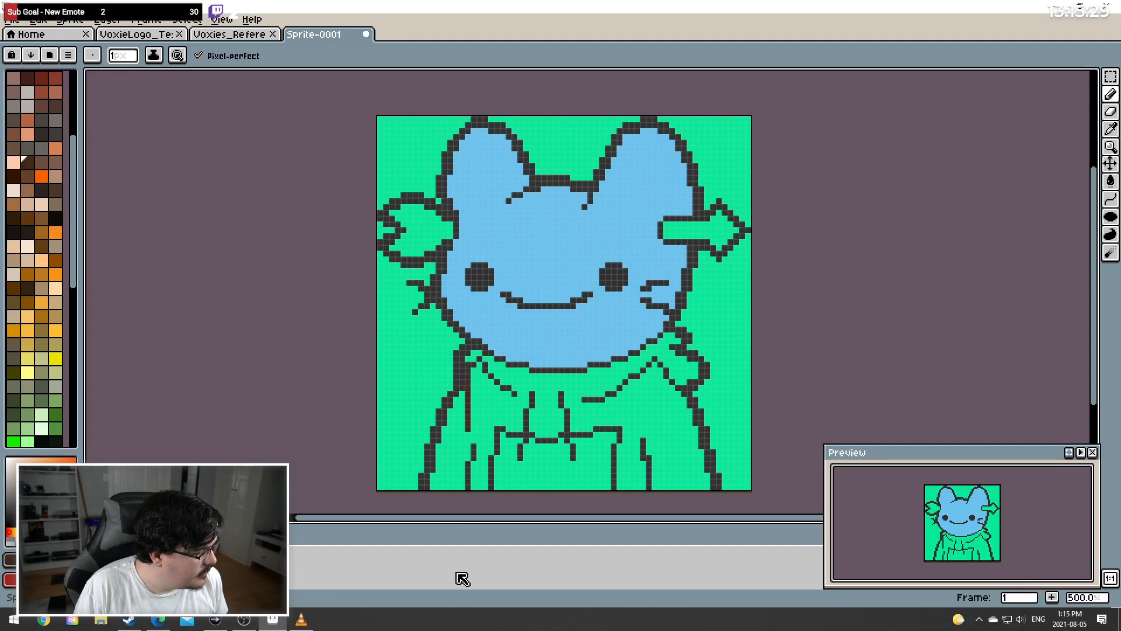
pyautogui.hotkey('ctrl', 'z')
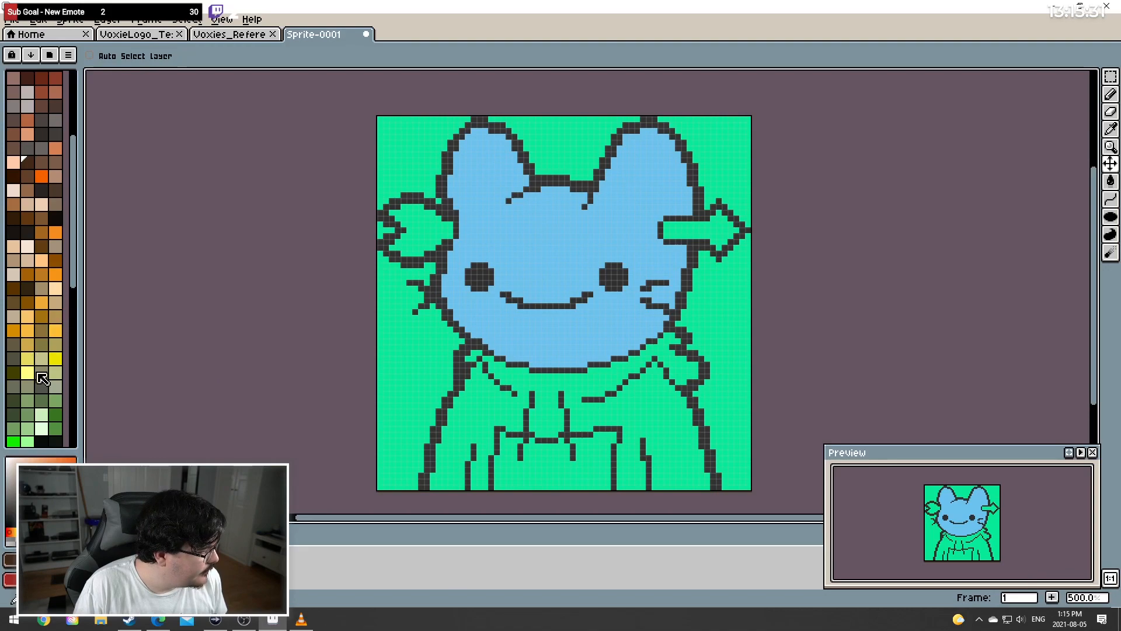
# Select a dark gray palette colour for the hoodie, test it with a short Pencil stroke on the left shoulder, and undo the stroke
pyautogui.scroll(3, 49, 356)
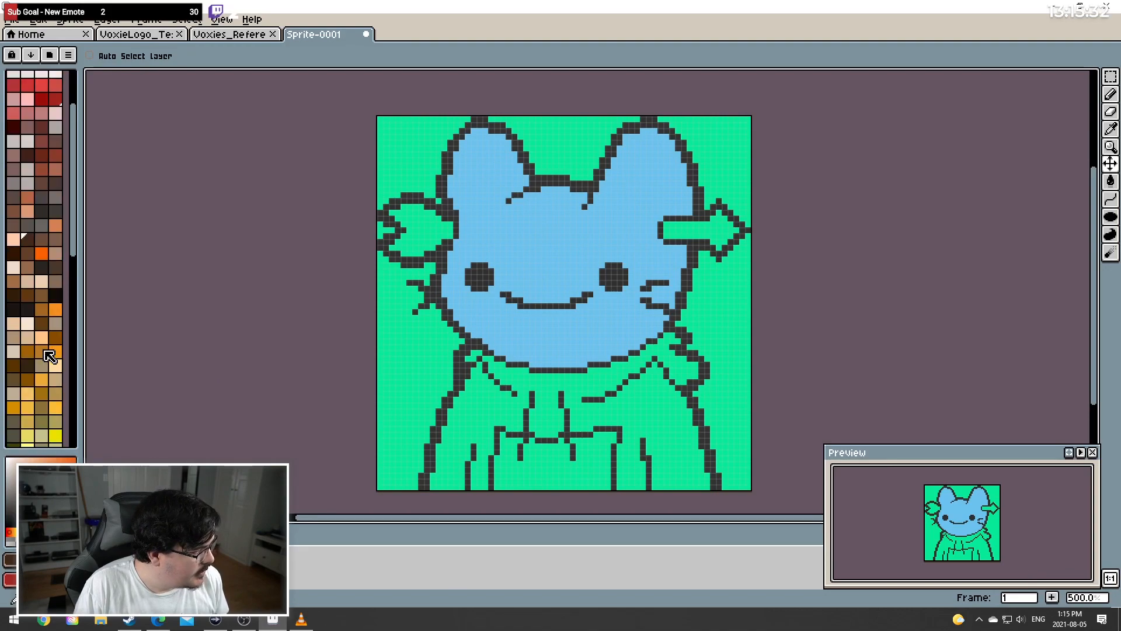
pyautogui.click(41, 213)
pyautogui.press('b')
pyautogui.moveTo(473, 401)
pyautogui.mouseDown()
pyautogui.moveTo(468, 411)
pyautogui.moveTo(473, 380)
pyautogui.moveTo(468, 412)
pyautogui.mouseUp()
pyautogui.hotkey('ctrl', 'z')
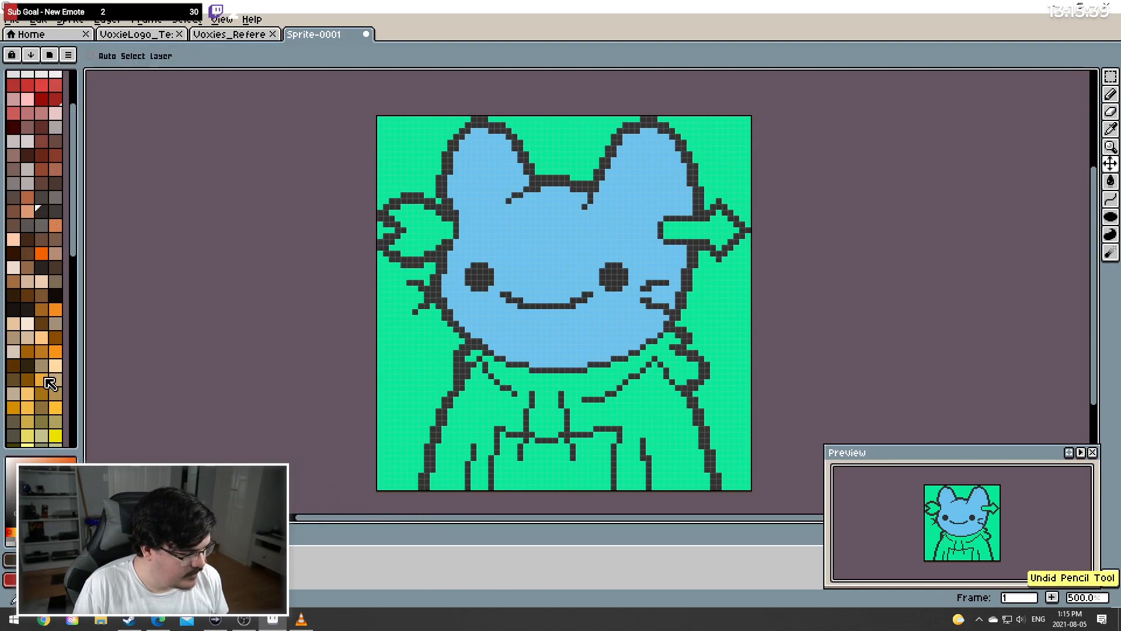
pyautogui.scroll(3, 23, 281)
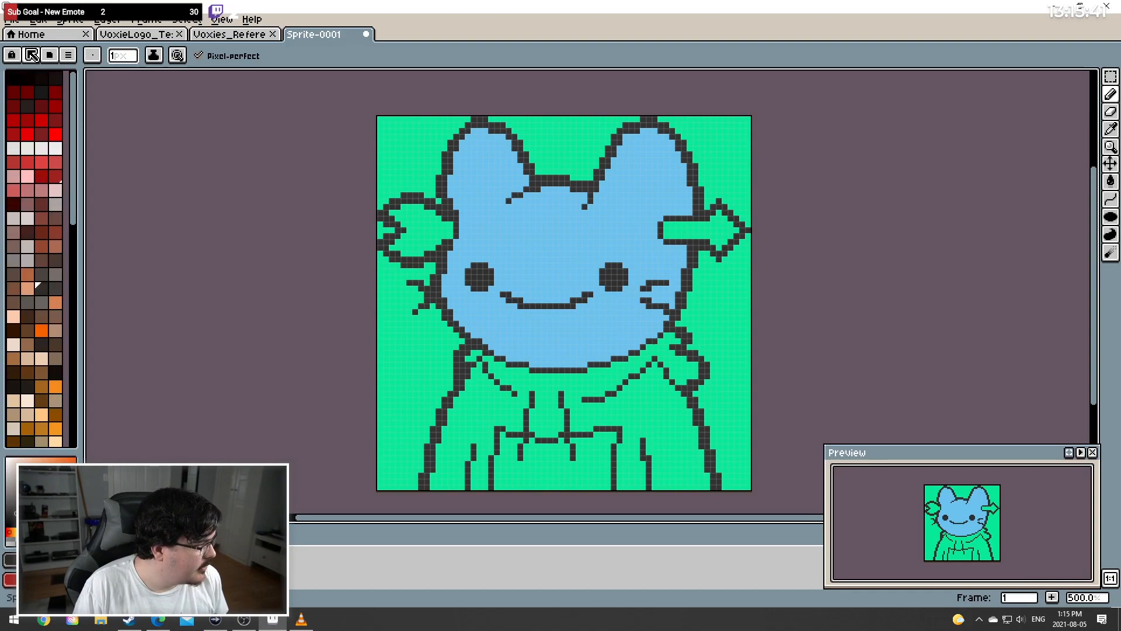
# Re-sort the palette colours from dark to light so that the darkest shades come first
pyautogui.click(31, 55)
pyautogui.click(118, 143)
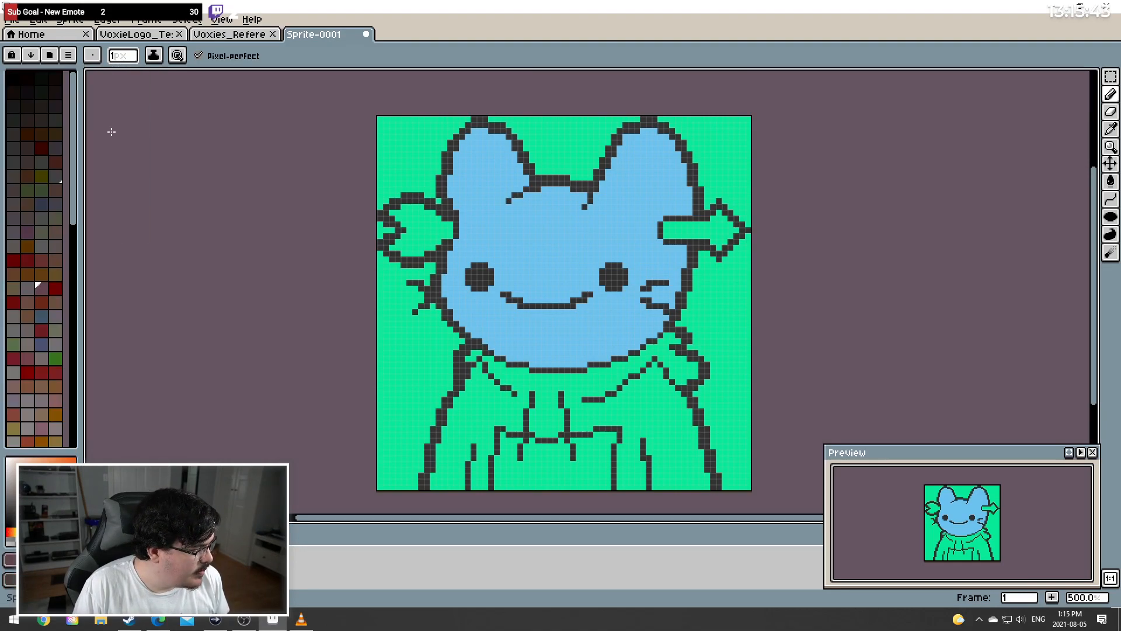
pyautogui.scroll(6, 44, 318)
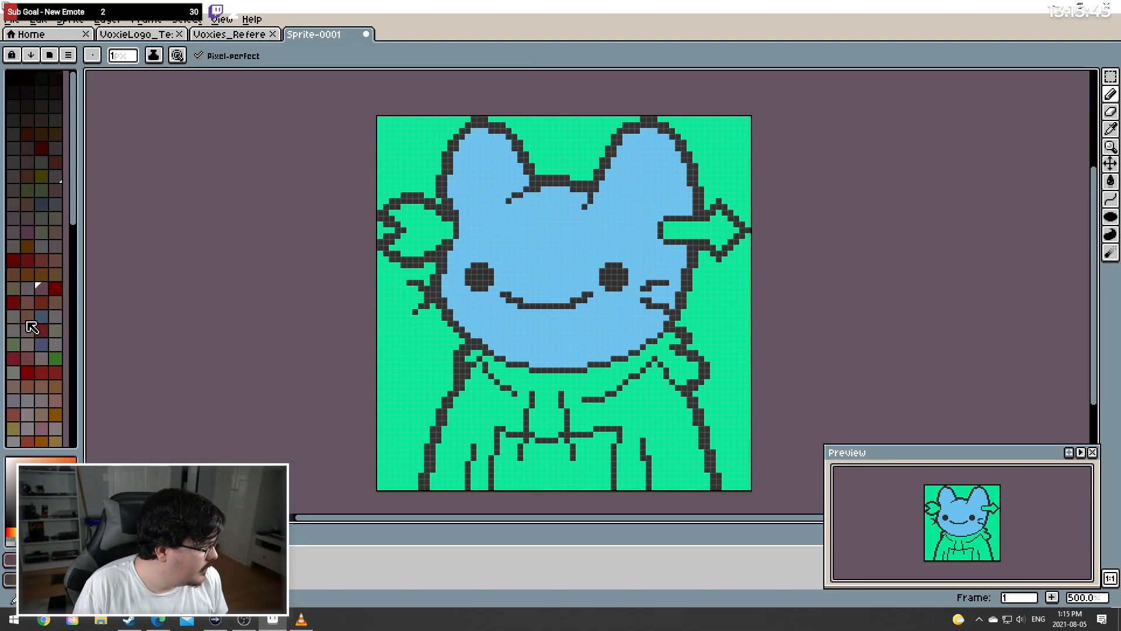
# Try a dark purplish gray palette colour with a short Pencil stroke below the hood's left edge, and undo the stroke
pyautogui.click(40, 120)
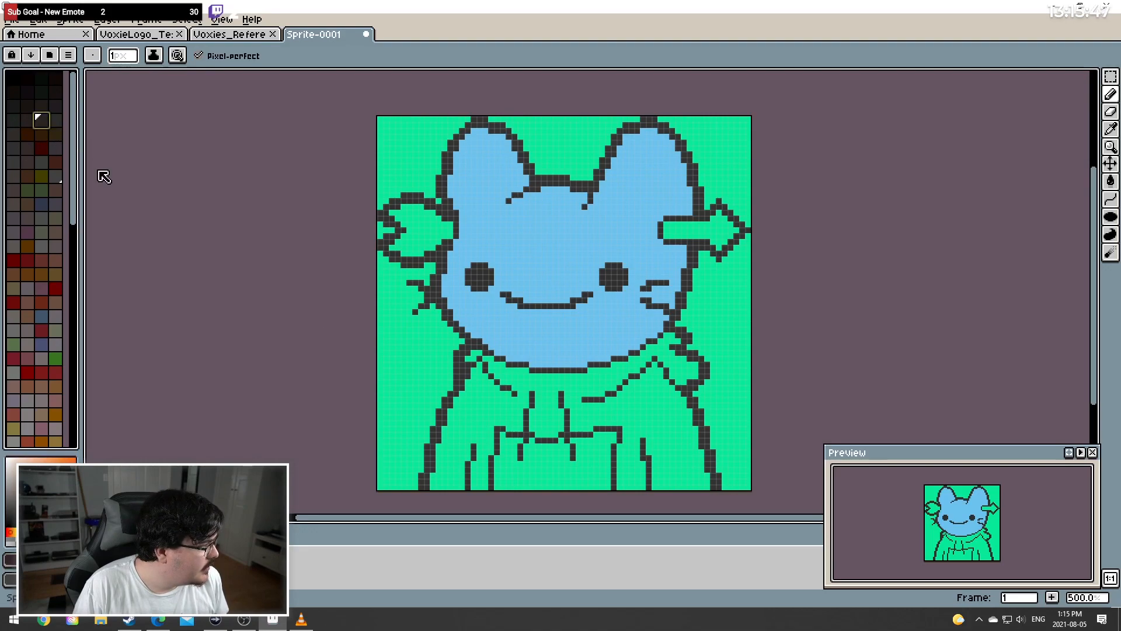
pyautogui.moveTo(467, 385)
pyautogui.mouseDown()
pyautogui.moveTo(473, 412)
pyautogui.moveTo(474, 395)
pyautogui.mouseUp()
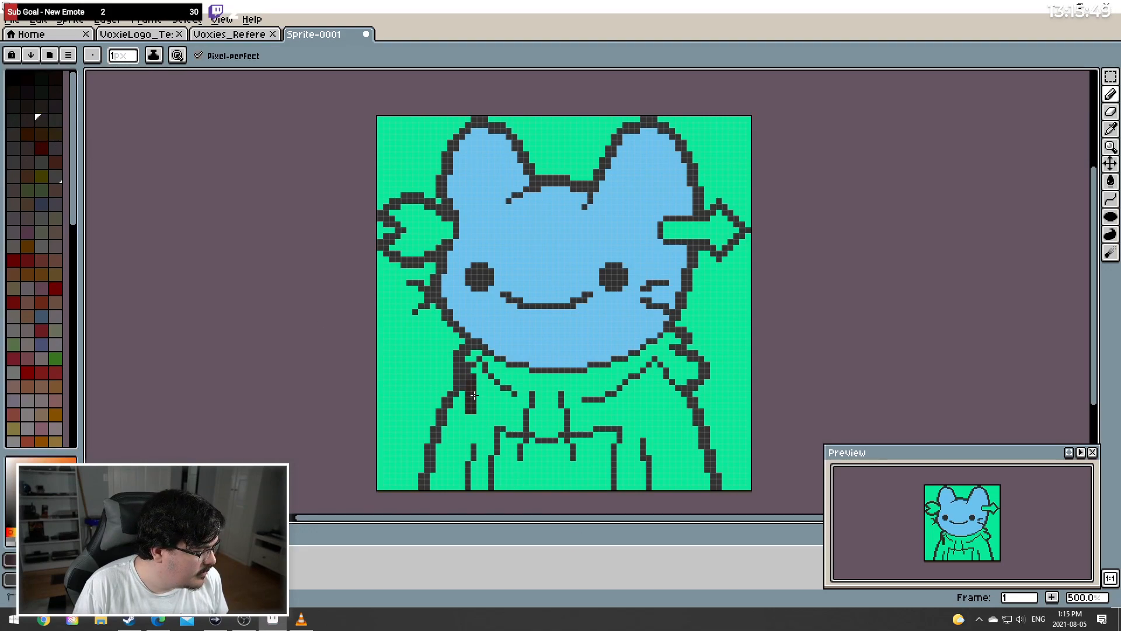
pyautogui.hotkey('ctrl', 'z')
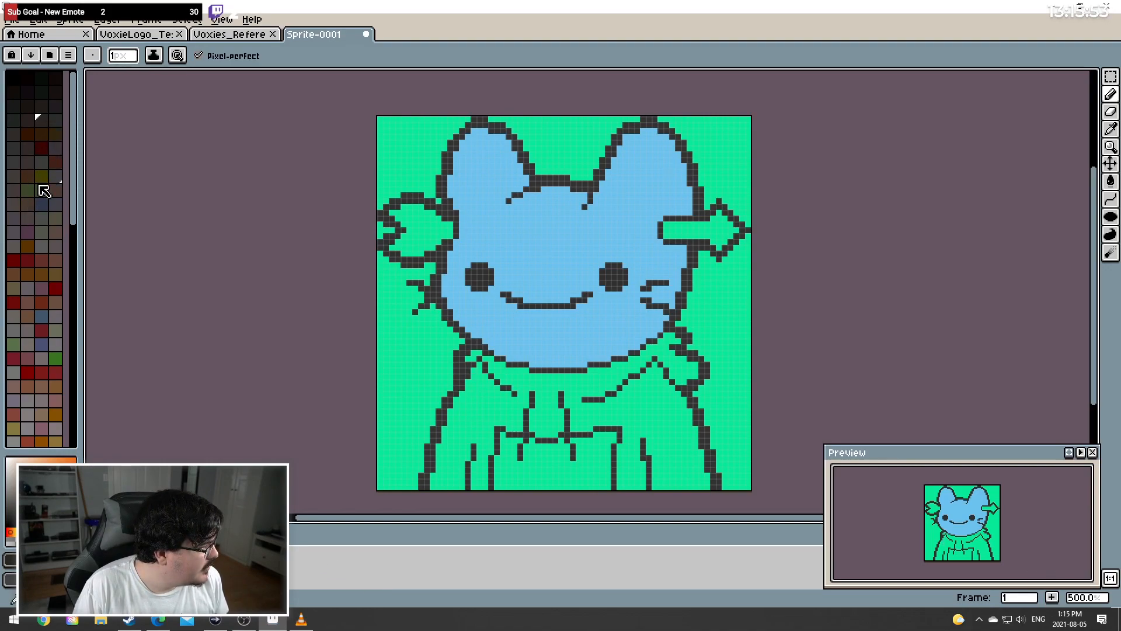
# Try a dark brown palette colour with a small Pencil blob on the hoodie's left shoulder, and undo it
pyautogui.click(55, 136)
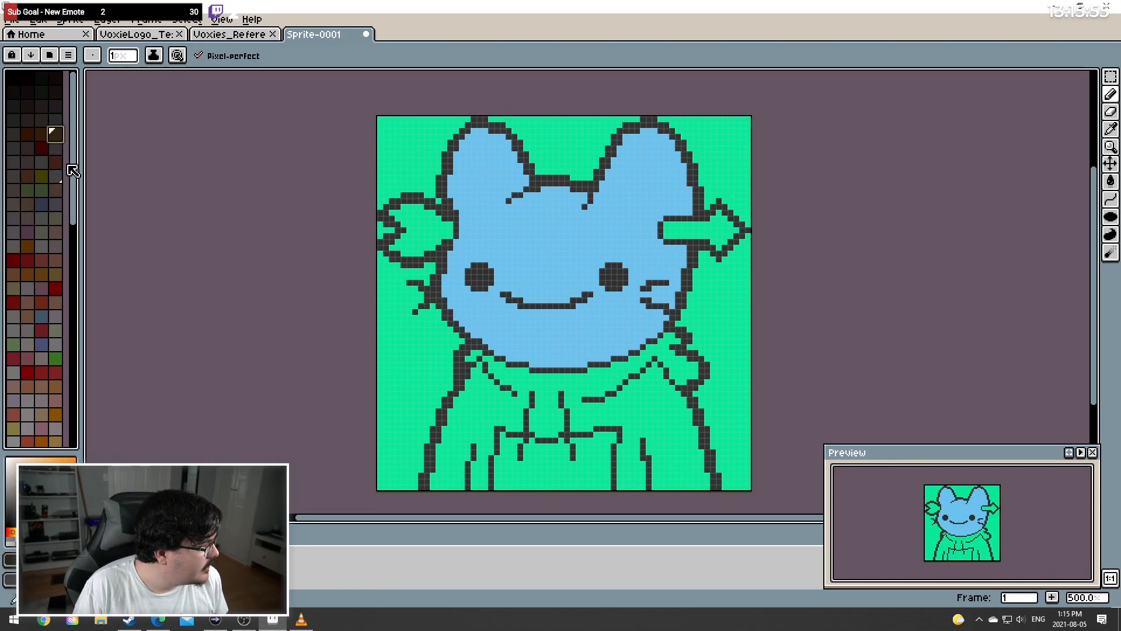
pyautogui.moveTo(474, 387); pyautogui.dragTo(472, 415)
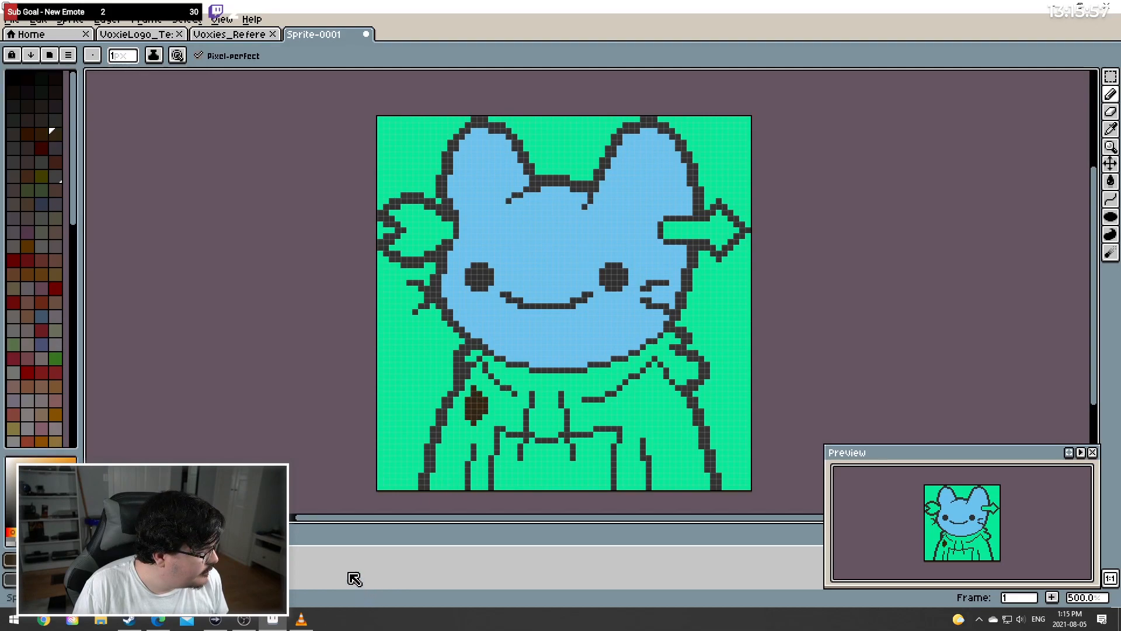
pyautogui.hotkey('ctrl', 'z')
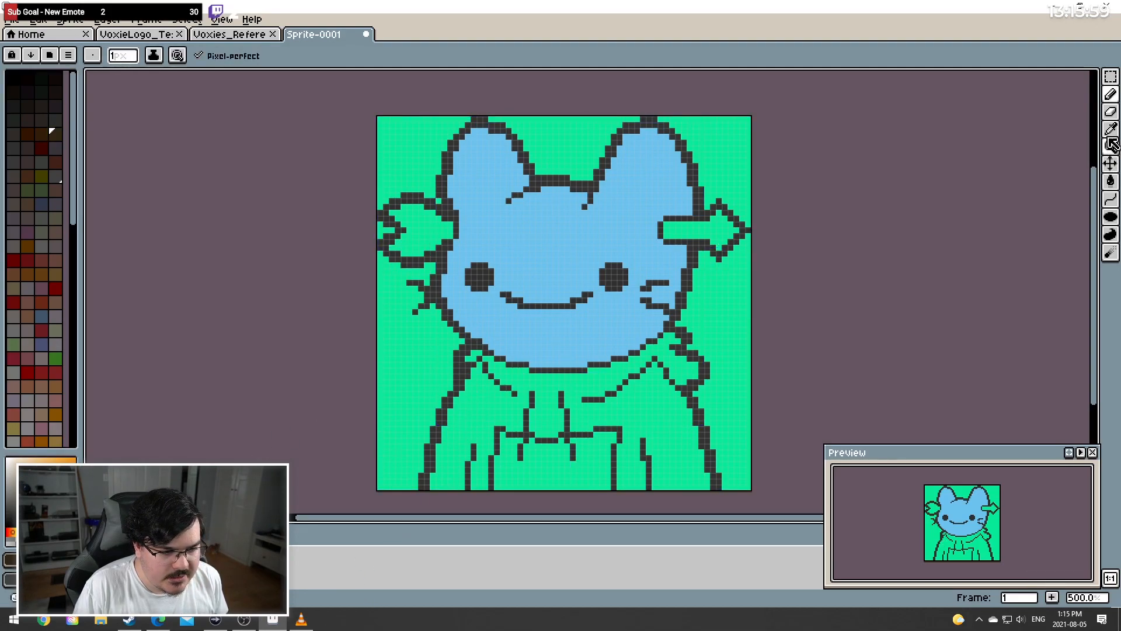
# Sample the dark gray outline colour from the hoodie's right edge with the Eyedropper and shift its hue towards orange
pyautogui.press('i')
pyautogui.click(707, 422)
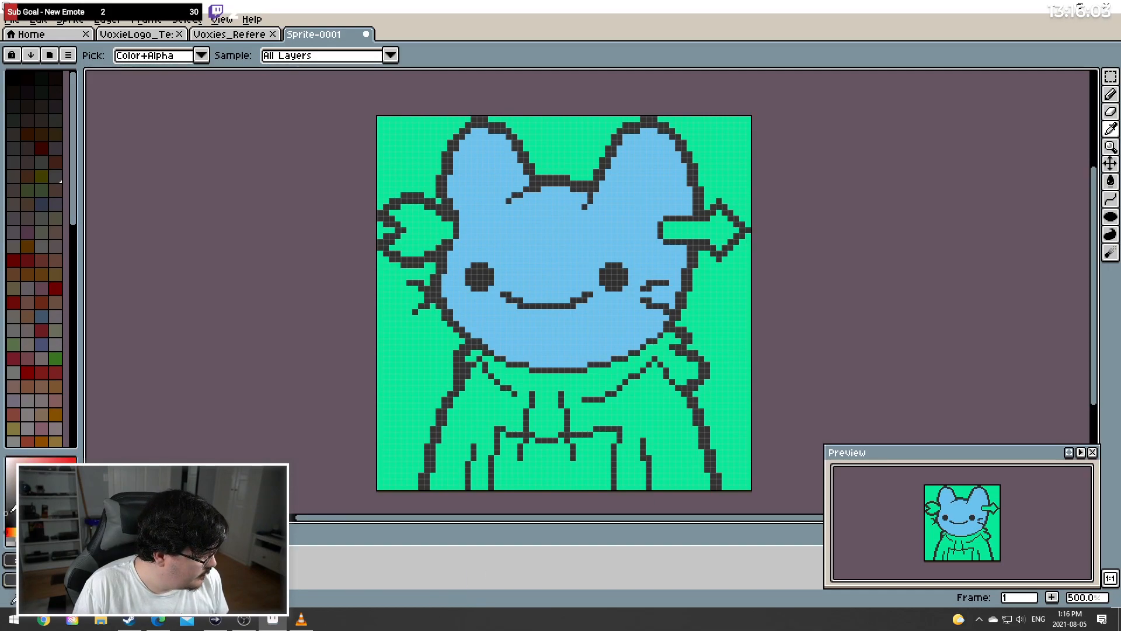
pyautogui.click(10, 531)
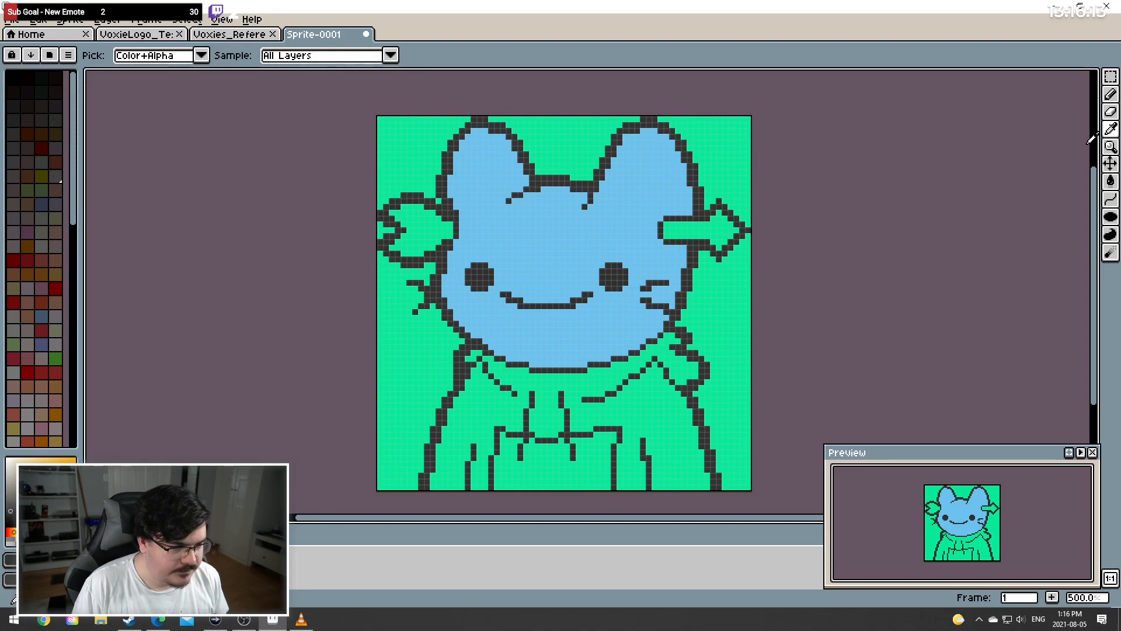
pyautogui.click(1110, 93)
pyautogui.moveTo(467, 415); pyautogui.dragTo(459, 407)
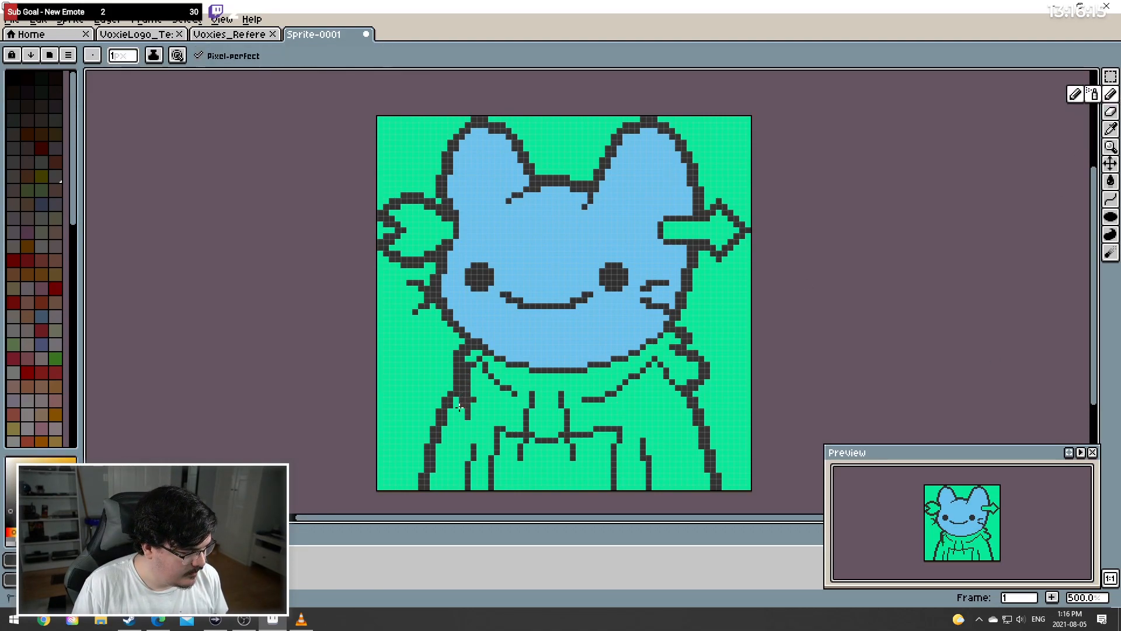
pyautogui.hotkey('ctrl', 'z')
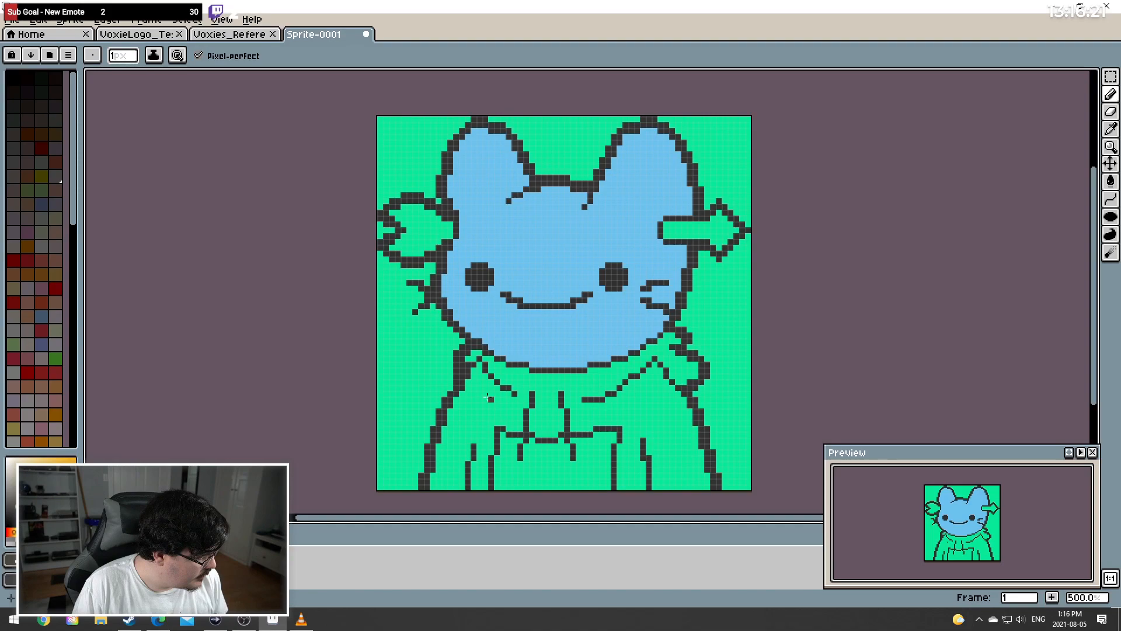
pyautogui.moveTo(468, 383)
pyautogui.mouseDown()
pyautogui.moveTo(456, 416)
pyautogui.moveTo(467, 411)
pyautogui.mouseUp()
pyautogui.hotkey('ctrl', 'z')
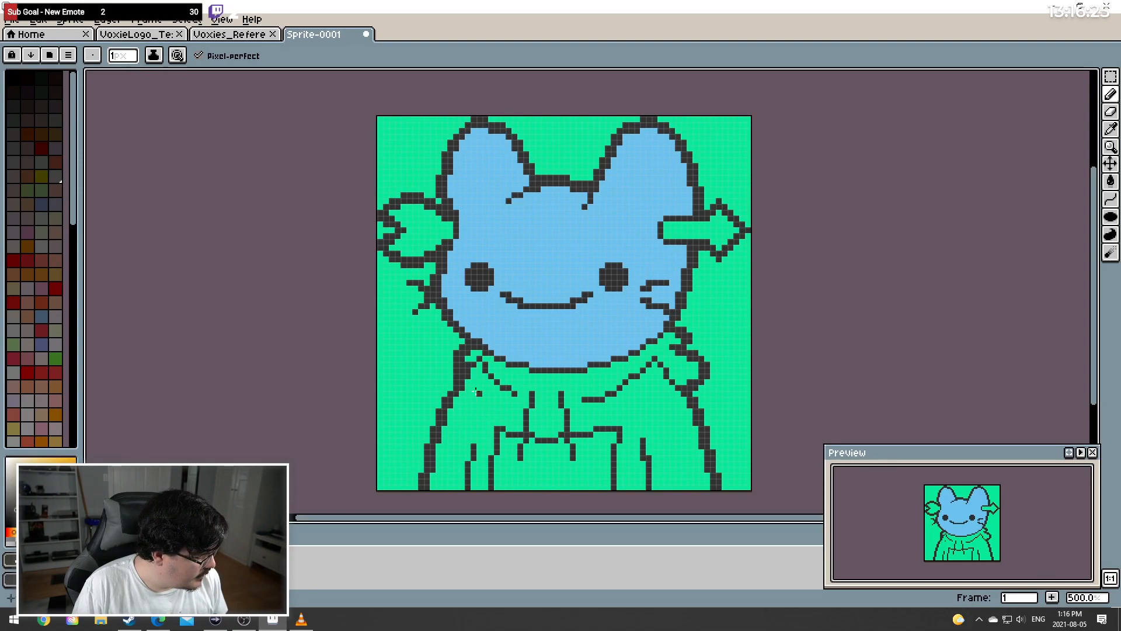
# Paint the cat's whole hoodie dark inside its outline with the Pencil tool, checking the Cool Cat reference picture in the browser
pyautogui.moveTo(470, 376)
pyautogui.mouseDown()
pyautogui.moveTo(476, 424)
pyautogui.moveTo(455, 438)
pyautogui.moveTo(501, 474)
pyautogui.moveTo(388, 397)
pyautogui.moveTo(424, 430)
pyautogui.moveTo(457, 424)
pyautogui.moveTo(433, 467)
pyautogui.moveTo(440, 492)
pyautogui.moveTo(441, 466)
pyautogui.moveTo(459, 446)
pyautogui.moveTo(448, 485)
pyautogui.moveTo(464, 451)
pyautogui.moveTo(459, 474)
pyautogui.moveTo(467, 410)
pyautogui.moveTo(479, 429)
pyautogui.moveTo(487, 391)
pyautogui.mouseUp()
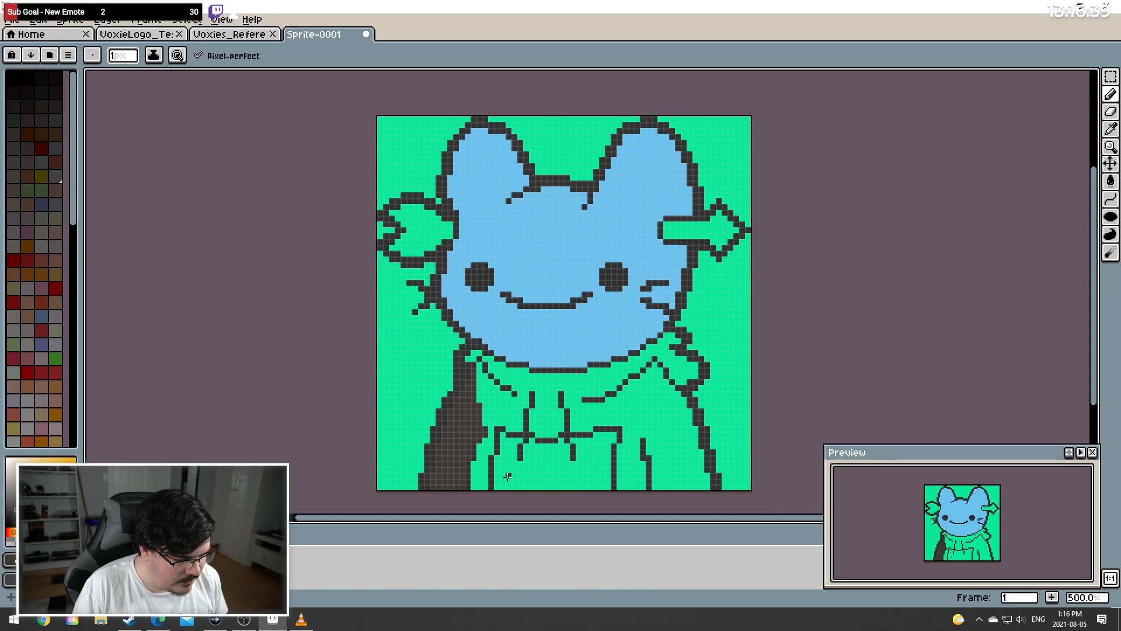
pyautogui.moveTo(469, 360)
pyautogui.mouseDown()
pyautogui.moveTo(542, 381)
pyautogui.moveTo(502, 371)
pyautogui.moveTo(508, 388)
pyautogui.moveTo(487, 371)
pyautogui.moveTo(481, 402)
pyautogui.moveTo(496, 409)
pyautogui.moveTo(490, 389)
pyautogui.moveTo(538, 371)
pyautogui.mouseUp()
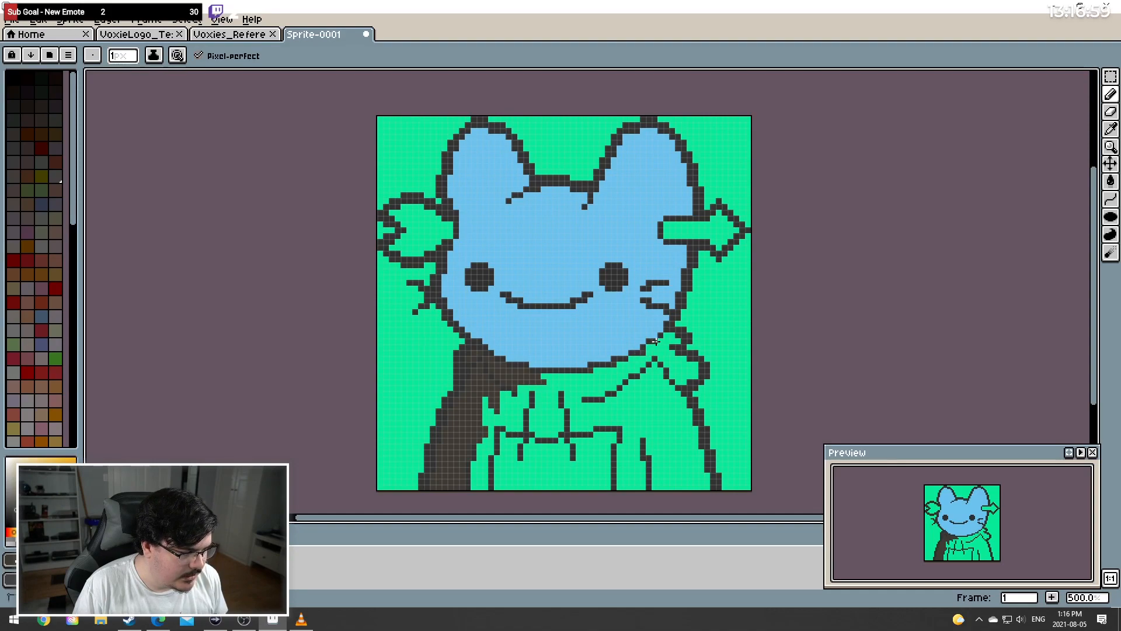
pyautogui.moveTo(678, 342)
pyautogui.mouseDown()
pyautogui.moveTo(666, 344)
pyautogui.moveTo(671, 364)
pyautogui.mouseUp()
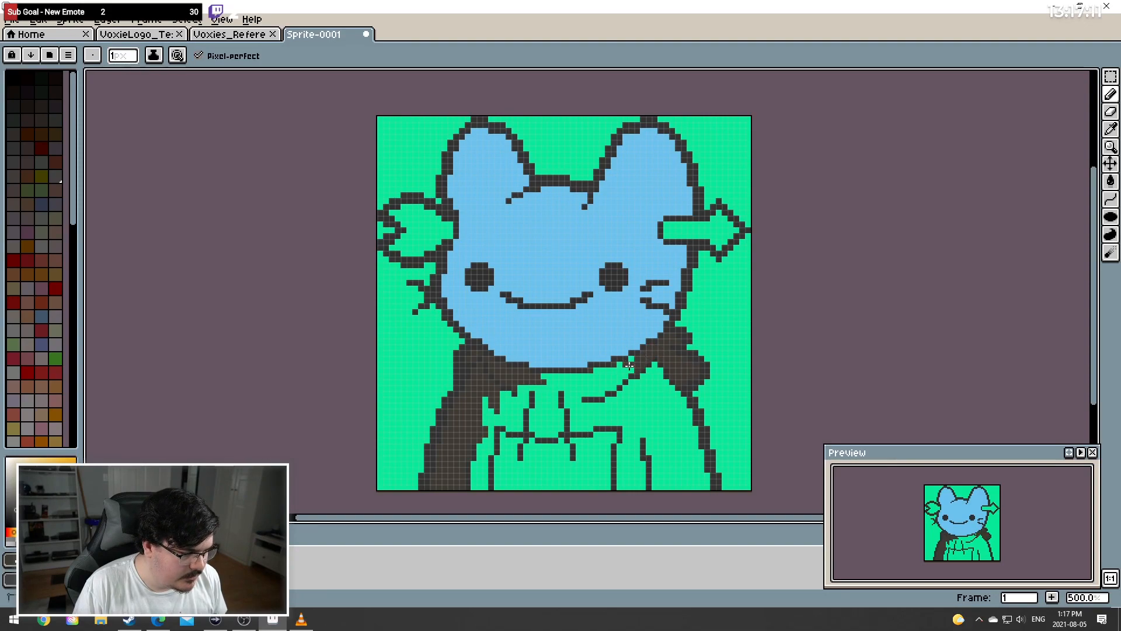
pyautogui.moveTo(623, 374)
pyautogui.mouseDown()
pyautogui.moveTo(568, 381)
pyautogui.moveTo(616, 373)
pyautogui.moveTo(569, 399)
pyautogui.moveTo(595, 385)
pyautogui.moveTo(539, 376)
pyautogui.moveTo(576, 376)
pyautogui.moveTo(484, 396)
pyautogui.moveTo(491, 419)
pyautogui.moveTo(486, 410)
pyautogui.moveTo(509, 407)
pyautogui.moveTo(490, 415)
pyautogui.moveTo(517, 425)
pyautogui.moveTo(513, 436)
pyautogui.moveTo(529, 422)
pyautogui.moveTo(509, 398)
pyautogui.moveTo(520, 421)
pyautogui.moveTo(550, 418)
pyautogui.moveTo(522, 425)
pyautogui.moveTo(547, 434)
pyautogui.moveTo(526, 437)
pyautogui.moveTo(535, 439)
pyautogui.moveTo(583, 429)
pyautogui.moveTo(570, 415)
pyautogui.moveTo(581, 408)
pyautogui.moveTo(554, 406)
pyautogui.moveTo(584, 420)
pyautogui.moveTo(610, 424)
pyautogui.mouseUp()
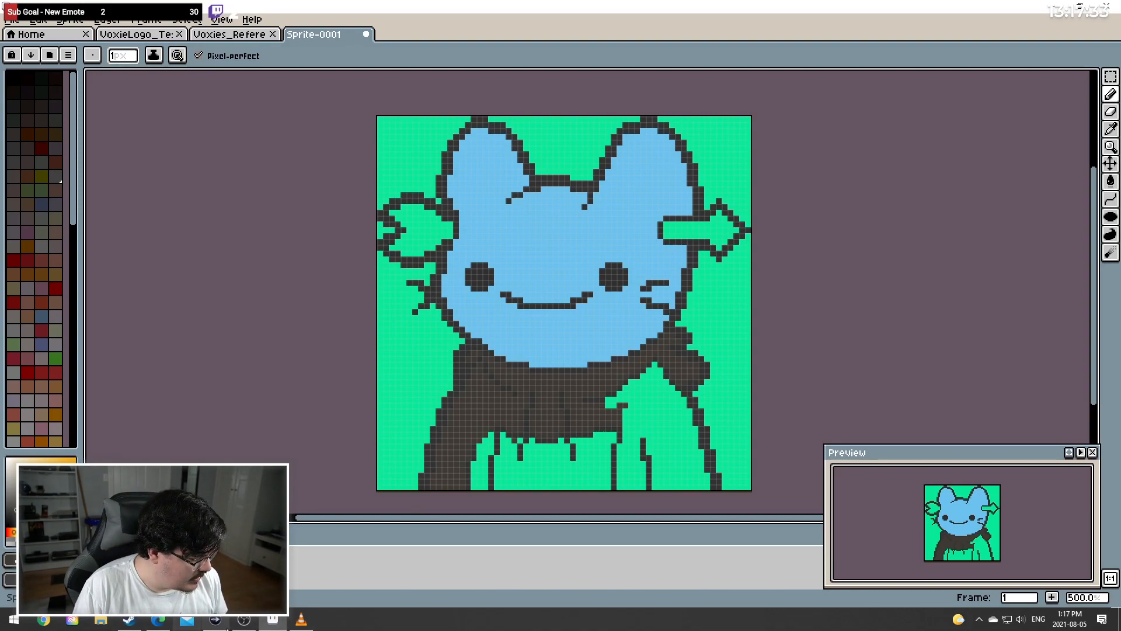
pyautogui.click(155, 622)
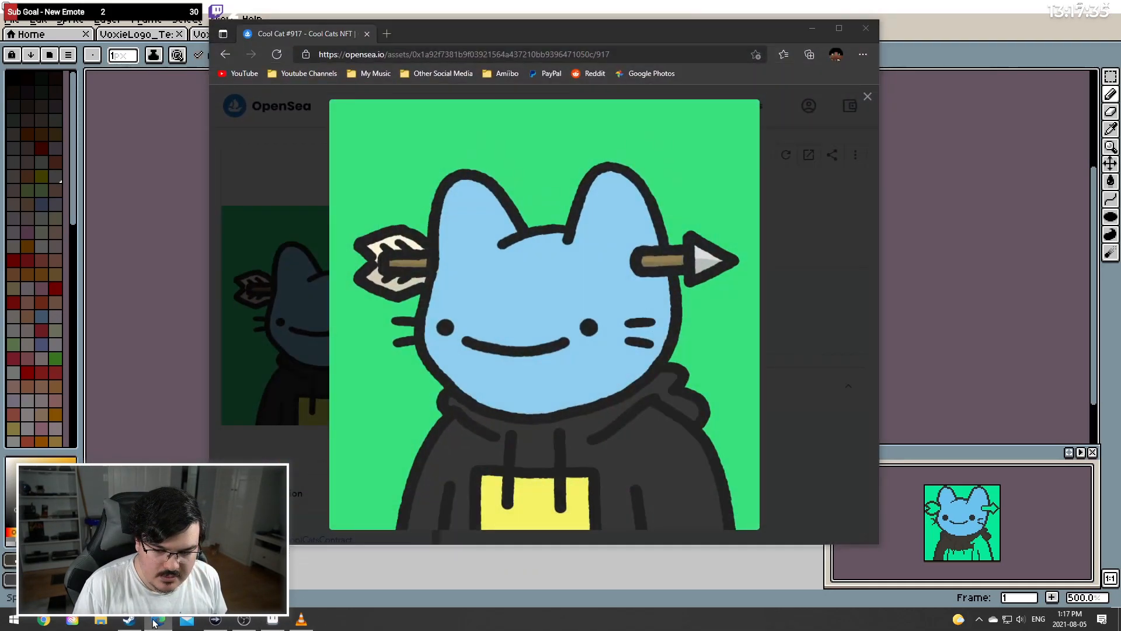
pyautogui.click(158, 620)
pyautogui.moveTo(508, 441)
pyautogui.mouseDown()
pyautogui.moveTo(476, 472)
pyautogui.moveTo(504, 442)
pyautogui.moveTo(476, 446)
pyautogui.moveTo(487, 497)
pyautogui.moveTo(529, 439)
pyautogui.moveTo(504, 505)
pyautogui.moveTo(526, 482)
pyautogui.moveTo(530, 495)
pyautogui.moveTo(557, 431)
pyautogui.moveTo(559, 494)
pyautogui.moveTo(582, 474)
pyautogui.moveTo(567, 504)
pyautogui.moveTo(585, 470)
pyautogui.moveTo(592, 490)
pyautogui.moveTo(595, 447)
pyautogui.moveTo(602, 464)
pyautogui.moveTo(599, 443)
pyautogui.moveTo(611, 445)
pyautogui.moveTo(611, 398)
pyautogui.moveTo(622, 397)
pyautogui.moveTo(597, 391)
pyautogui.moveTo(608, 401)
pyautogui.moveTo(638, 376)
pyautogui.moveTo(647, 383)
pyautogui.moveTo(655, 362)
pyautogui.moveTo(659, 397)
pyautogui.moveTo(655, 383)
pyautogui.moveTo(649, 413)
pyautogui.moveTo(652, 385)
pyautogui.moveTo(629, 411)
pyautogui.moveTo(629, 401)
pyautogui.moveTo(637, 432)
pyautogui.moveTo(622, 462)
pyautogui.moveTo(630, 423)
pyautogui.moveTo(636, 456)
pyautogui.moveTo(648, 456)
pyautogui.moveTo(631, 424)
pyautogui.moveTo(636, 456)
pyautogui.moveTo(665, 403)
pyautogui.moveTo(657, 416)
pyautogui.moveTo(668, 408)
pyautogui.moveTo(680, 432)
pyautogui.moveTo(677, 461)
pyautogui.moveTo(659, 421)
pyautogui.moveTo(662, 471)
pyautogui.moveTo(682, 483)
pyautogui.moveTo(691, 415)
pyautogui.moveTo(707, 486)
pyautogui.mouseUp()
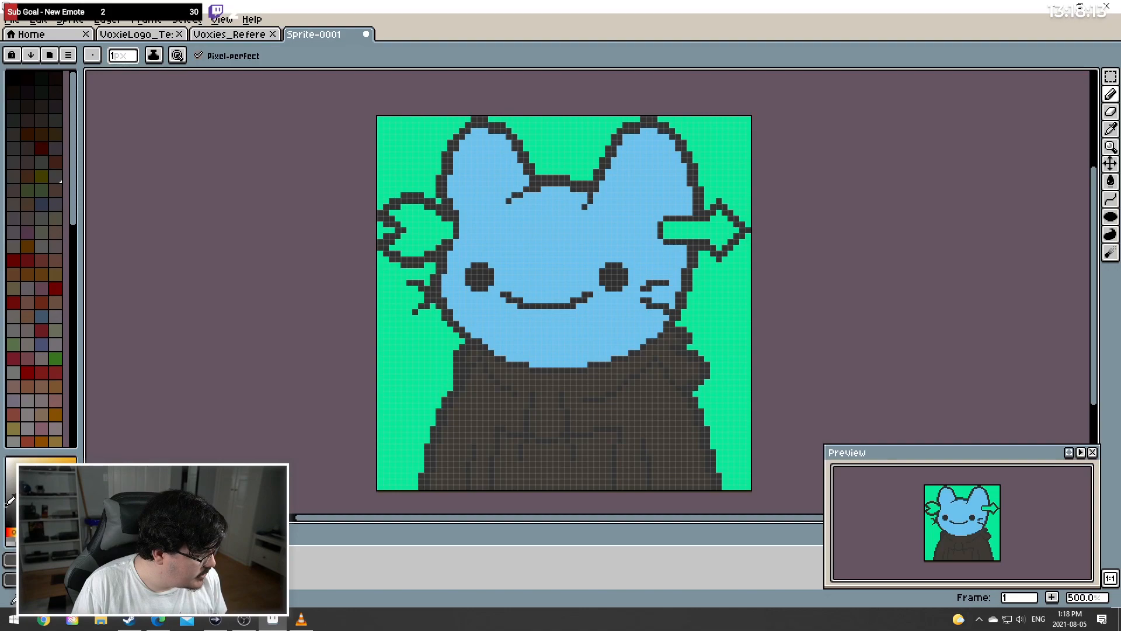
# Fill the hoodie with dark grey using the Paint Bucket, comparing the shade with the reference picture
pyautogui.click(1111, 180)
pyautogui.click(640, 427)
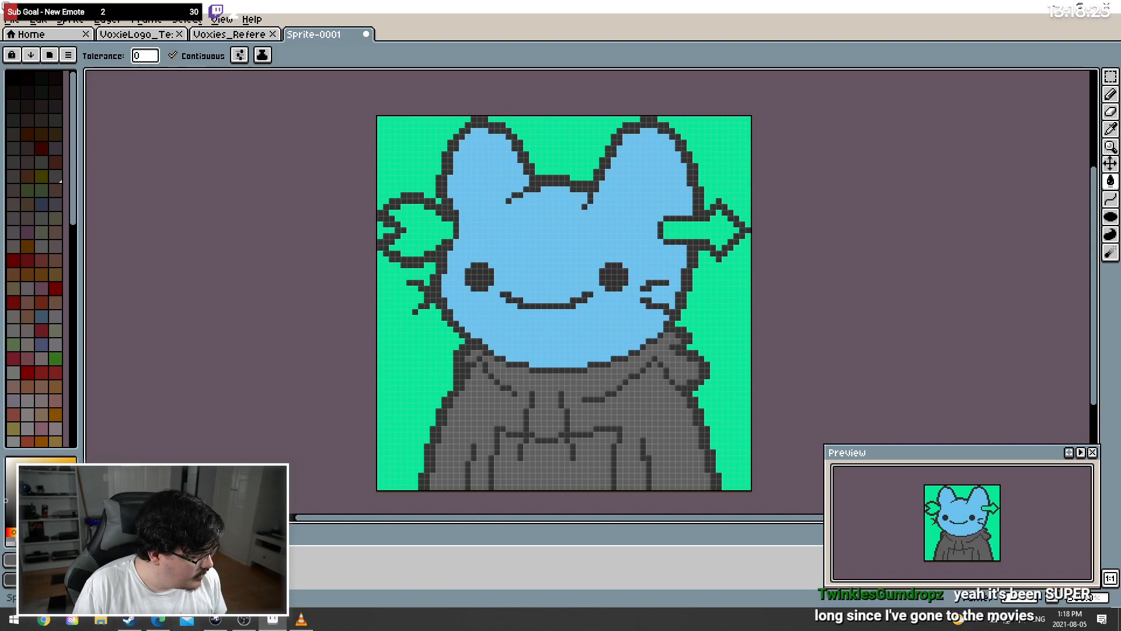
pyautogui.click(159, 620)
pyautogui.click(159, 620)
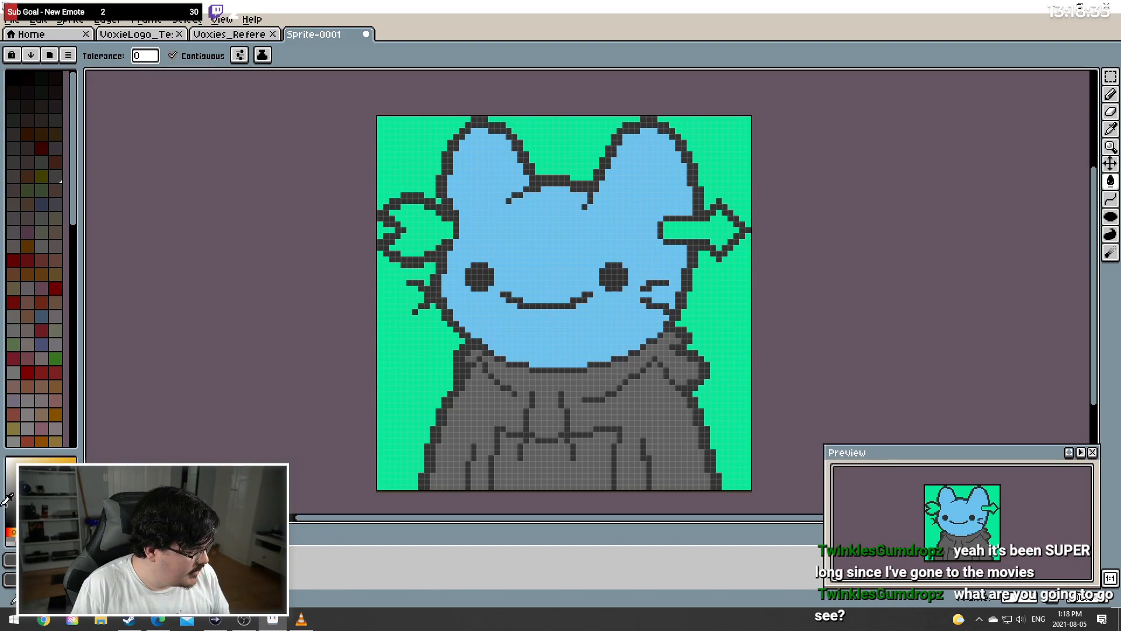
pyautogui.click(605, 478)
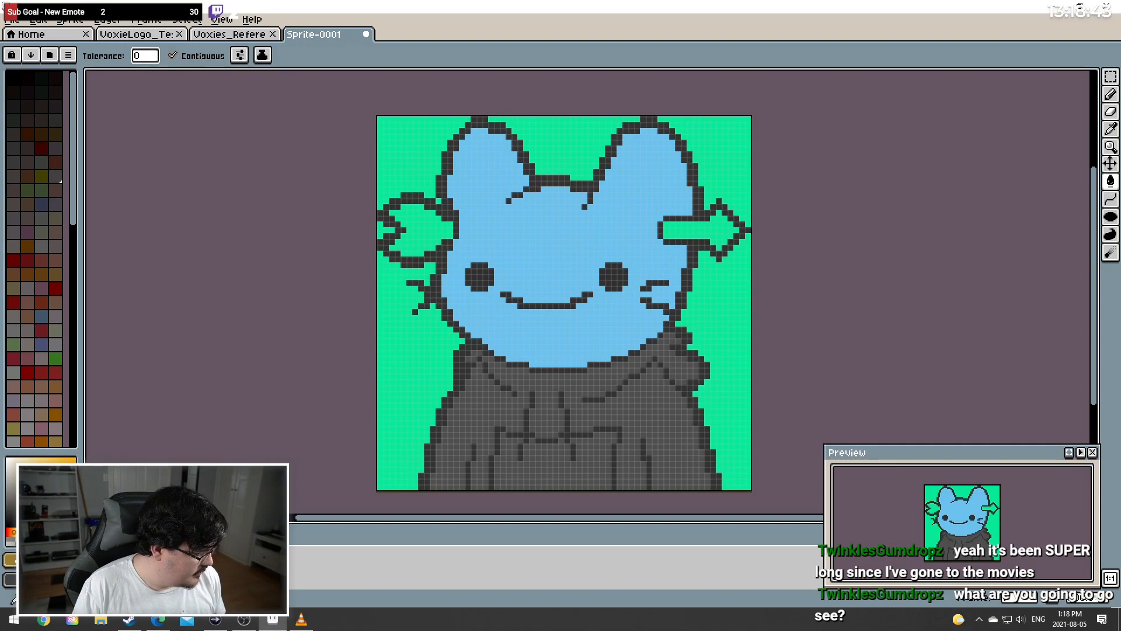
# Pick the bright yellow swatch from the colour palette
pyautogui.scroll(-3, 47, 234)
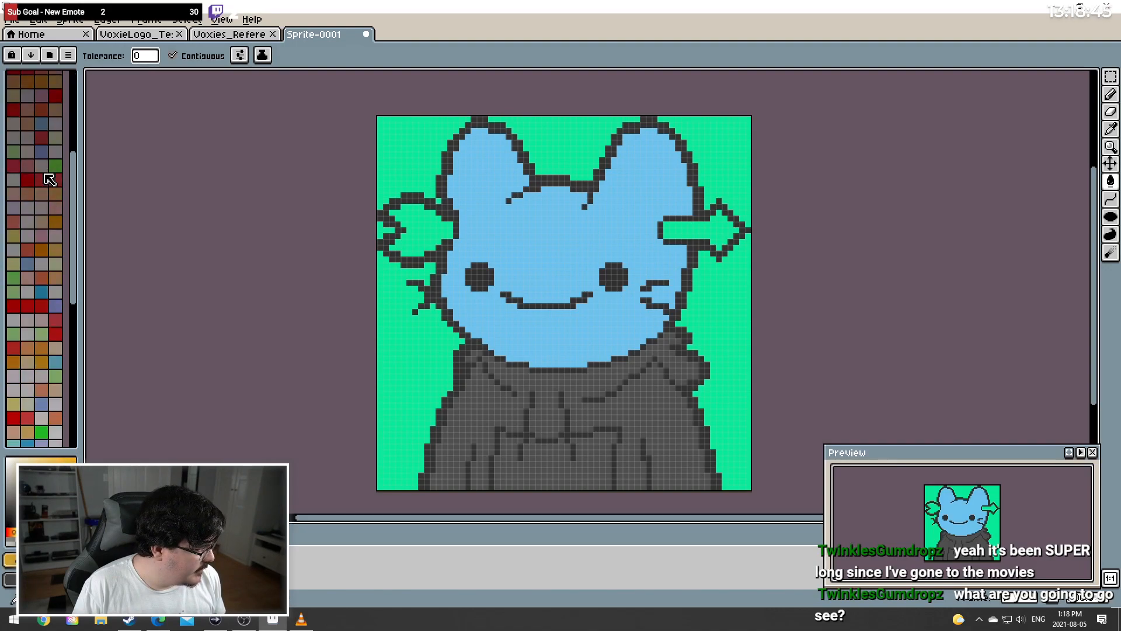
pyautogui.scroll(-2, 47, 251)
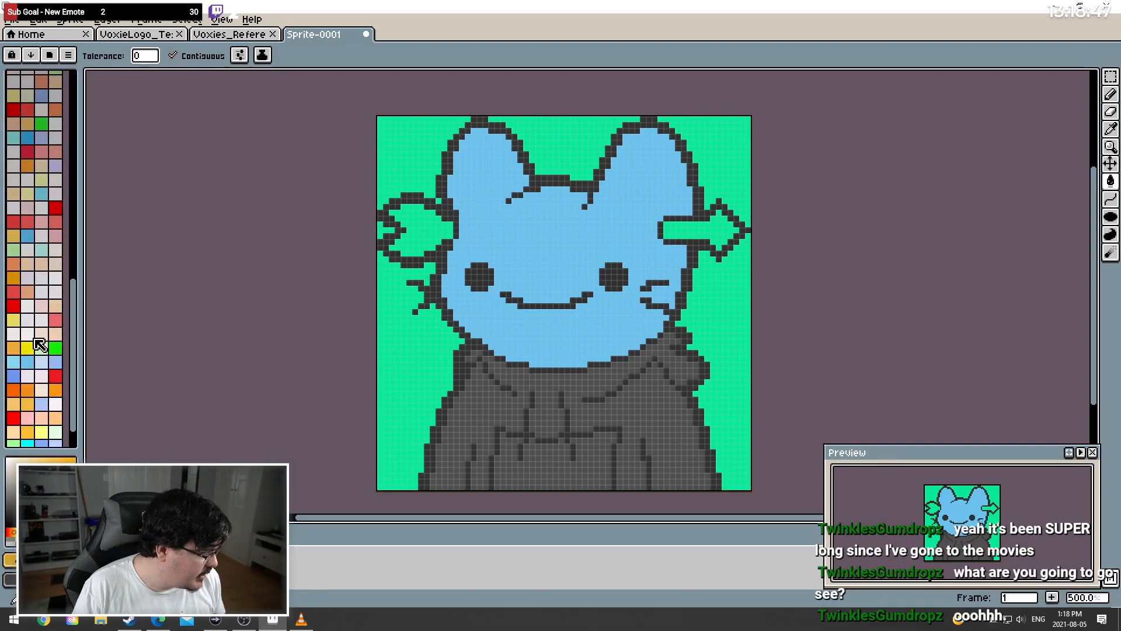
pyautogui.click(26, 349)
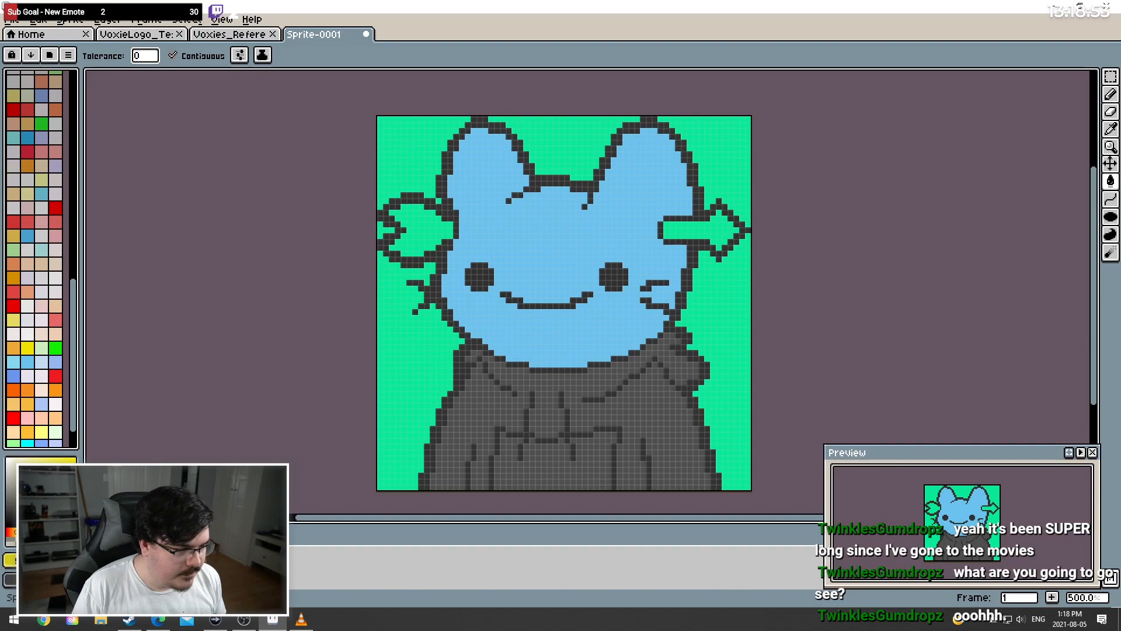
pyautogui.press('g')
pyautogui.click(582, 463)
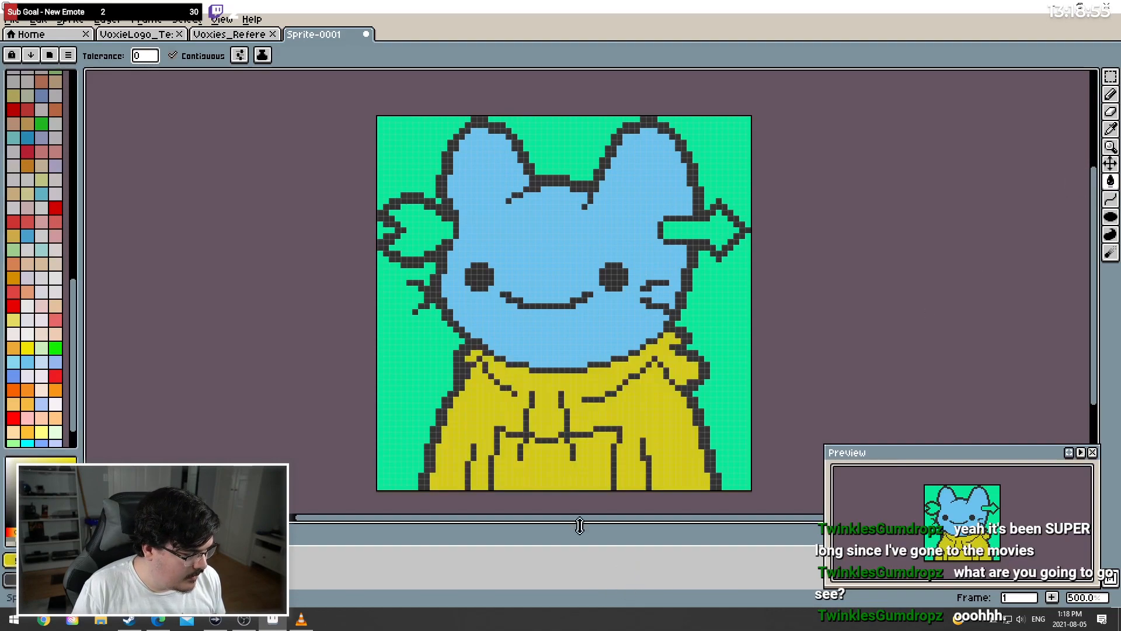
pyautogui.press('super')
pyautogui.press('Escape')
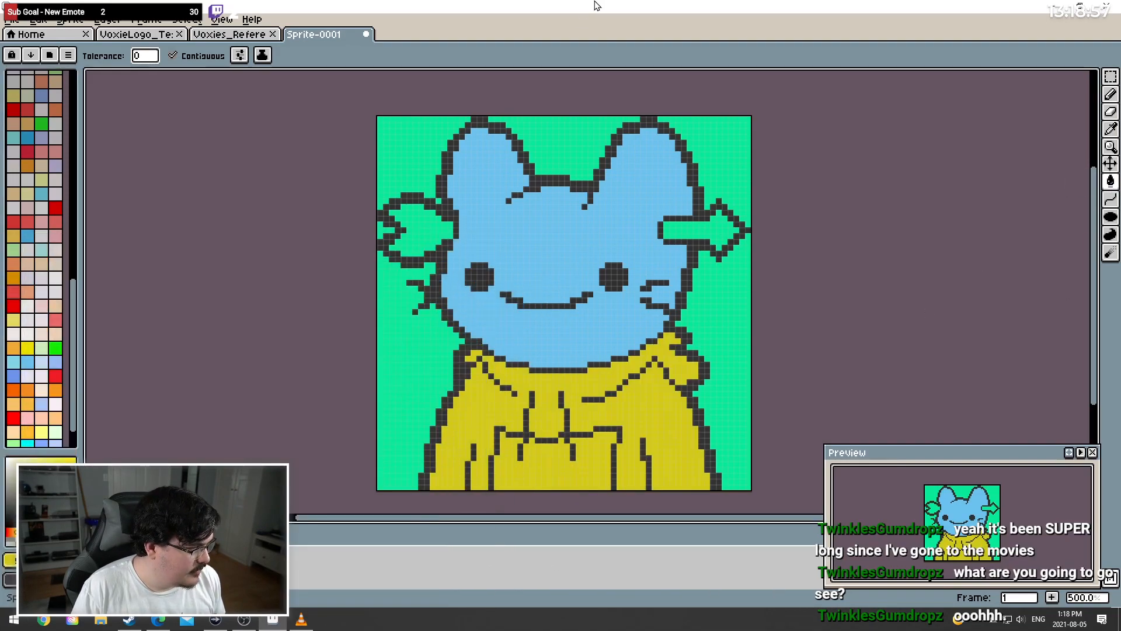
pyautogui.hotkey('ctrl', 'z')
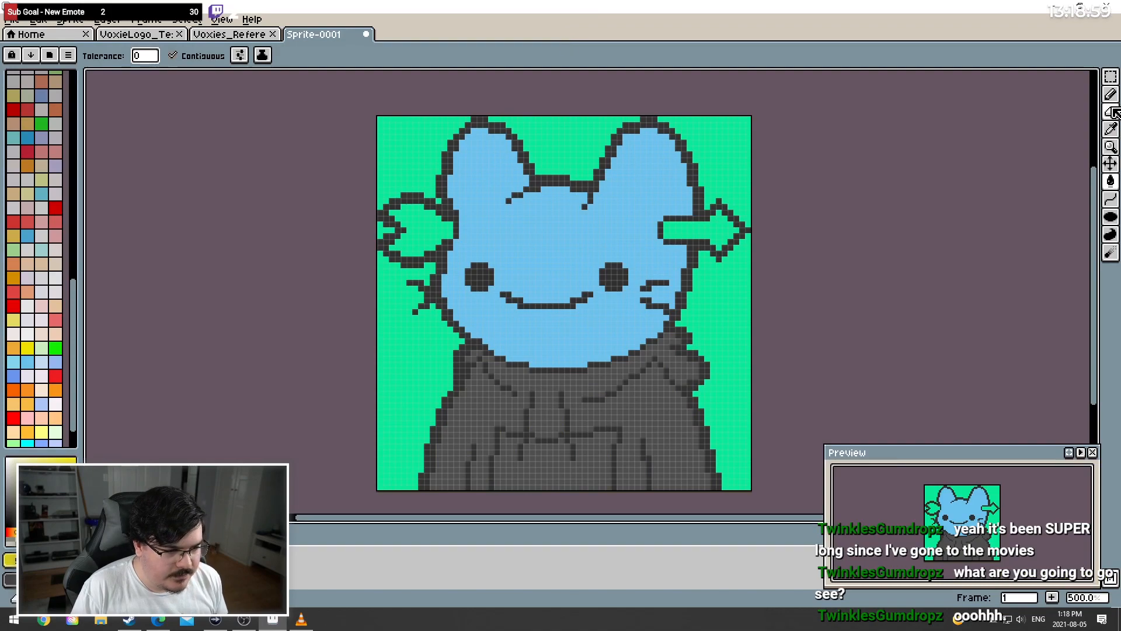
# Paint the square patch on the hoodie's front yellow with the Pencil tool and compare it with the reference picture
pyautogui.press('b')
pyautogui.moveTo(532, 488)
pyautogui.mouseDown()
pyautogui.moveTo(510, 477)
pyautogui.moveTo(524, 474)
pyautogui.moveTo(520, 496)
pyautogui.moveTo(521, 478)
pyautogui.moveTo(502, 490)
pyautogui.moveTo(504, 462)
pyautogui.moveTo(494, 464)
pyautogui.moveTo(509, 451)
pyautogui.moveTo(505, 435)
pyautogui.moveTo(529, 443)
pyautogui.moveTo(532, 468)
pyautogui.moveTo(538, 446)
pyautogui.moveTo(561, 451)
pyautogui.moveTo(576, 439)
pyautogui.moveTo(561, 441)
pyautogui.moveTo(563, 459)
pyautogui.moveTo(572, 453)
pyautogui.moveTo(561, 438)
pyautogui.moveTo(562, 461)
pyautogui.moveTo(552, 450)
pyautogui.moveTo(539, 461)
pyautogui.moveTo(554, 464)
pyautogui.moveTo(539, 462)
pyautogui.moveTo(554, 493)
pyautogui.moveTo(586, 436)
pyautogui.moveTo(609, 433)
pyautogui.moveTo(585, 455)
pyautogui.moveTo(591, 485)
pyautogui.moveTo(608, 457)
pyautogui.moveTo(607, 487)
pyautogui.mouseUp()
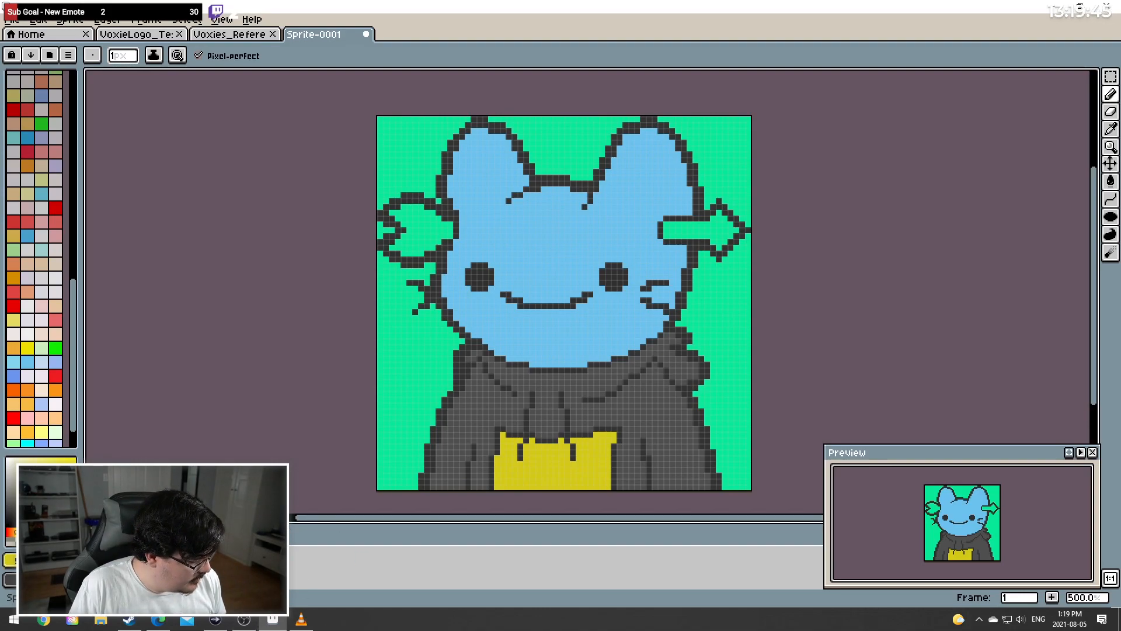
pyautogui.click(158, 624)
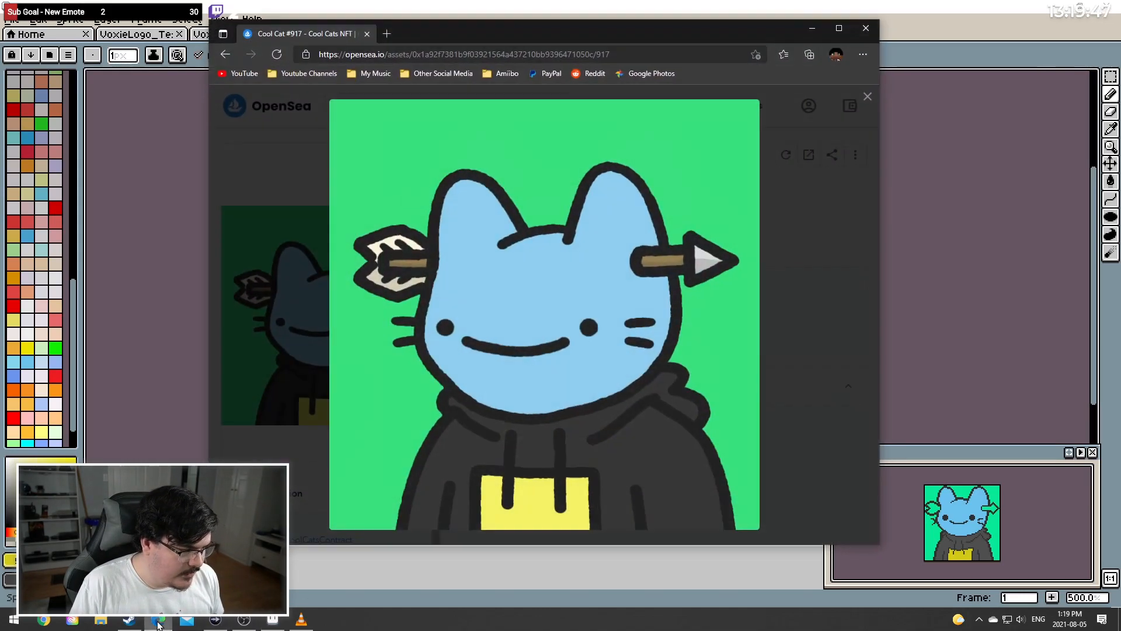
pyautogui.click(159, 624)
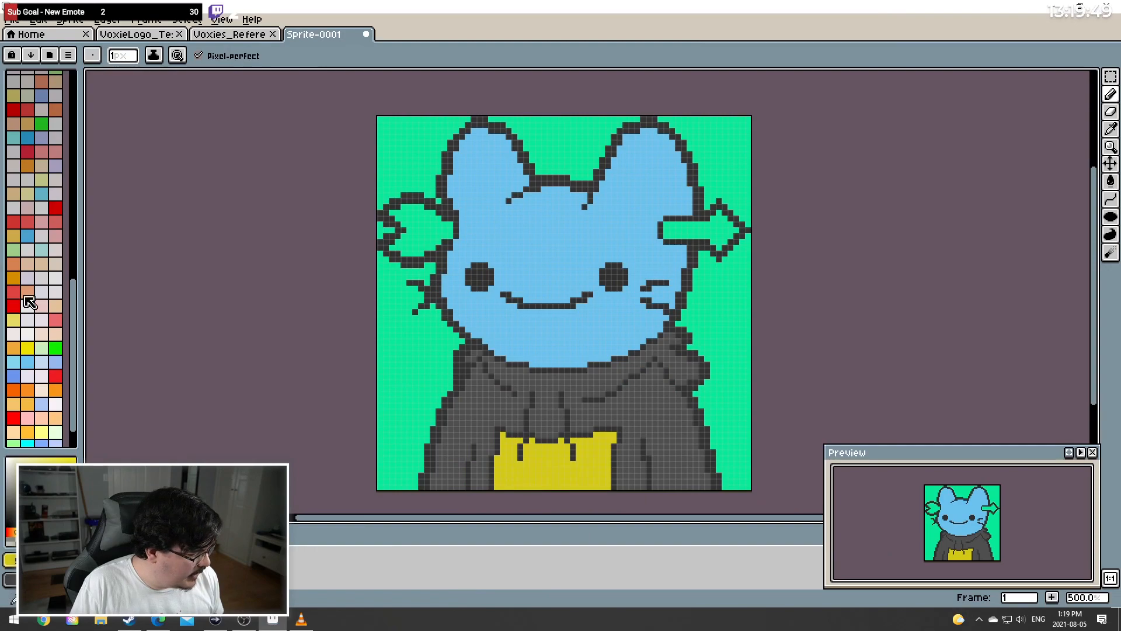
# Recolour the hoodie's front patch with the pale yellow palette colour using the Paint Bucket
pyautogui.scroll(-2, 61, 388)
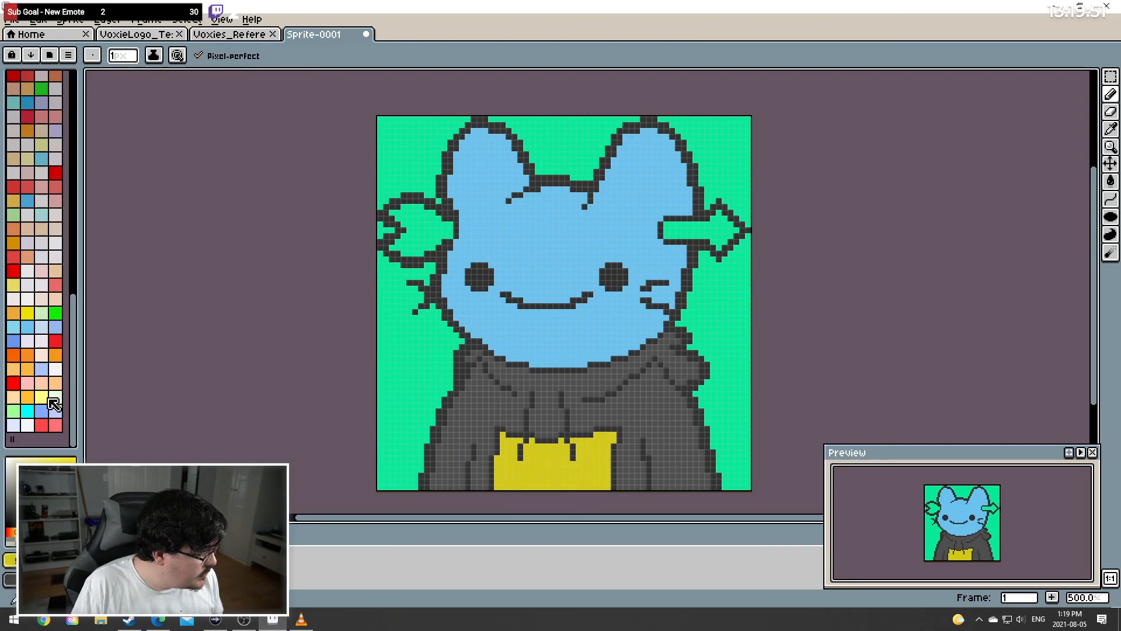
pyautogui.click(41, 397)
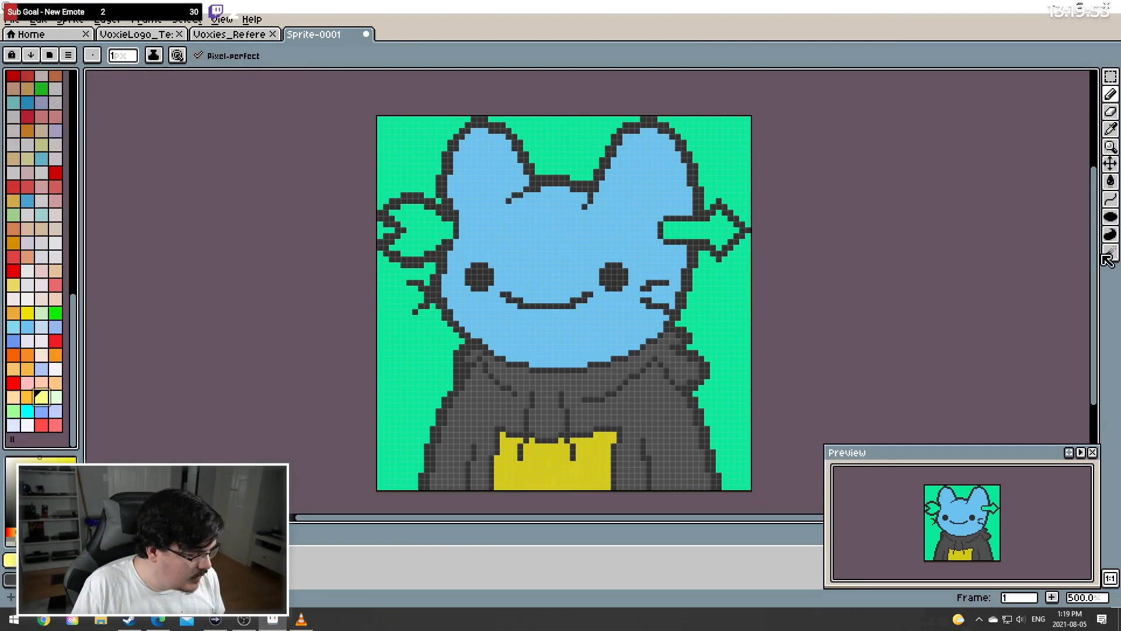
pyautogui.click(1112, 181)
pyautogui.click(573, 465)
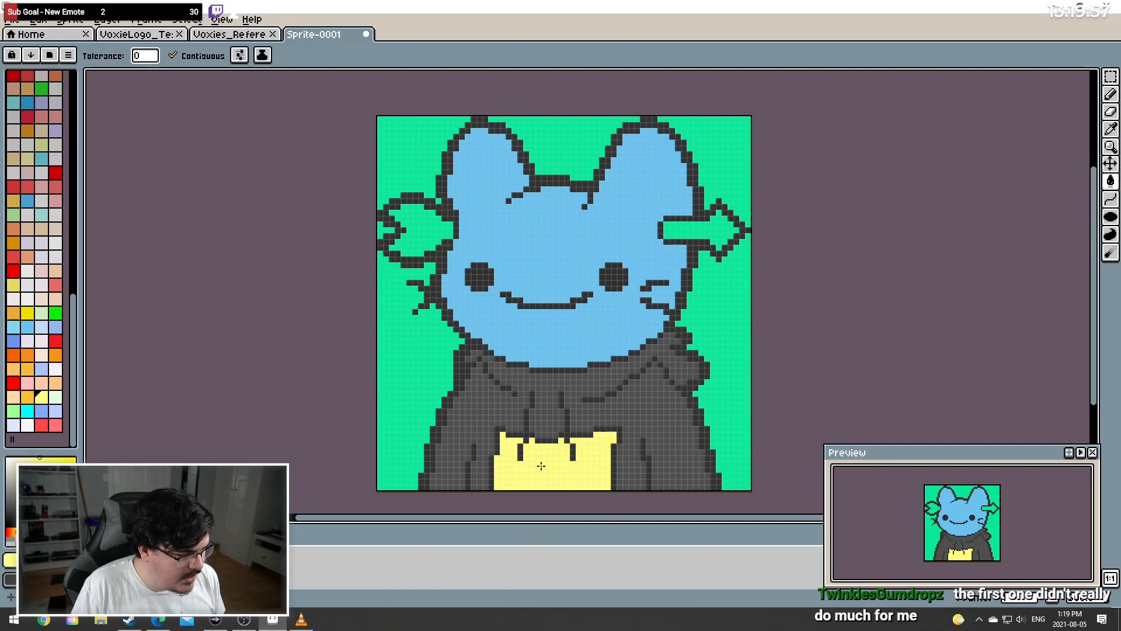
# Compare the front patch with the reference picture and refill it with a slightly more saturated yellow
pyautogui.click(159, 625)
pyautogui.click(159, 627)
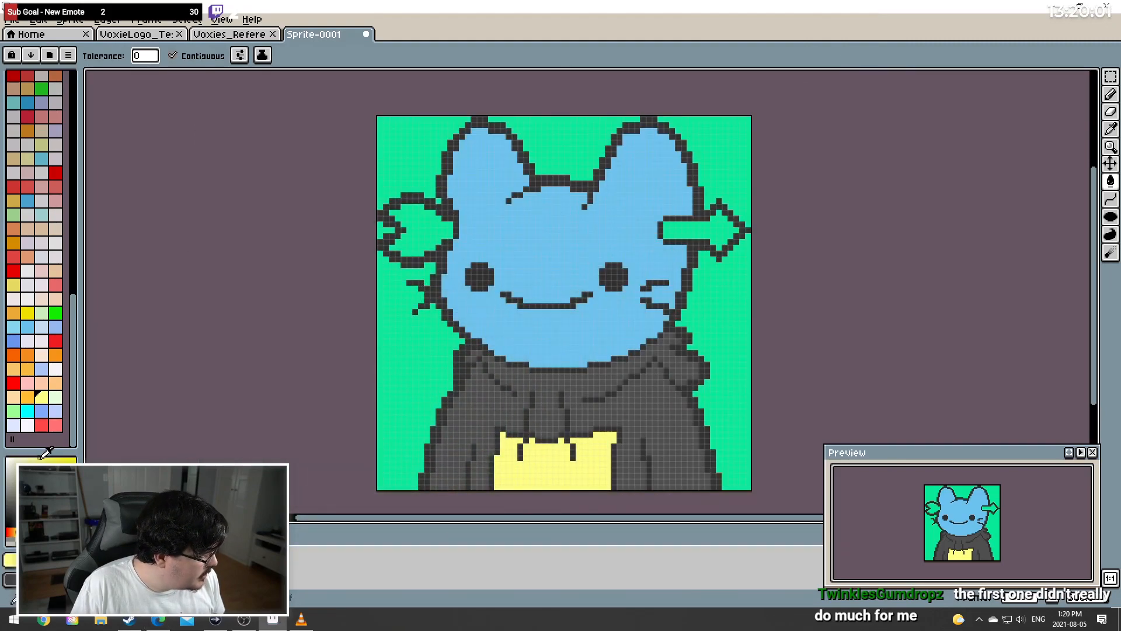
pyautogui.click(40, 457)
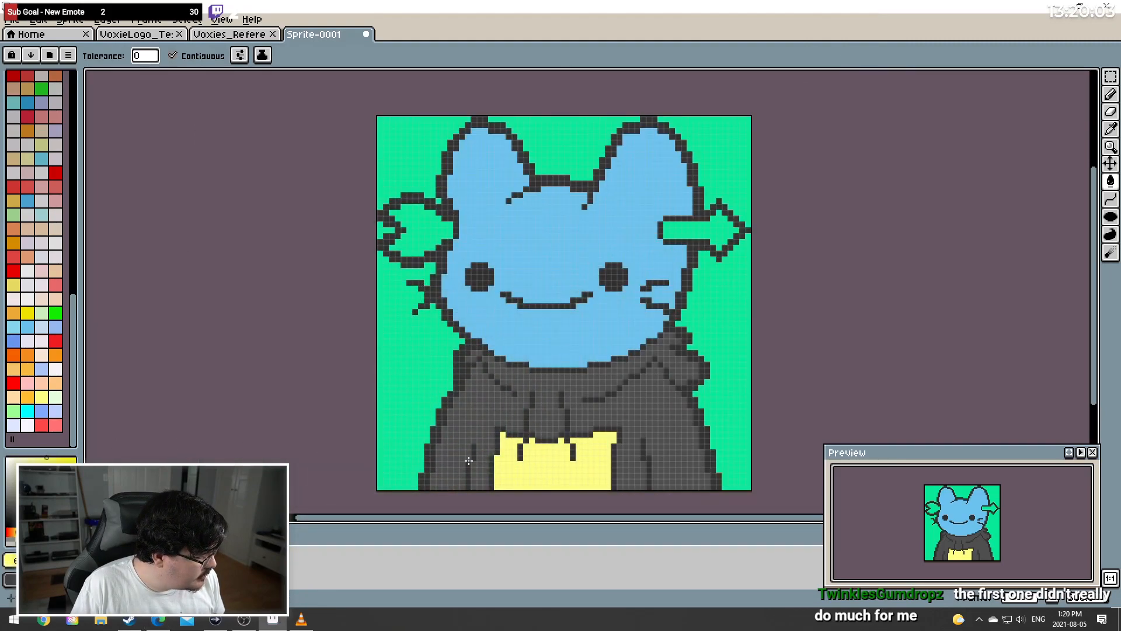
pyautogui.click(157, 620)
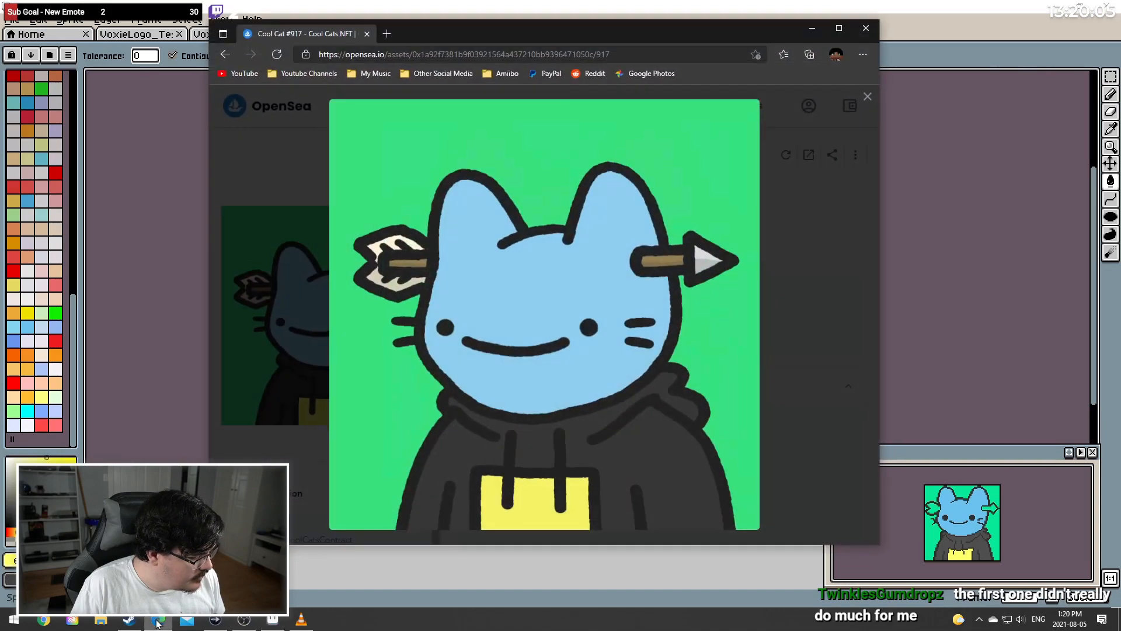
pyautogui.click(158, 620)
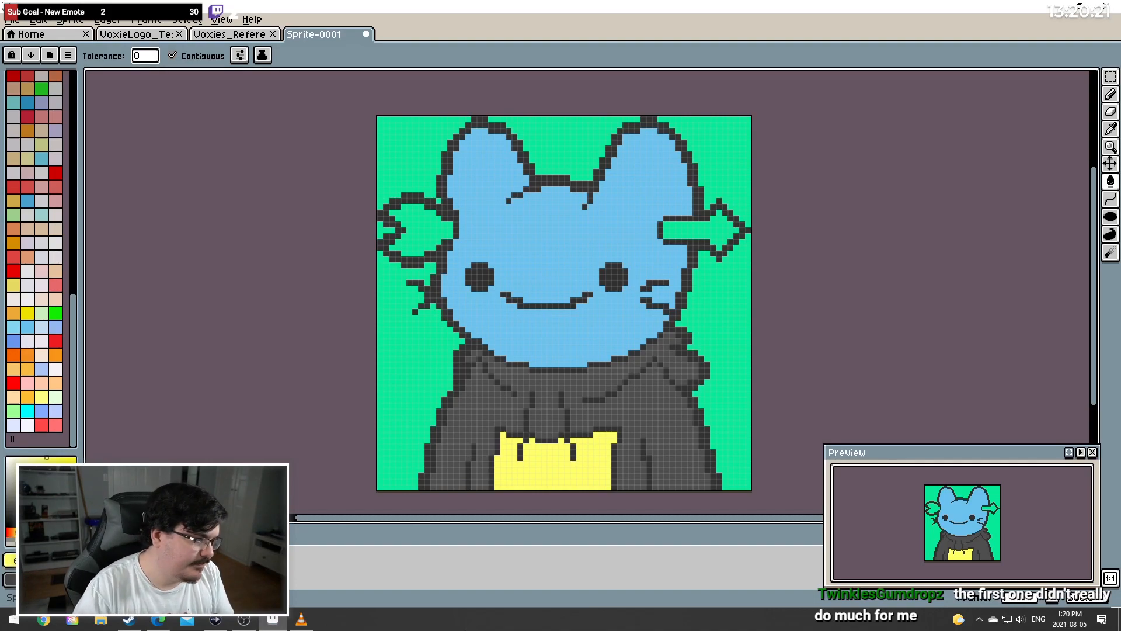
# Sample the dark outline colour and draw a vertical pencil line separating the arrow's shaft from its head
pyautogui.click(1110, 93)
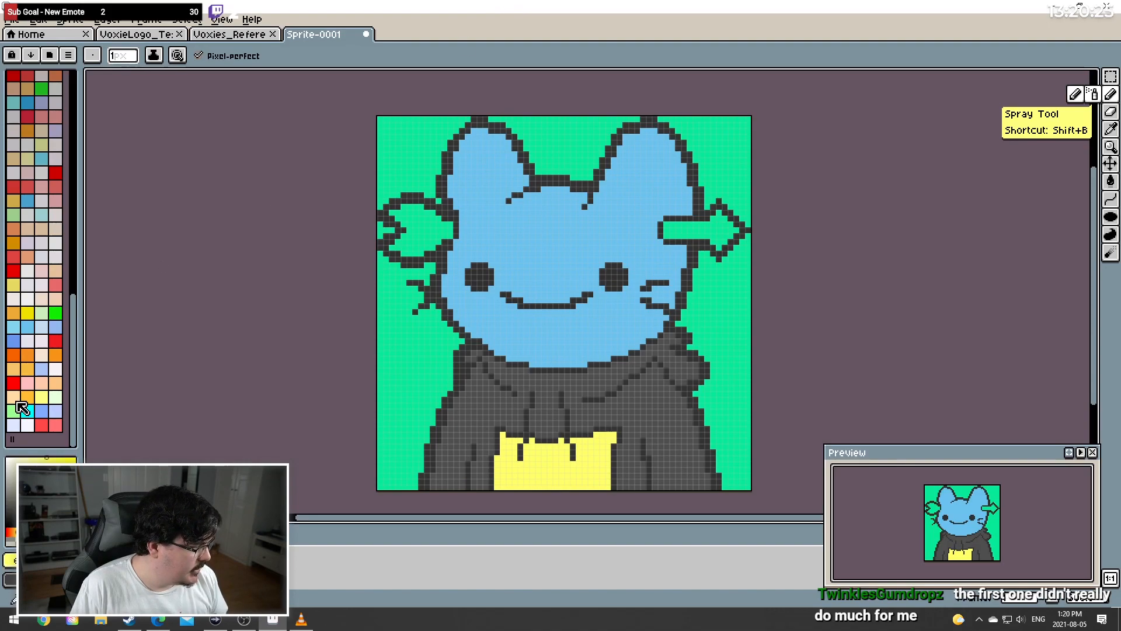
pyautogui.scroll(10, 25, 385)
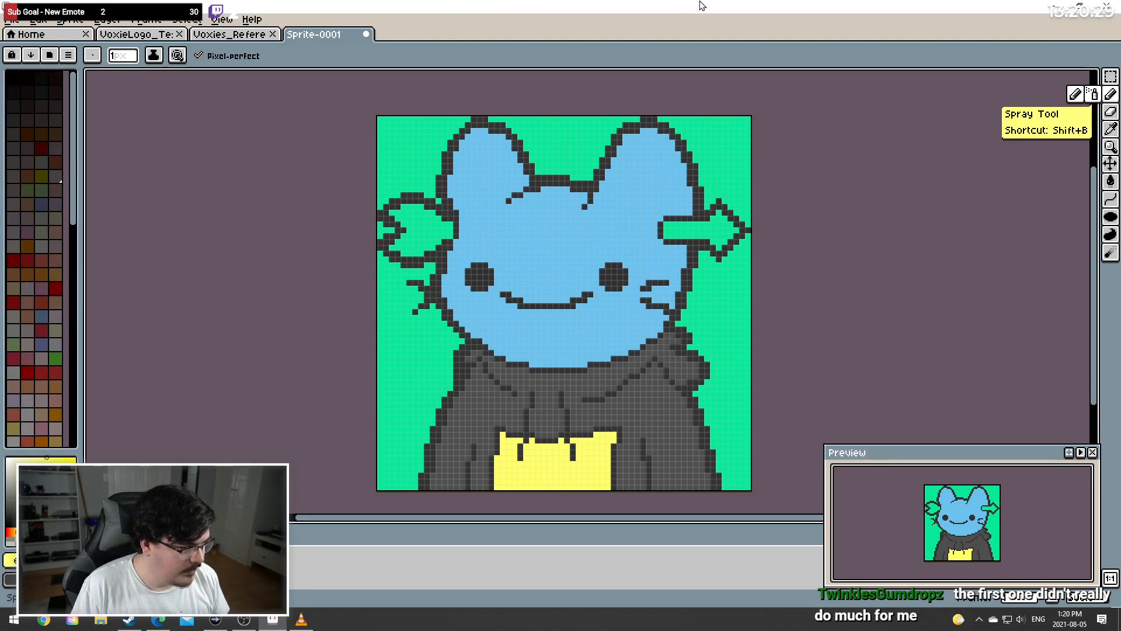
pyautogui.click(1111, 130)
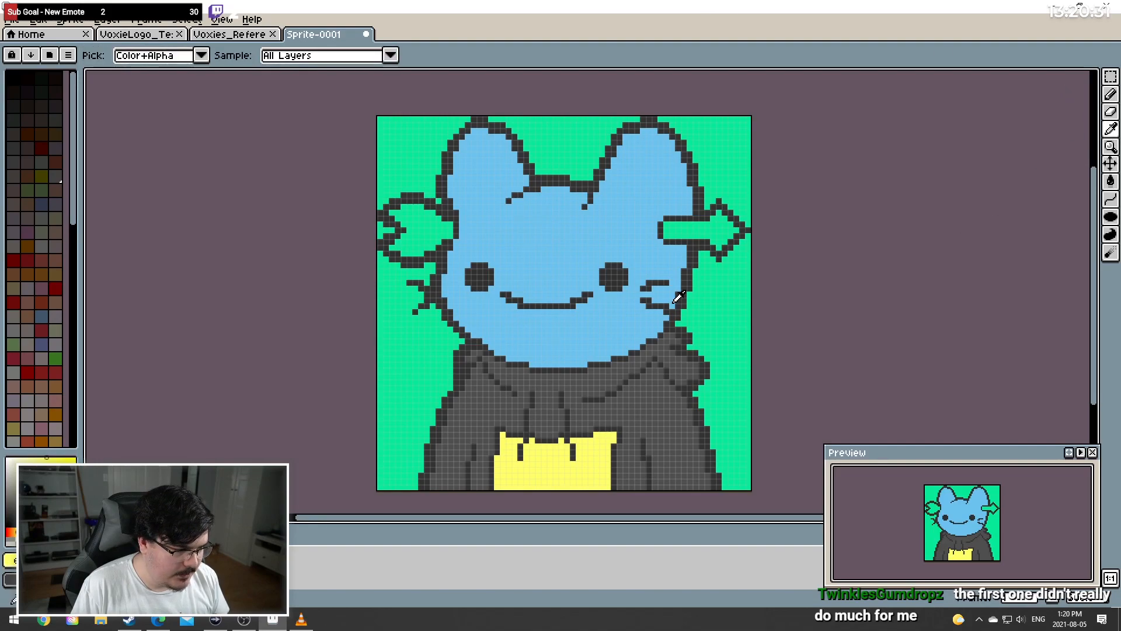
pyautogui.click(1110, 94)
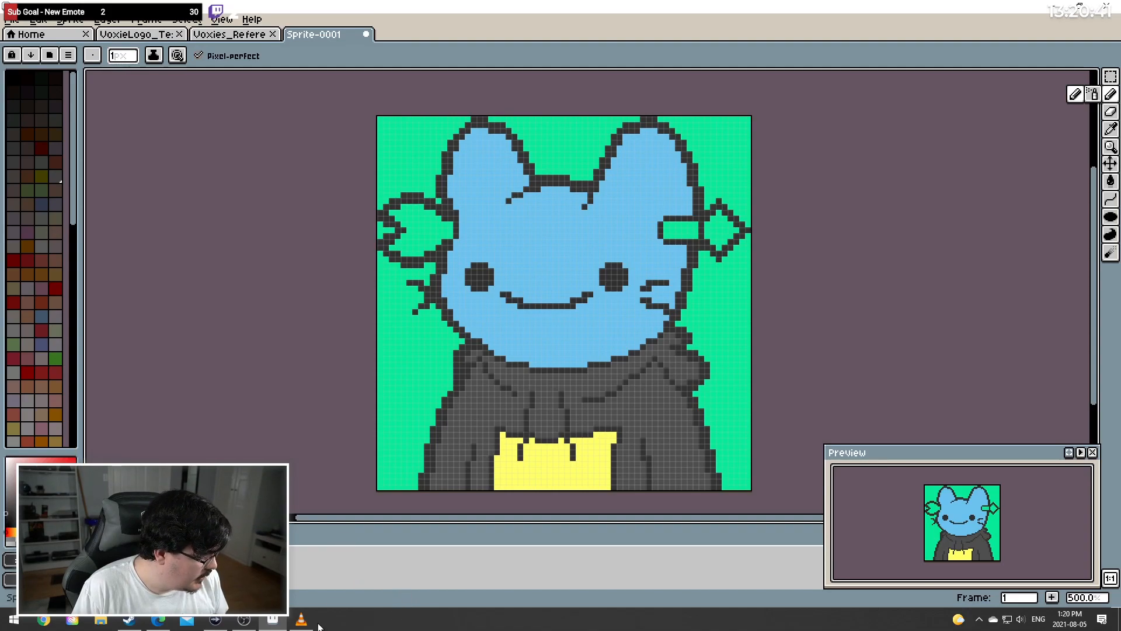
# Check the arrow in the reference picture and pick a dark brown palette colour for its shaft
pyautogui.click(159, 619)
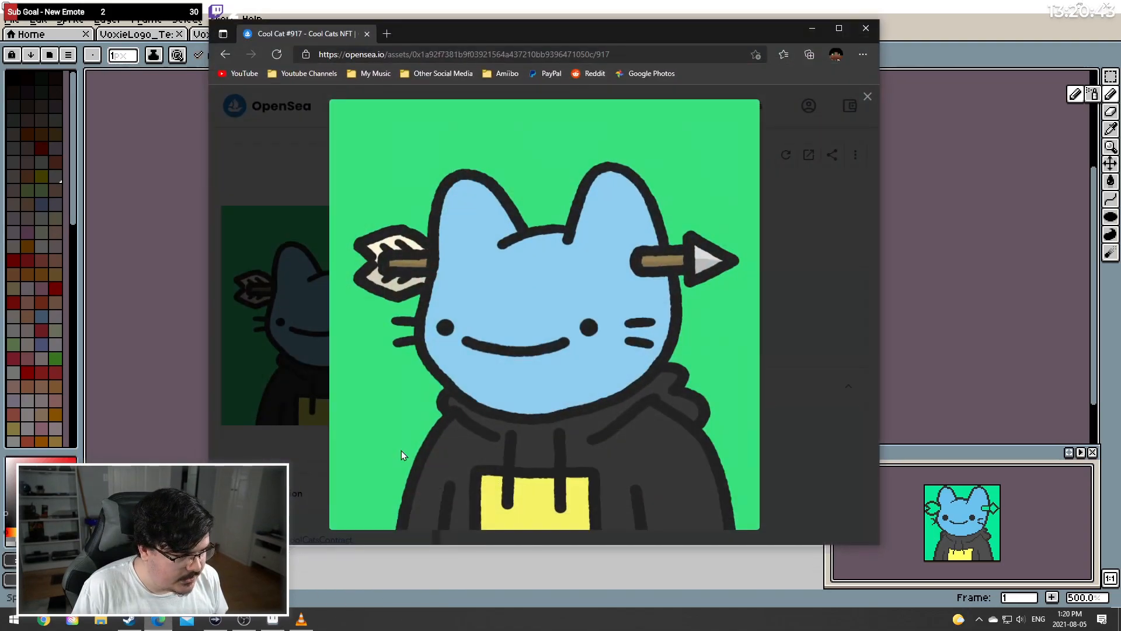
pyautogui.click(818, 33)
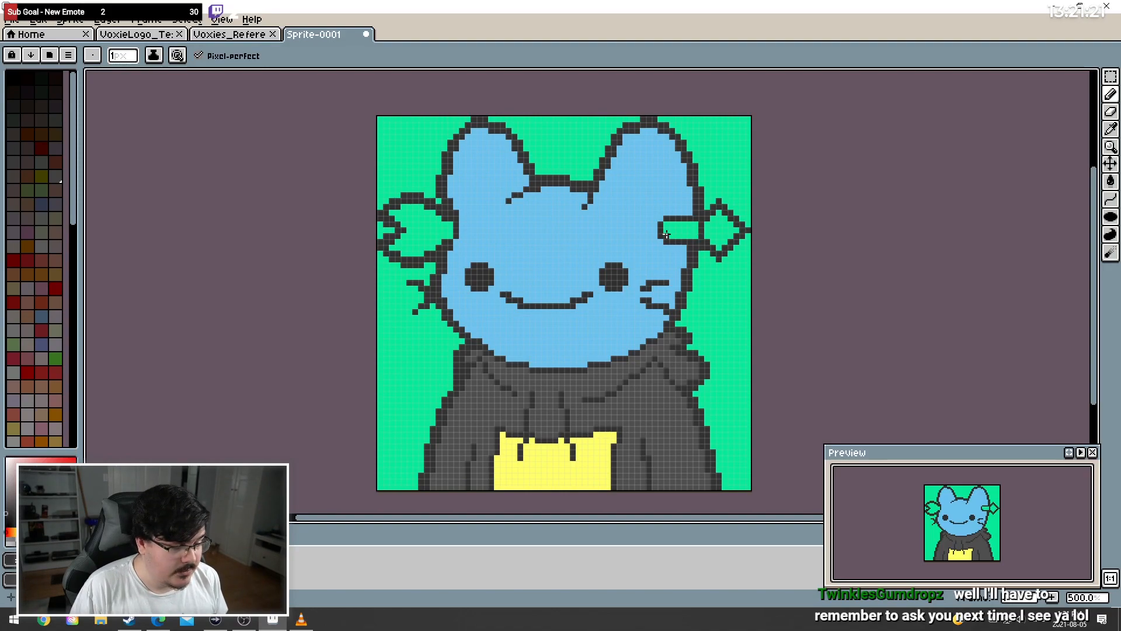
pyautogui.click(1112, 185)
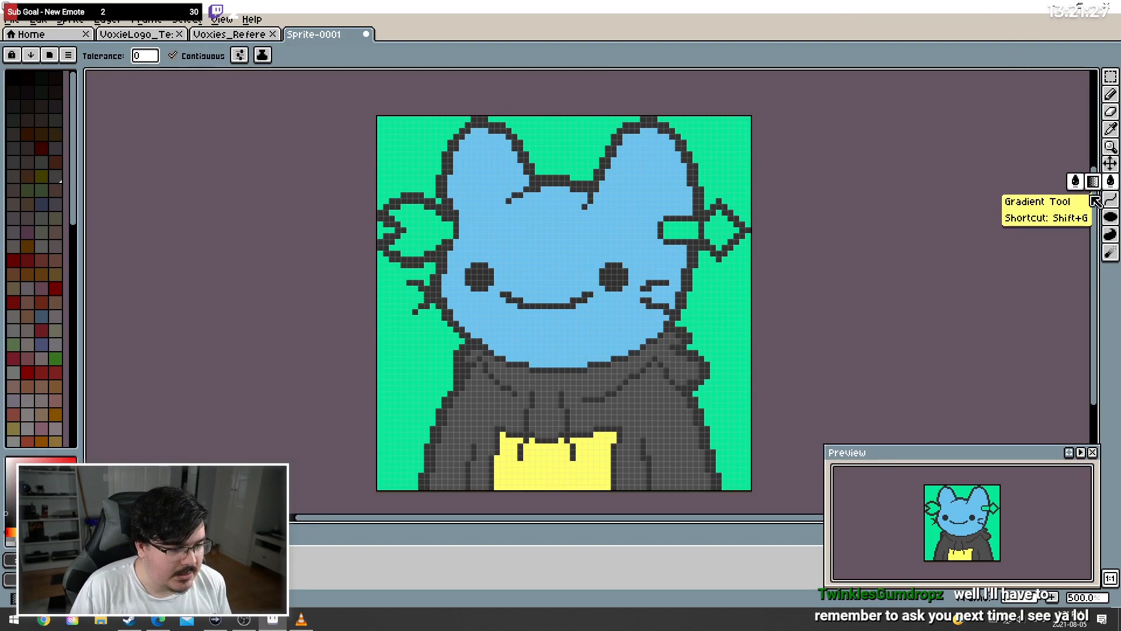
pyautogui.scroll(-10, 40, 412)
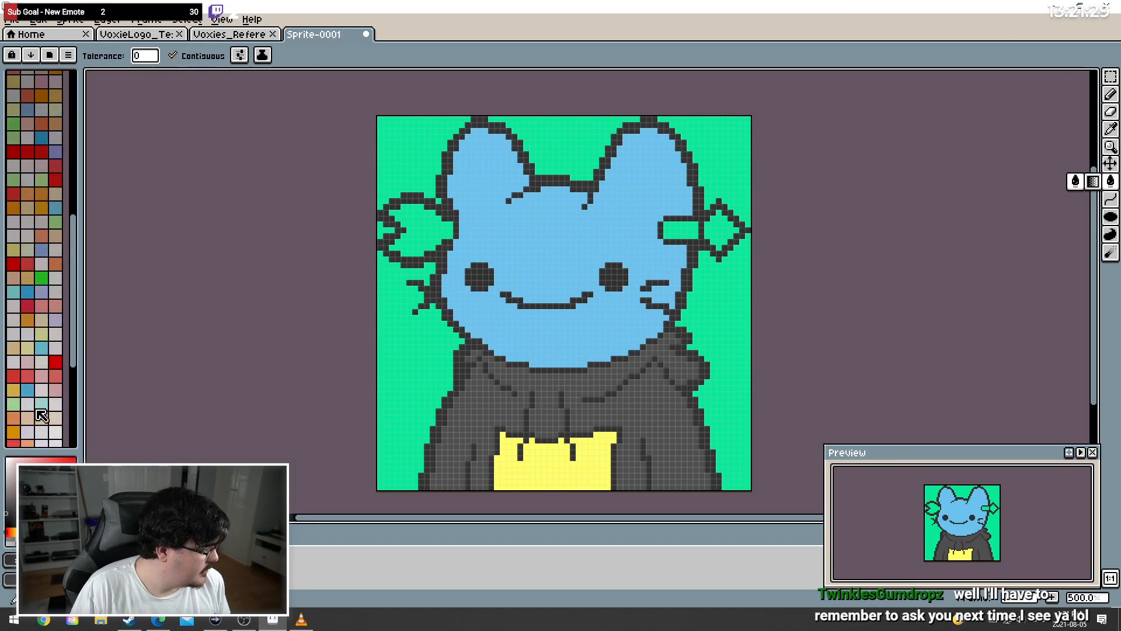
pyautogui.scroll(8, 41, 412)
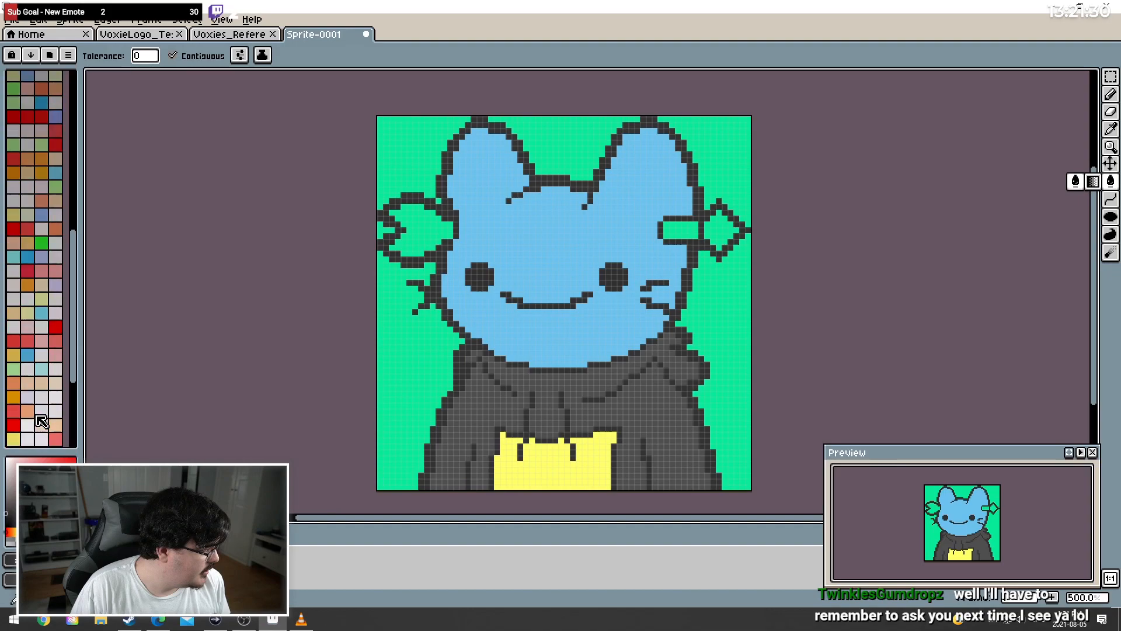
pyautogui.click(34, 56)
pyautogui.click(86, 105)
pyautogui.scroll(-1, 34, 310)
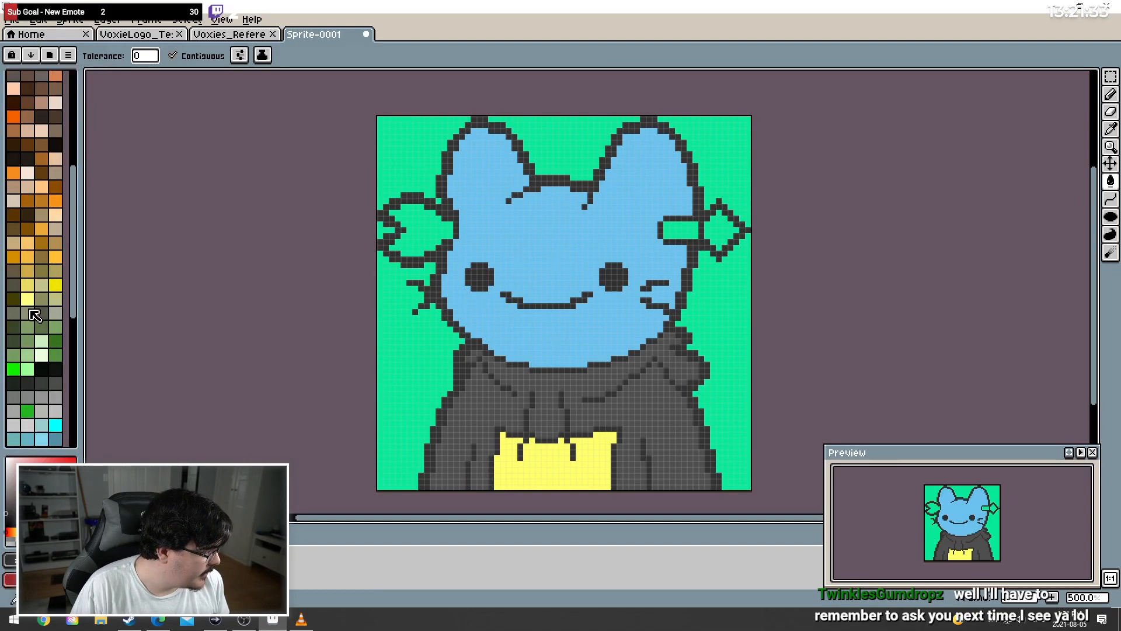
pyautogui.scroll(2, 39, 278)
pyautogui.click(57, 261)
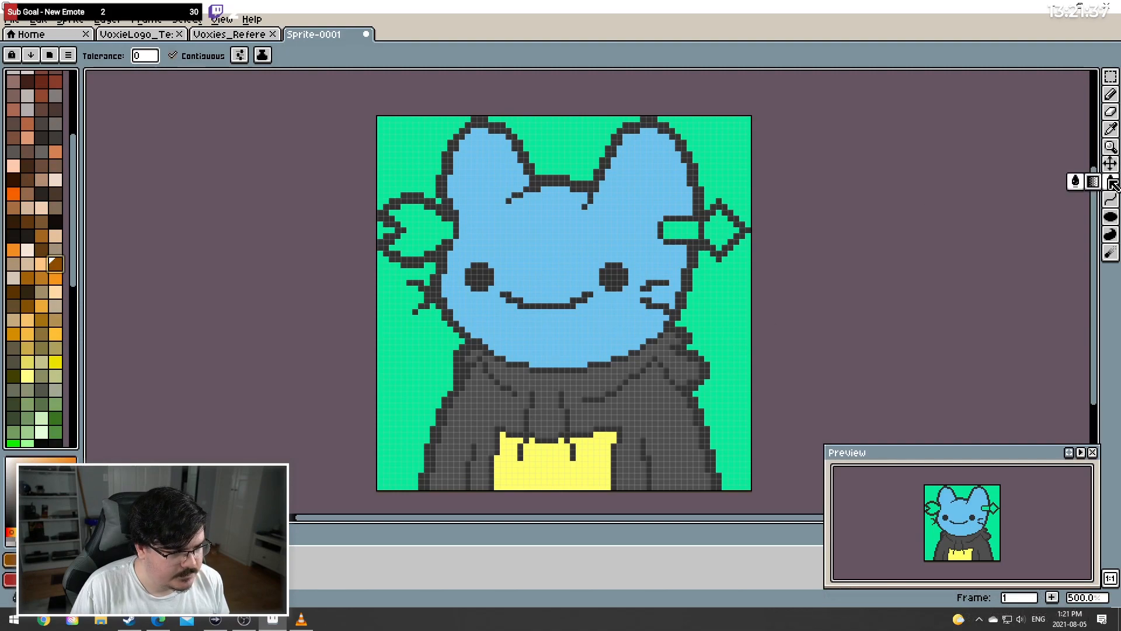
# Undo the stray brown fill of the background and paint the arrow's shaft beside the head dark brown with the Pencil tool
pyautogui.click(713, 235)
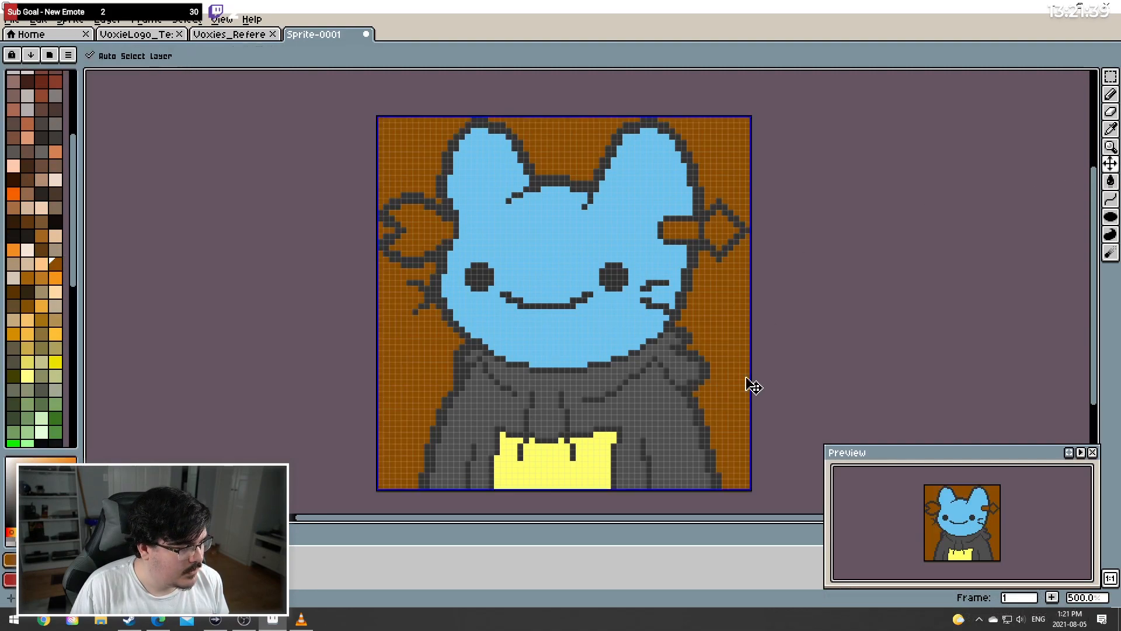
pyautogui.hotkey('ctrl', 'z')
pyautogui.press('b')
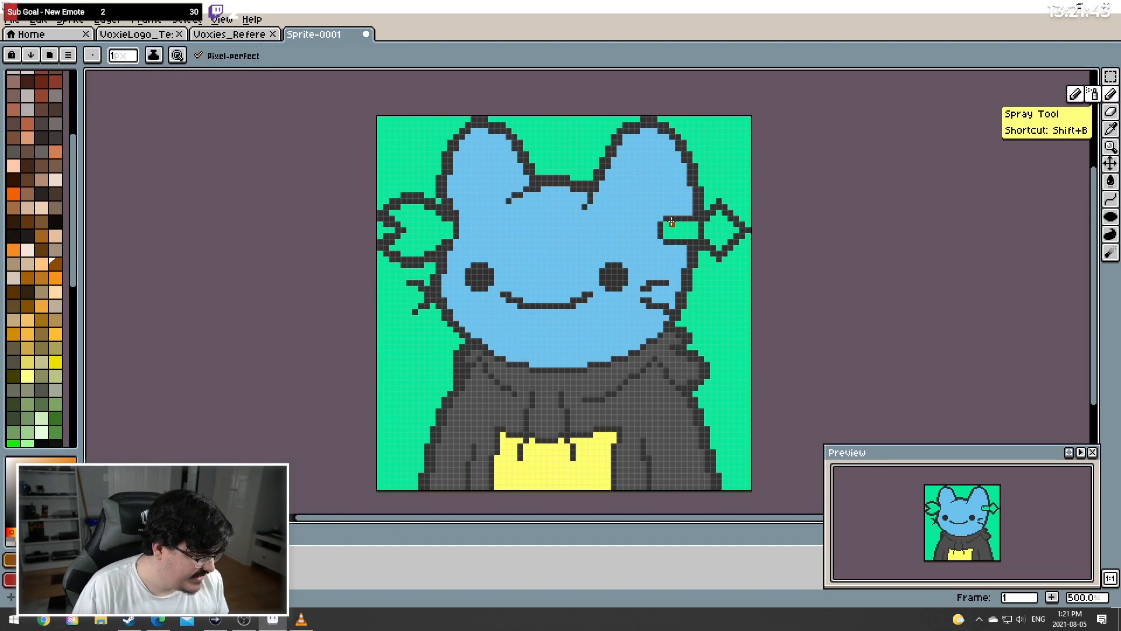
pyautogui.moveTo(697, 218)
pyautogui.mouseDown()
pyautogui.moveTo(667, 237)
pyautogui.moveTo(666, 225)
pyautogui.moveTo(683, 229)
pyautogui.moveTo(666, 224)
pyautogui.moveTo(688, 225)
pyautogui.moveTo(668, 236)
pyautogui.moveTo(696, 233)
pyautogui.mouseUp()
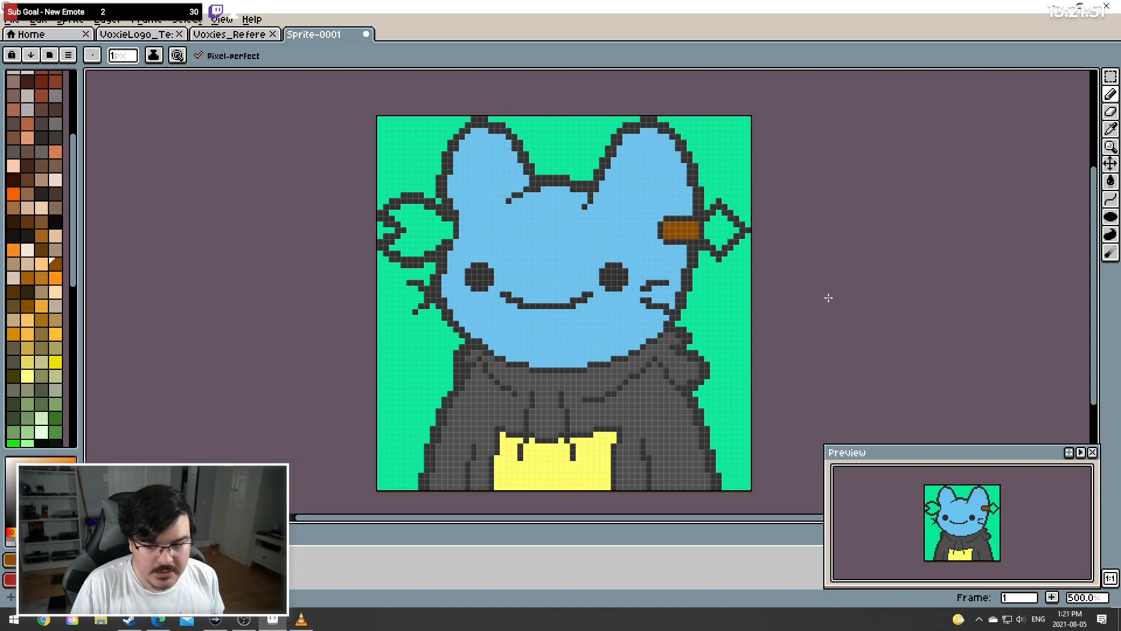
# Compare the shaft with the reference picture and refill it with a lighter orange-brown using the Paint Bucket
pyautogui.click(159, 619)
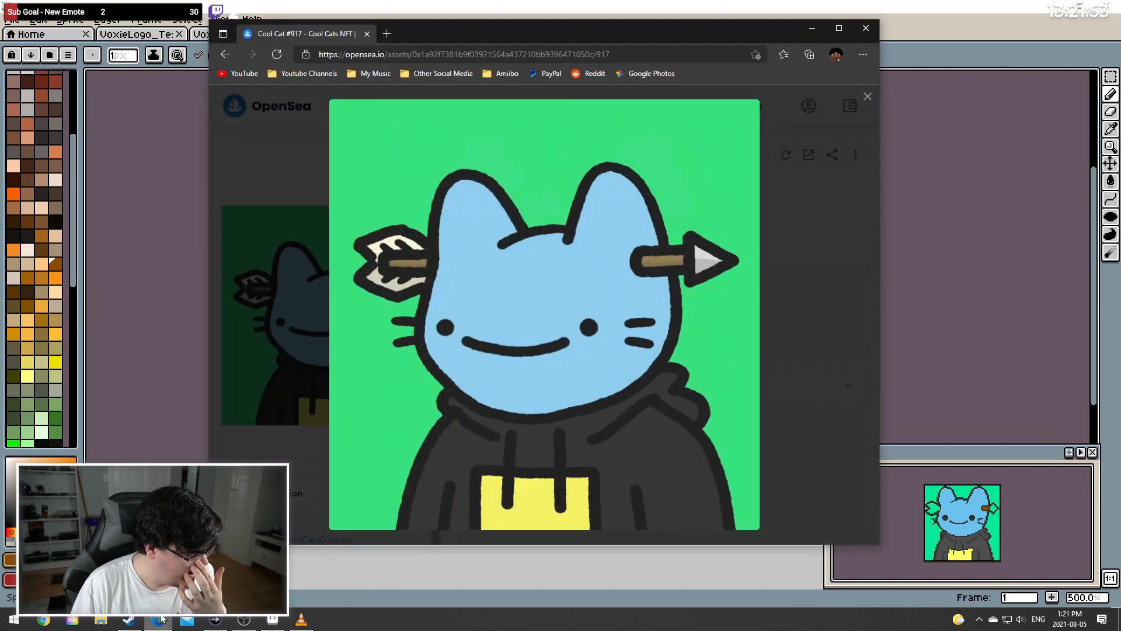
pyautogui.click(159, 619)
pyautogui.click(42, 279)
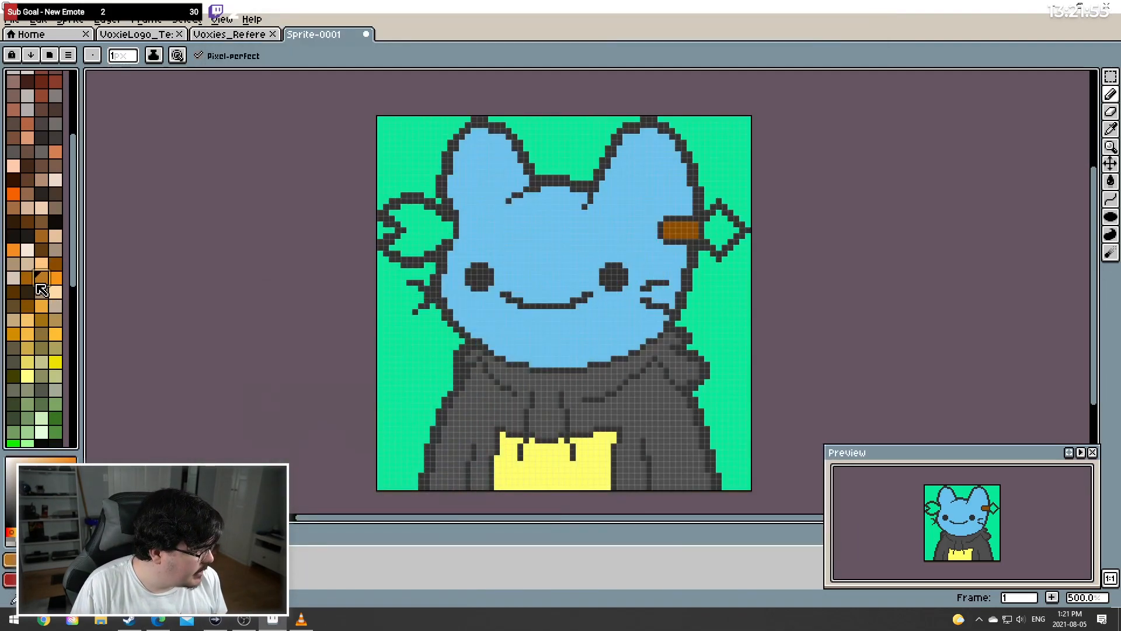
pyautogui.press('g')
pyautogui.click(683, 239)
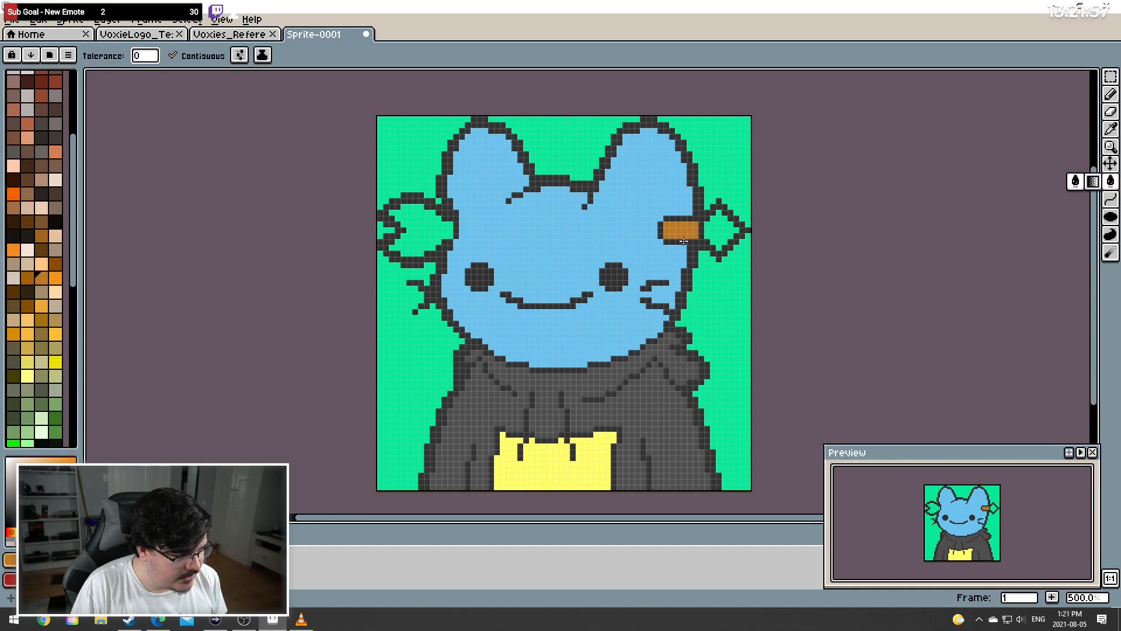
# Refill the arrow's shaft with a more muted tan brown and compare it with the reference picture
pyautogui.click(168, 617)
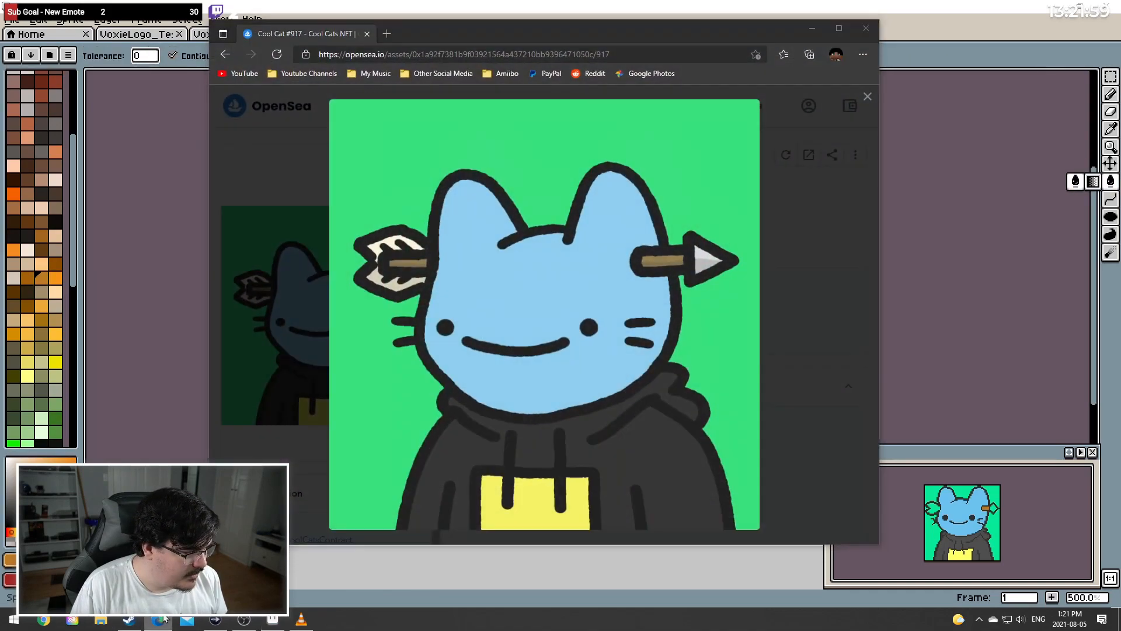
pyautogui.click(168, 618)
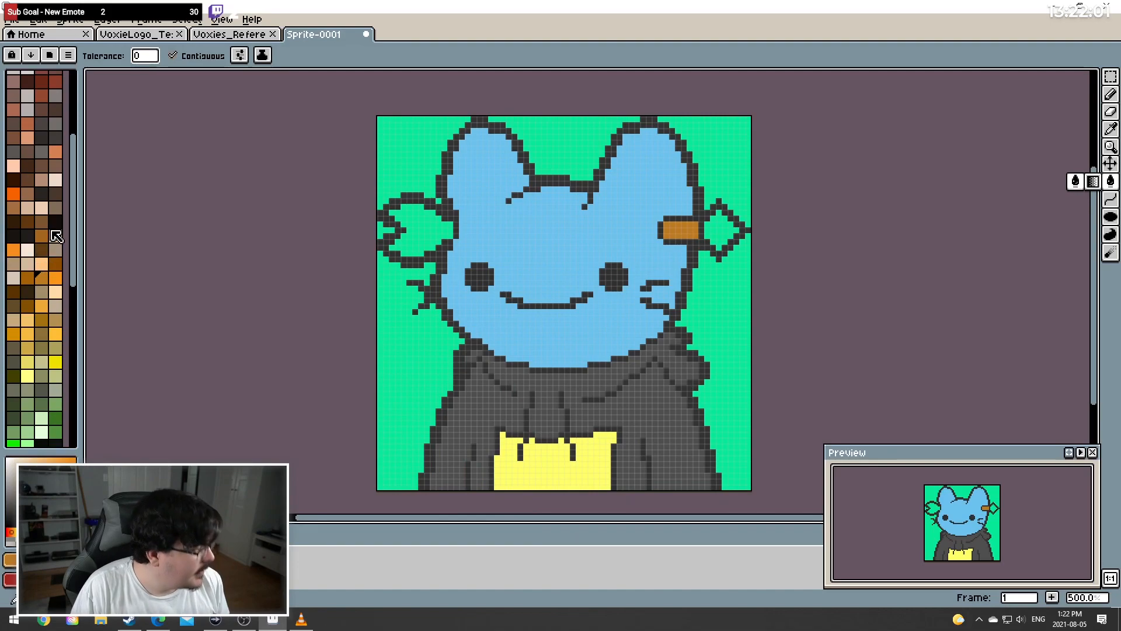
pyautogui.scroll(3, 47, 225)
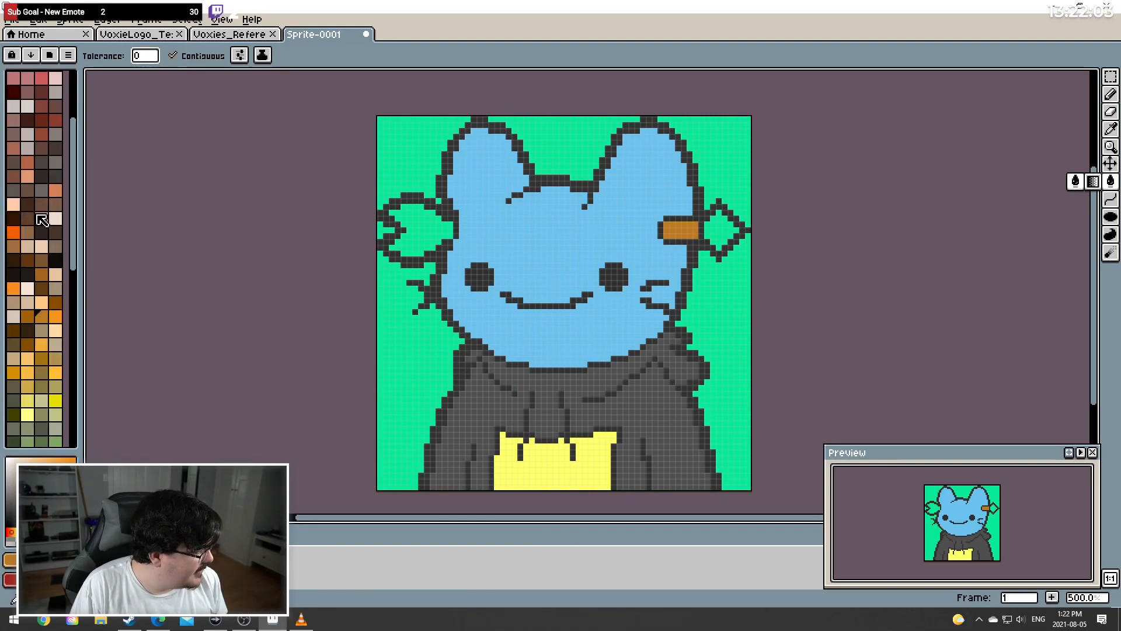
pyautogui.click(13, 245)
pyautogui.click(680, 231)
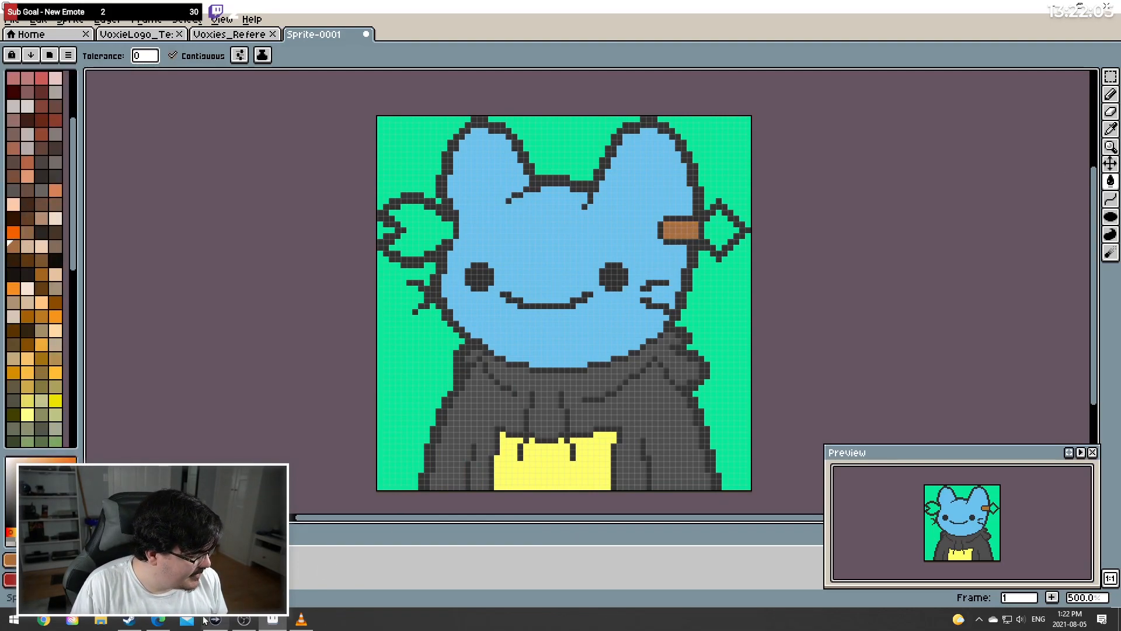
pyautogui.click(169, 622)
pyautogui.click(169, 622)
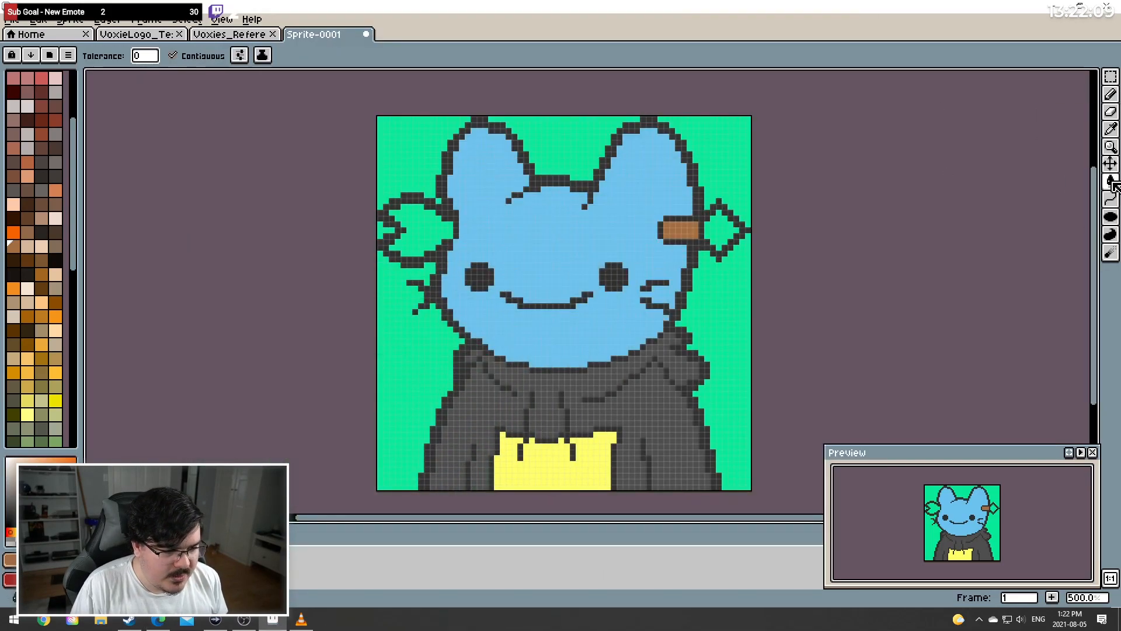
# Check the arrowhead in the reference picture and pick an off-white palette colour for it
pyautogui.moveTo(1114, 184)
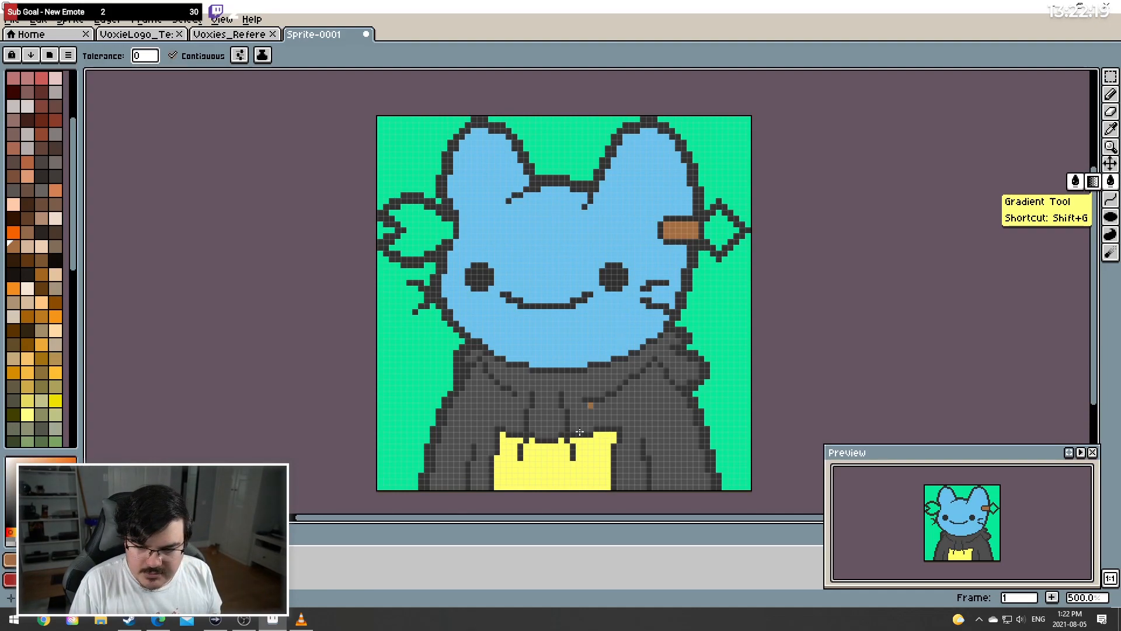
pyautogui.scroll(-10, 17, 327)
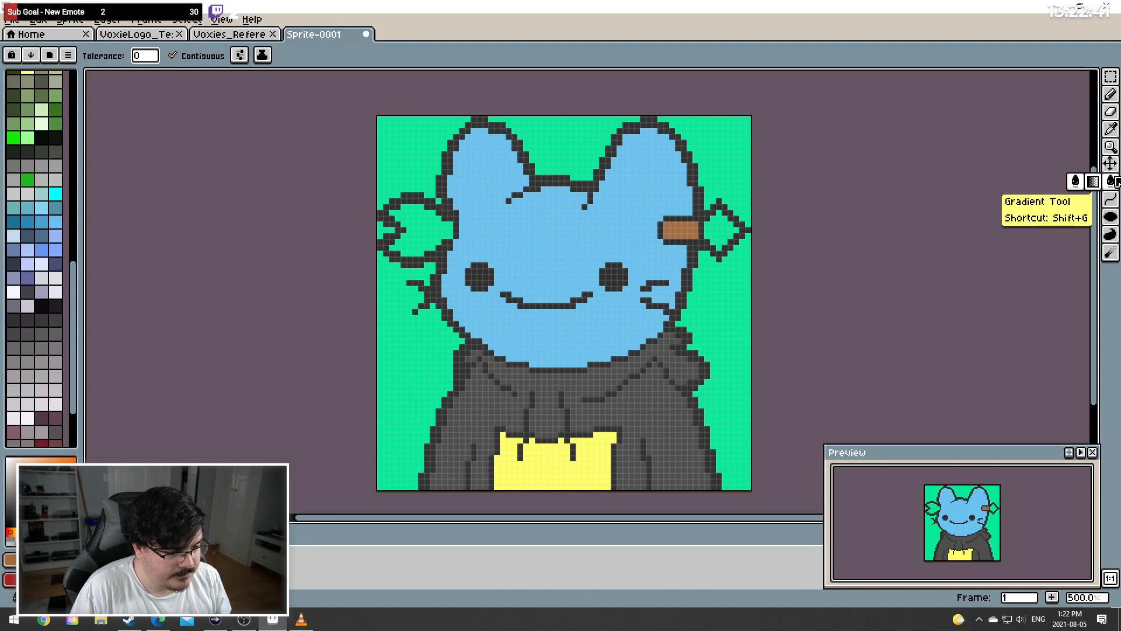
pyautogui.click(152, 623)
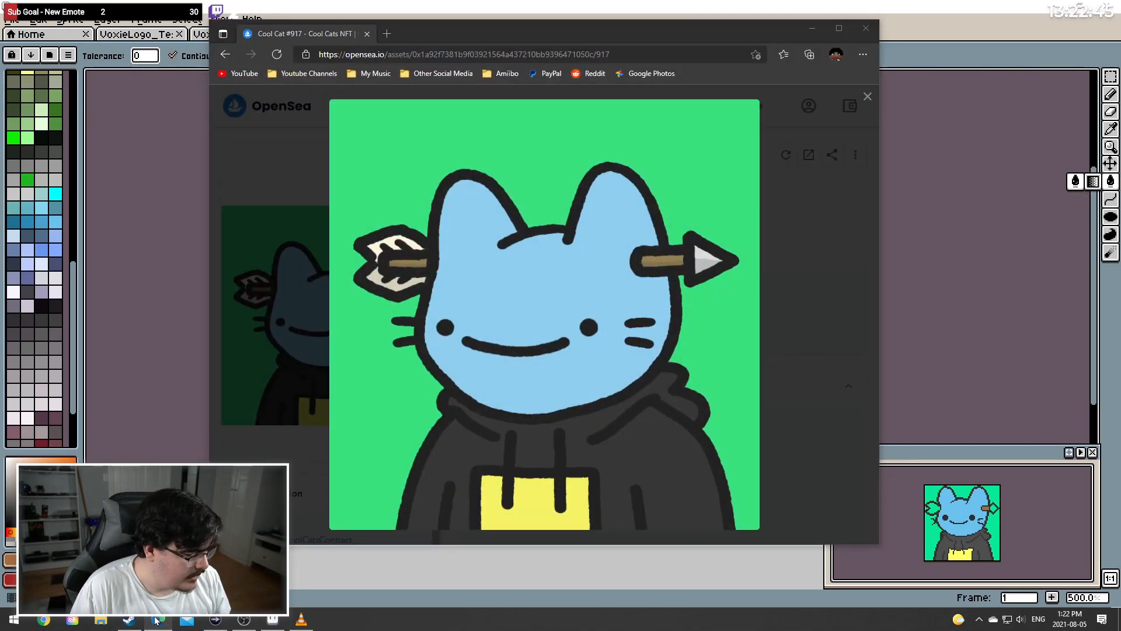
pyautogui.click(157, 620)
pyautogui.scroll(3, 52, 267)
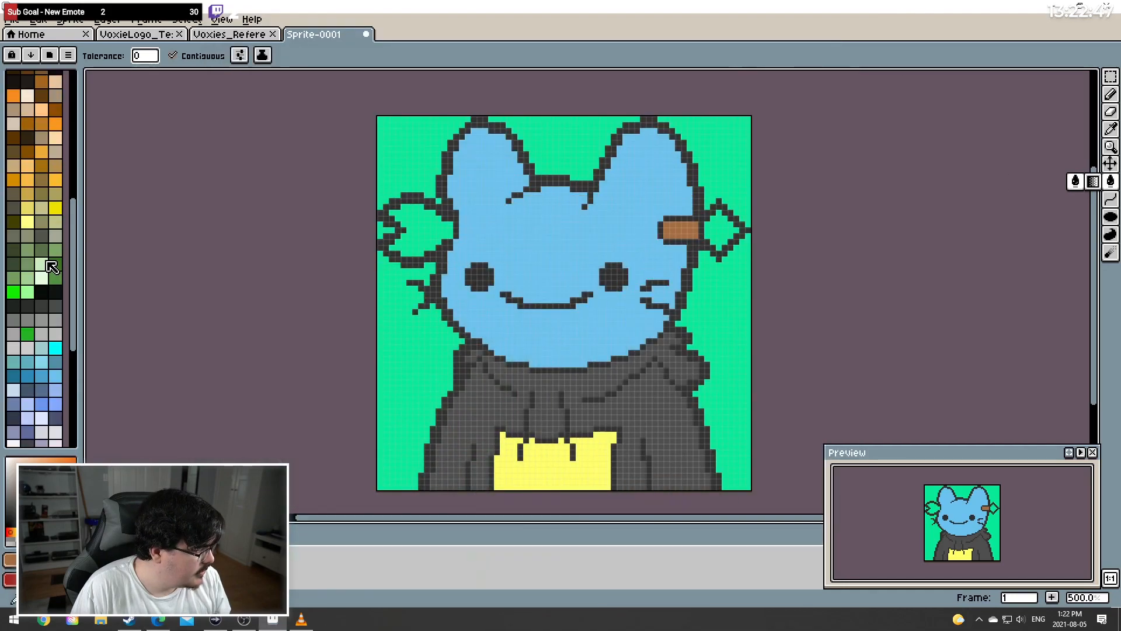
pyautogui.scroll(1, 50, 280)
pyautogui.scroll(1, 57, 359)
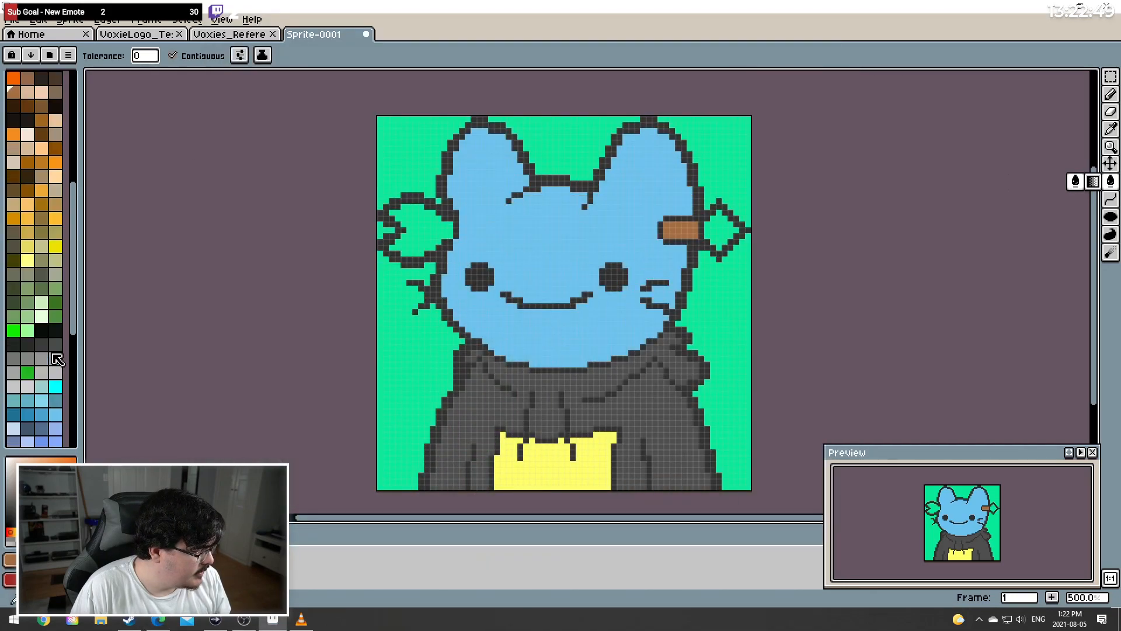
pyautogui.scroll(5, 53, 358)
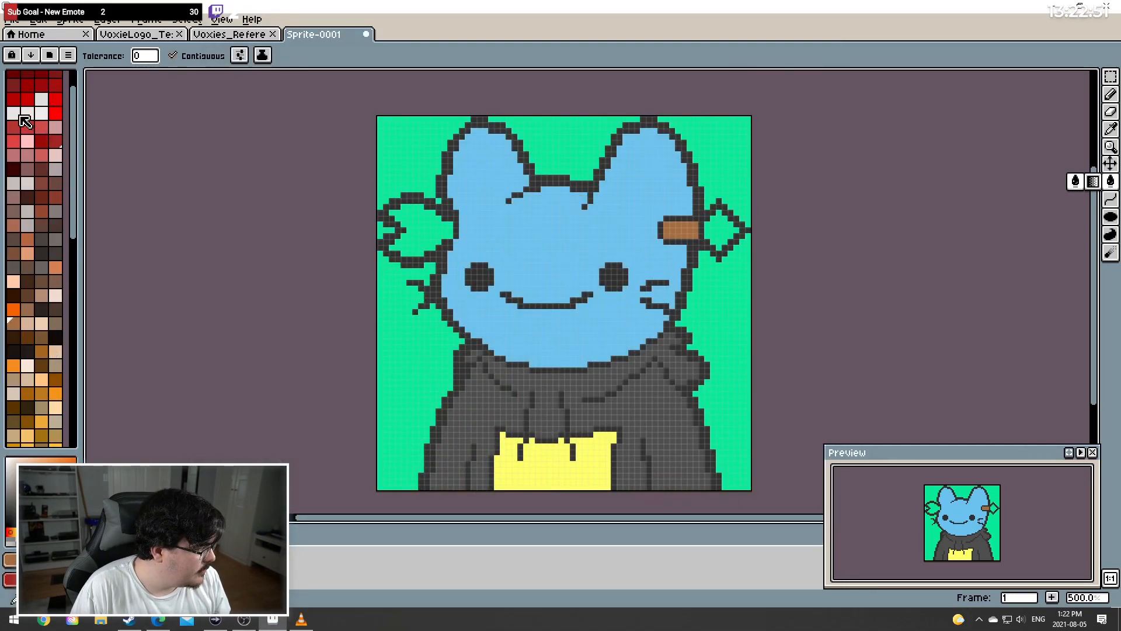
pyautogui.click(28, 113)
# Undo the stray off-white fill of the background and paint the inside of the arrowhead off-white with the Pencil tool
pyautogui.click(724, 231)
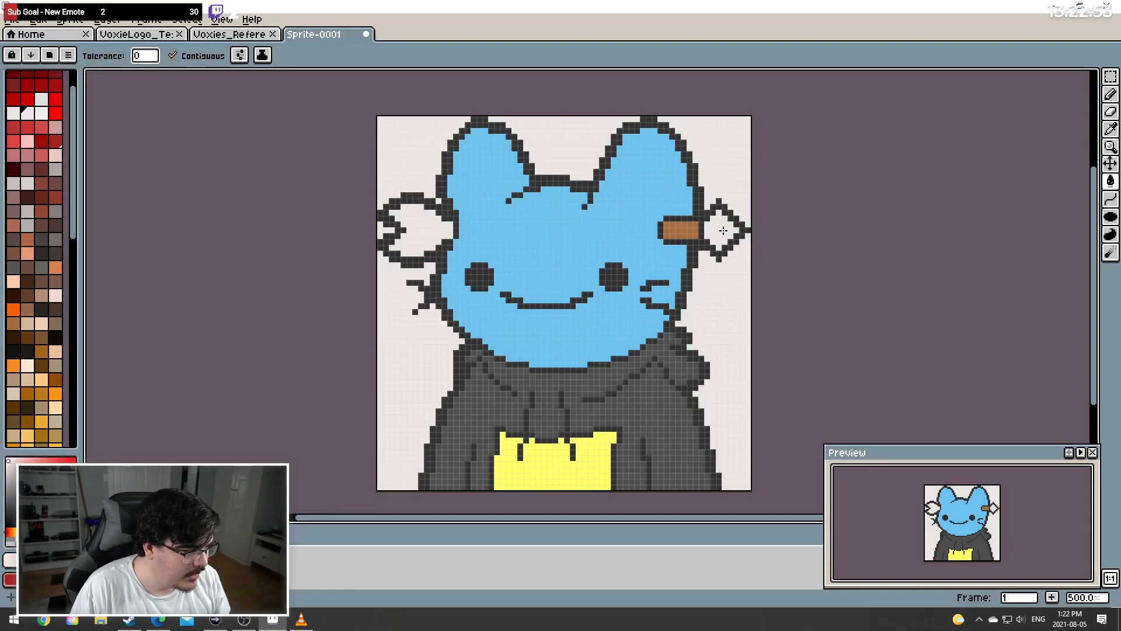
pyautogui.hotkey('ctrl', 'z')
pyautogui.click(1110, 93)
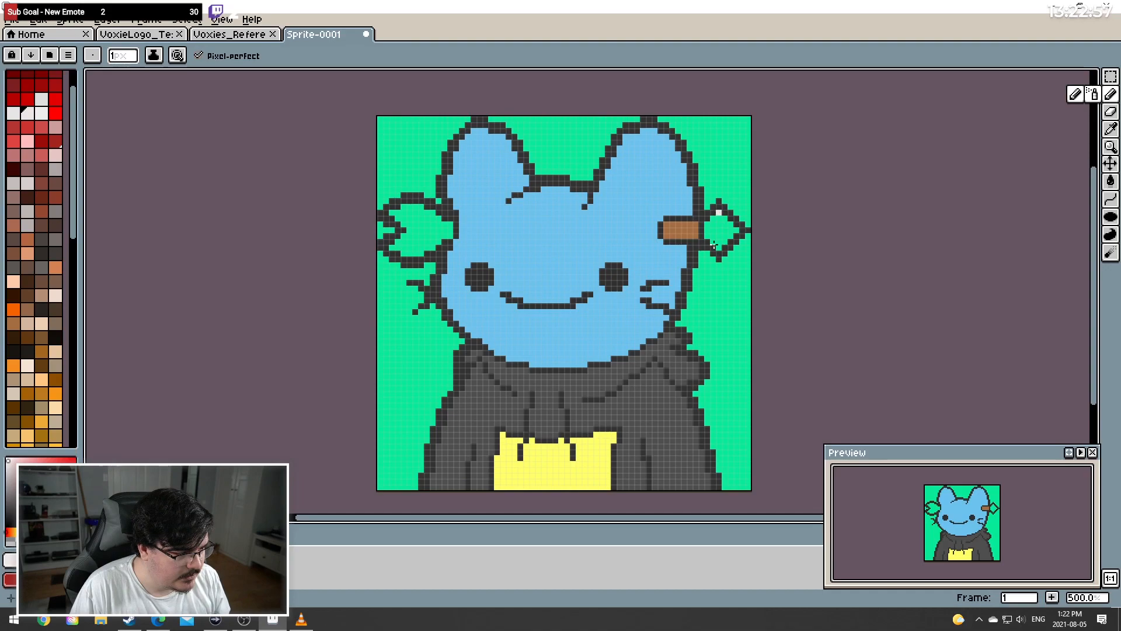
pyautogui.moveTo(710, 216); pyautogui.dragTo(707, 217)
pyautogui.moveTo(718, 234); pyautogui.dragTo(724, 217)
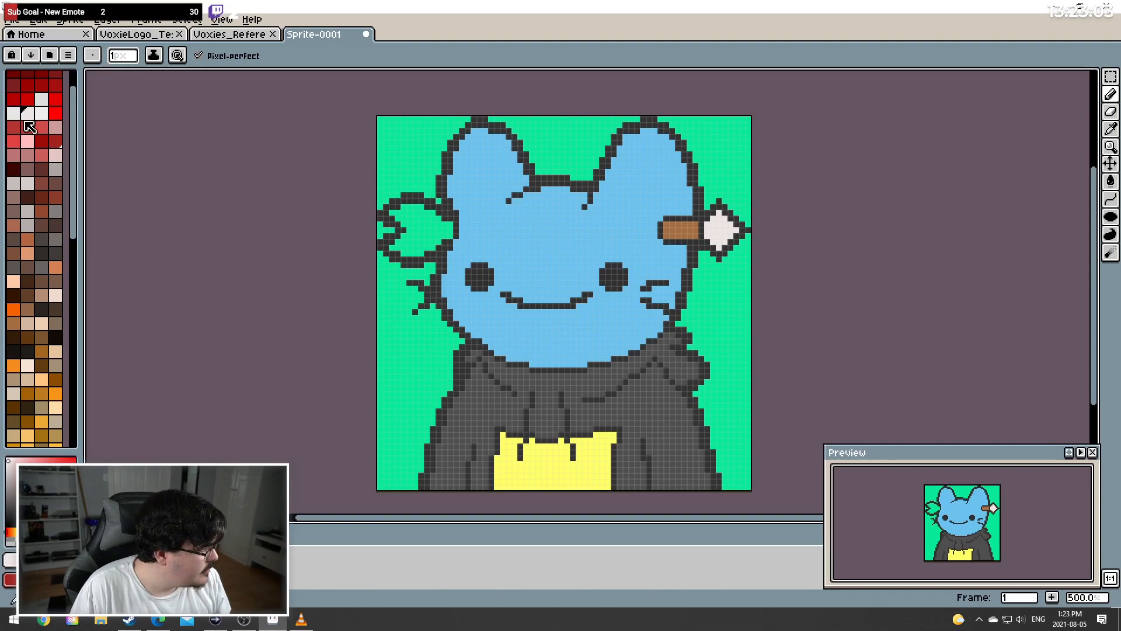
# Shade the arrowhead's lower half with light grey pixels and its bottom tip with a slightly darker grey
pyautogui.click(56, 169)
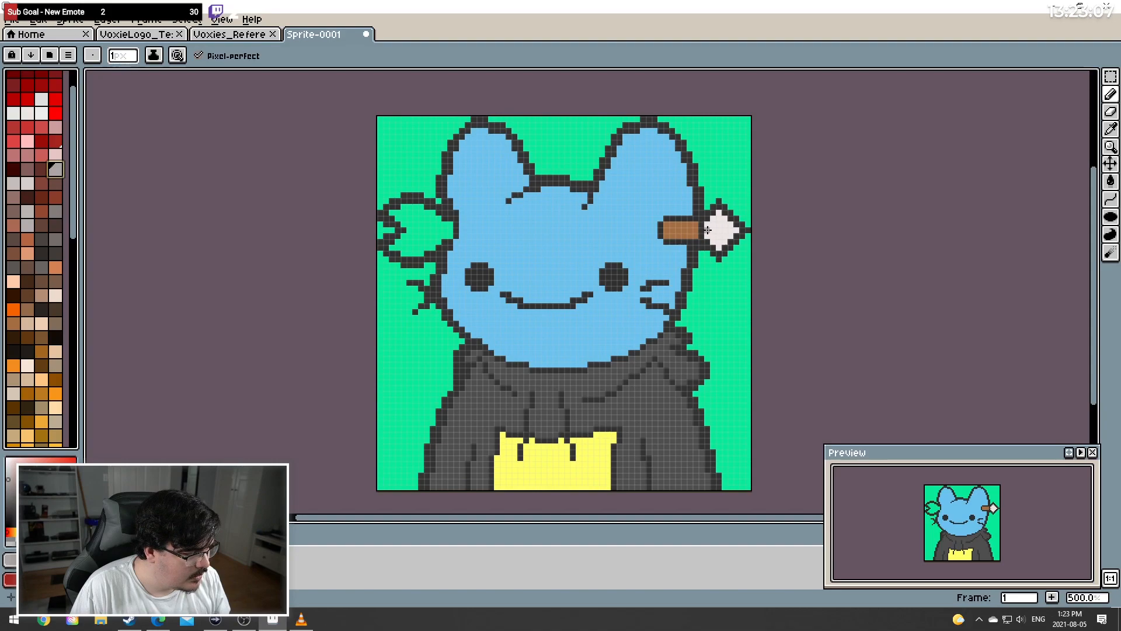
pyautogui.click(28, 183)
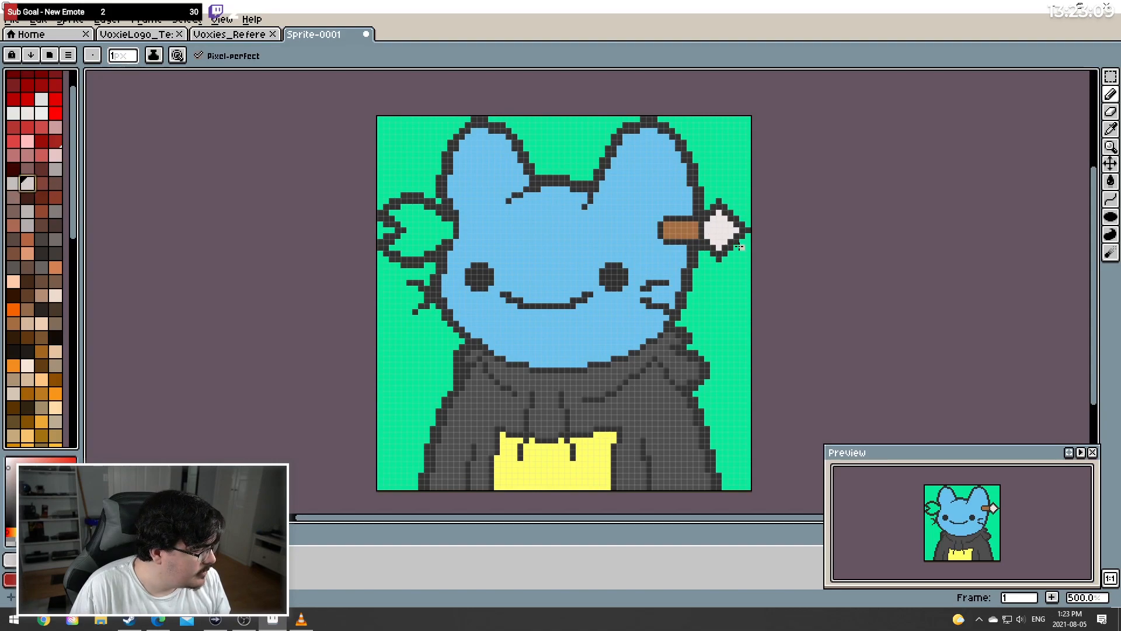
pyautogui.moveTo(708, 231); pyautogui.dragTo(730, 233)
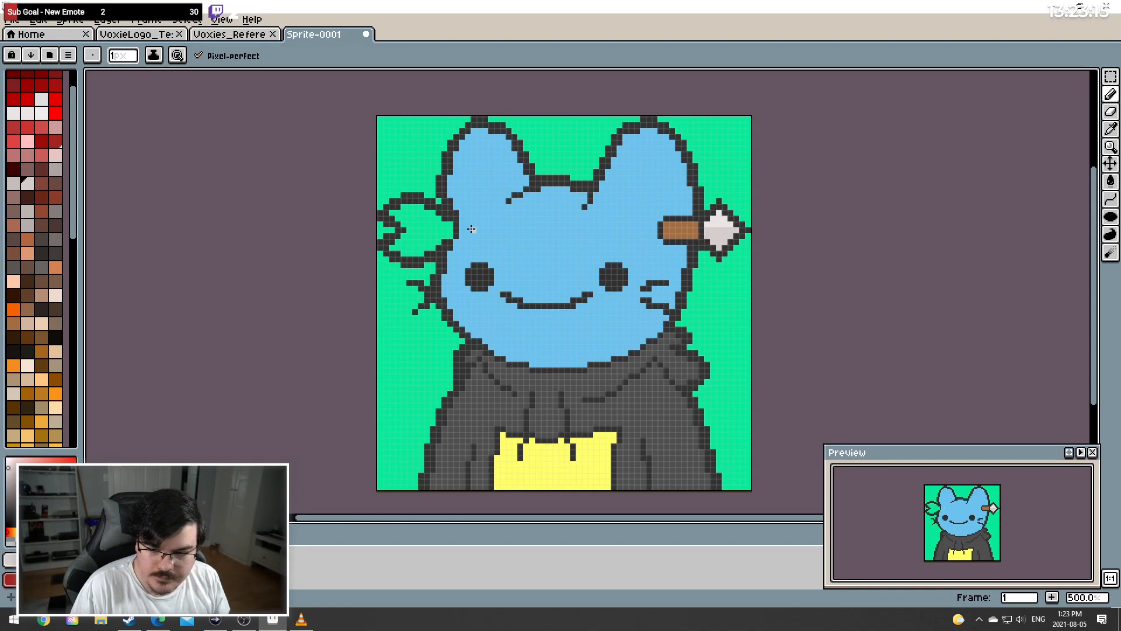
pyautogui.click(12, 183)
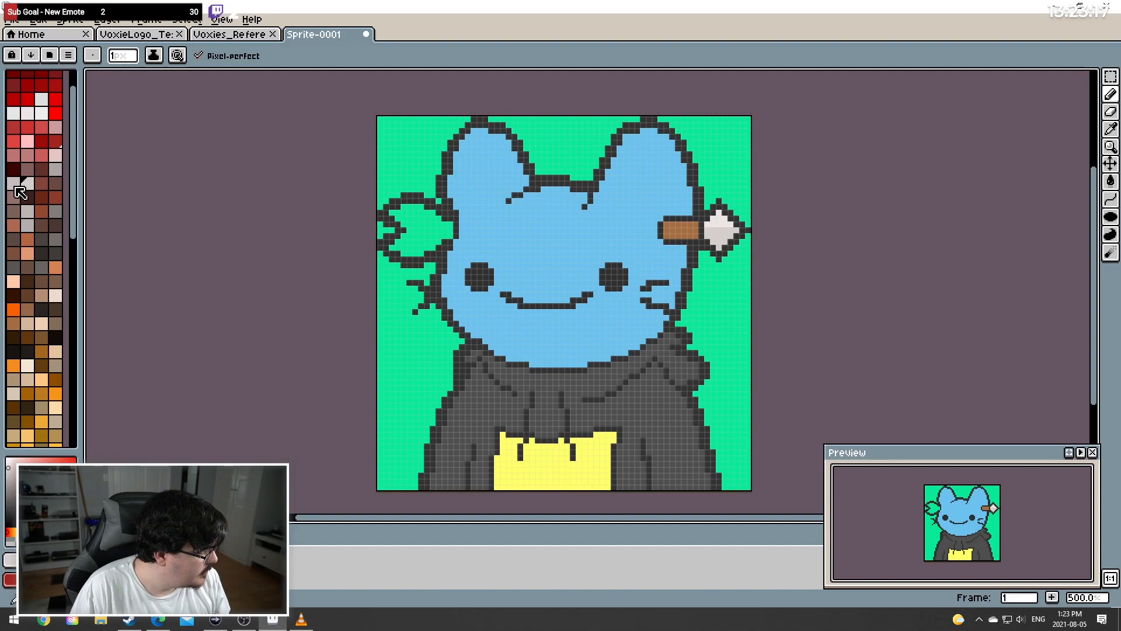
pyautogui.click(718, 247)
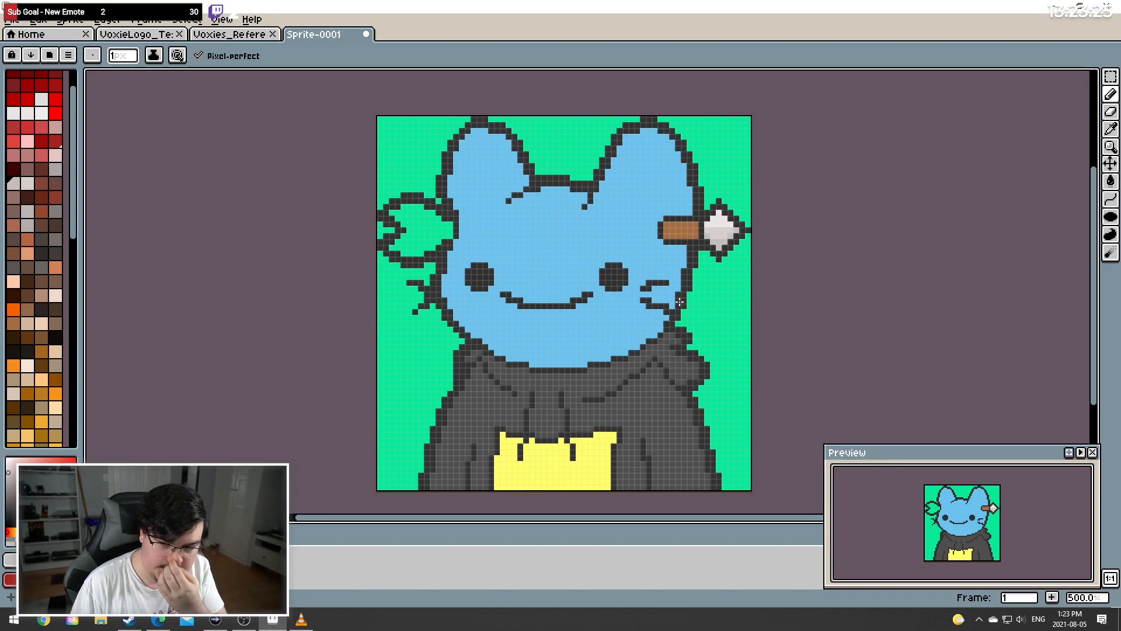
# Compare the arrow's shaft colouring with the reference picture
pyautogui.scroll(-3, 51, 323)
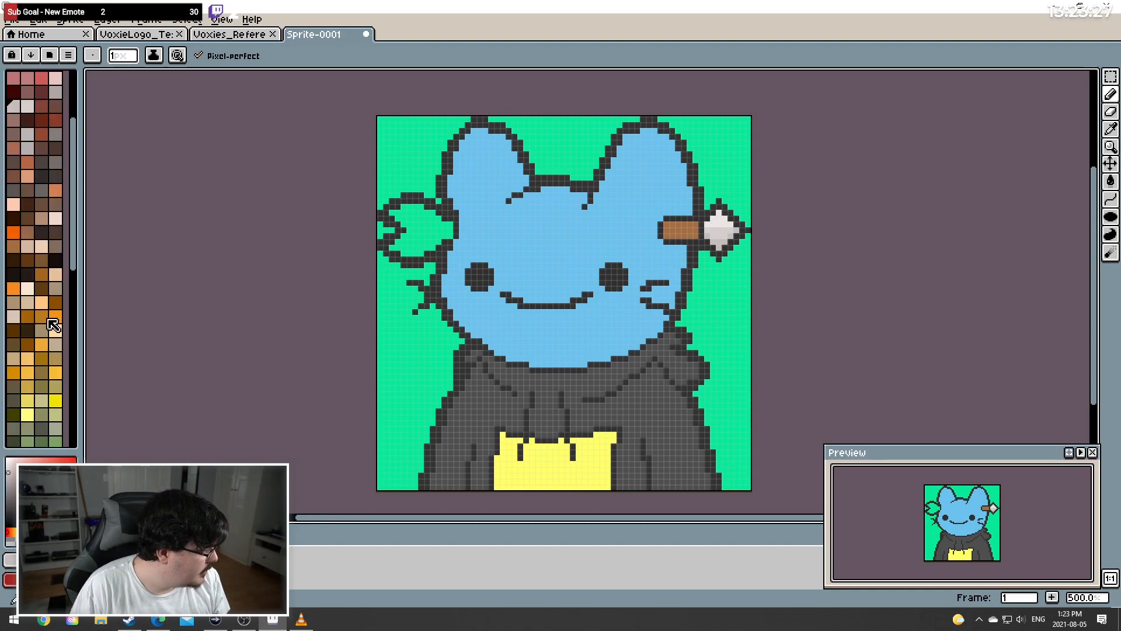
pyautogui.scroll(5, 53, 336)
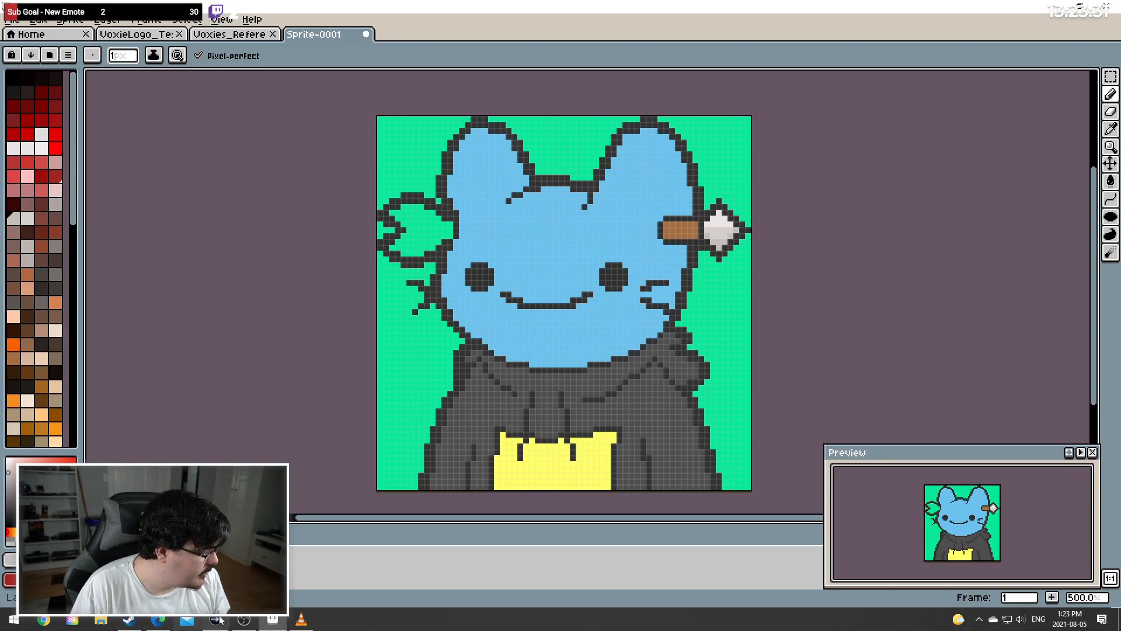
pyautogui.click(158, 619)
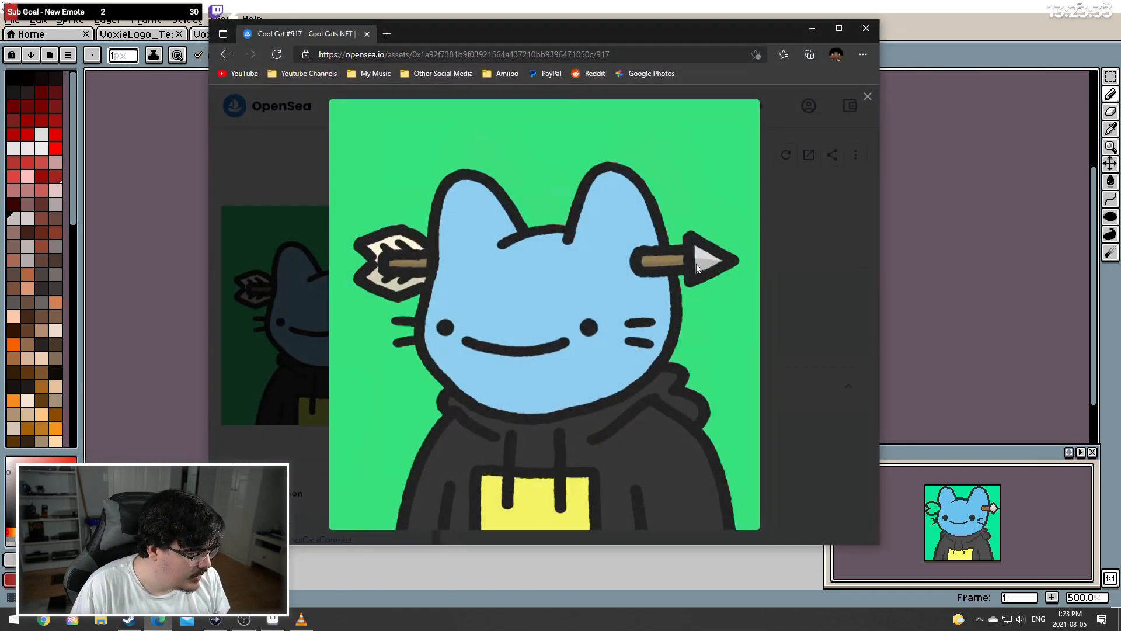
pyautogui.click(811, 28)
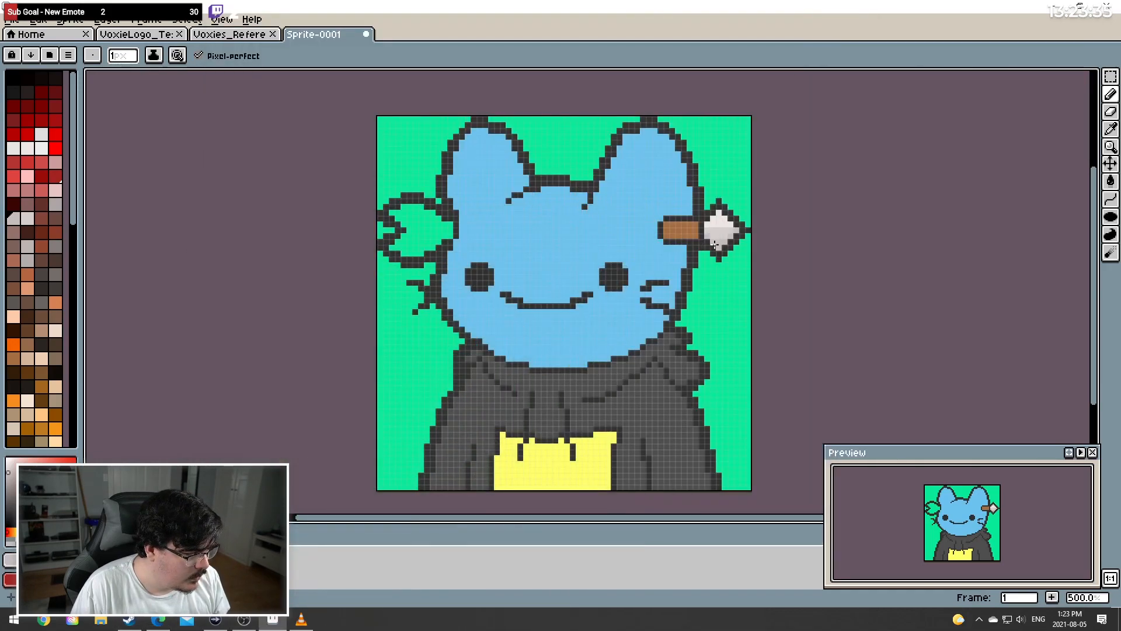
# Try several browns from the palette and shade the lower part of the arrow's front shaft with a darker brown
pyautogui.scroll(-3, 29, 390)
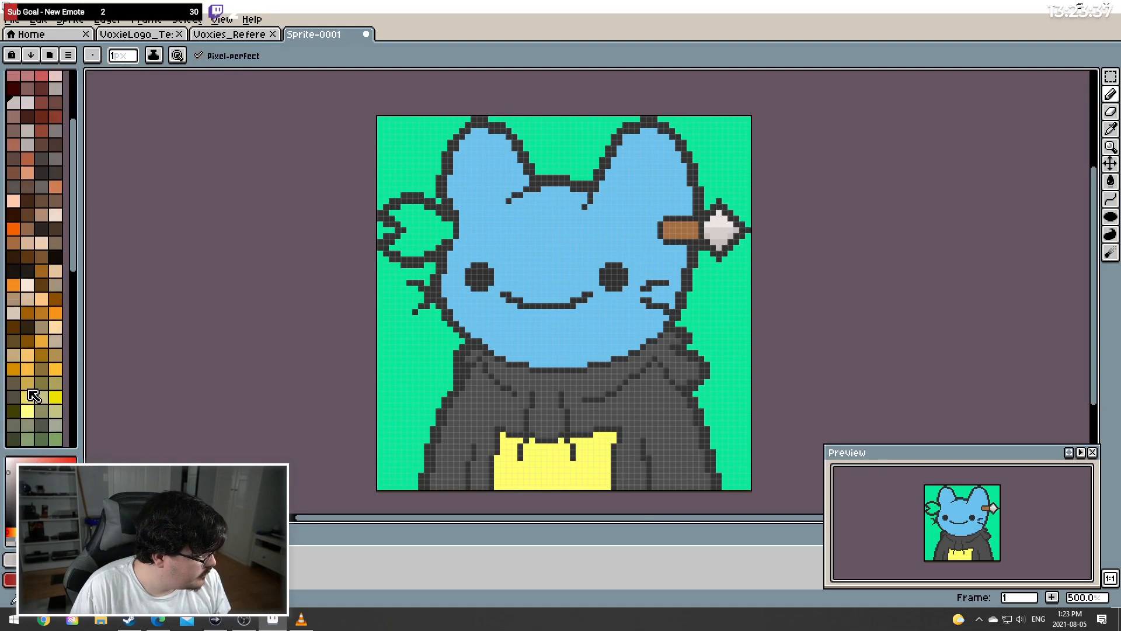
pyautogui.click(55, 299)
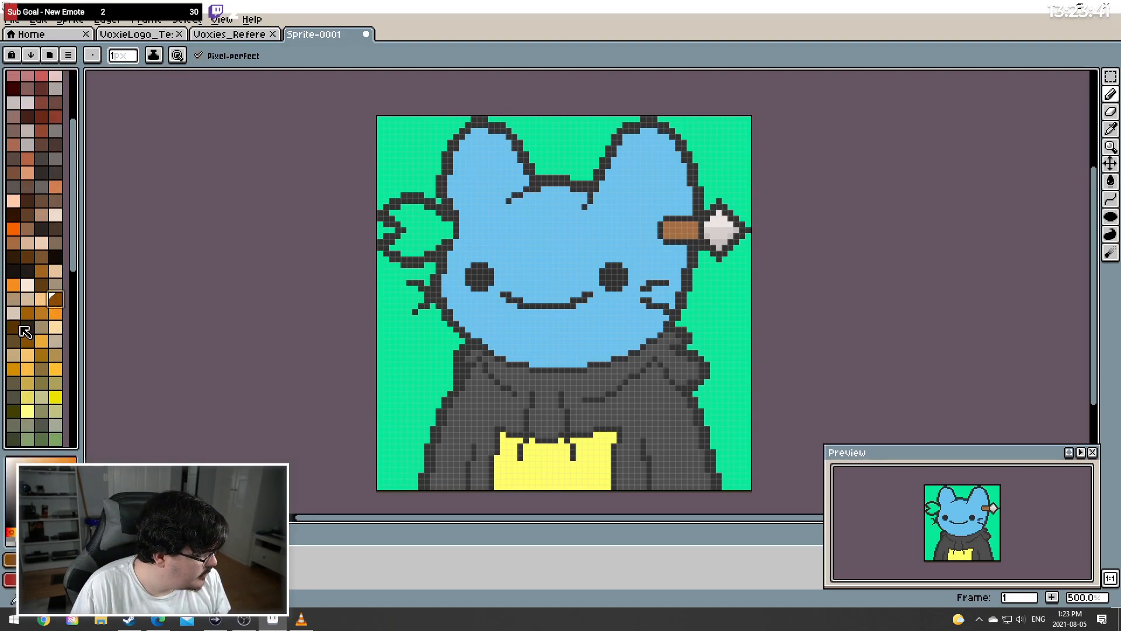
pyautogui.click(29, 229)
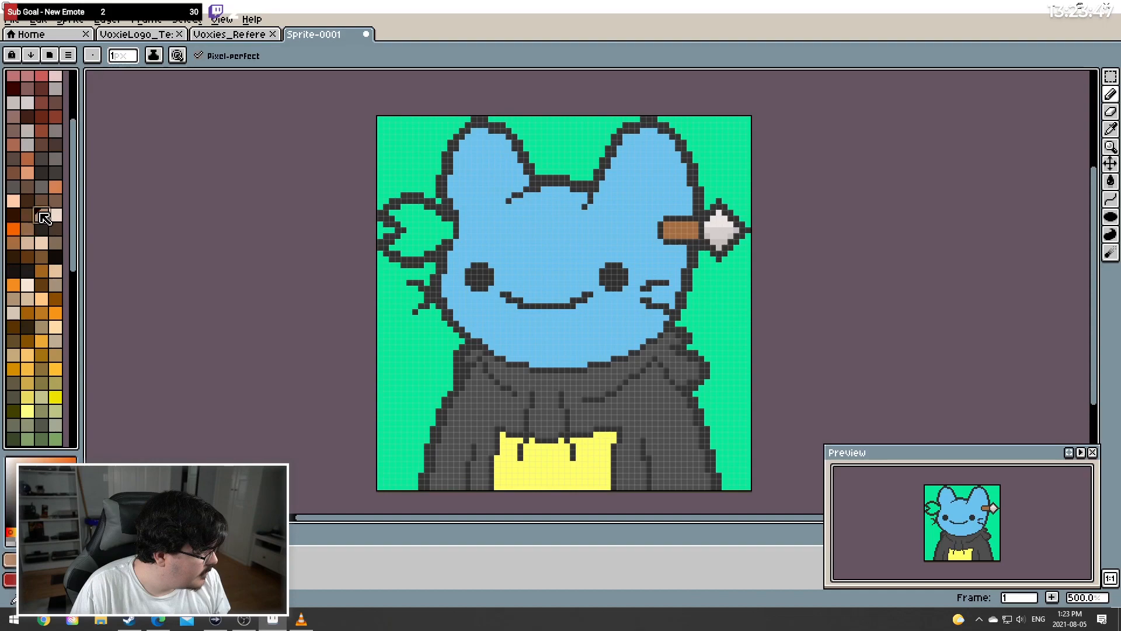
pyautogui.click(57, 244)
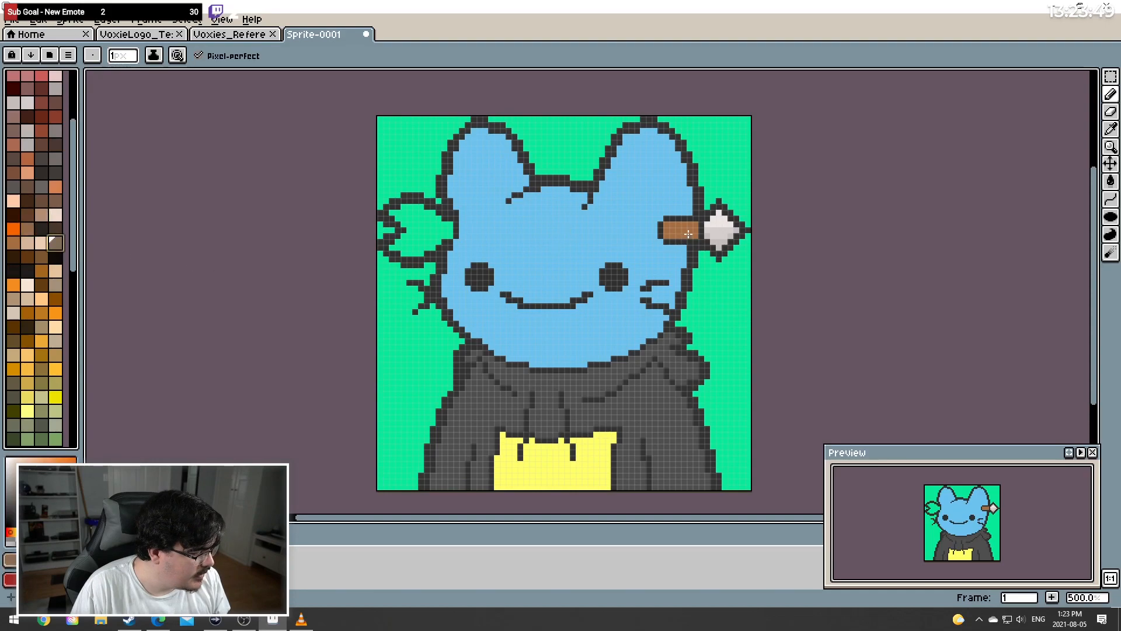
pyautogui.click(15, 241)
pyautogui.click(27, 215)
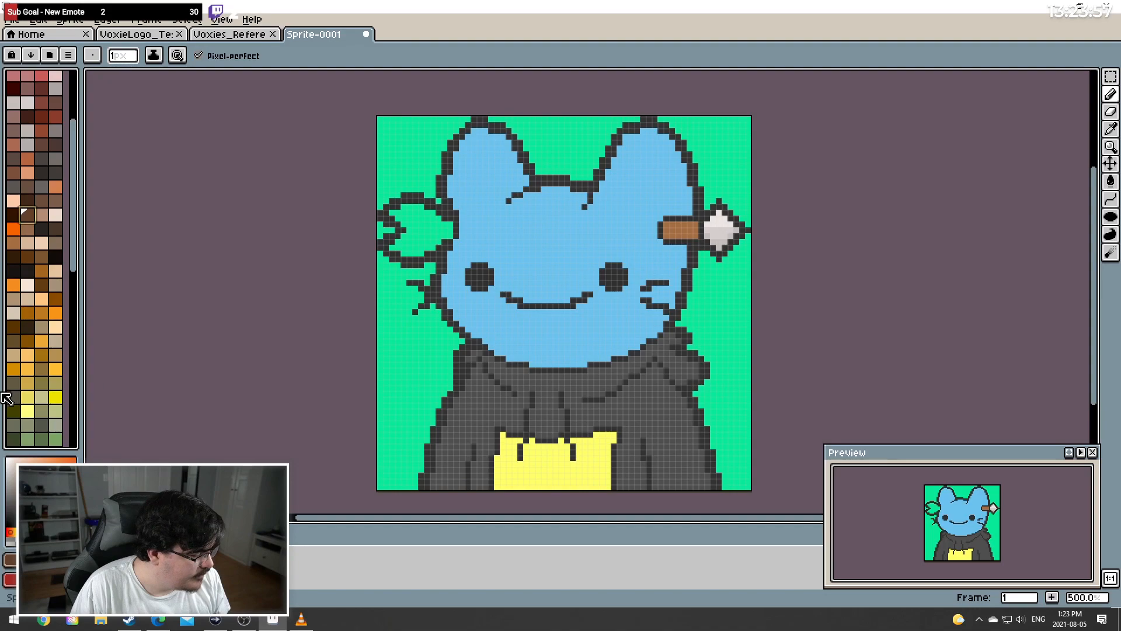
pyautogui.click(13, 243)
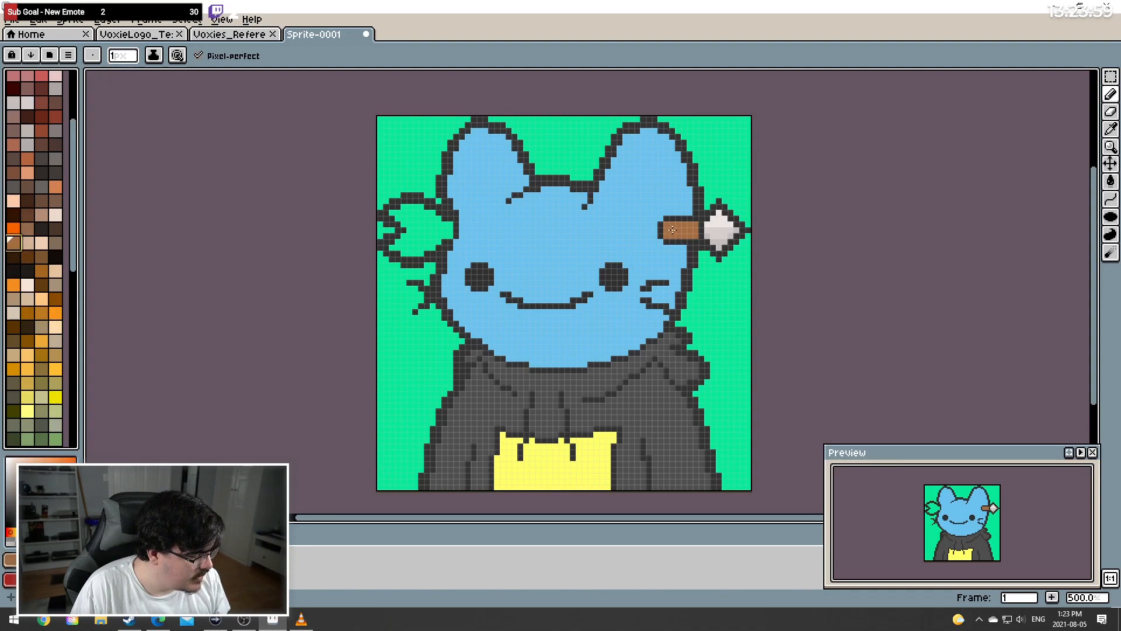
pyautogui.click(30, 229)
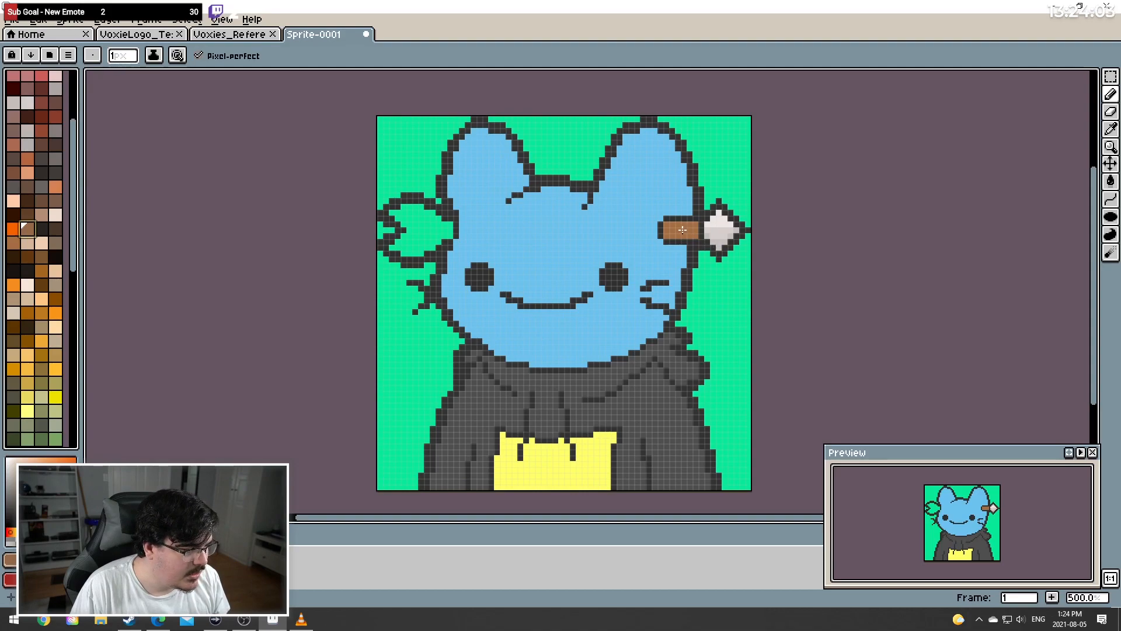
pyautogui.click(12, 243)
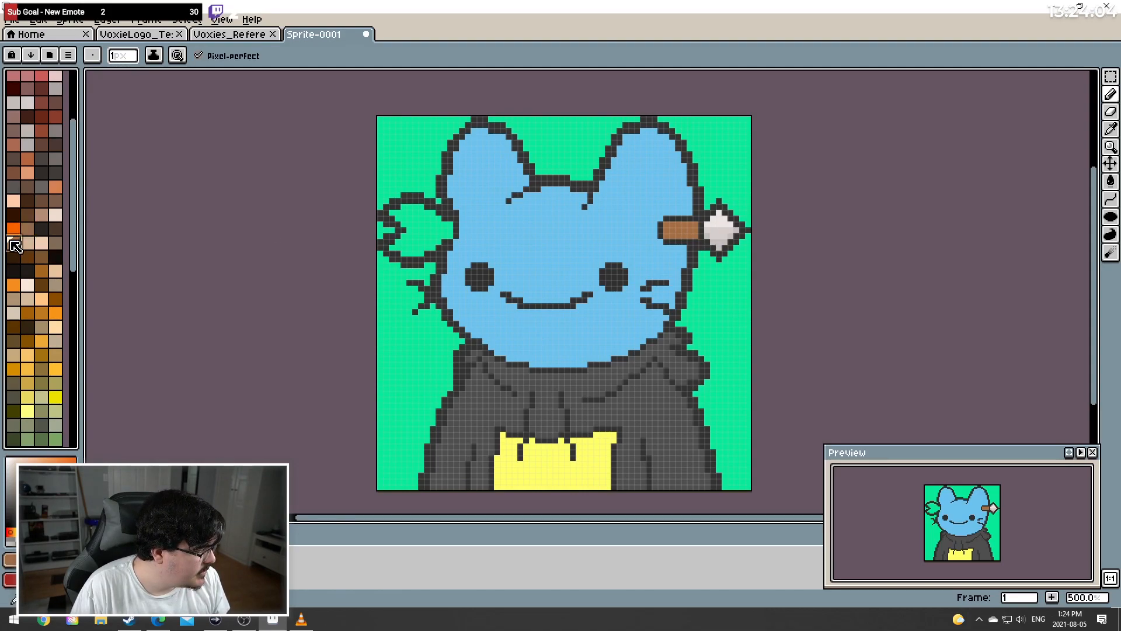
pyautogui.click(39, 257)
pyautogui.moveTo(693, 232)
pyautogui.mouseDown()
pyautogui.moveTo(665, 237)
pyautogui.moveTo(694, 232)
pyautogui.mouseUp()
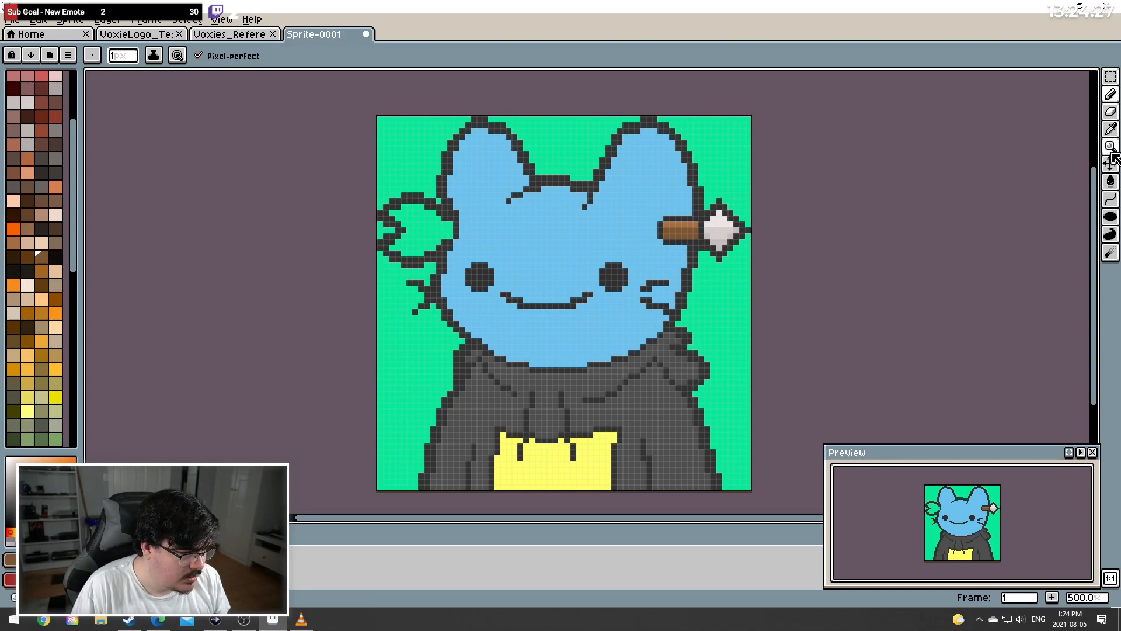
# Sample the dark outline colour, check the feathers in the reference picture, and outline the rear shaft inside the feathers with the Pencil tool
pyautogui.click(1111, 129)
pyautogui.click(451, 206)
pyautogui.press('b')
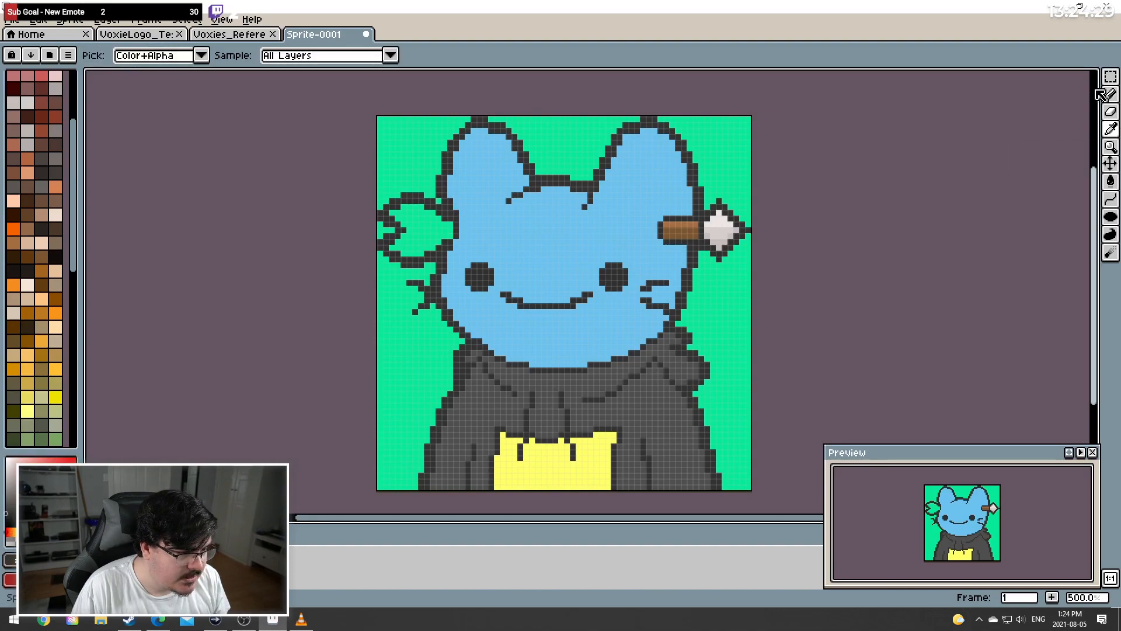
pyautogui.click(160, 622)
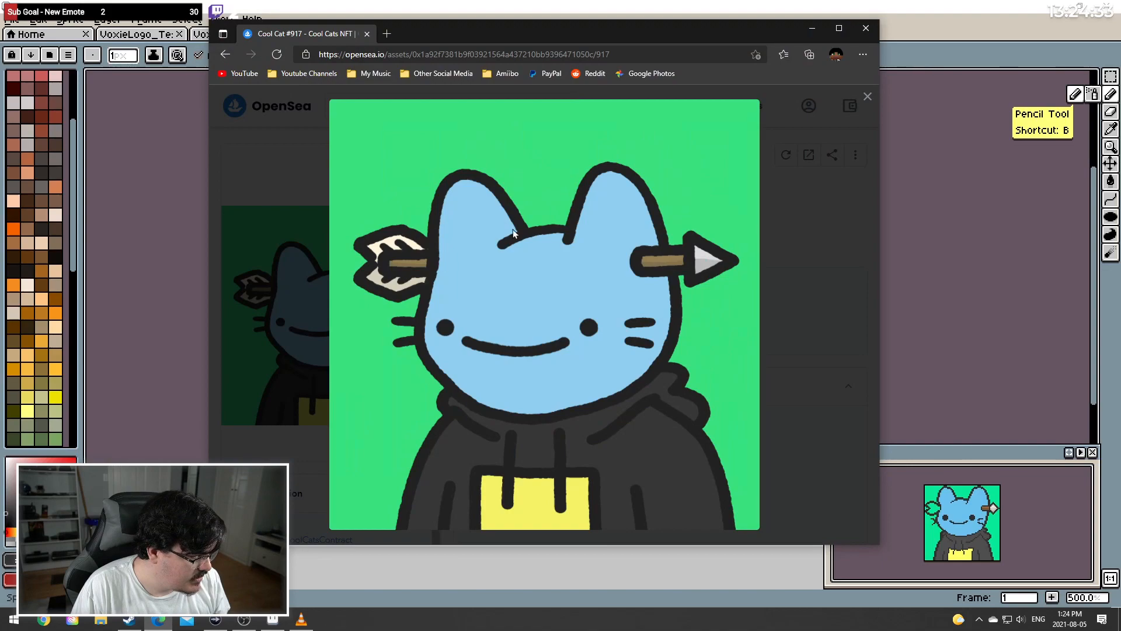
pyautogui.click(811, 28)
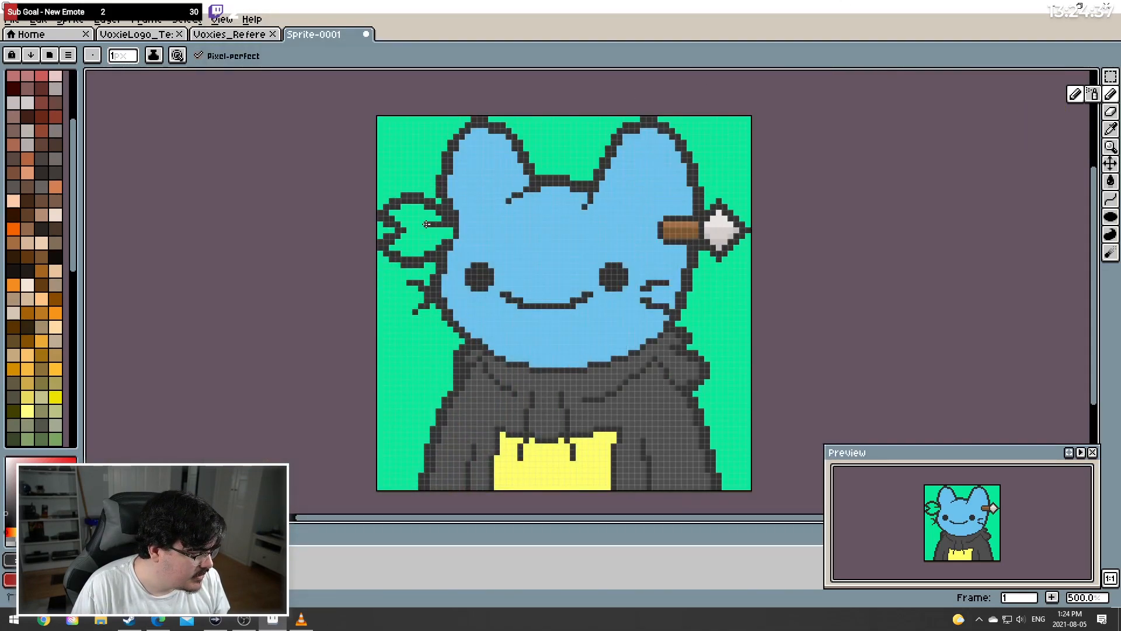
pyautogui.hotkey('ctrl', 'z')
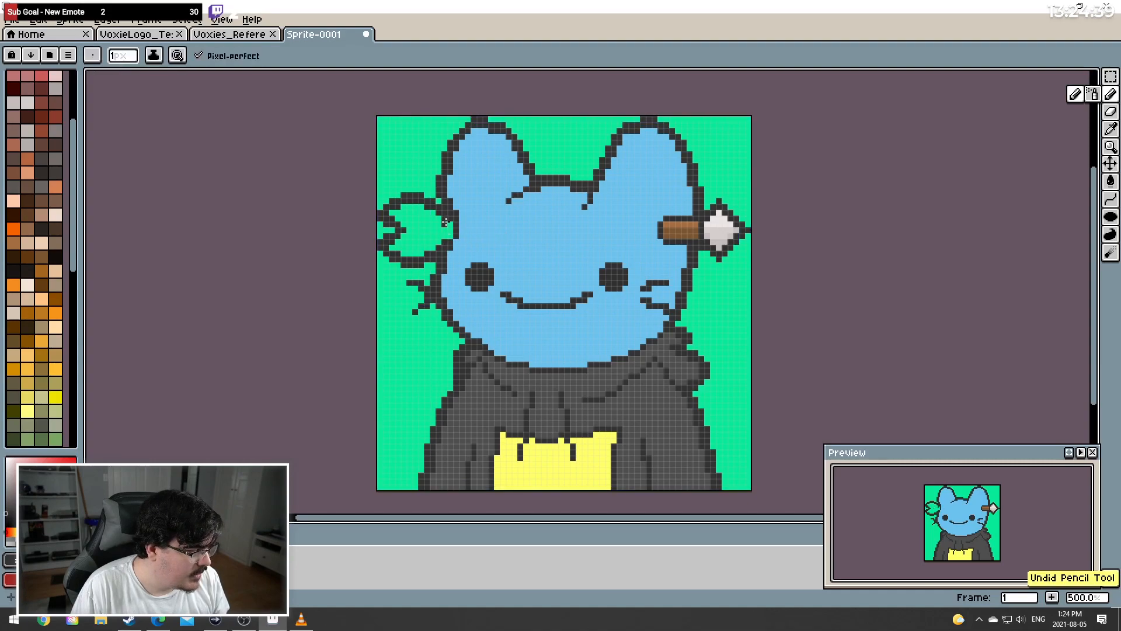
pyautogui.moveTo(448, 224)
pyautogui.mouseDown()
pyautogui.moveTo(420, 225)
pyautogui.moveTo(438, 236)
pyautogui.mouseUp()
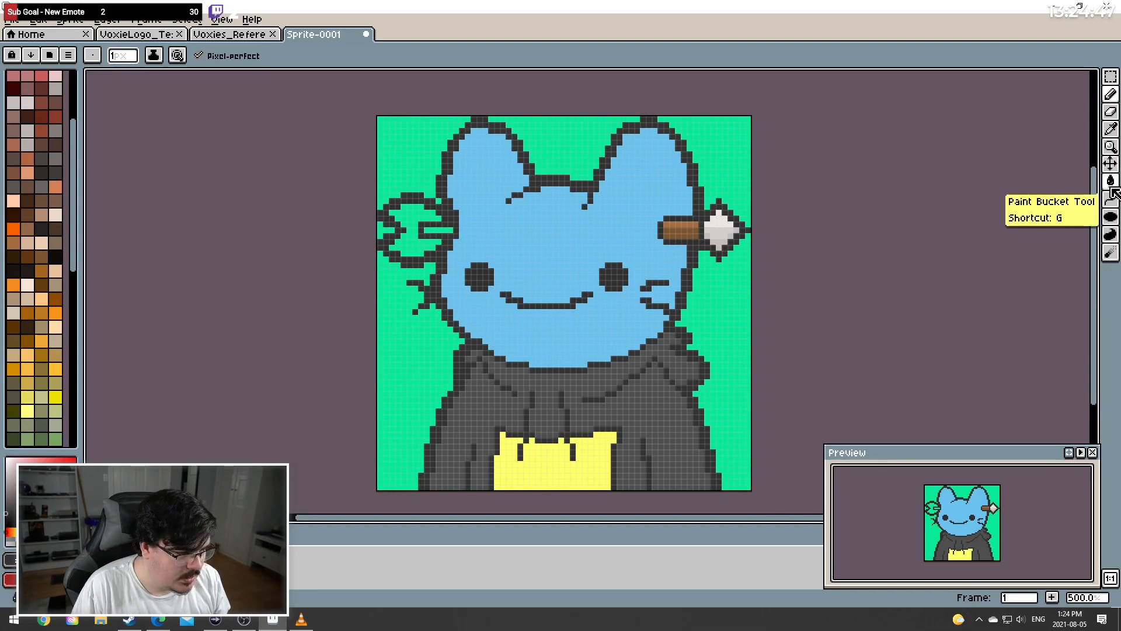
# Sample the tan brown from the front shaft and paint the inside of the rear shaft between the feathers with it
pyautogui.click(1110, 129)
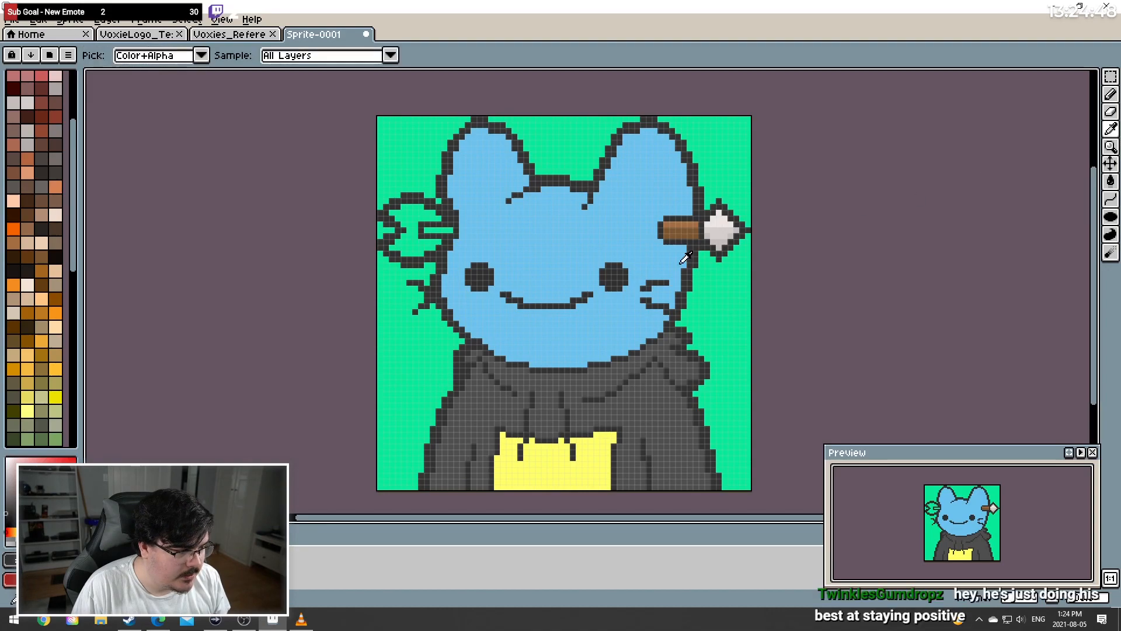
pyautogui.click(693, 217)
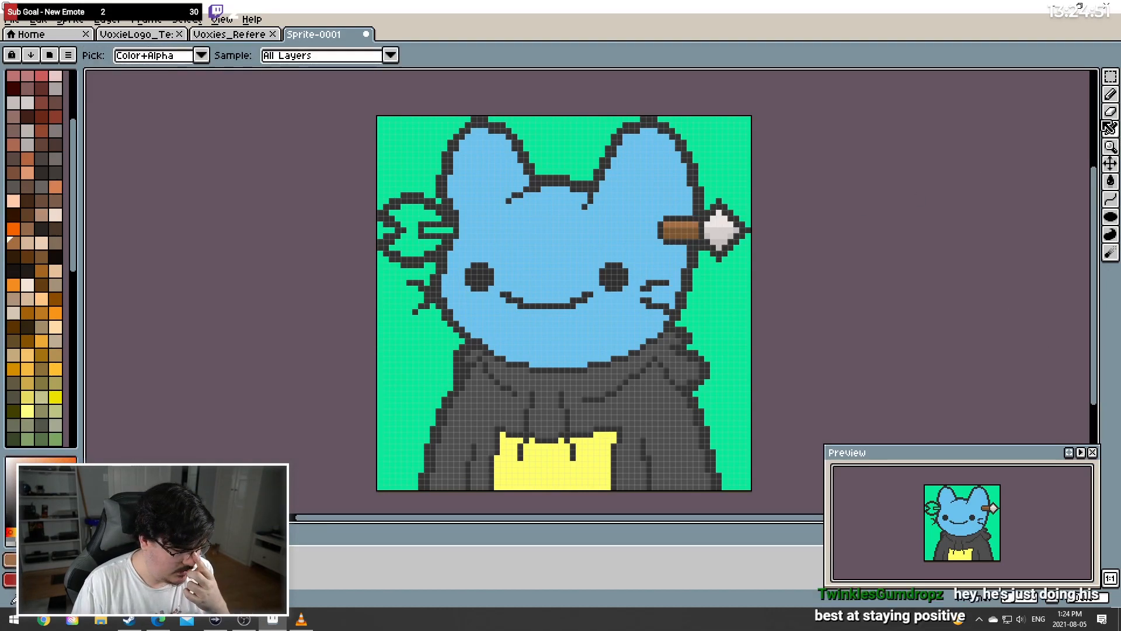
pyautogui.click(1110, 94)
pyautogui.moveTo(423, 229); pyautogui.dragTo(449, 228)
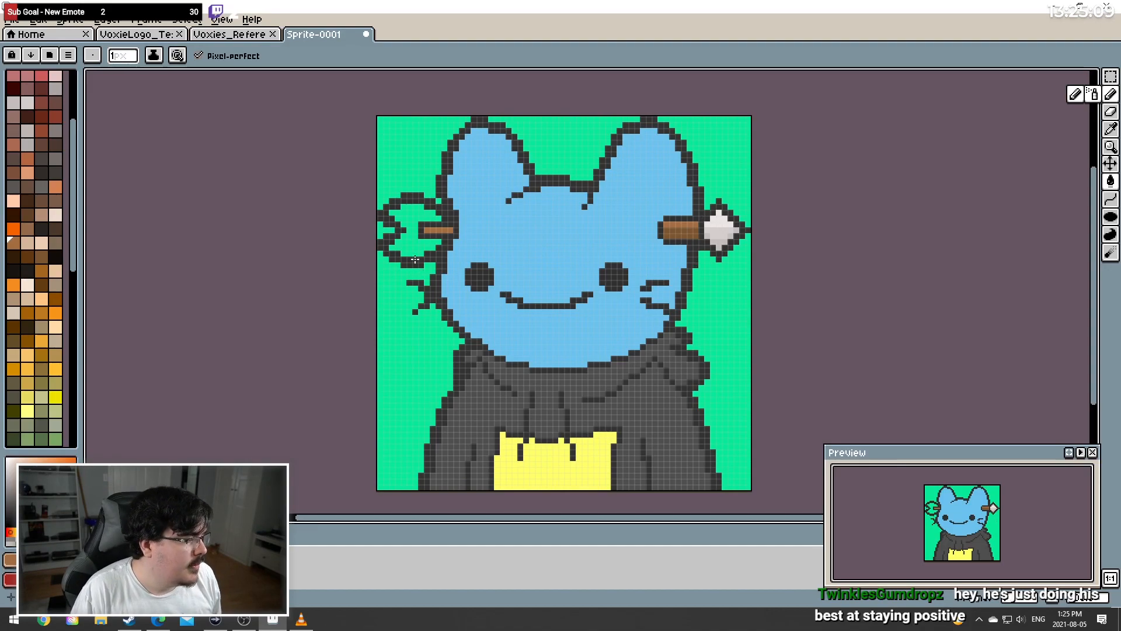
# Draw diagonal barb lines across the feathers in the dark outline colour and compare them with the reference picture
pyautogui.click(1110, 128)
pyautogui.click(448, 220)
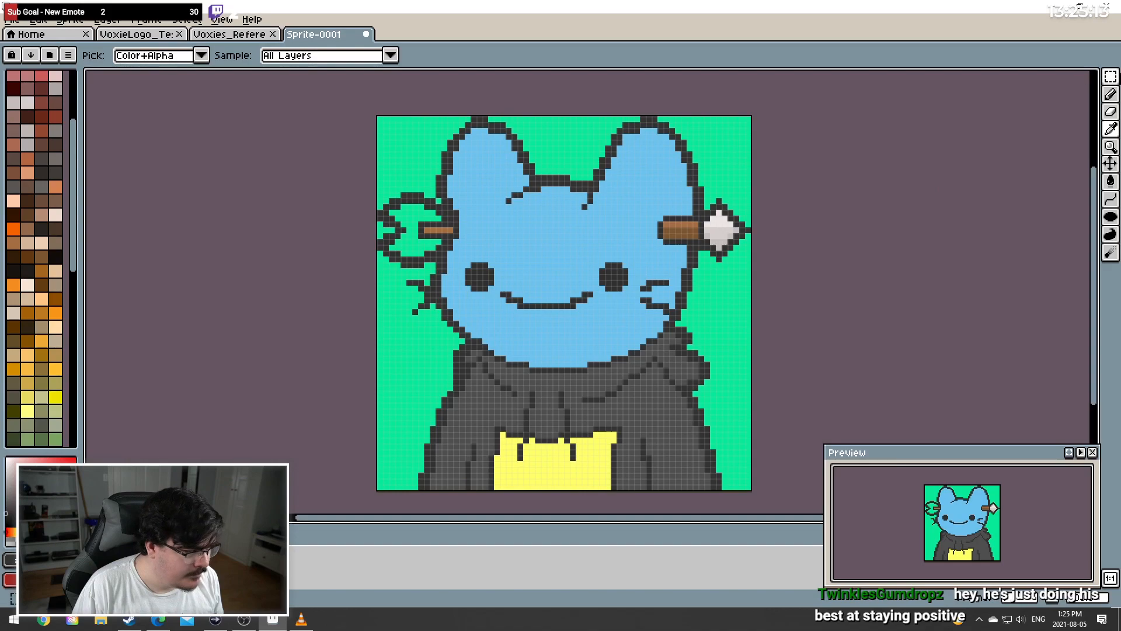
pyautogui.click(1111, 96)
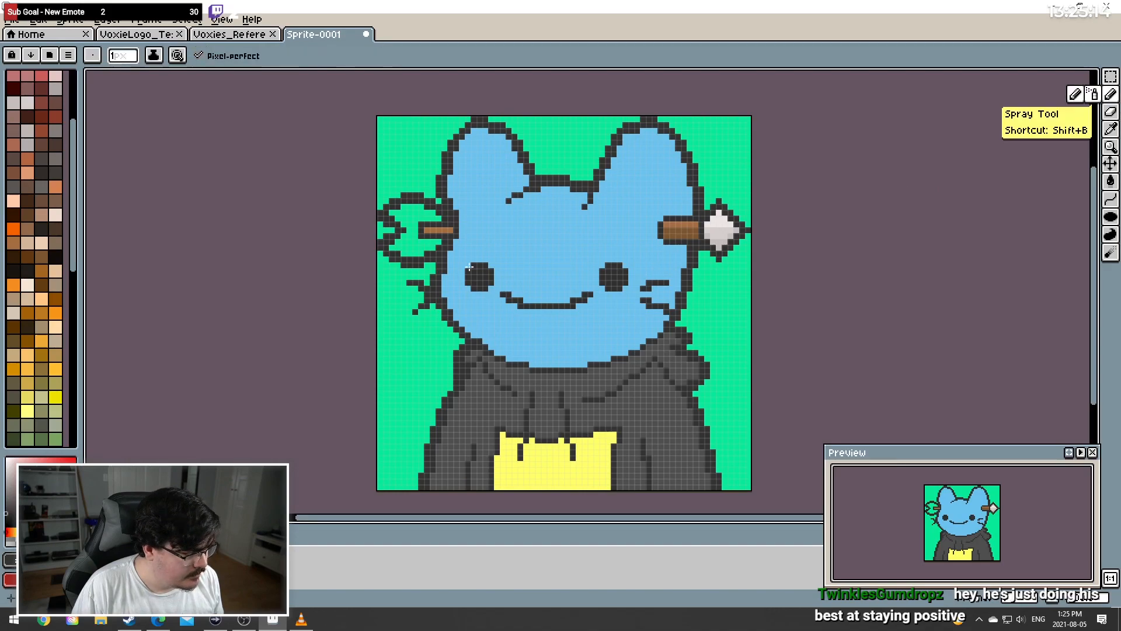
pyautogui.click(410, 217)
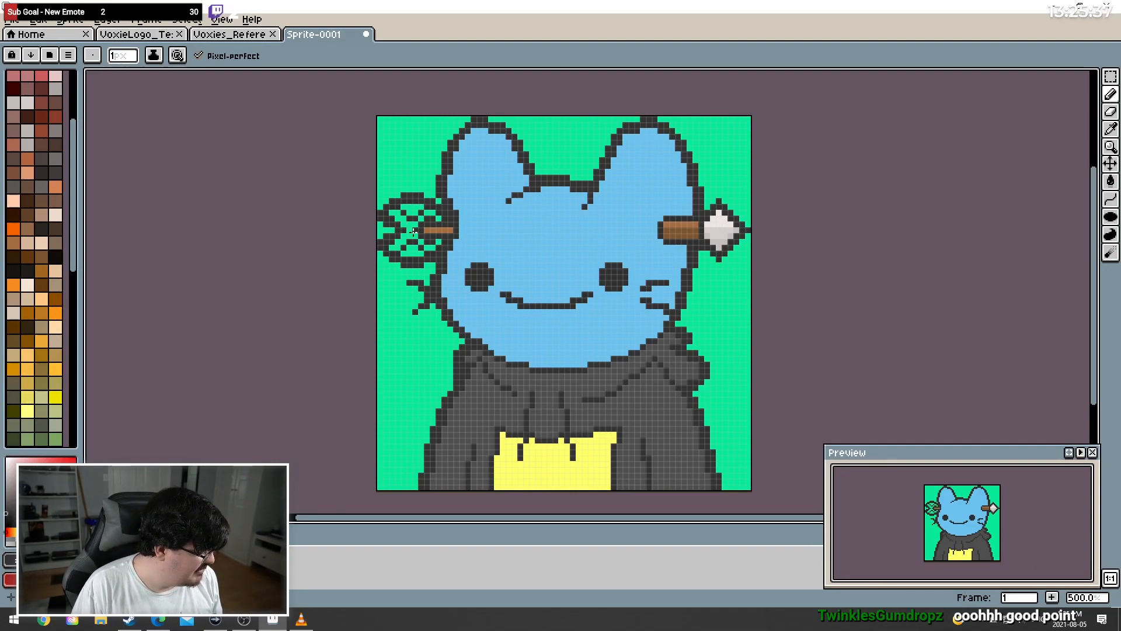
pyautogui.click(163, 620)
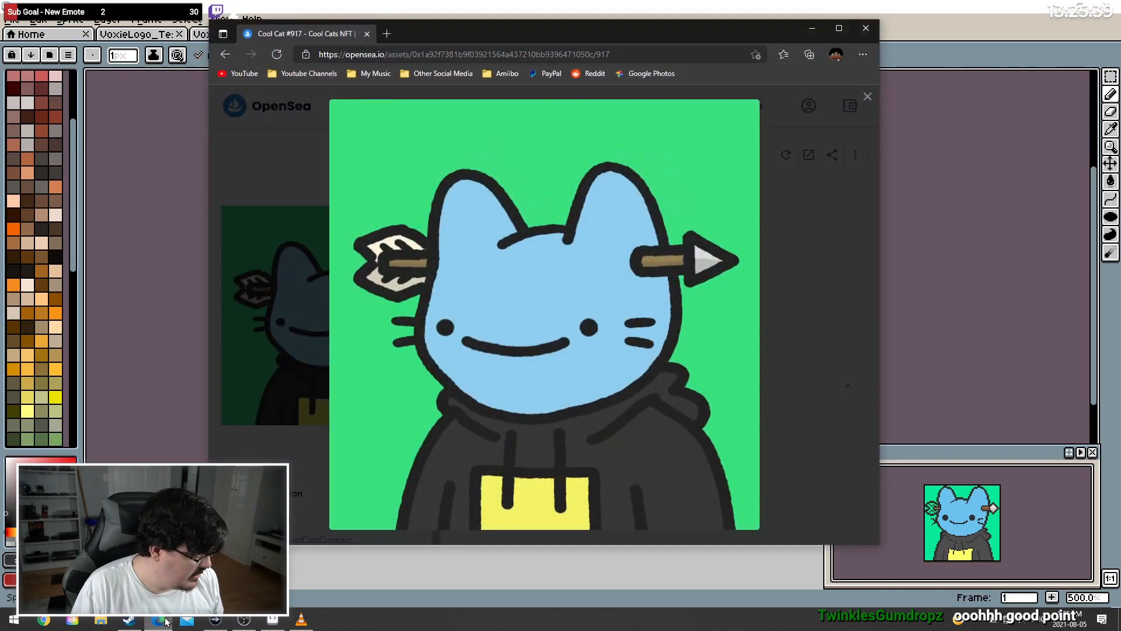
pyautogui.click(163, 620)
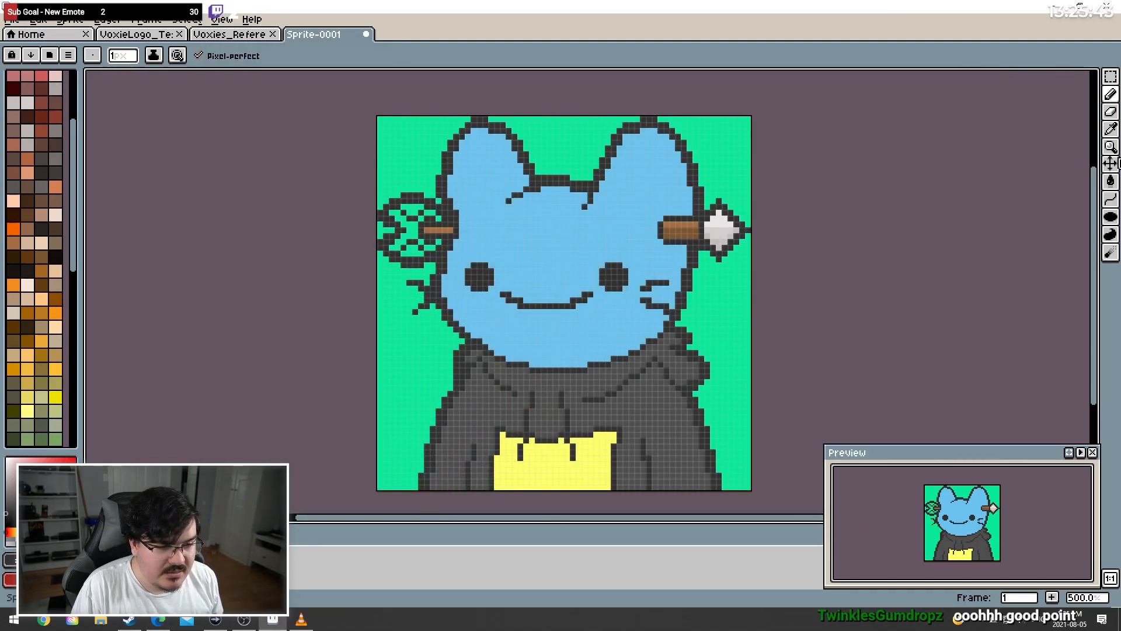
# Sample the arrowhead's off-white, try filling the feathers with the Paint Bucket, and undo the fill
pyautogui.click(1111, 181)
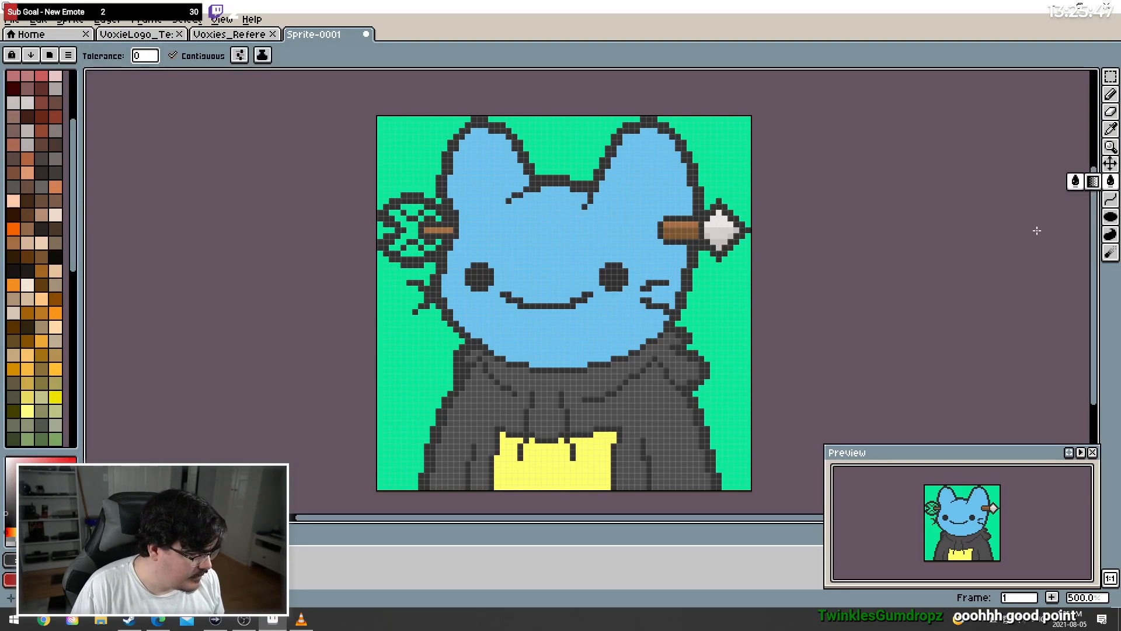
pyautogui.click(1111, 129)
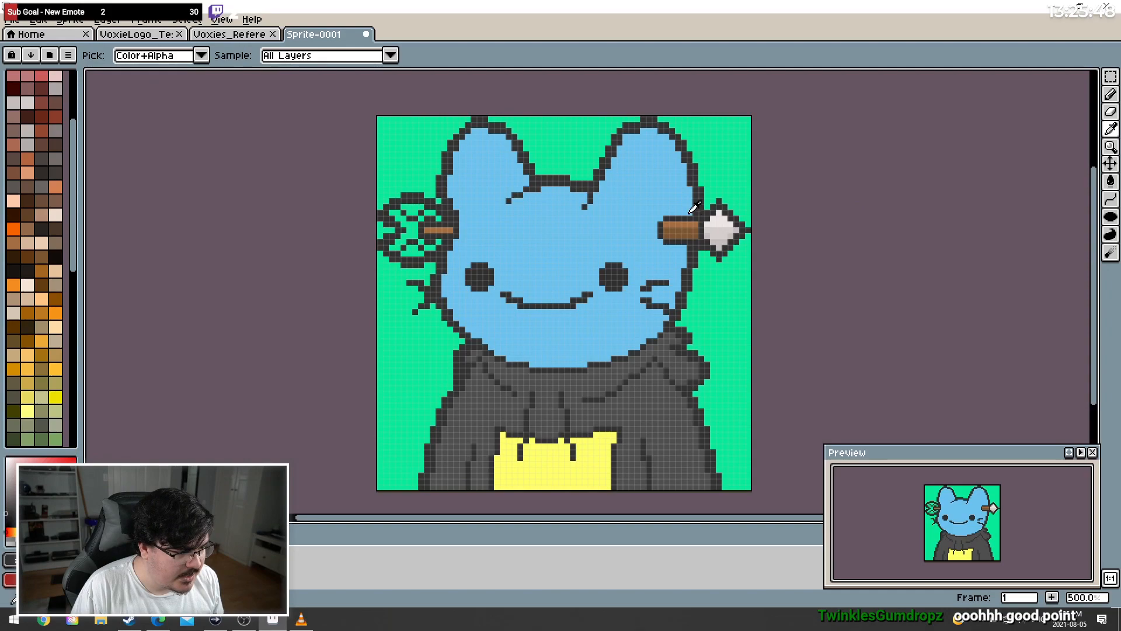
pyautogui.click(720, 219)
pyautogui.click(1111, 181)
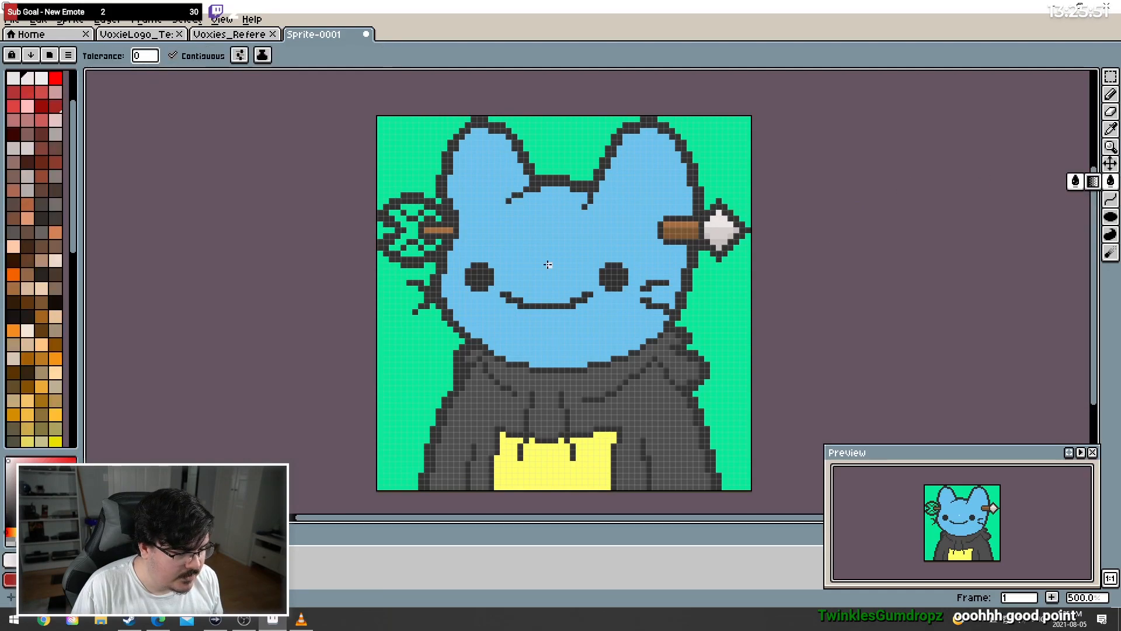
pyautogui.click(414, 226)
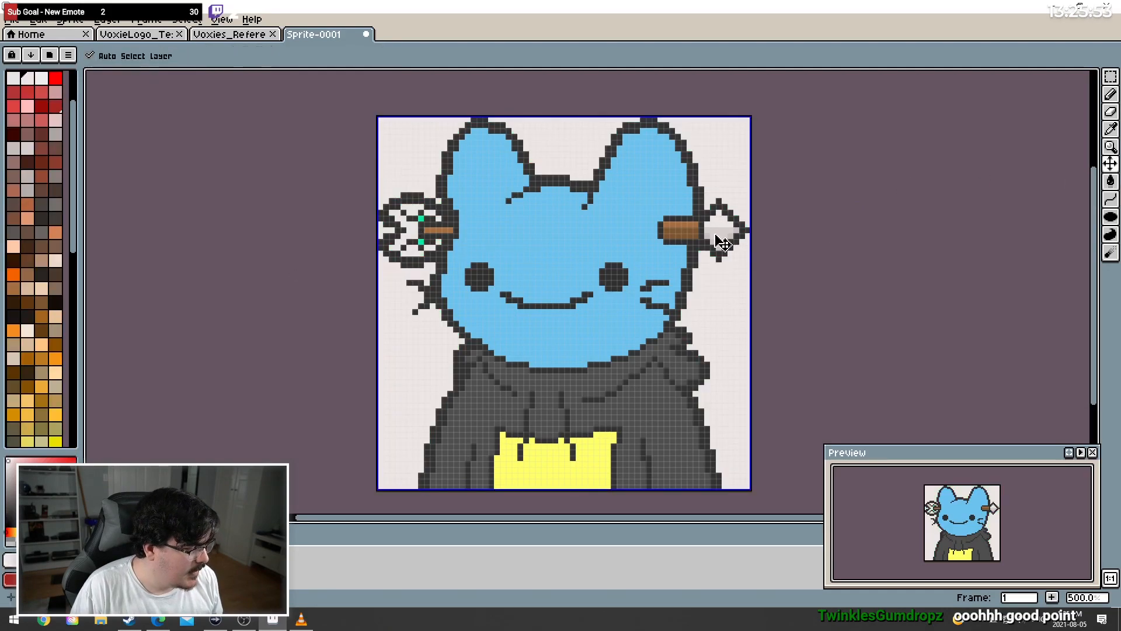
pyautogui.hotkey('ctrl', 'z')
# Paint the gaps inside the upper and lower feathers off-white with the Pencil tool
pyautogui.click(1111, 94)
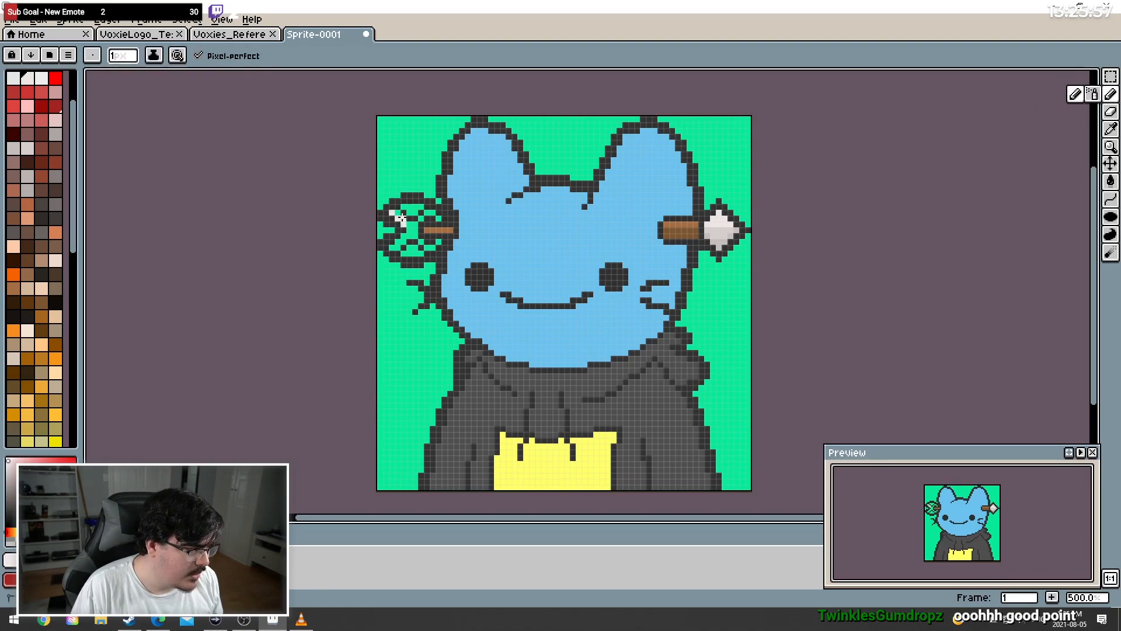
pyautogui.click(397, 212)
pyautogui.hotkey('ctrl', 'z')
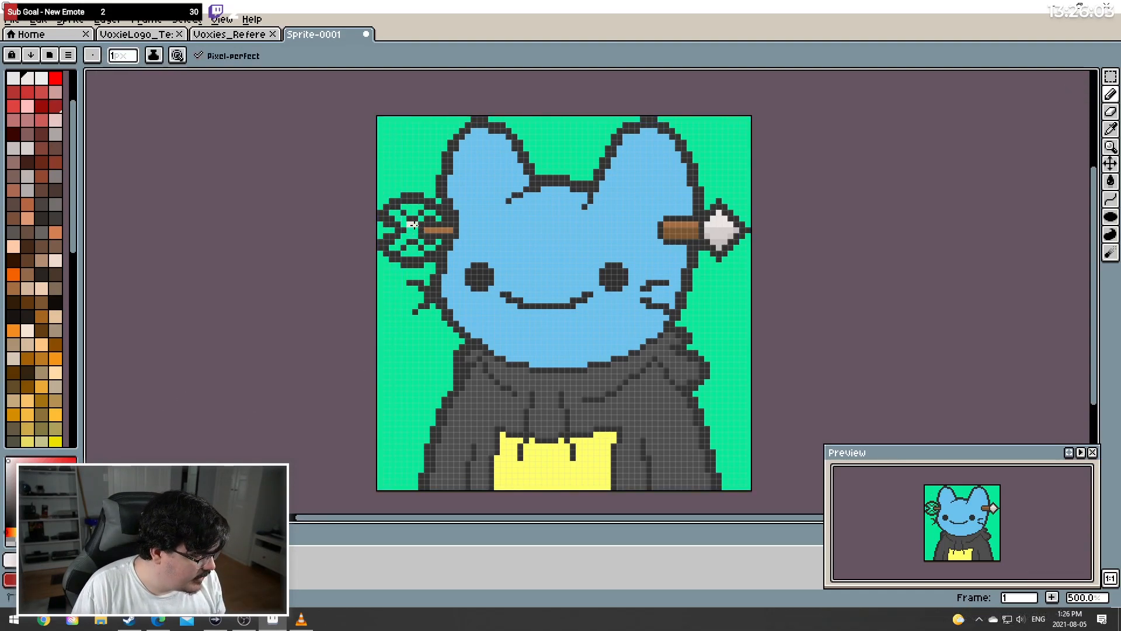
pyautogui.moveTo(402, 223)
pyautogui.mouseDown()
pyautogui.moveTo(397, 209)
pyautogui.moveTo(418, 205)
pyautogui.moveTo(413, 213)
pyautogui.moveTo(437, 217)
pyautogui.mouseUp()
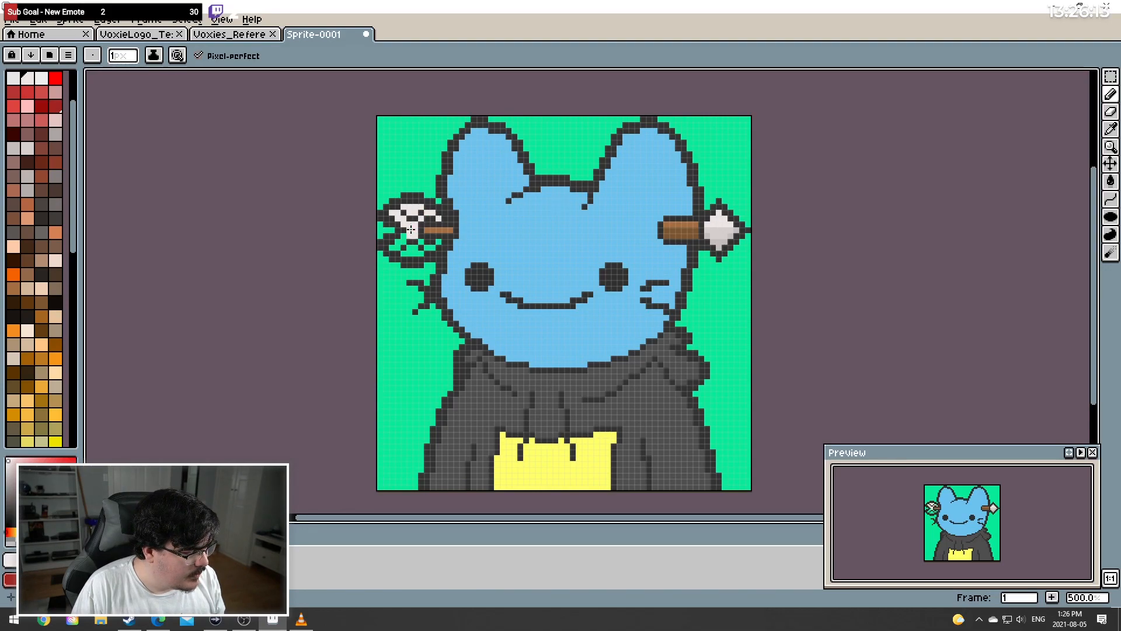
pyautogui.moveTo(405, 235)
pyautogui.mouseDown()
pyautogui.moveTo(397, 245)
pyautogui.moveTo(415, 248)
pyautogui.mouseUp()
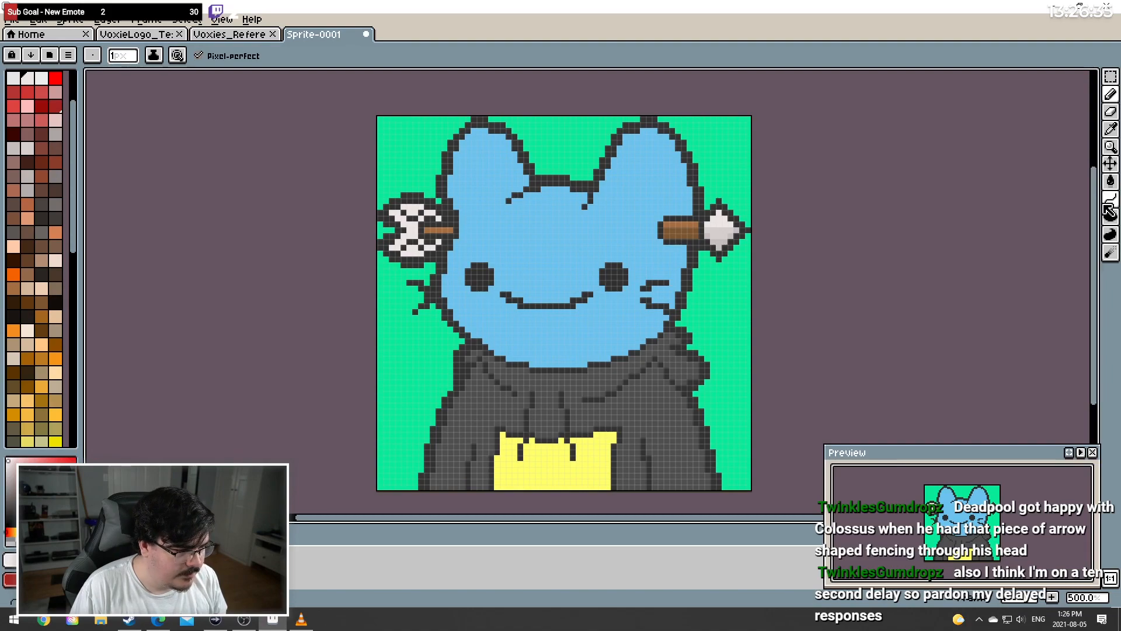
# Sample the arrowhead's light grey tones and shade the off-white gaps in the arrow's feathers with the Pencil tool
pyautogui.click(1110, 129)
pyautogui.click(724, 230)
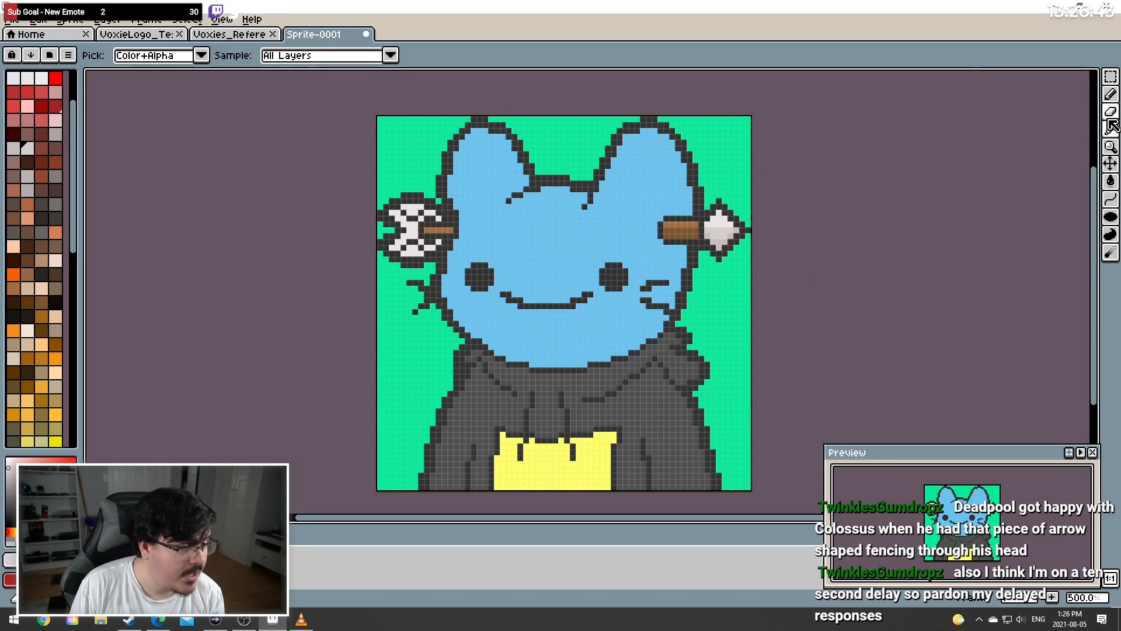
pyautogui.click(1110, 93)
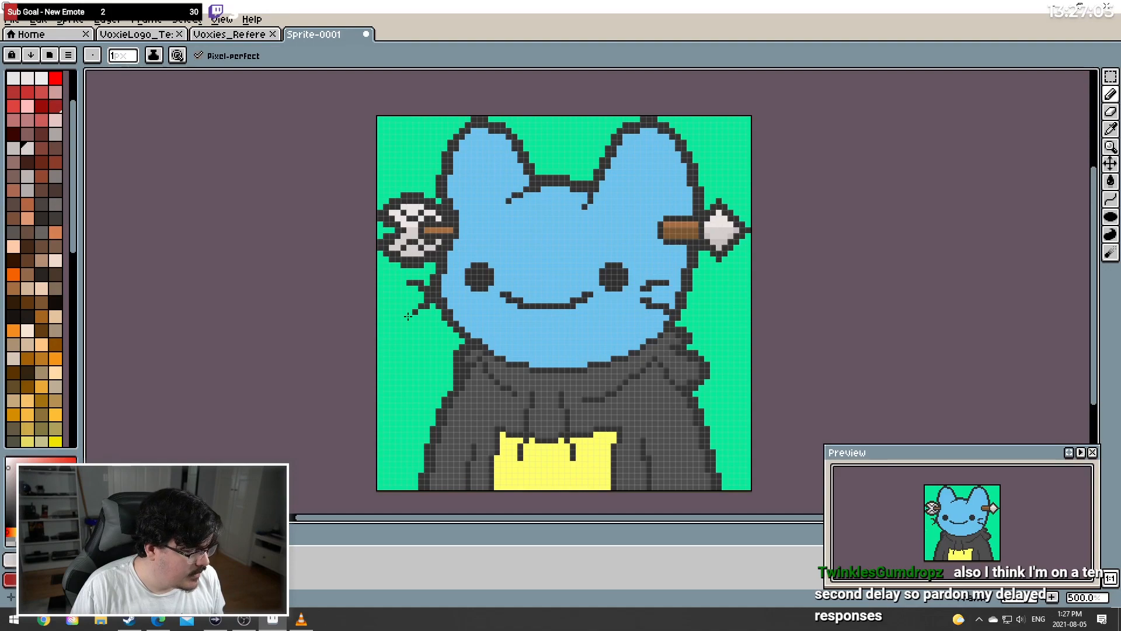
pyautogui.click(1110, 128)
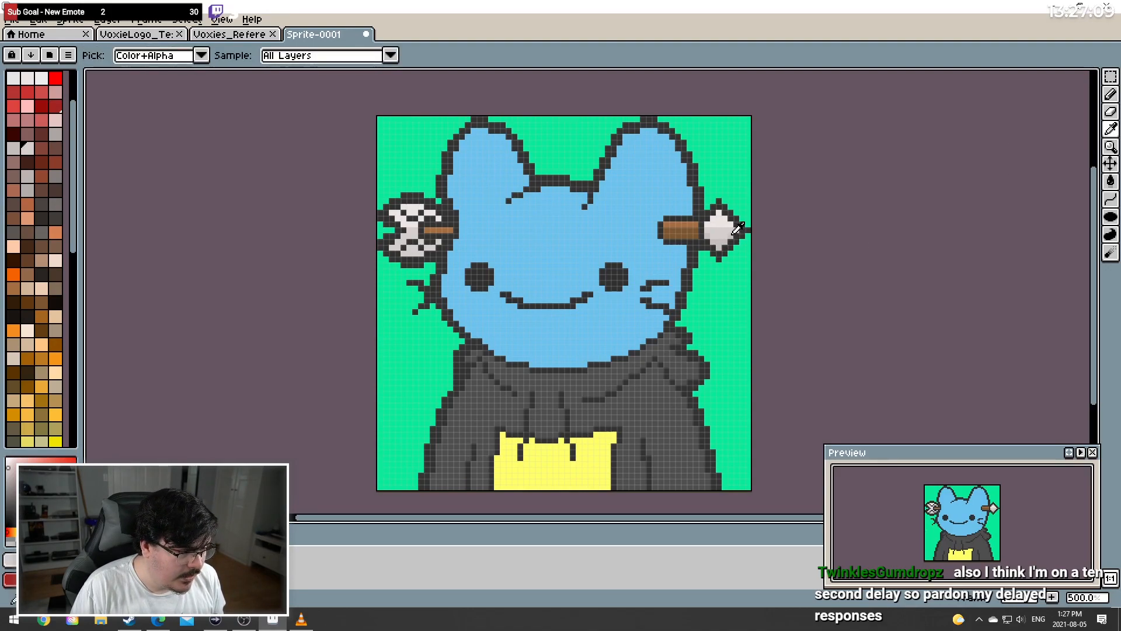
pyautogui.click(1110, 94)
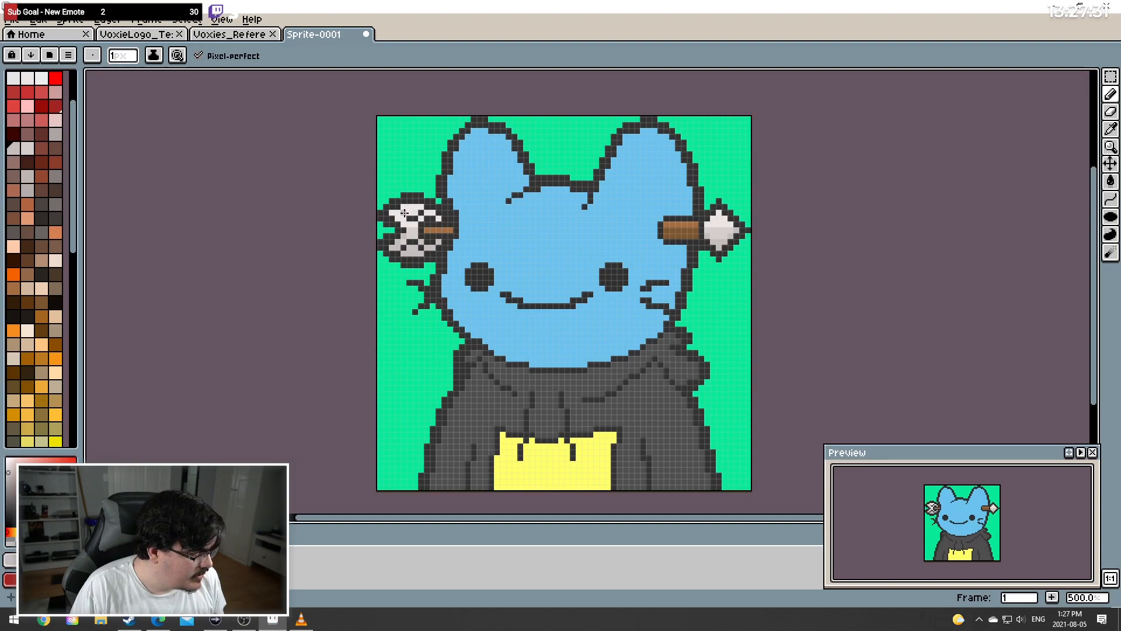
# Sample a light tone from the feathers beside the rear shaft and retouch the feather shading with the Pencil tool
pyautogui.press('i')
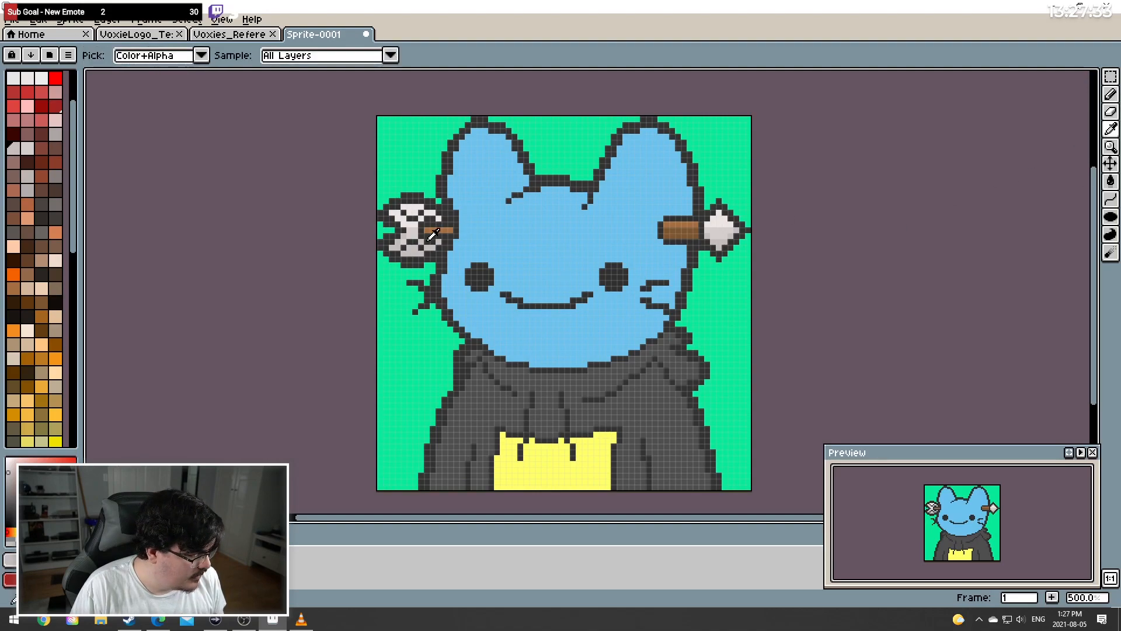
pyautogui.click(417, 225)
pyautogui.press('b')
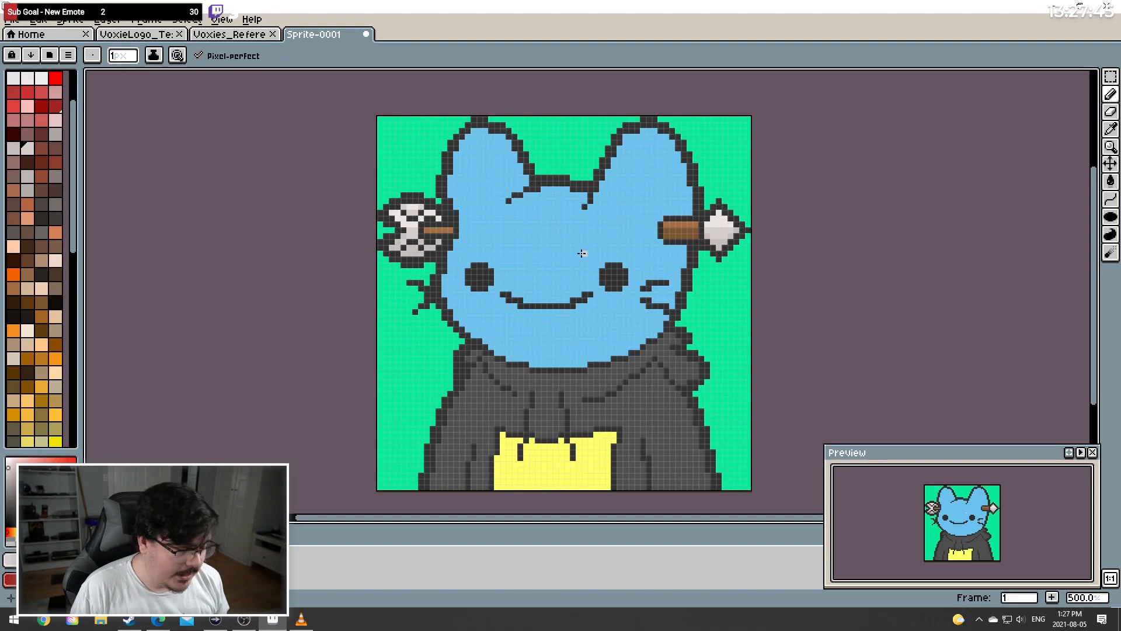
pyautogui.scroll(-1, 575, 283)
pyautogui.scroll(1, 563, 315)
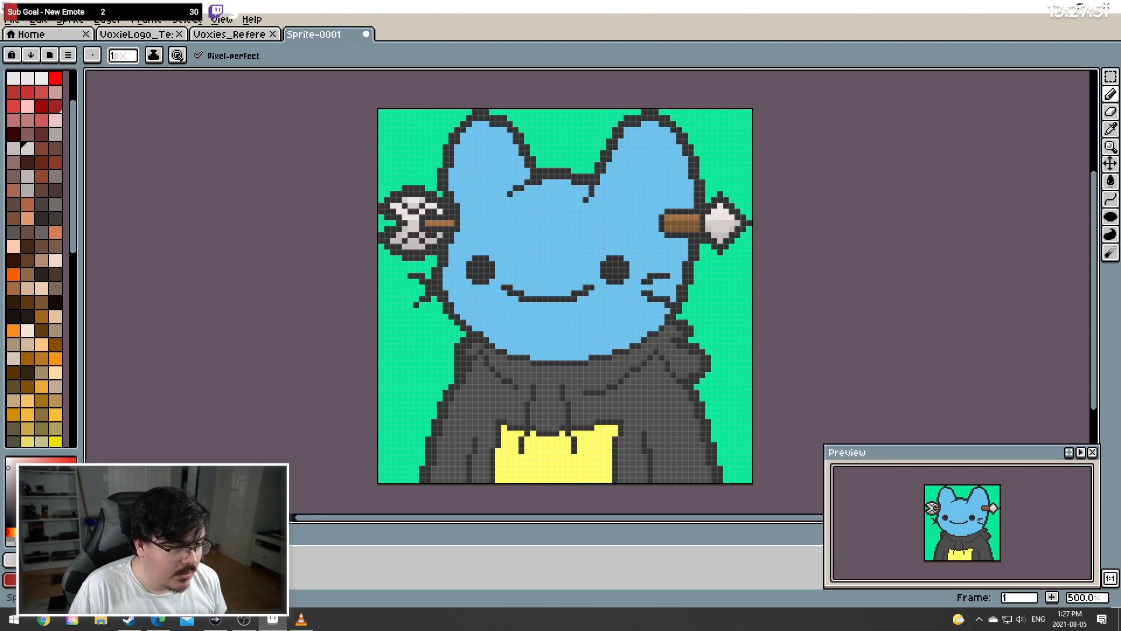
# Compare the feathers with the reference picture and paint over their dark barb lines with light grey sampled from the sprite
pyautogui.press('i')
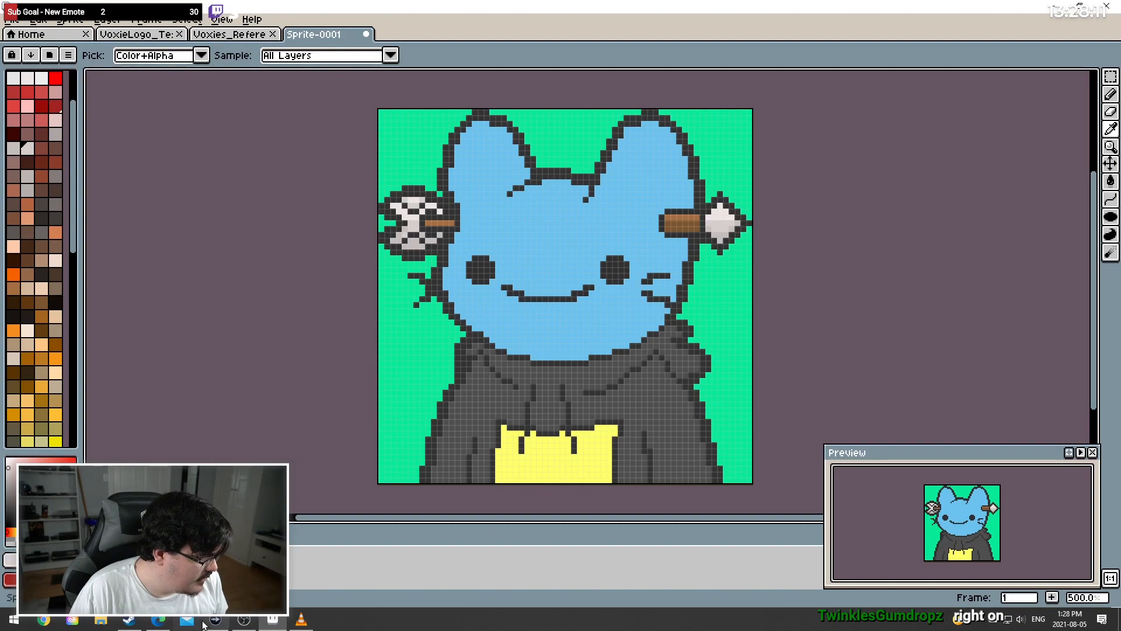
pyautogui.click(148, 626)
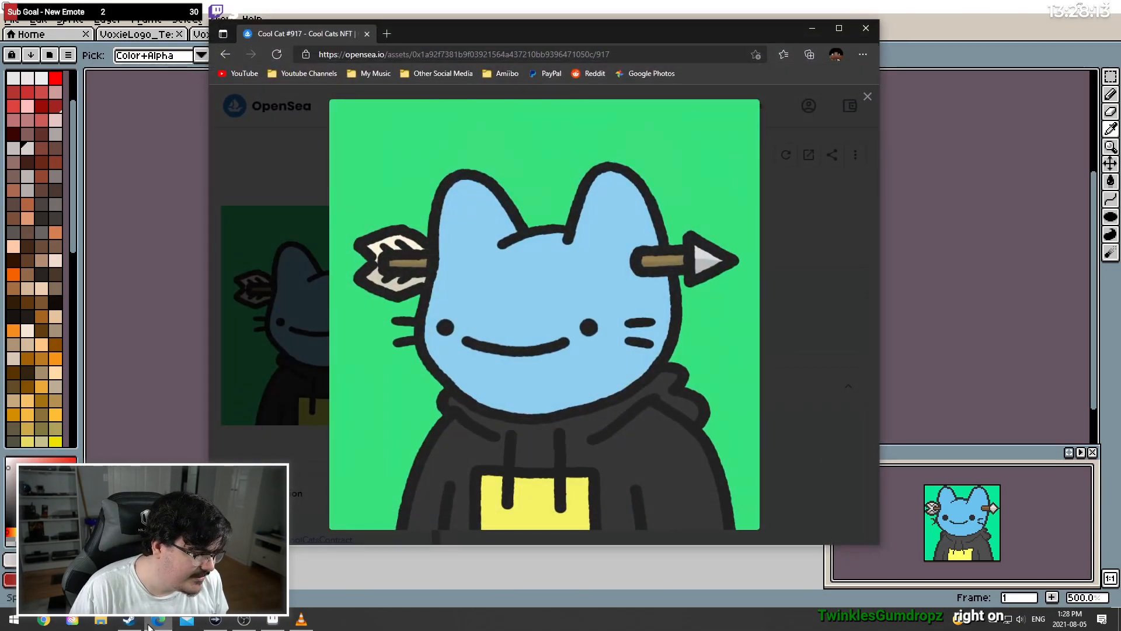
pyautogui.click(148, 626)
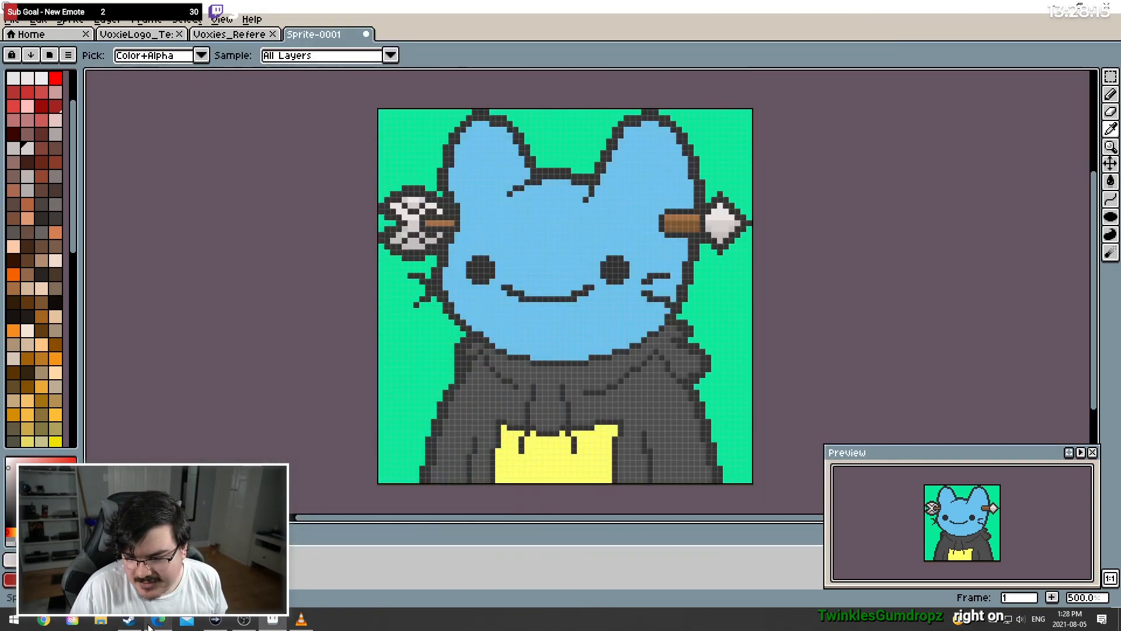
pyautogui.click(148, 626)
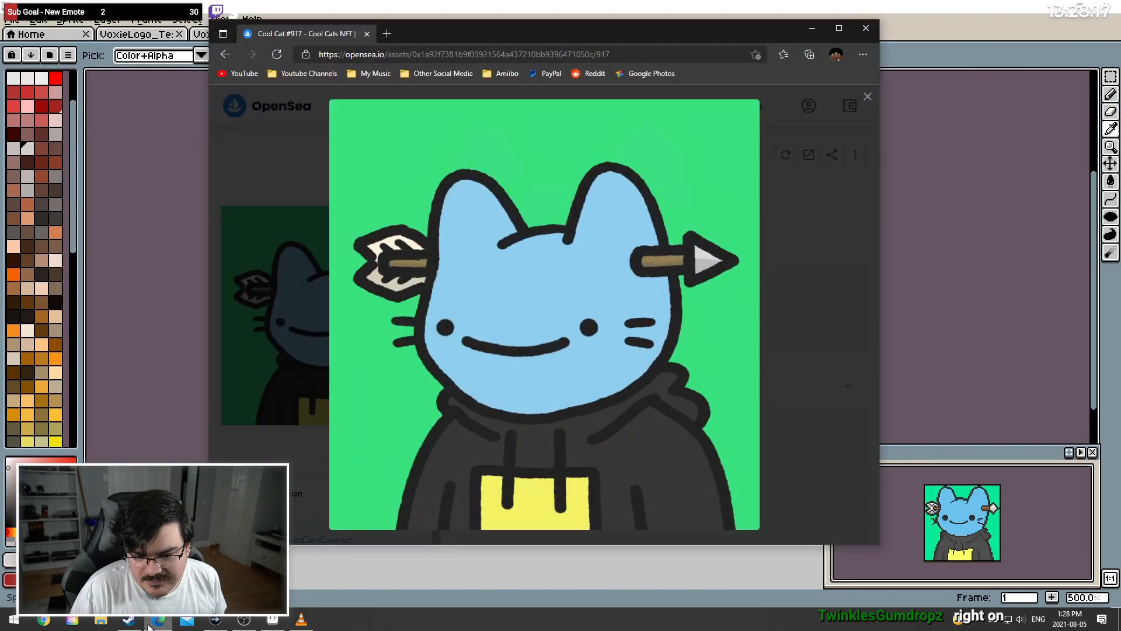
pyautogui.click(149, 627)
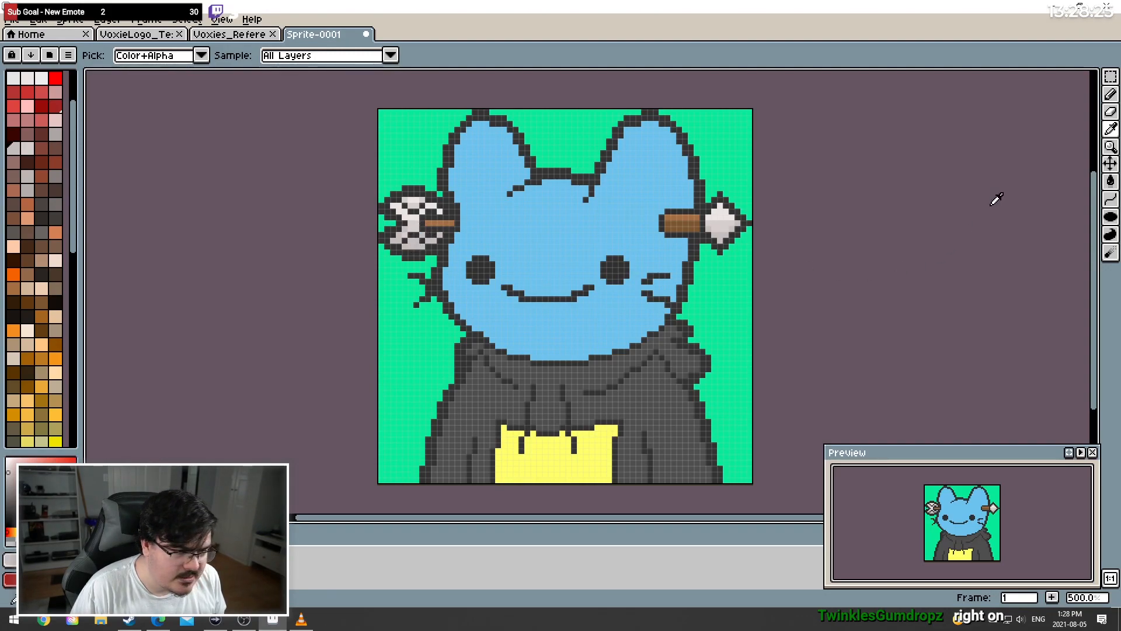
pyautogui.click(1110, 93)
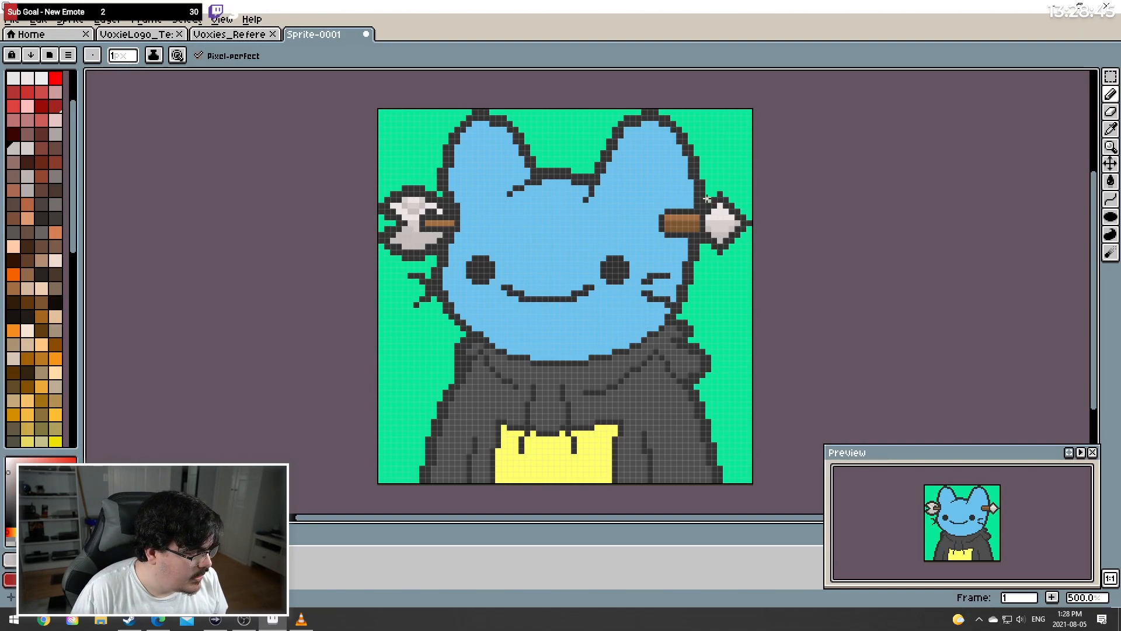
pyautogui.hotkey('ctrl', 'z')
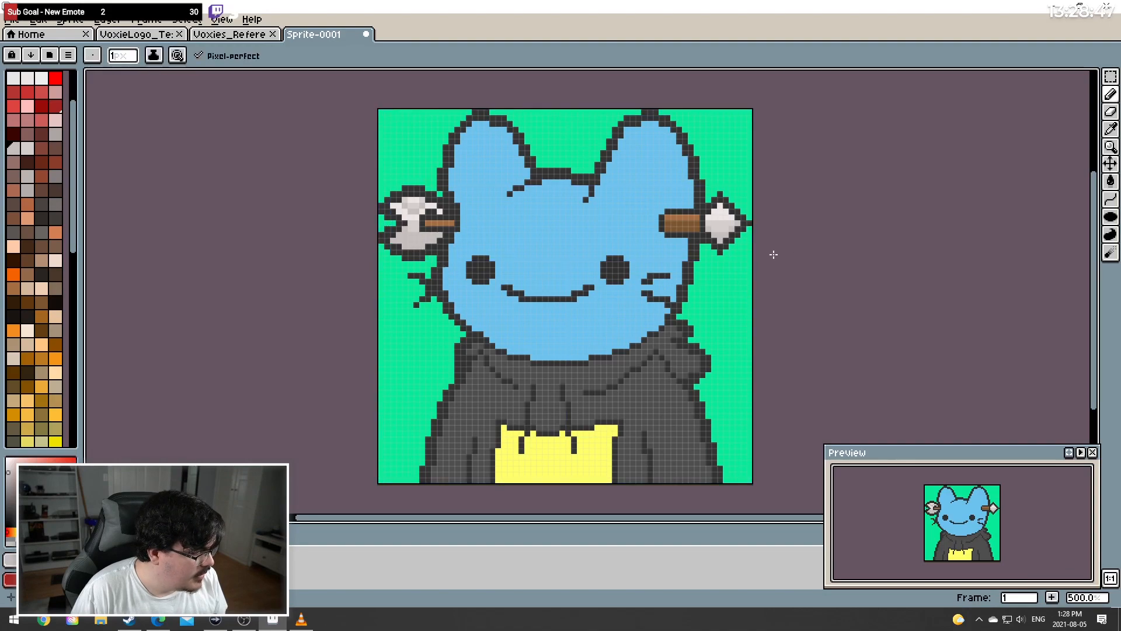
# Draw faint barb marks across the feathers in a slightly darker grey and cover the stray dark pixels above the rear shaft
pyautogui.click(1110, 129)
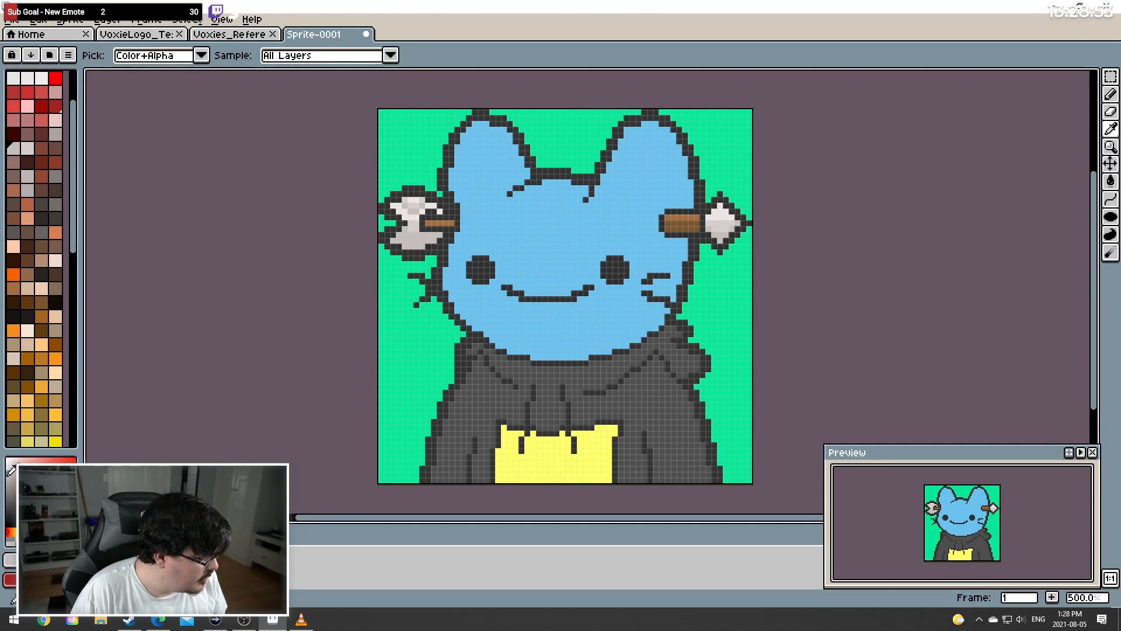
pyautogui.click(1110, 94)
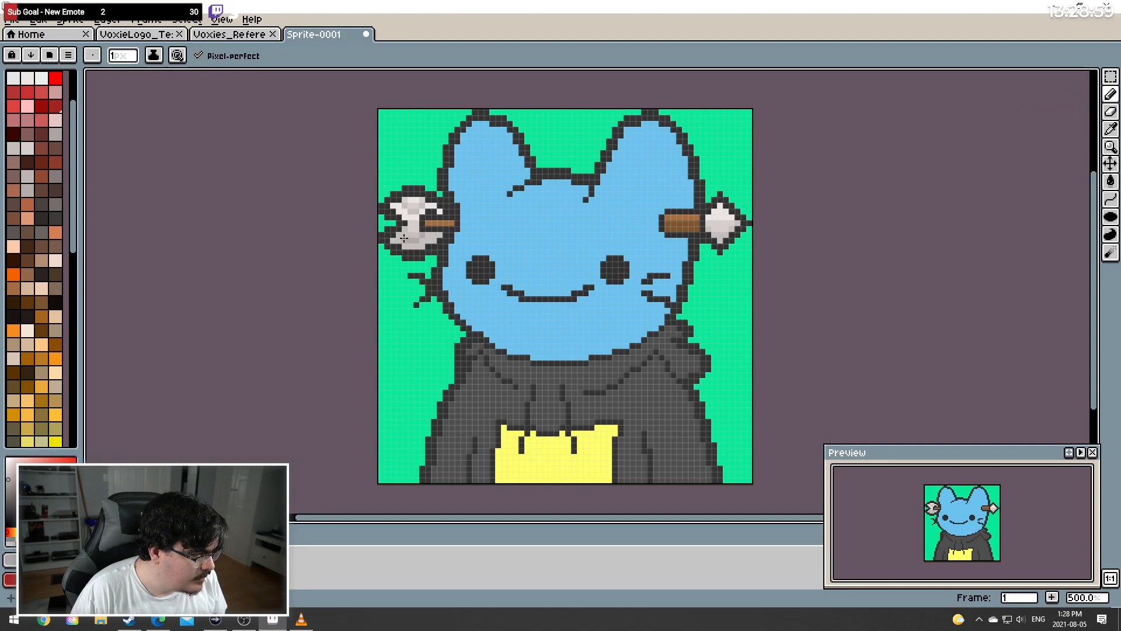
pyautogui.hotkey('ctrl', 'z')
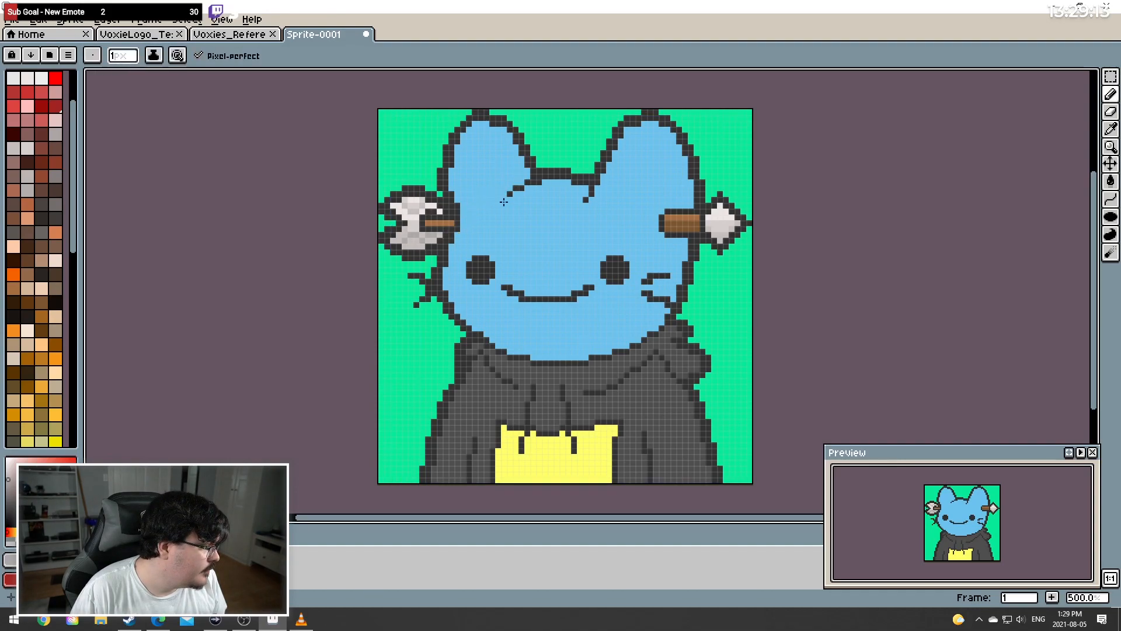
pyautogui.click(1110, 128)
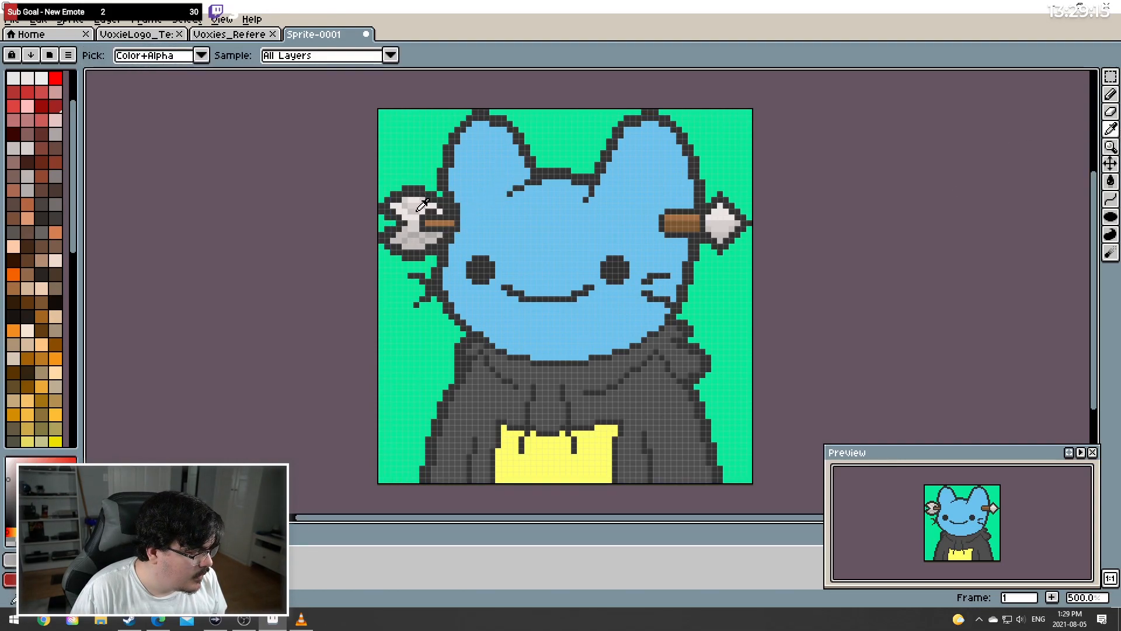
pyautogui.click(1110, 95)
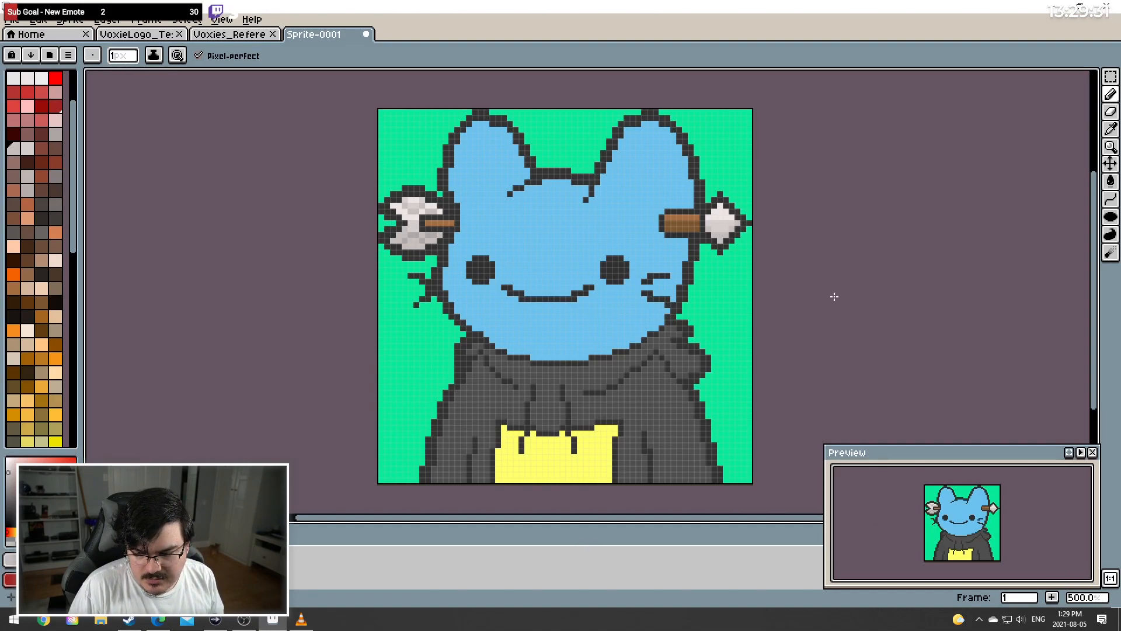
# Sample the browns of the front shaft and extend the shaft up to the arrowhead with the Pencil tool
pyautogui.click(1111, 129)
pyautogui.click(701, 219)
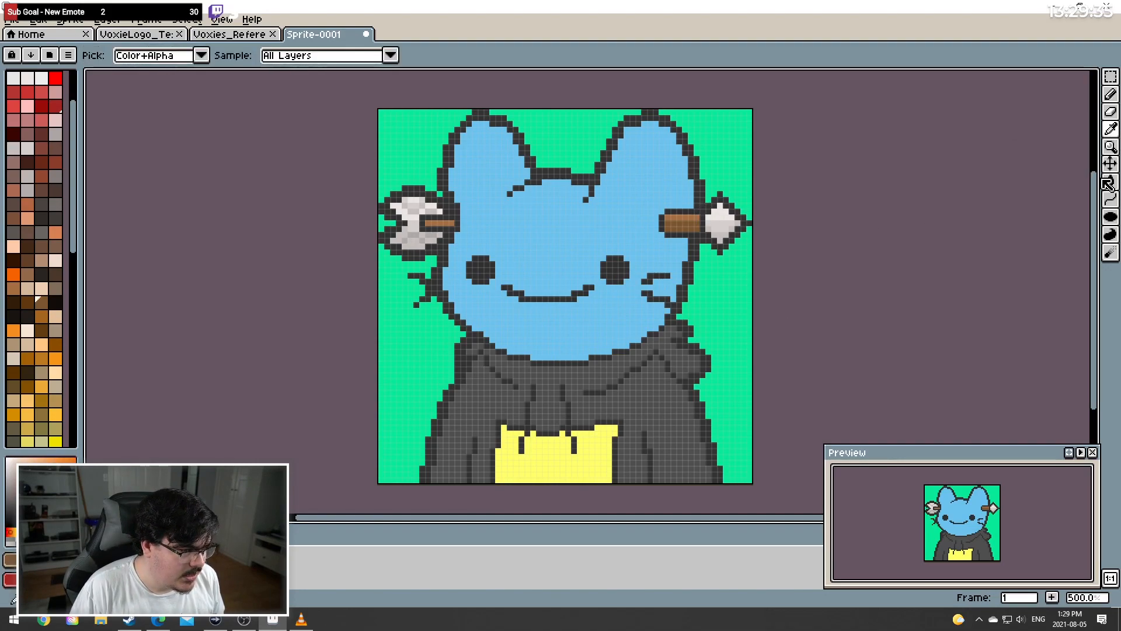
pyautogui.press('b')
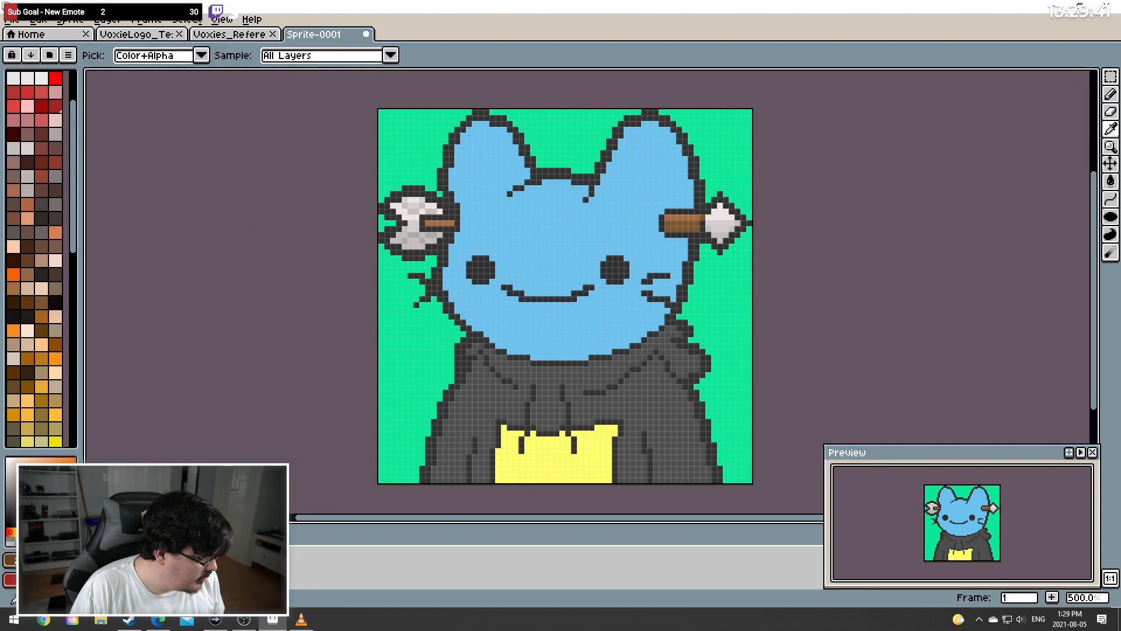
pyautogui.click(1110, 94)
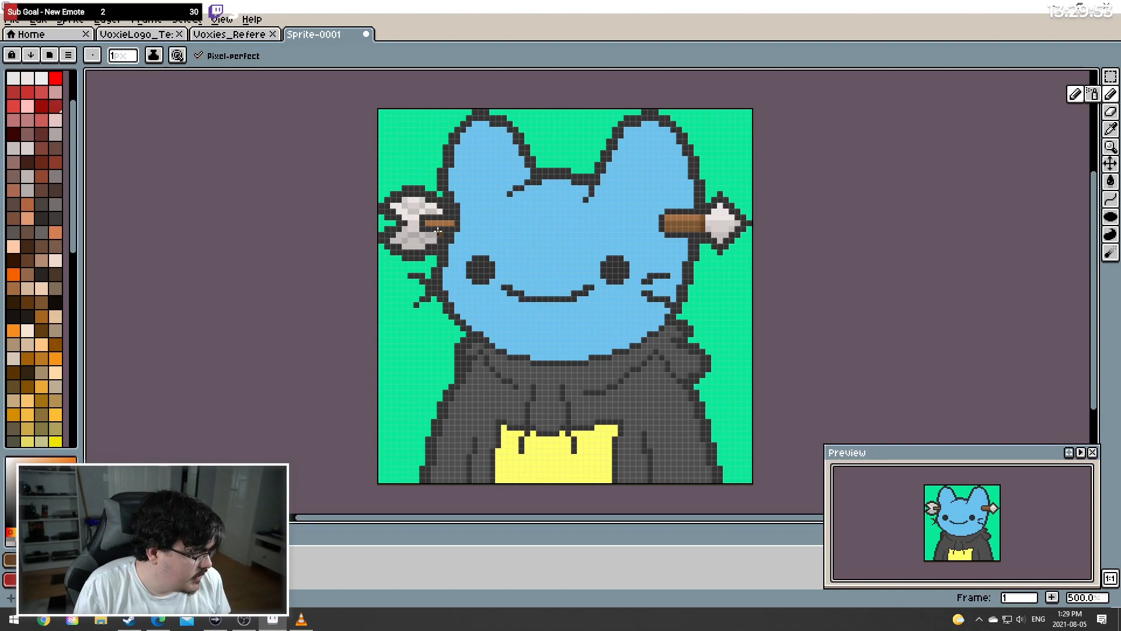
# Try thickening the rear shaft between the feathers with its sampled brown, and undo the strokes
pyautogui.click(1110, 129)
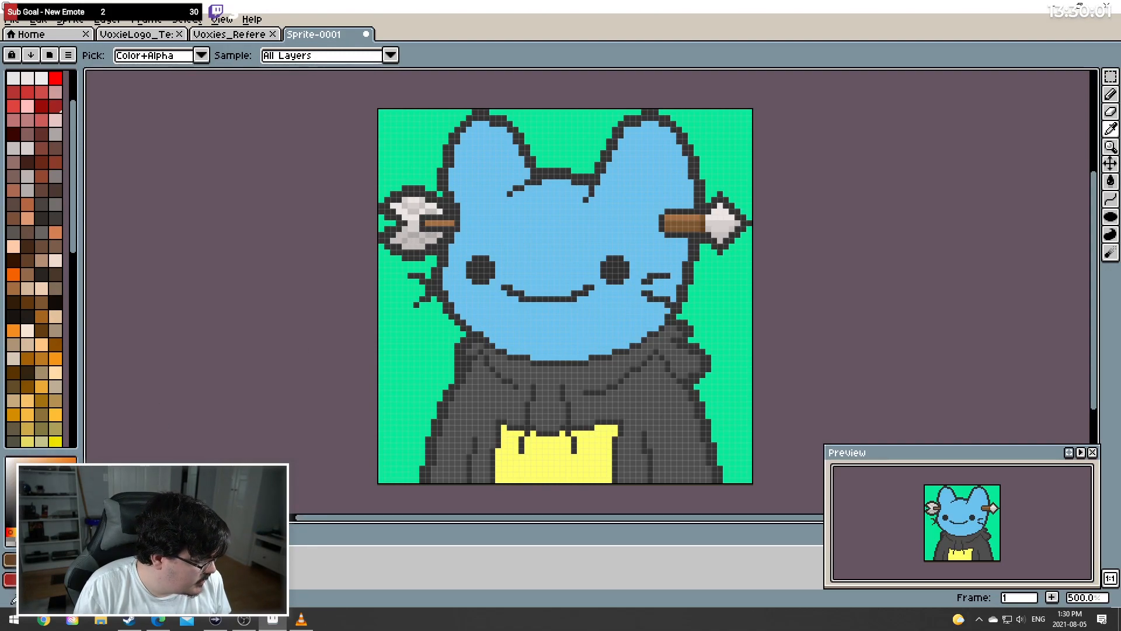
pyautogui.click(433, 223)
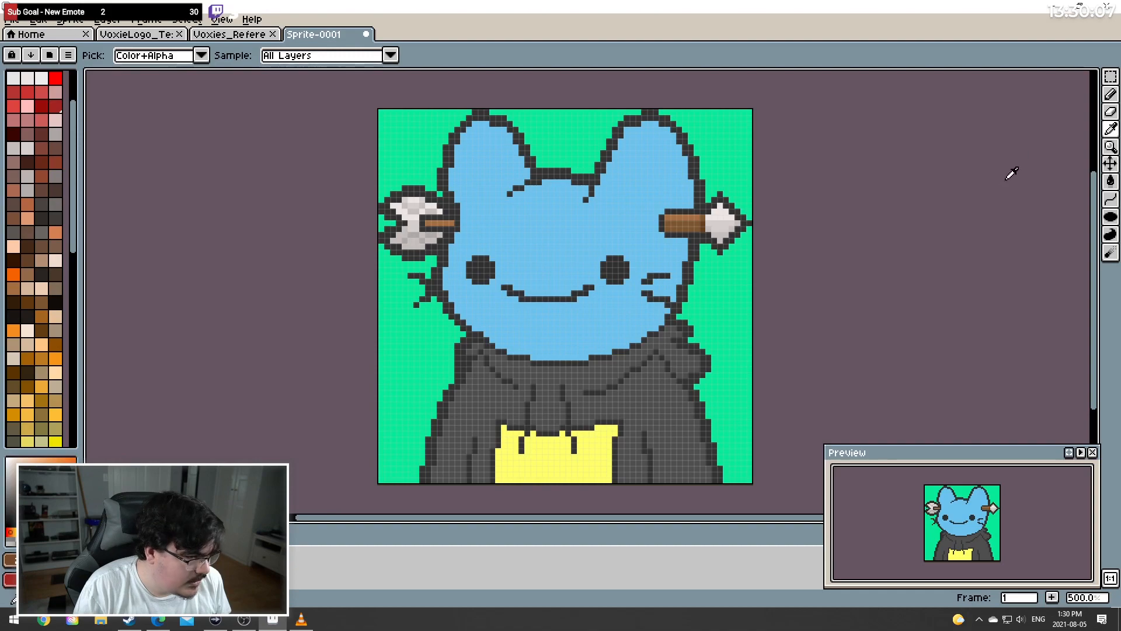
pyautogui.click(1110, 93)
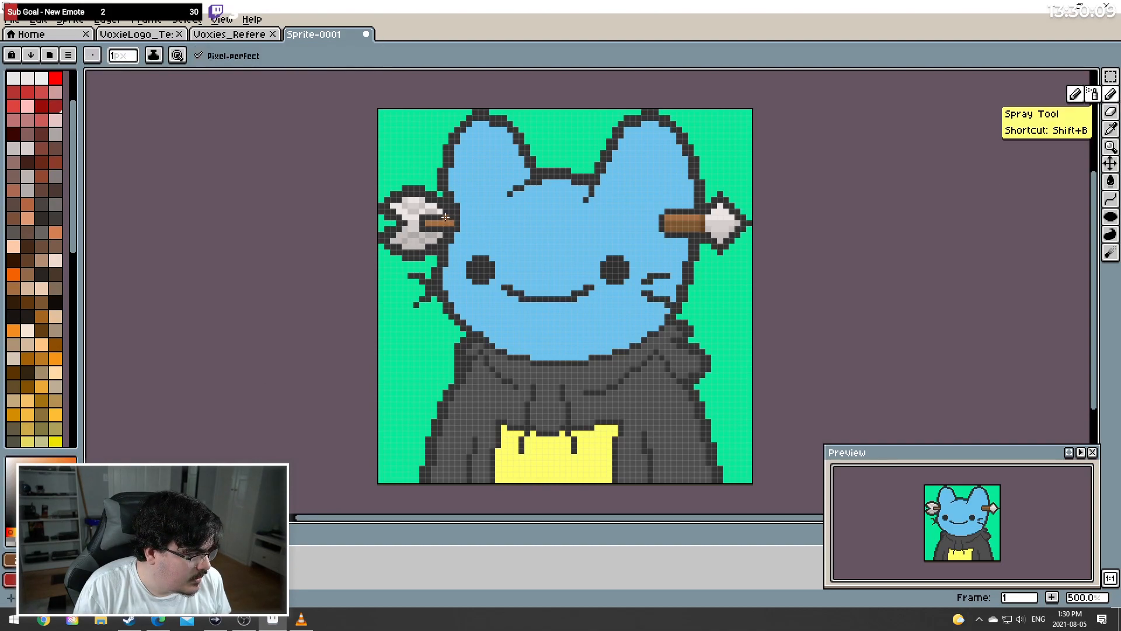
pyautogui.moveTo(445, 217); pyautogui.dragTo(419, 225)
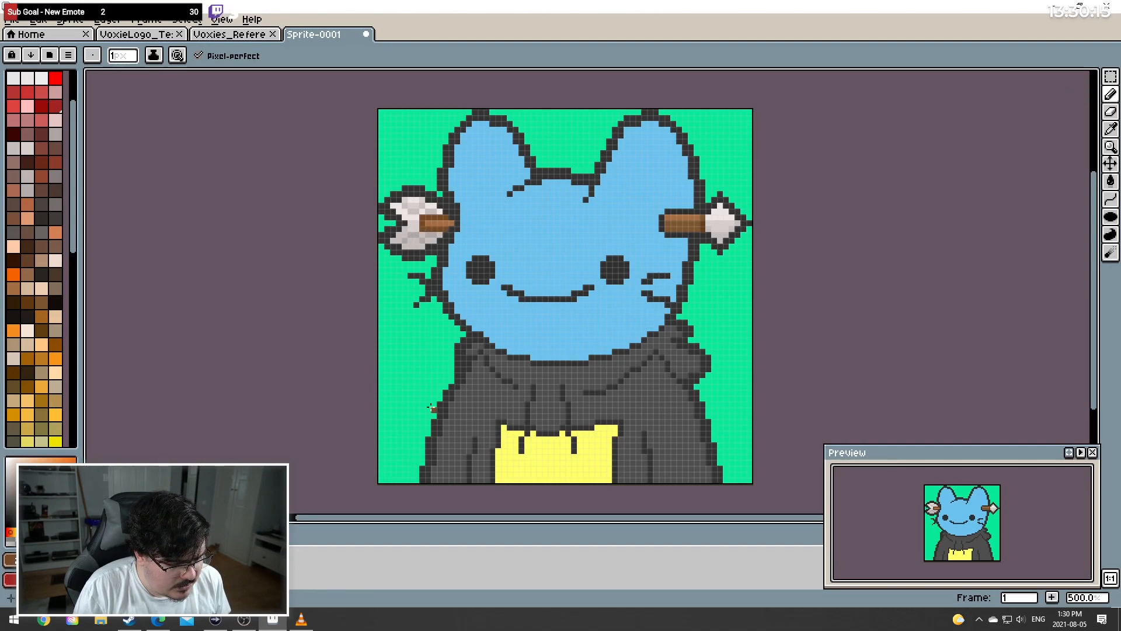
pyautogui.hotkey('ctrl', 'z')
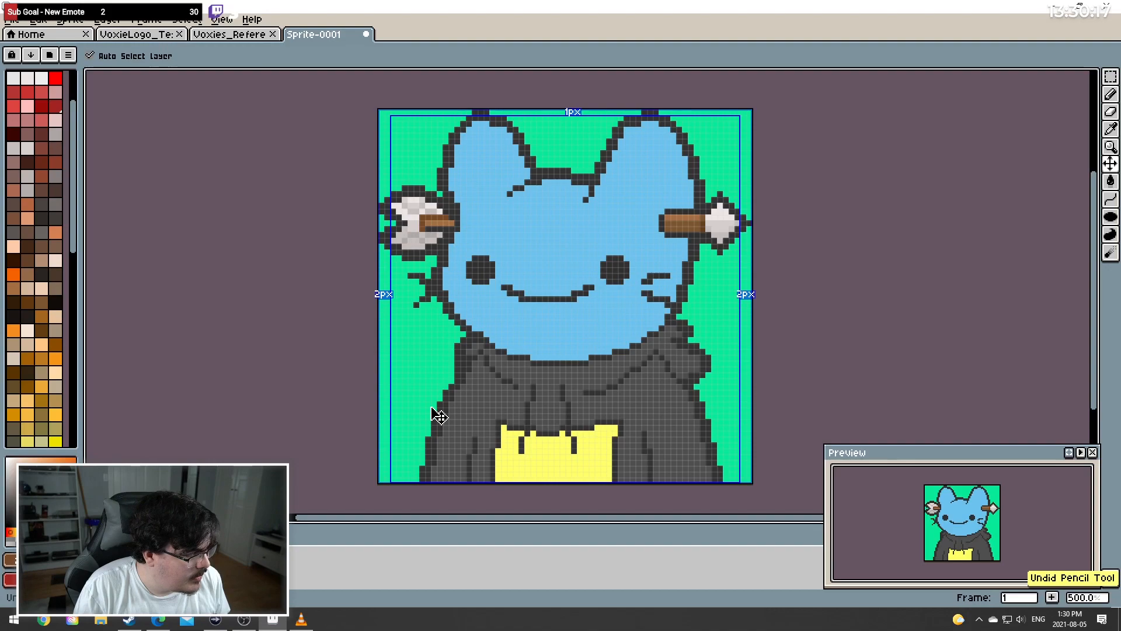
pyautogui.hotkey('ctrl', 'z')
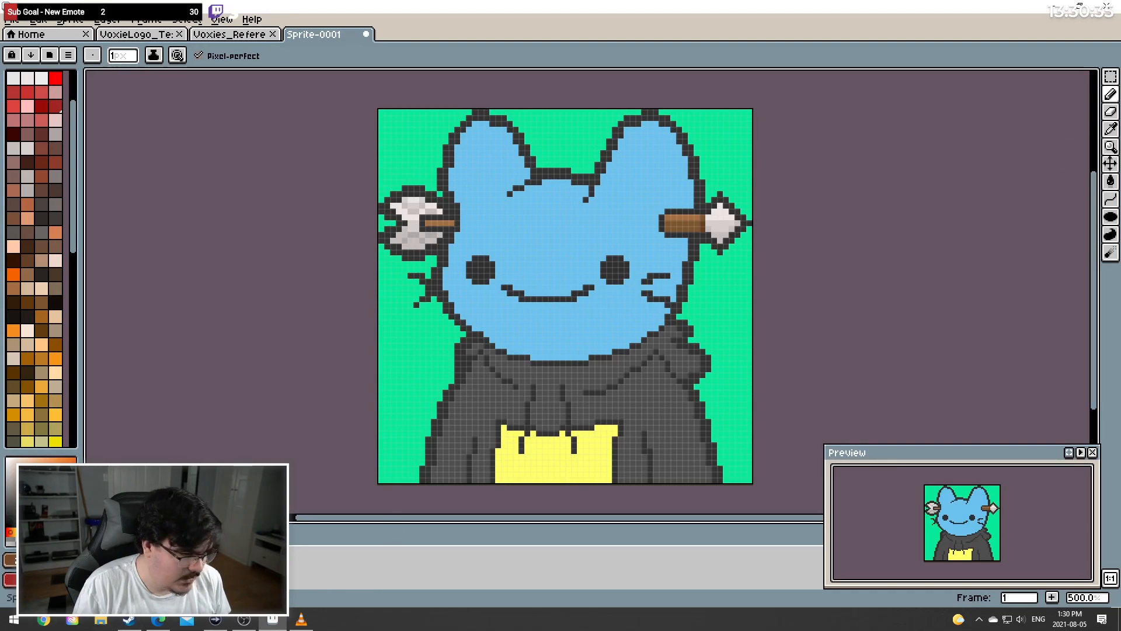
pyautogui.press('b')
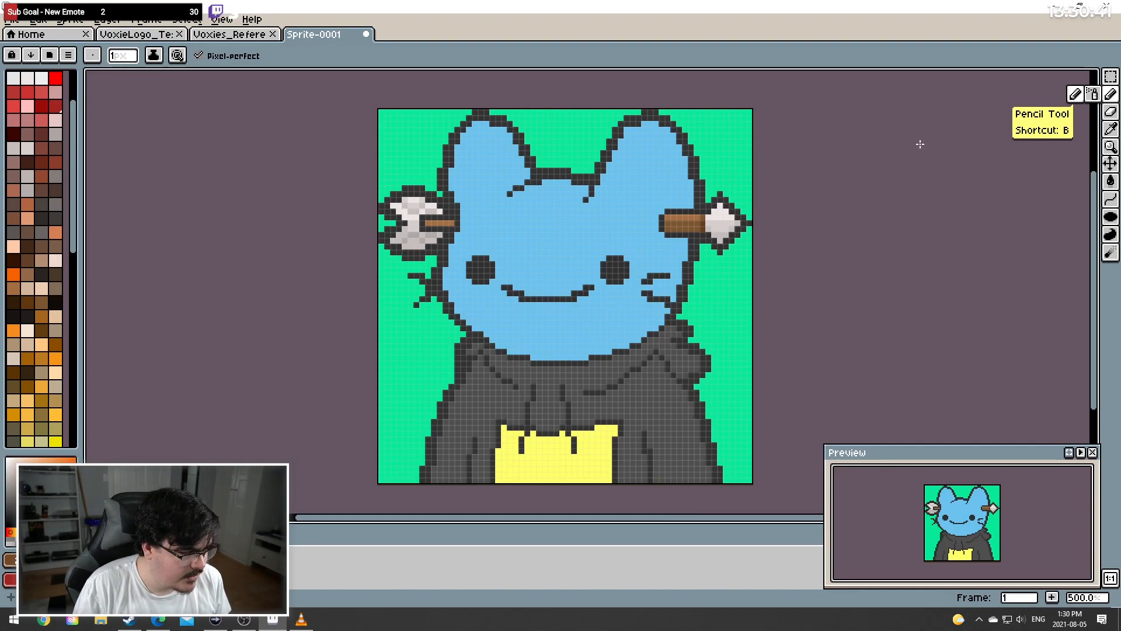
# Choose a blue slightly darker than the face colour and pencil a shading line along the chin's lower edge above the hoodie
pyautogui.click(1111, 130)
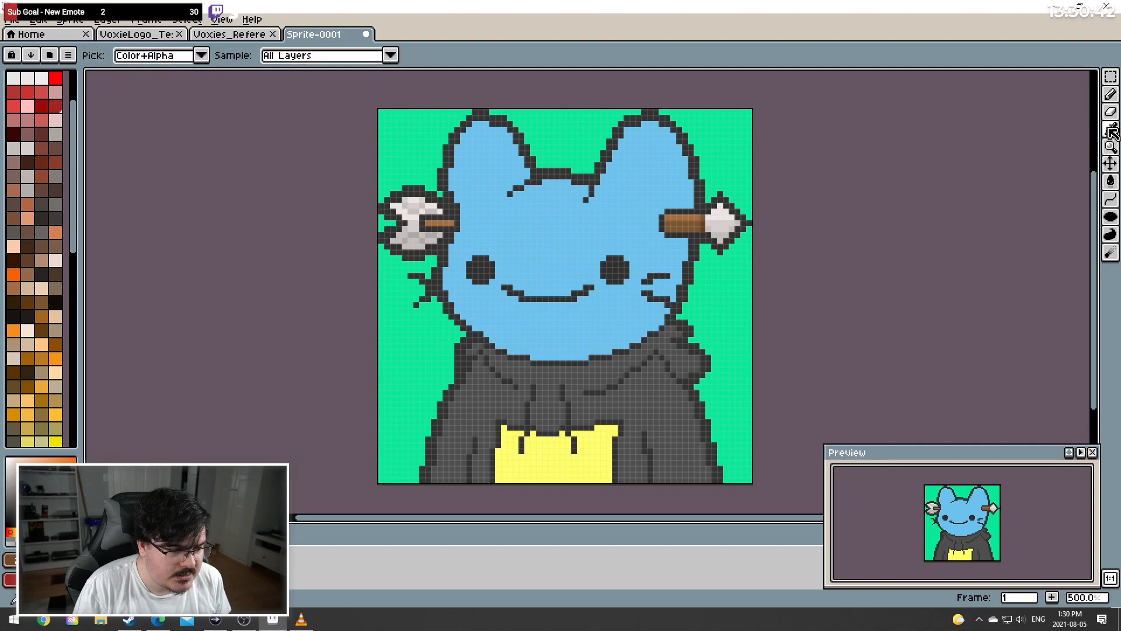
pyautogui.click(593, 332)
pyautogui.click(1111, 94)
pyautogui.scroll(-3, 40, 369)
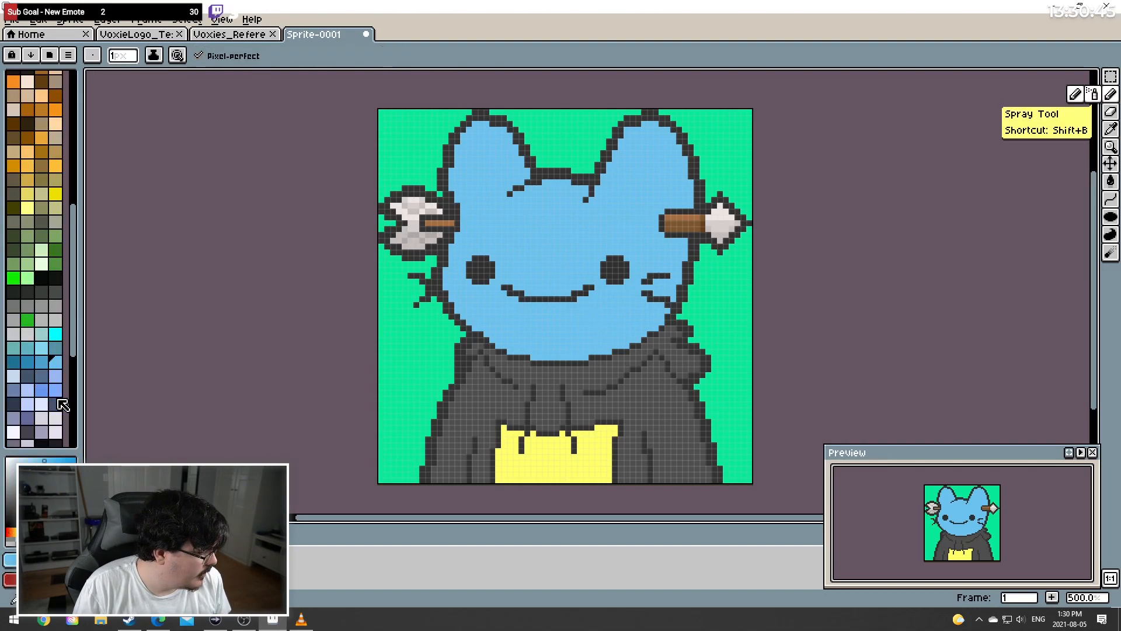
pyautogui.click(42, 362)
pyautogui.click(27, 365)
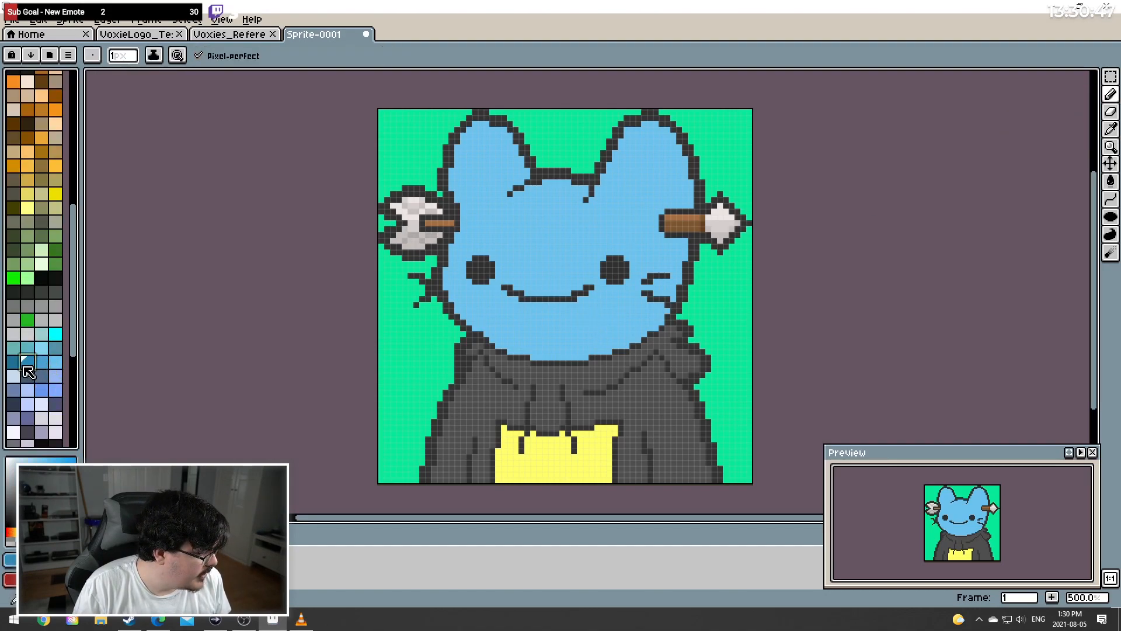
pyautogui.click(40, 363)
pyautogui.click(55, 363)
pyautogui.click(43, 363)
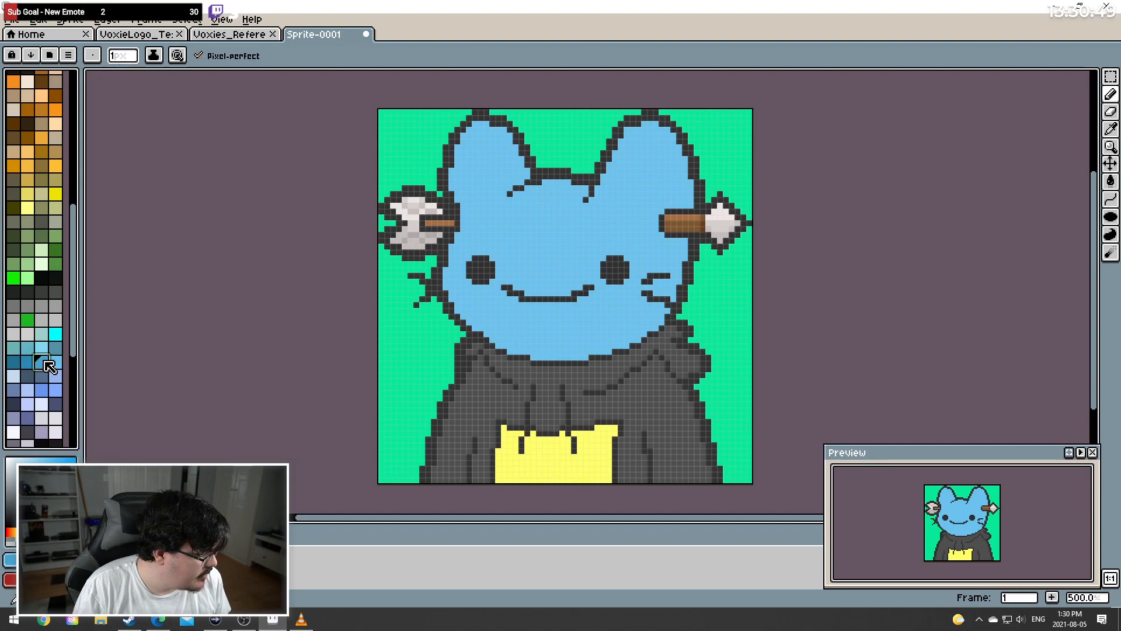
pyautogui.click(32, 363)
pyautogui.click(41, 366)
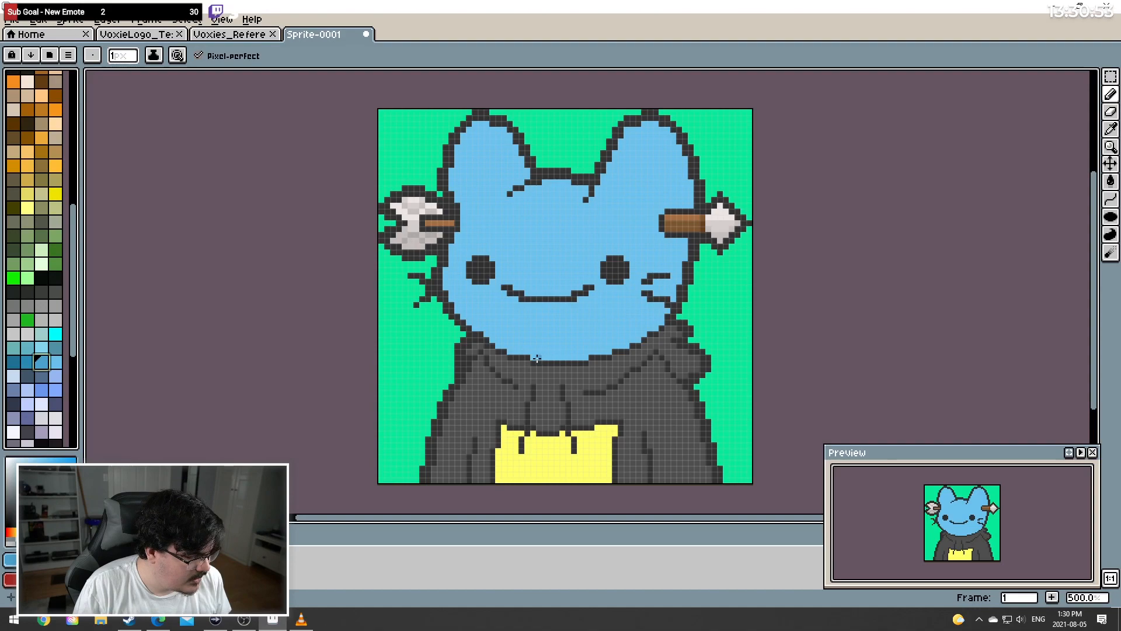
pyautogui.moveTo(533, 357)
pyautogui.mouseDown()
pyautogui.moveTo(584, 357)
pyautogui.moveTo(642, 334)
pyautogui.mouseUp()
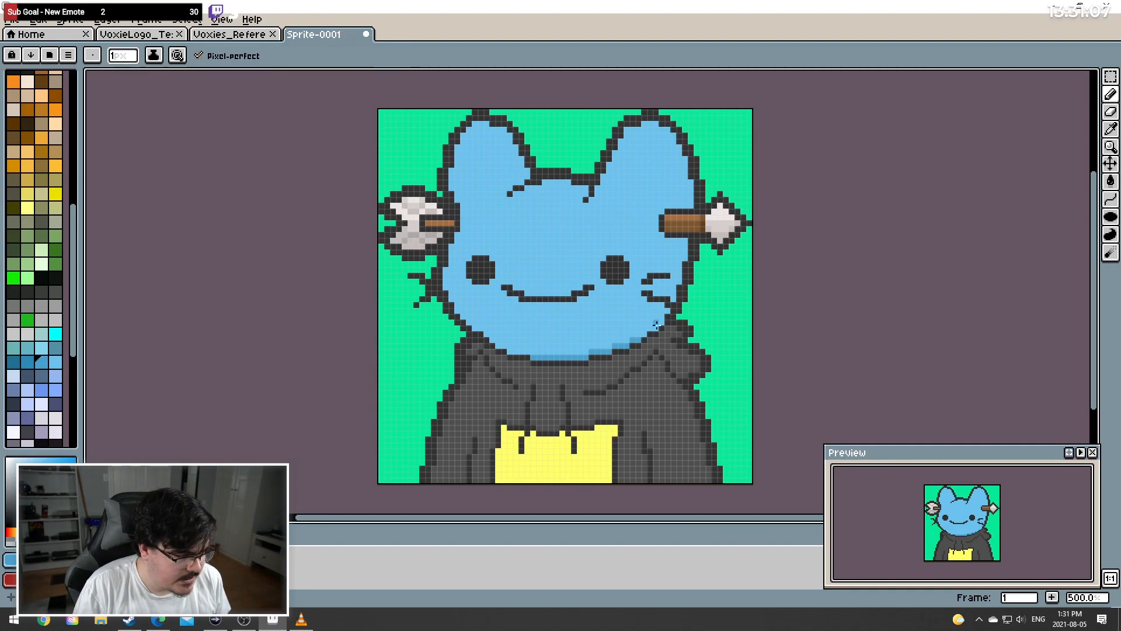
pyautogui.moveTo(643, 334); pyautogui.dragTo(655, 327)
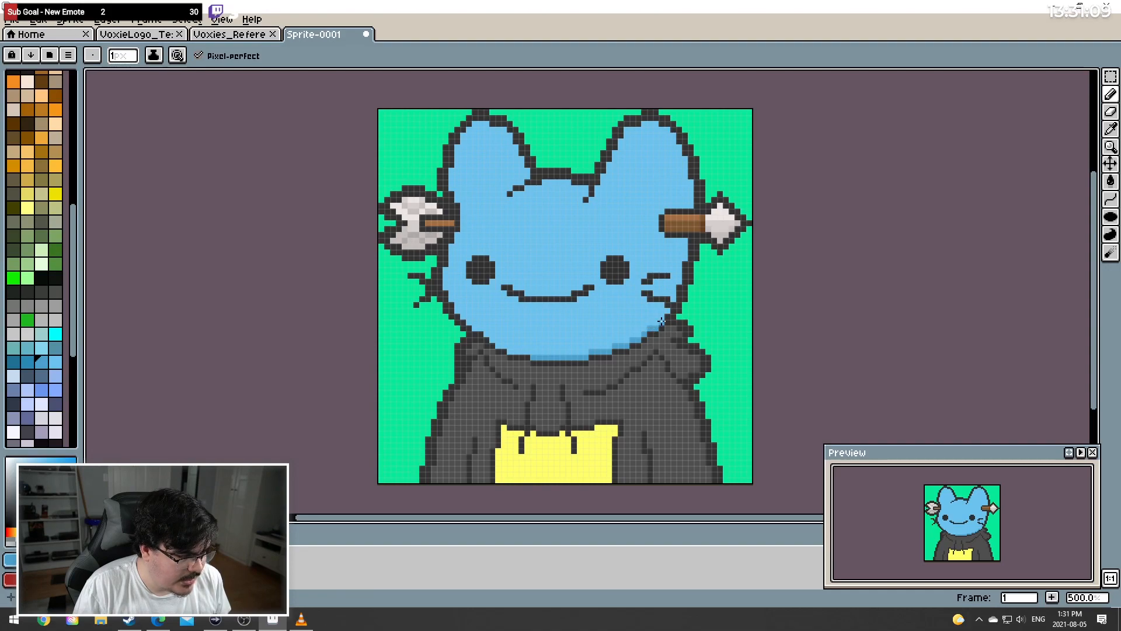
# Continue the darker blue line up the cheek and ear on the arrowhead side and along the opposite lower jaw
pyautogui.click(662, 320)
pyautogui.click(674, 297)
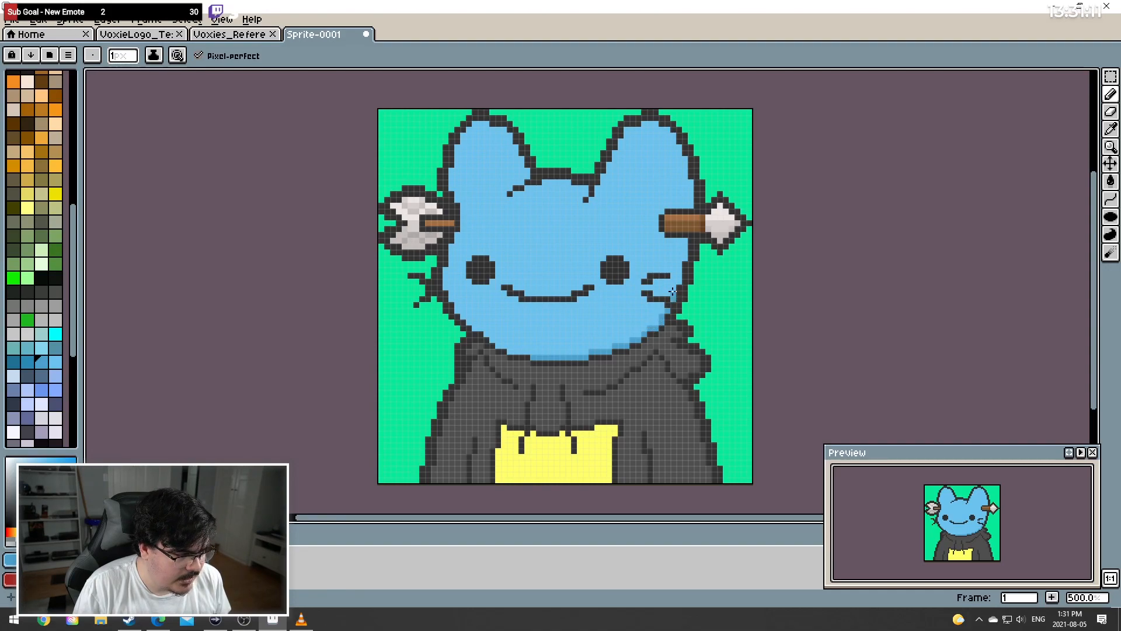
pyautogui.click(673, 286)
pyautogui.click(678, 282)
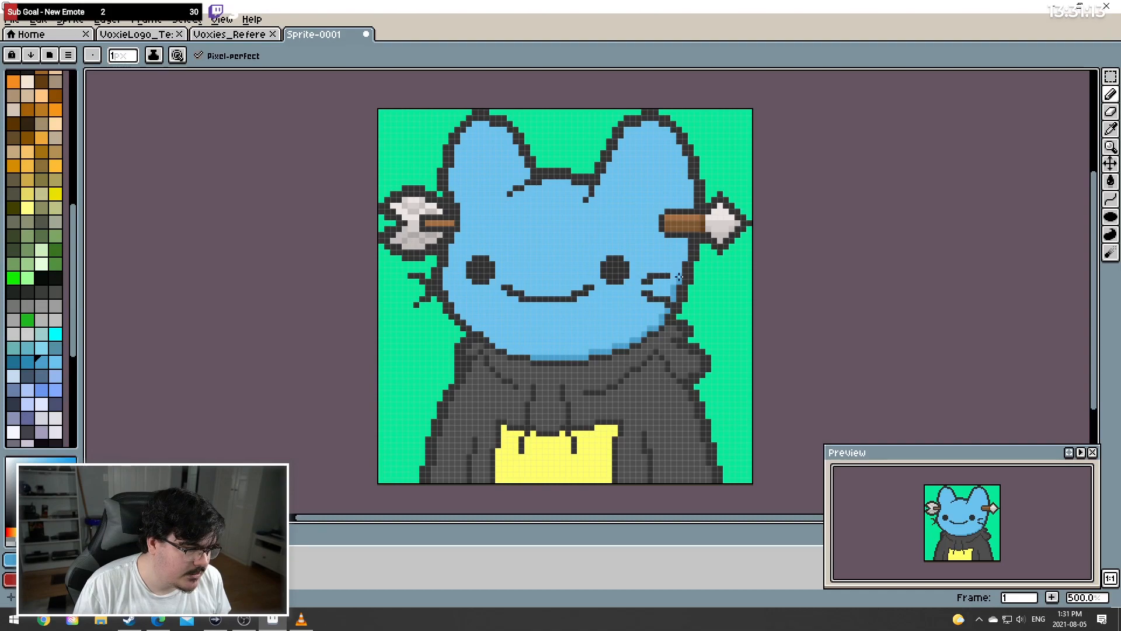
pyautogui.moveTo(679, 277); pyautogui.dragTo(685, 240)
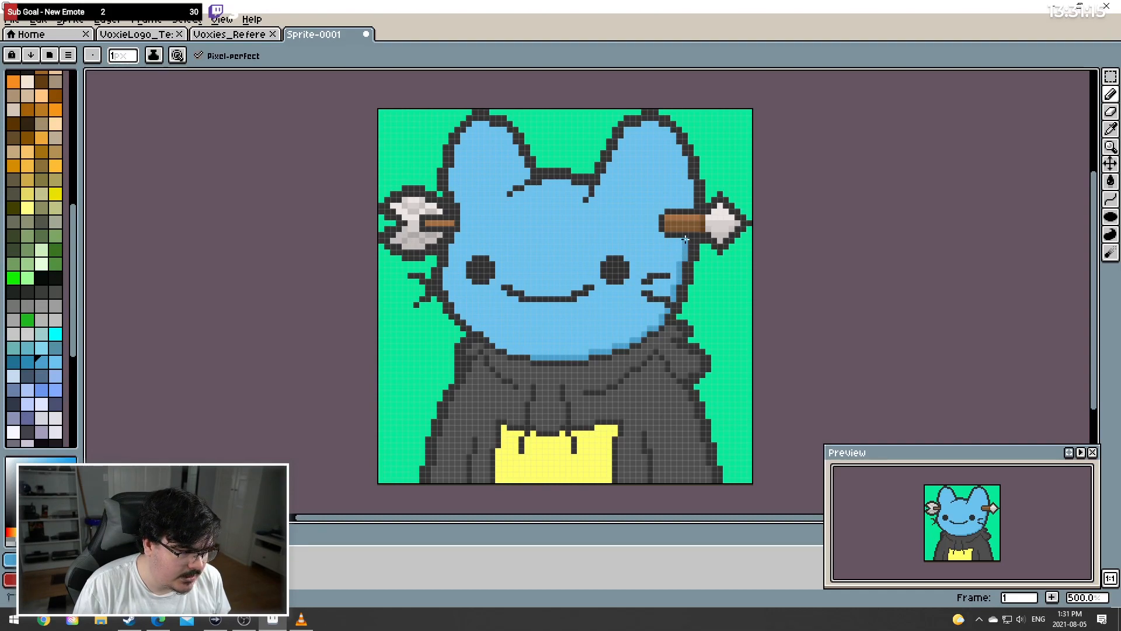
pyautogui.moveTo(690, 183); pyautogui.dragTo(660, 125)
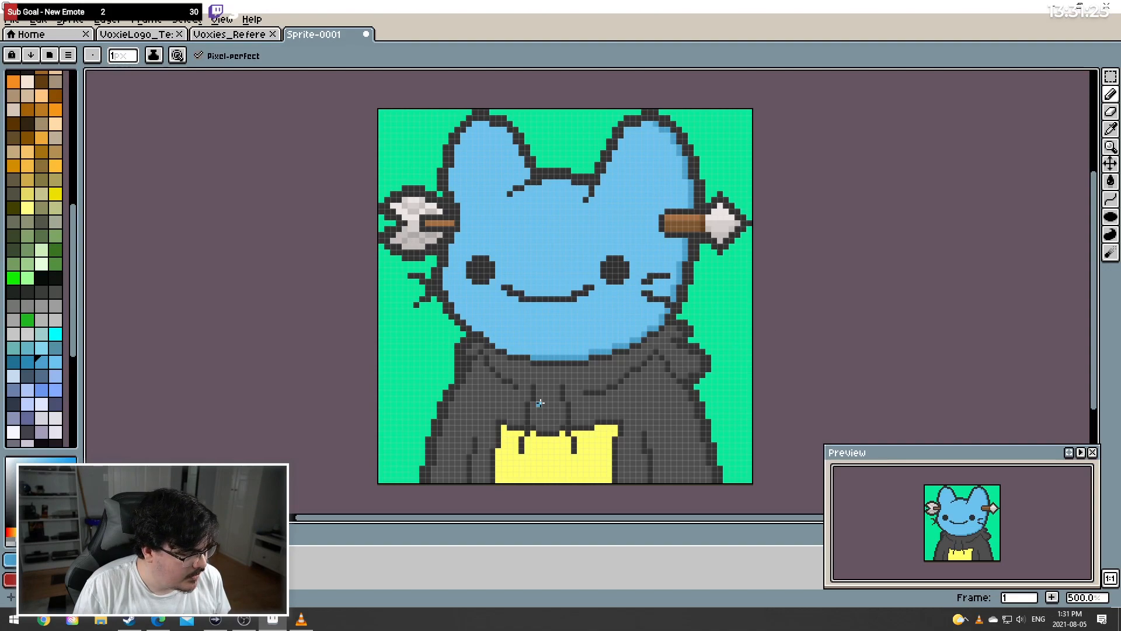
pyautogui.moveTo(526, 351); pyautogui.dragTo(453, 312)
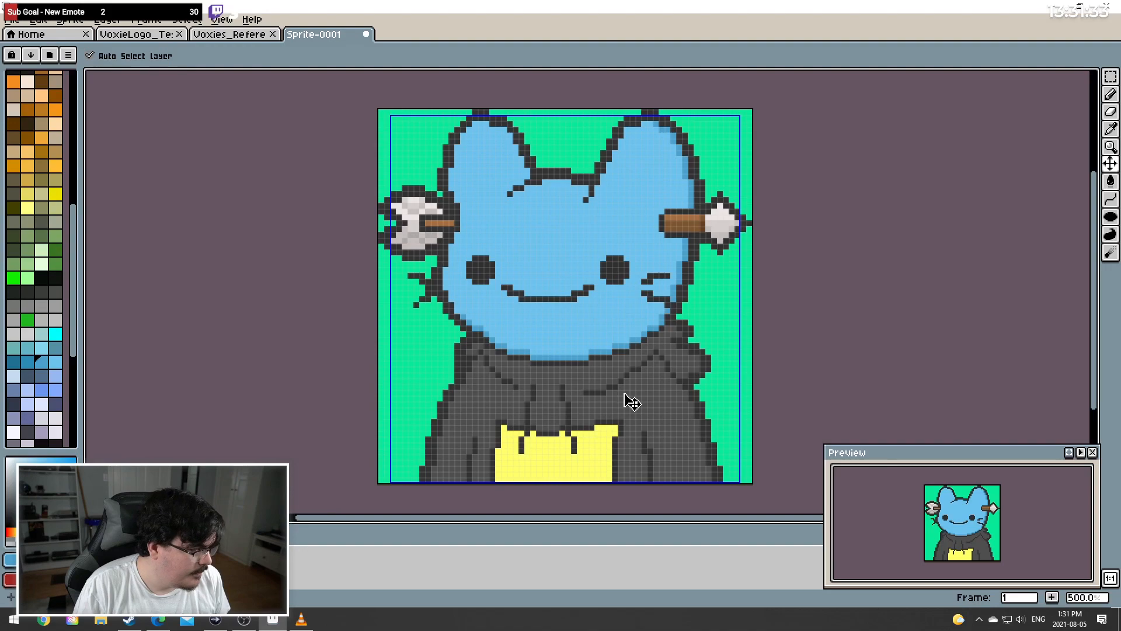
# Thicken the darker blue shading band along the chin, the arrowhead-side cheek and the ear's outer edge, undoing stray strokes
pyautogui.moveTo(543, 352)
pyautogui.mouseDown()
pyautogui.moveTo(626, 338)
pyautogui.moveTo(668, 301)
pyautogui.moveTo(690, 207)
pyautogui.moveTo(679, 158)
pyautogui.moveTo(653, 125)
pyautogui.mouseUp()
pyautogui.press('v')
pyautogui.press('b')
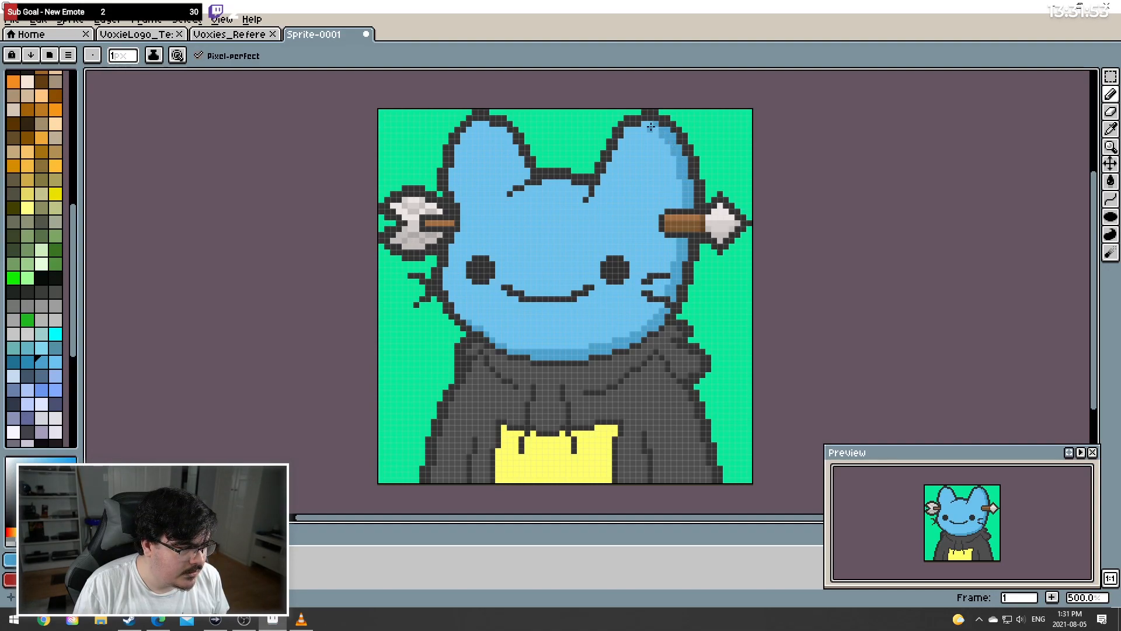
pyautogui.click(650, 122)
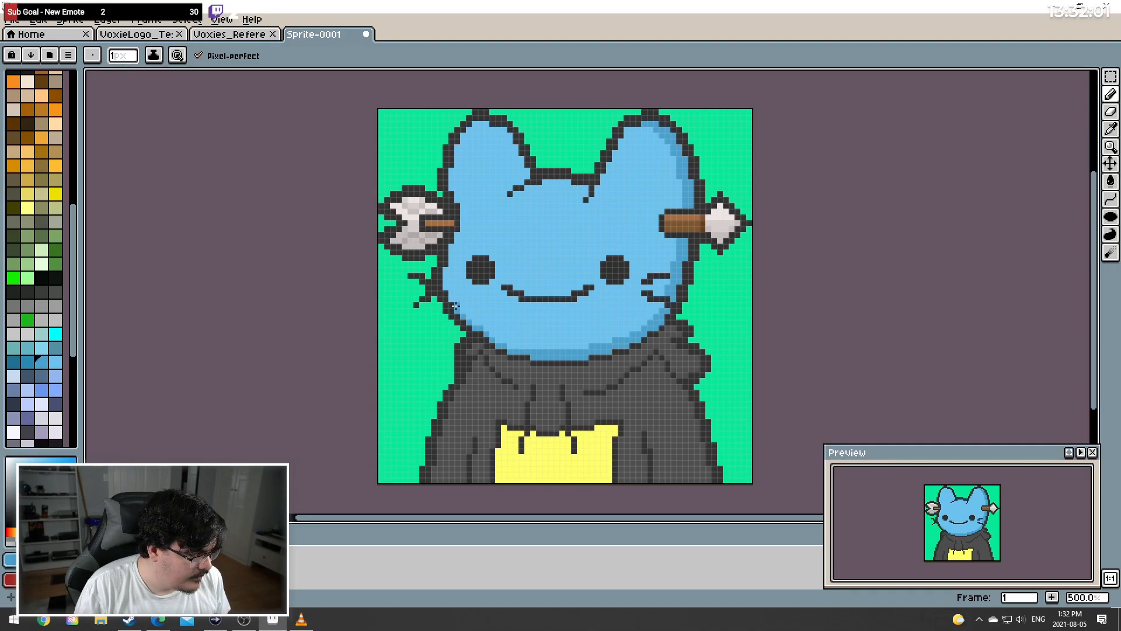
pyautogui.hotkey('ctrl', 'z')
pyautogui.moveTo(510, 346)
pyautogui.mouseDown()
pyautogui.moveTo(607, 340)
pyautogui.moveTo(653, 310)
pyautogui.mouseUp()
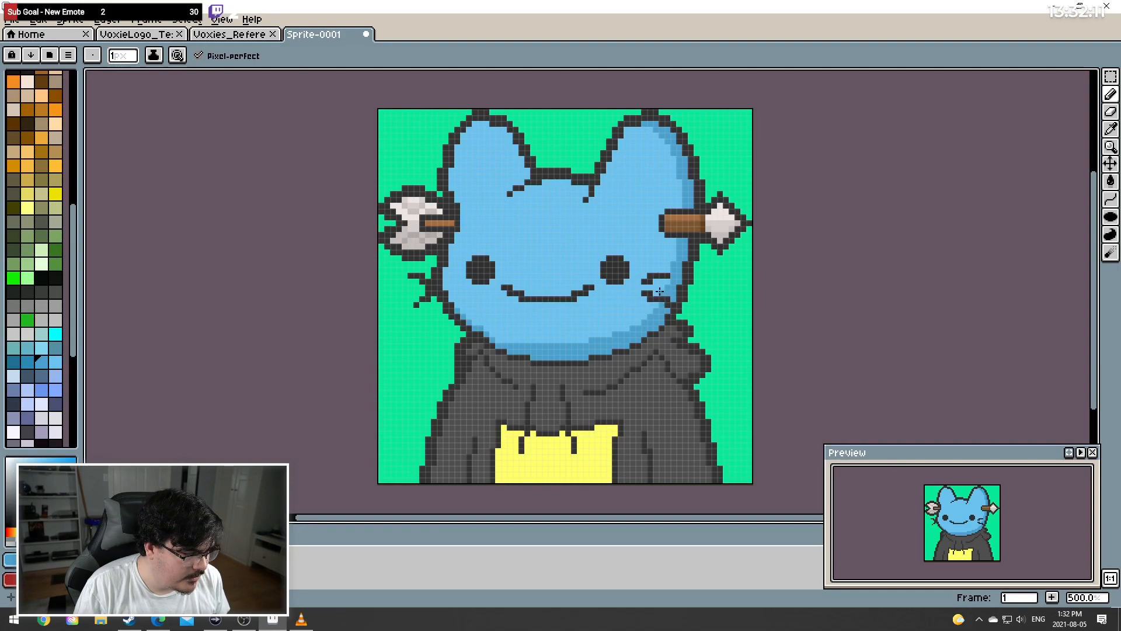
pyautogui.hotkey('ctrl', 'z')
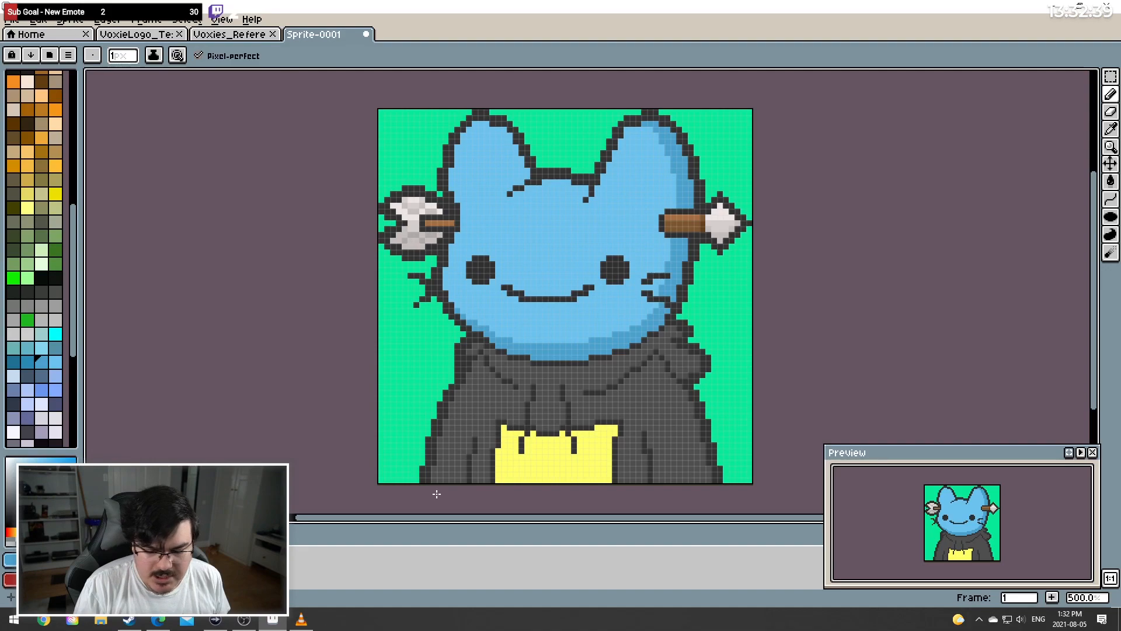
# Paint an even darker blue along the outer edge of the face shading and add mid-blue shading to the other ear and forehead creases
pyautogui.click(27, 362)
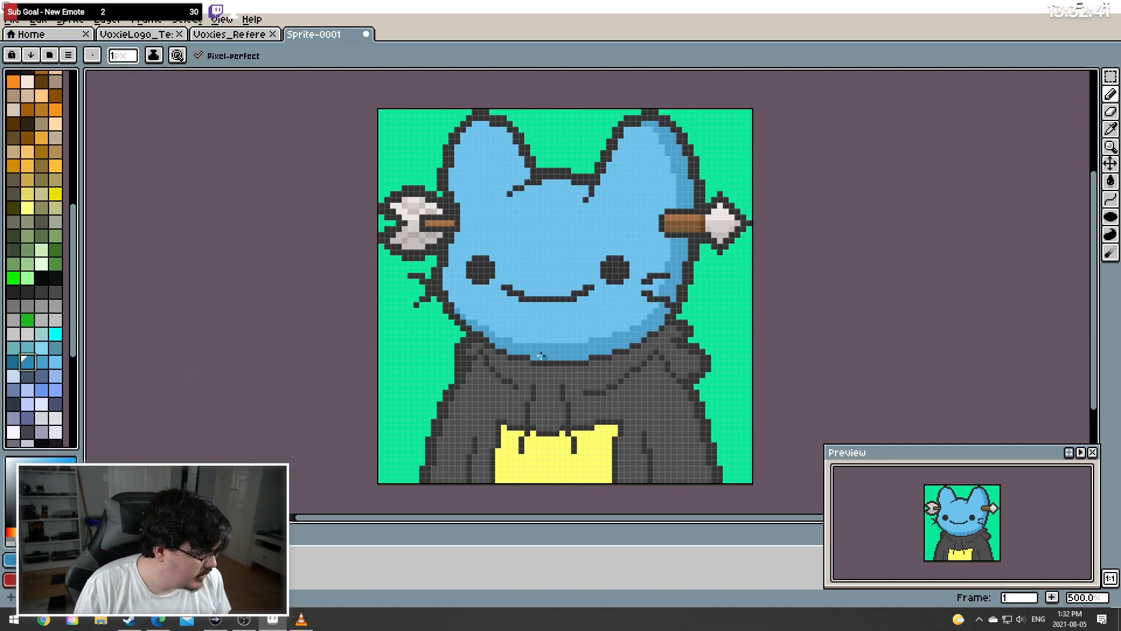
pyautogui.moveTo(532, 355)
pyautogui.mouseDown()
pyautogui.moveTo(584, 356)
pyautogui.moveTo(643, 333)
pyautogui.mouseUp()
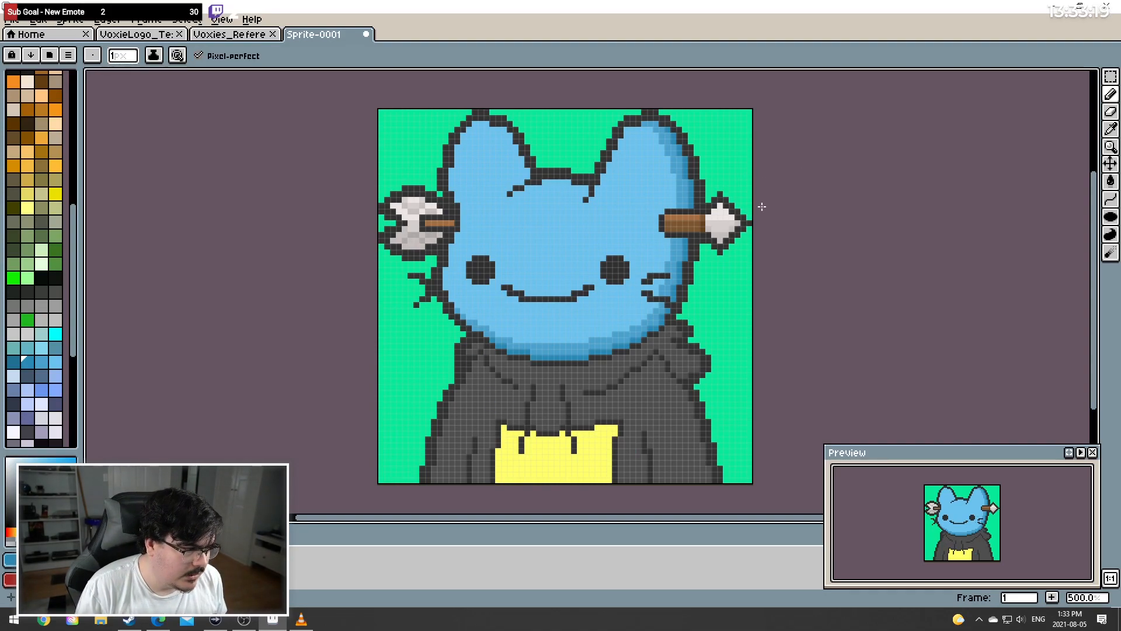
pyautogui.click(1112, 133)
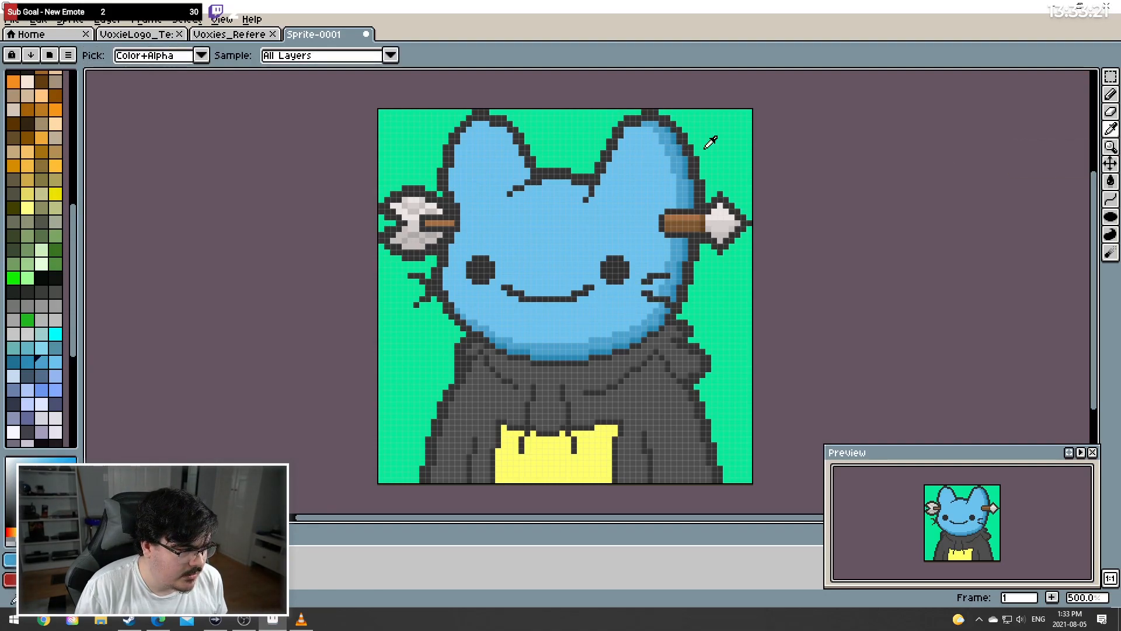
pyautogui.click(1111, 94)
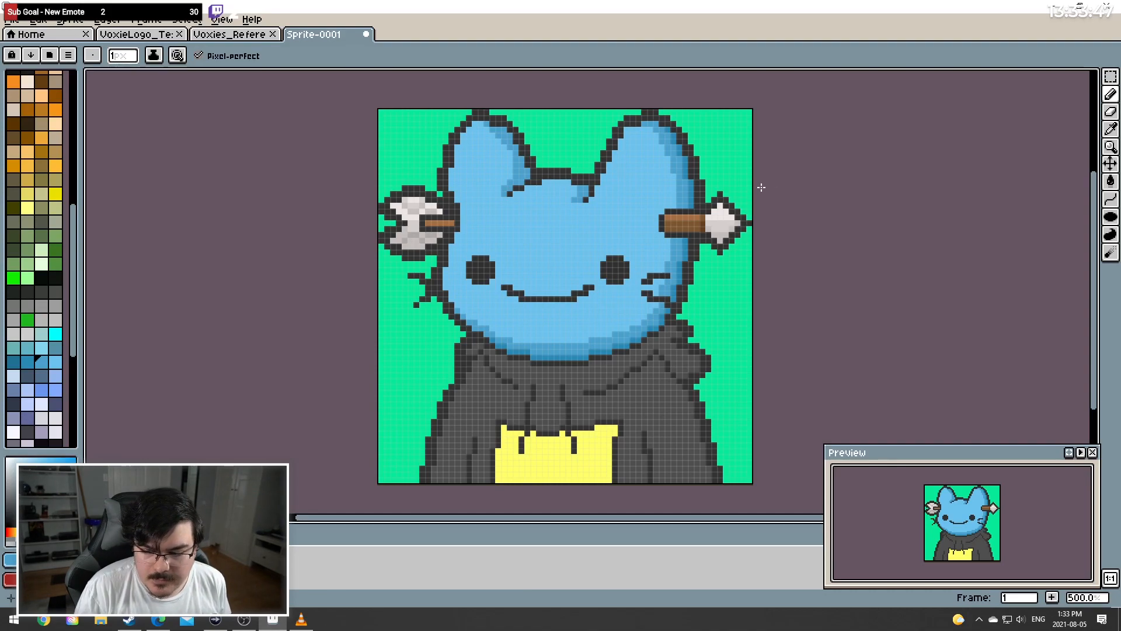
# Refine the shading of the feather-side ear, forehead creases and chin with the dark and mid blues sampled from the face
pyautogui.click(1111, 128)
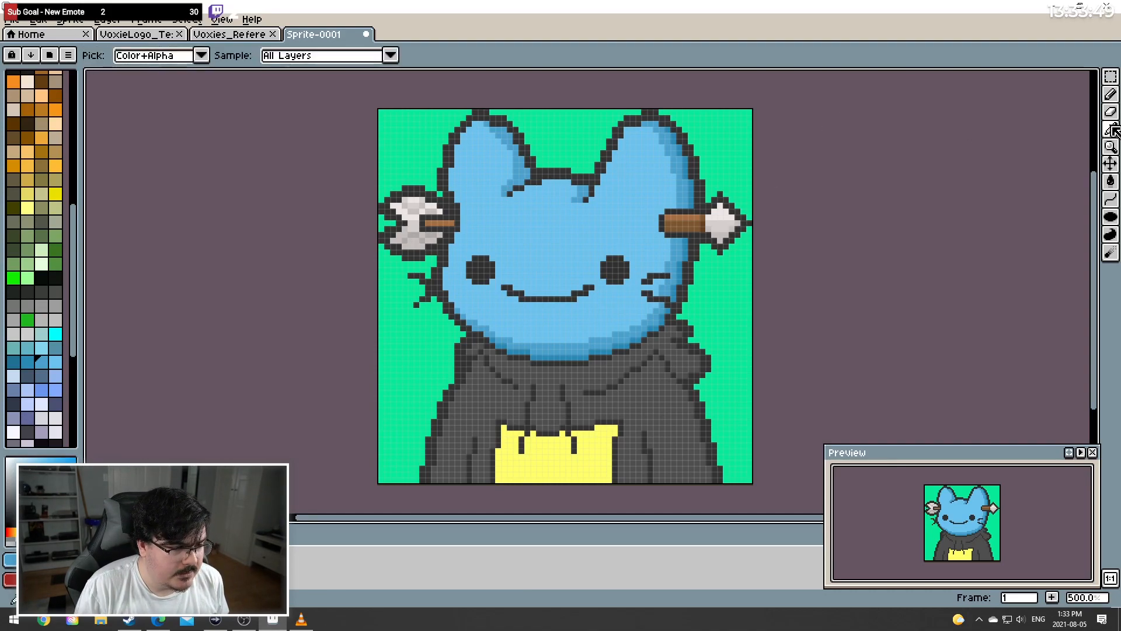
pyautogui.click(1110, 94)
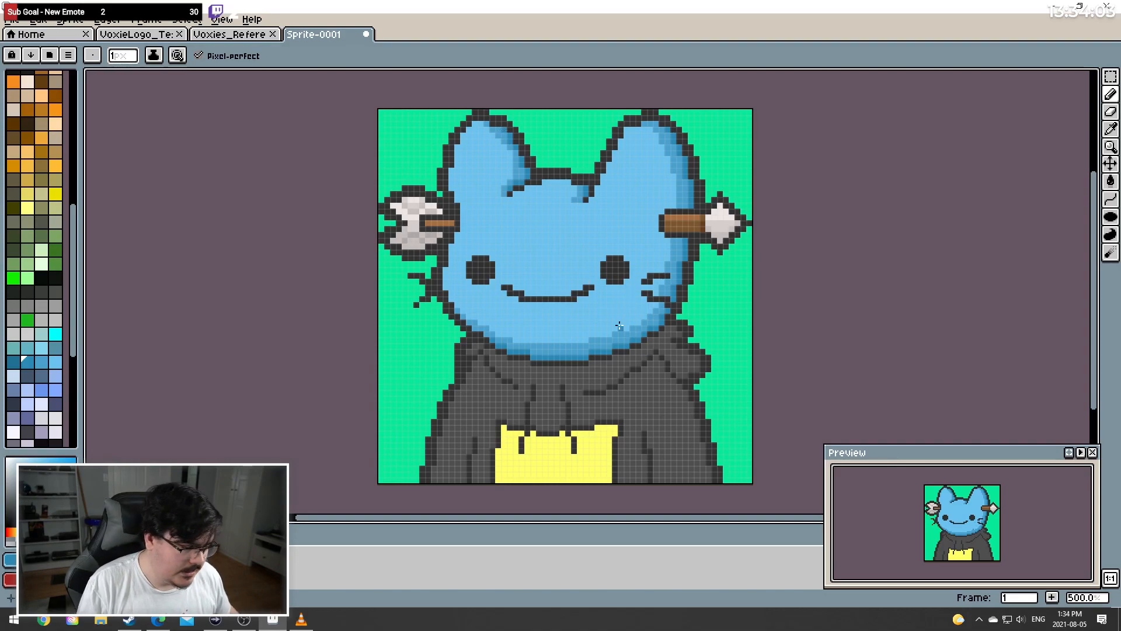
pyautogui.click(1111, 128)
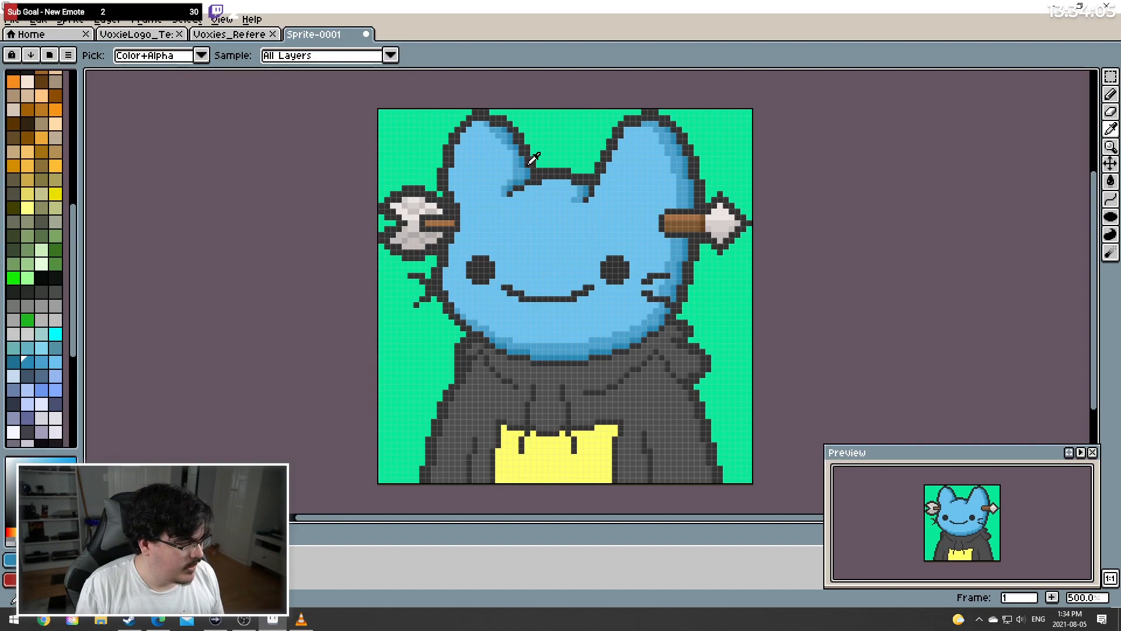
pyautogui.click(1110, 94)
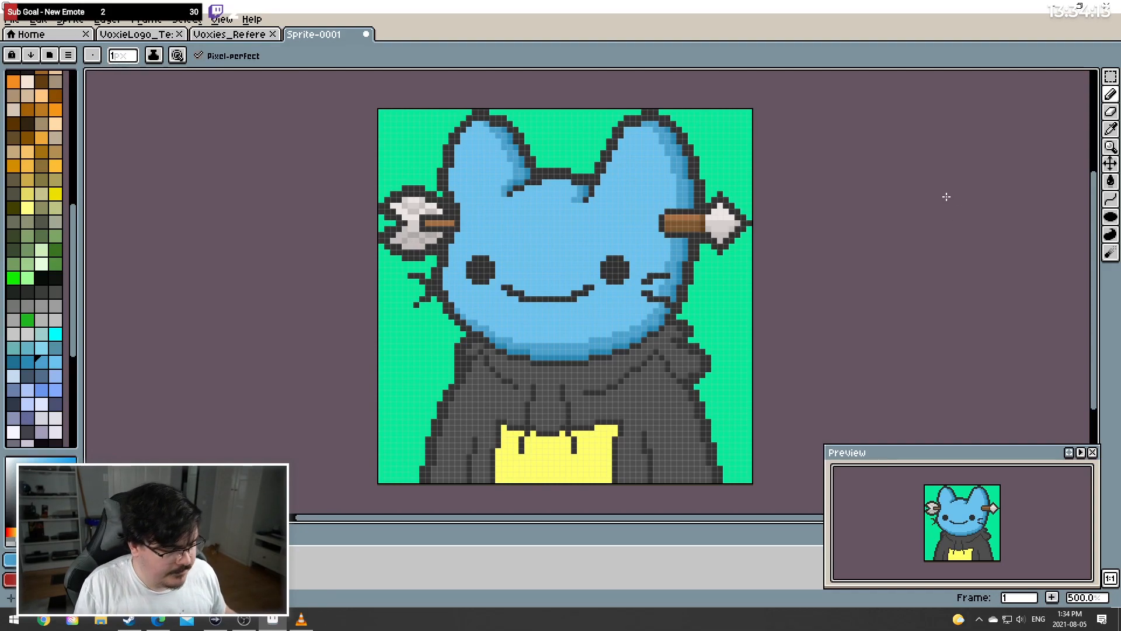
pyautogui.click(1110, 129)
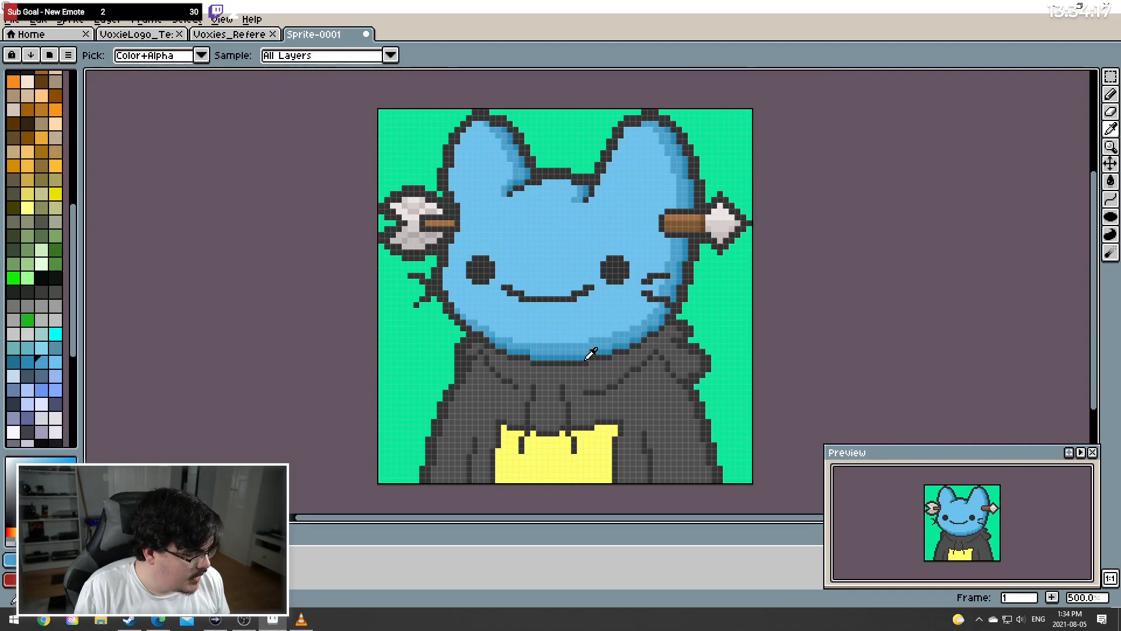
pyautogui.click(1111, 94)
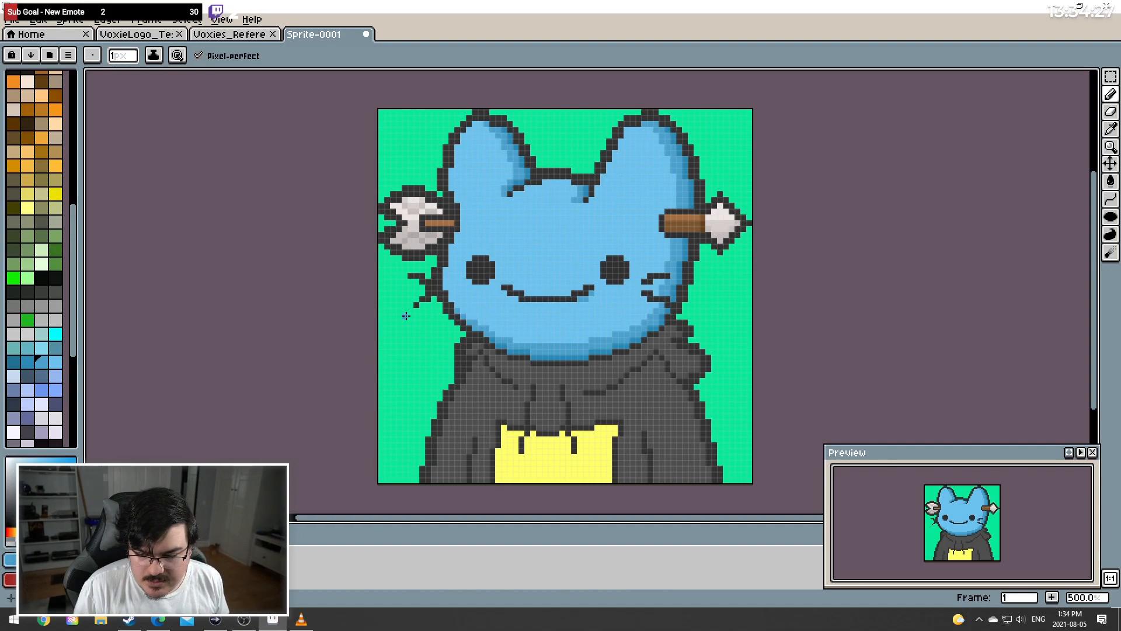
# Shade beneath the mouth and around the eyes and cheek whiskers, using blues sampled from the existing face shading
pyautogui.moveTo(567, 302); pyautogui.dragTo(530, 299)
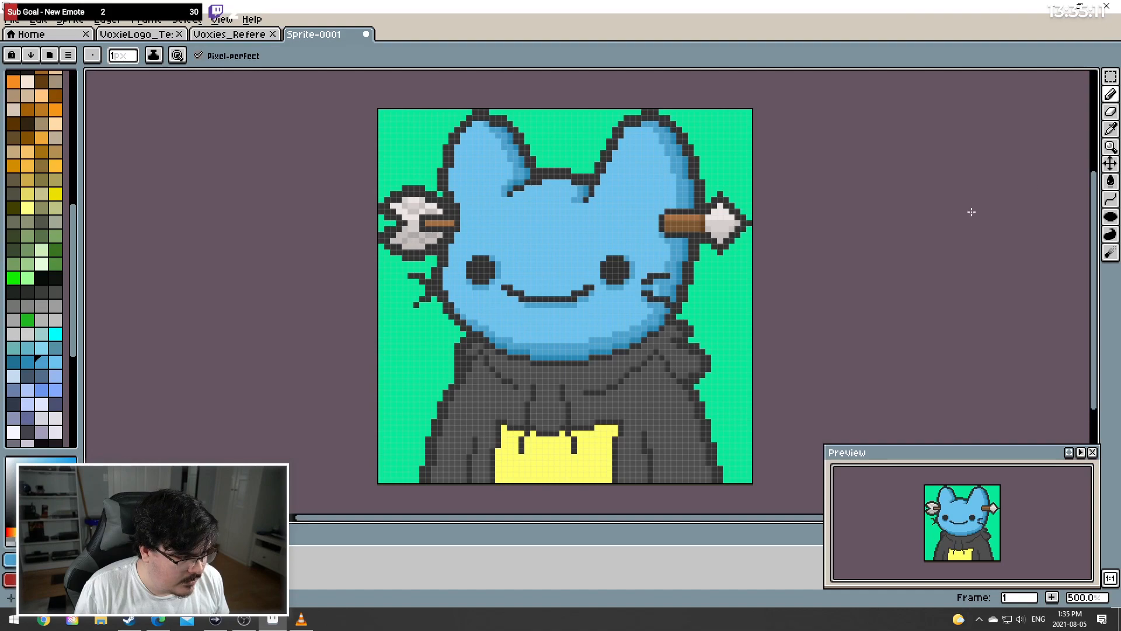
pyautogui.click(1110, 129)
pyautogui.click(686, 250)
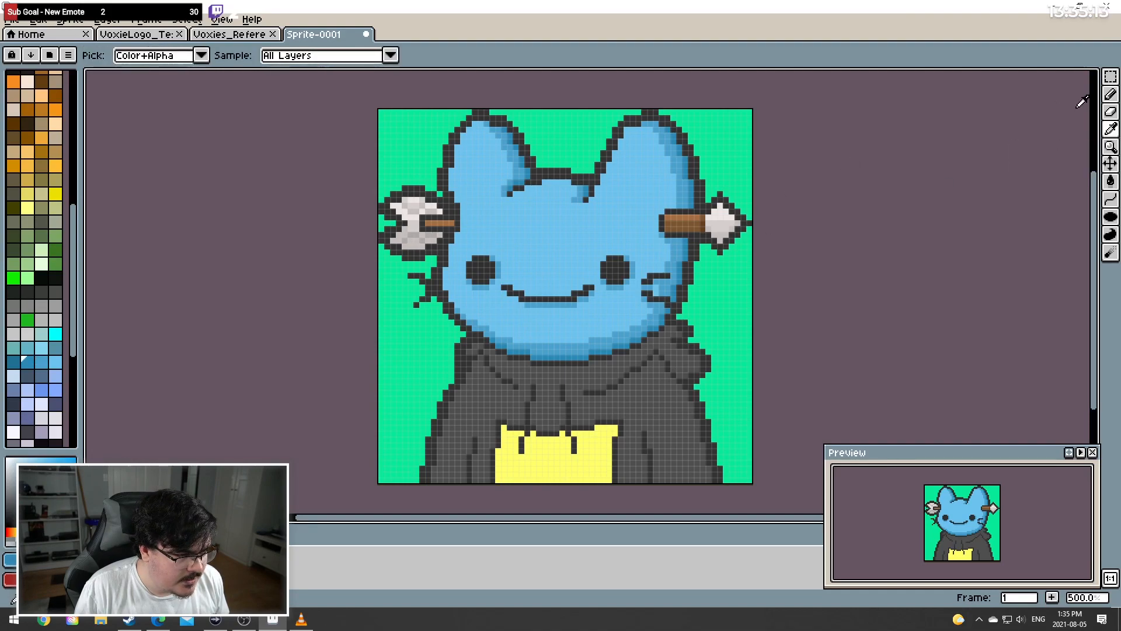
pyautogui.click(1110, 94)
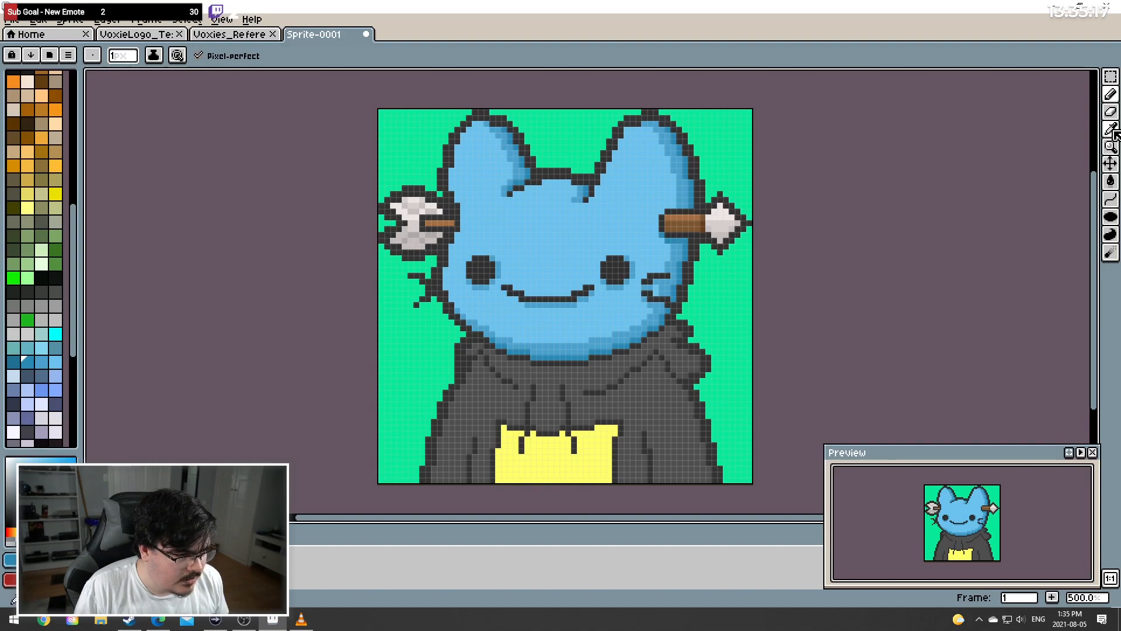
pyautogui.press('i')
pyautogui.click(1110, 93)
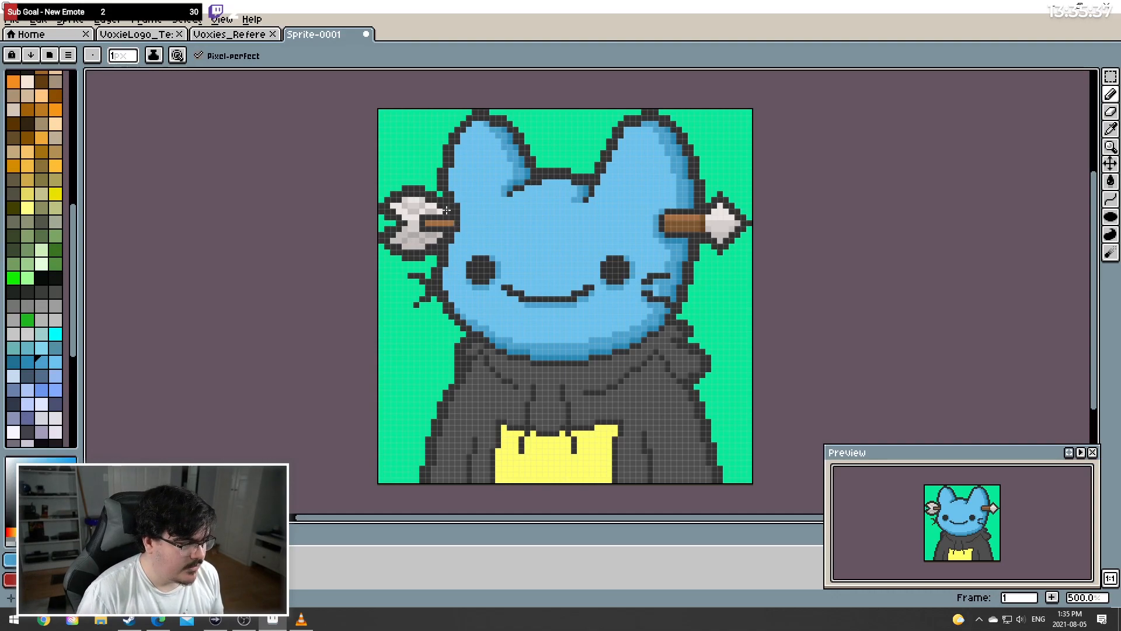
# Try darkening the rear shaft between the feathers with brown sampled from the front shaft, and undo the strokes
pyautogui.click(1111, 129)
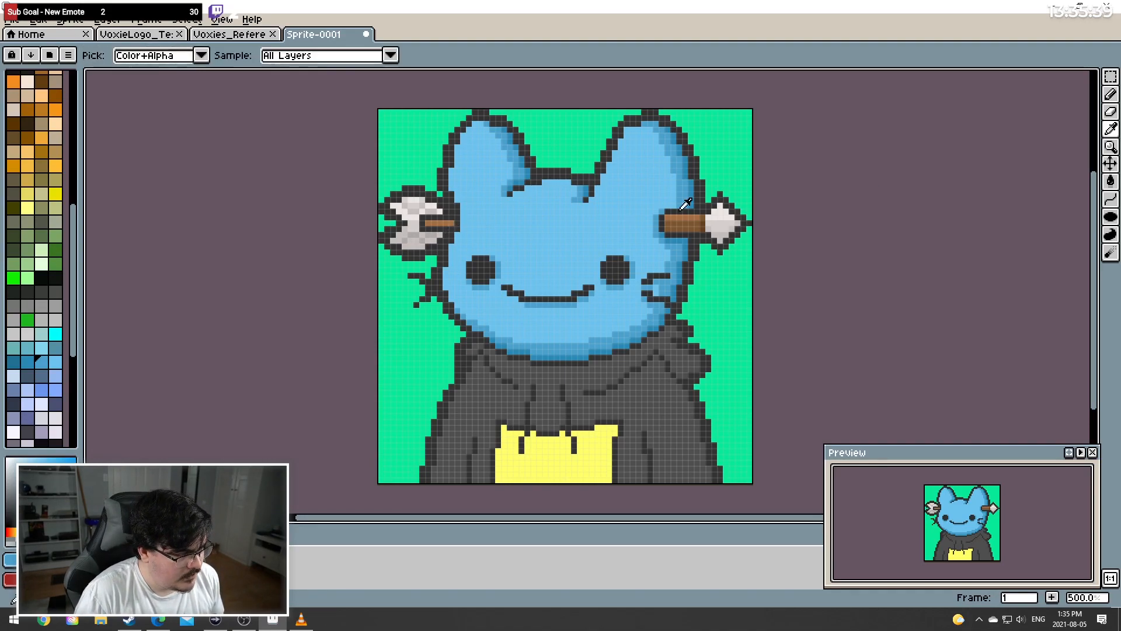
pyautogui.click(685, 218)
pyautogui.click(1111, 94)
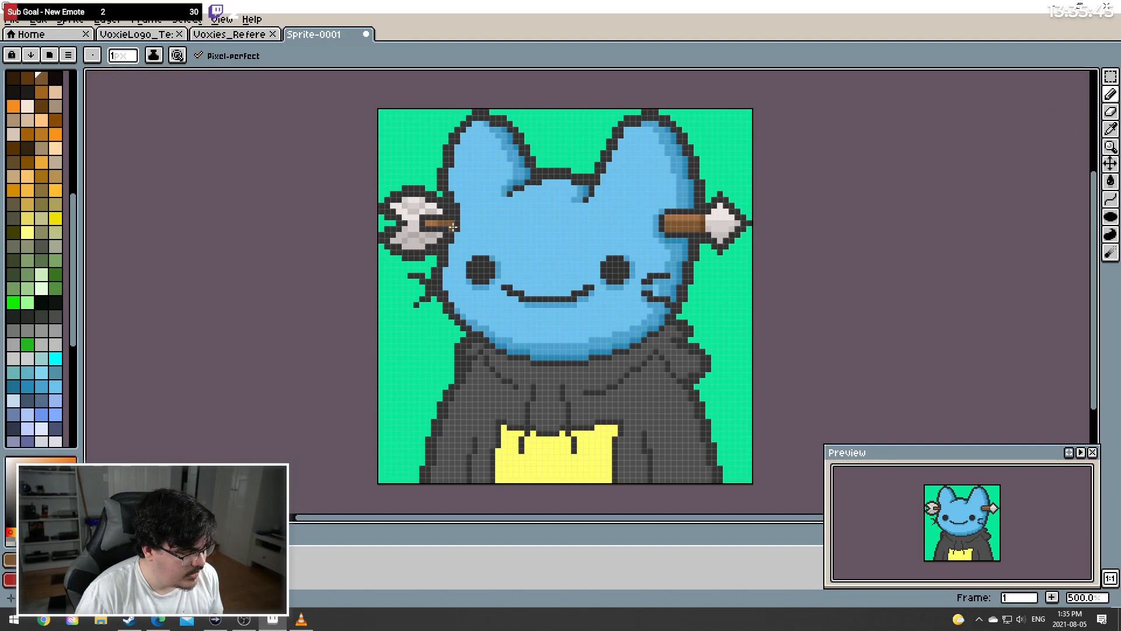
pyautogui.hotkey('ctrl', 'z')
# Try shading the hoodie with a darker grey based on its sampled base grey, and undo the strokes
pyautogui.press('i')
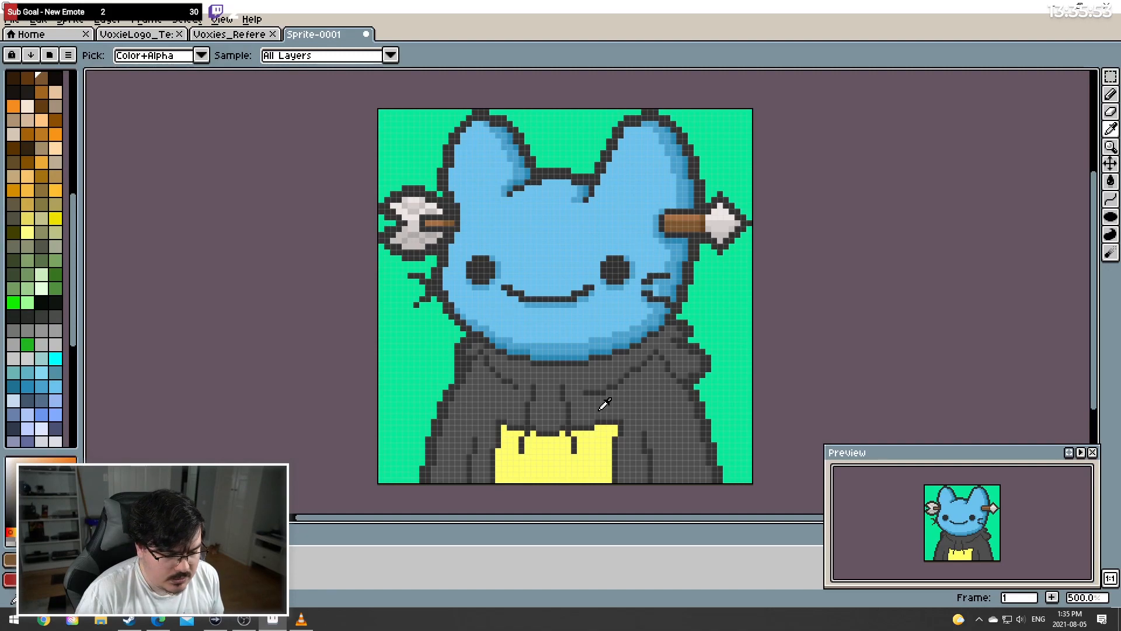
pyautogui.click(555, 404)
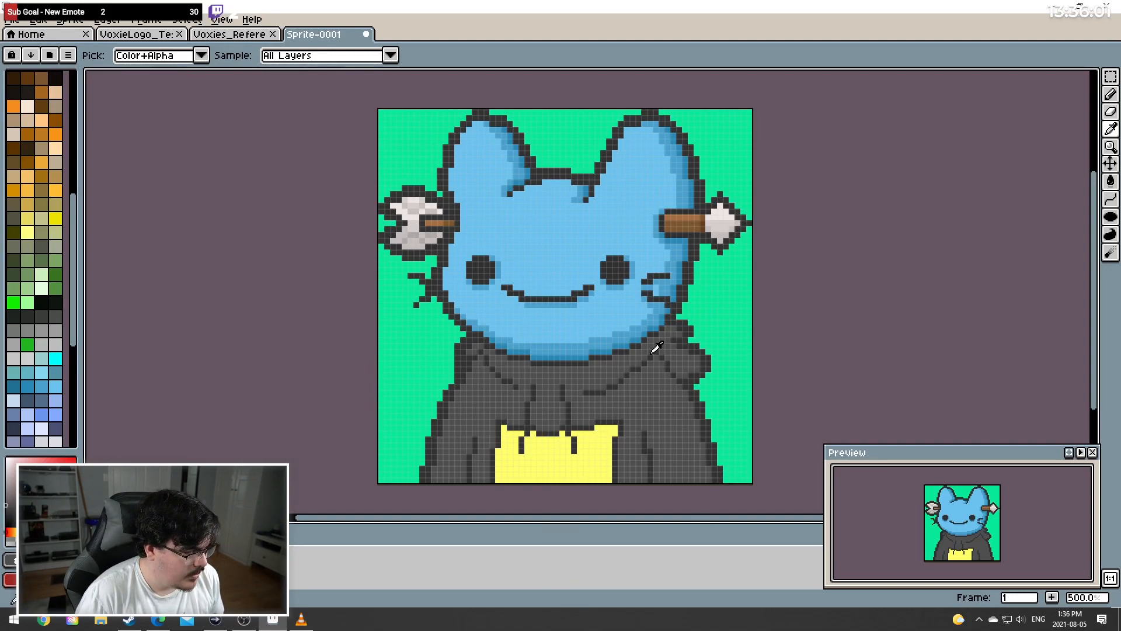
pyautogui.click(1110, 93)
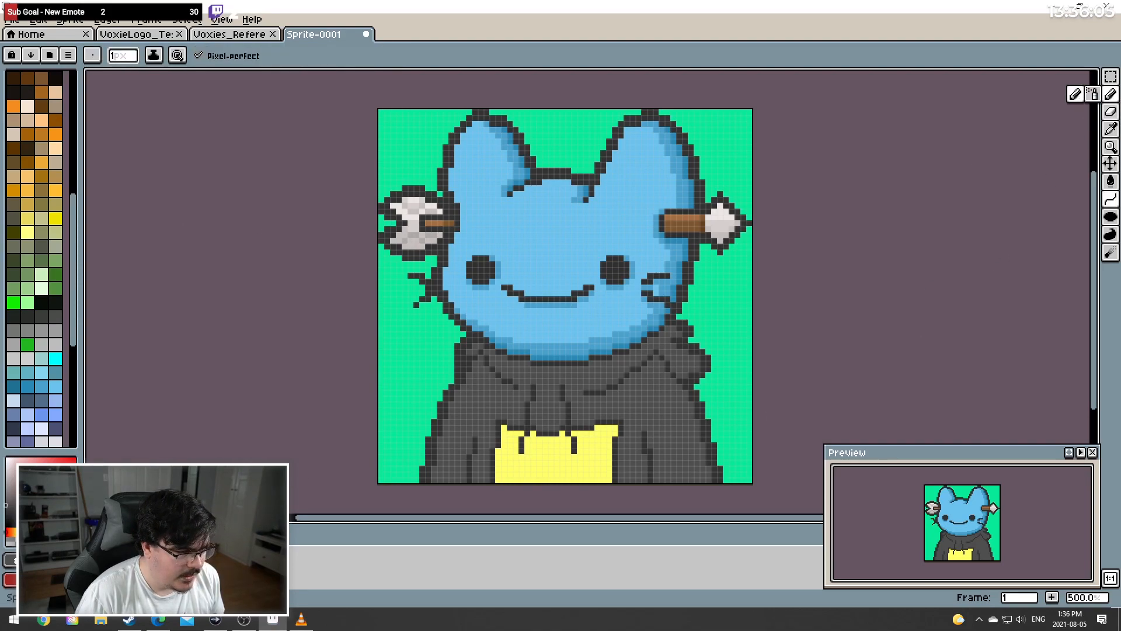
pyautogui.click(1110, 129)
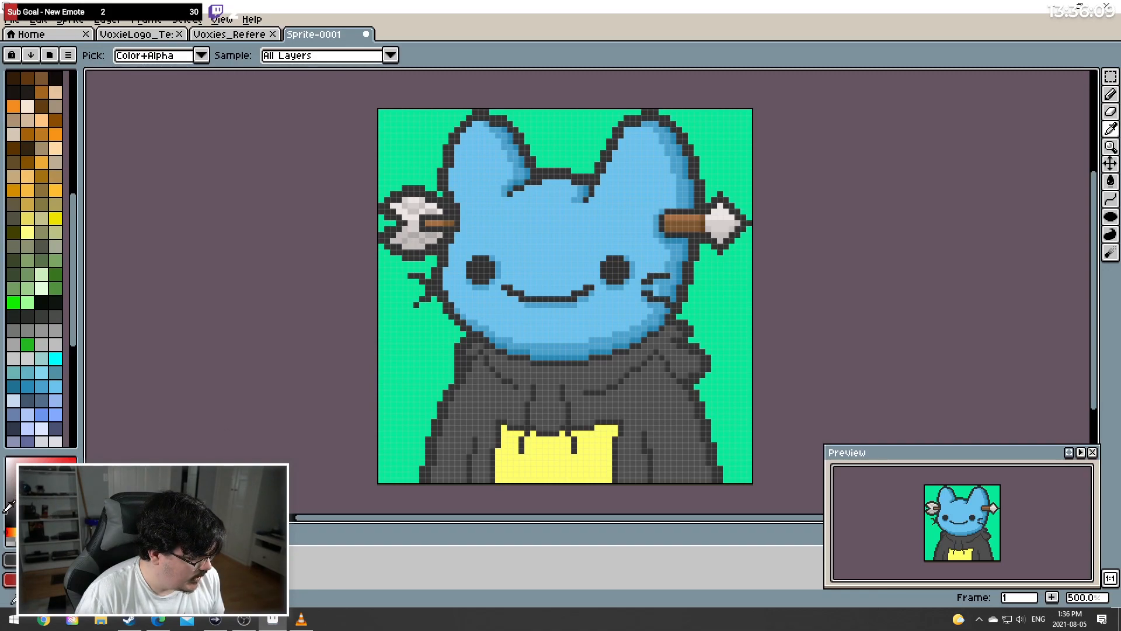
pyautogui.click(1111, 93)
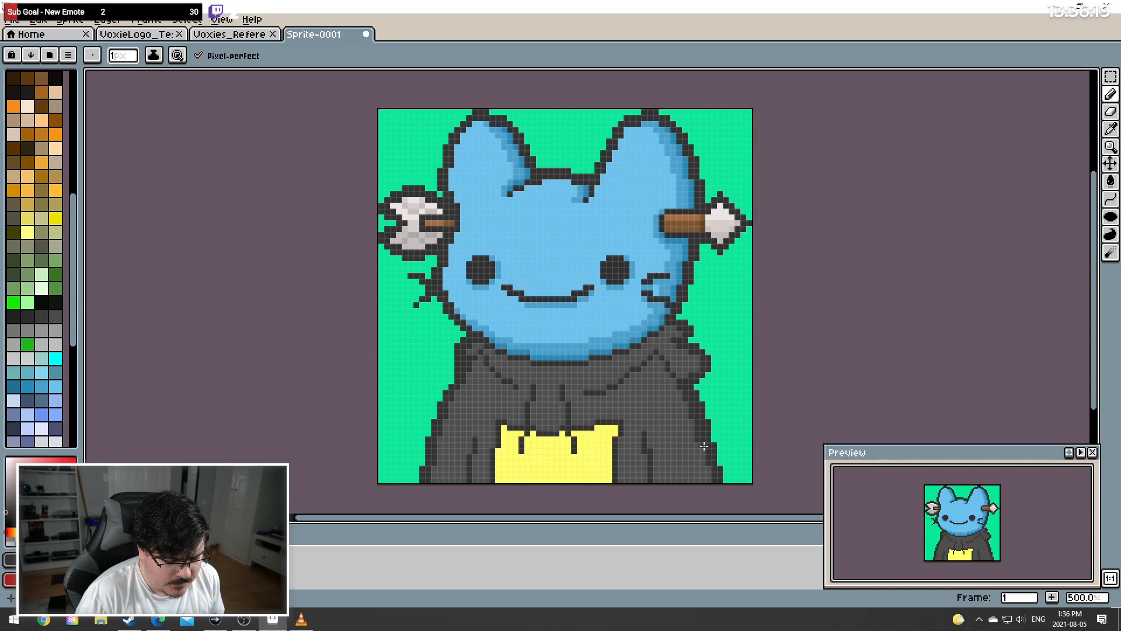
pyautogui.hotkey('ctrl', 'z')
pyautogui.hotkey('ctrl', 'z')
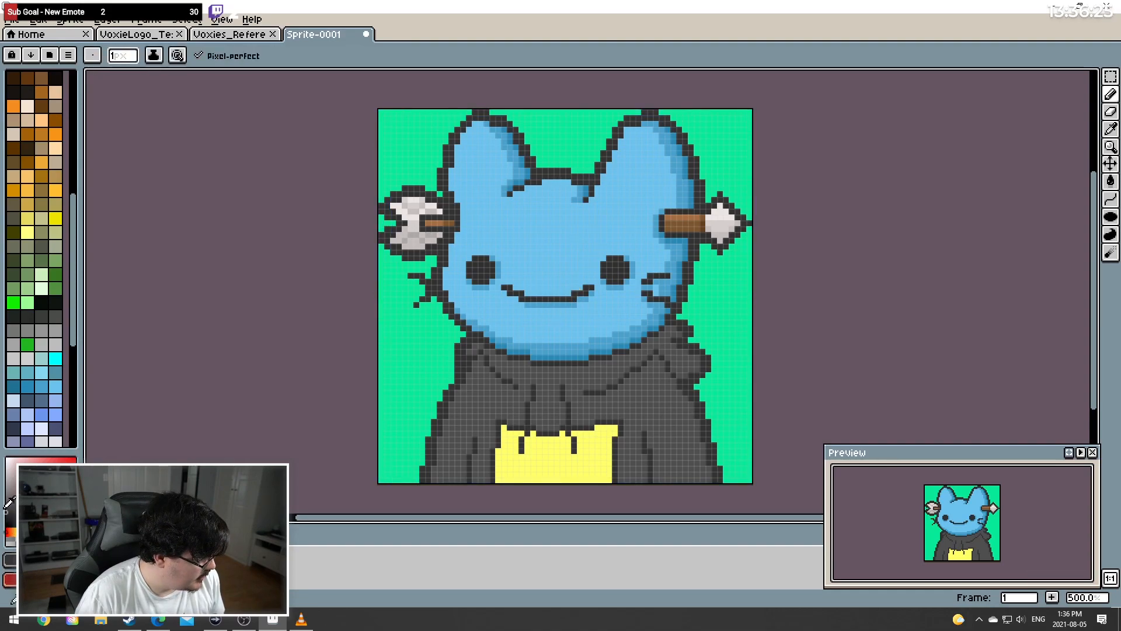
# Resample the hoodie's grey, darken it slightly, and start shading the sleeve on the arrowhead side
pyautogui.press('i')
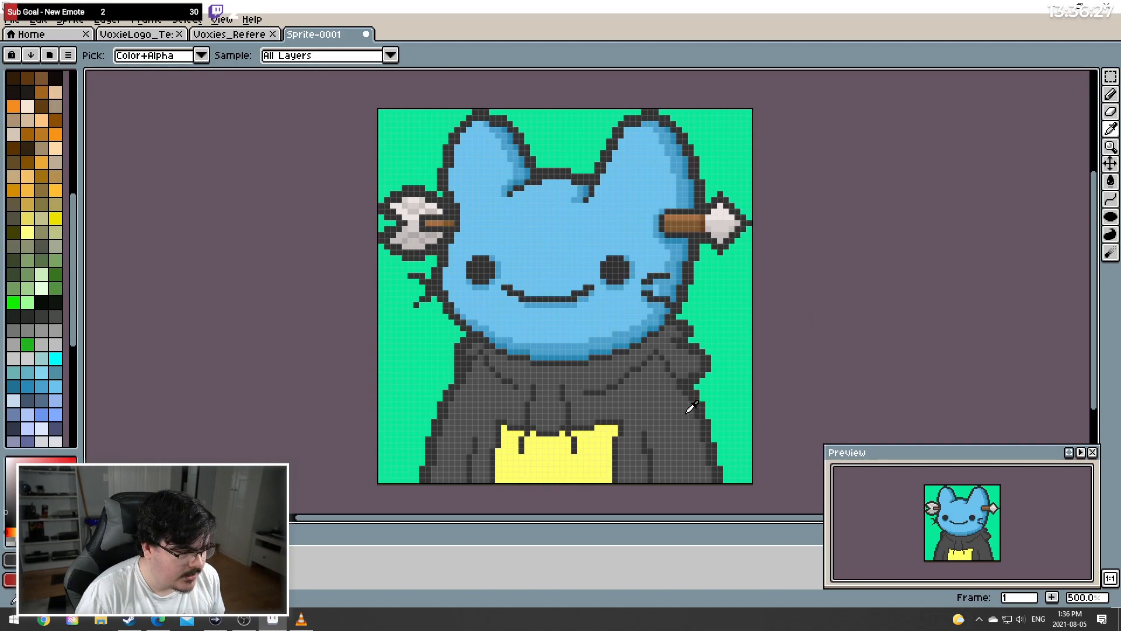
pyautogui.click(1111, 94)
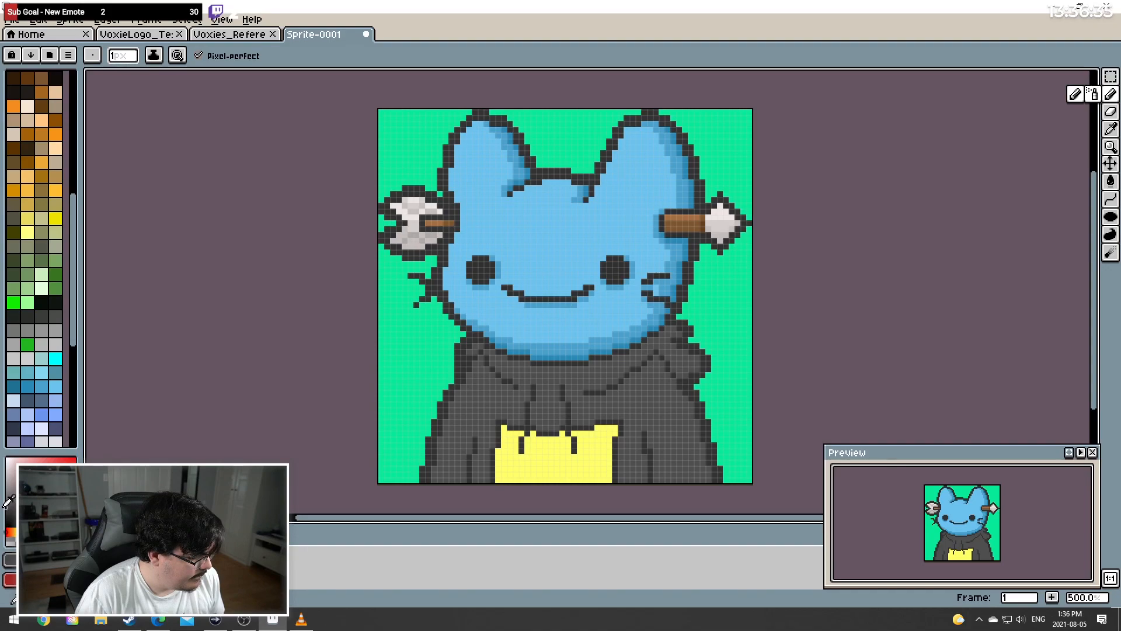
pyautogui.click(1111, 128)
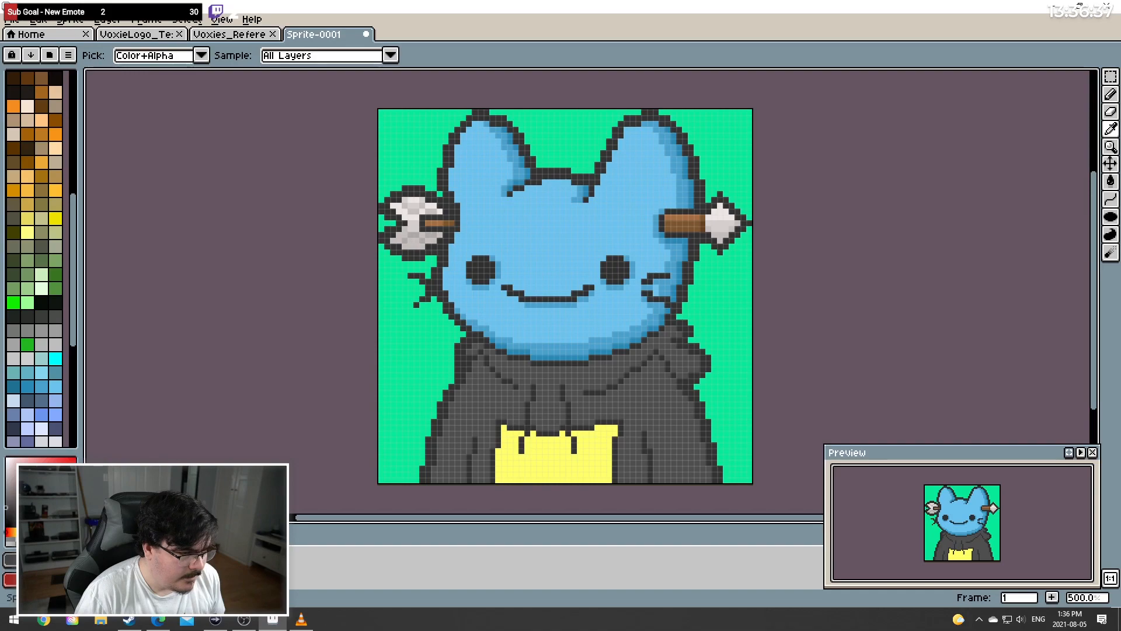
pyautogui.click(1111, 93)
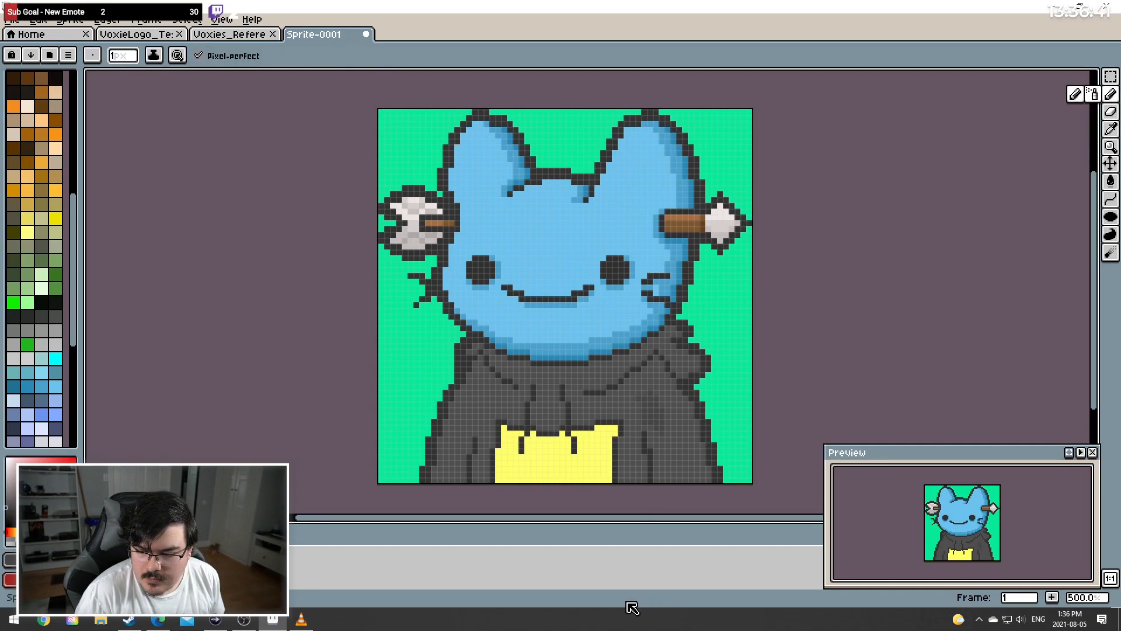
pyautogui.press('v')
pyautogui.press('b')
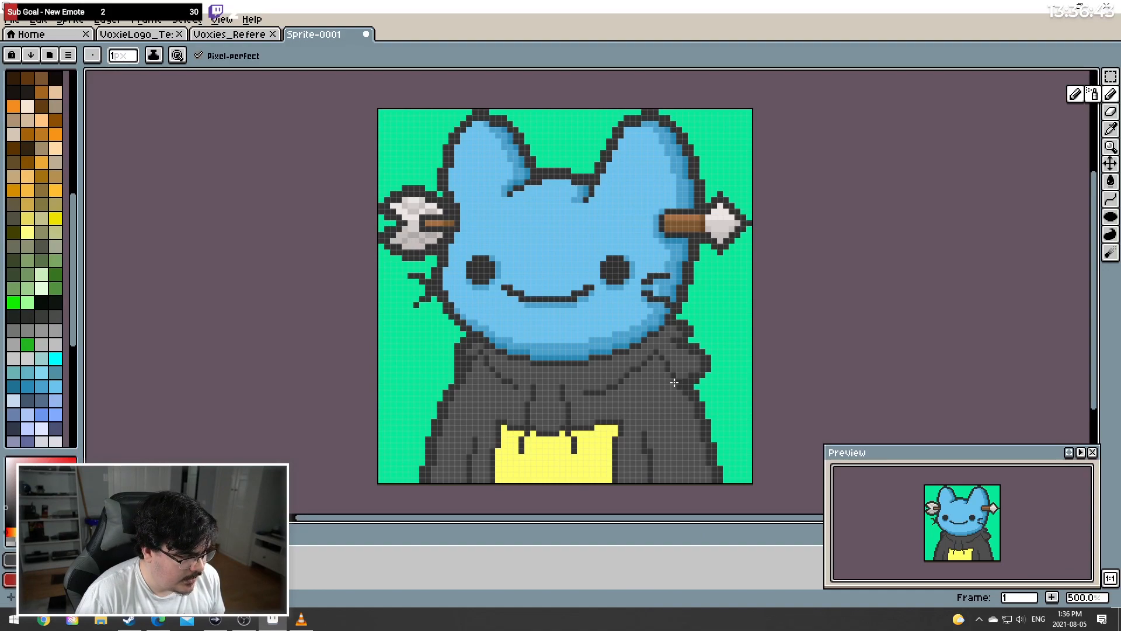
# Hide the pixel grid and shade the hoodie's folds, sleeves, collar and drawstrings with the darker grey, undoing stray strokes
pyautogui.click(222, 19)
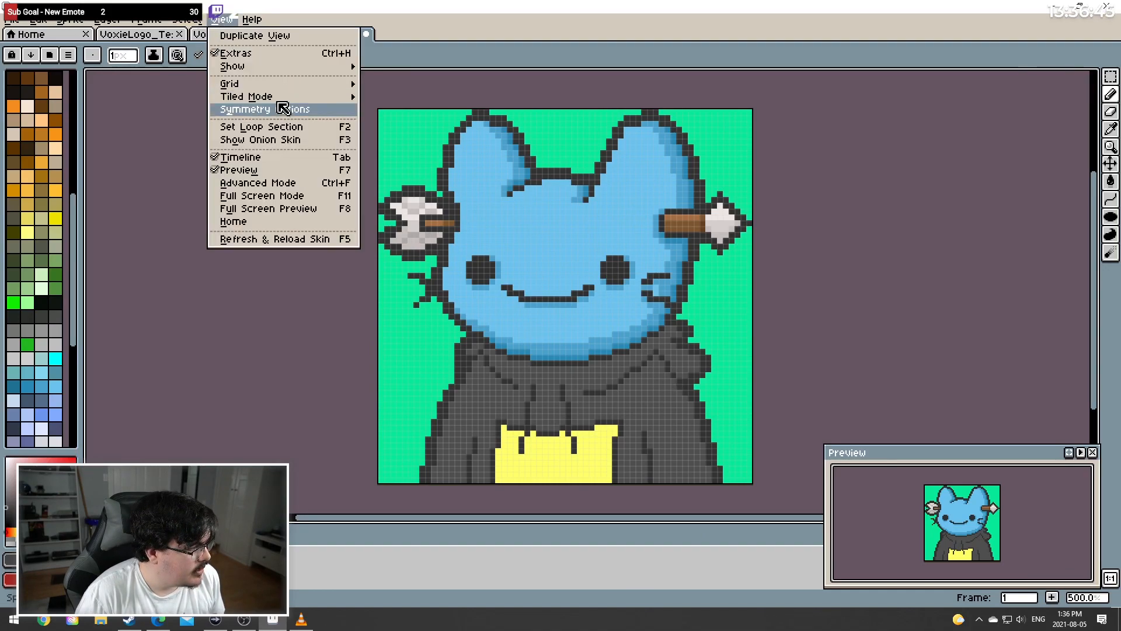
pyautogui.moveTo(304, 68)
pyautogui.click(397, 131)
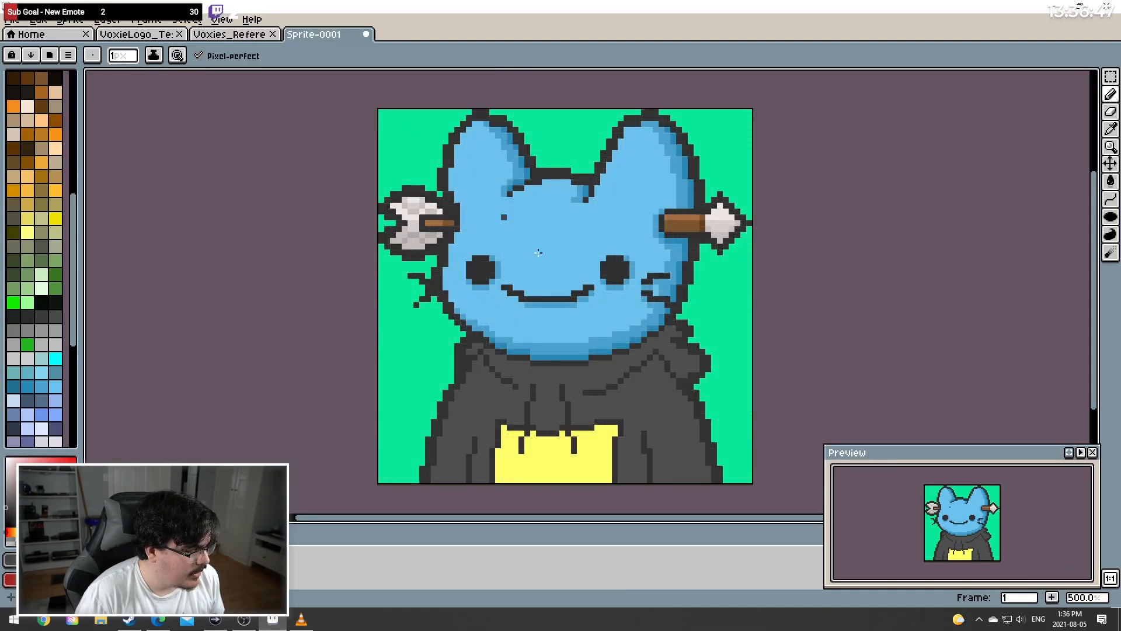
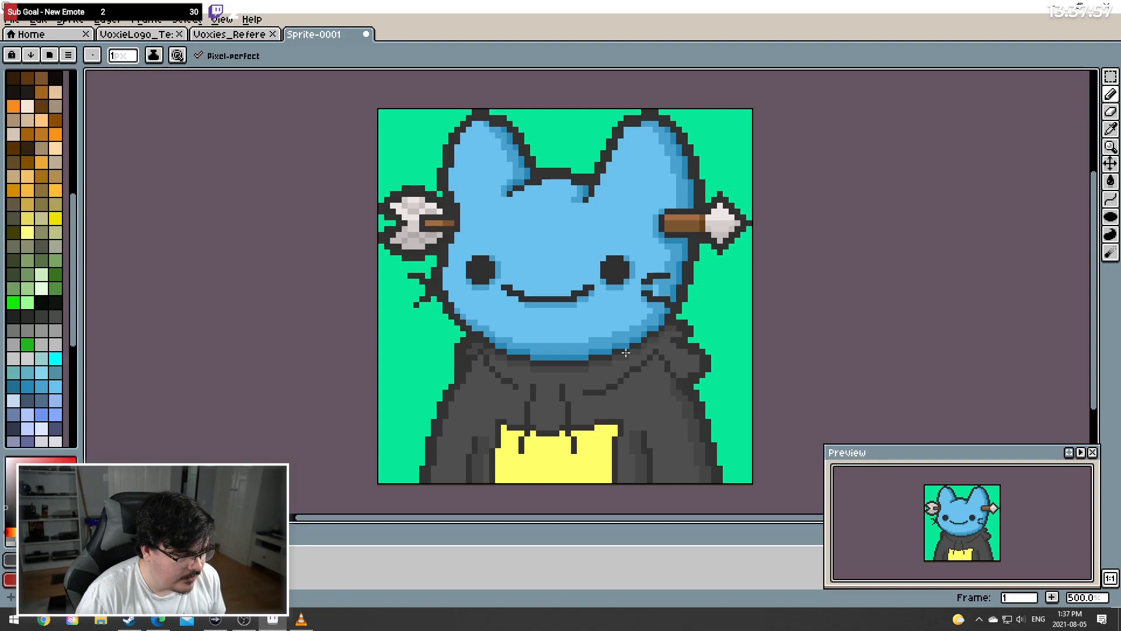
pyautogui.hotkey('ctrl', 'z')
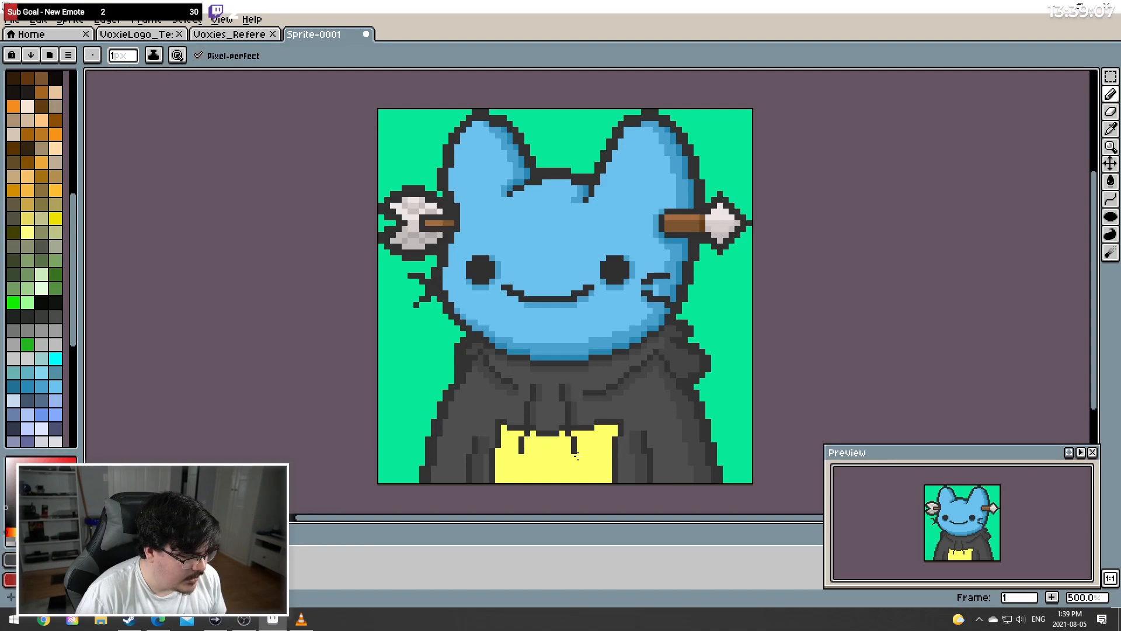
# Shade the yellow shirt area with a darker yellow based on its sampled colour, around the drawstrings and along the arrowhead-side edge
pyautogui.click(1111, 133)
pyautogui.click(580, 457)
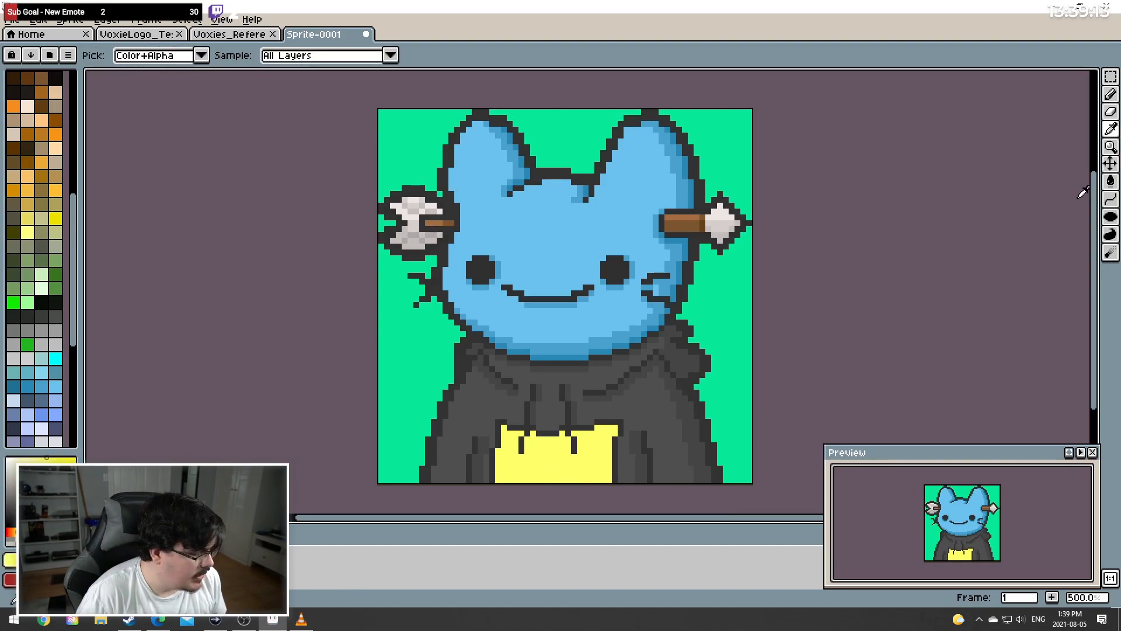
pyautogui.click(1109, 94)
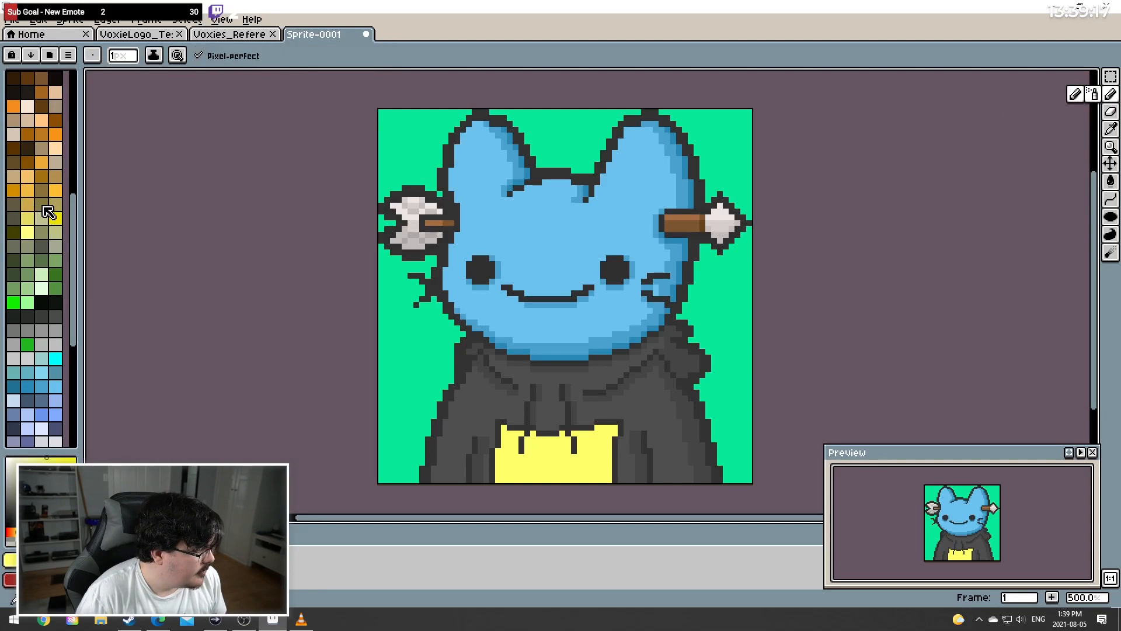
pyautogui.scroll(3, 56, 233)
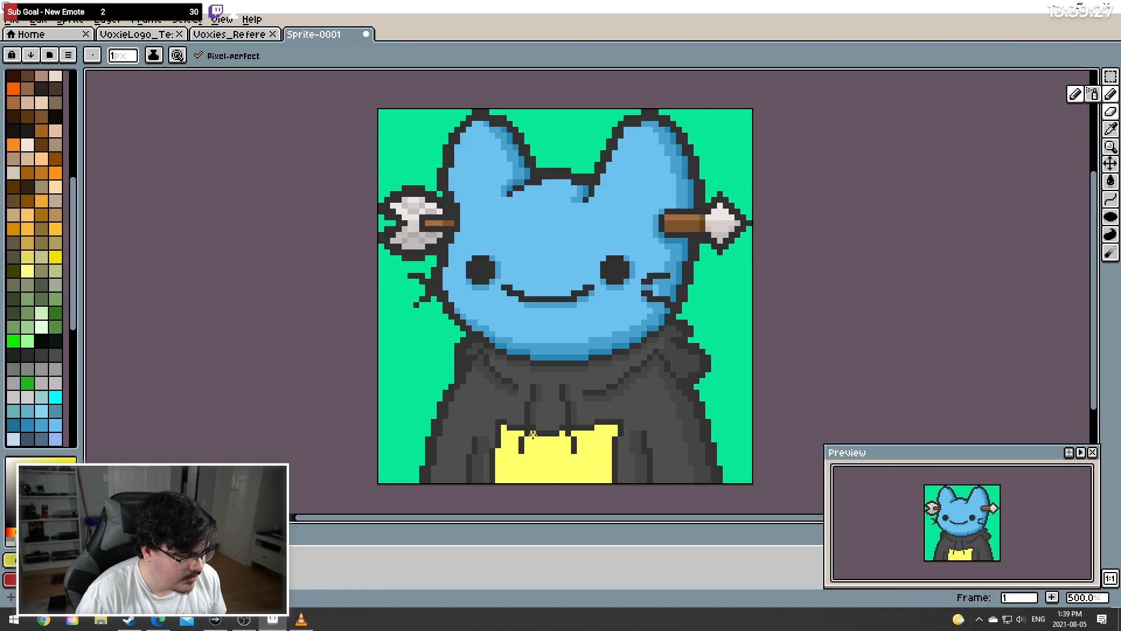
pyautogui.moveTo(531, 438)
pyautogui.mouseDown()
pyautogui.moveTo(574, 435)
pyautogui.moveTo(577, 451)
pyautogui.moveTo(614, 439)
pyautogui.moveTo(601, 425)
pyautogui.moveTo(615, 427)
pyautogui.moveTo(602, 477)
pyautogui.mouseUp()
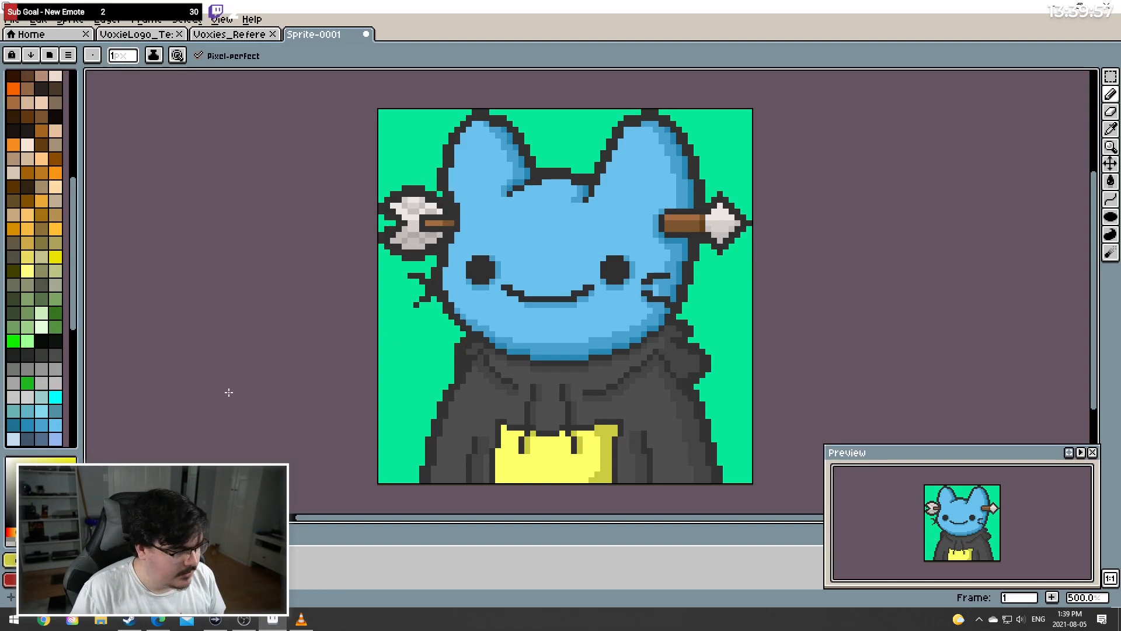
# Sample the green background and enlarge the canvas to 66 × 66 px with the artwork anchored at the bottom centre
pyautogui.click(1110, 129)
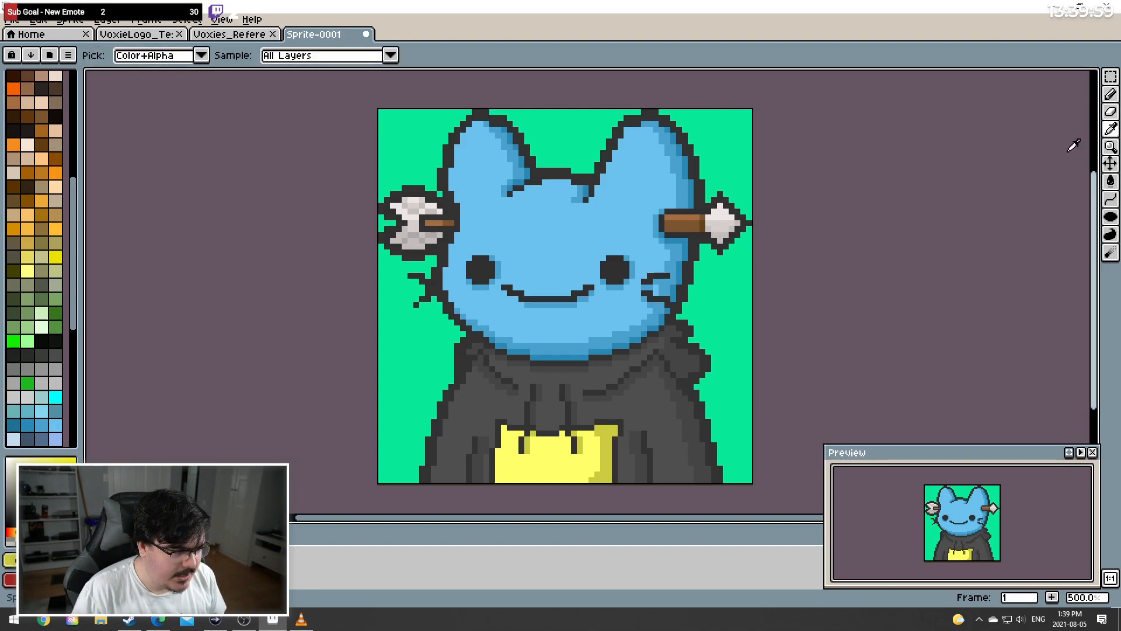
pyautogui.click(741, 281)
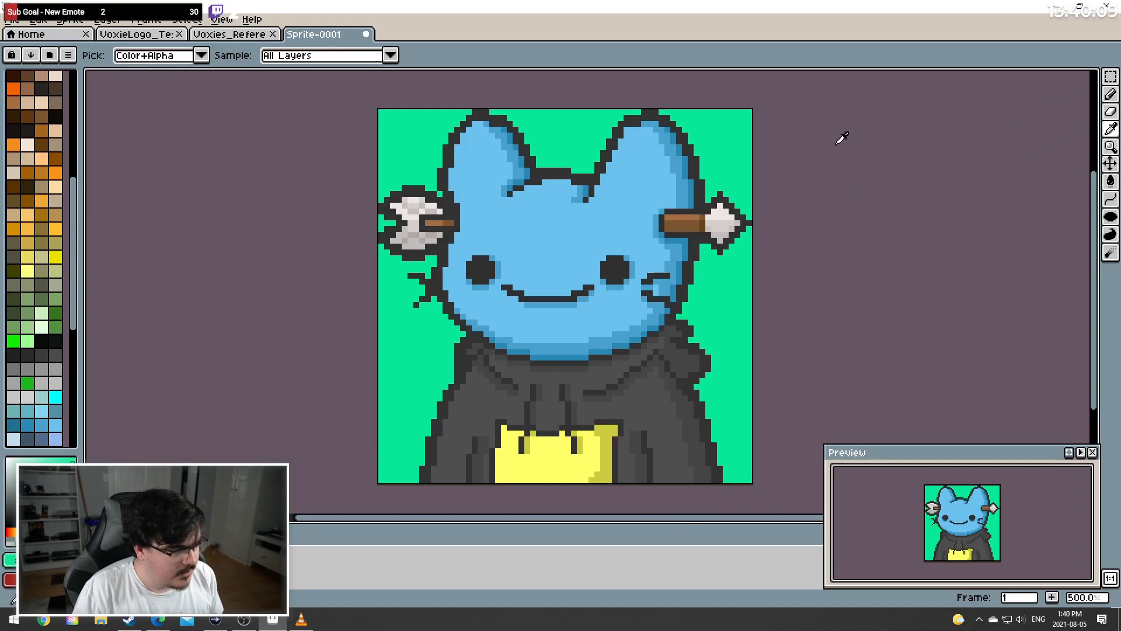
pyautogui.click(41, 21)
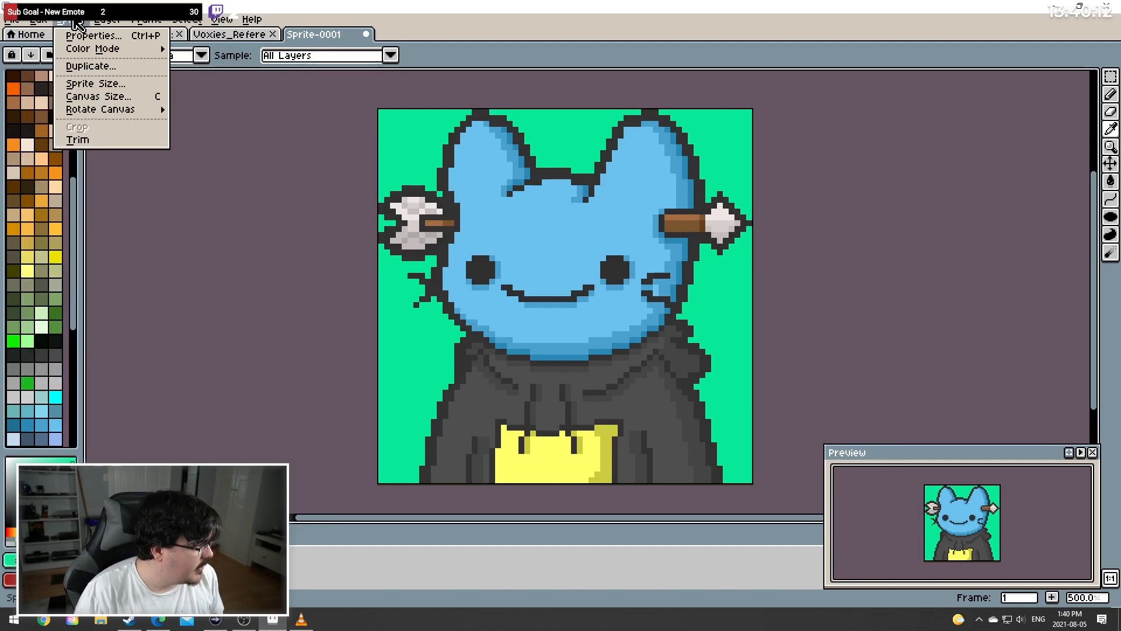
pyautogui.click(88, 96)
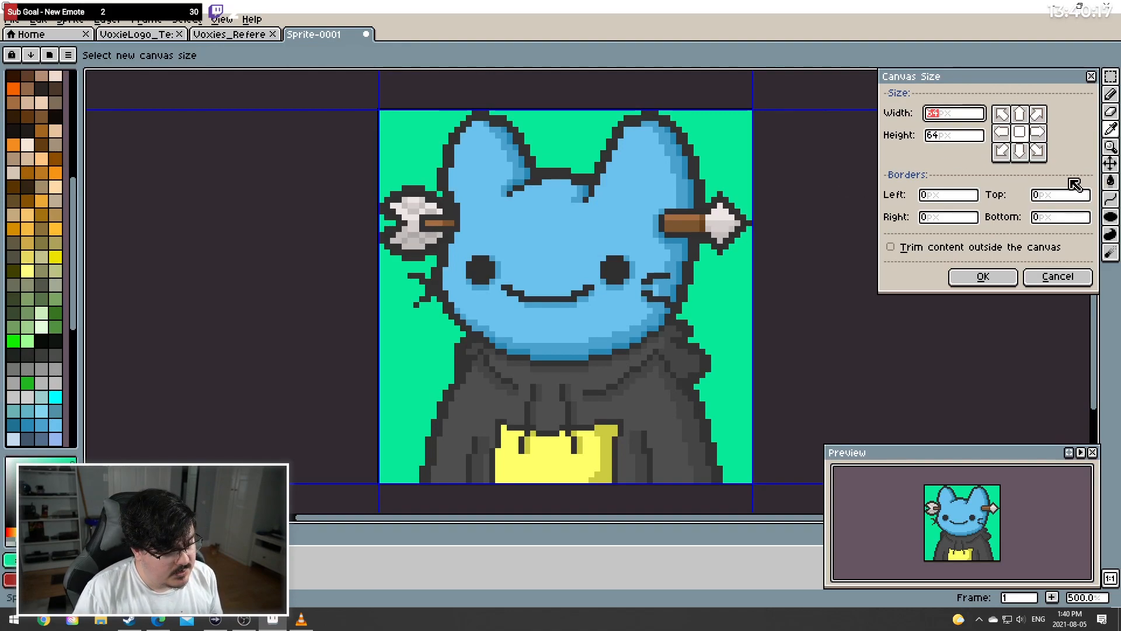
pyautogui.click(1019, 152)
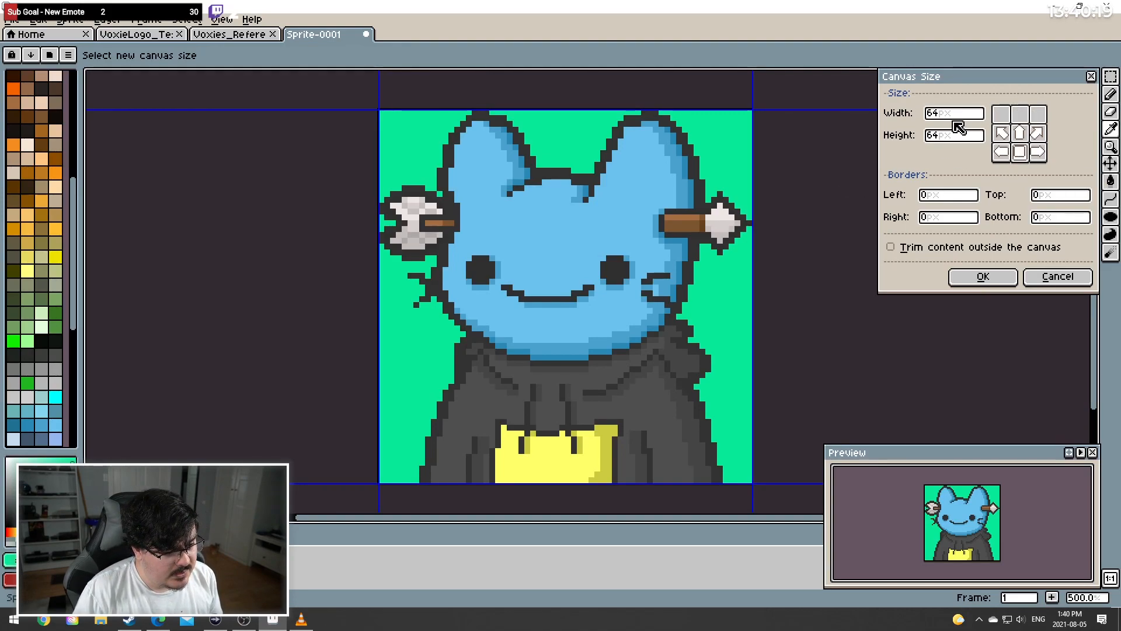
pyautogui.click(948, 119)
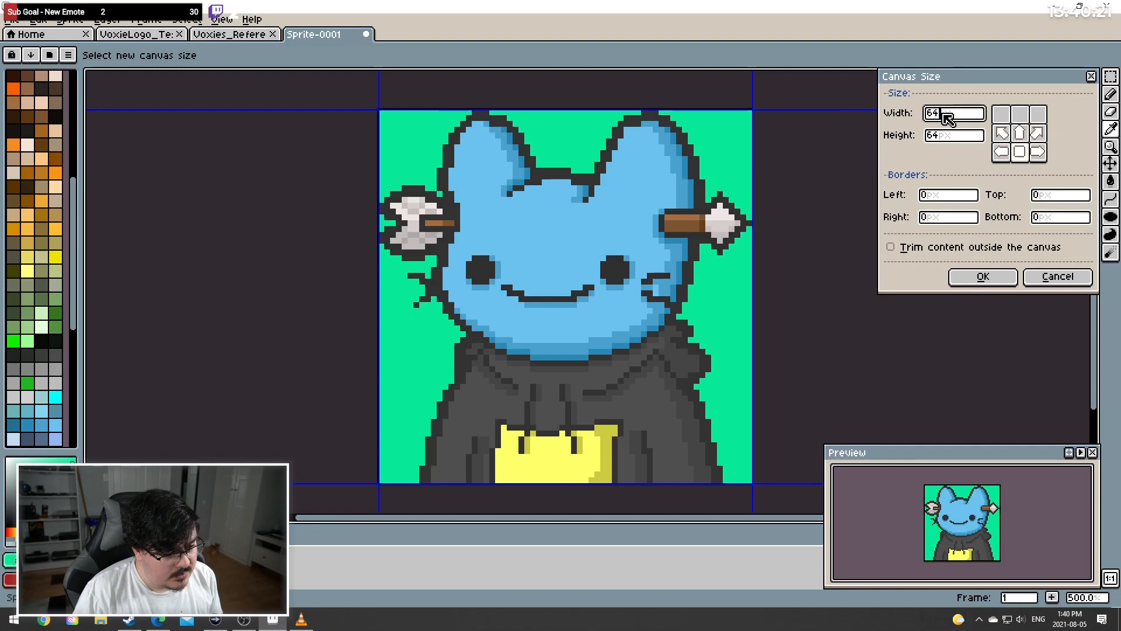
pyautogui.press('BackSpace')
pyautogui.write('6')
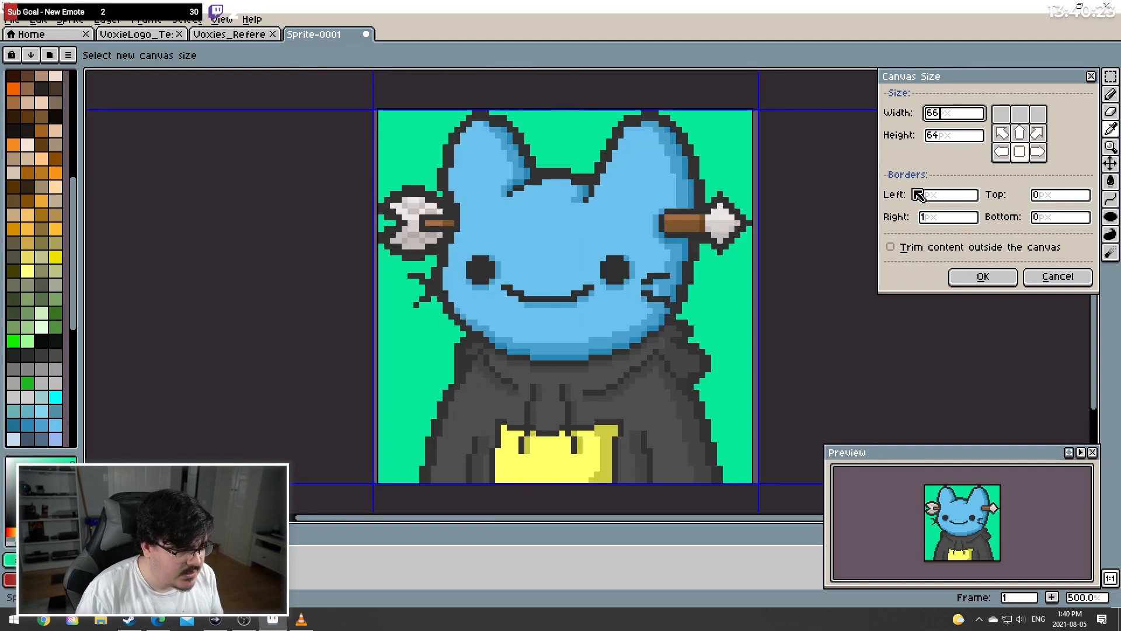
pyautogui.click(939, 134)
pyautogui.press('BackSpace')
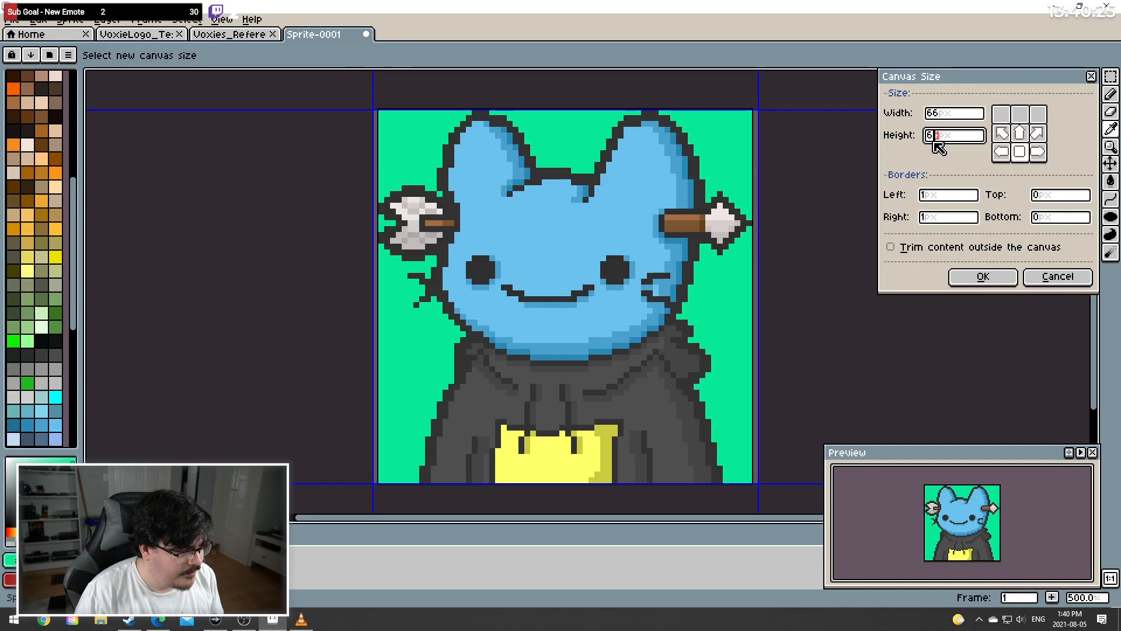
pyautogui.write('6')
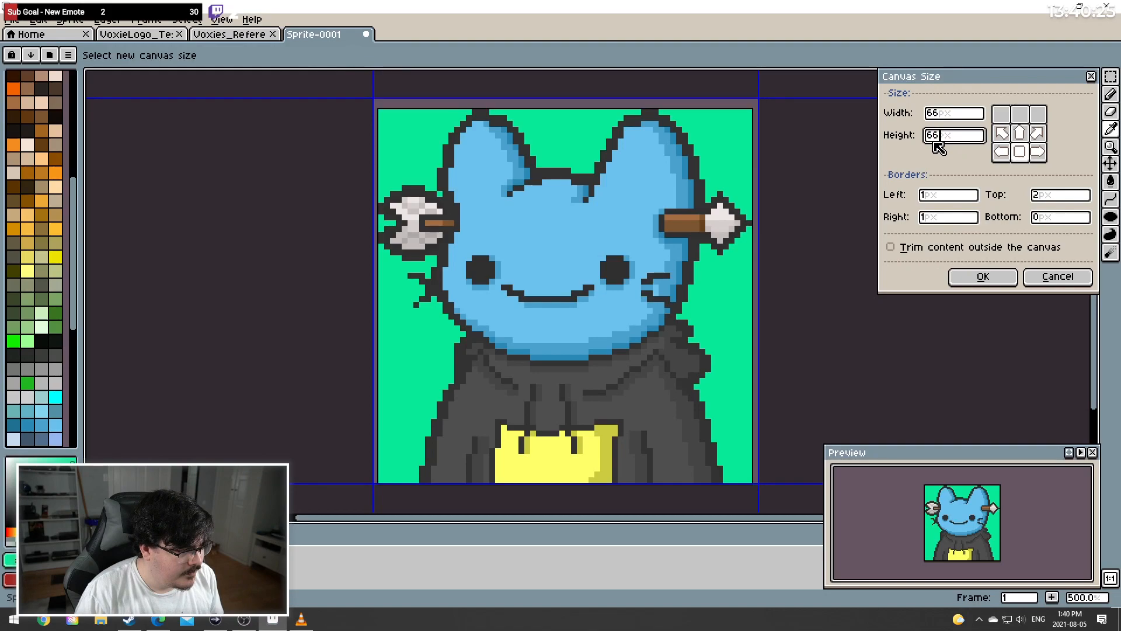
pyautogui.click(983, 277)
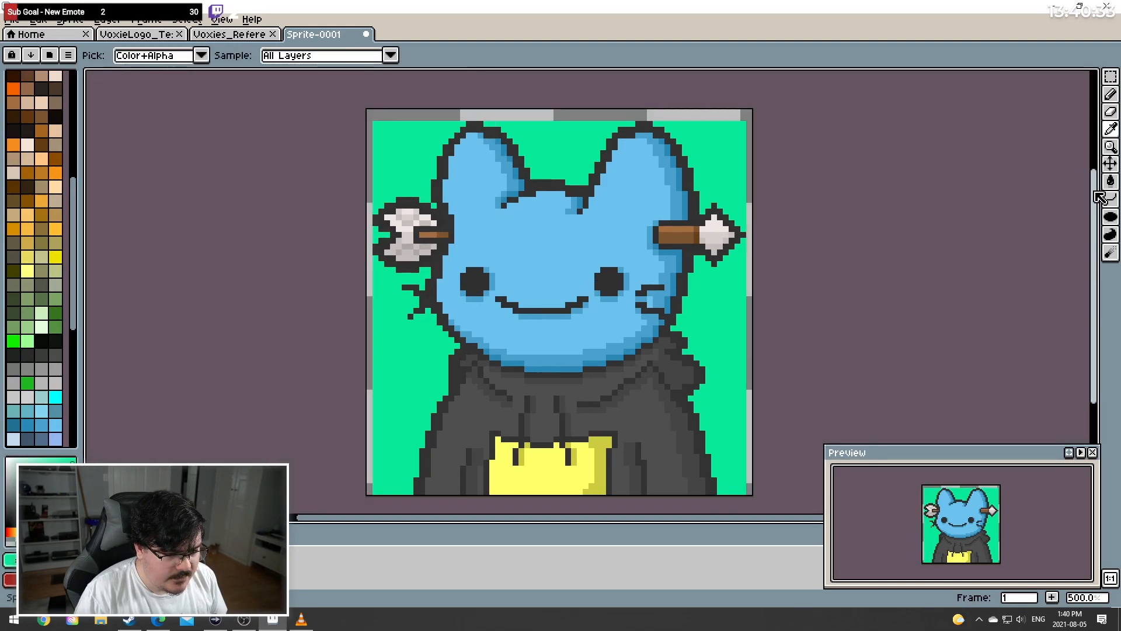
# Fill the empty canvas border with the sampled background green using the Paint Bucket, and return to the Pencil
pyautogui.click(1111, 183)
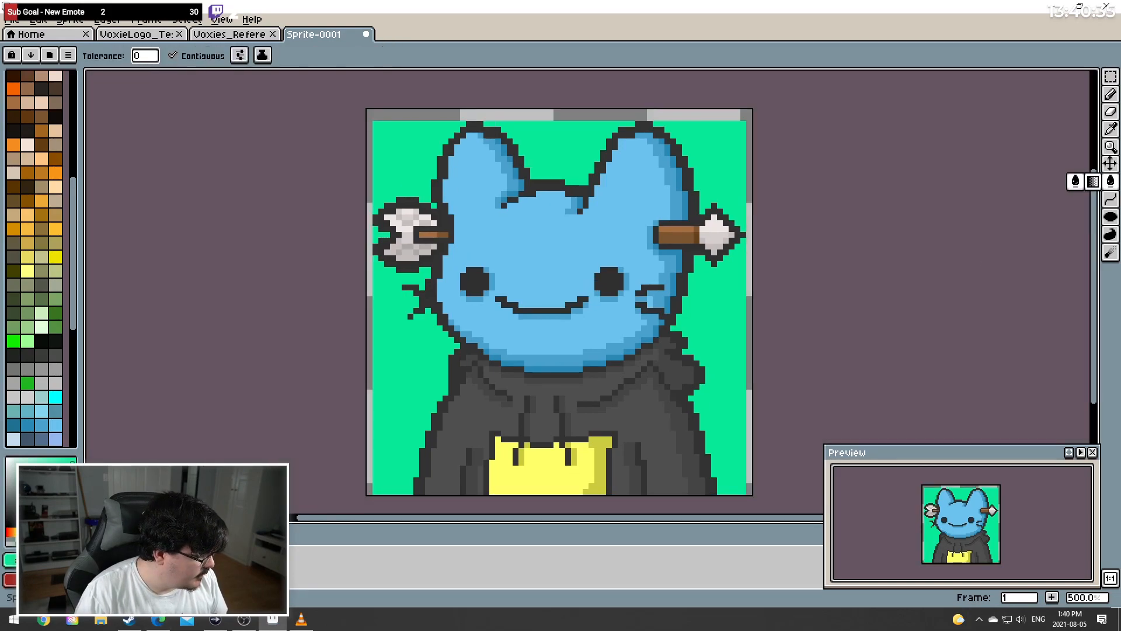
pyautogui.click(598, 111)
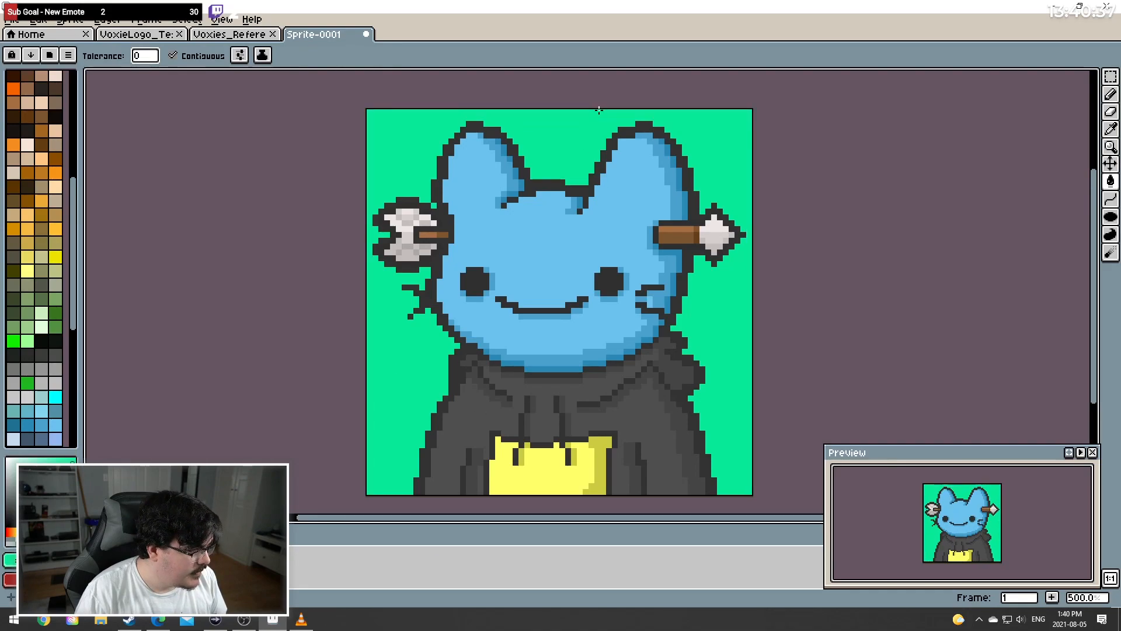
pyautogui.click(1111, 94)
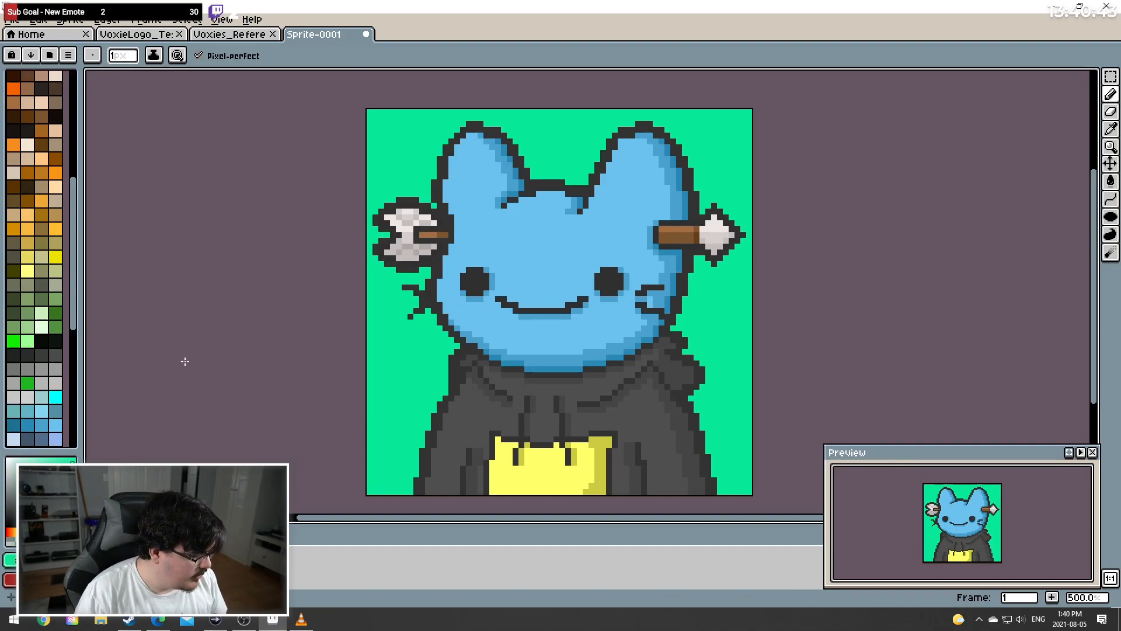
# Add a new layer and paint a darker green shadow along the character's arrowhead-side outline, from the ear down to the hoodie's lower edge, undoing stray pixels
pyautogui.click(107, 19)
pyautogui.moveTo(163, 92)
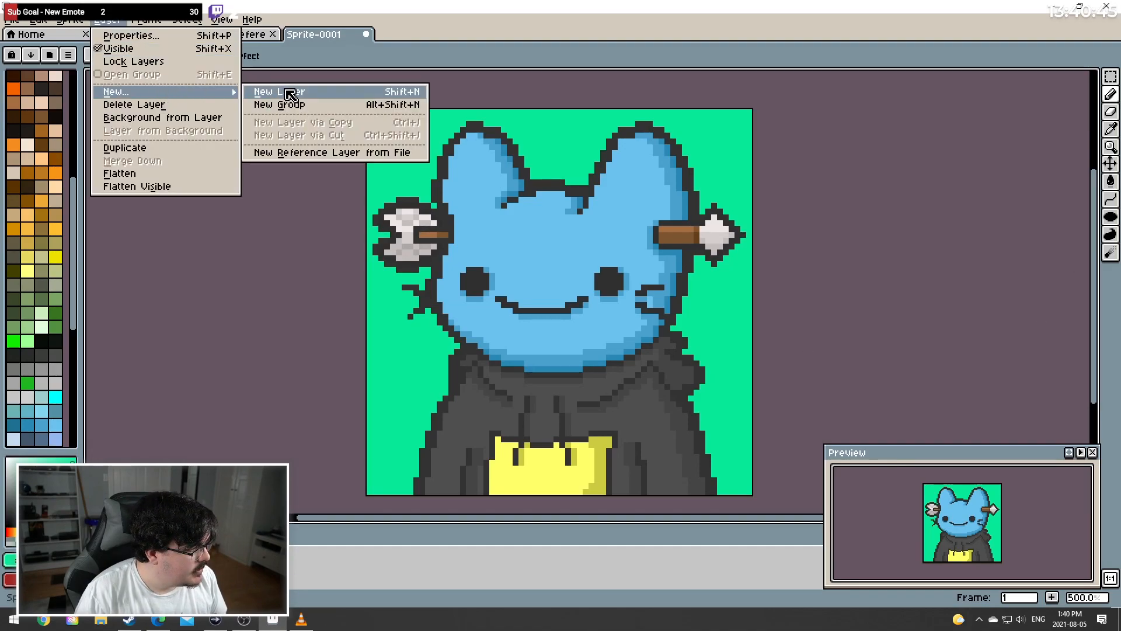
pyautogui.click(289, 92)
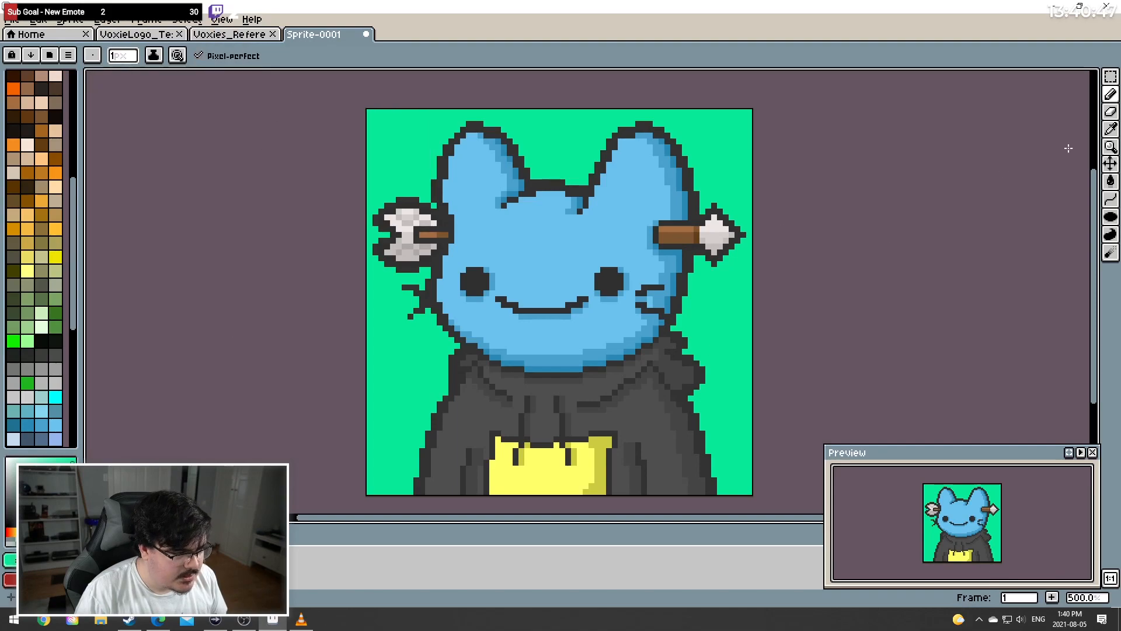
pyautogui.click(1111, 130)
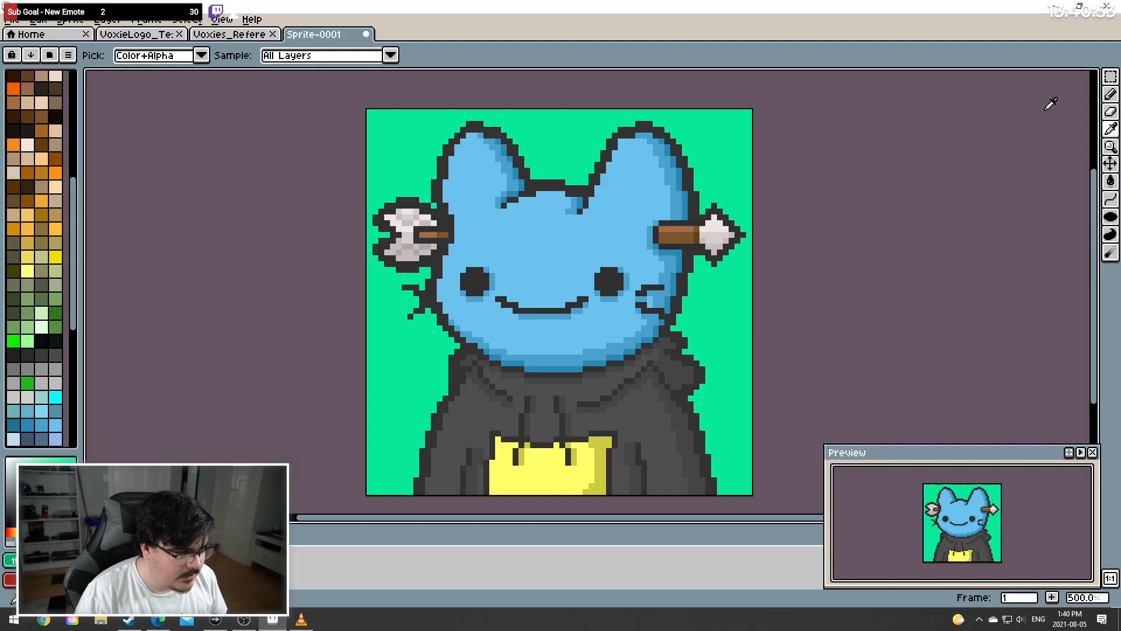
pyautogui.click(1111, 94)
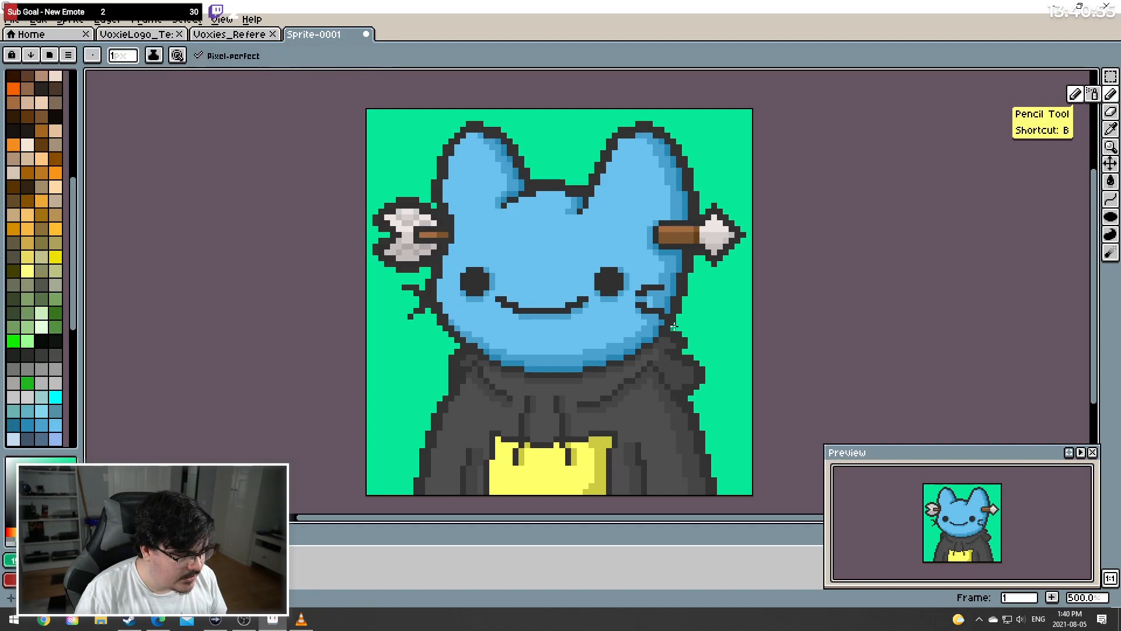
pyautogui.click(676, 322)
pyautogui.hotkey('ctrl', 'z')
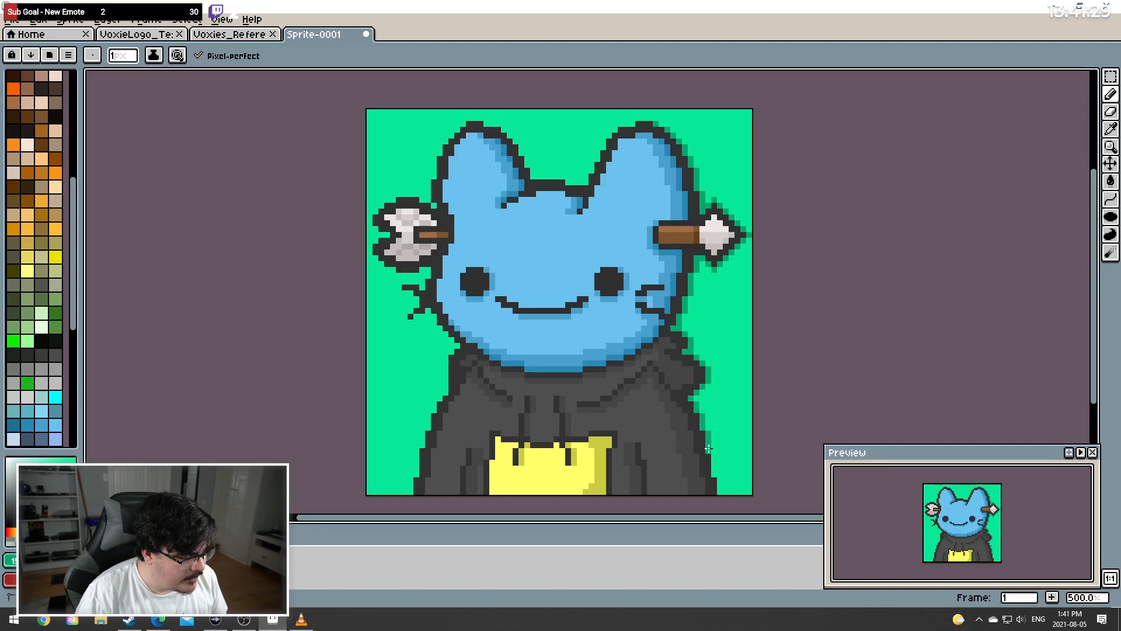
pyautogui.click(721, 478)
pyautogui.click(720, 490)
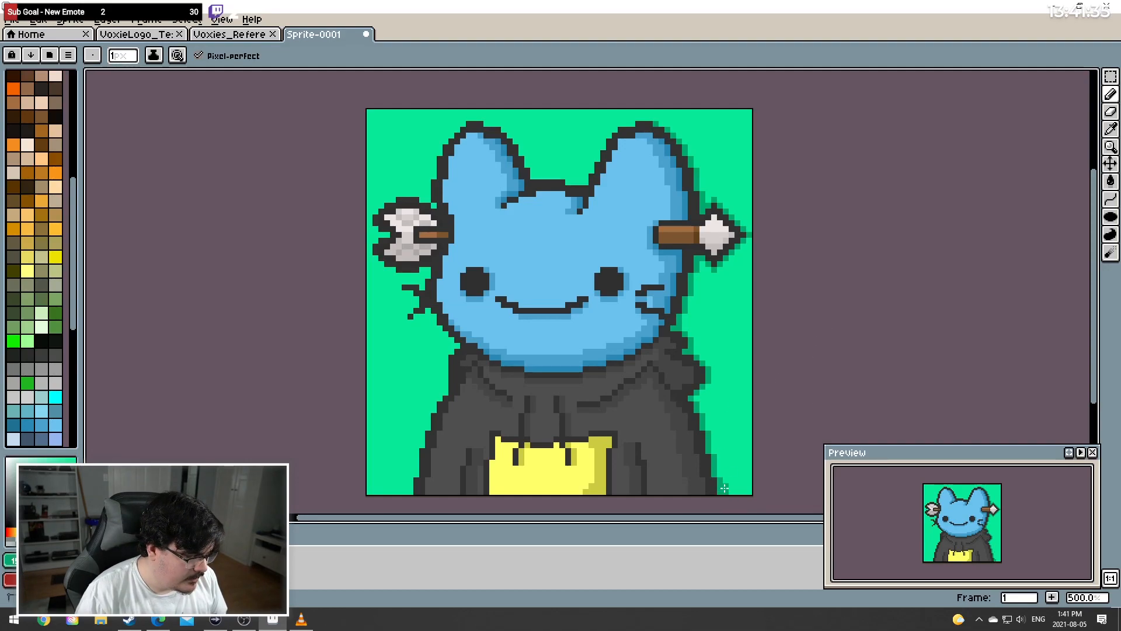
pyautogui.hotkey('ctrl', 'z')
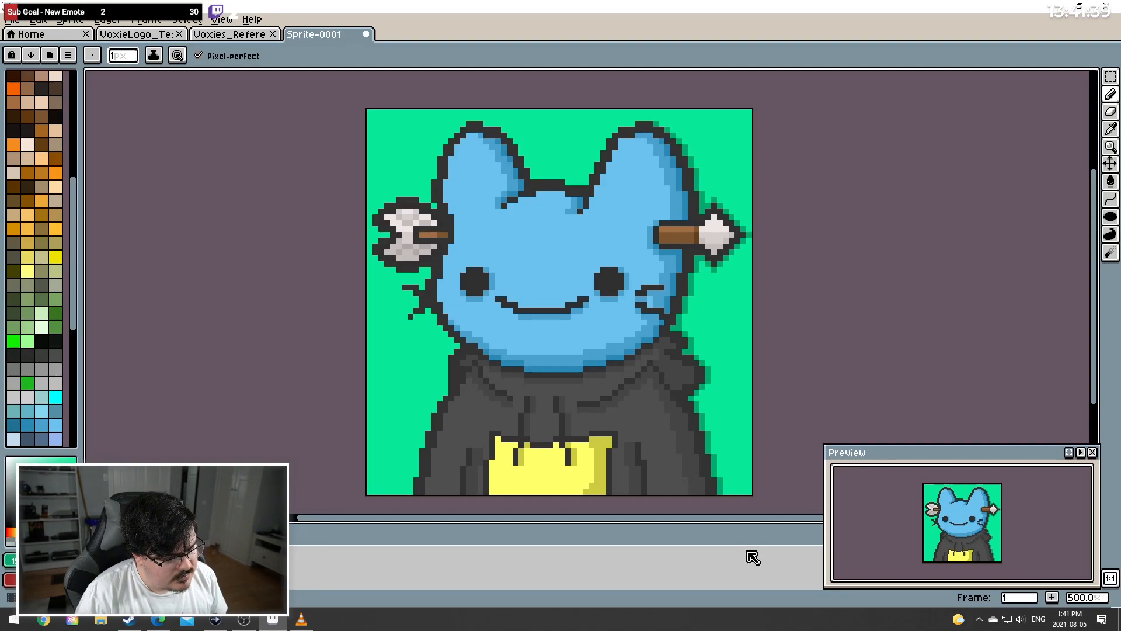
# Lighten the painted green shadow with a Hue/Saturation adjustment, setting the HSL lightness to 22
pyautogui.click(38, 19)
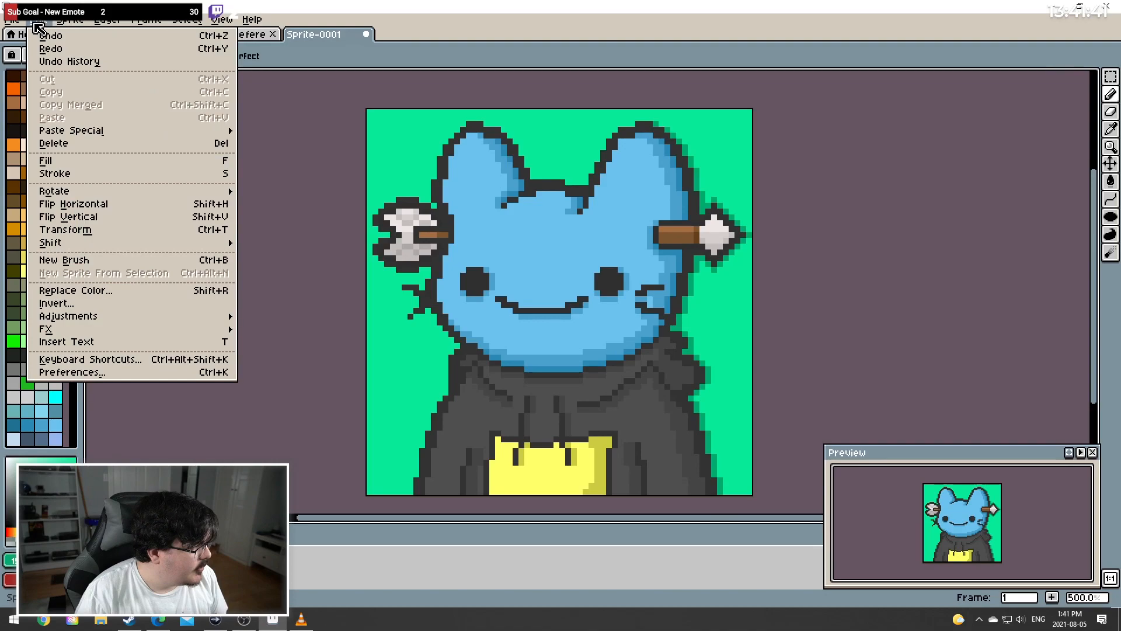
pyautogui.moveTo(182, 318)
pyautogui.click(286, 328)
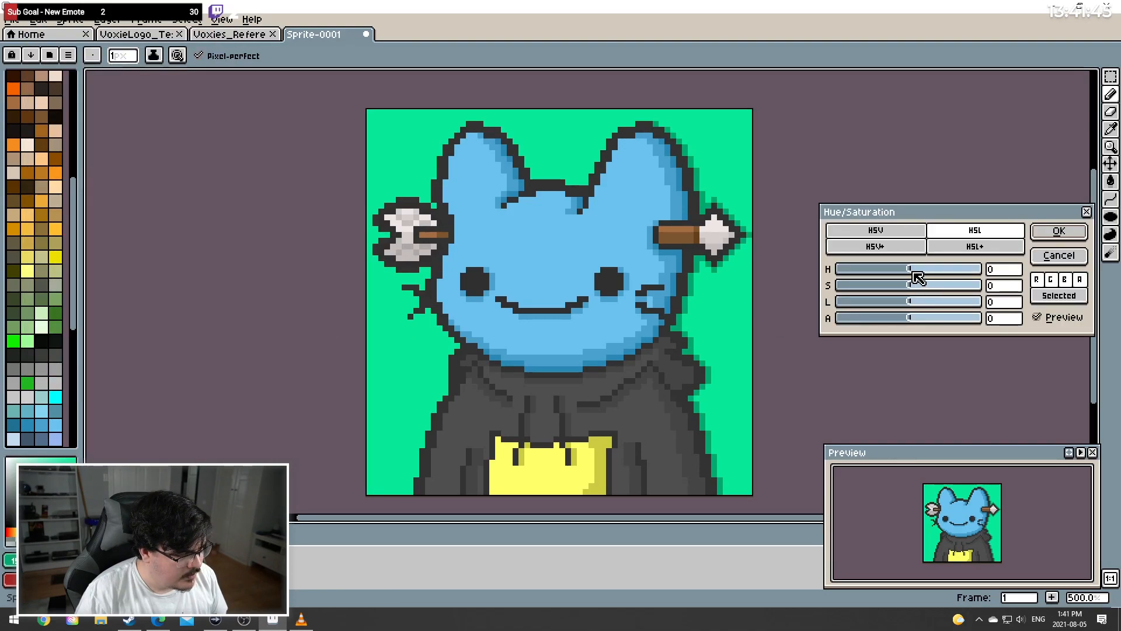
pyautogui.moveTo(916, 304)
pyautogui.mouseDown()
pyautogui.moveTo(931, 309)
pyautogui.moveTo(924, 302)
pyautogui.mouseUp()
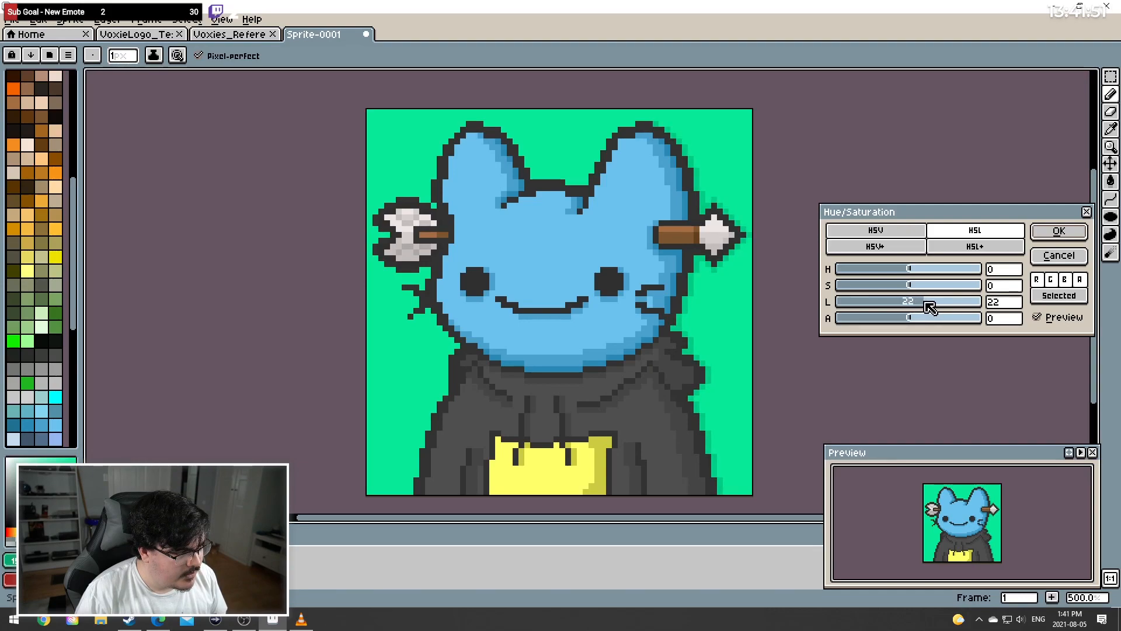
pyautogui.click(1058, 232)
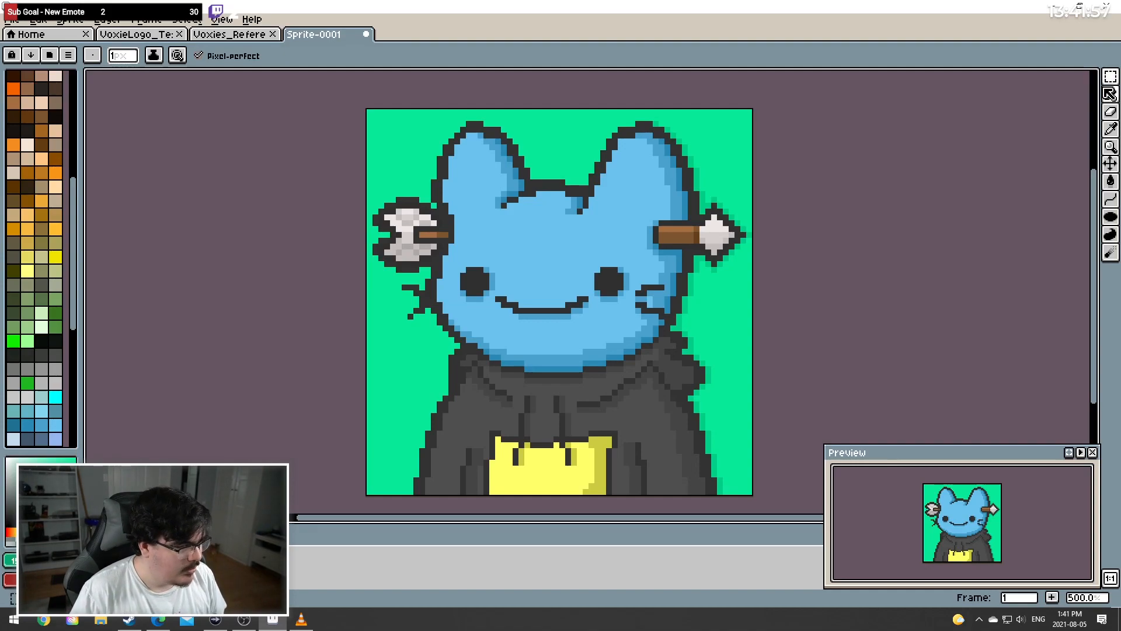
# Sample the cat's face blue and choose a lighter blue based on it as the Pencil's drawing colour
pyautogui.click(1111, 129)
pyautogui.click(527, 260)
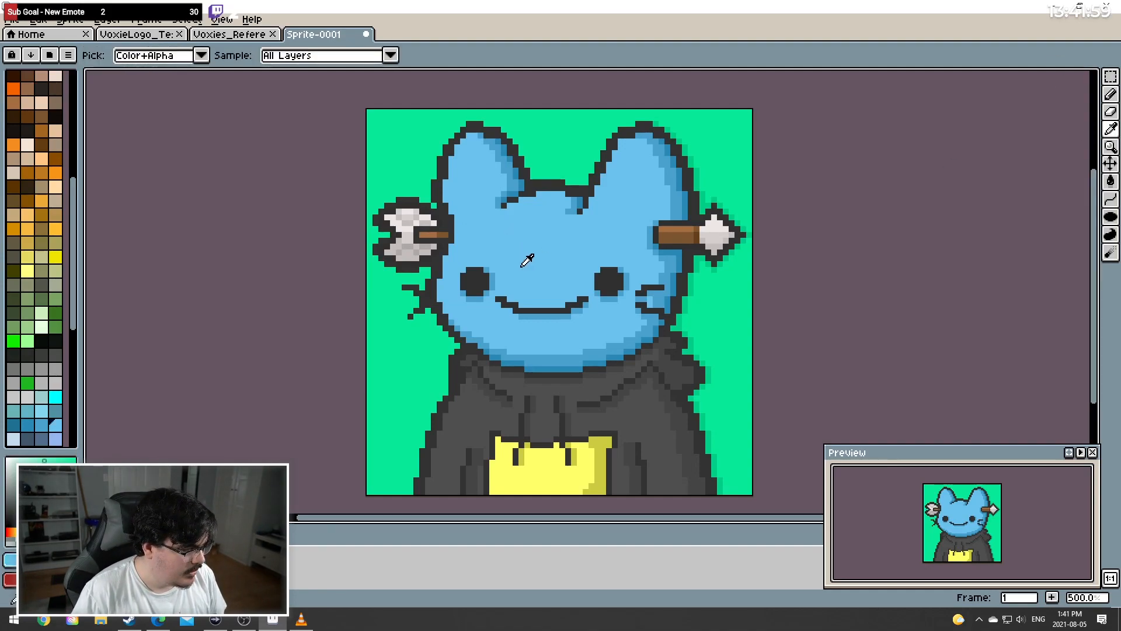
pyautogui.click(1110, 94)
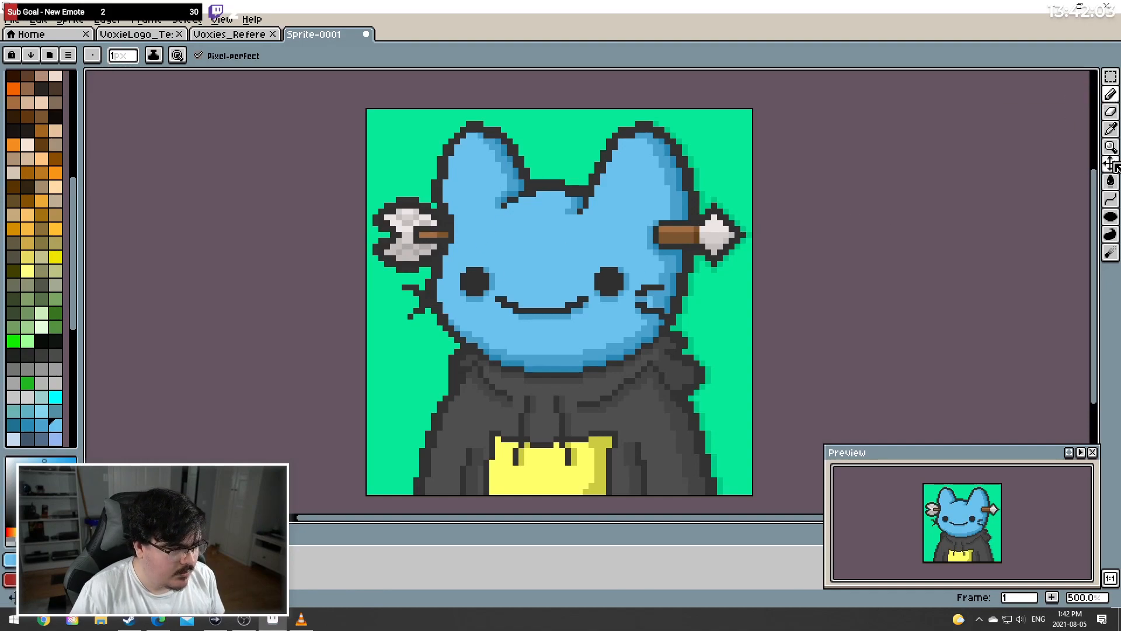
pyautogui.click(1110, 128)
pyautogui.click(1109, 95)
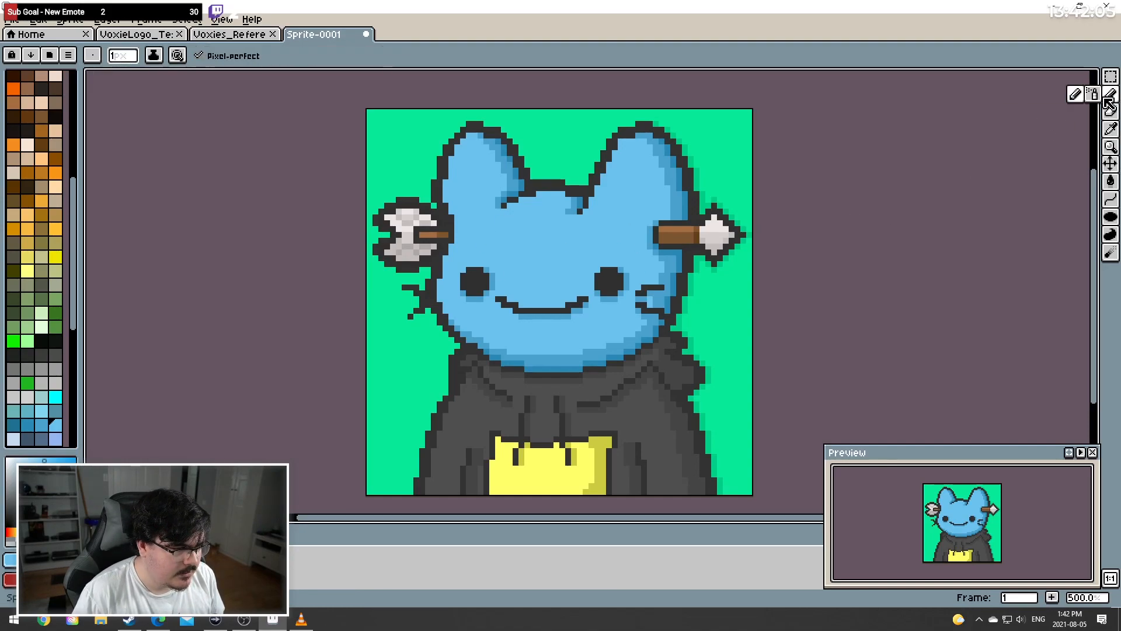
pyautogui.scroll(-2, 47, 397)
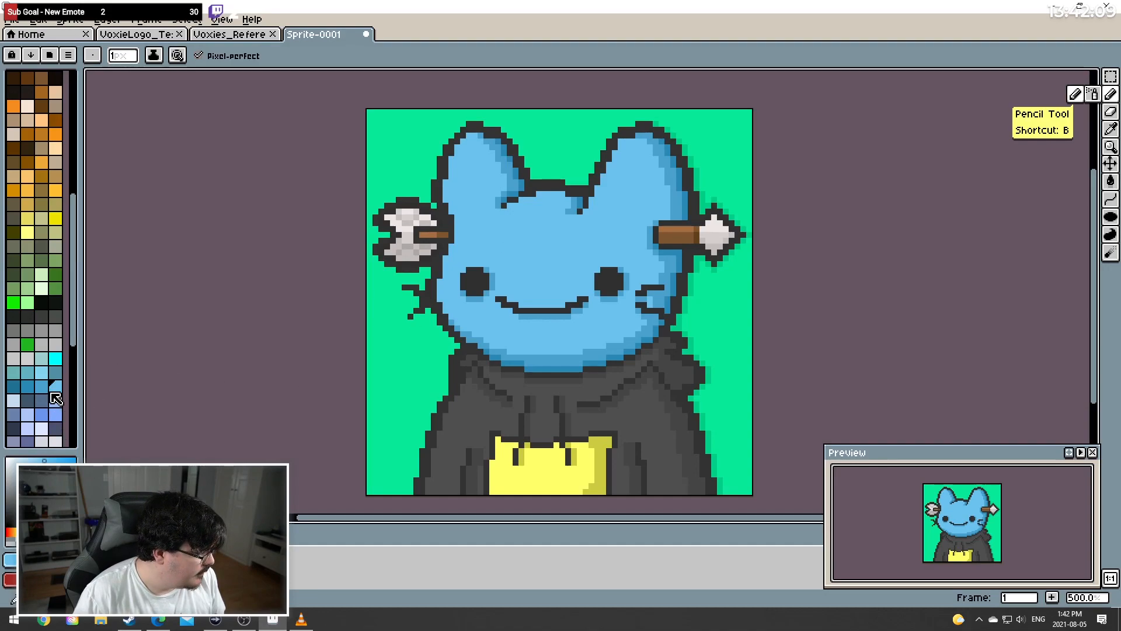
pyautogui.scroll(-2, 59, 397)
pyautogui.click(57, 347)
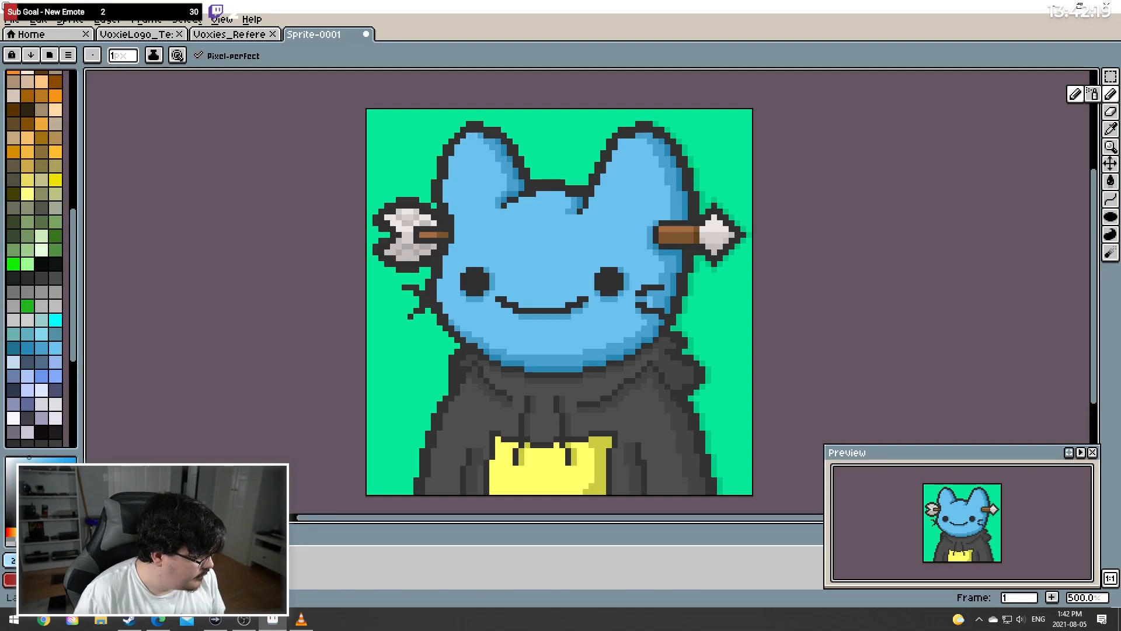
# Add another layer and paint light blue highlights along the fletching-side edges of the ears and face and across the forehead
pyautogui.click(92, 567)
pyautogui.click(92, 567)
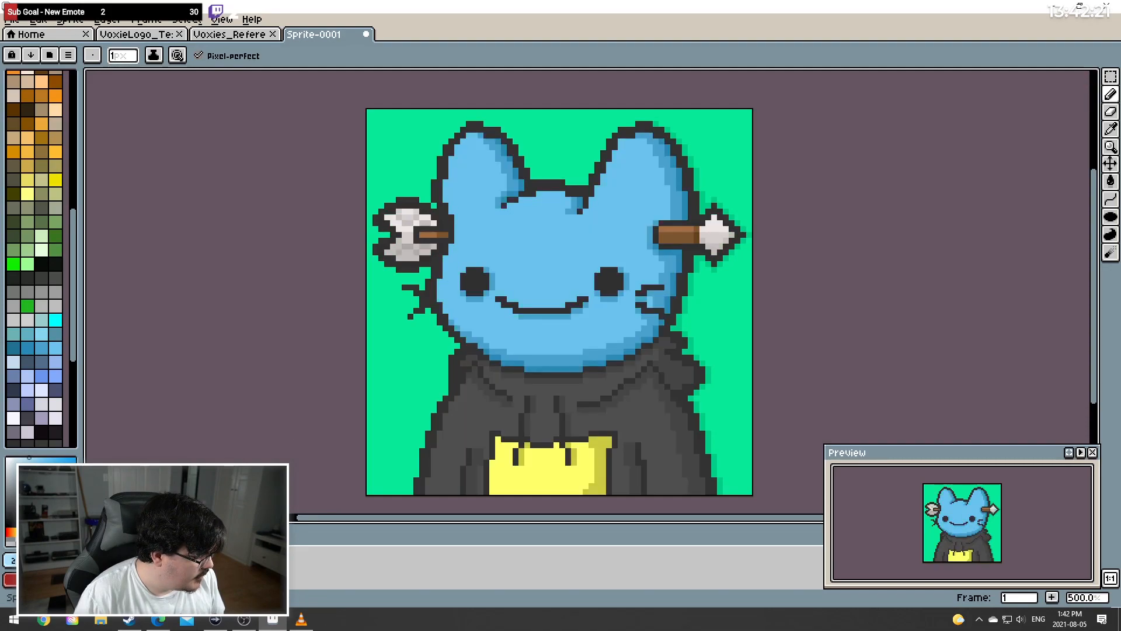
pyautogui.click(107, 20)
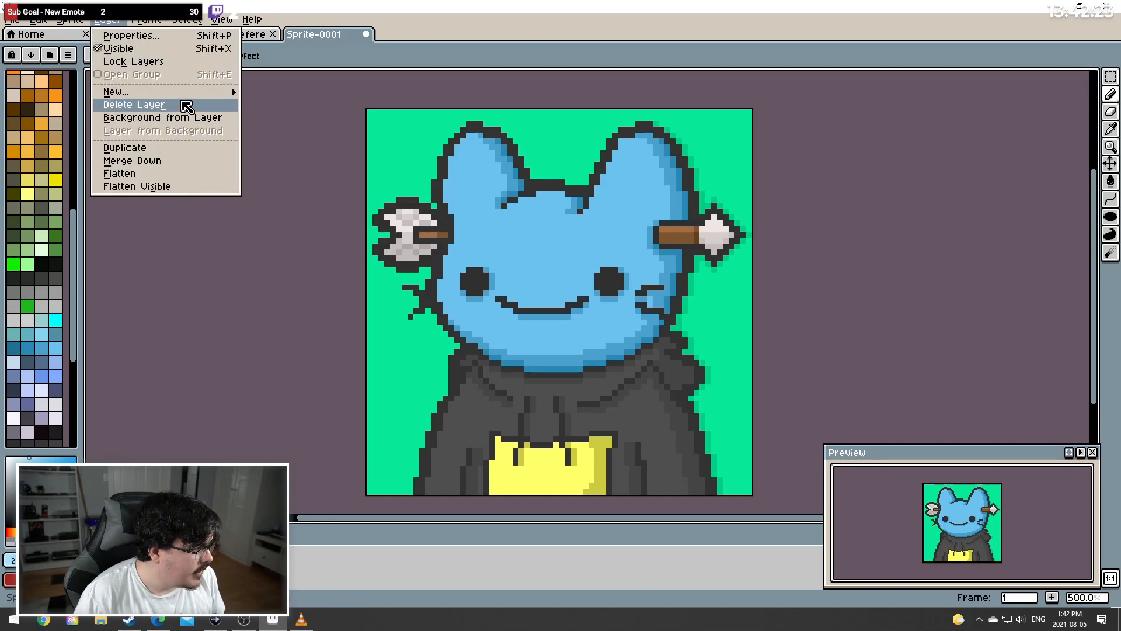
pyautogui.moveTo(187, 93)
pyautogui.click(333, 92)
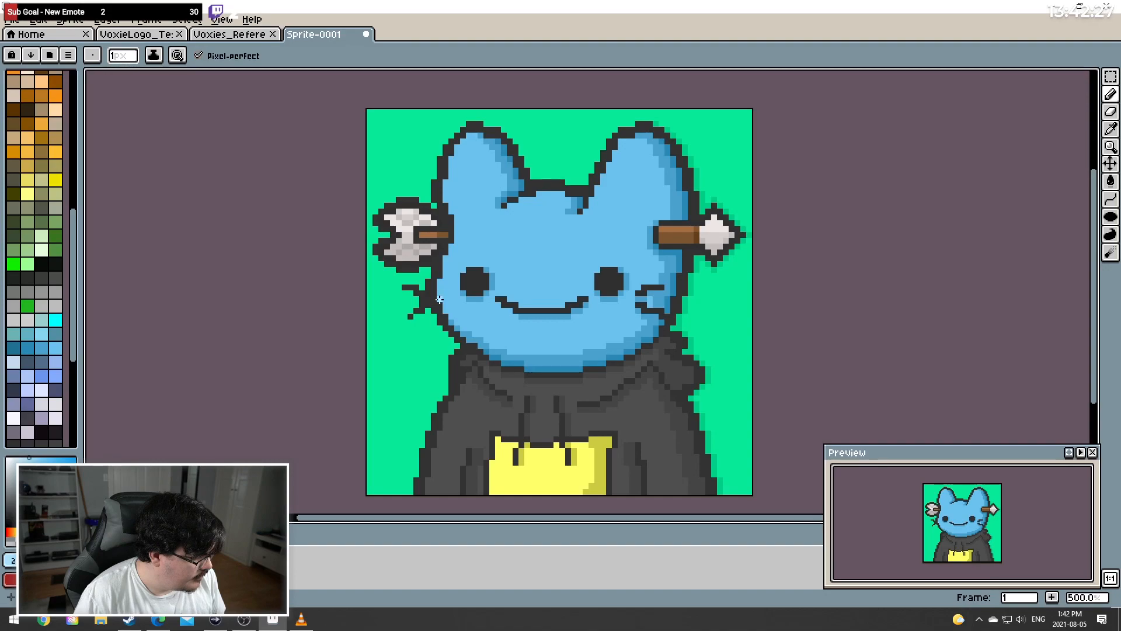
pyautogui.hotkey('ctrl', 'z')
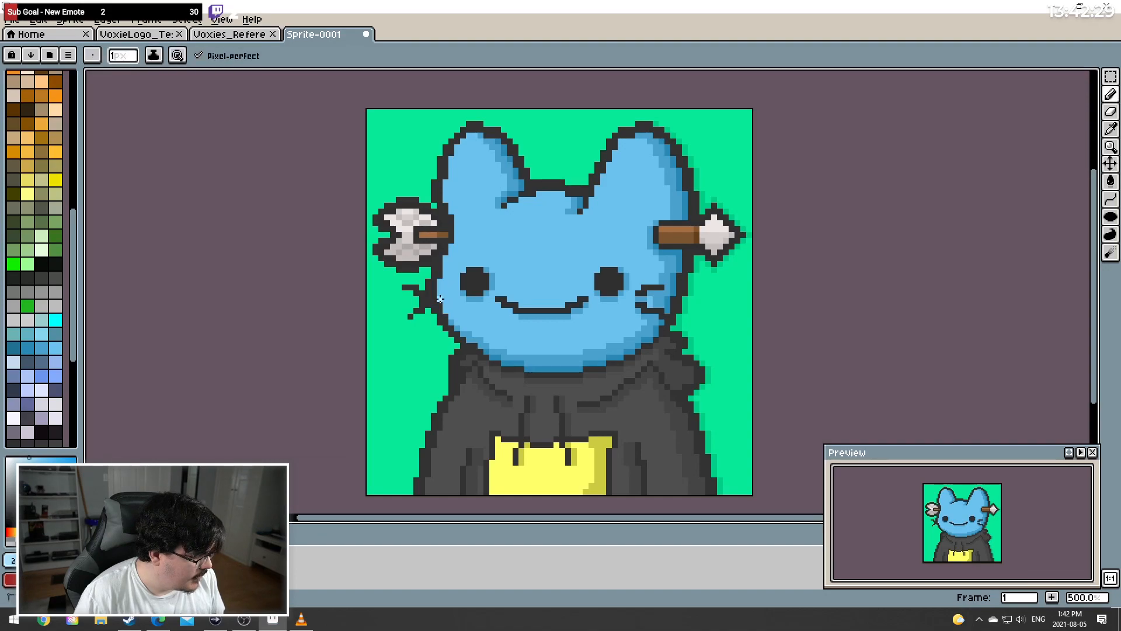
pyautogui.moveTo(440, 281)
pyautogui.mouseDown()
pyautogui.moveTo(459, 242)
pyautogui.moveTo(455, 217)
pyautogui.mouseUp()
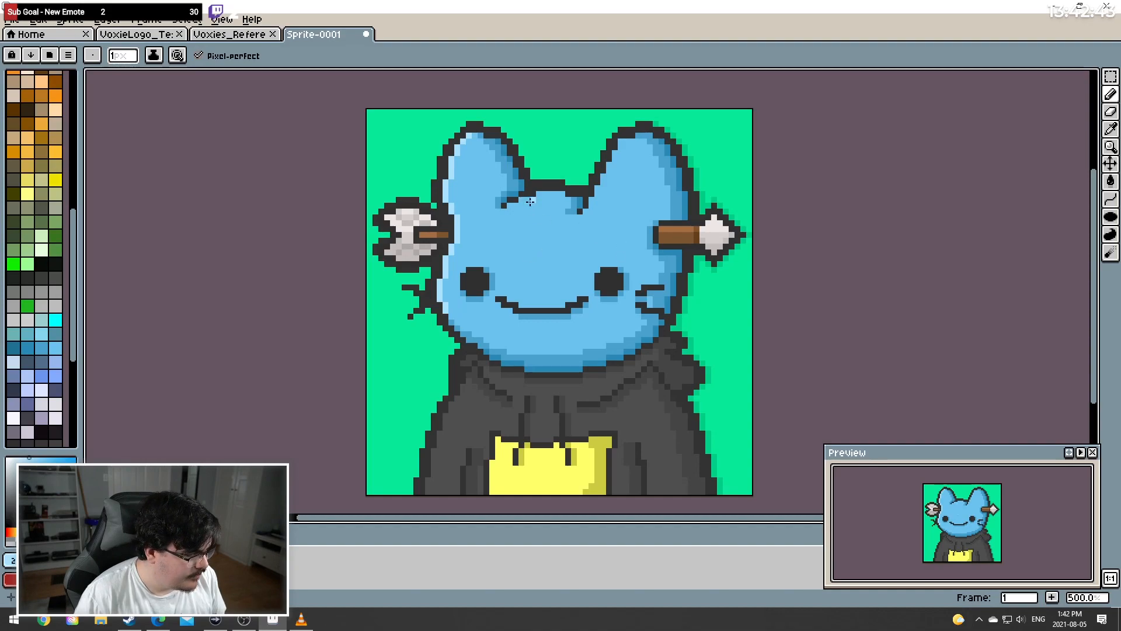
pyautogui.moveTo(530, 199)
pyautogui.mouseDown()
pyautogui.moveTo(510, 204)
pyautogui.moveTo(555, 193)
pyautogui.mouseUp()
pyautogui.click(559, 193)
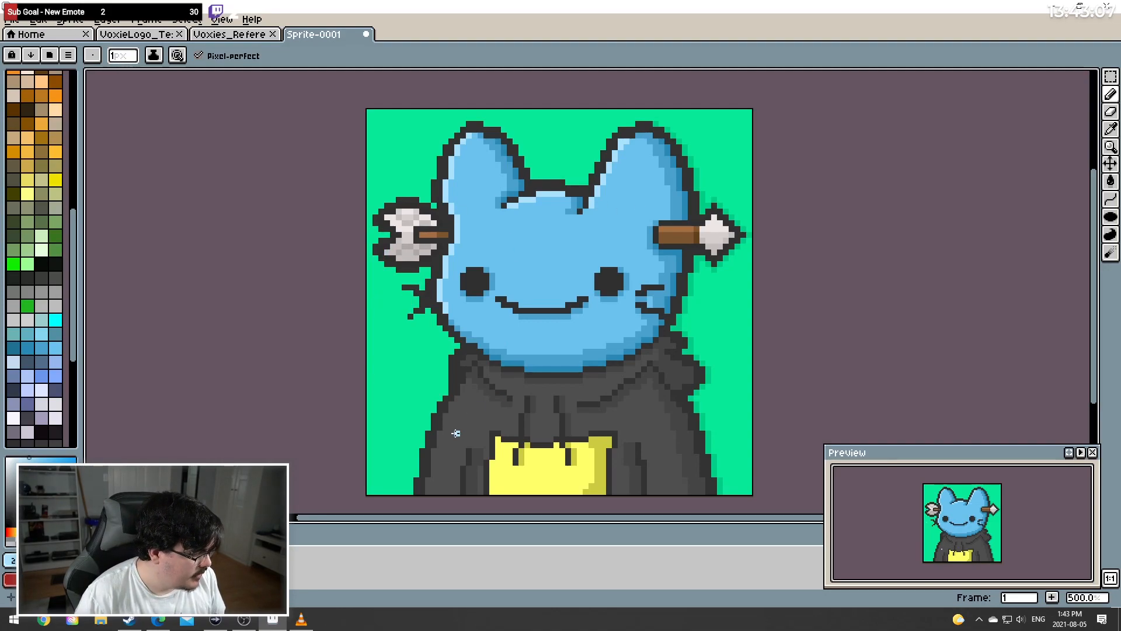
# Sample the hoodie's grey and paint lighter grey highlights along the fletching-side sleeve, hood edge, collar folds and the opposite sleeve fold
pyautogui.click(1110, 129)
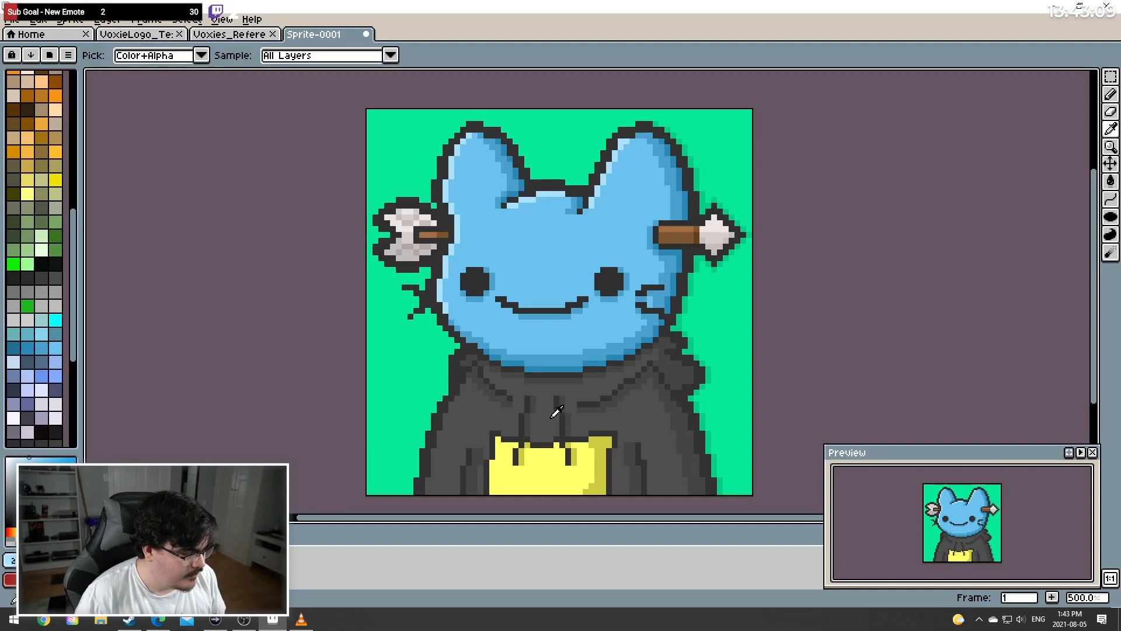
pyautogui.click(1110, 93)
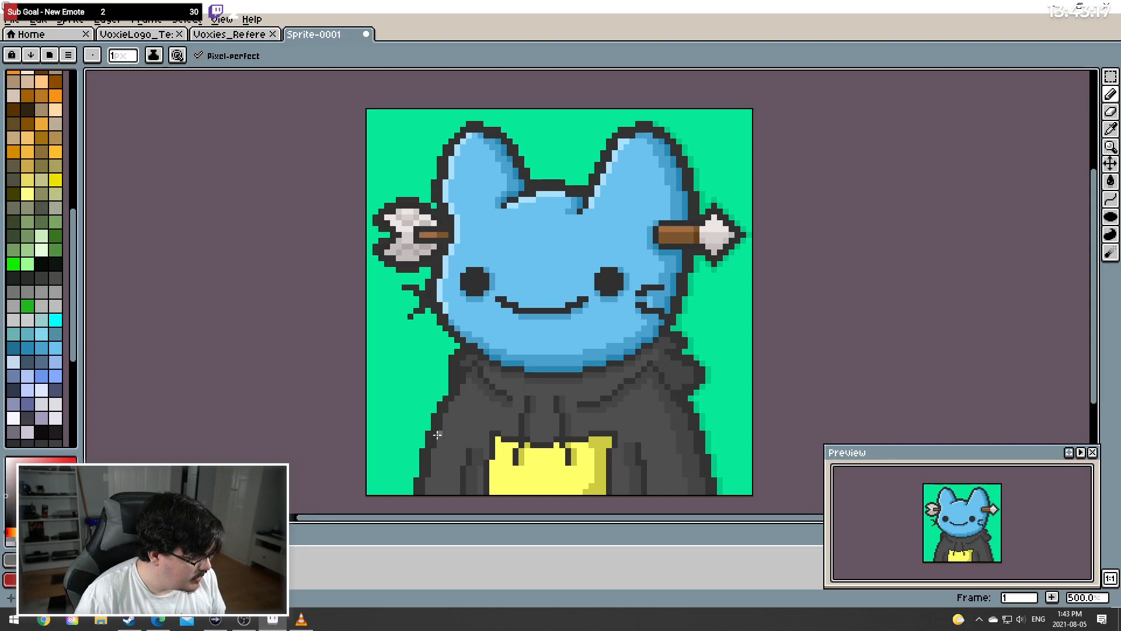
pyautogui.moveTo(435, 448)
pyautogui.mouseDown()
pyautogui.moveTo(425, 493)
pyautogui.moveTo(446, 455)
pyautogui.moveTo(462, 388)
pyautogui.mouseUp()
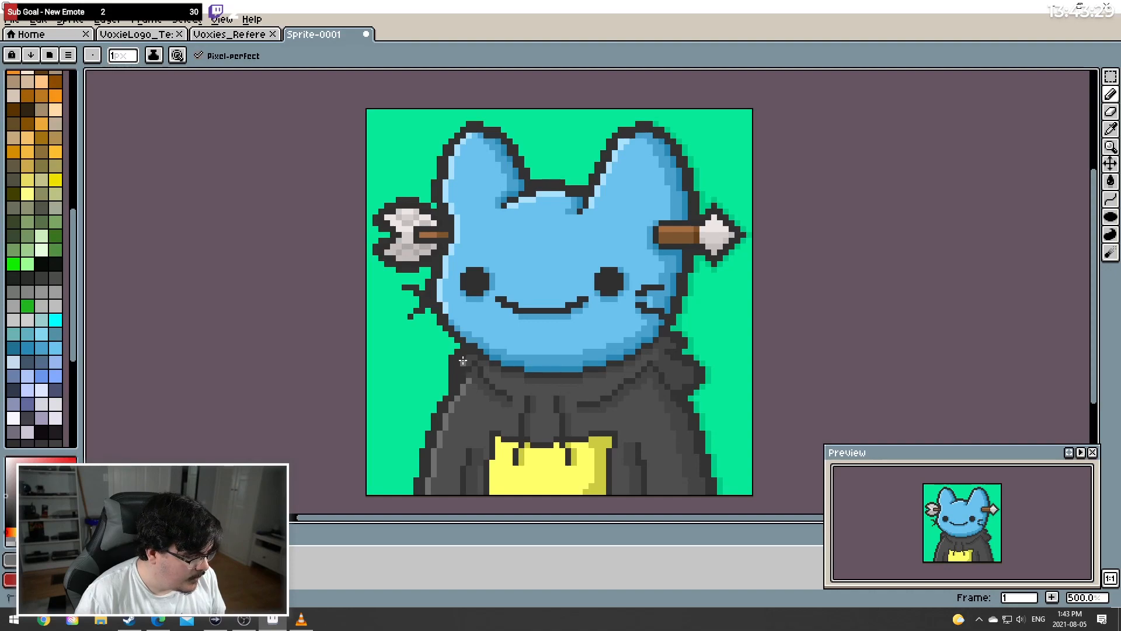
pyautogui.moveTo(463, 363); pyautogui.dragTo(469, 357)
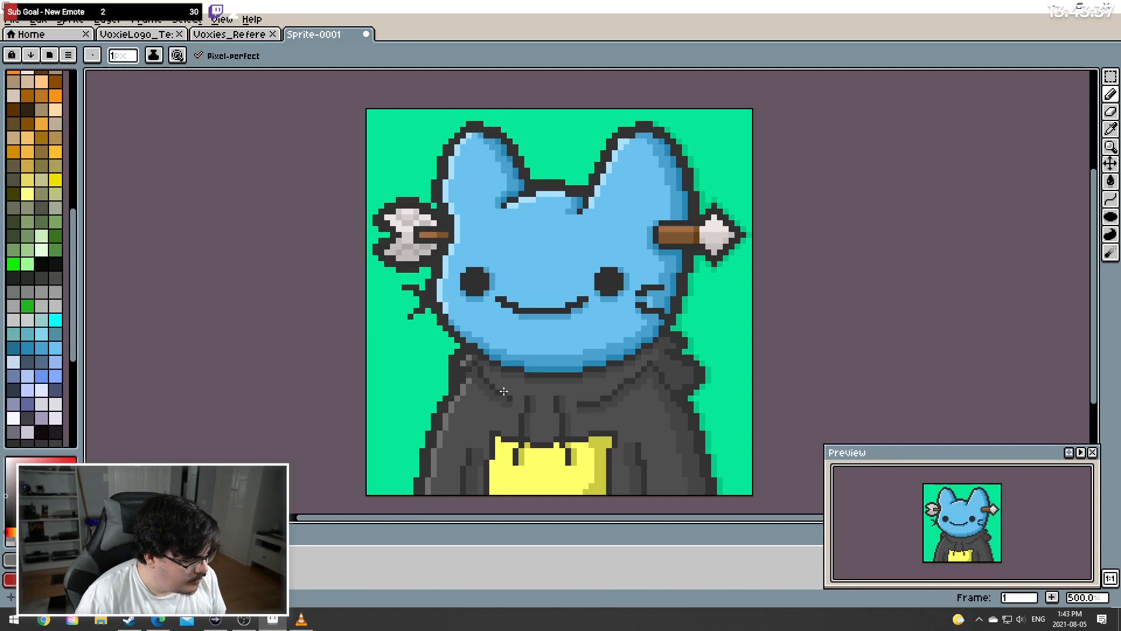
pyautogui.moveTo(509, 393); pyautogui.dragTo(488, 377)
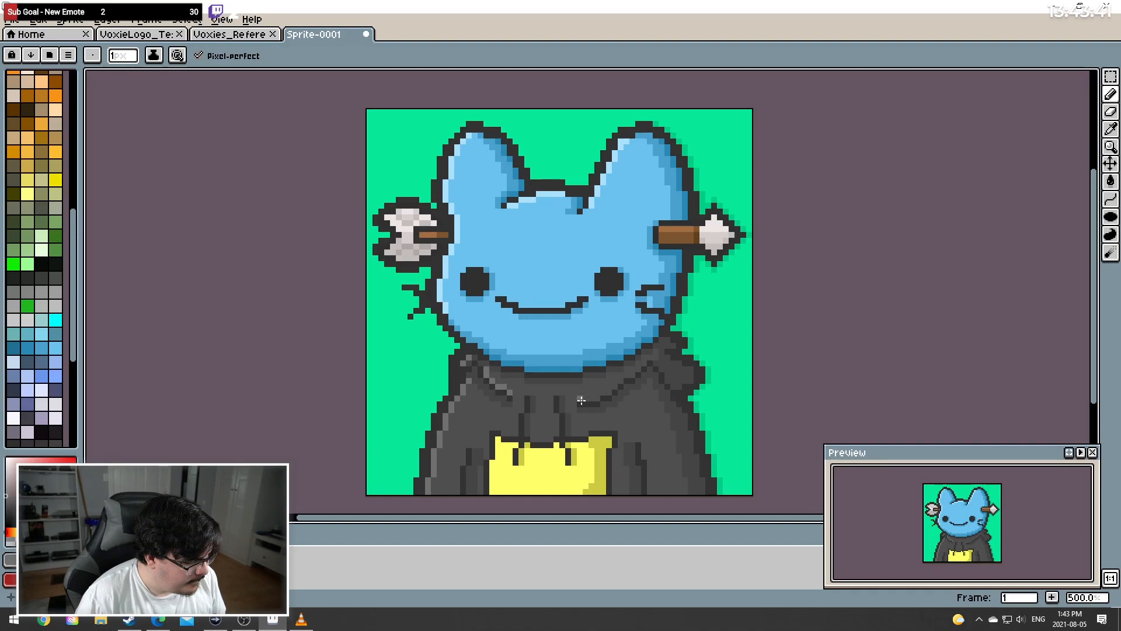
pyautogui.moveTo(581, 400); pyautogui.dragTo(611, 389)
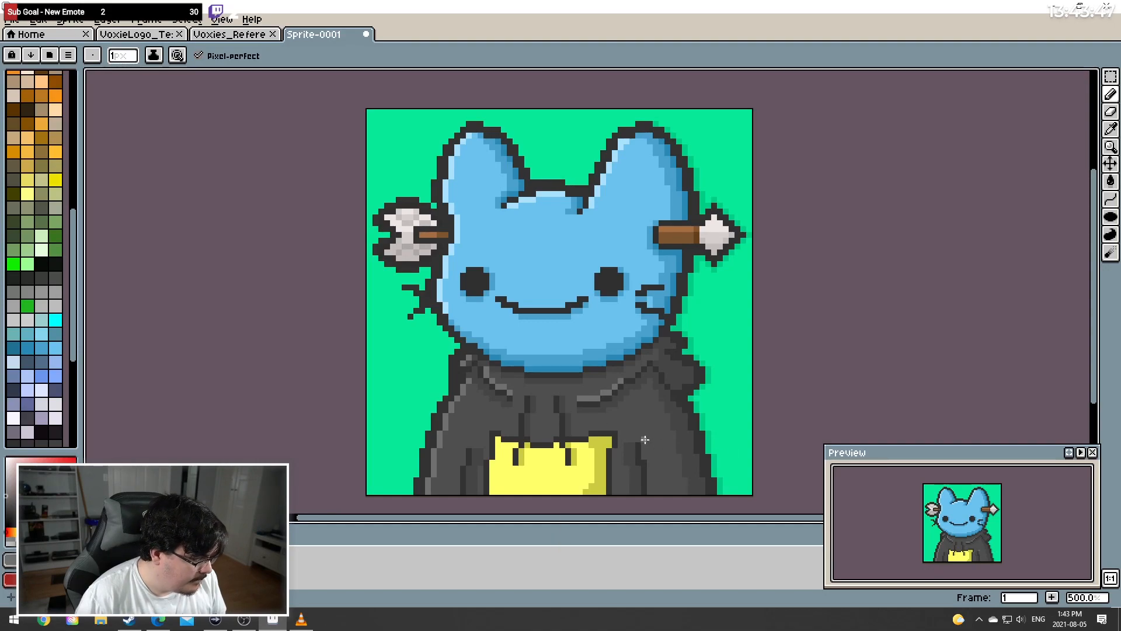
pyautogui.moveTo(642, 456); pyautogui.dragTo(648, 495)
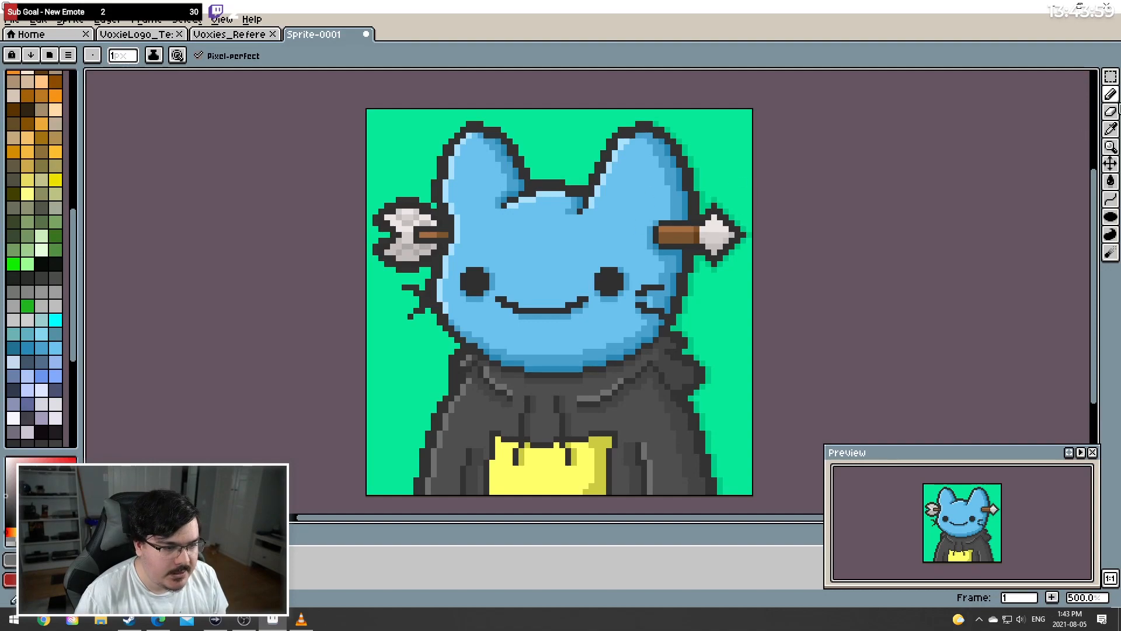
# Sample the arrow shaft's brown and paint a lighter brown highlight along the shaft's upper edge
pyautogui.click(1111, 129)
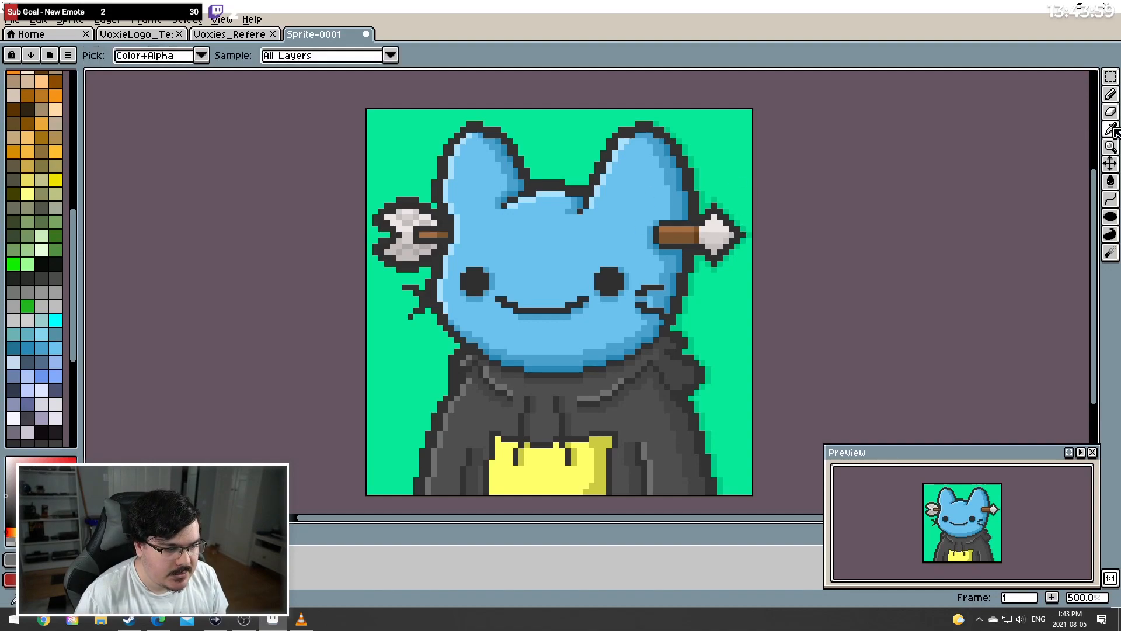
pyautogui.click(678, 229)
pyautogui.click(1110, 95)
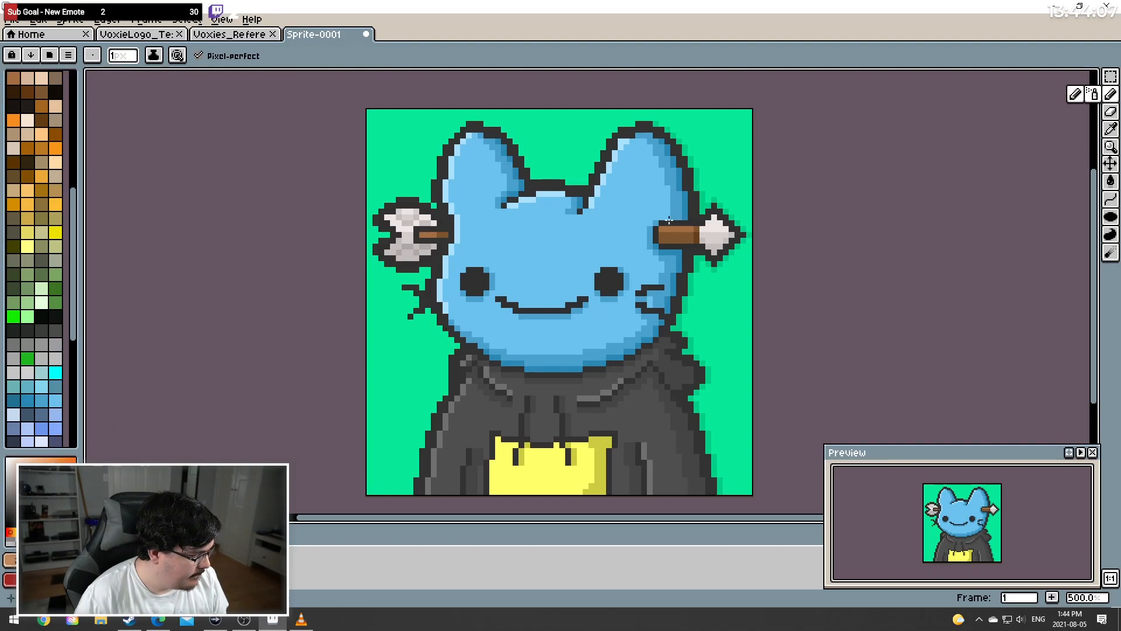
pyautogui.moveTo(663, 230); pyautogui.dragTo(673, 229)
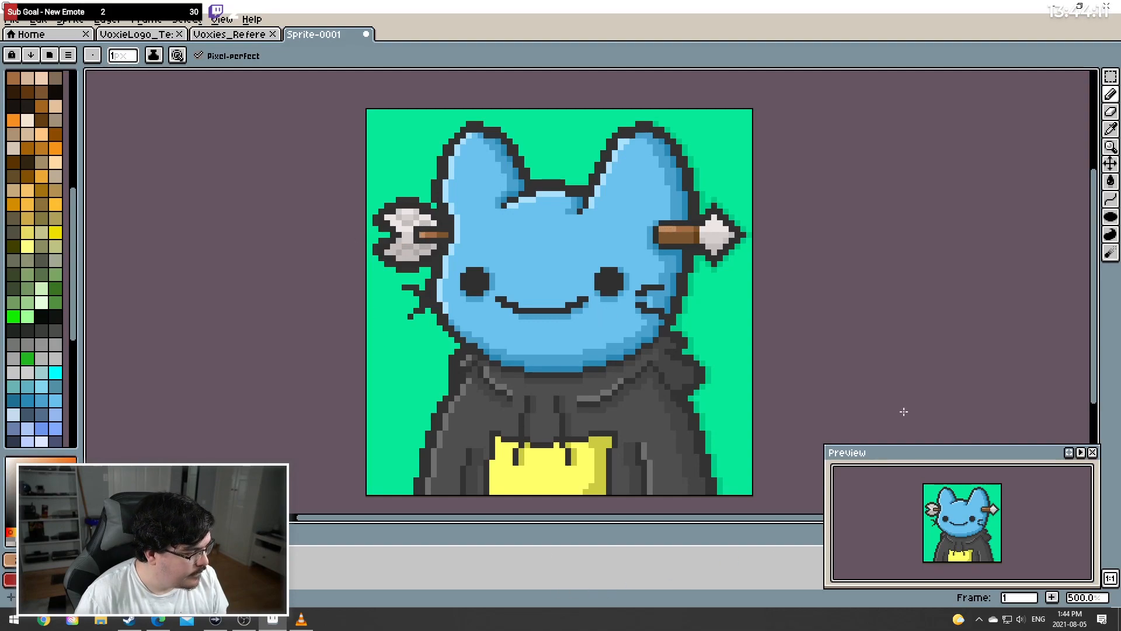
# Pick a near-white based on the arrow's light colour and paint highlights on the fletching and arrowhead
pyautogui.click(1110, 129)
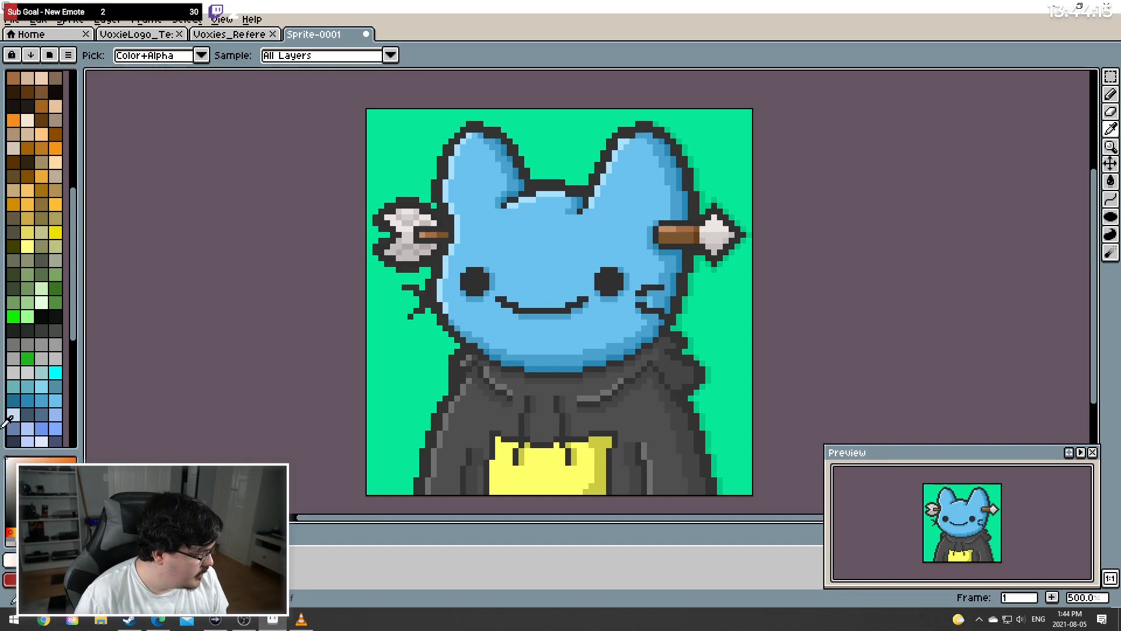
pyautogui.click(1110, 94)
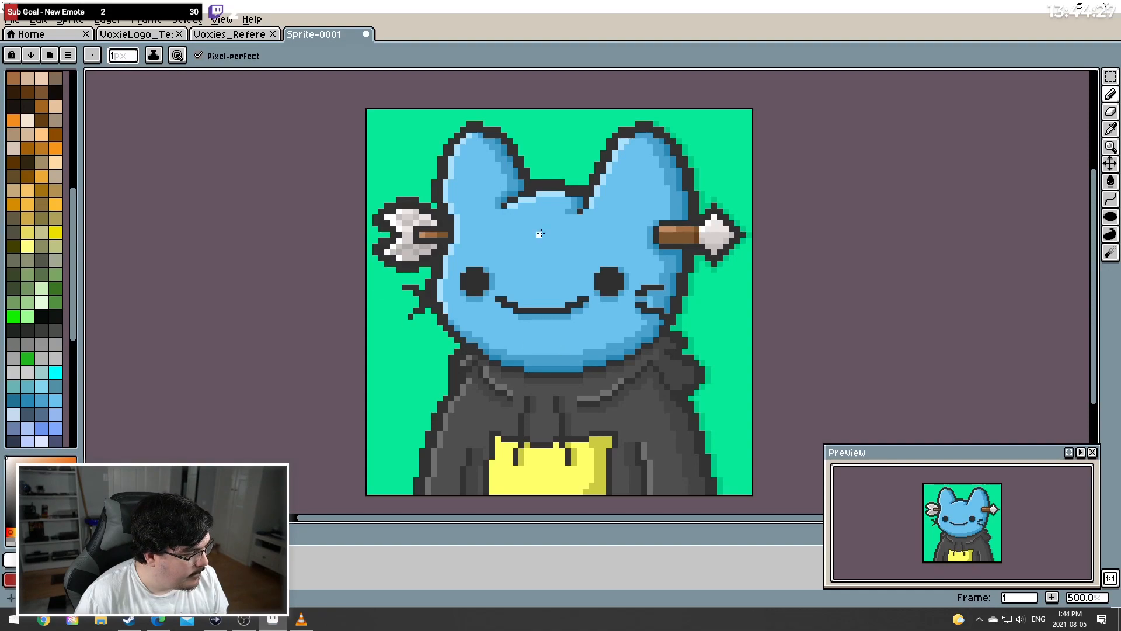
pyautogui.scroll(-1, 535, 228)
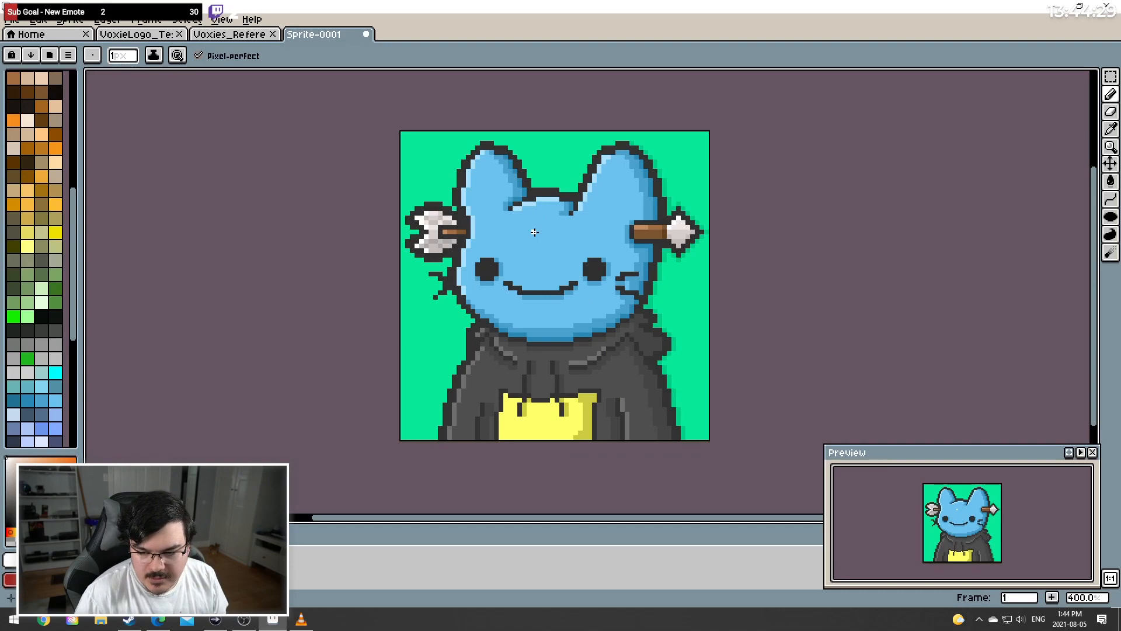
# Place the Cool Cat #917 reference page beside the pixel art in a smaller browser window, scrolled to show the cat picture for comparison
pyautogui.scroll(1, 637, 273)
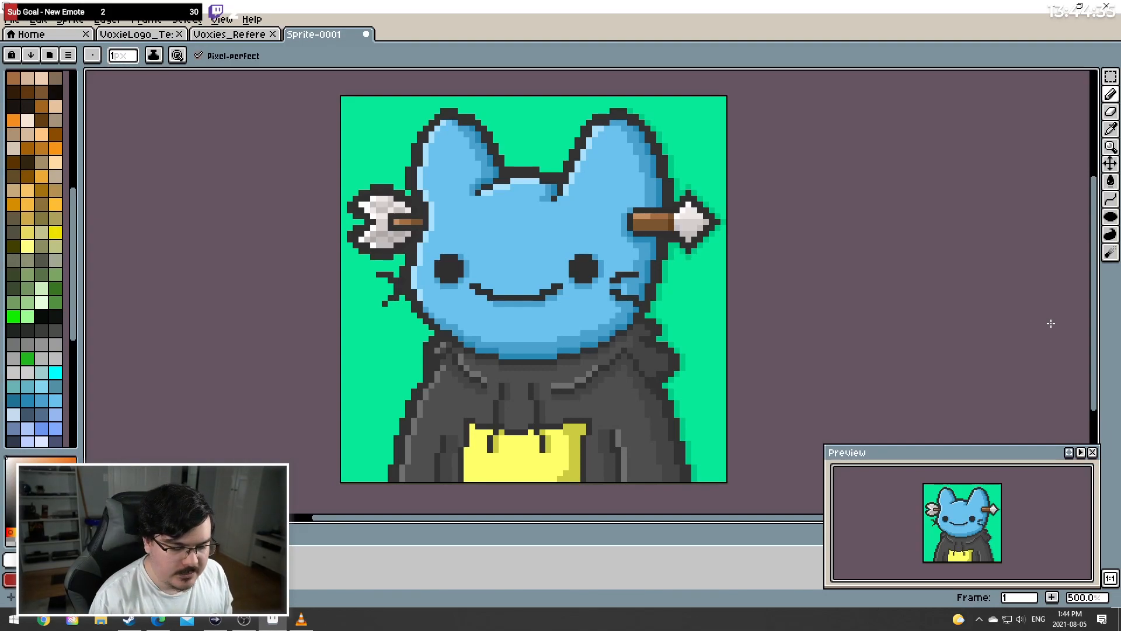
pyautogui.click(624, 257)
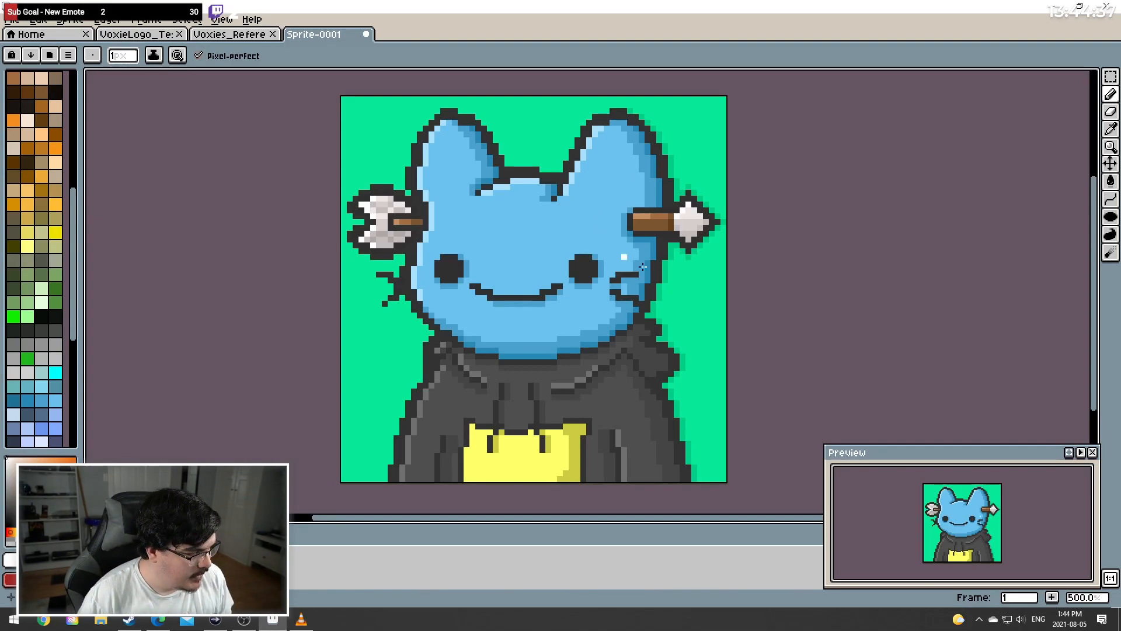
pyautogui.moveTo(383, 519); pyautogui.dragTo(503, 518)
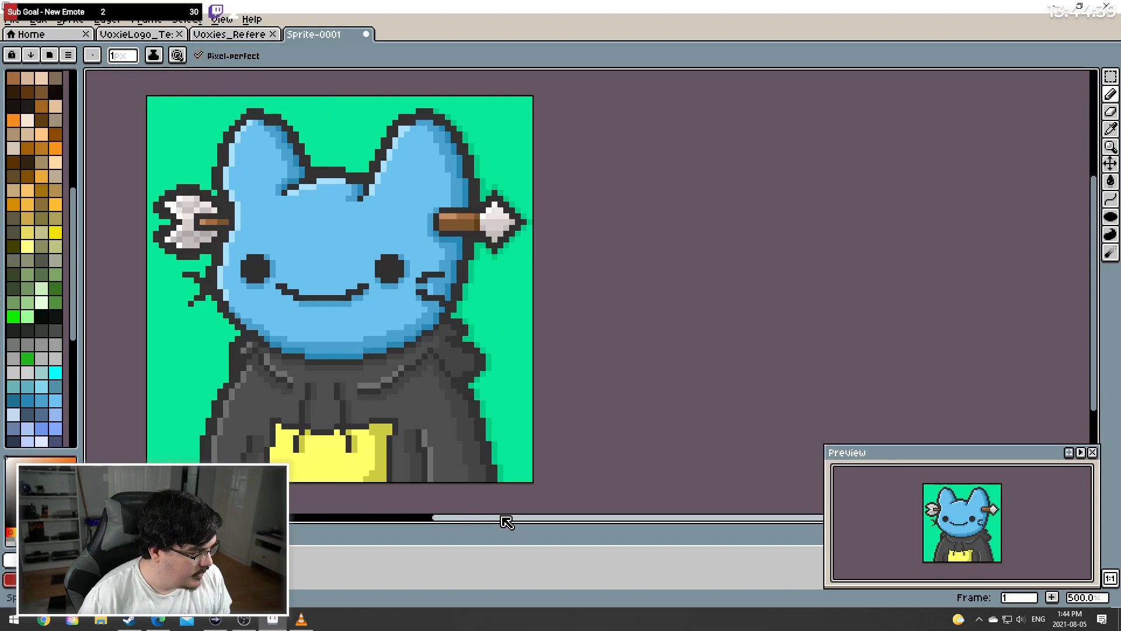
pyautogui.click(157, 622)
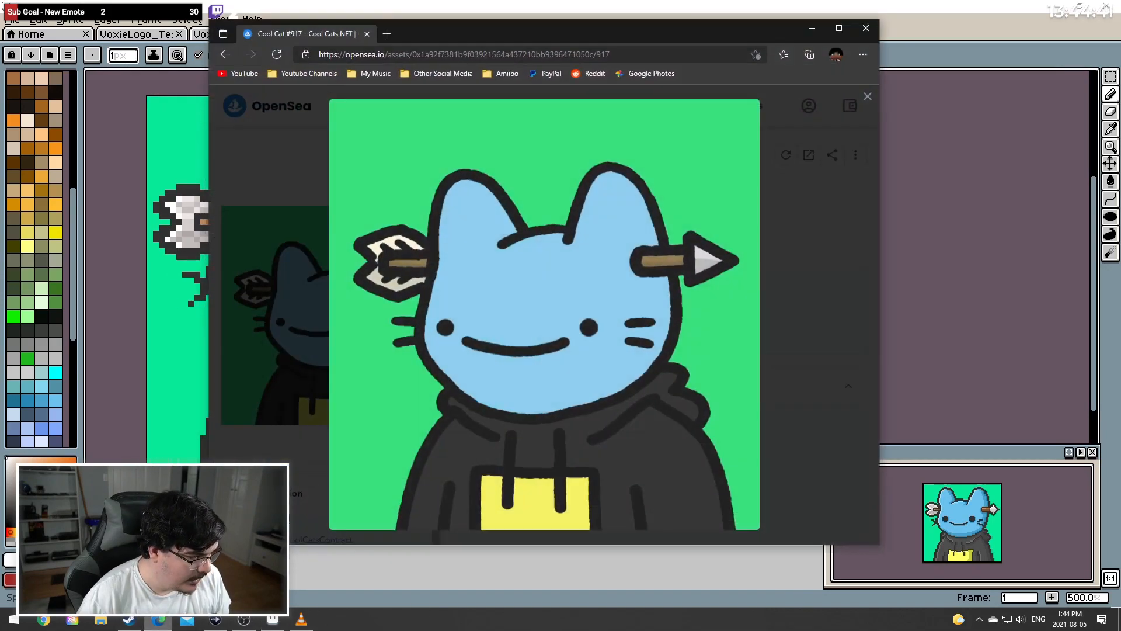
pyautogui.moveTo(544, 39); pyautogui.dragTo(744, 72)
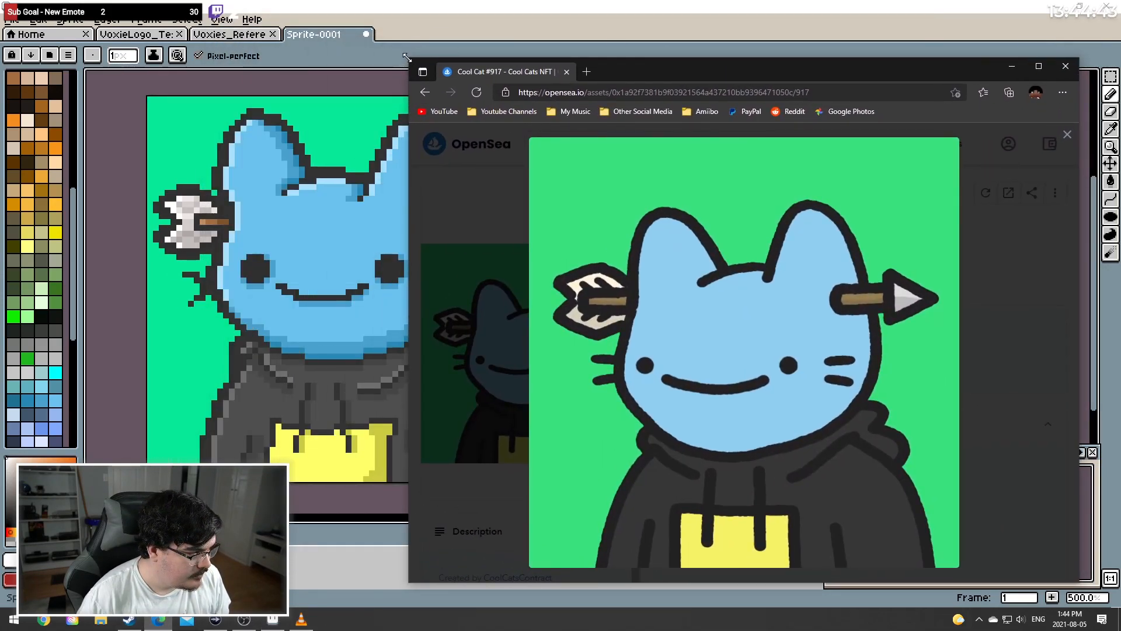
pyautogui.moveTo(407, 60); pyautogui.dragTo(564, 181)
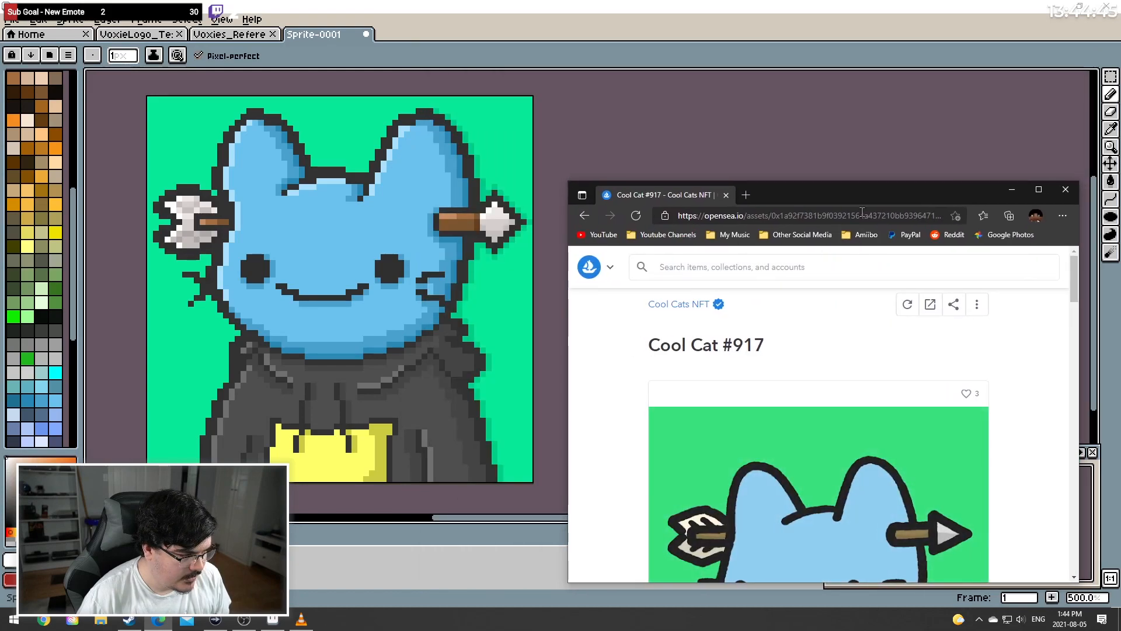
pyautogui.moveTo(839, 193); pyautogui.dragTo(820, 88)
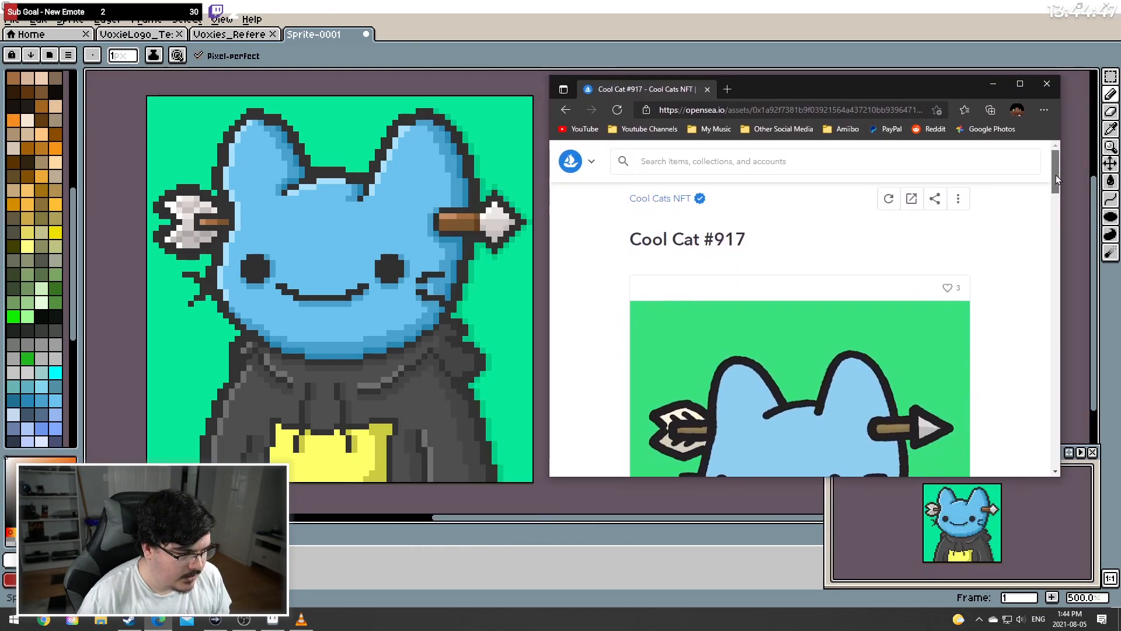
pyautogui.moveTo(1055, 174); pyautogui.dragTo(1047, 196)
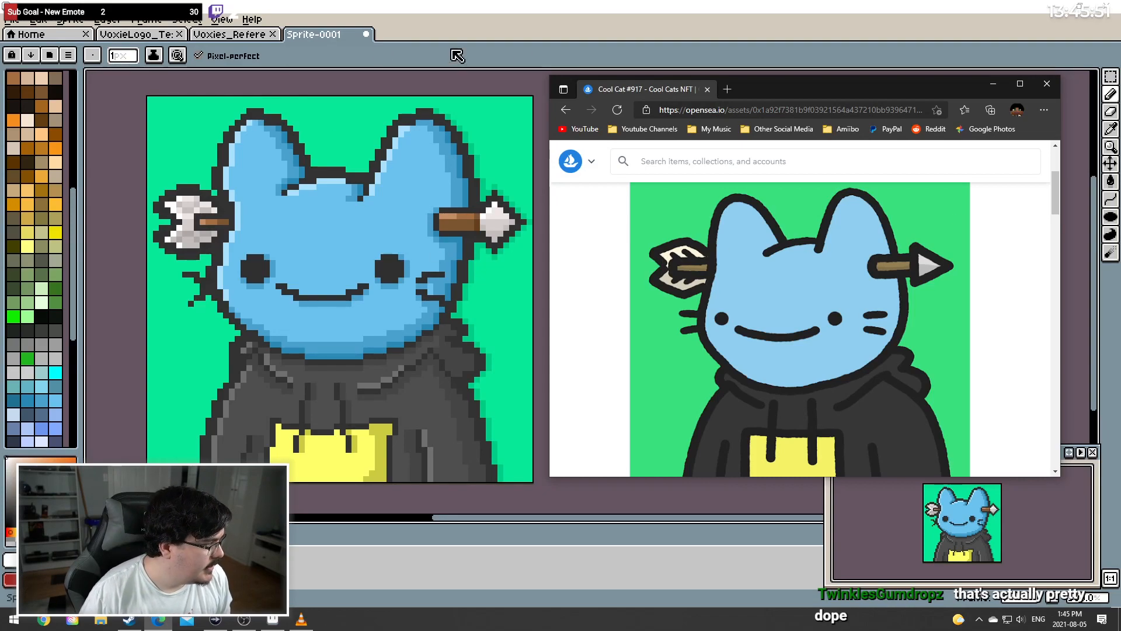
pyautogui.moveTo(834, 92); pyautogui.dragTo(813, 105)
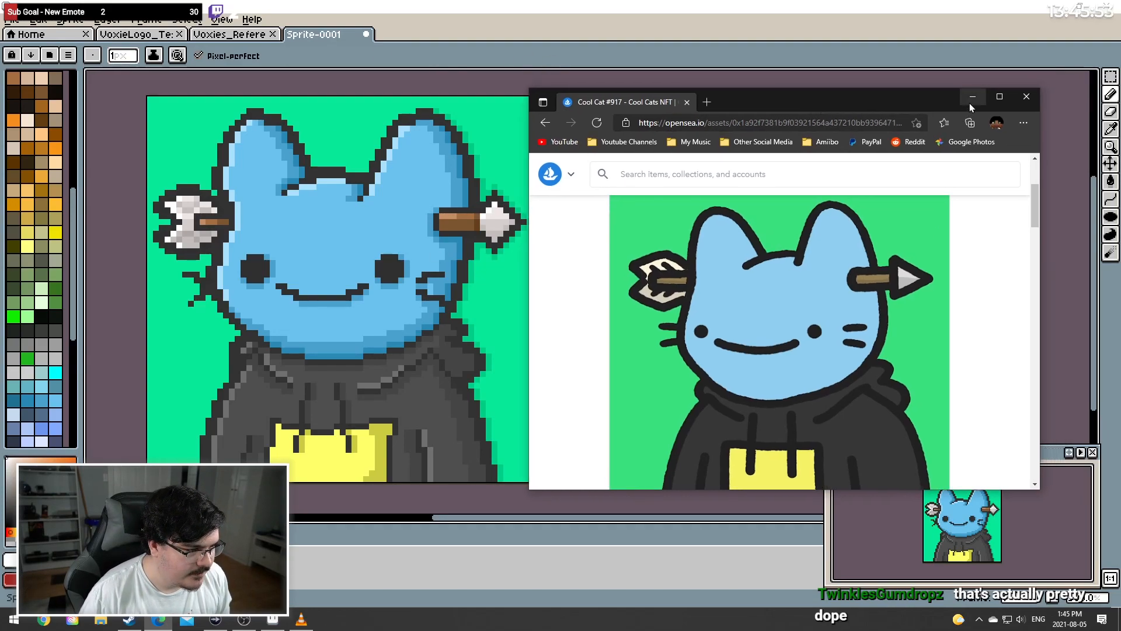
pyautogui.moveTo(891, 102); pyautogui.dragTo(909, 86)
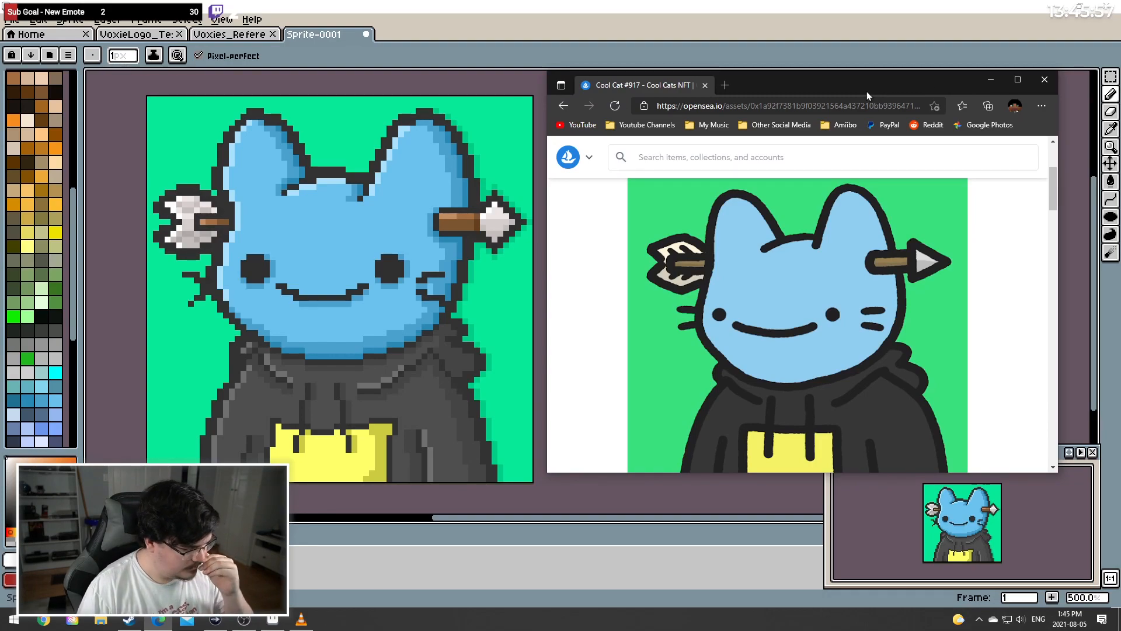
pyautogui.click(101, 620)
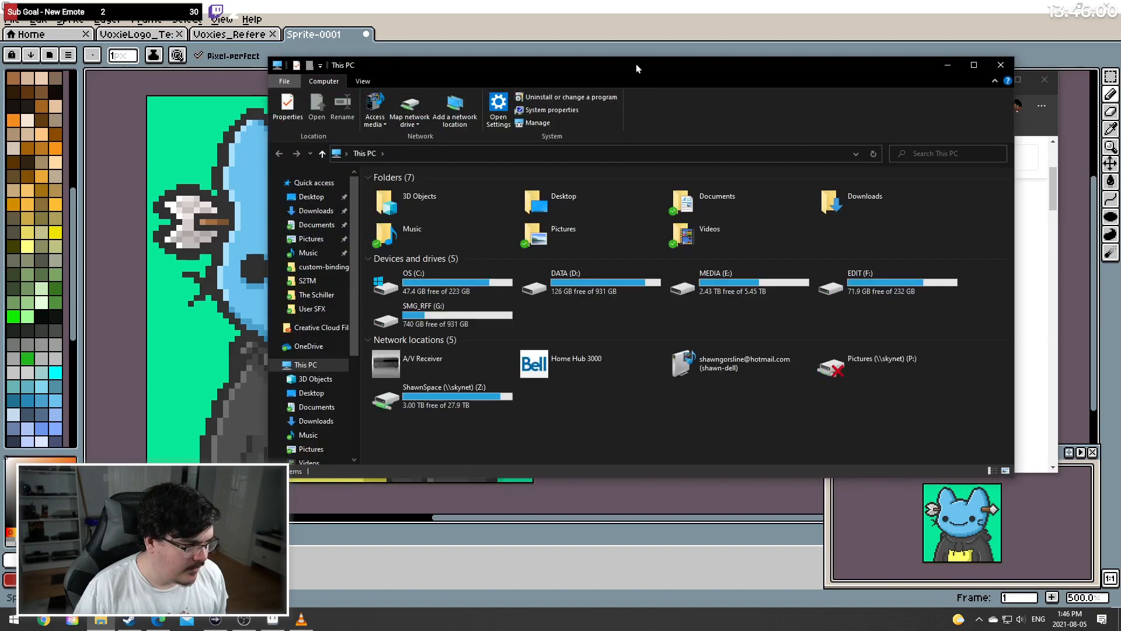
pyautogui.moveTo(636, 65); pyautogui.dragTo(1120, 146)
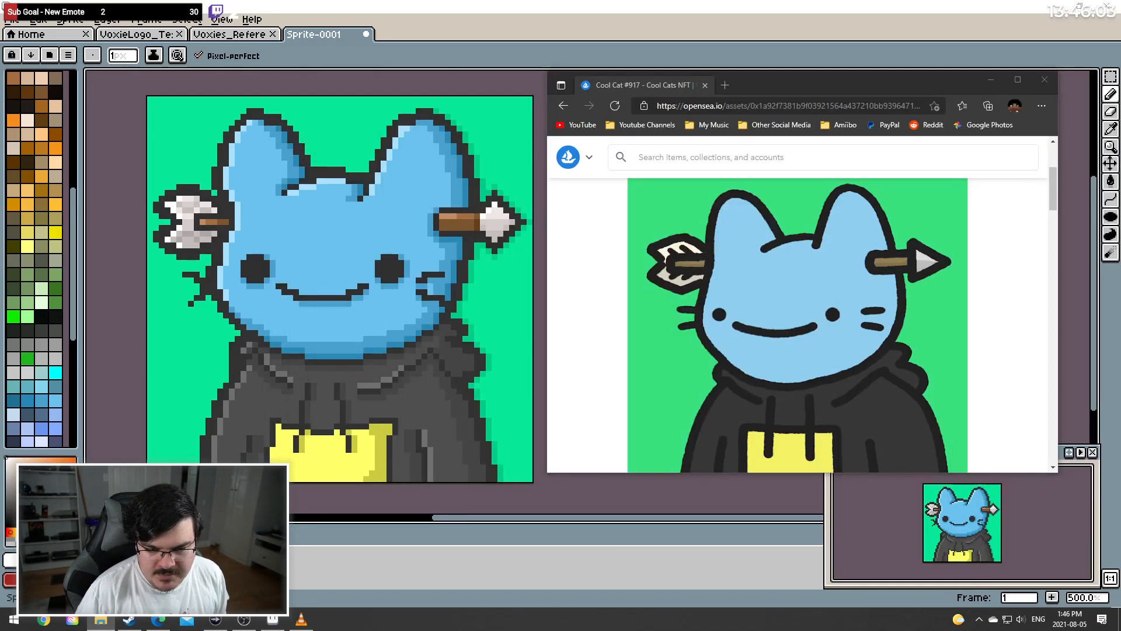
pyautogui.moveTo(1120, 75); pyautogui.dragTo(386, 65)
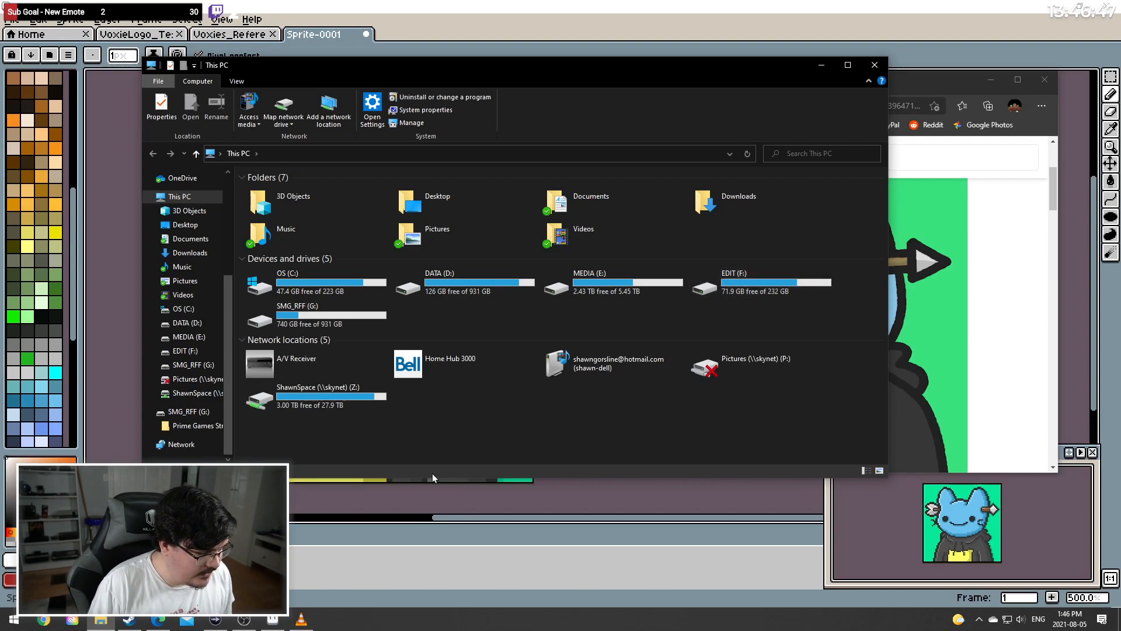
pyautogui.click(874, 65)
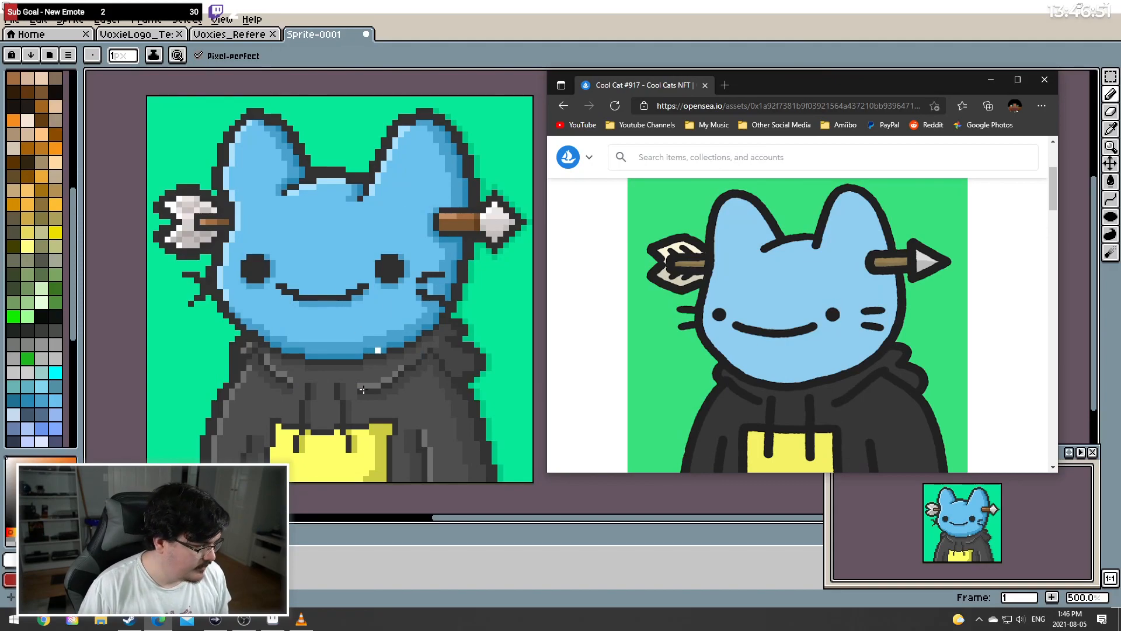
# Open a File Explorer window and move it onto the other monitor
pyautogui.click(631, 34)
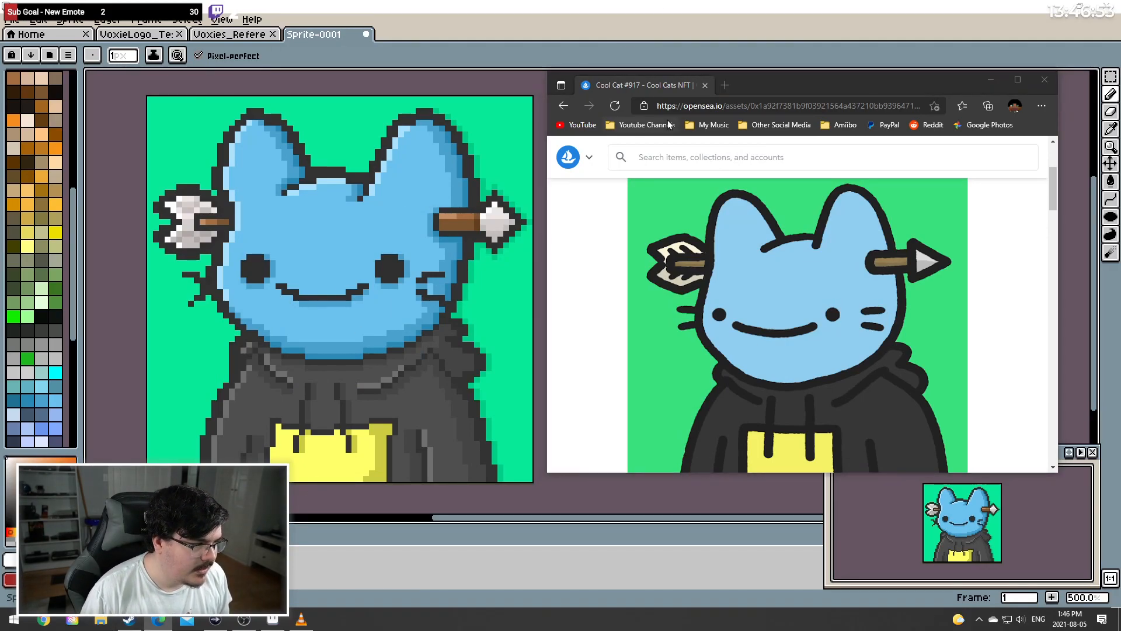
pyautogui.press('super+e')
pyautogui.moveTo(666, 65); pyautogui.dragTo(1120, 146)
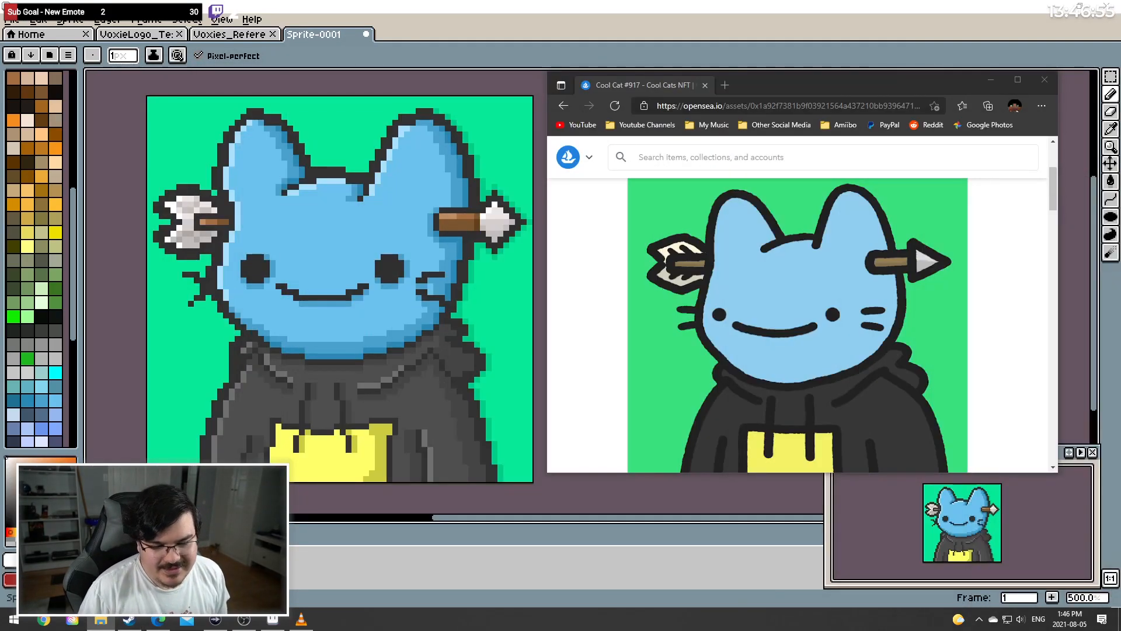
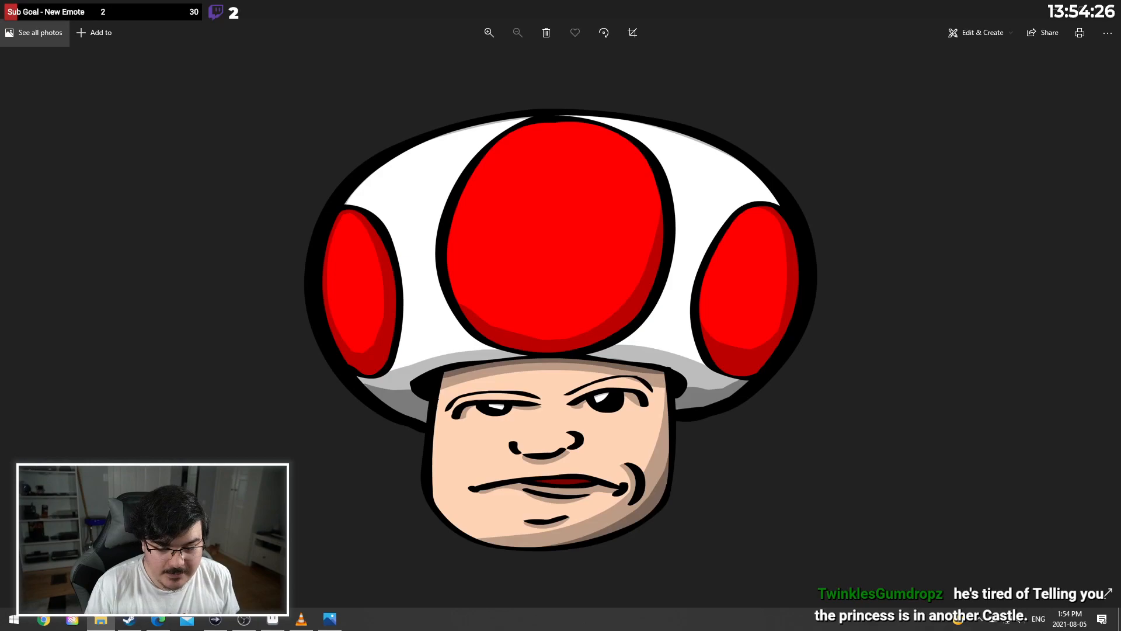
# Browse the saved artwork from the mushroom-head picture to the pixel skeleton with the dagger, and enlarge the skeleton
pyautogui.press('Right')
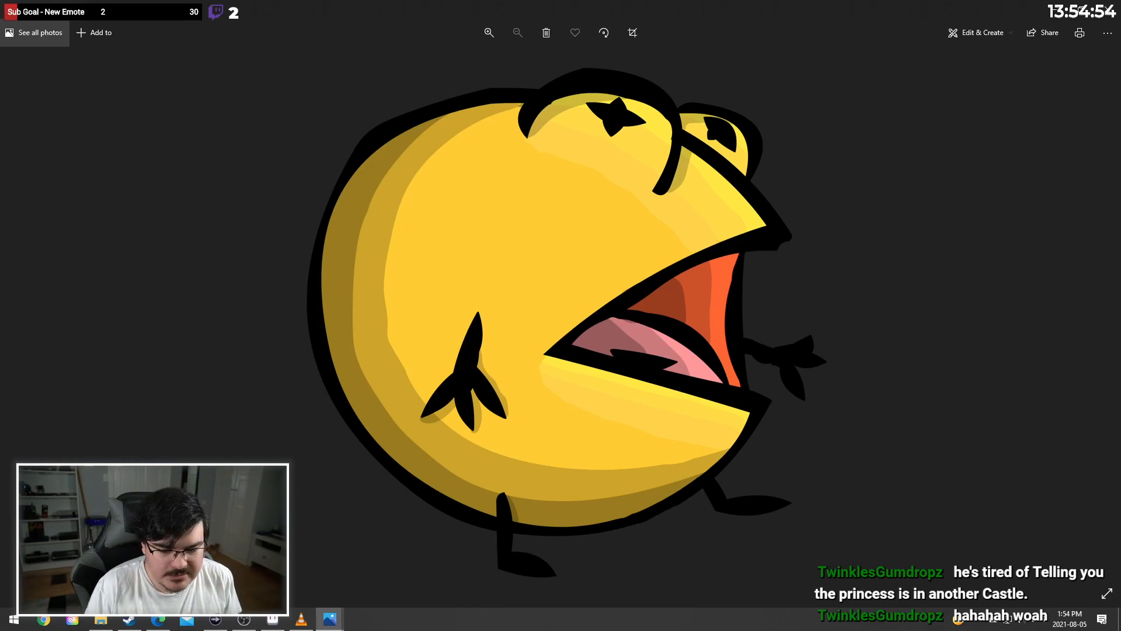
pyautogui.press('Right')
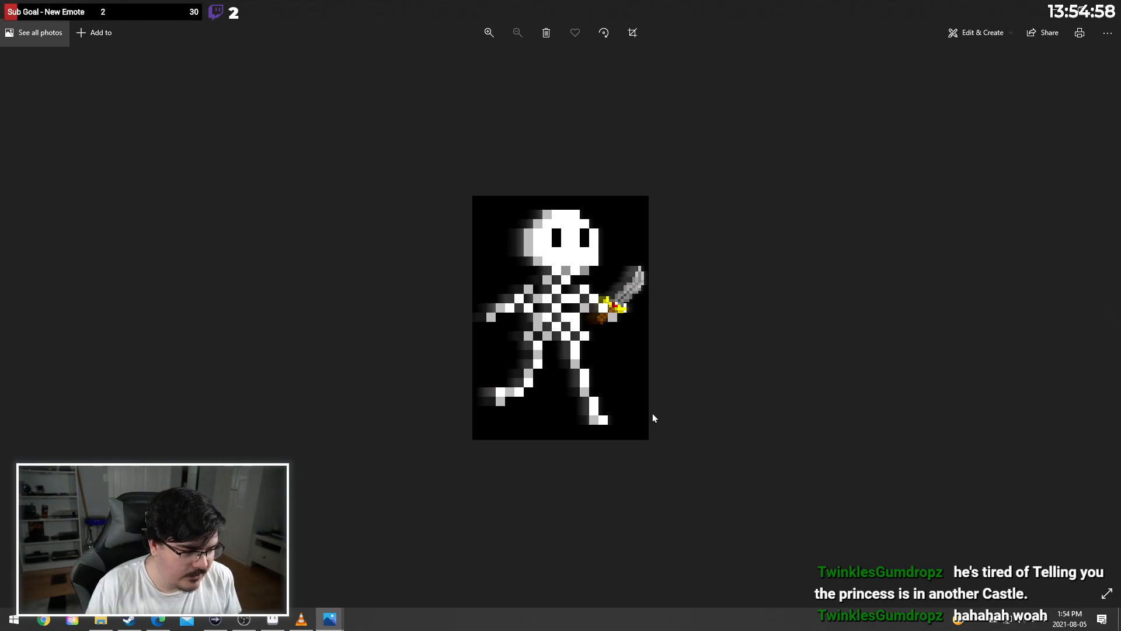
pyautogui.click(489, 31)
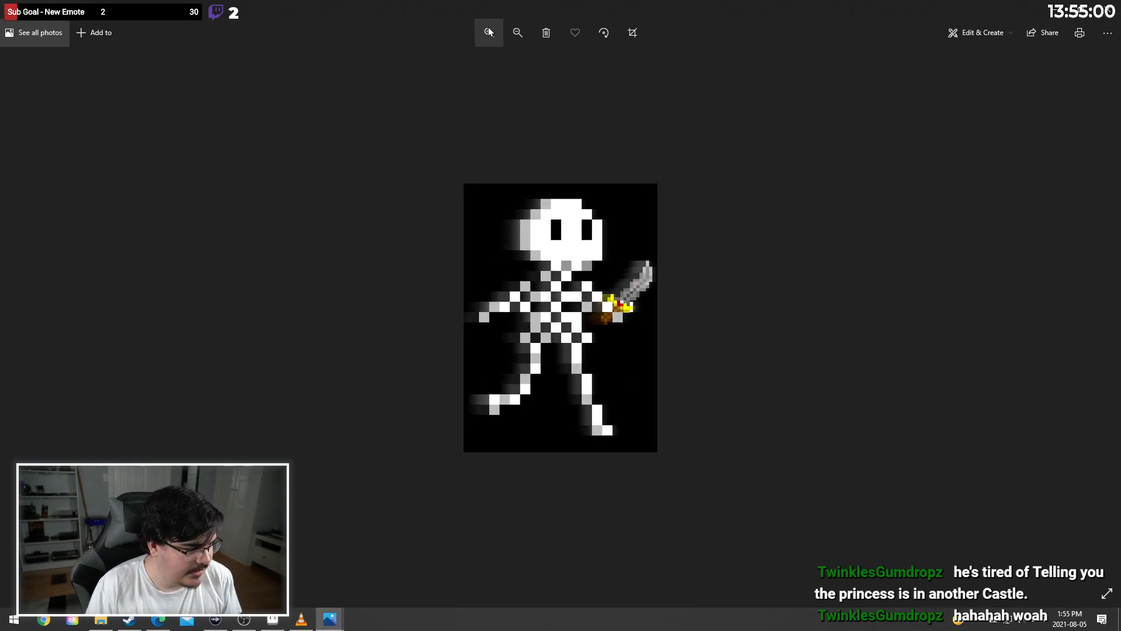
pyautogui.click(489, 32)
pyautogui.click(489, 31)
pyautogui.click(489, 32)
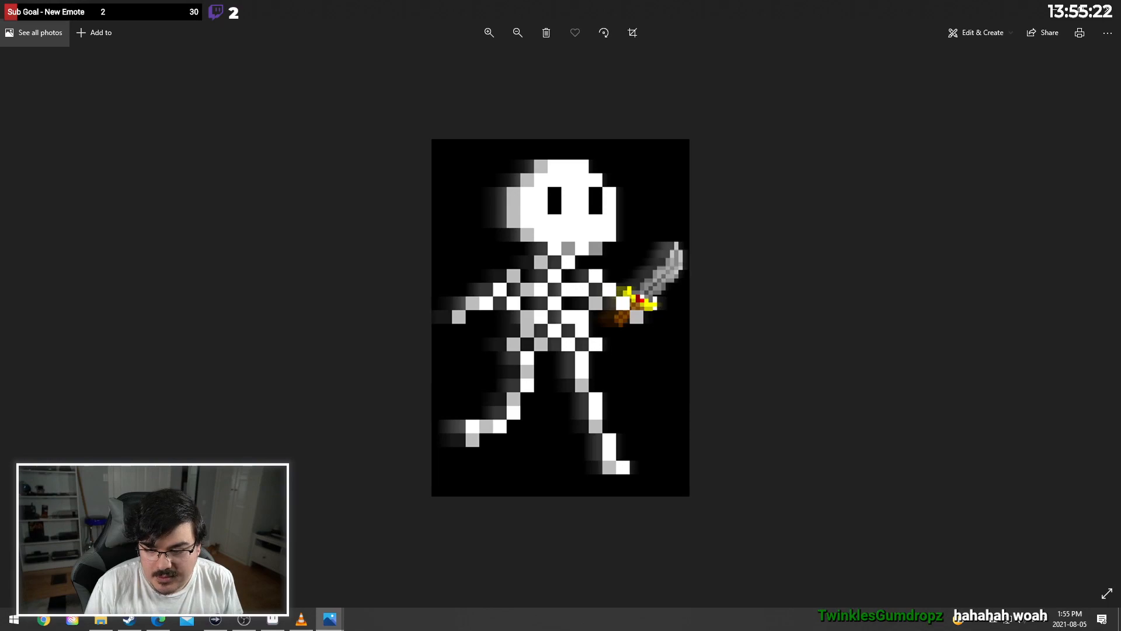
# View the drawing of the yellow-haired character in the green vest enlarged, and close all the open picture windows
pyautogui.press('Right')
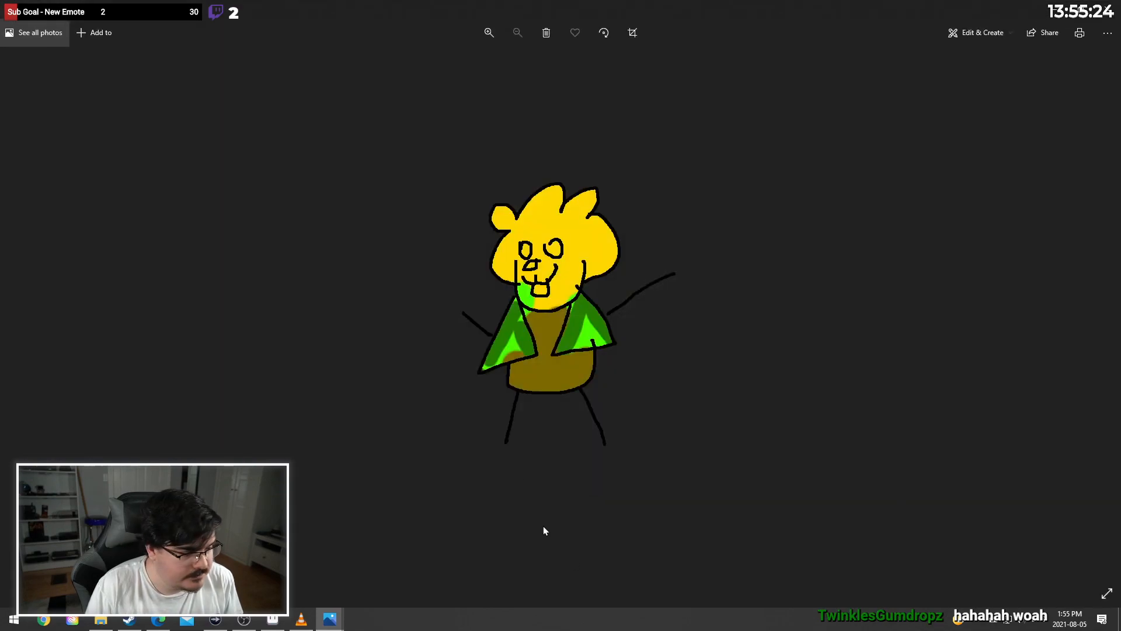
pyautogui.click(490, 31)
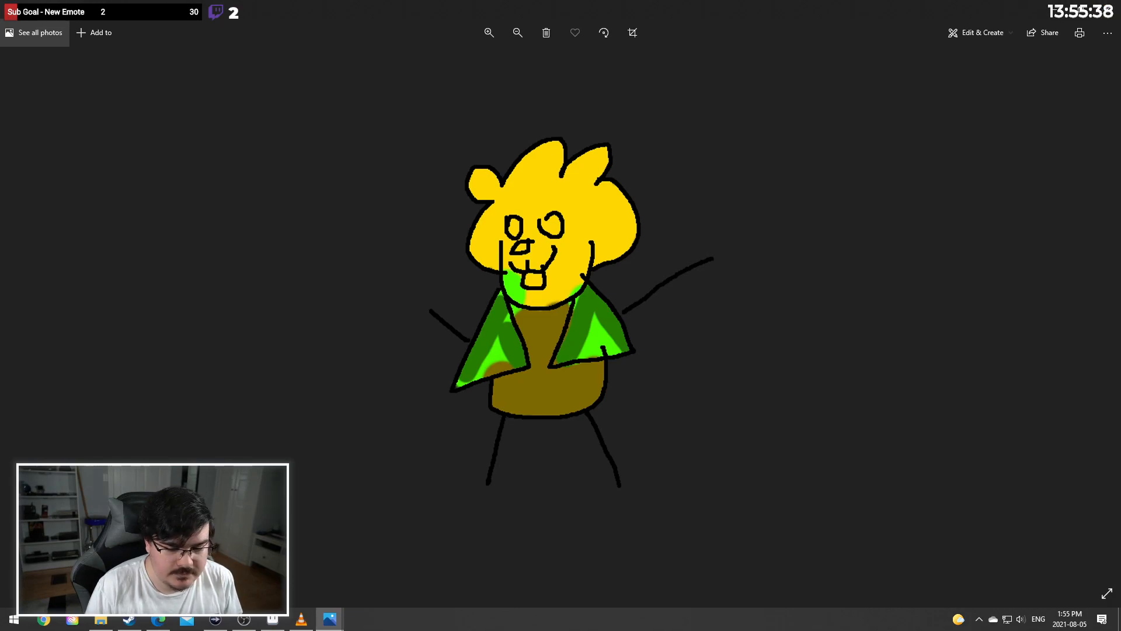
pyautogui.click(1117, 6)
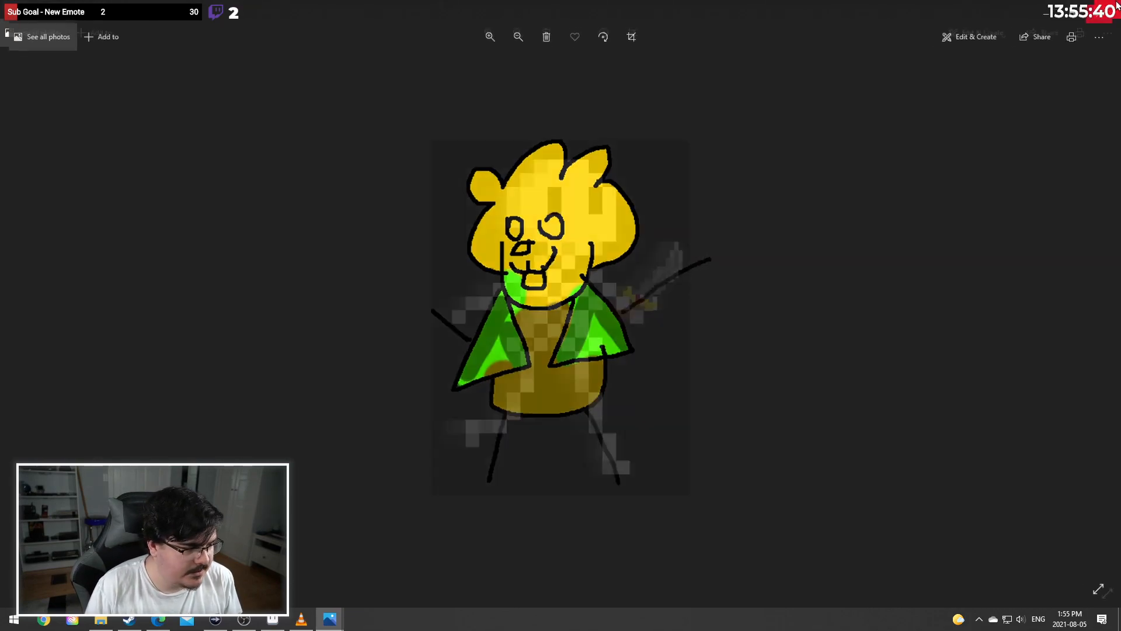
pyautogui.click(1109, 9)
pyautogui.click(1091, 12)
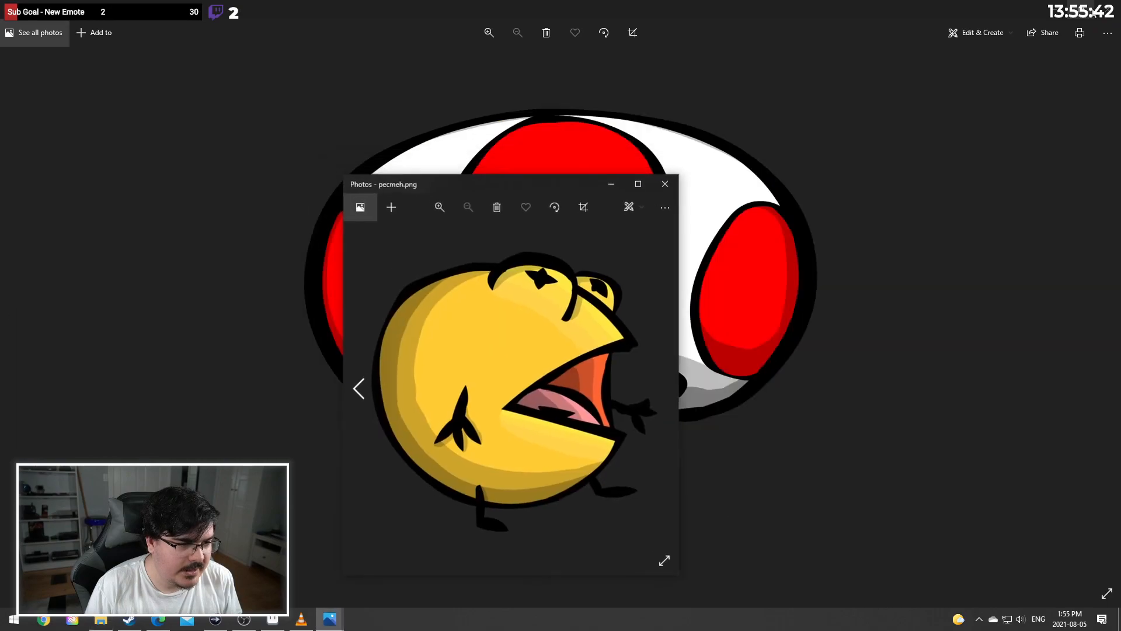
pyautogui.click(672, 187)
pyautogui.click(1108, 9)
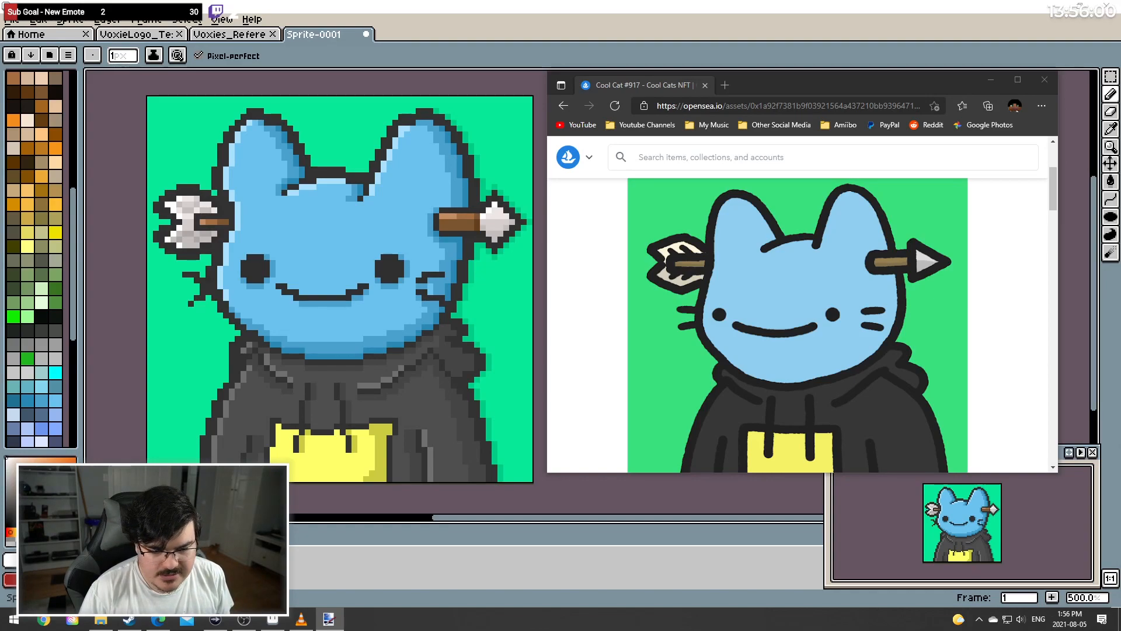
# Show the Link drawing in the paint editor, try a freehand brush stroke on Layer 3, undo it and close the drawing
pyautogui.moveTo(1120, 335)
pyautogui.mouseDown()
pyautogui.moveTo(1120, 325)
pyautogui.moveTo(649, 125)
pyautogui.moveTo(590, 2)
pyautogui.mouseUp()
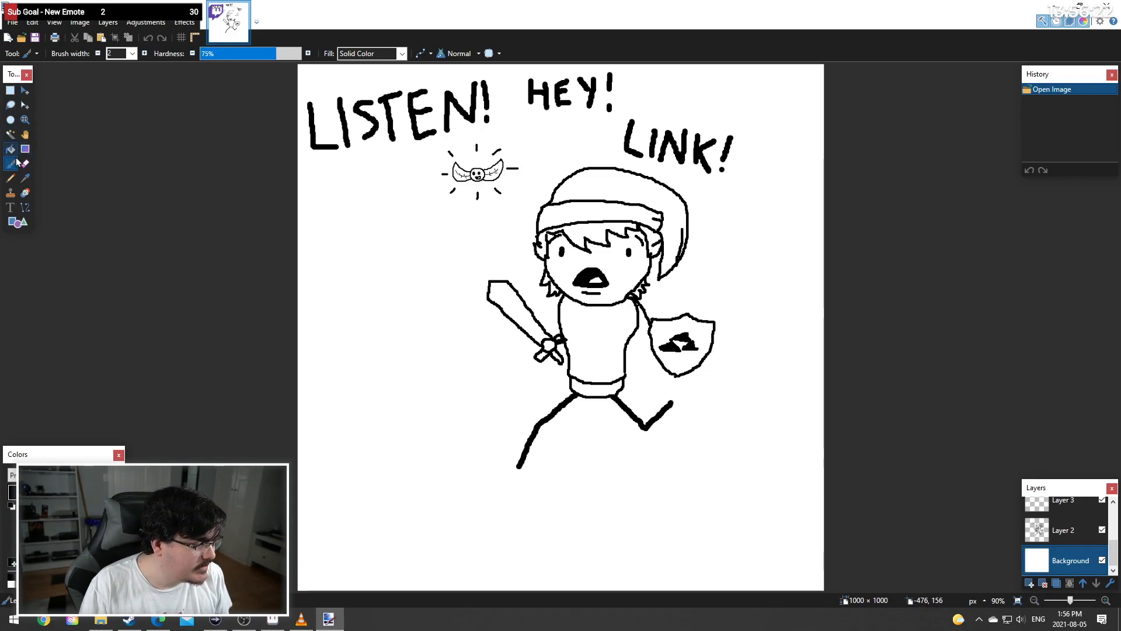
pyautogui.click(1064, 505)
pyautogui.moveTo(413, 296)
pyautogui.mouseDown()
pyautogui.moveTo(426, 406)
pyautogui.moveTo(478, 471)
pyautogui.moveTo(374, 419)
pyautogui.moveTo(335, 302)
pyautogui.moveTo(338, 239)
pyautogui.moveTo(404, 258)
pyautogui.moveTo(456, 306)
pyautogui.mouseUp()
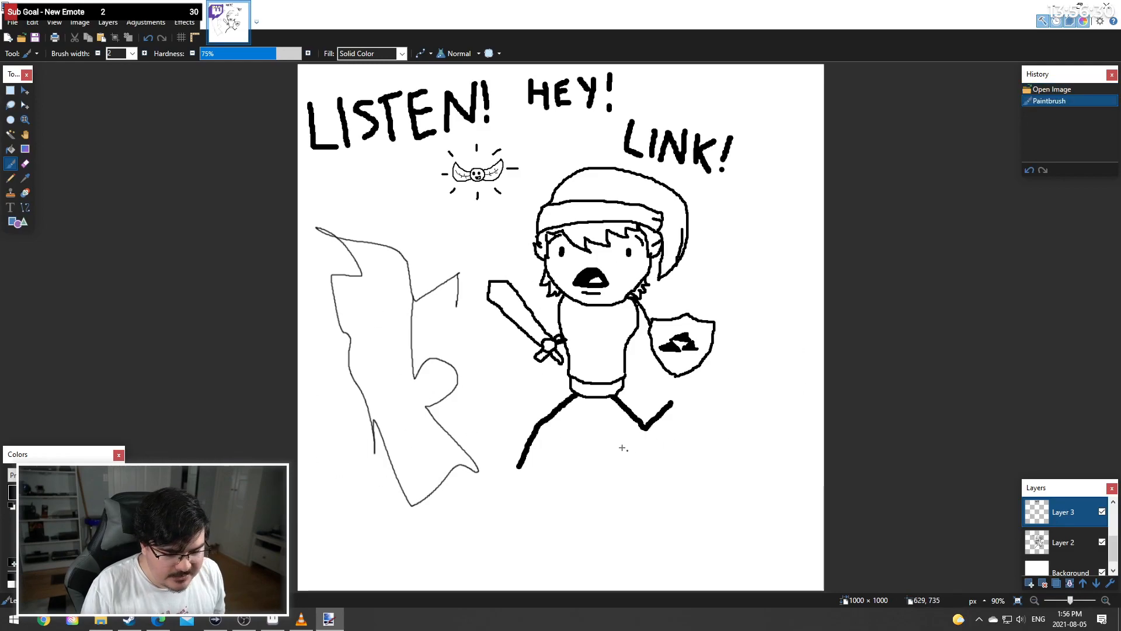
pyautogui.hotkey('ctrl', 'z')
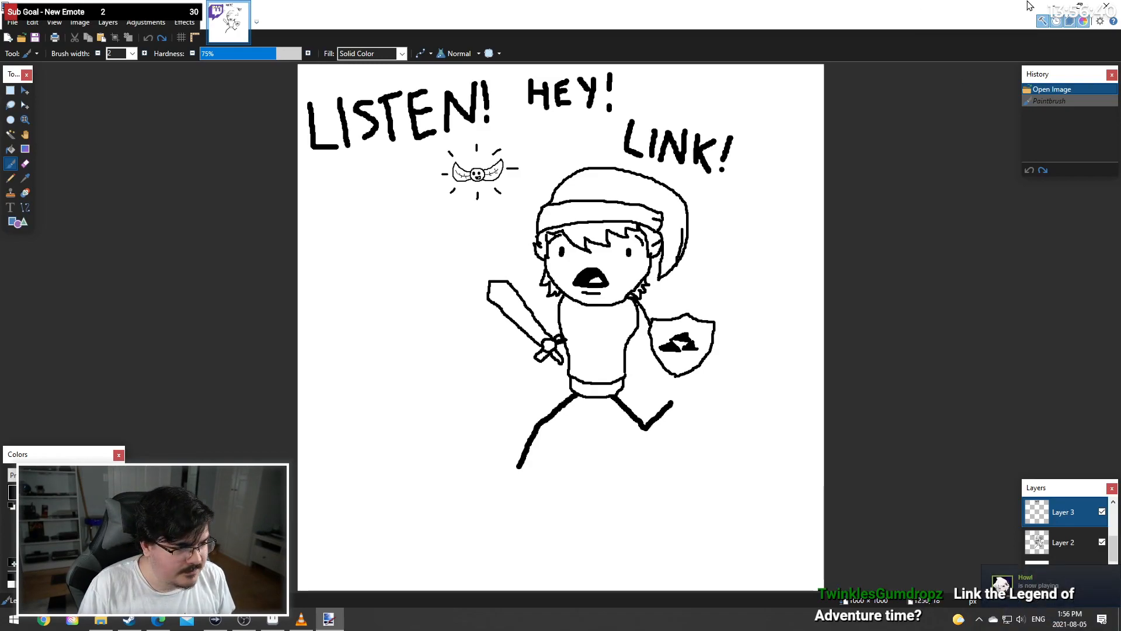
pyautogui.click(1106, 6)
pyautogui.click(588, 379)
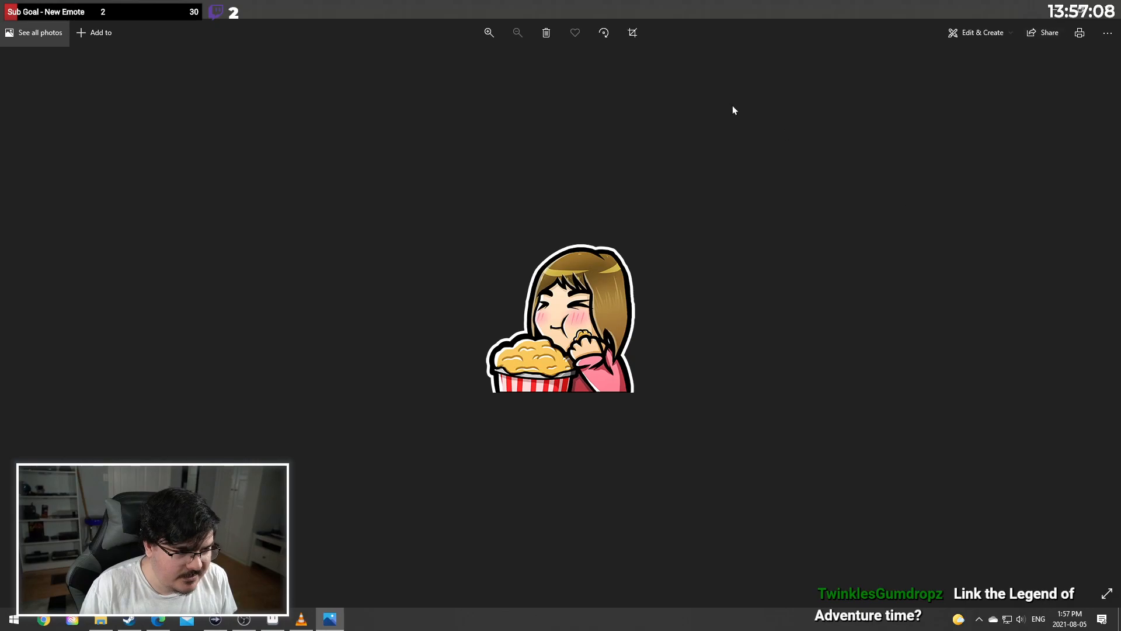
# Enlarge the emote of the girl eating popcorn, and close the picture
pyautogui.click(488, 33)
pyautogui.click(488, 38)
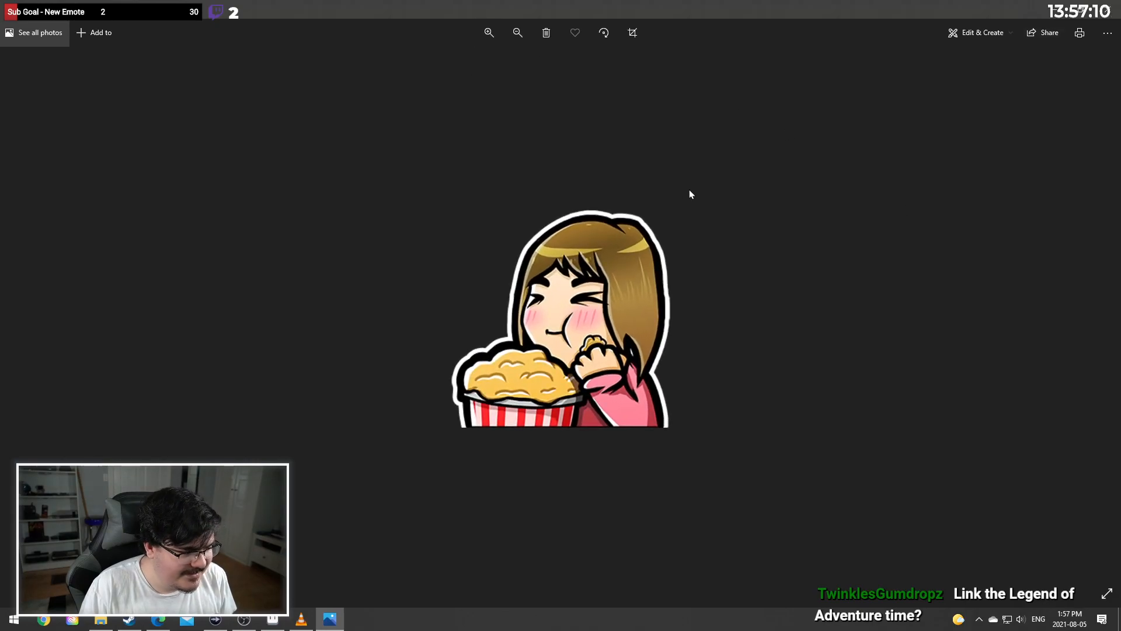
pyautogui.click(1107, 8)
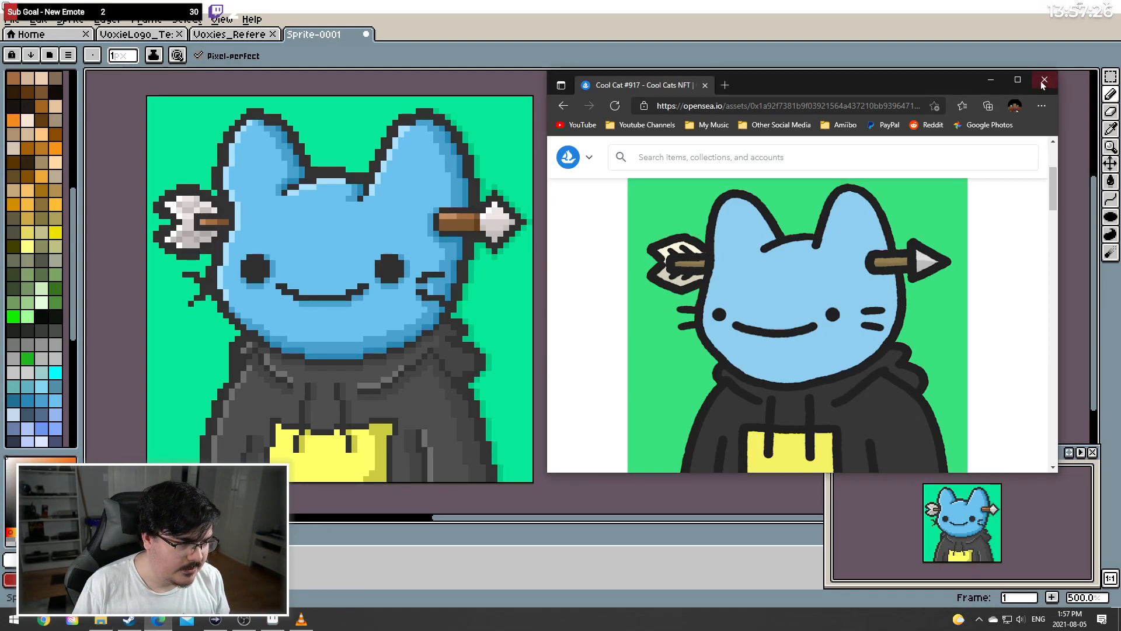
# Bring the Google Photos window with the pencil drawing of an eye in a keyhole onto the main screen
pyautogui.click(46, 620)
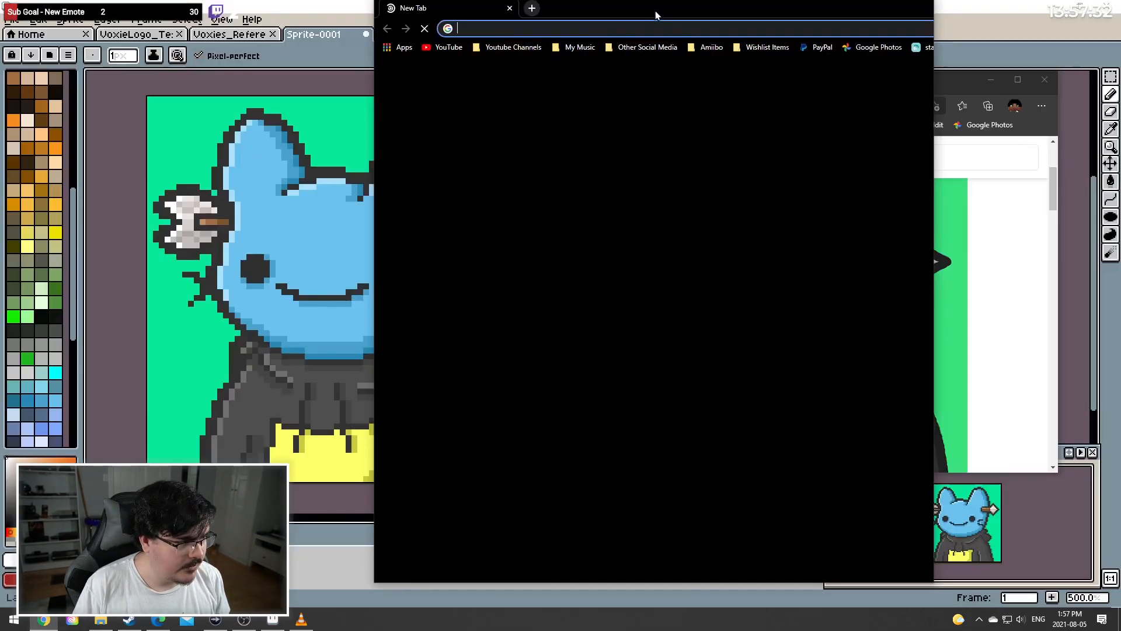
pyautogui.click(920, 8)
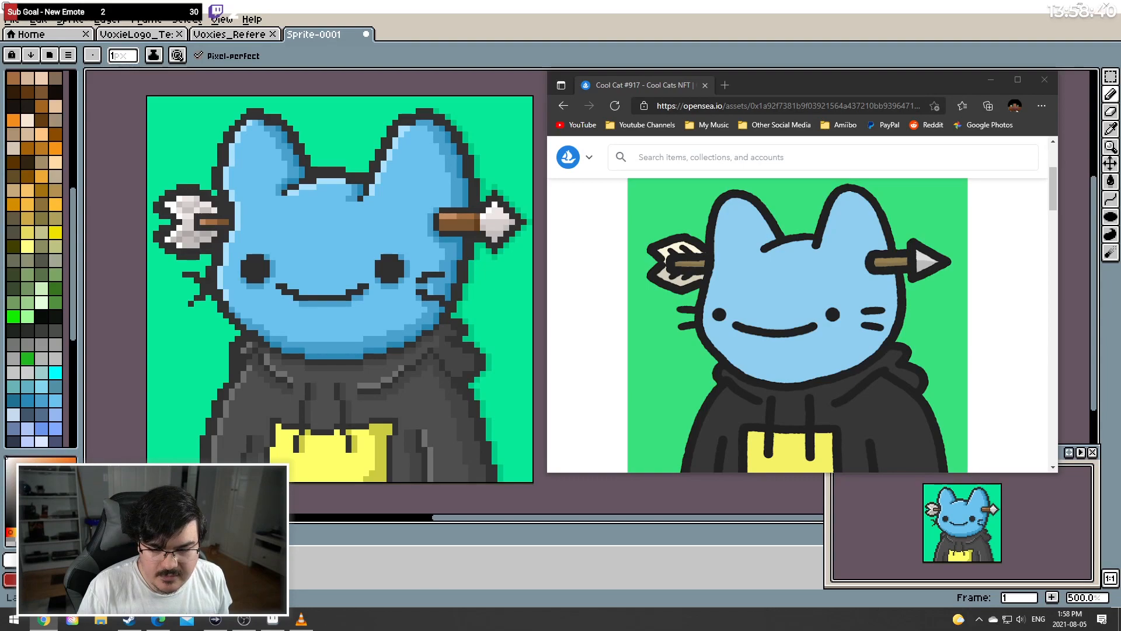
pyautogui.moveTo(1120, 225); pyautogui.dragTo(573, 2)
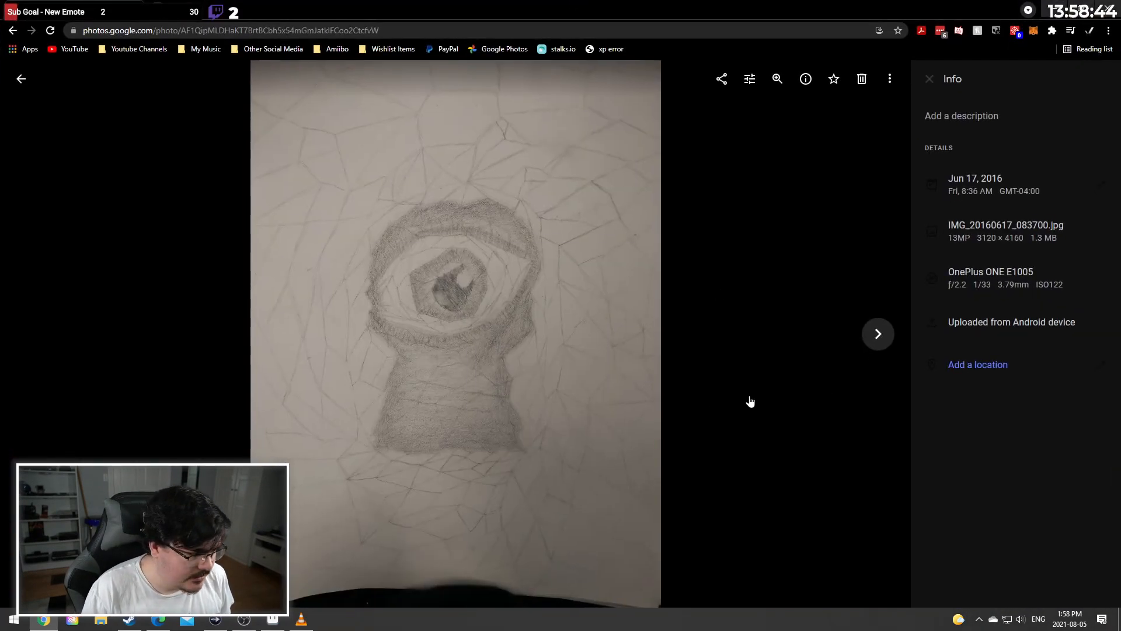
# Browse forward through the photographed sketches from the eye in the keyhole to the patterned Pikachu drawing
pyautogui.click(877, 334)
pyautogui.click(877, 334)
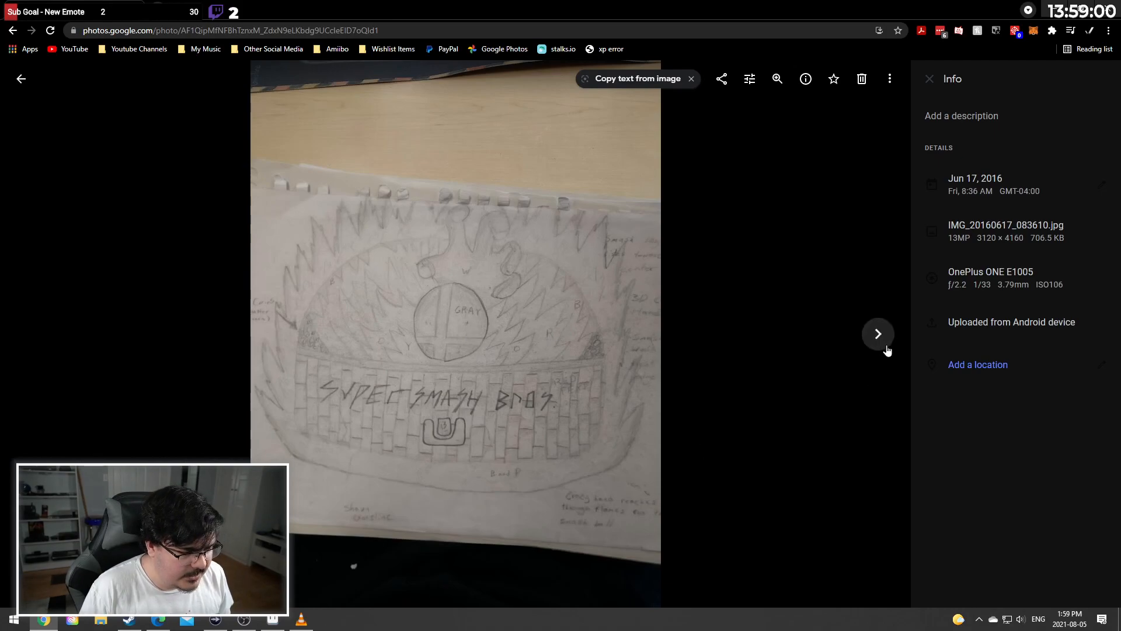
pyautogui.click(884, 339)
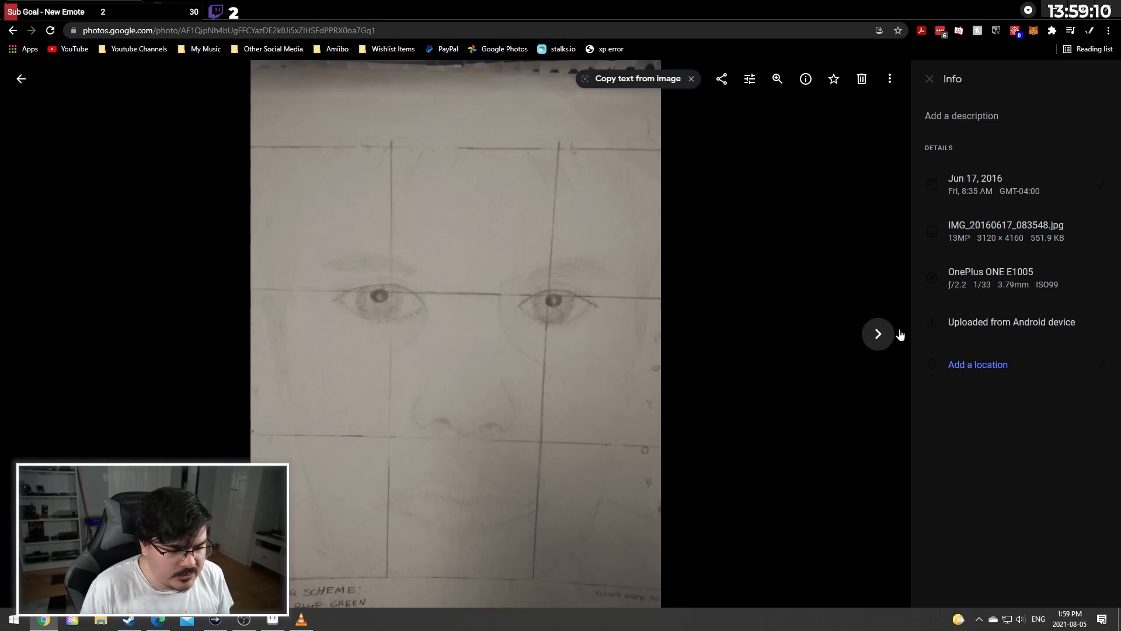
pyautogui.click(877, 336)
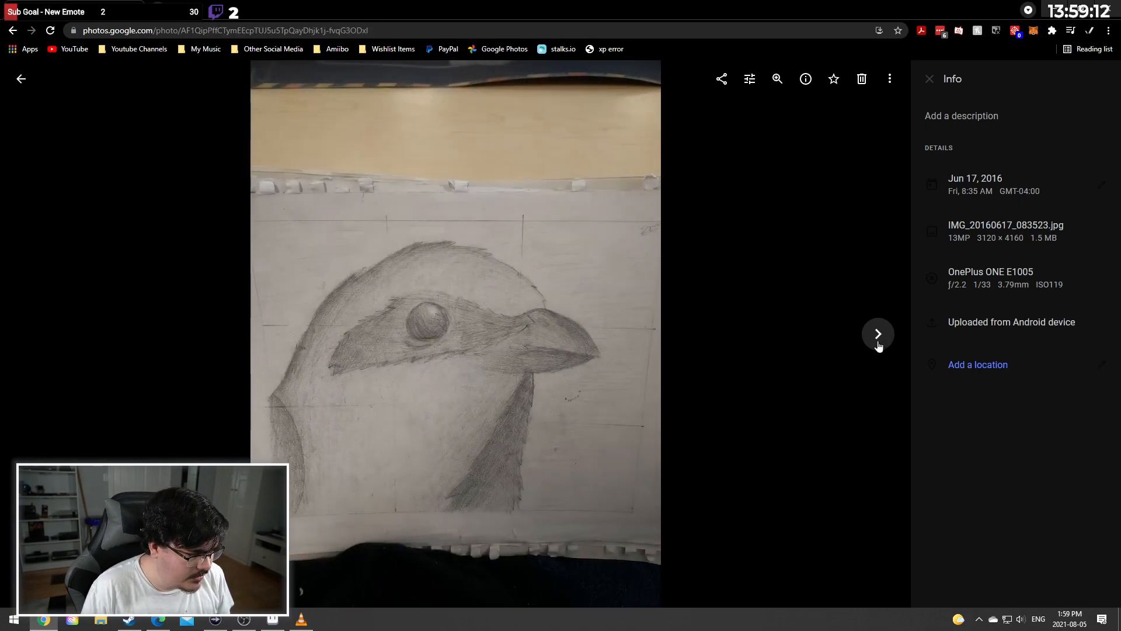
pyautogui.click(875, 348)
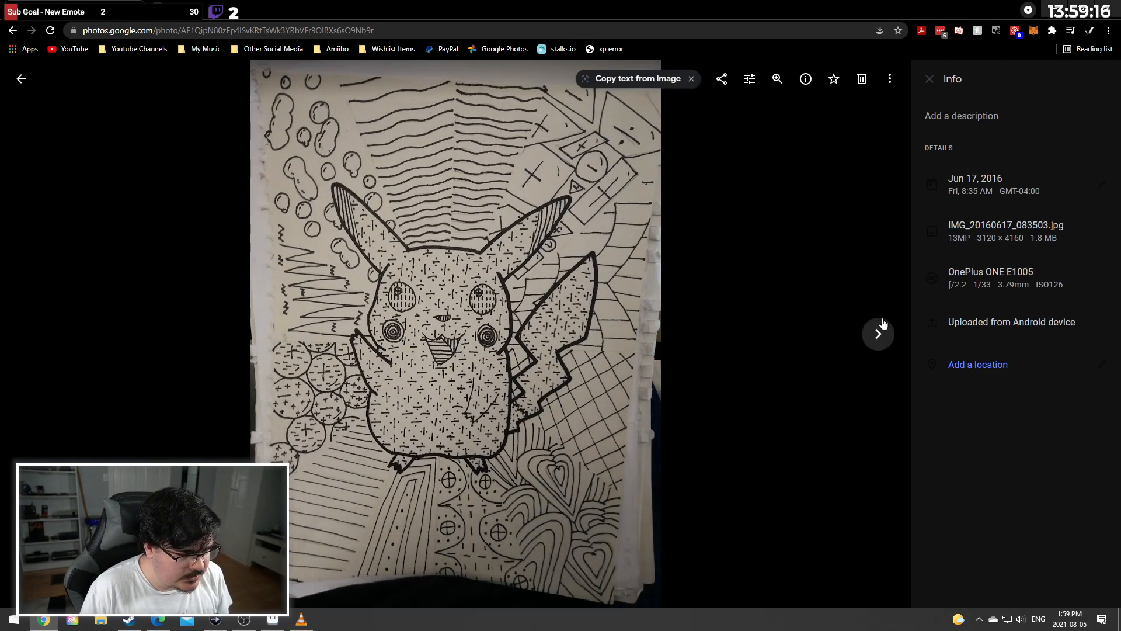
# View the coloured eye and the two perspective cube drawings, ending on the pencil drawing of the full-length bird
pyautogui.click(878, 333)
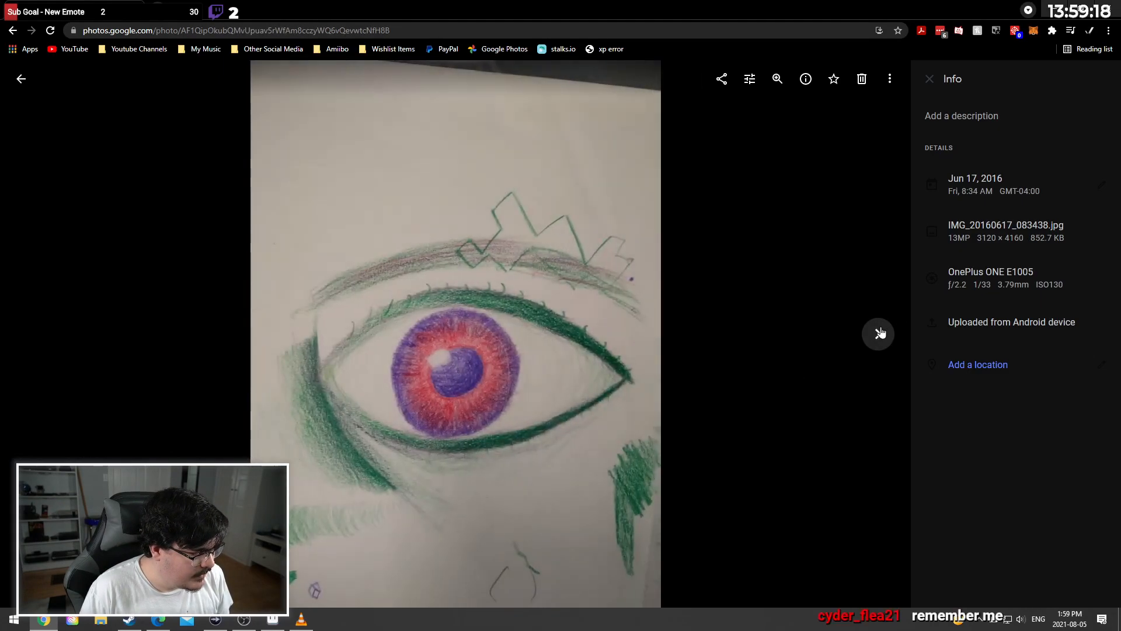
pyautogui.click(878, 333)
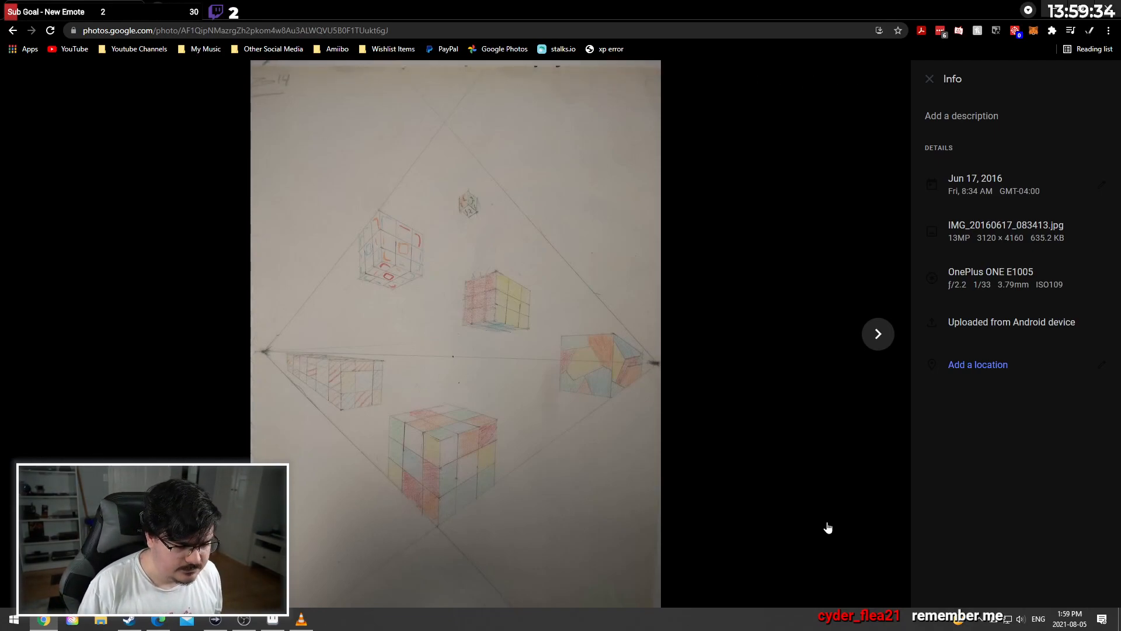
pyautogui.click(879, 335)
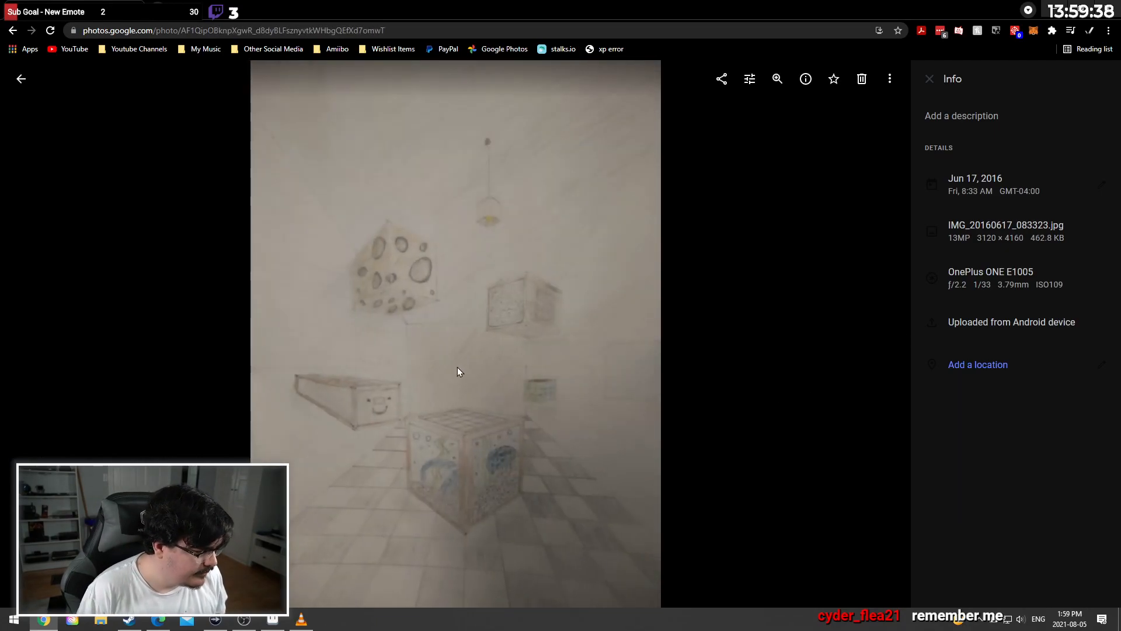
pyautogui.click(880, 336)
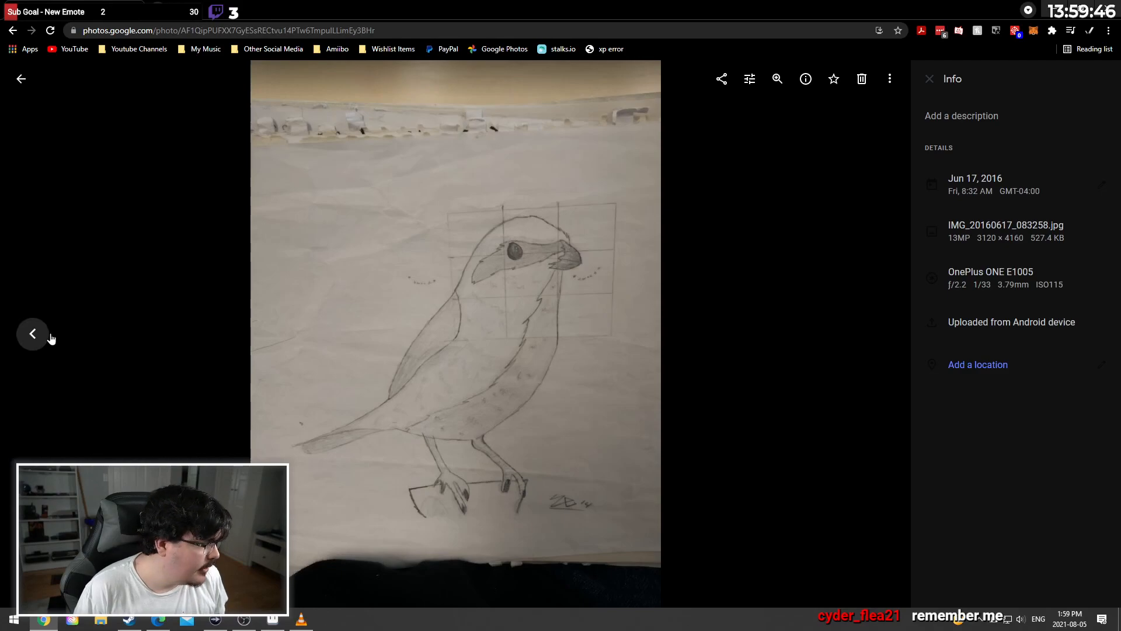
# Go back through the photos to revisit the Pikachu and perspective cube drawings, ending on the gridded face sketch
pyautogui.click(51, 337)
pyautogui.click(50, 338)
pyautogui.click(51, 337)
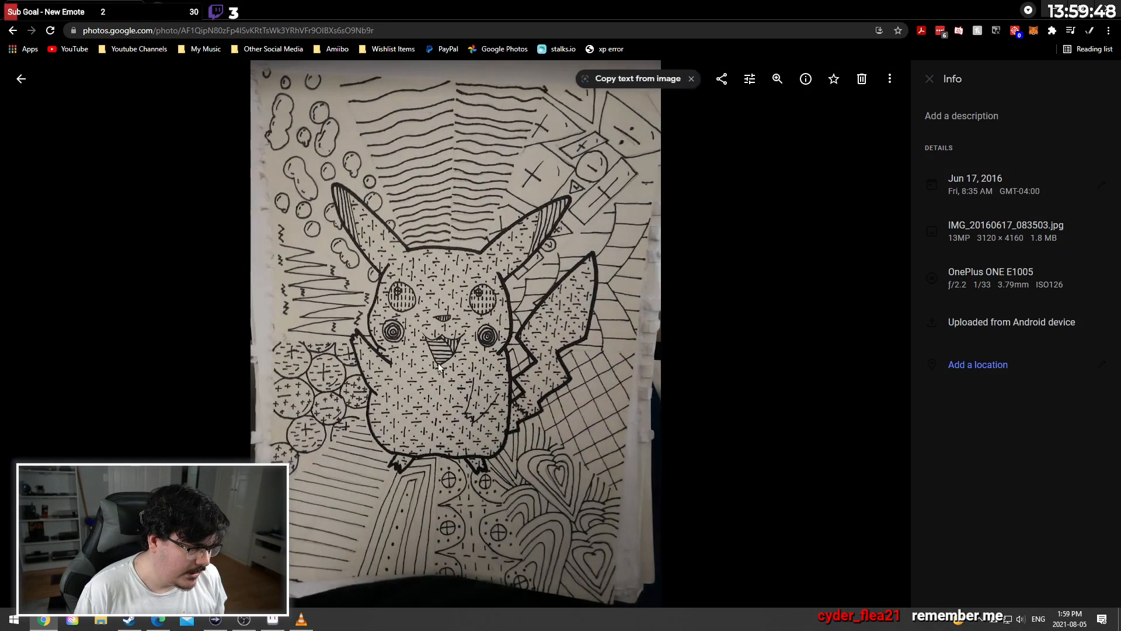
pyautogui.click(878, 336)
pyautogui.click(878, 336)
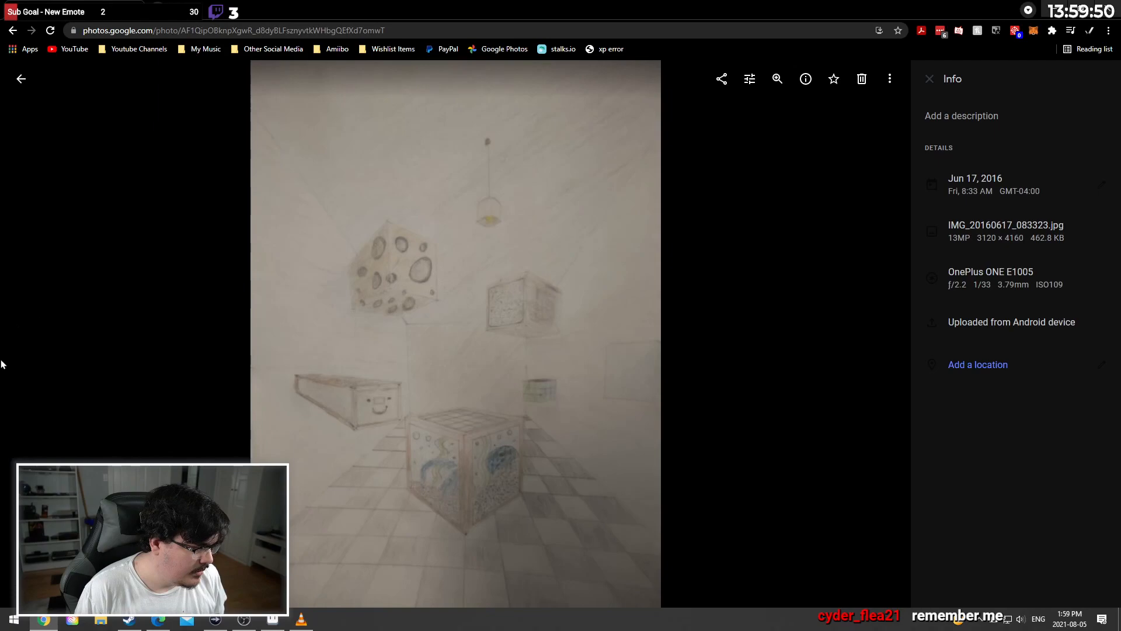
pyautogui.click(29, 339)
pyautogui.click(29, 338)
pyautogui.click(30, 339)
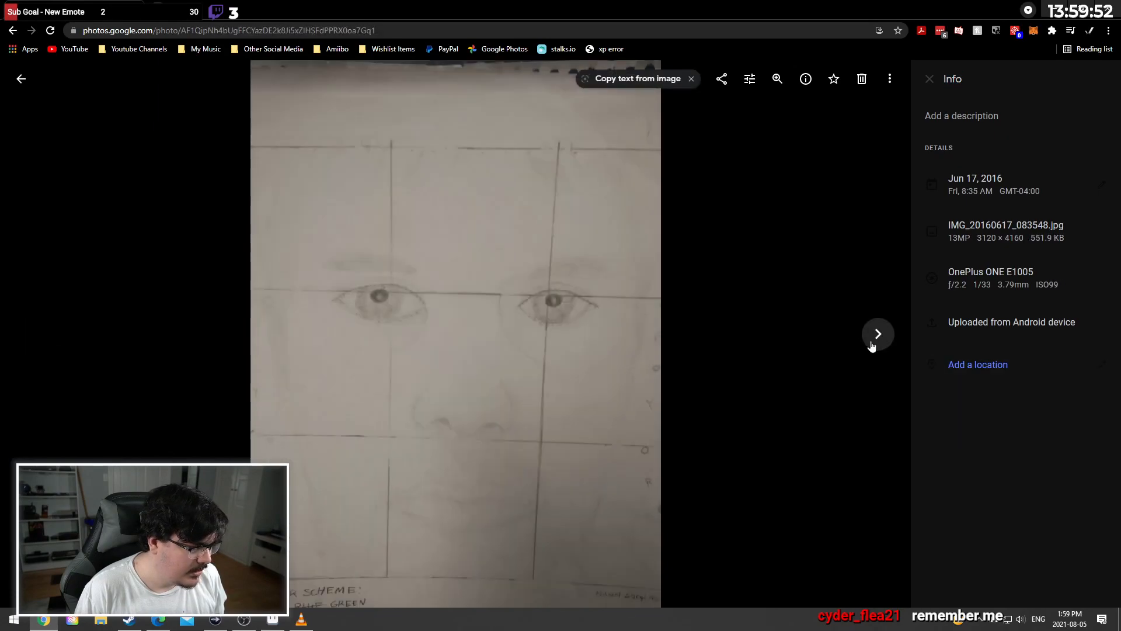
# Move forward from the gridded face past the bird's head and the coloured cubes to the full-length bird drawing
pyautogui.doubleClick(871, 346)
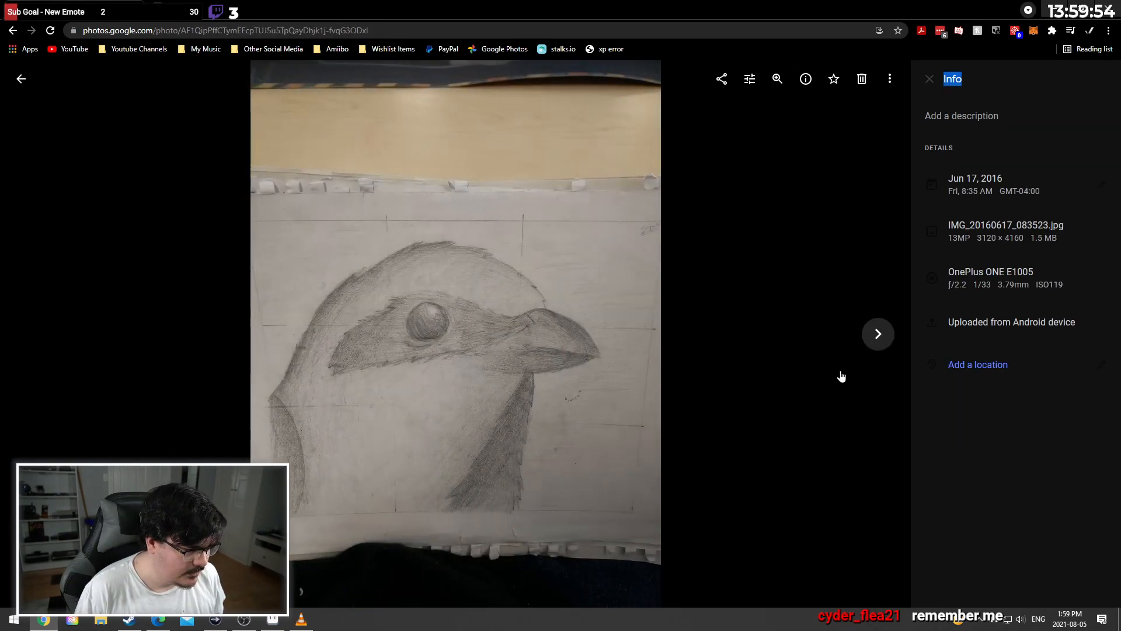
pyautogui.click(889, 346)
pyautogui.click(889, 346)
pyautogui.click(889, 346)
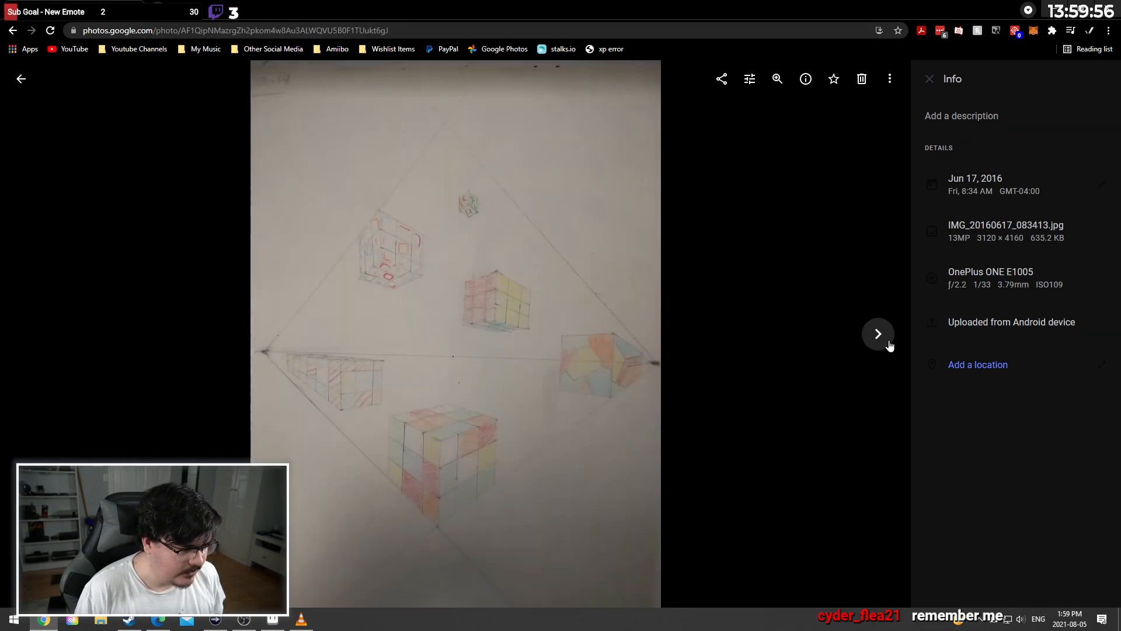
pyautogui.click(889, 346)
pyautogui.click(888, 345)
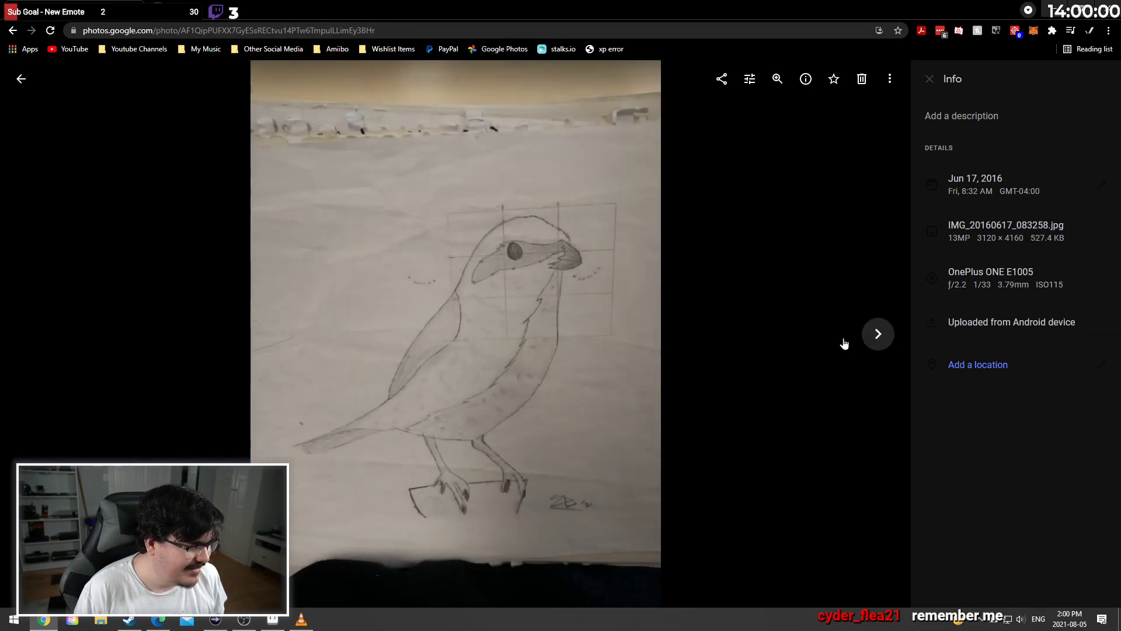
# View the drawings from the large cartoon eyes through the coloured lettering to the inked robot, and move the photo window off the main screen
pyautogui.click(882, 352)
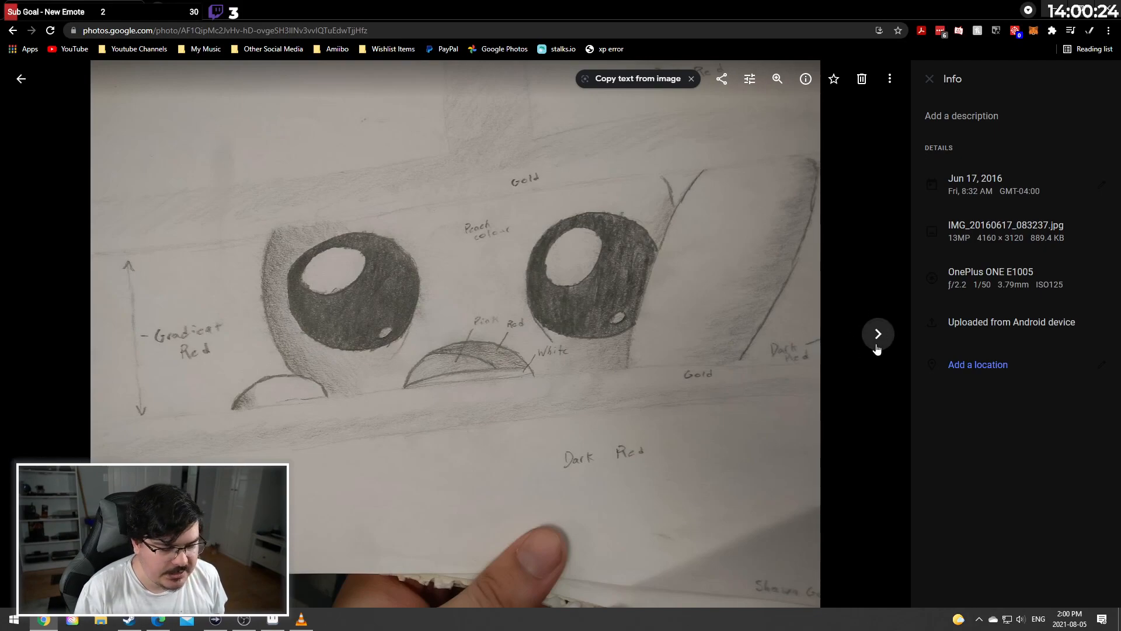
pyautogui.click(878, 335)
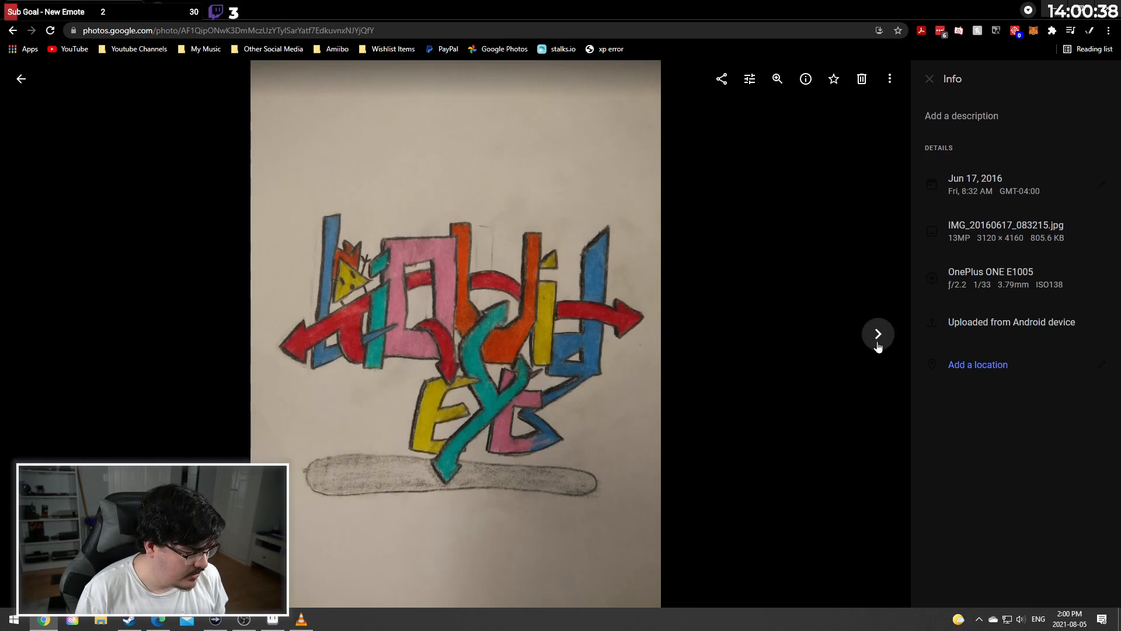
pyautogui.click(878, 346)
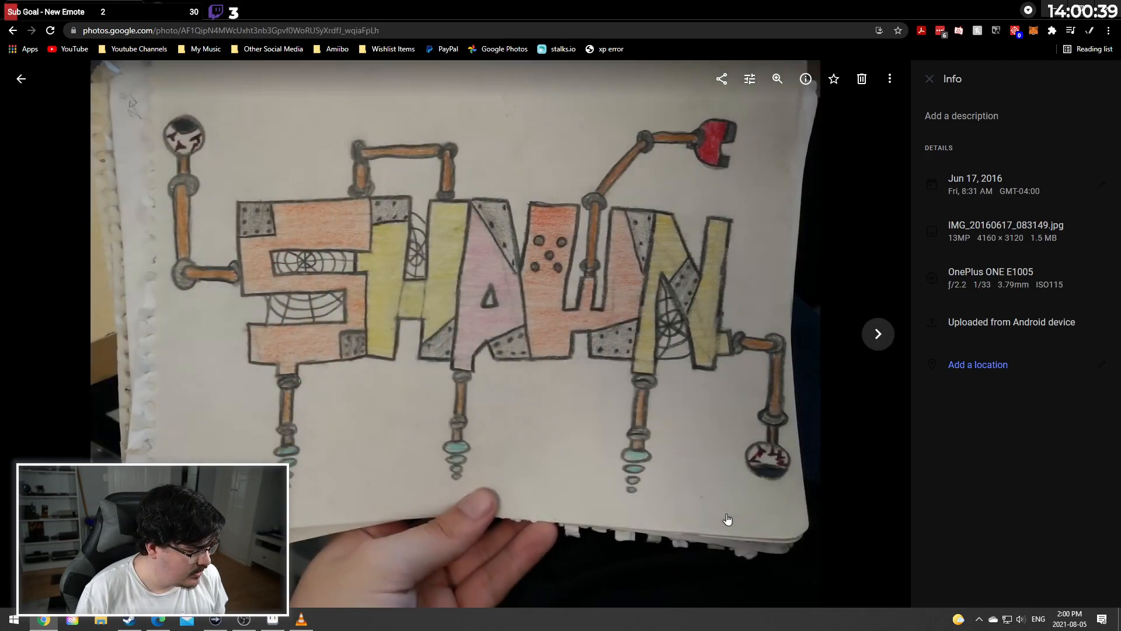
pyautogui.click(877, 339)
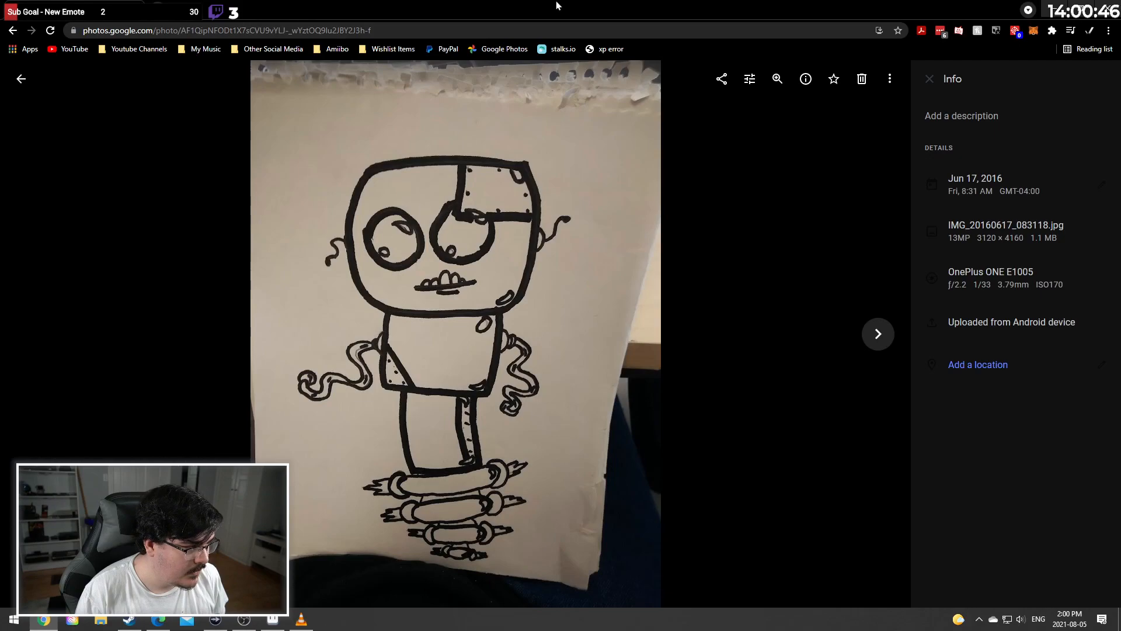
pyautogui.moveTo(558, 6); pyautogui.dragTo(578, 0)
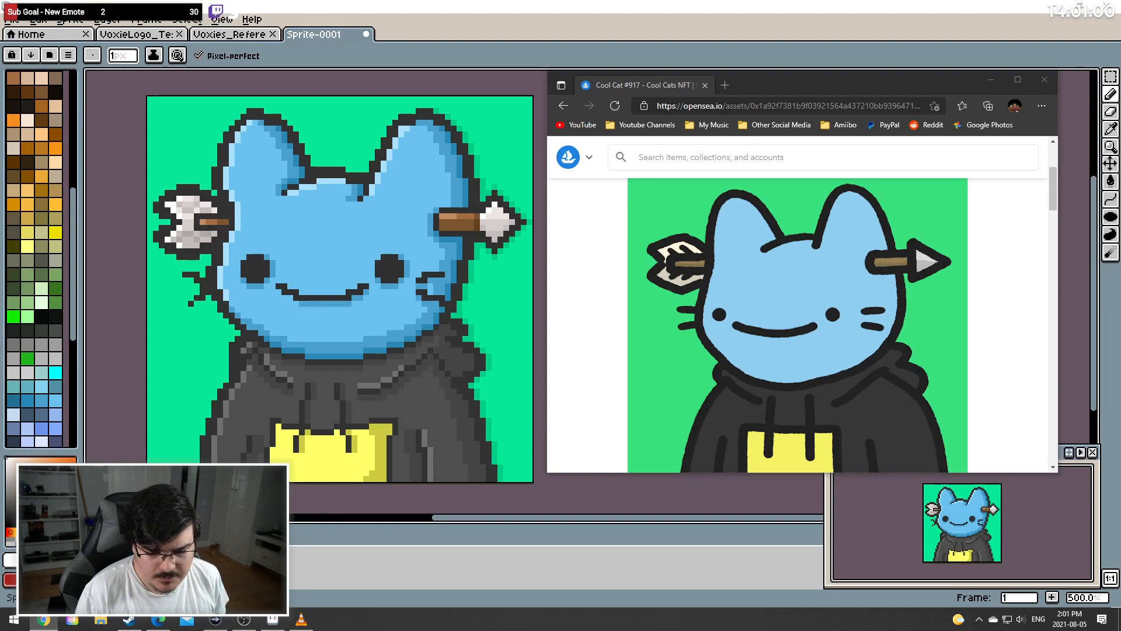
# Bring the photo window back, advance from the shaded cup to the skull drawing, and return to the cat sprite
pyautogui.moveTo(1120, 573); pyautogui.dragTo(562, 0)
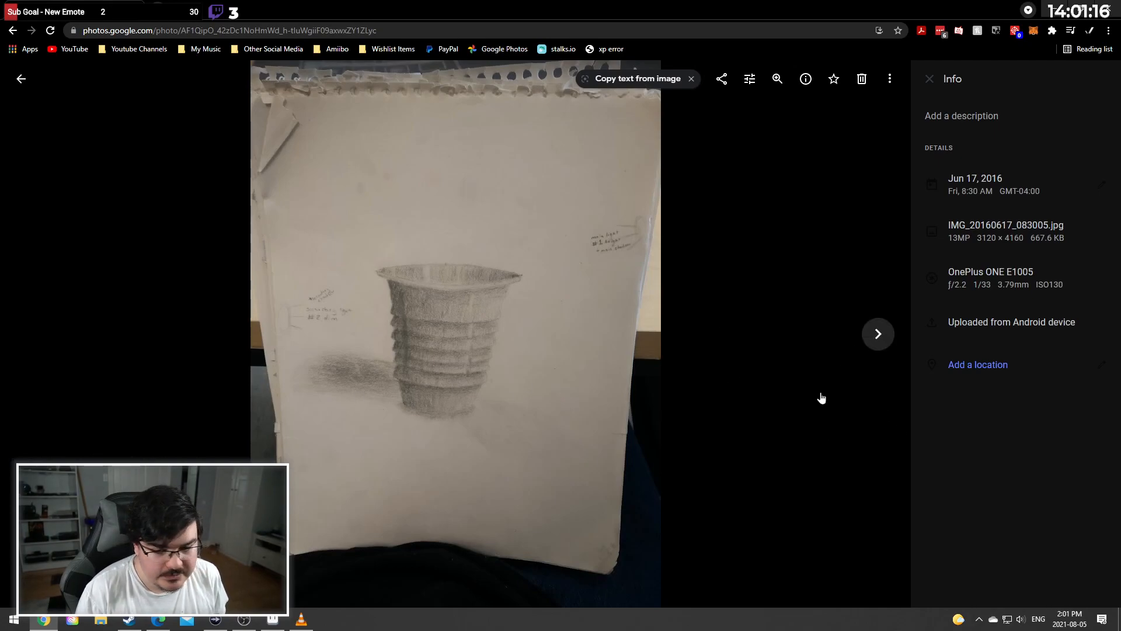
pyautogui.click(874, 333)
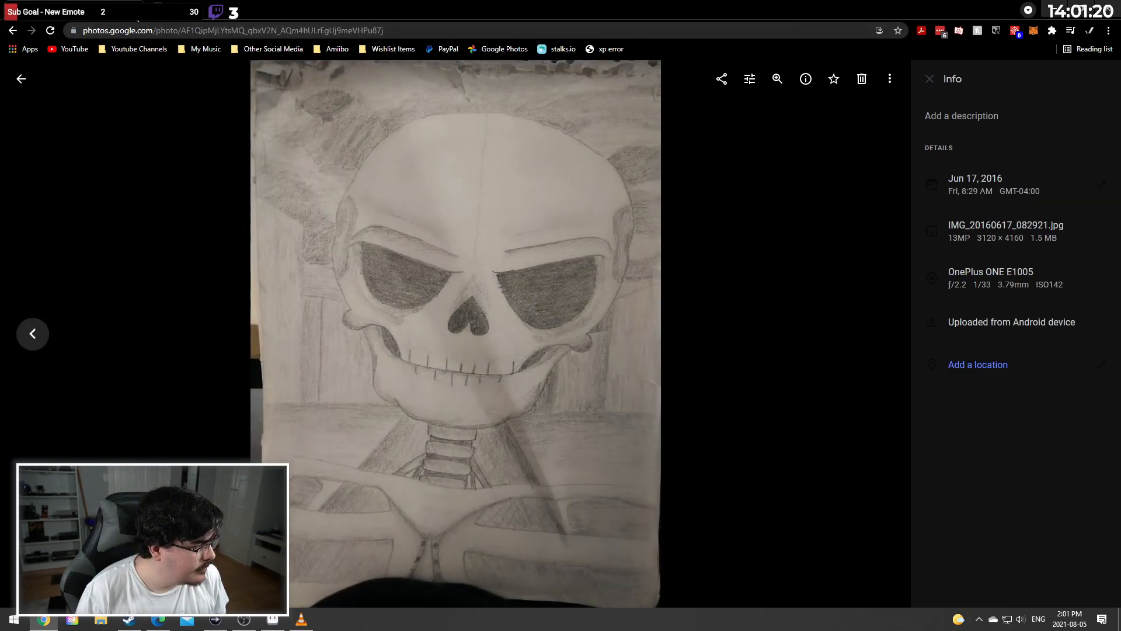
pyautogui.click(134, 10)
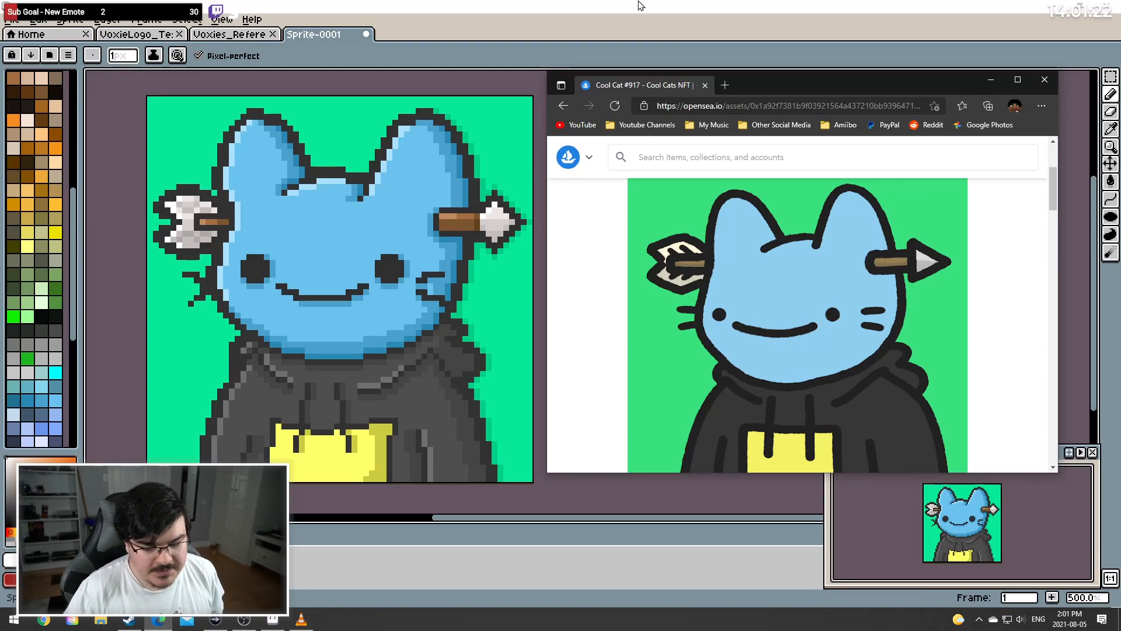